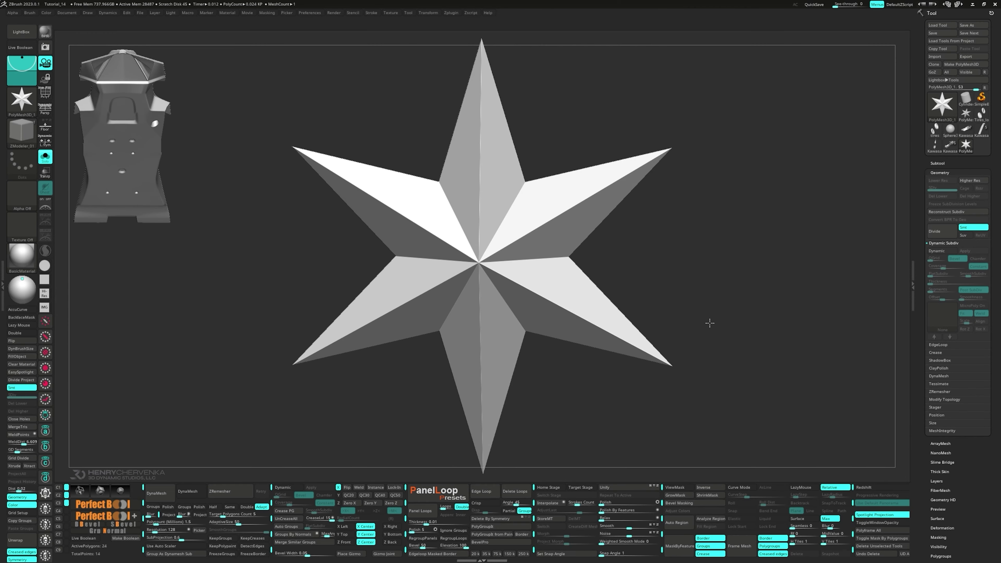
- Replace the star mesh with a cube primitive, show its polyframe, and delete the extra edge loops
key("w")
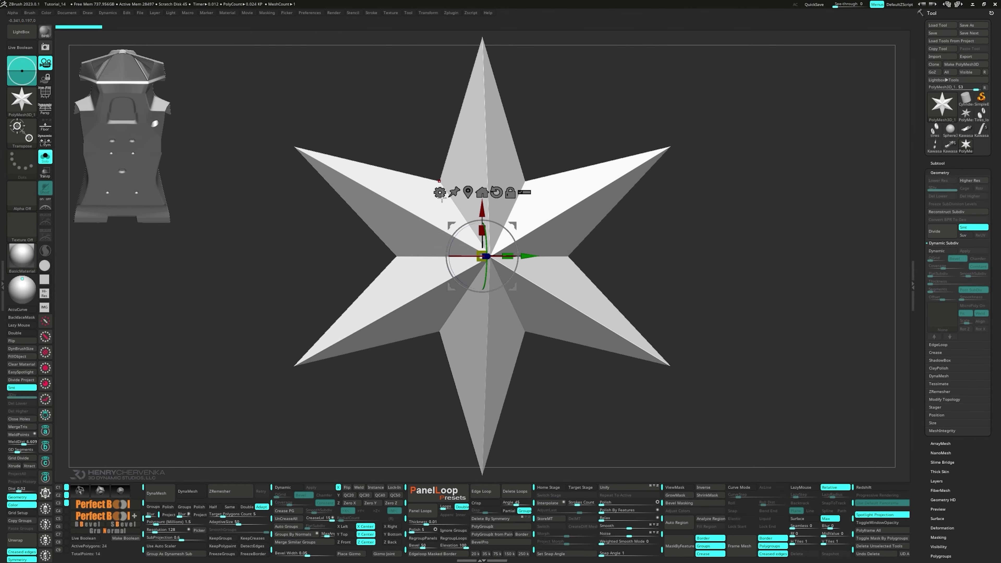
left_click(439, 193)
left_click(500, 195)
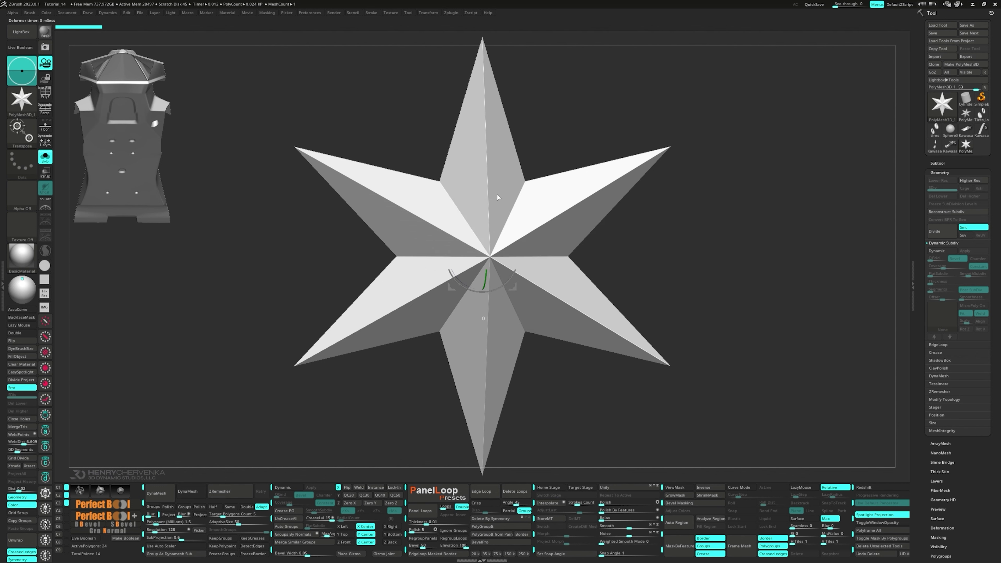
key("shift+f")
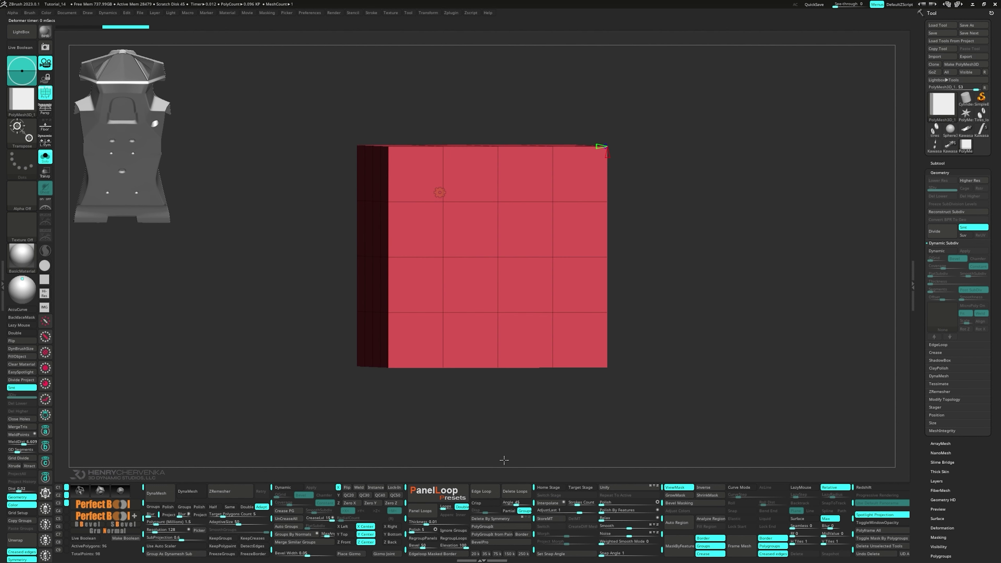
left_click(520, 492)
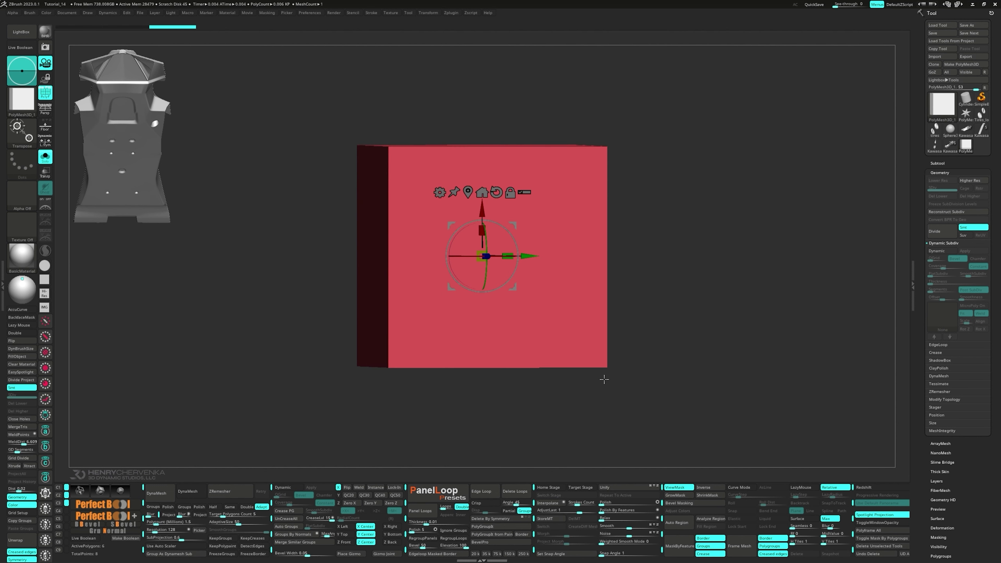
- Resize the cube and flatten it into a thin square plate
key("1")
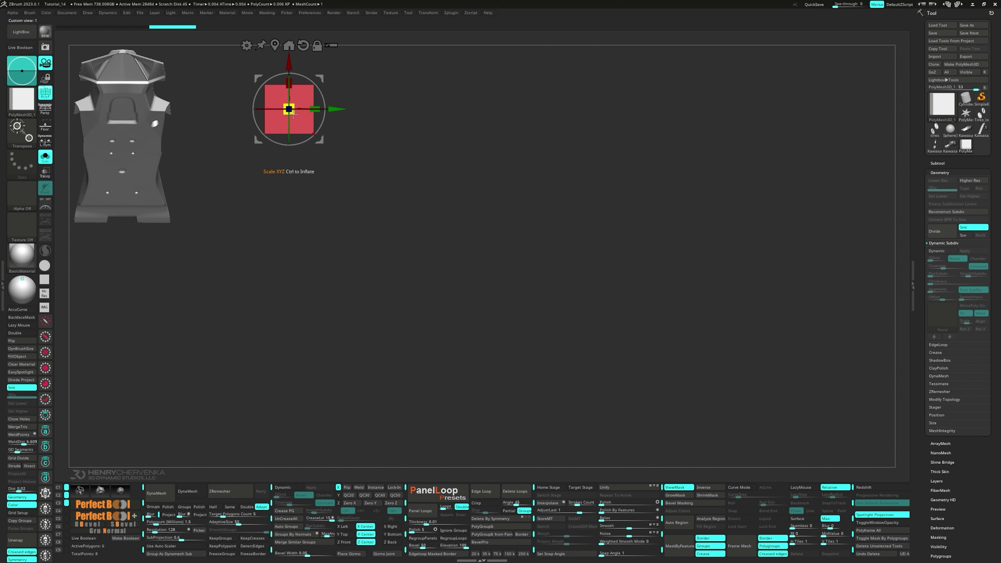
left_click_drag(319, 140, 323, 145)
left_click_drag(384, 174, 342, 193)
left_click_drag(275, 114, 311, 102)
key("1")
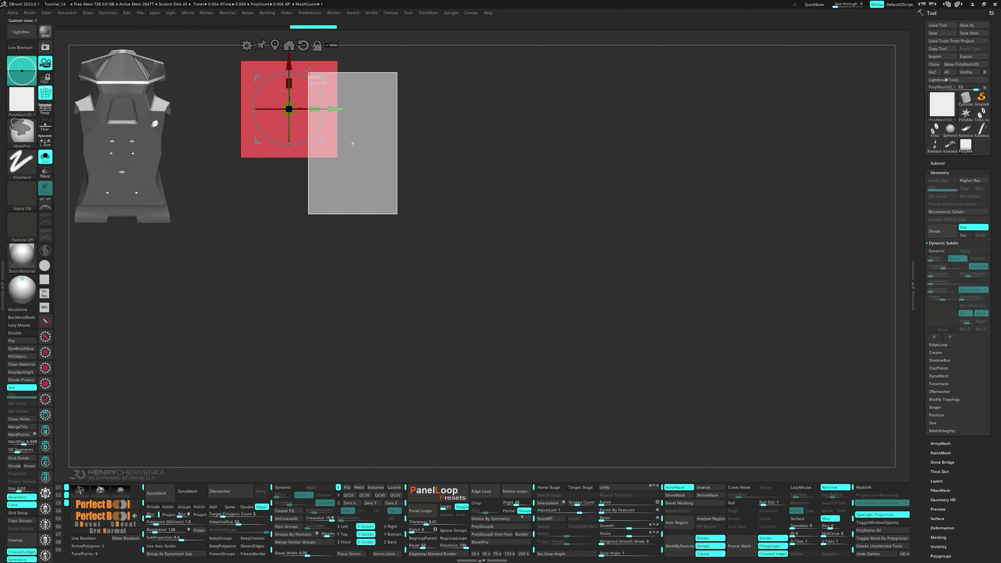
- Extend one side of the masked plate by extrusion, scaling the new segments into a waisted outline with a narrow end
mouse_move(335, 109)
left_mouse_down()
mouse_move(264, 109)
mouse_move(295, 109)
mouse_move(250, 90)
mouse_move(340, 109)
left_mouse_up()
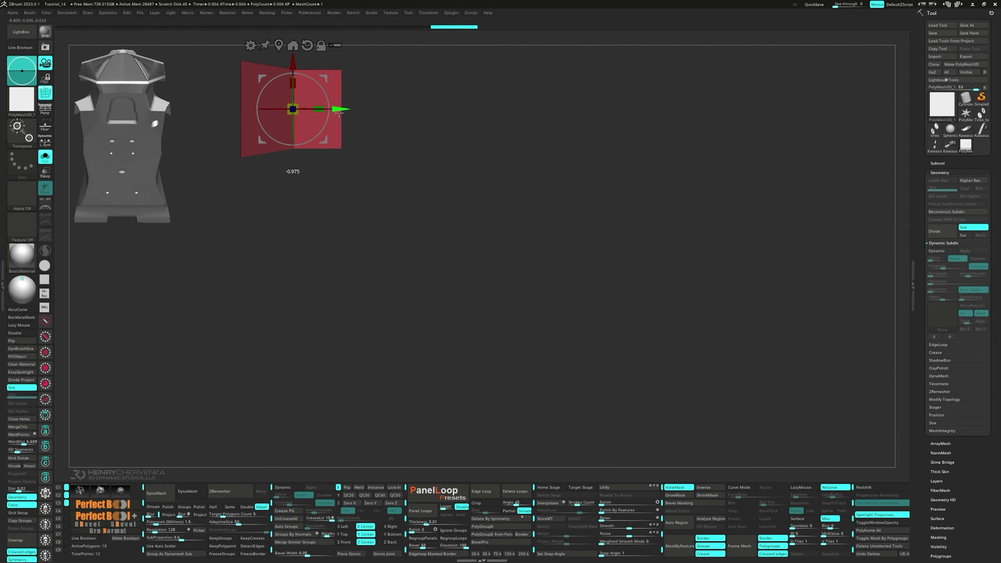
left_click_drag(295, 86, 297, 81)
left_click_drag(341, 109, 422, 114, "ctrl")
left_click_drag(376, 83, 465, 109)
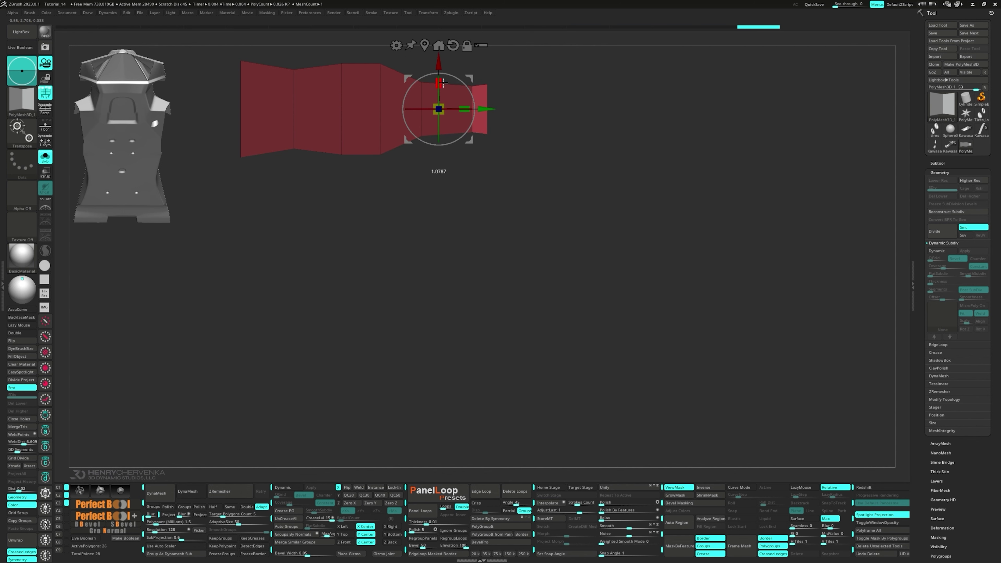
left_click_drag(262, 52, 233, 193, "ctrl")
- Tilt the plate slightly in side profile and bend its narrow end upward in two stages
key("2")
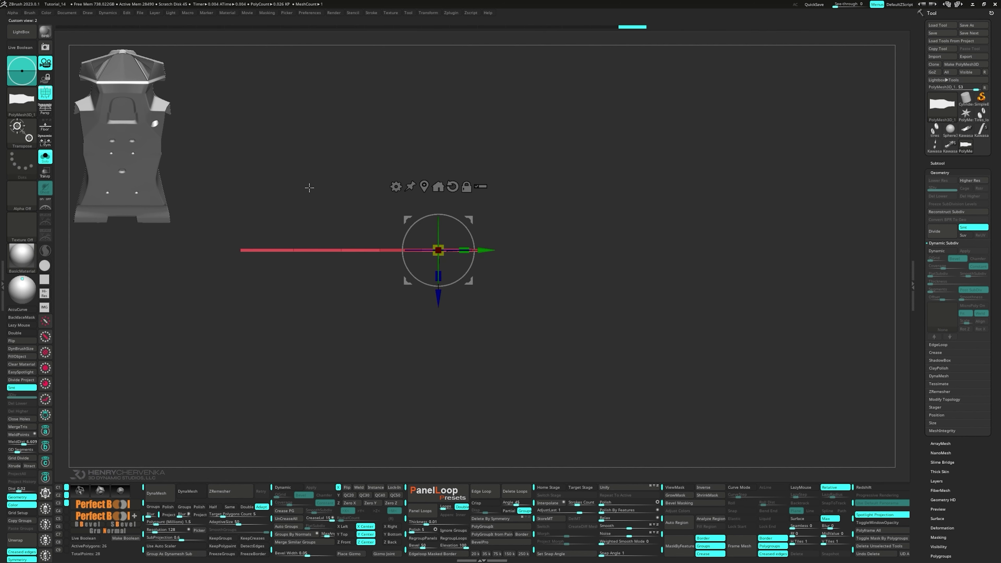
left_click_drag(486, 251, 367, 282, "alt")
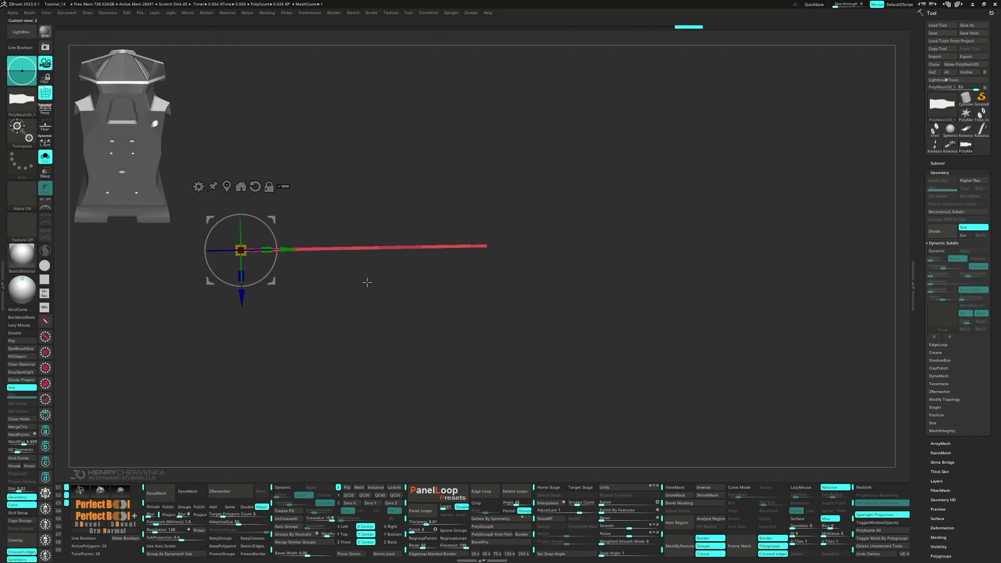
left_click_drag(518, 284, 474, 224, "ctrl")
left_click(475, 224, "ctrl")
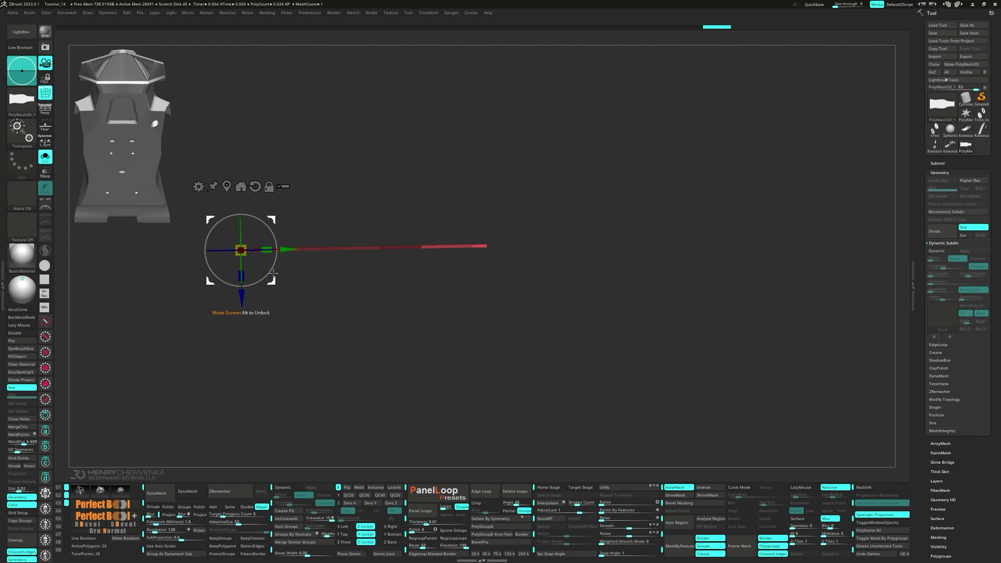
left_click_drag(247, 295, 248, 285)
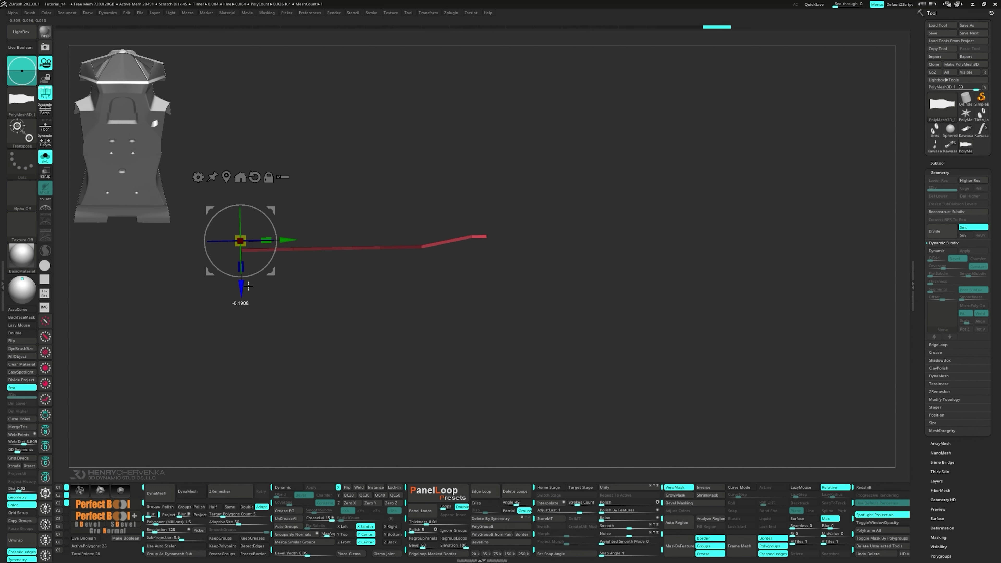
left_click_drag(477, 281, 461, 228, "ctrl")
left_click_drag(244, 290, 244, 286)
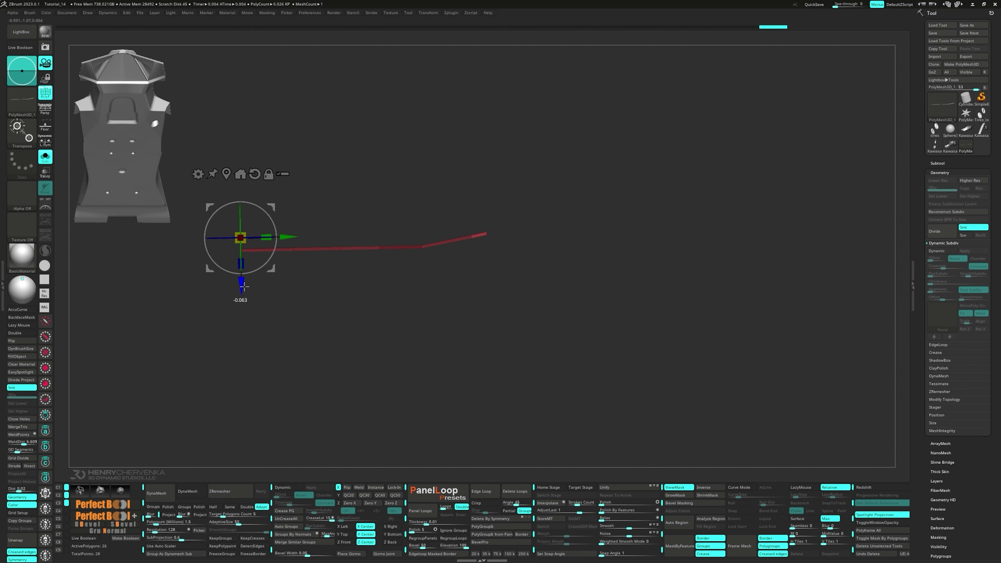
left_click(456, 281, "ctrl")
- Adjust the plate's middle, then extrude its wide end into a curl finishing in a straight leg slanting back over the plate
left_click(368, 253)
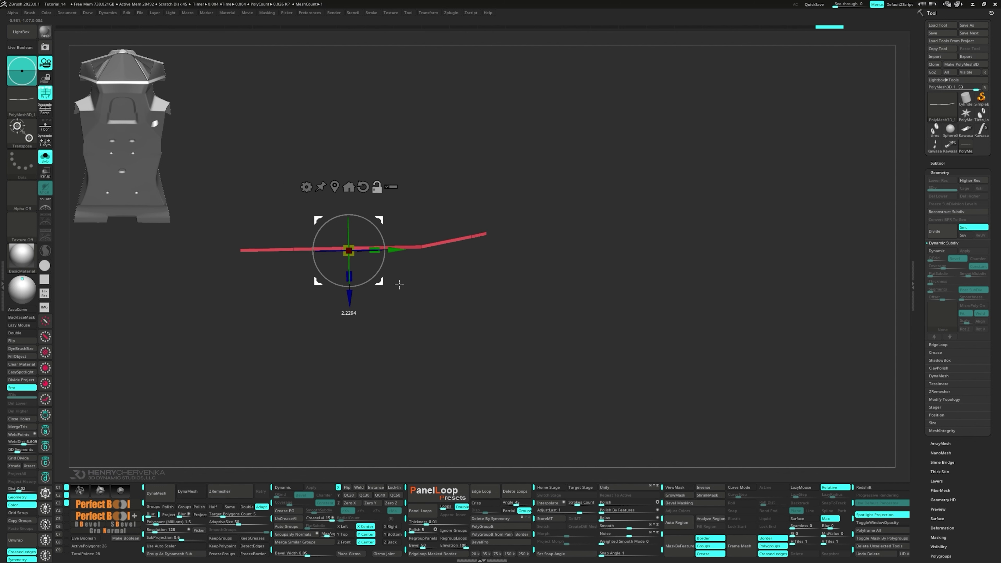
left_click_drag(369, 290, 371, 294)
left_click_drag(274, 274, 233, 238, "ctrl+alt")
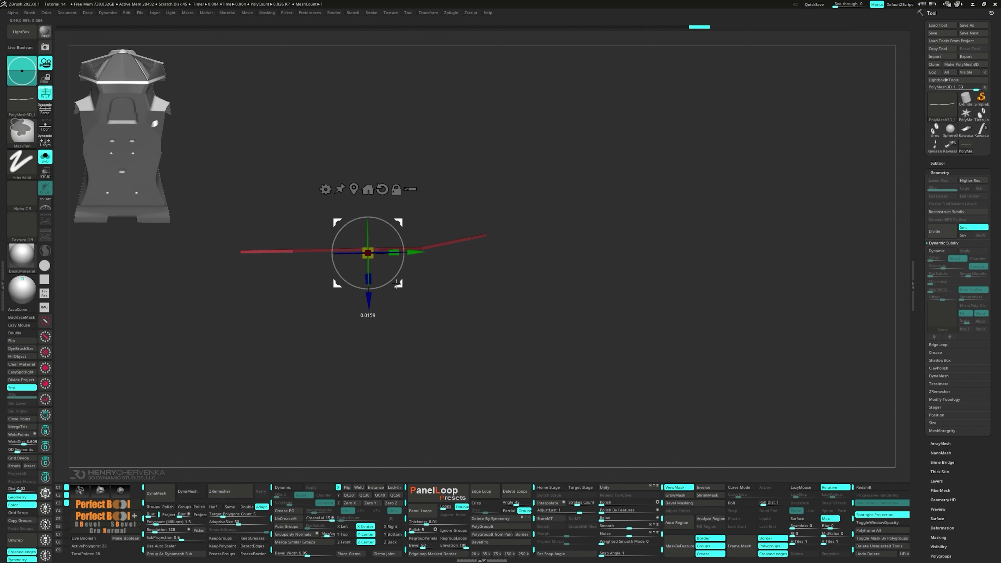
mouse_move(399, 284)
left_mouse_down("ctrl")
mouse_move(215, 278)
mouse_move(275, 315)
mouse_move(221, 278)
mouse_move(190, 281)
left_mouse_up("ctrl")
left_click_drag(226, 279, 313, 309, "alt")
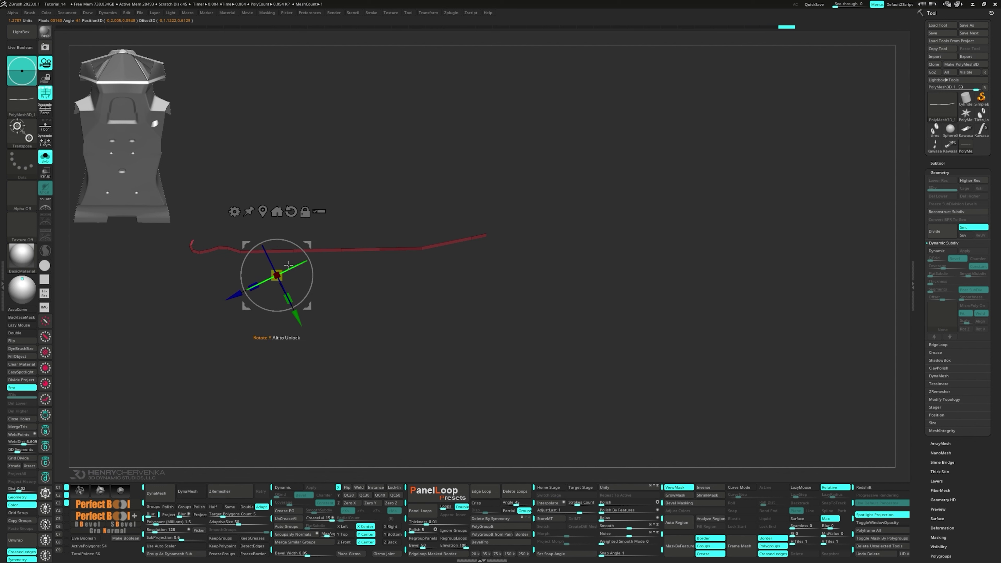
left_click(263, 211)
left_click_drag(221, 263, 356, 219)
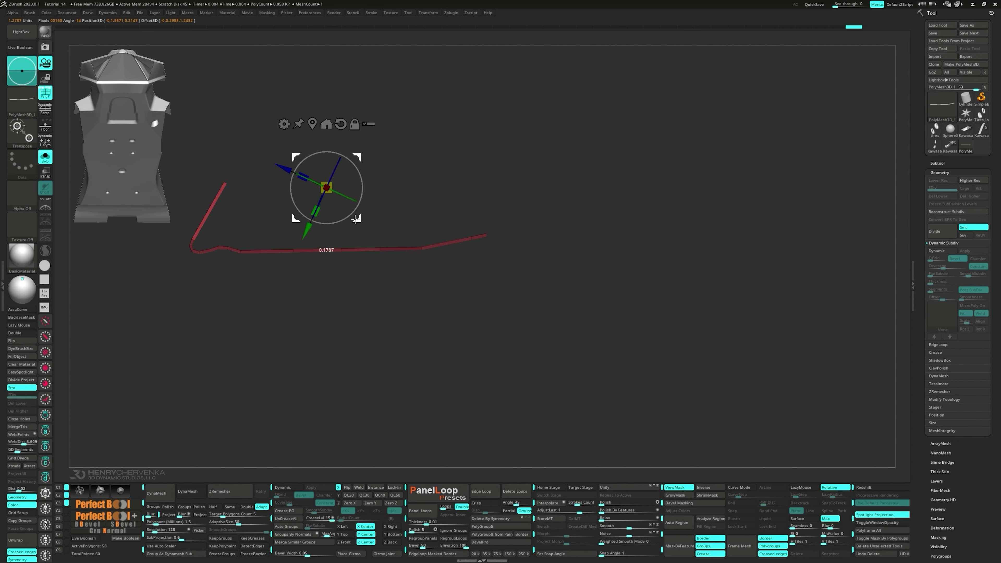
- Narrow the free end of the slanted leg across its width and clear the mask
right_click_drag(355, 220, 349, 251, "shift")
left_click(347, 273, "alt")
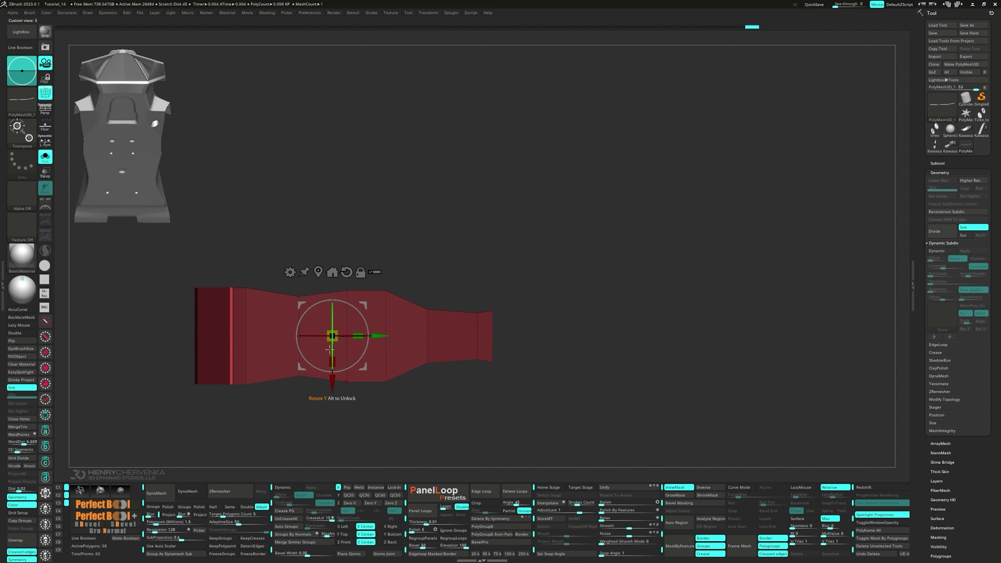
left_click_drag(336, 362, 337, 352)
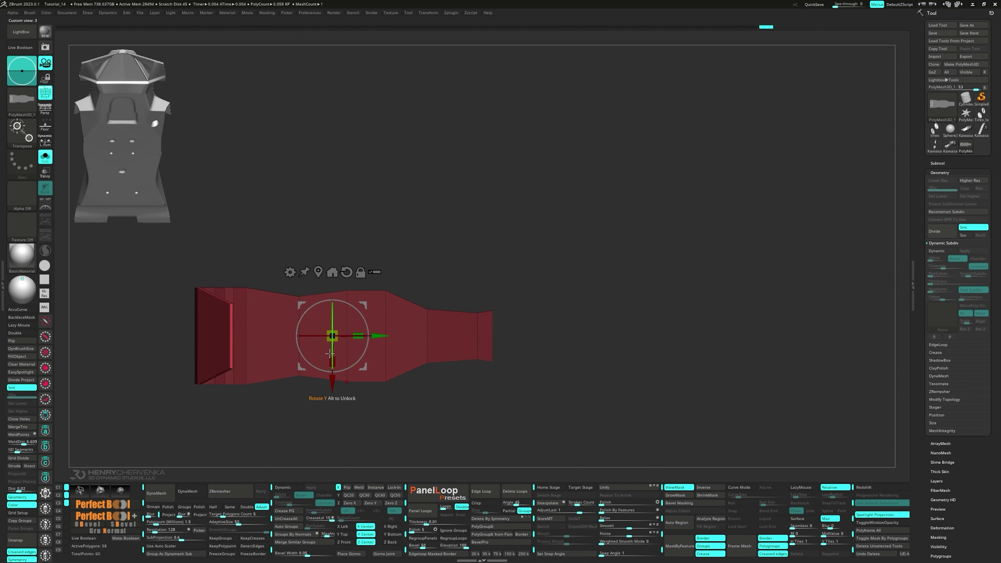
left_click_drag(271, 406, 277, 415, "ctrl")
right_click_drag(256, 391, 279, 335)
right_click_drag(280, 335, 412, 296, "ctrl")
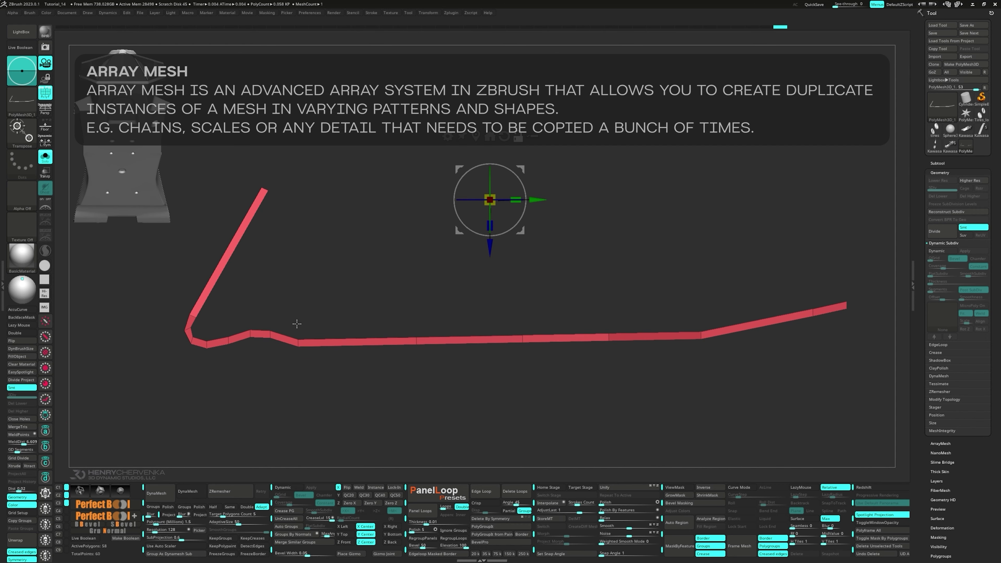
- Delete the curled corner's polygons and bridge the gap using Two Holes with the Circle curve, adjusting curvature and resolution
left_click_drag(172, 317, 210, 359, "ctrl+shift")
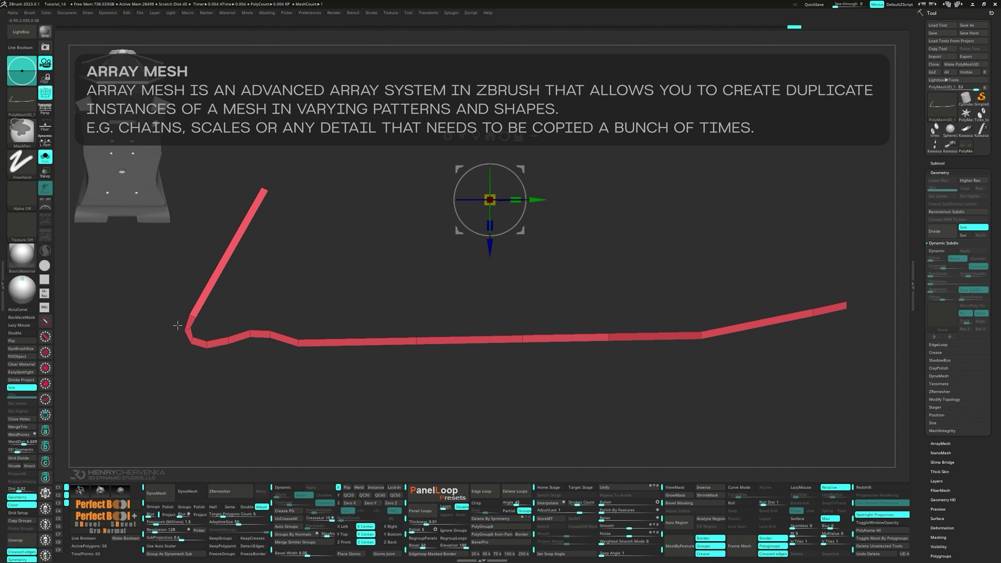
left_click_drag(178, 323, 220, 357, "ctrl+shift")
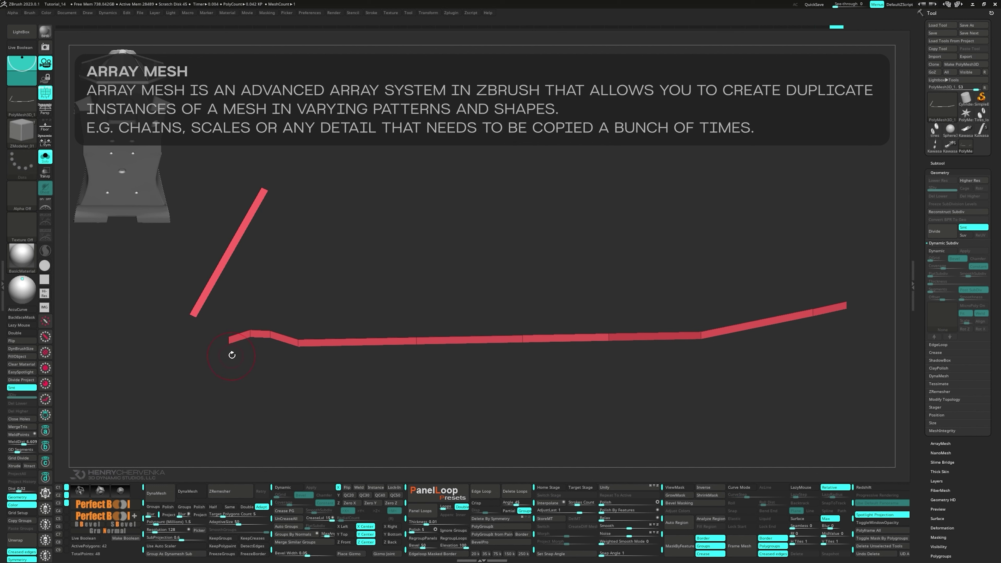
key("space")
left_click(162, 348)
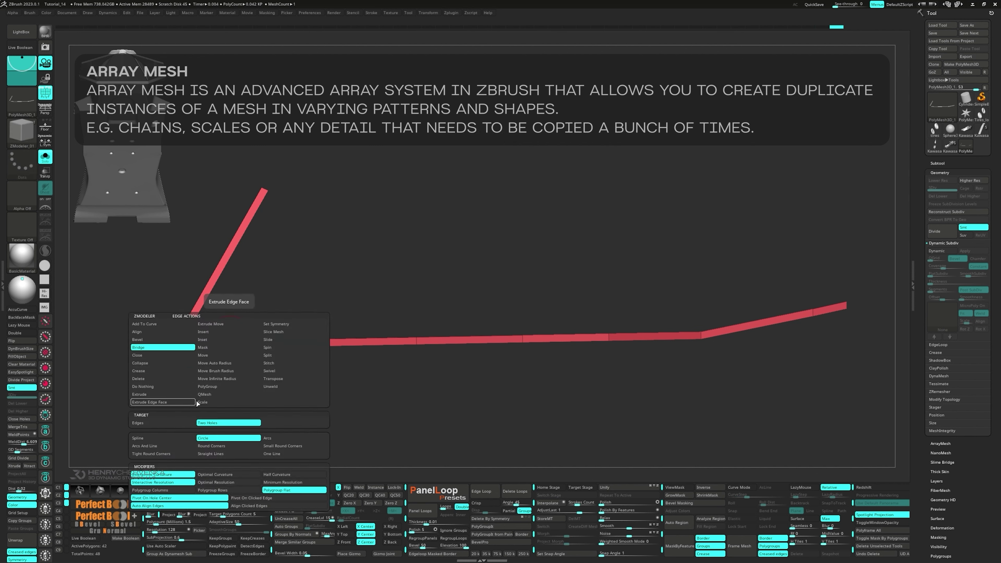
left_click_drag(230, 342, 193, 315)
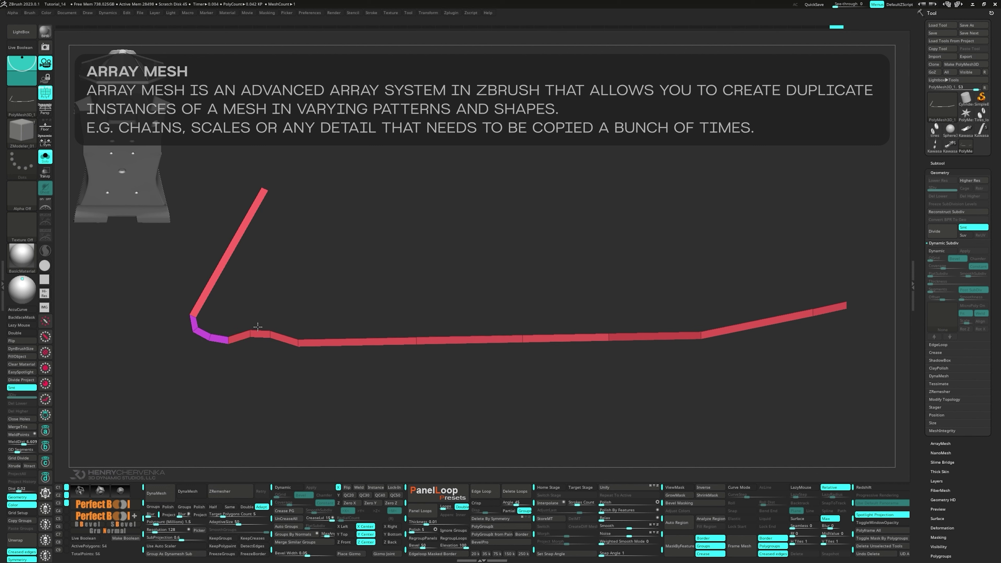
left_click_drag(257, 327, 255, 325)
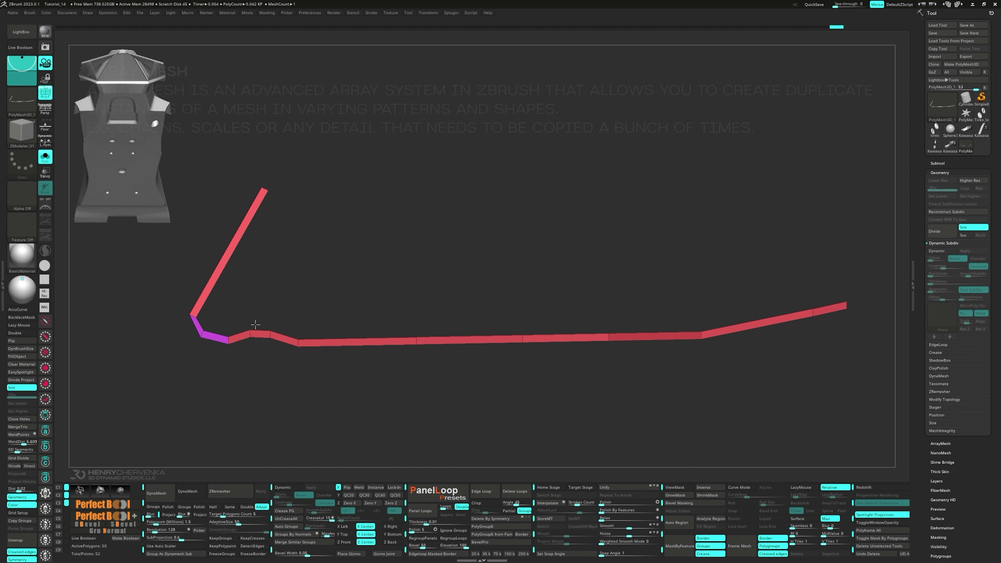
left_click(268, 336)
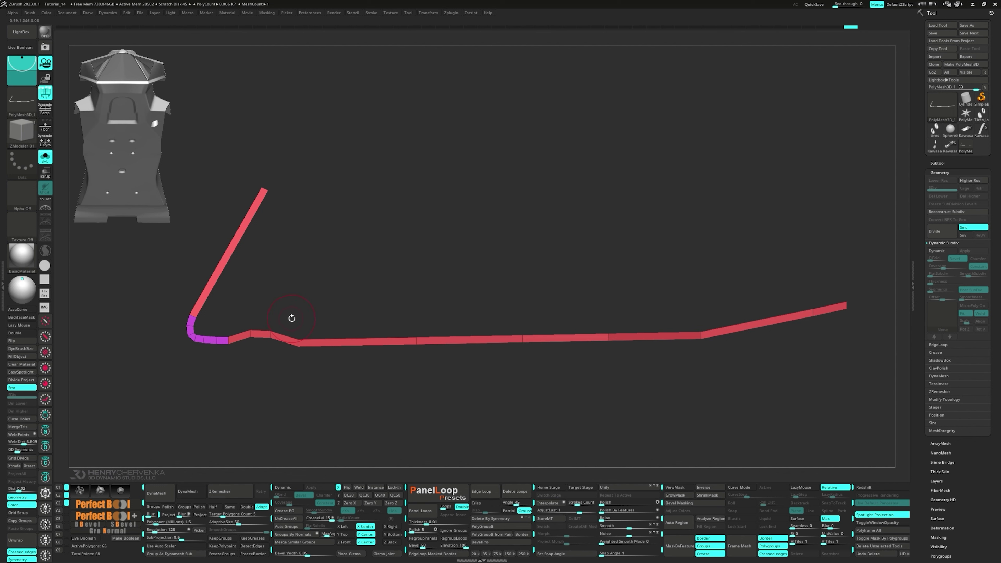
- Remove an extra edge loop from the bridged corner with the Insert edge action set to Single EdgeLoop
key("space")
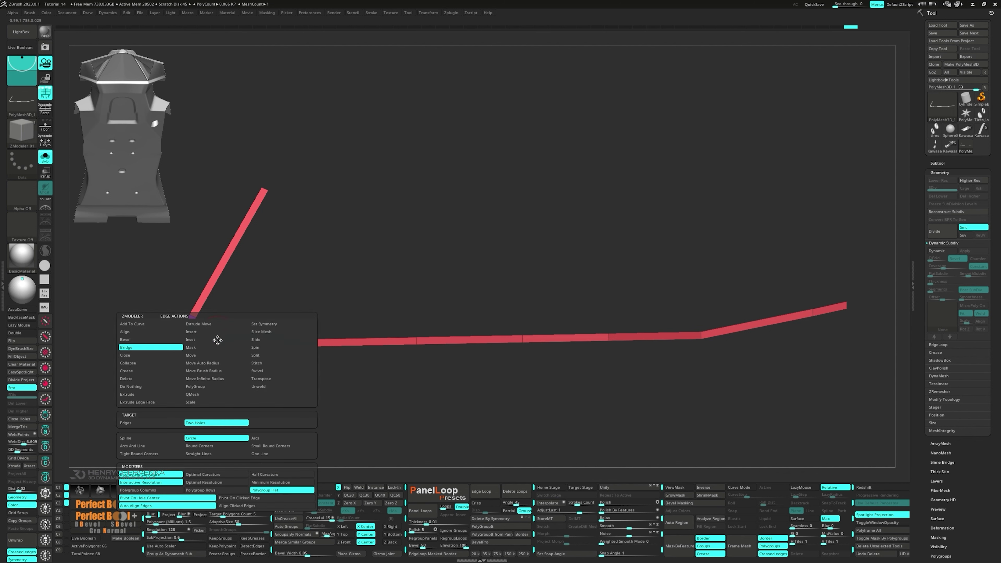
left_click(217, 332)
left_click(216, 341, "alt")
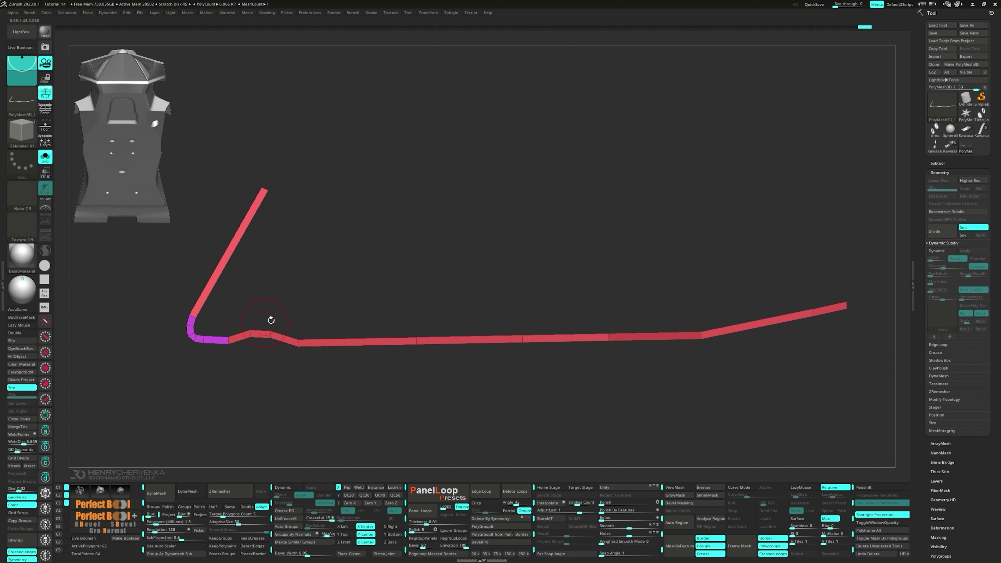
key("space")
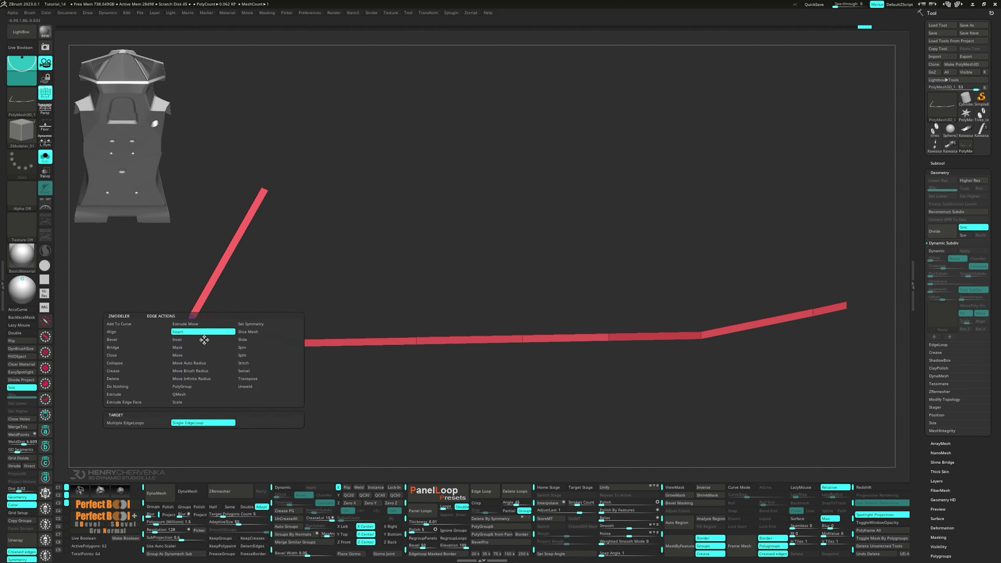
left_click(239, 356)
- Reshape the bridged corner into a smoother bend with the Move Infinite Depth brush at a reduced draw size
key("space")
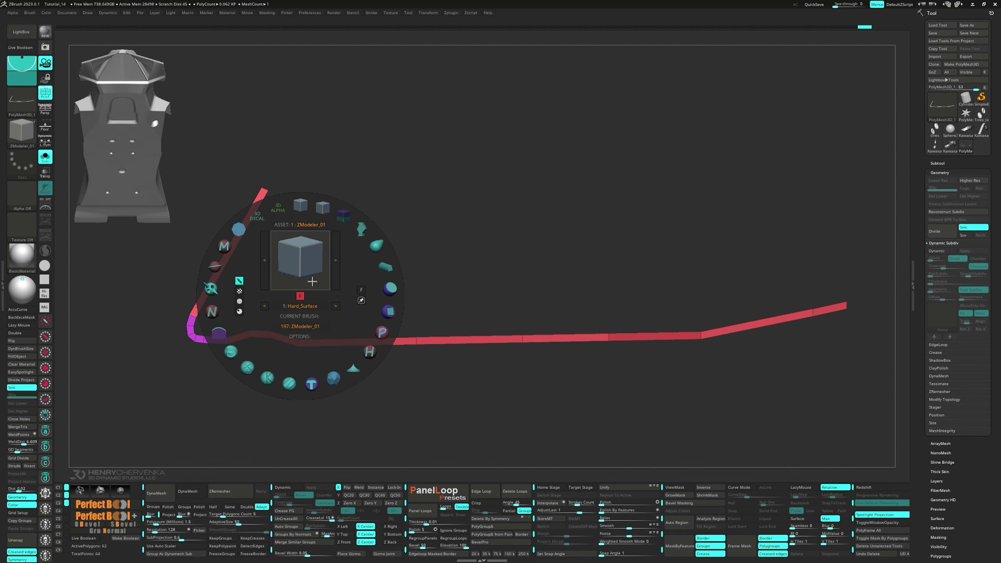
key("f")
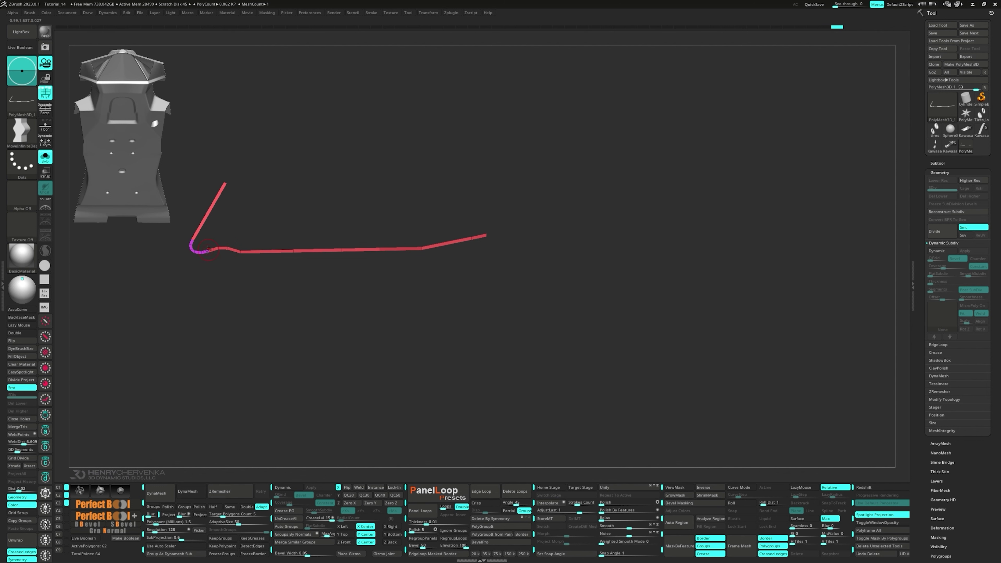
right_click_drag(192, 254, 241, 300, "ctrl")
key("s")
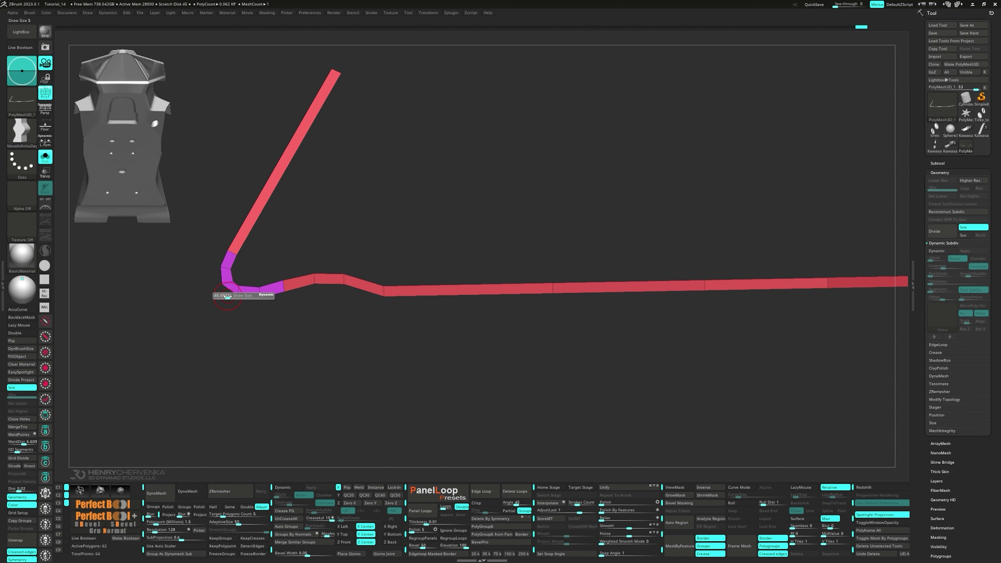
left_click_drag(228, 295, 231, 295)
mouse_move(236, 294)
left_mouse_down()
mouse_move(220, 285)
mouse_move(231, 280)
left_mouse_up()
key("s")
key("s")
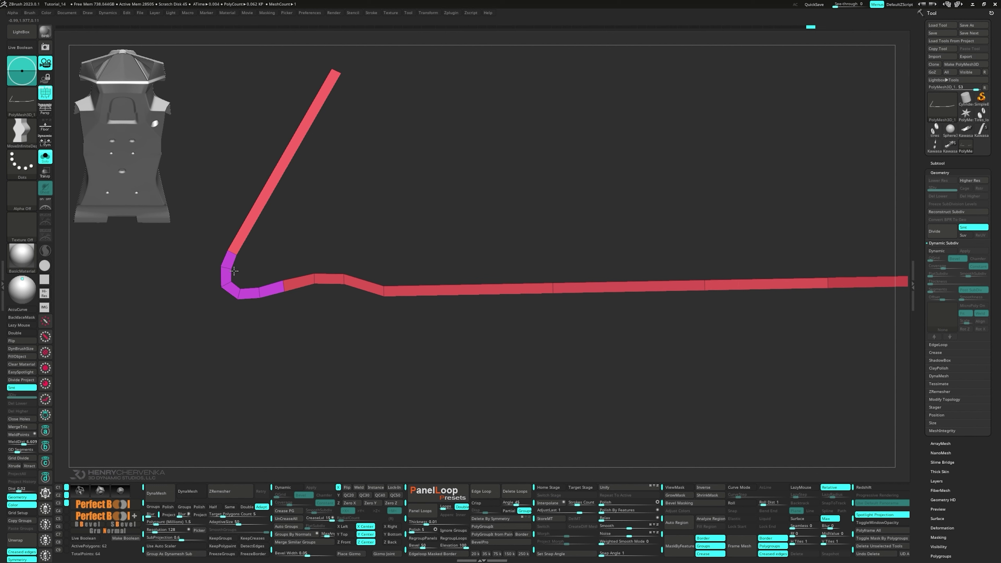
left_click_drag(234, 271, 328, 331)
- Isolate the bent corner and slanted leg with a mask and widen them across the plate's width
left_click_drag(216, 254, 343, 338, "ctrl")
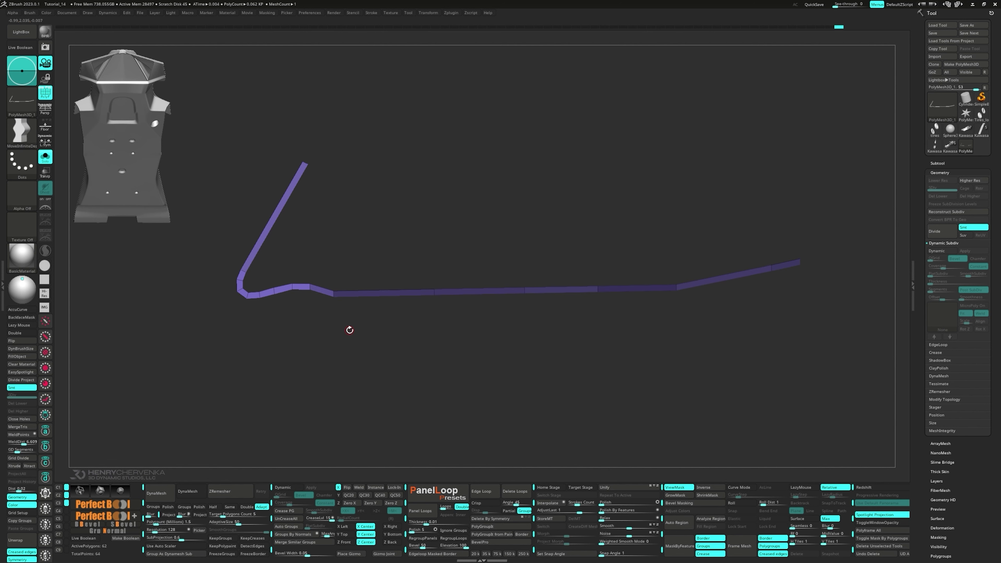
key("grave")
key("w")
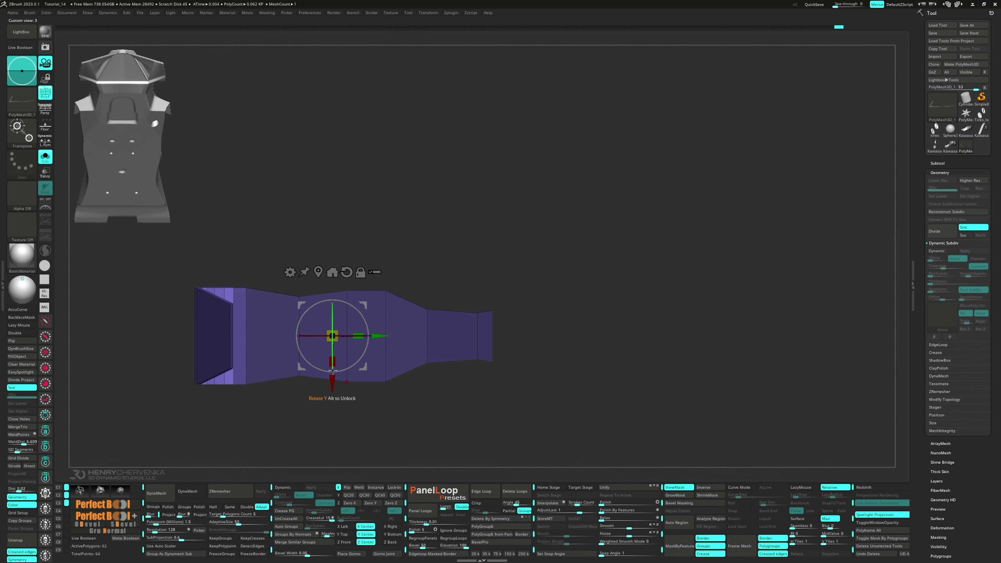
left_click(316, 272)
left_click_drag(216, 362, 216, 373)
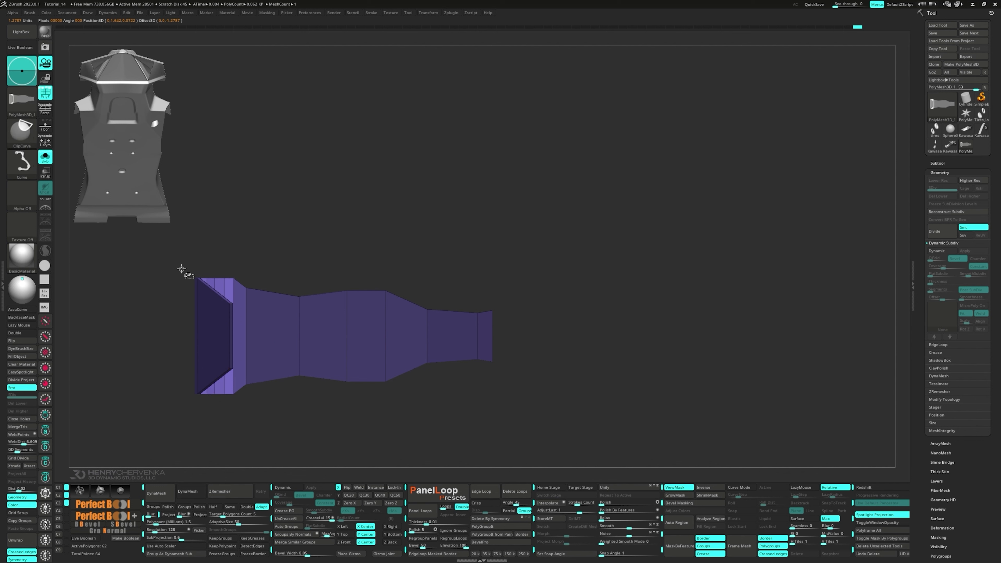
- Trim both sides of the widened corner into a straight taper with ClipCurve, and mirror and weld the plate along its centre line
left_click_drag(182, 272, 257, 290, "ctrl+shift")
left_click_drag(267, 382, 152, 404, "ctrl+shift")
mouse_move(242, 408)
left_mouse_down("ctrl")
mouse_move(274, 405)
mouse_move(274, 313)
mouse_move(241, 351)
mouse_move(246, 418)
mouse_move(287, 392)
left_mouse_up("ctrl")
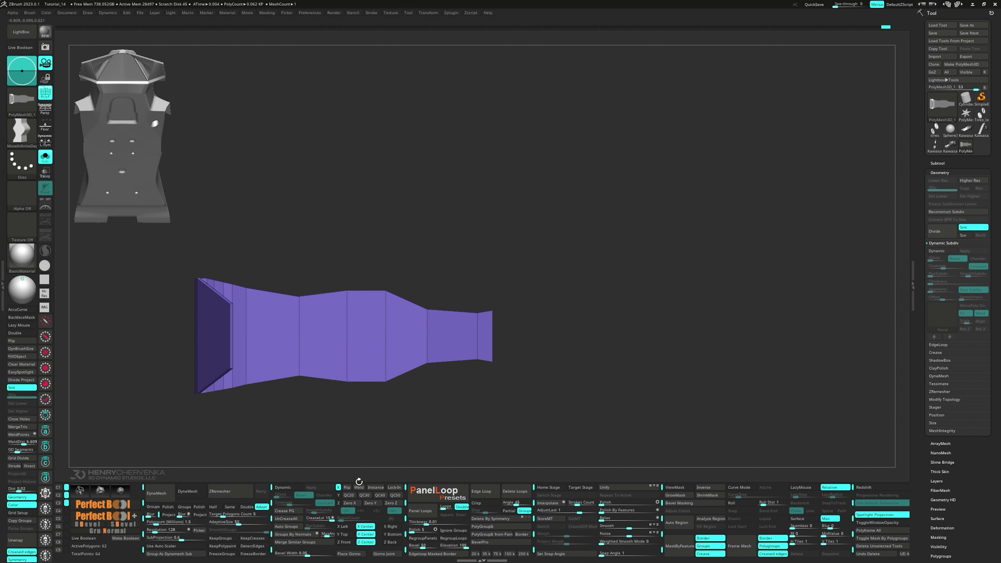
key("ctrl+z")
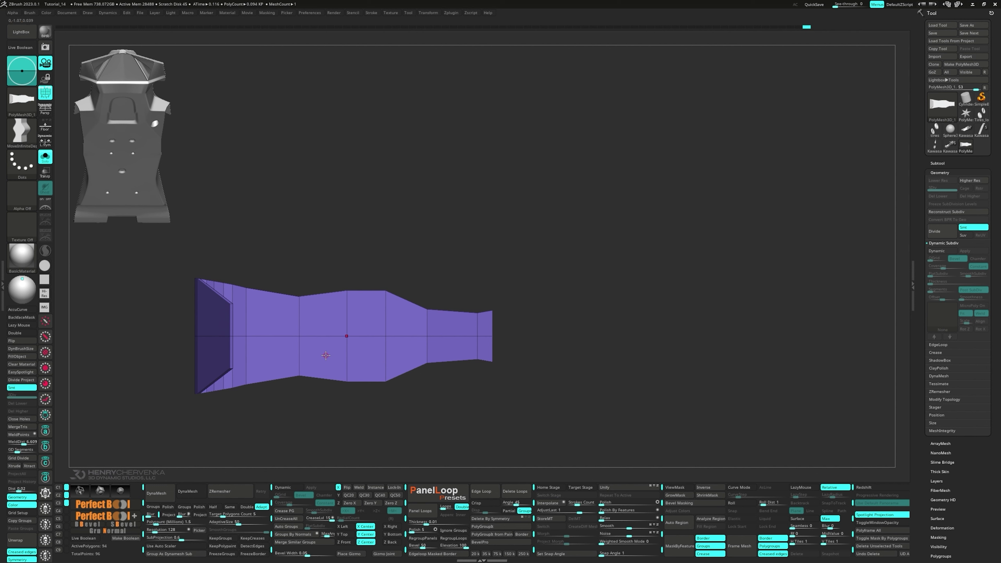
- Enable symmetry, mask all but the narrow end's side edges, and extrude those edges outward on both sides
key("ctrl+2")
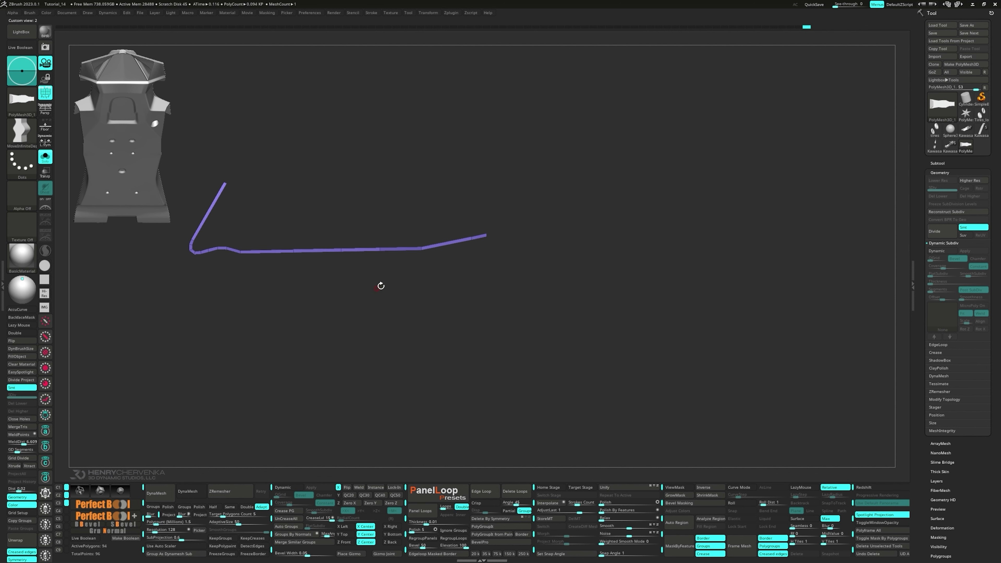
key("1")
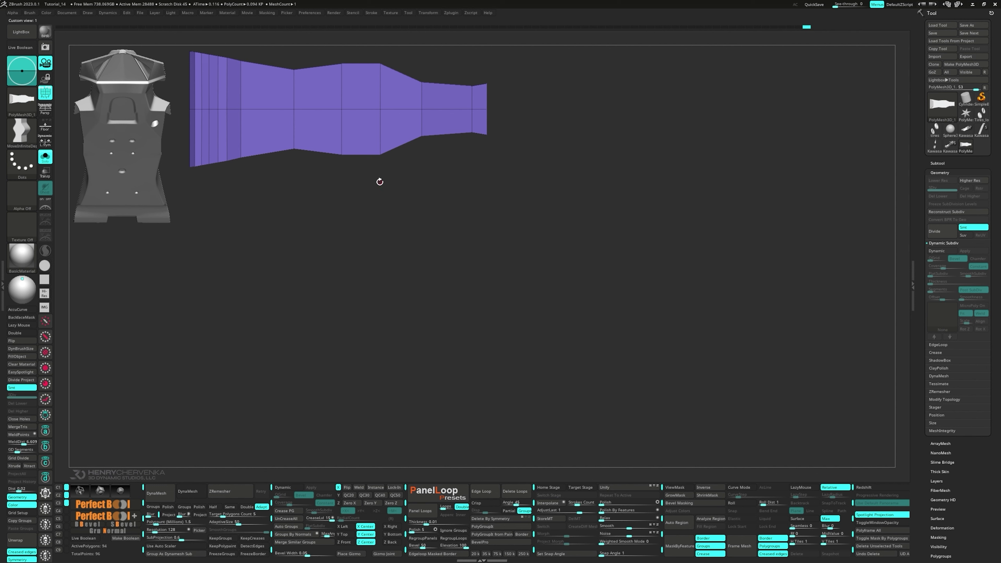
right_click_drag(412, 78, 409, 143)
key("1")
left_click_drag(374, 56, 525, 126, "ctrl")
key("x")
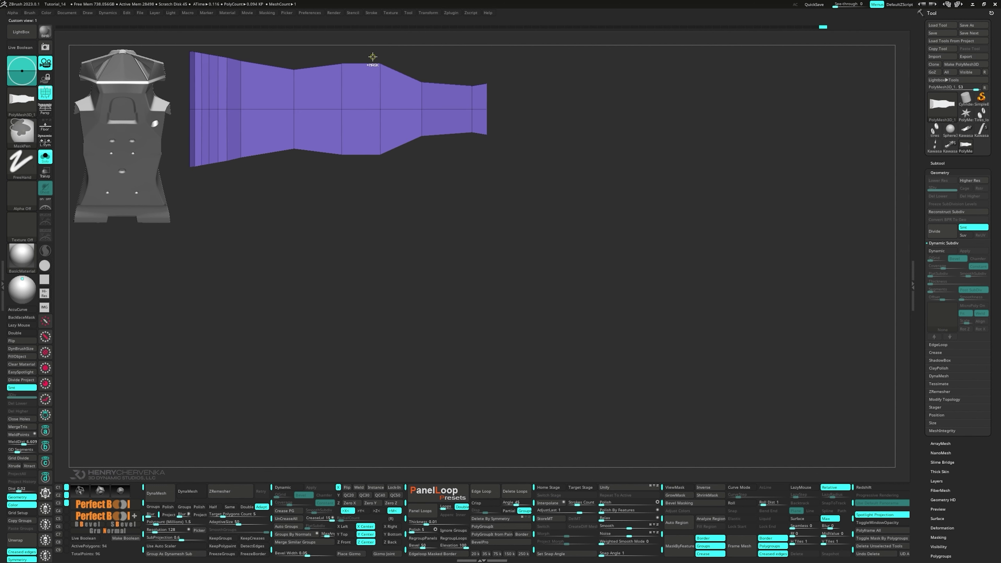
left_click_drag(373, 56, 505, 94, "ctrl+alt")
key("w")
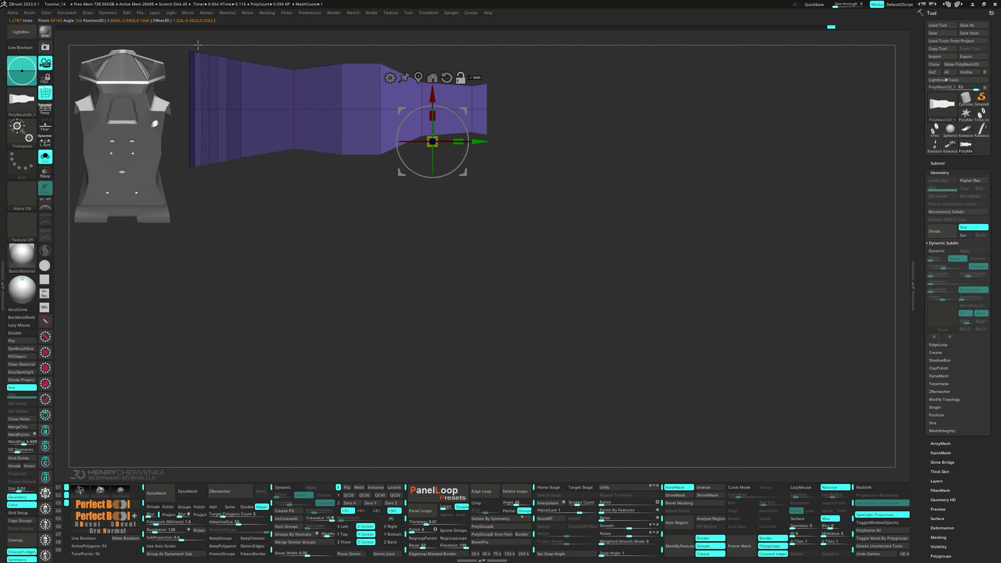
left_click(432, 77)
left_click_drag(433, 122, 434, 116, "ctrl")
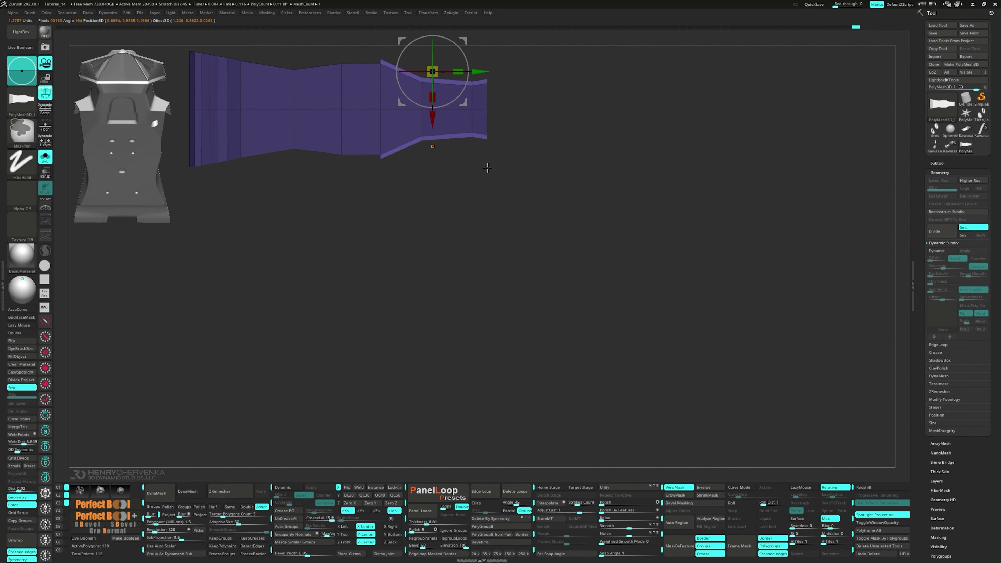
key("ctrl+z")
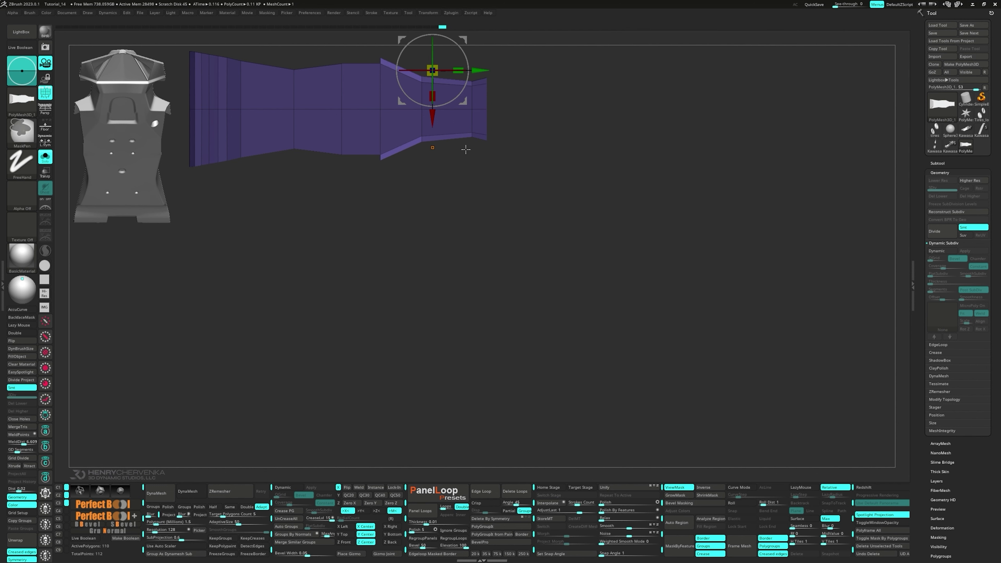
key("ctrl+shift+z")
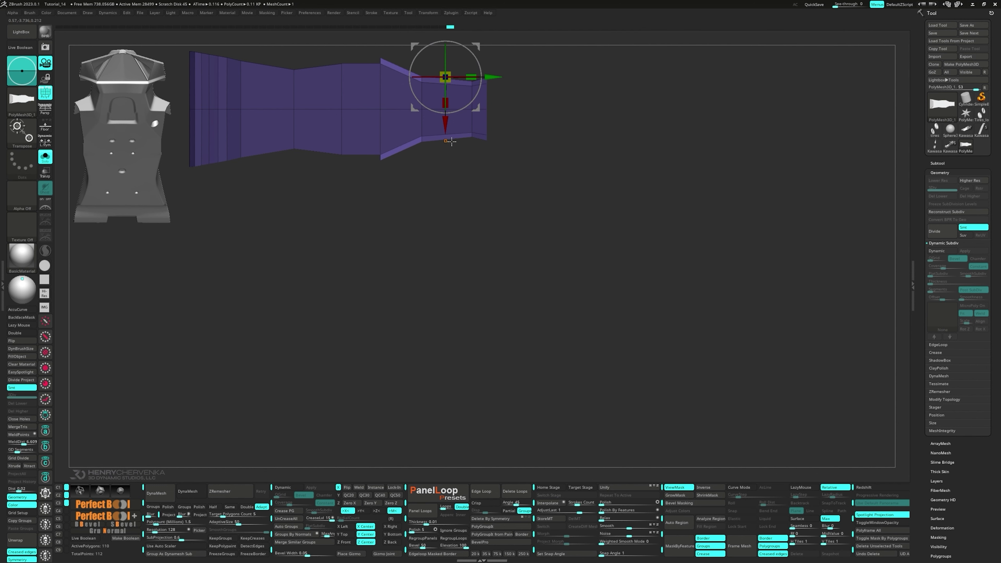
- Pull the wide-end corners of the extruded side strips outward and toward the plate's tip into pointed fins, and clear the mask
mouse_move(505, 173)
left_mouse_down()
mouse_move(520, 190)
mouse_move(509, 181)
mouse_move(524, 175)
left_mouse_up()
left_click_drag(495, 102, 494, 97)
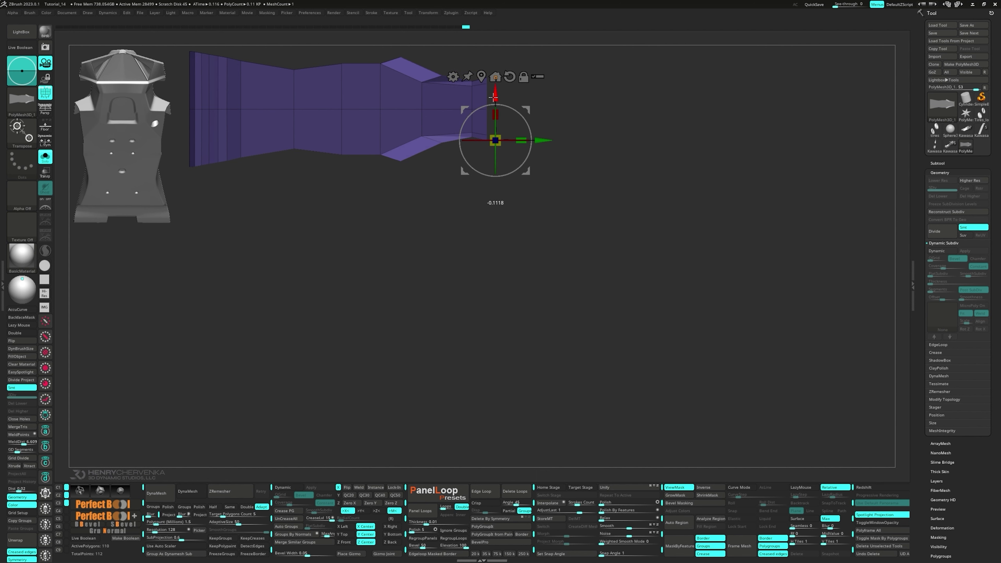
left_click_drag(422, 131, 422, 131, "ctrl")
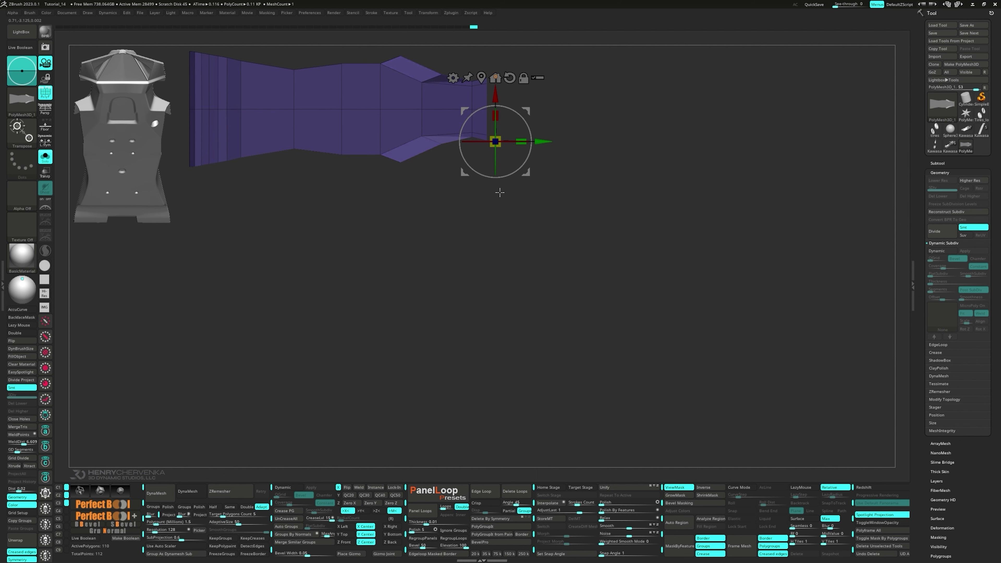
left_click_drag(524, 178, 547, 176)
left_click_drag(549, 202, 552, 207, "ctrl")
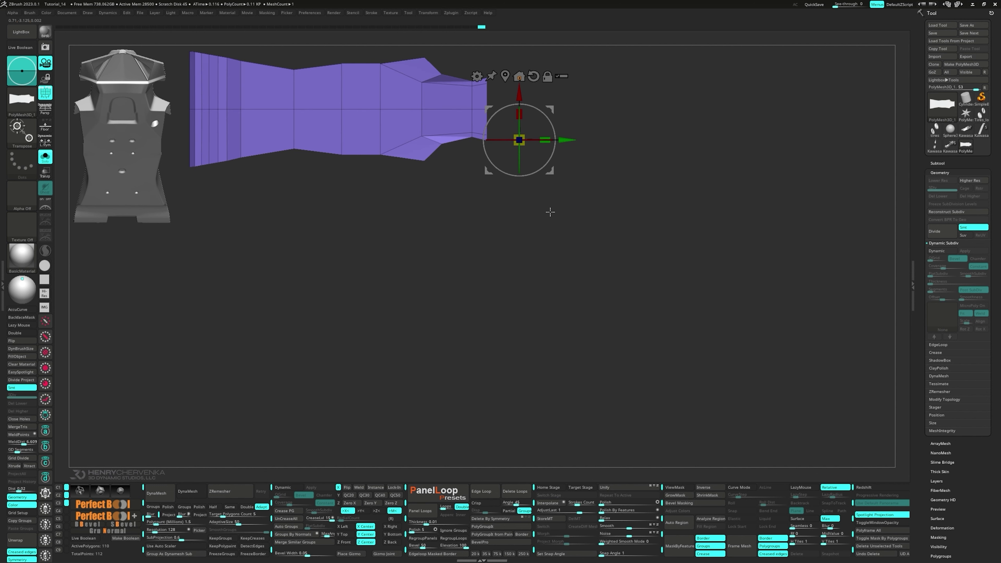
- Isolate the outer fin tips with an inverted mask and move them along the Z axis
left_click_drag(406, 51, 438, 69, "ctrl")
left_click(439, 69, "ctrl")
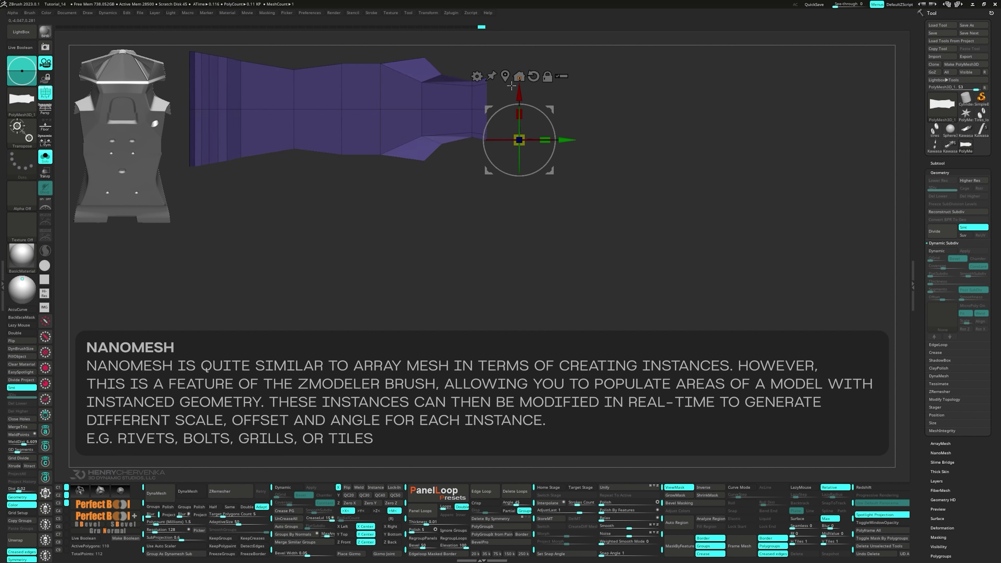
left_click(505, 77)
key("2")
left_click_drag(455, 279, 526, 296, "alt")
left_click_drag(440, 262, 447, 185, "ctrl")
left_click_drag(429, 189, 441, 212, "ctrl")
left_click(452, 197, "ctrl")
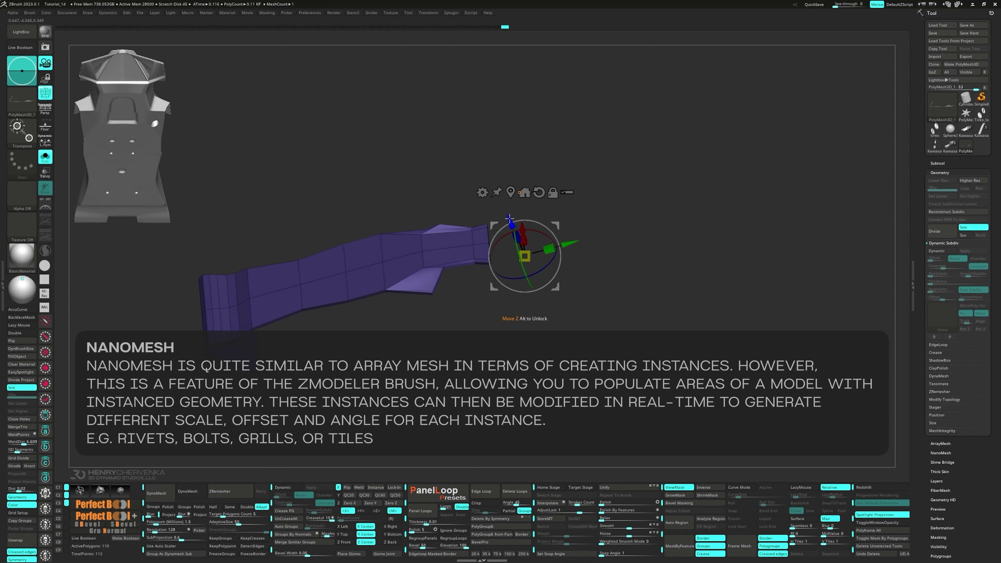
left_click_drag(513, 222, 516, 228)
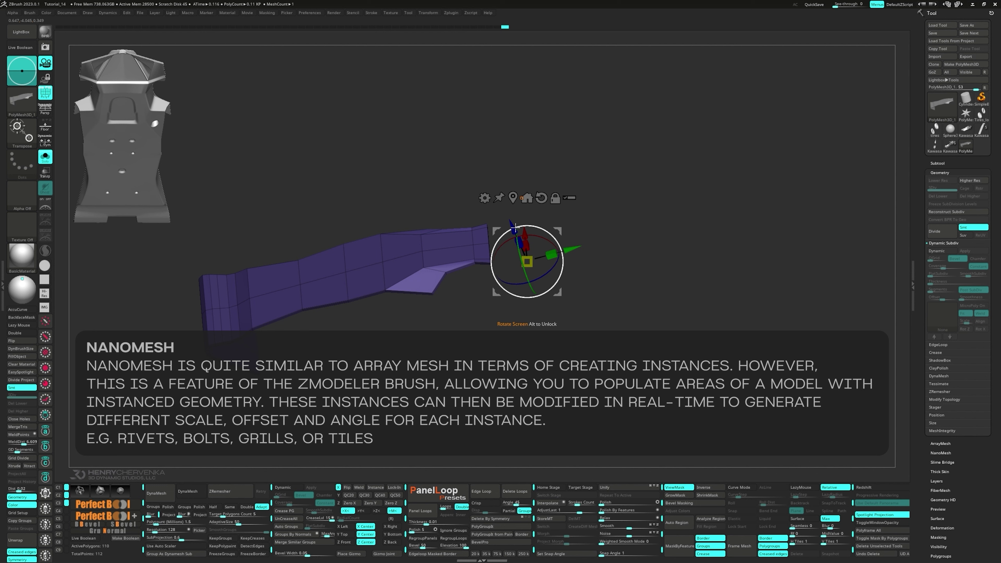
- Fine-tune the Z offset of the isolated fin areas against the plate's side profile
key("2")
left_click_drag(527, 286, 527, 284)
left_click_drag(481, 257, 477, 234, "alt")
left_click(478, 233, "ctrl")
key("2")
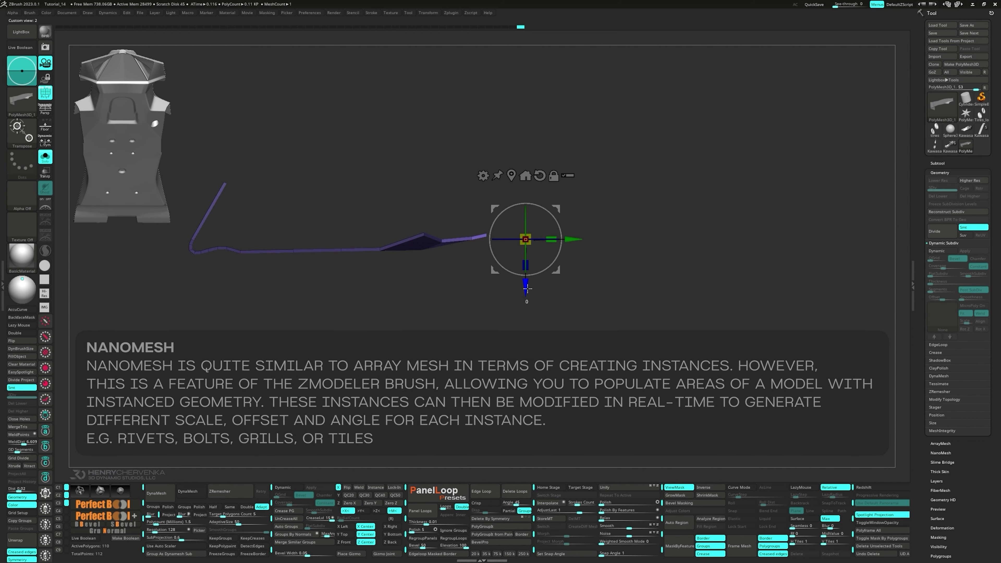
left_click_drag(525, 284, 524, 287)
- Mask everything except the extruded side strips, centre the gizmo on them, and adjust their position
left_click_drag(478, 261, 473, 189)
mouse_move(473, 169)
left_mouse_down("ctrl")
mouse_move(496, 228)
mouse_move(485, 209)
mouse_move(441, 300)
mouse_move(459, 293)
mouse_move(447, 207)
left_mouse_up("ctrl")
mouse_move(418, 172)
left_mouse_down("ctrl")
mouse_move(492, 216)
mouse_move(477, 217)
left_mouse_up("ctrl")
left_click(519, 198, "ctrl")
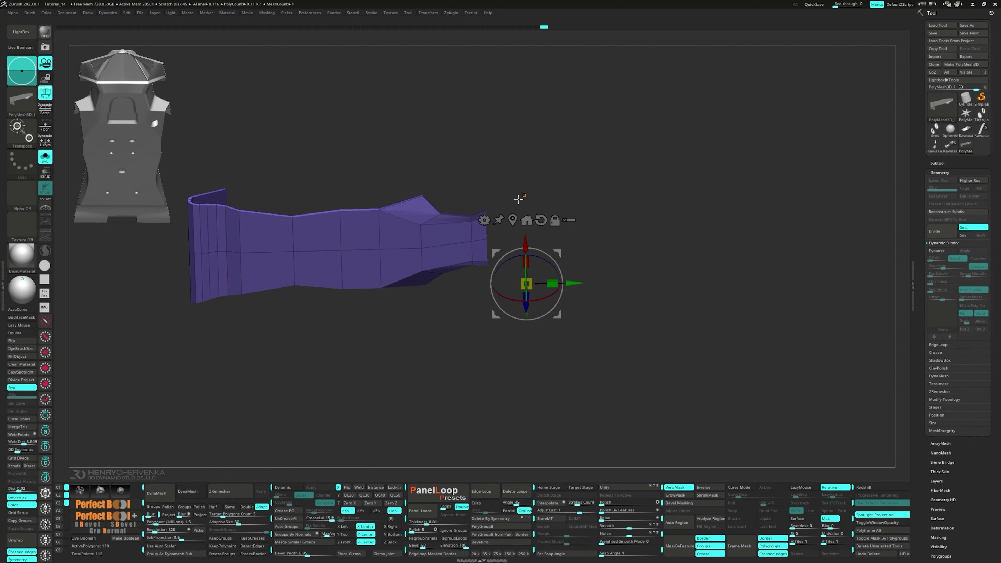
left_click(508, 216)
left_click(511, 132)
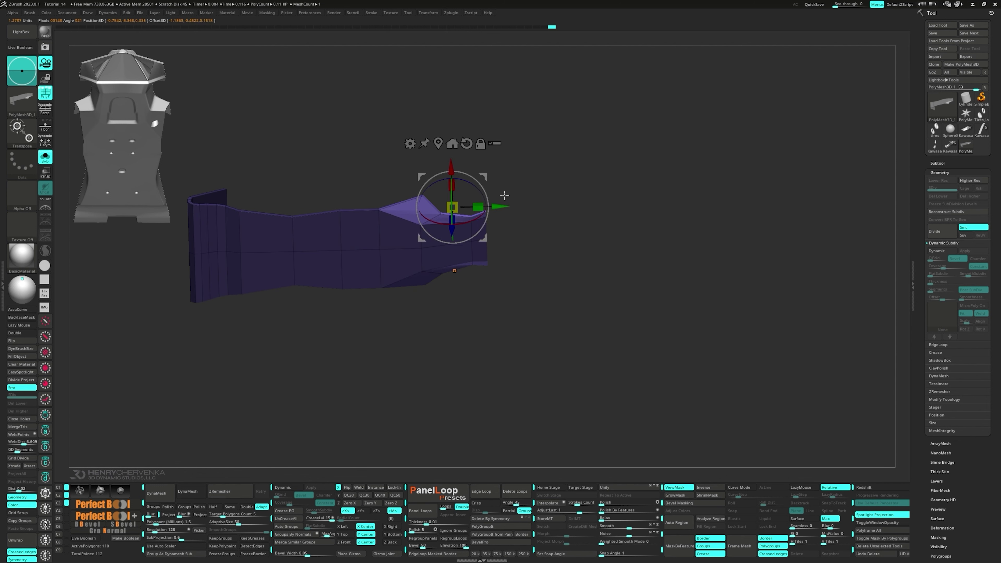
mouse_move(510, 252)
left_mouse_down()
mouse_move(510, 242)
mouse_move(500, 271)
mouse_move(465, 276)
left_mouse_up()
- Insert an edge loop along the extruded side strips with the ZModeler brush
key("q")
left_click_drag(411, 252, 418, 292, "alt")
left_click_drag(418, 292, 451, 282)
key("b")
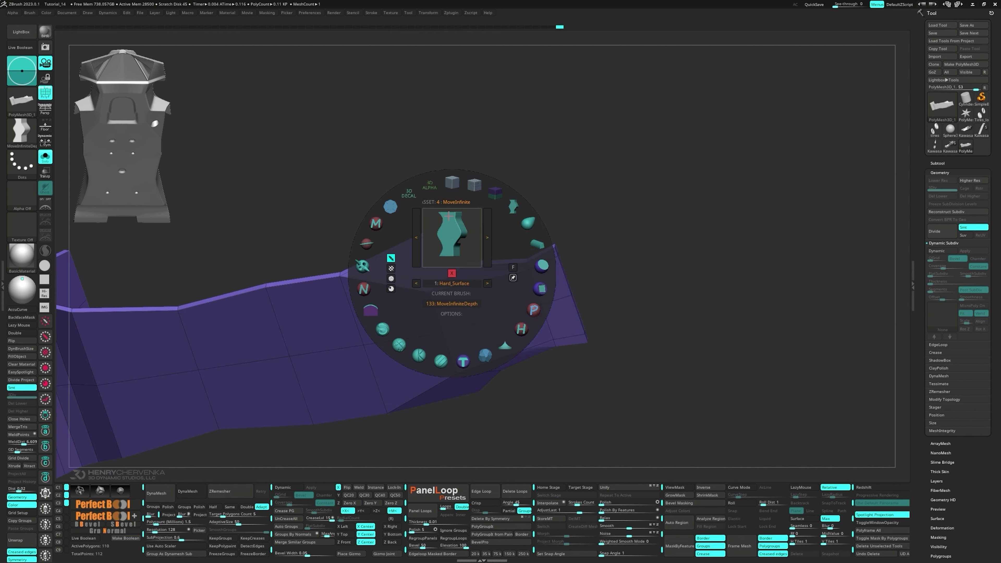
left_click(452, 184)
key("space")
left_click(455, 271)
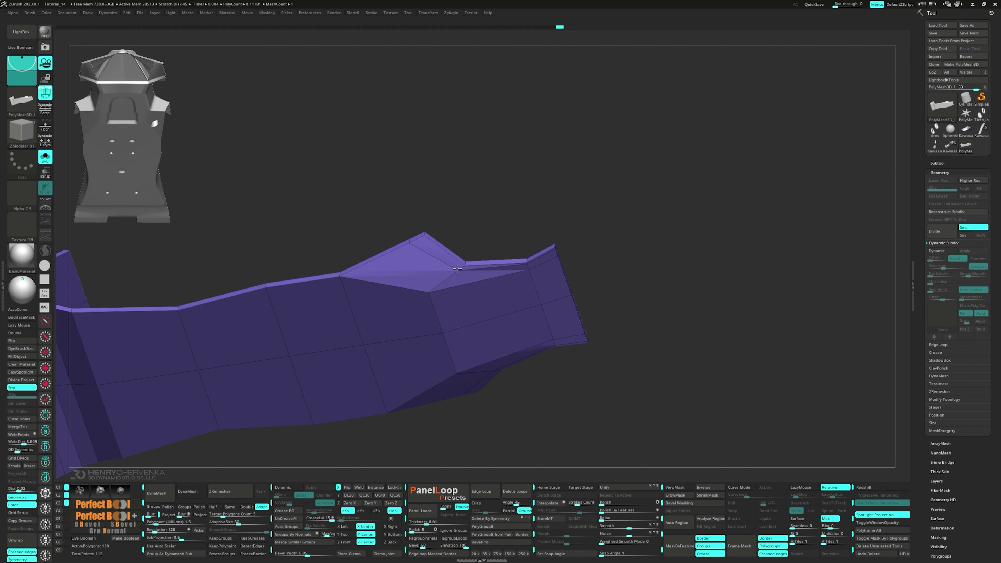
right_click_drag(461, 266, 471, 294)
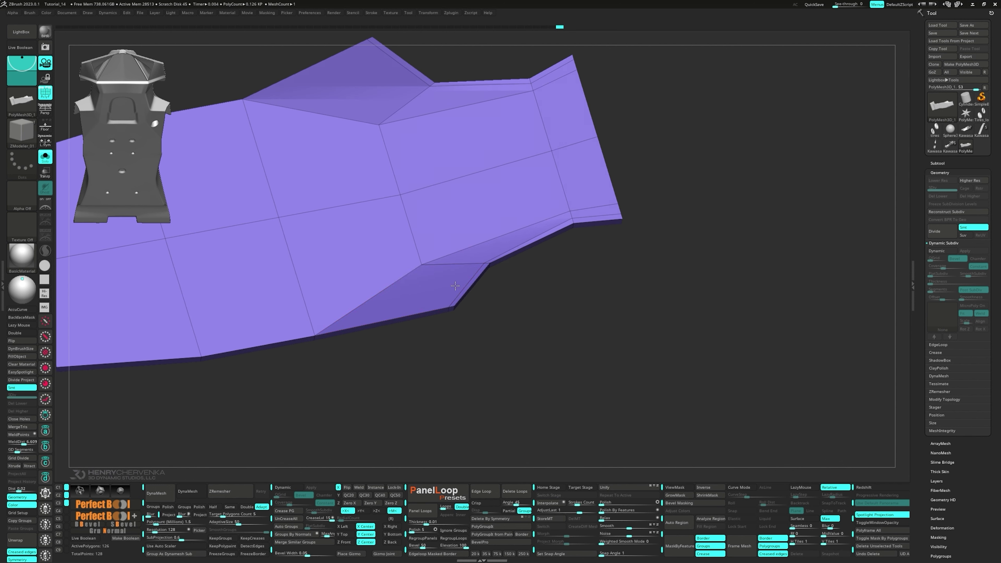
- Mark the narrow strip polygons along the fins and narrow end and extrude them into raised walls with QMesh
key("space")
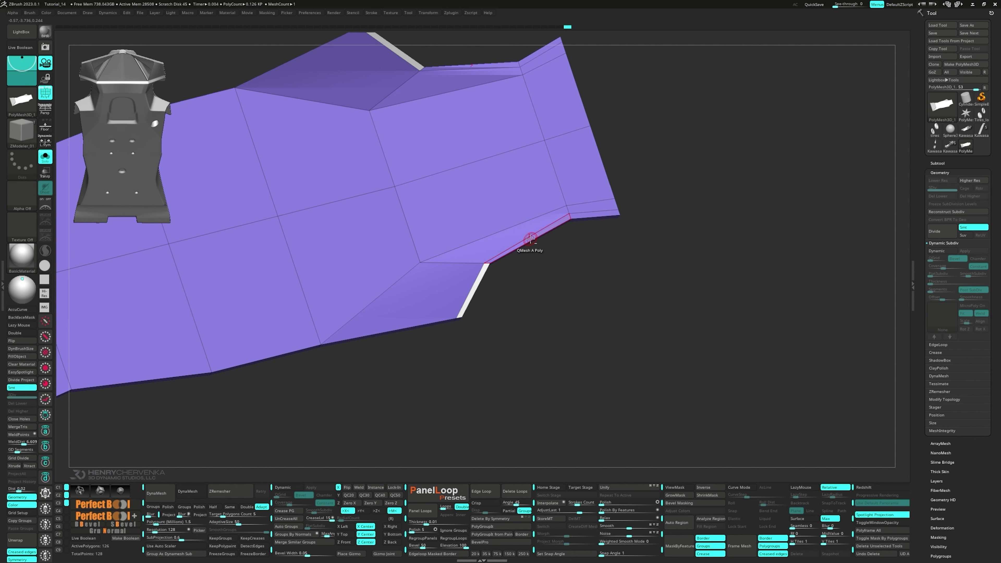
right_click_drag(594, 213, 592, 215)
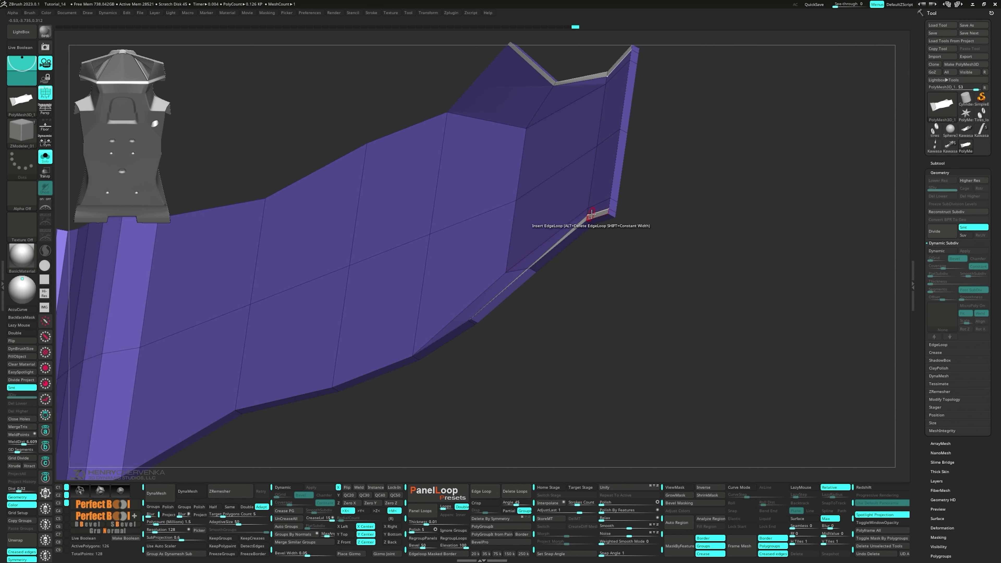
left_click_drag(598, 215, 552, 197)
right_click_drag(552, 197, 523, 228)
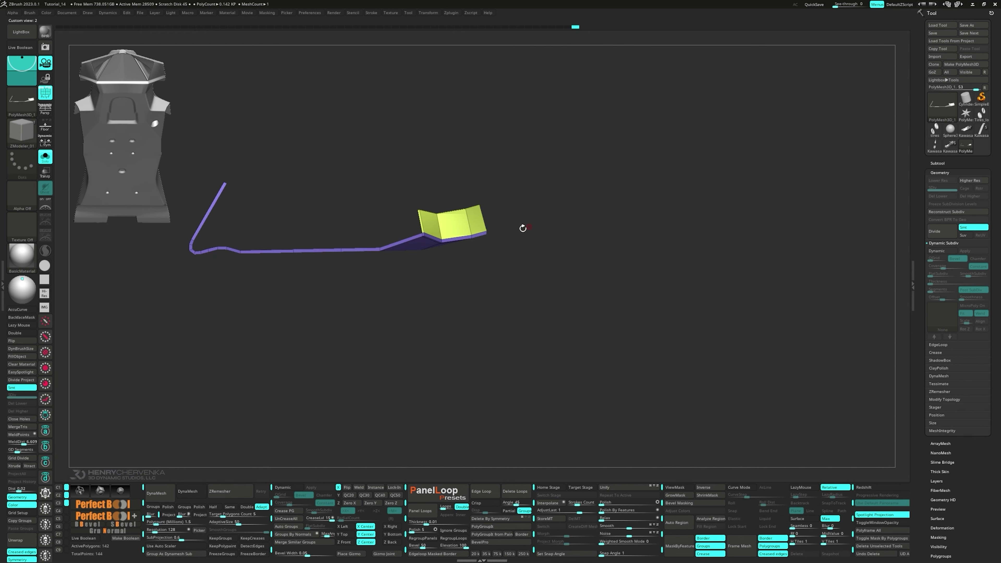
- Reshape the raised walls' upper edges so they slope down toward the plate's tip
left_click(520, 219, "ctrl")
left_click_drag(395, 181, 442, 207, "ctrl")
key("w")
left_click_drag(520, 271, 565, 304)
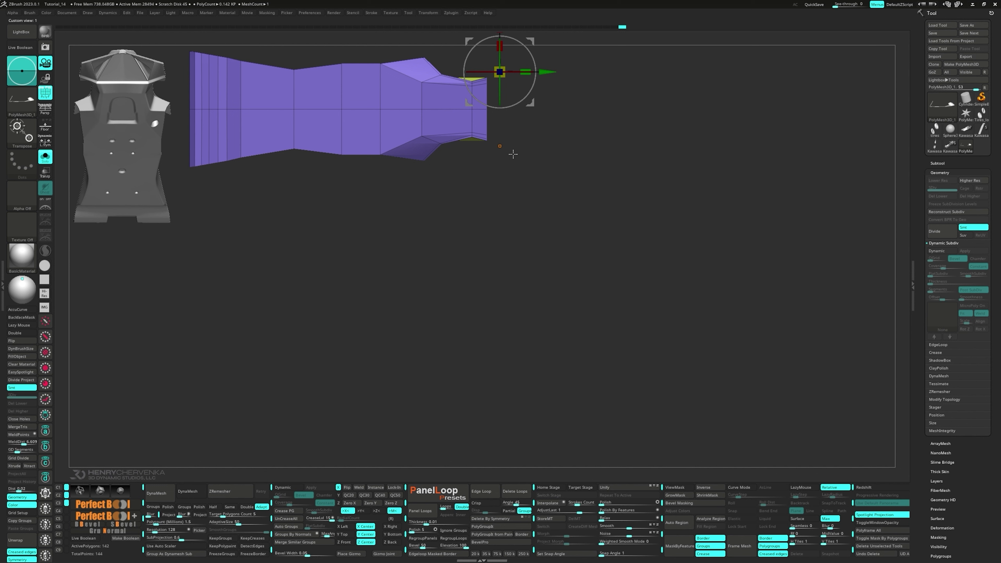
- Isolate the upper edges of both raised walls with a mask and flare them outward symmetrically
key("3")
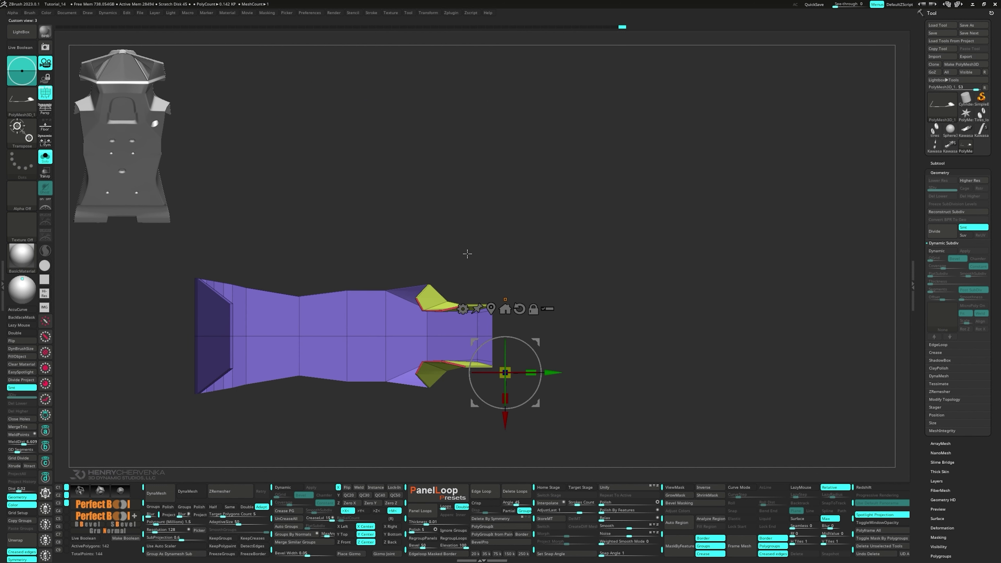
right_click_drag(430, 294, 405, 234)
left_click(476, 294, "ctrl")
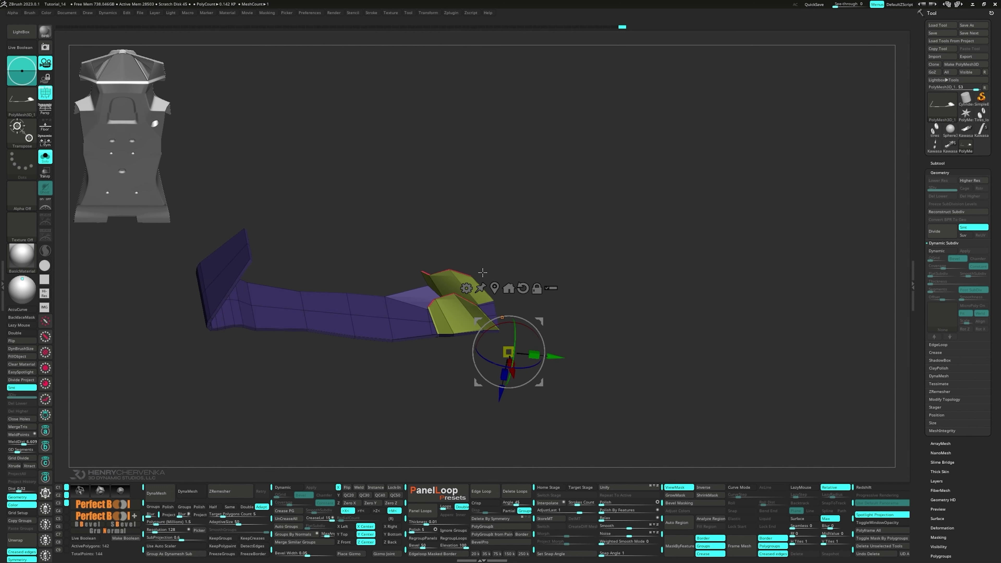
left_click(495, 288, "alt")
key("3")
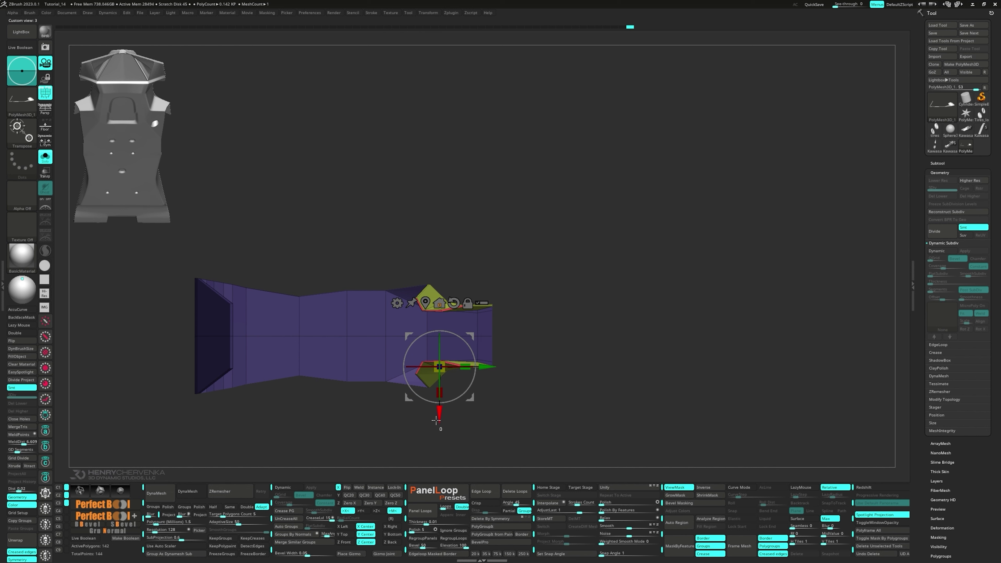
left_click_drag(436, 421, 438, 428)
- Isolate the walls' upper corners at their wide end and nudge them along the plate's length
left_click(412, 278, "ctrl")
left_click_drag(409, 272, 431, 306, "ctrl")
mouse_move(433, 305)
right_mouse_down()
mouse_move(444, 262)
mouse_move(445, 279)
right_mouse_up()
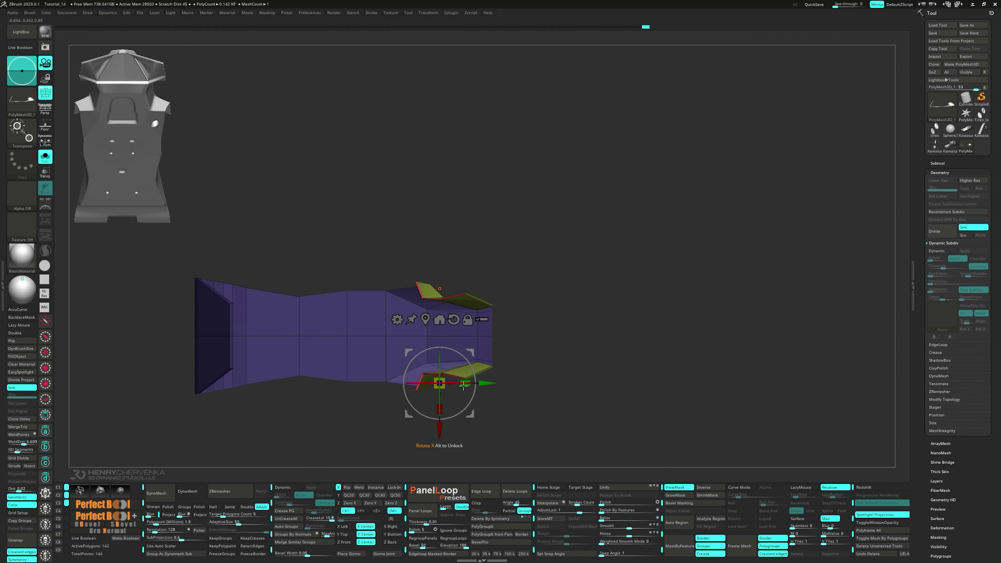
left_click_drag(481, 383, 482, 383)
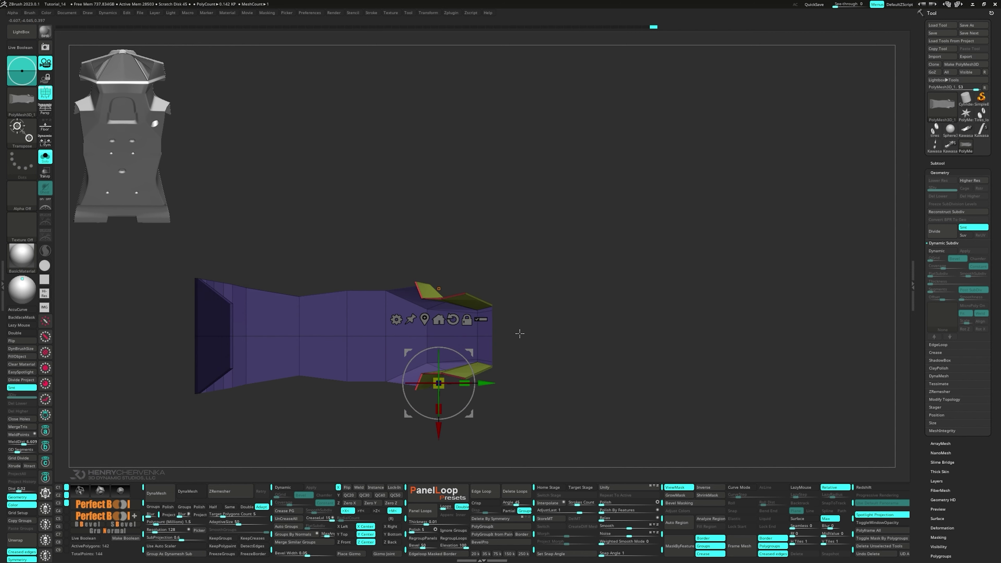
- Isolate the outermost bulge corners of the flared walls with an inverted mask and move them toward the plate's tip
right_click_drag(519, 334, 521, 171, "shift")
left_click_drag(522, 171, 549, 163, "ctrl")
left_click_drag(466, 94, 603, 130, "alt")
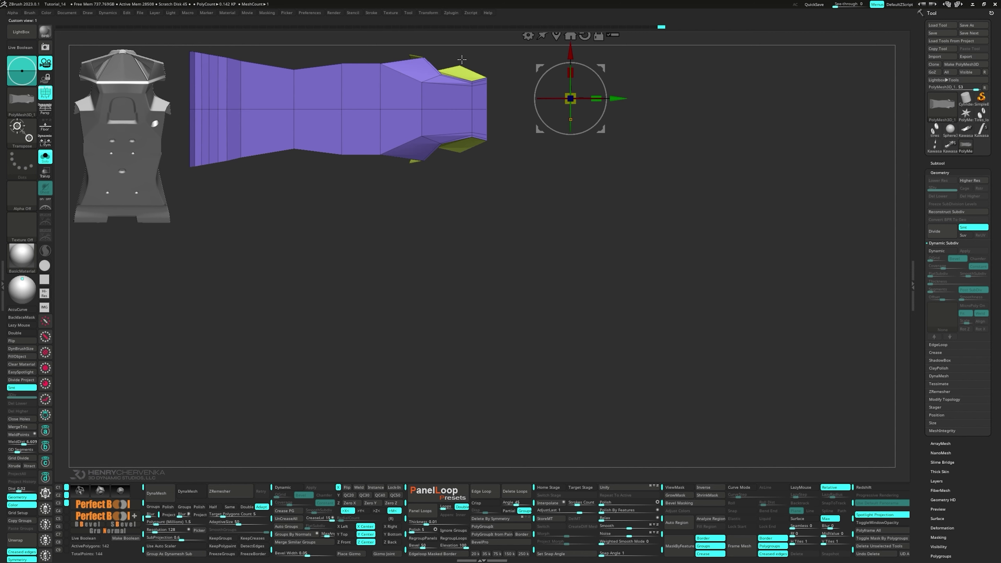
left_click_drag(450, 51, 467, 73, "ctrl")
left_click(512, 122, "ctrl")
mouse_move(604, 155)
left_mouse_down()
mouse_move(589, 147)
mouse_move(621, 149)
left_mouse_up()
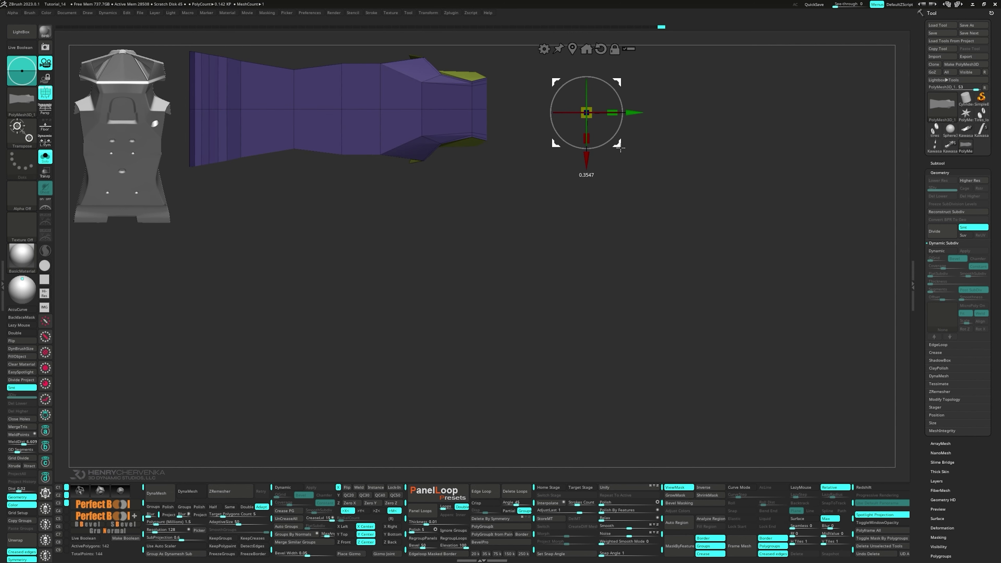
- Clear the mask from the flared-wall edit and merge the whole plate into a single polygroup
key("2")
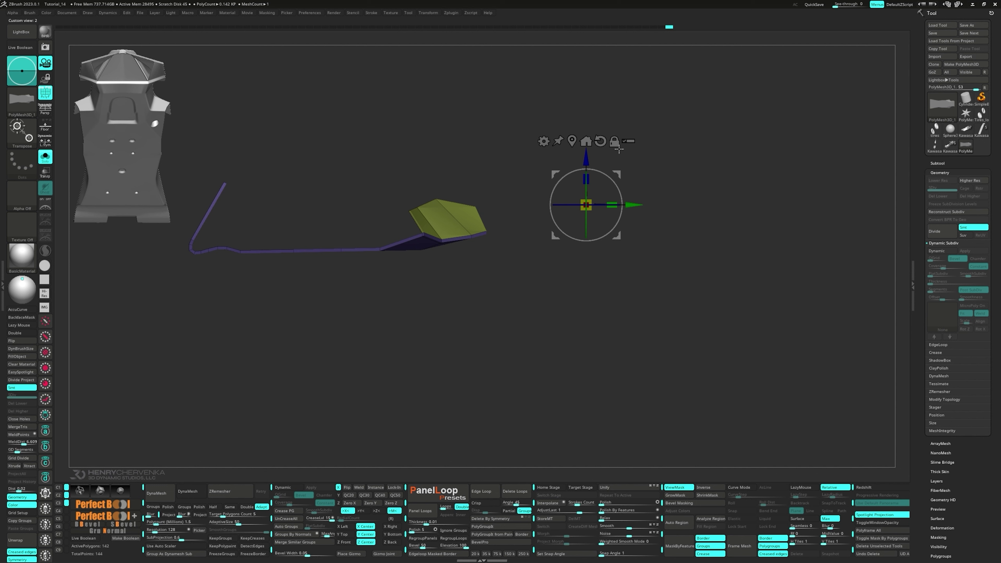
left_click_drag(614, 237, 599, 234)
left_click_drag(537, 263, 289, 276, "ctrl")
key("ctrl+w")
- Insert lengthwise edge loops close to both long side edges of the plate with ZModeler
key("q")
right_click_drag(291, 239, 296, 284, "ctrl")
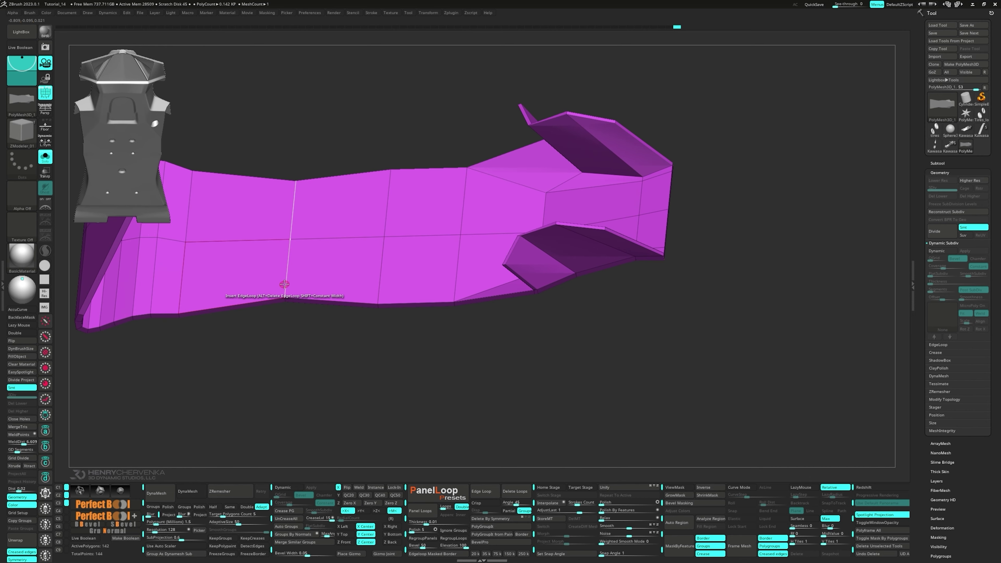
left_click(285, 284)
- Mask the plate's bent wide end, tilt the unmasked length slightly upward about the plate's middle, and clear the mask
key("2")
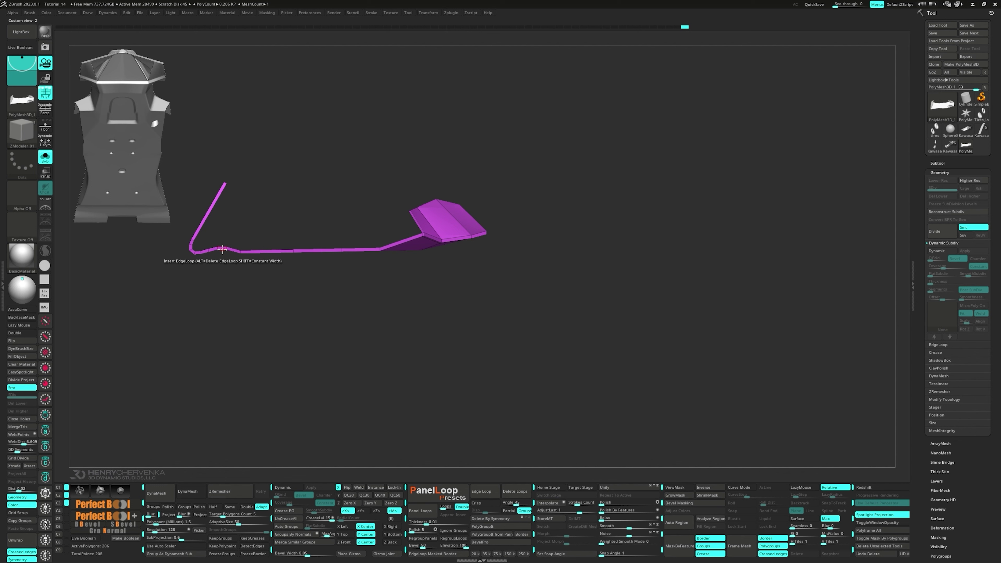
mouse_move(273, 163)
left_mouse_down("ctrl")
mouse_move(456, 281)
mouse_move(458, 333)
mouse_move(499, 335)
left_mouse_up("ctrl")
left_click(509, 332, "ctrl")
key("w")
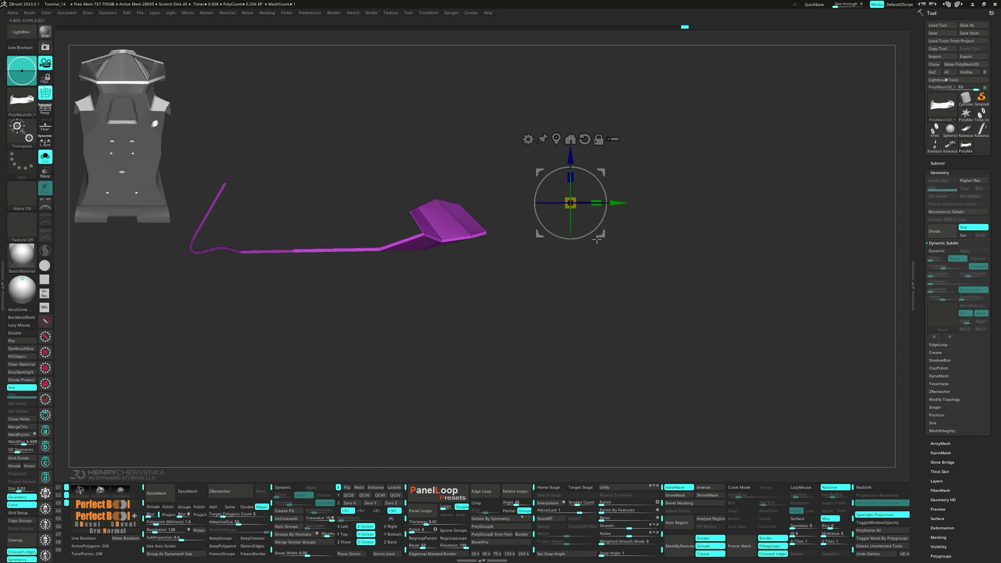
left_click_drag(602, 237, 314, 279, "alt")
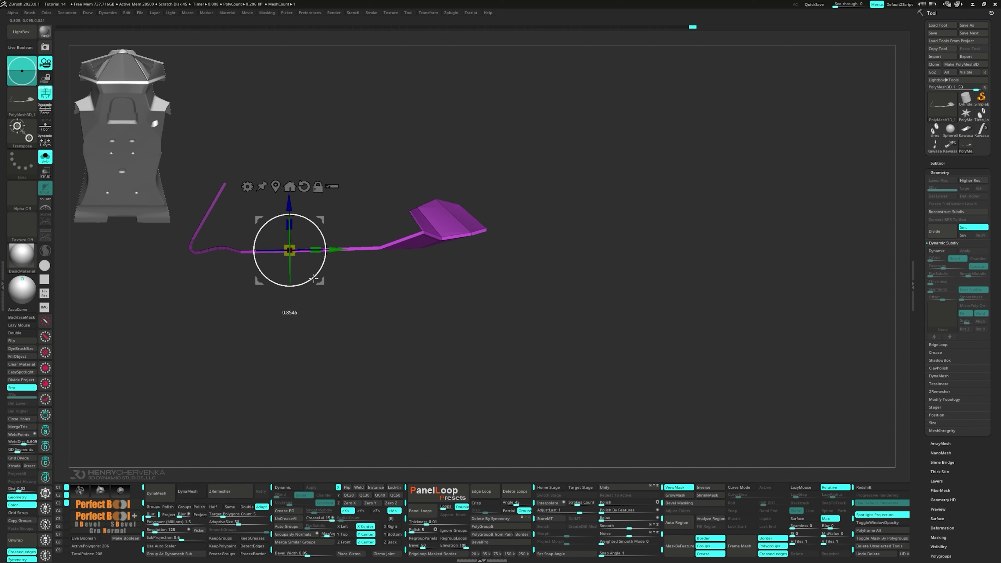
left_click_drag(405, 284, 395, 290, "ctrl")
- Mark the narrow border faces at the middle of both side edges as the target for extrusion
key("q")
mouse_move(348, 289)
right_mouse_down()
mouse_move(340, 217)
mouse_move(346, 265)
right_mouse_up()
key("shift+f")
left_click_drag(347, 265, 324, 264)
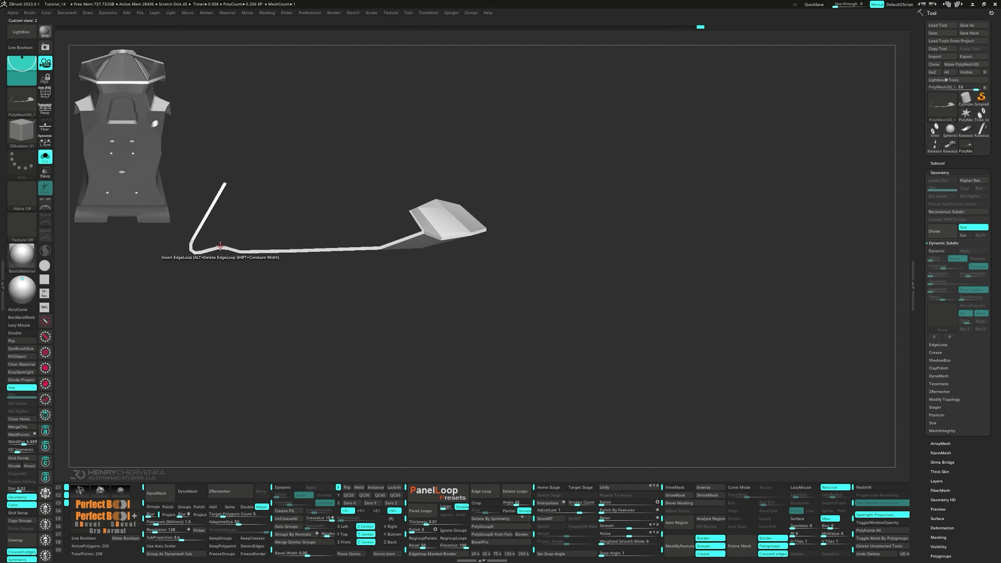
right_click_drag(340, 249, 344, 281)
key("shift+f")
left_click_drag(343, 280, 317, 260)
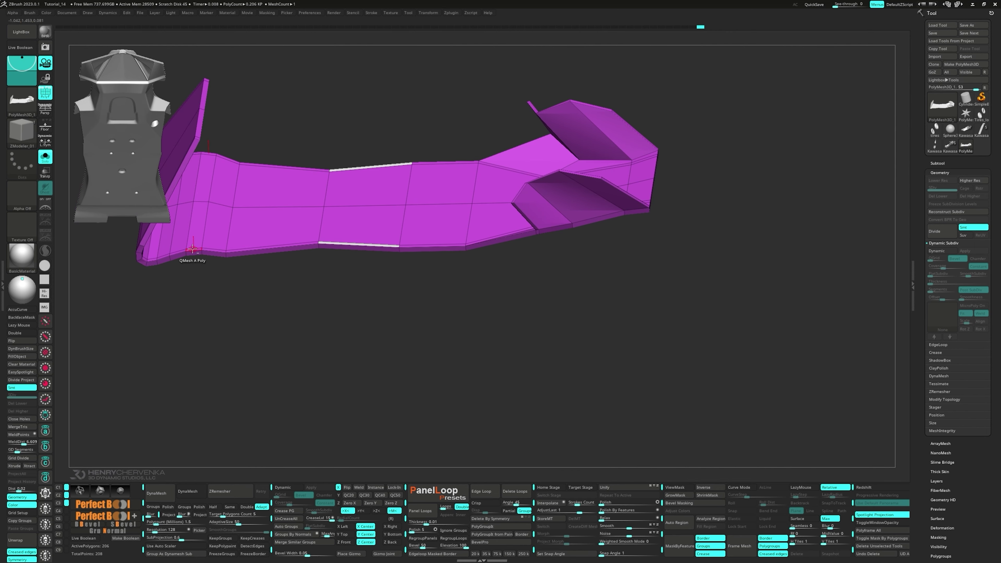
left_click_drag(192, 248, 192, 243)
key("ctrl+z")
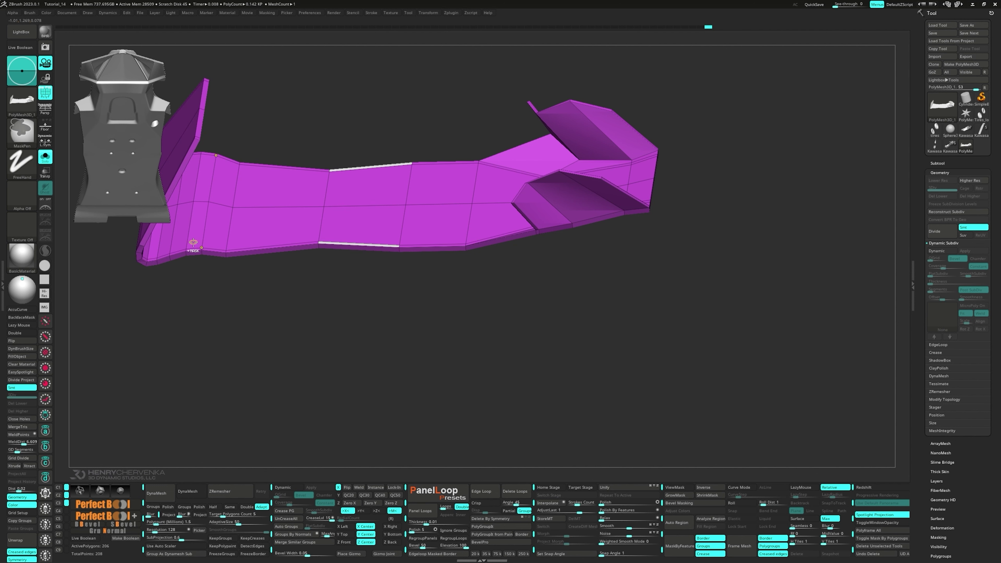
- Add the neighbouring border faces toward the bent end to the selection and extrude them all upward as side walls with QMesh
right_click_drag(190, 248, 237, 263, "ctrl")
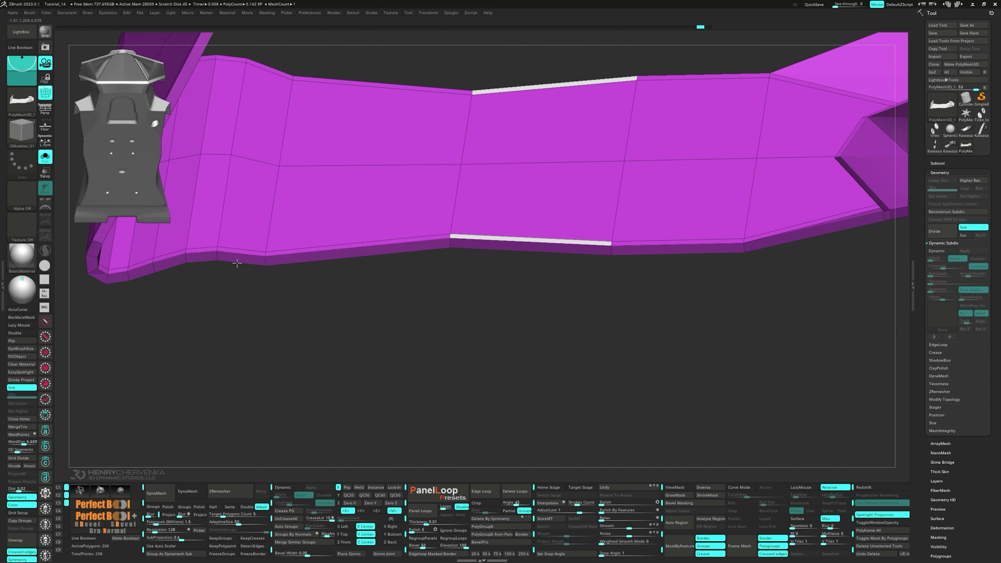
left_click(232, 250, "alt")
left_click(302, 251, "alt")
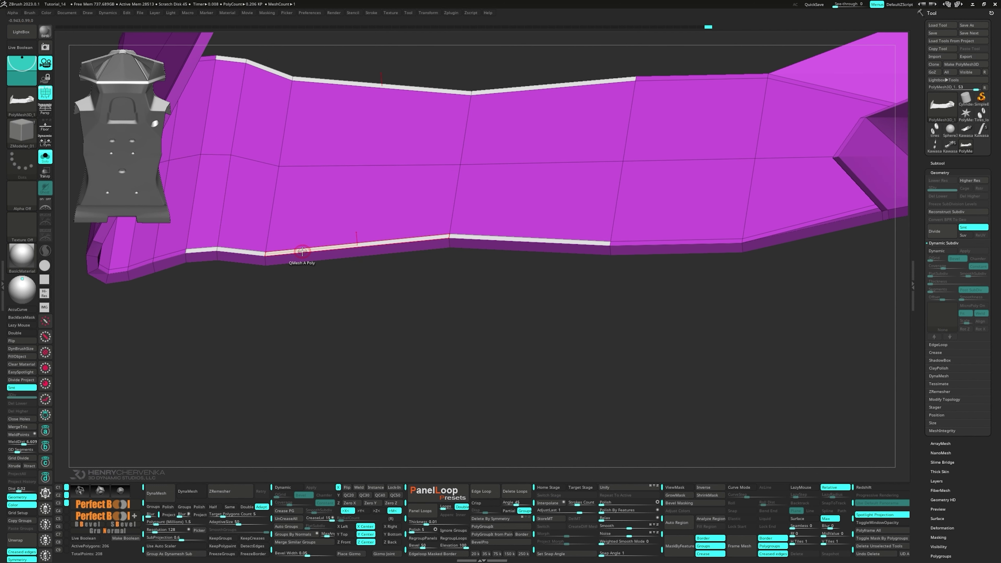
left_click_drag(304, 251, 304, 215)
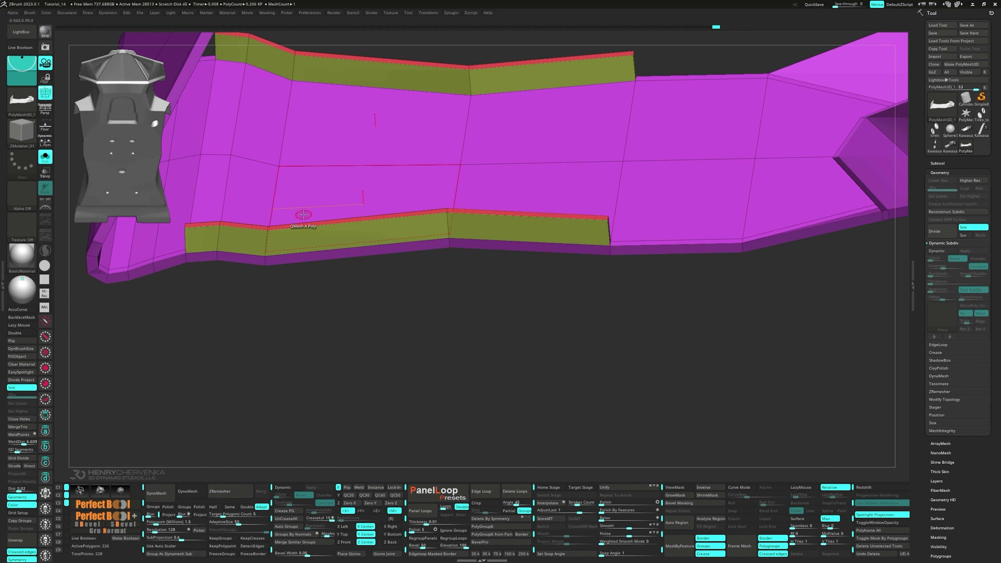
- Isolate the upper edges of the new side walls with a mask and raise them to make the walls taller
key("2")
left_click_drag(214, 229, 232, 242, "ctrl")
left_click_drag(238, 230, 251, 244, "ctrl")
left_click_drag(278, 225, 301, 243, "ctrl")
left_click_drag(302, 223, 346, 242, "ctrl")
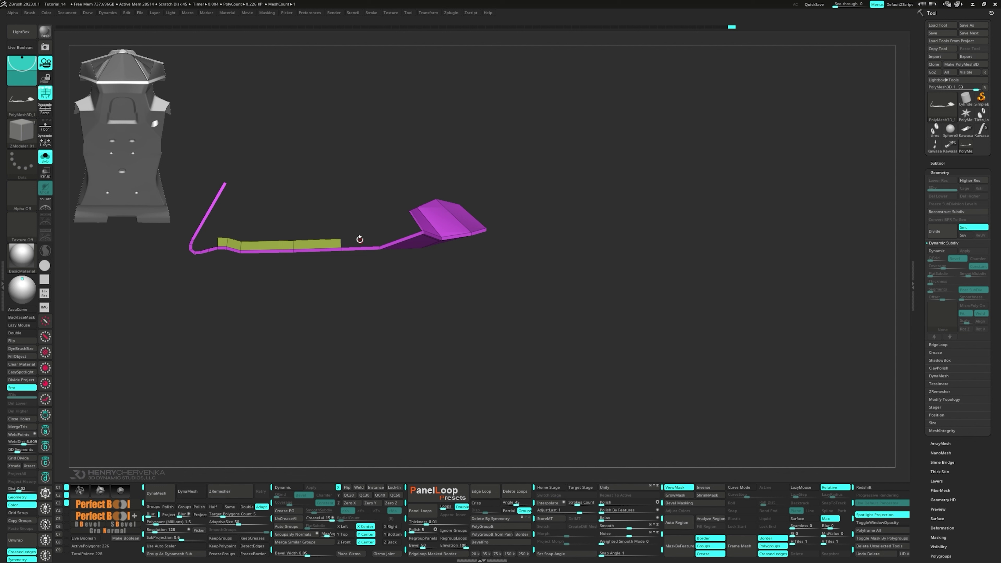
key("w")
mouse_move(322, 283)
left_mouse_down()
mouse_move(324, 271)
mouse_move(382, 280)
mouse_move(379, 271)
left_mouse_up()
- Mask the side walls' high section and lower the upper edge toward the bent end so it slopes down
left_click_drag(281, 202, 301, 229, "ctrl")
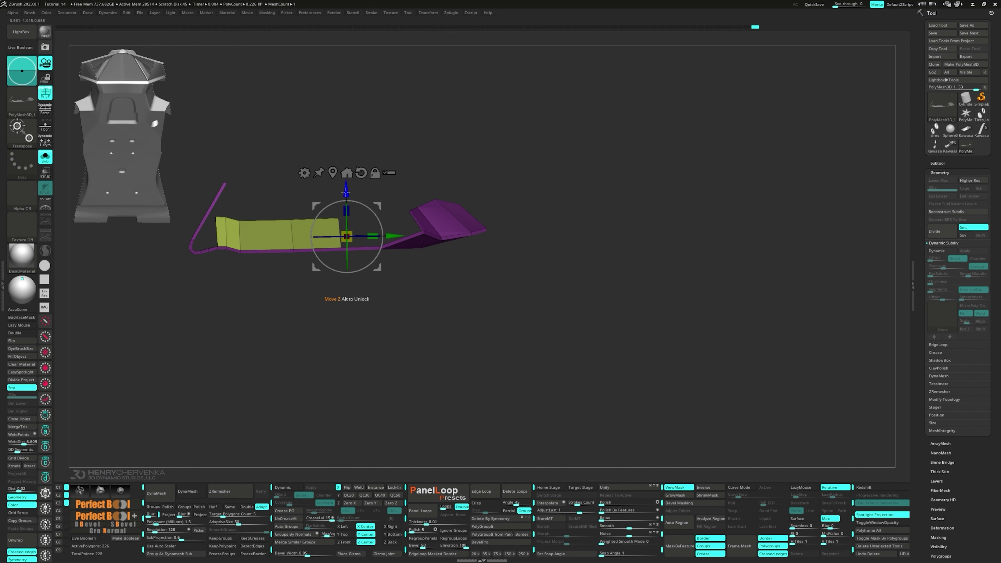
left_click_drag(347, 190, 318, 226)
key("ctrl+z")
left_click_drag(379, 266, 375, 286)
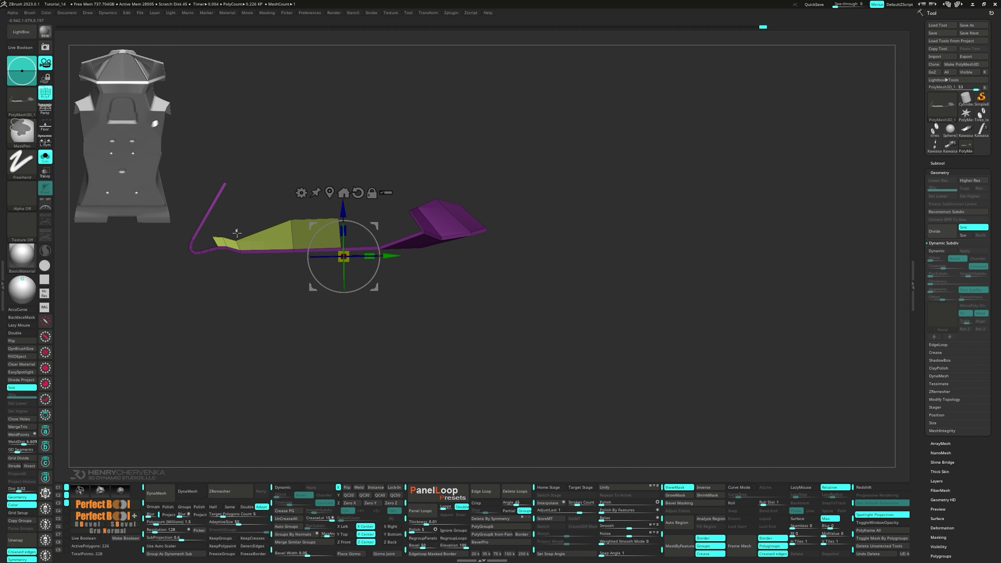
left_click_drag(238, 243, 240, 246, "ctrl")
left_click_drag(373, 288, 345, 307)
- Insert evenly spaced crosswise edge loops through the plate along the length of the side walls
key("q")
key("1")
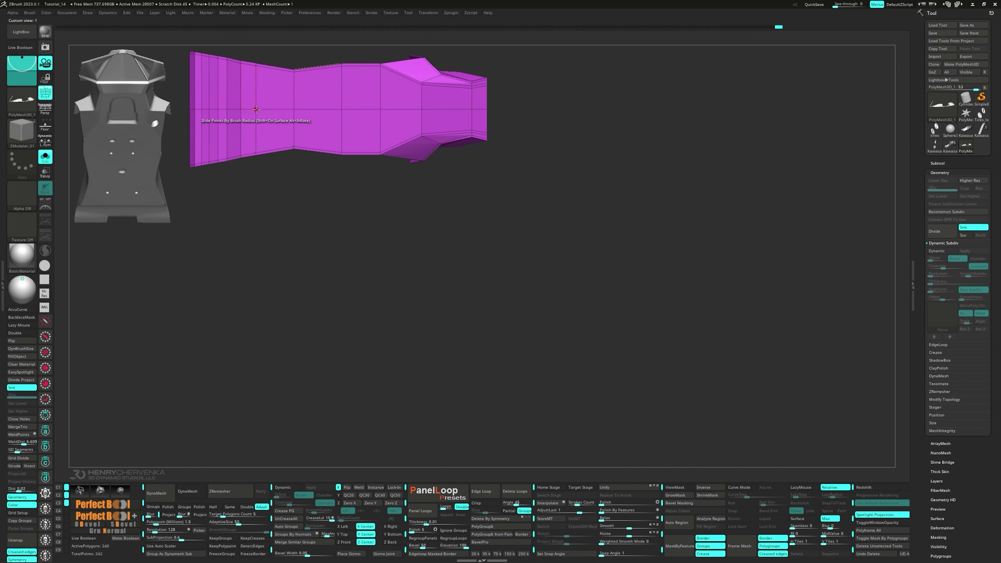
left_click(276, 109)
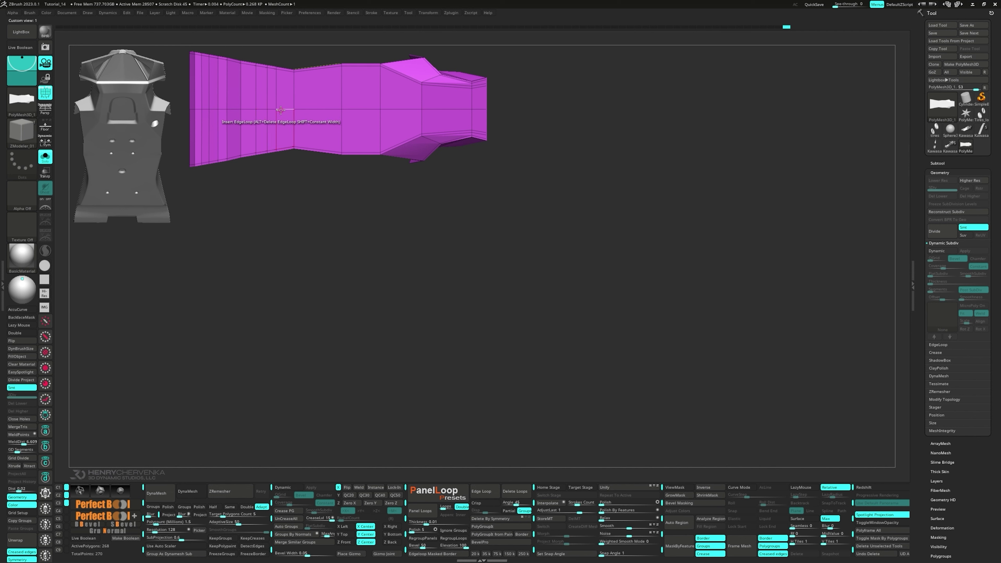
left_click(303, 109)
left_click(312, 108)
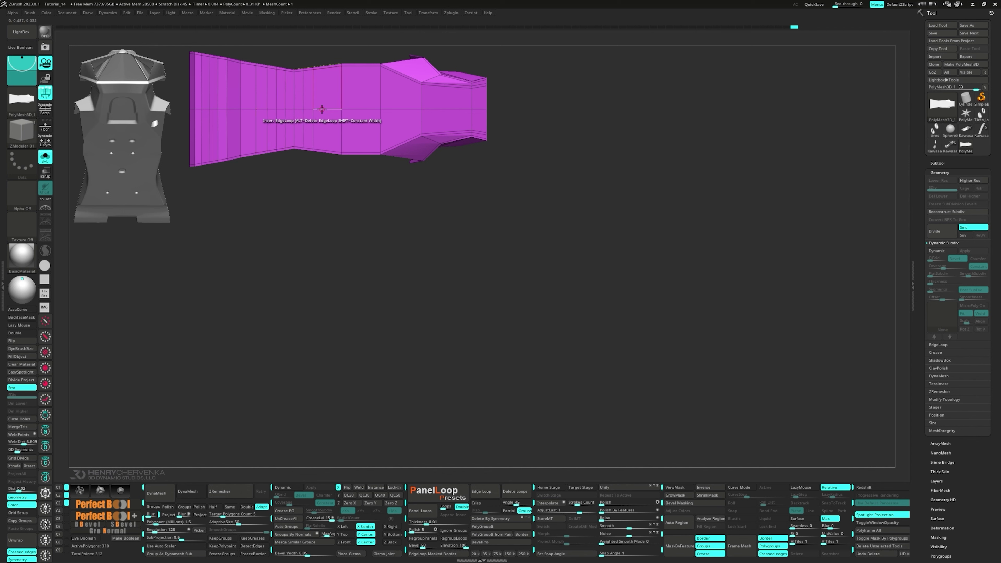
left_click(350, 109)
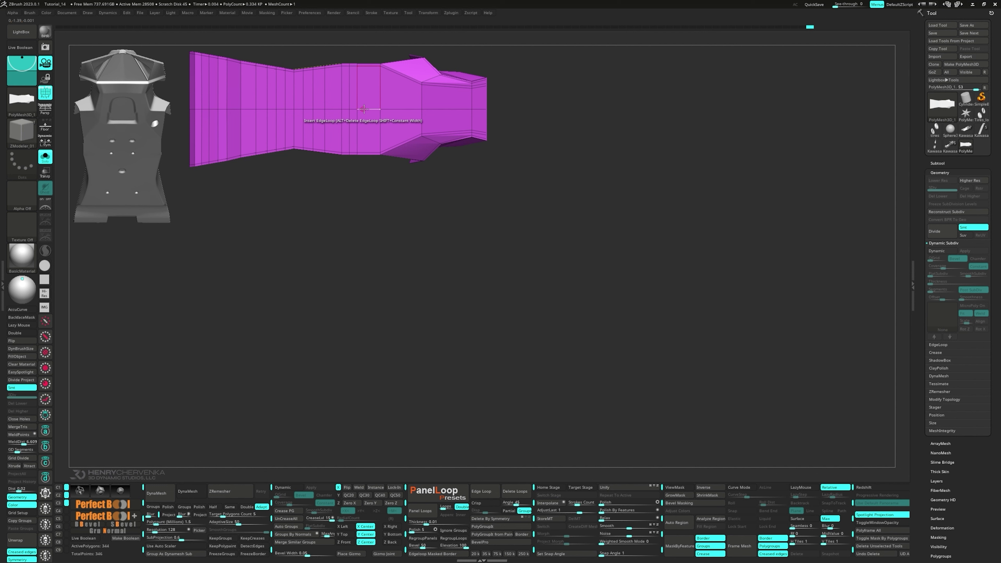
left_click(364, 109)
left_click(372, 109)
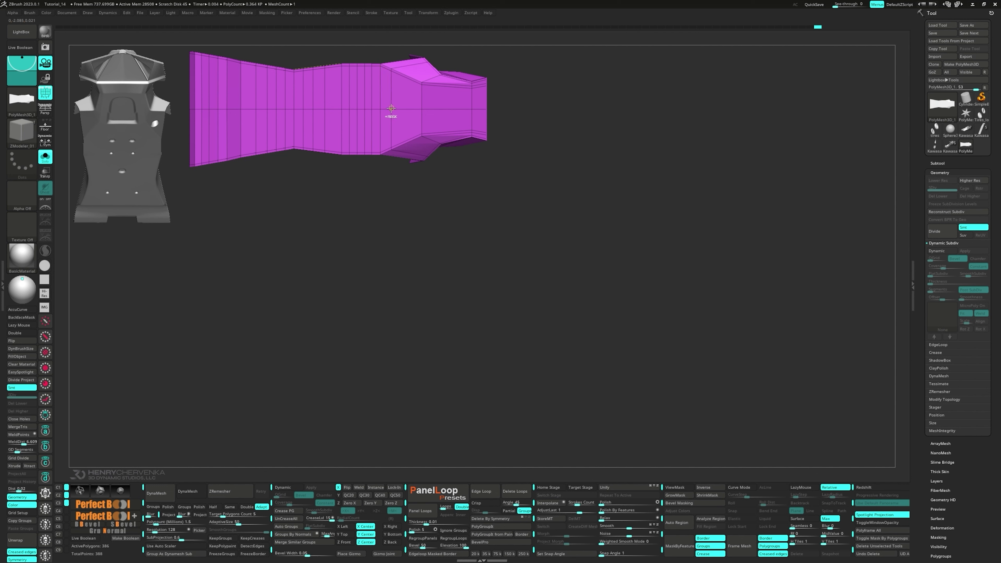
- Curve the side walls' upper outline and slant their high end using the MoveInfiniteDepth brush
right_click_drag(351, 113, 346, 78)
right_click_drag(283, 83, 290, 233)
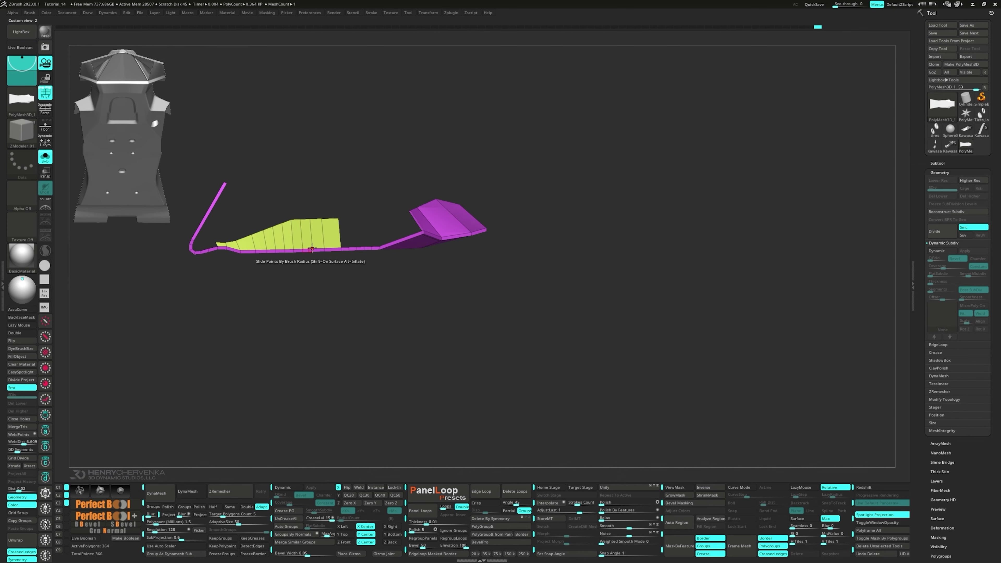
key("space")
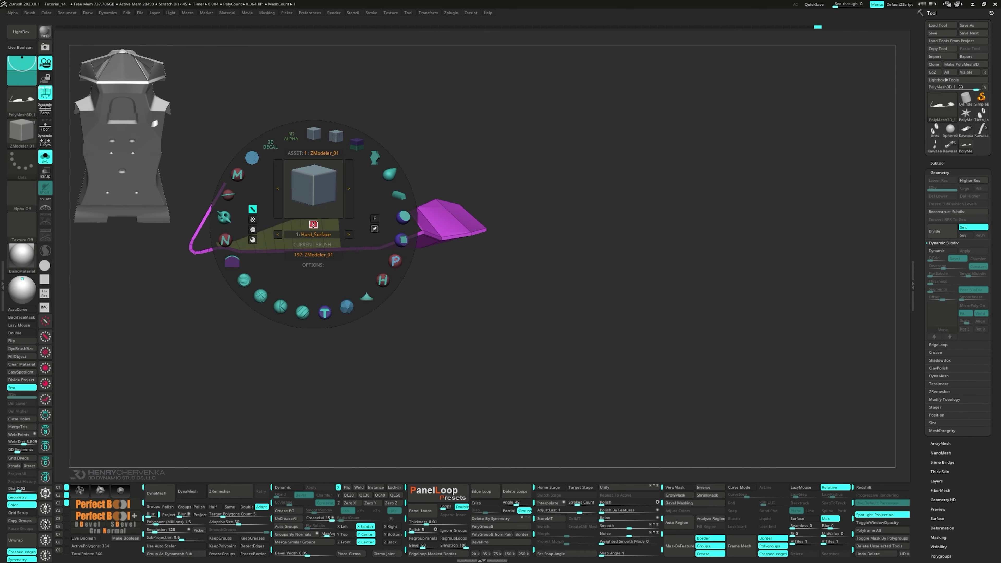
left_click(374, 158)
key("s")
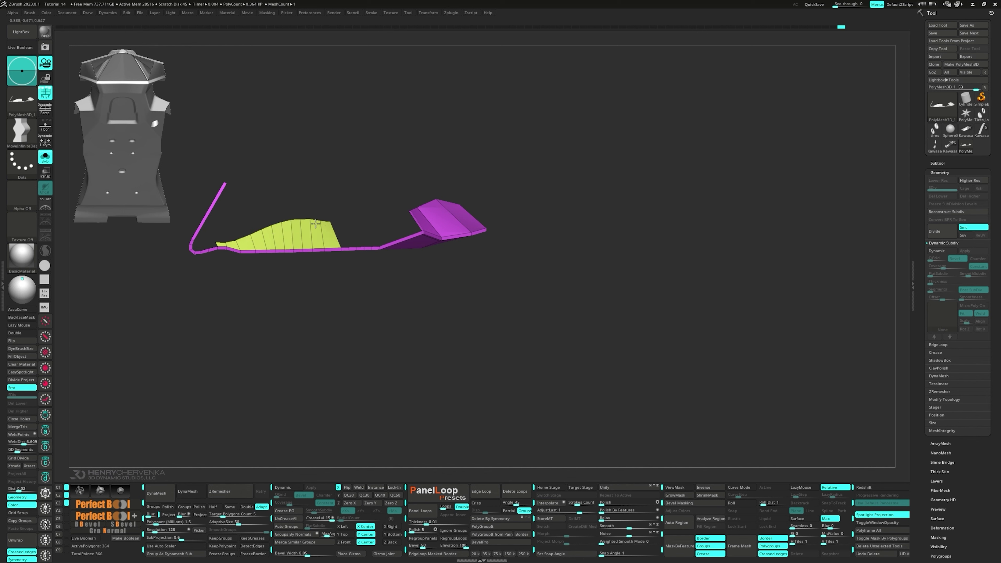
- Insert lengthwise edge loops along the side wall with ZModeler and refine its slanted high end using the MoveInfiniteDepth brush
key("space")
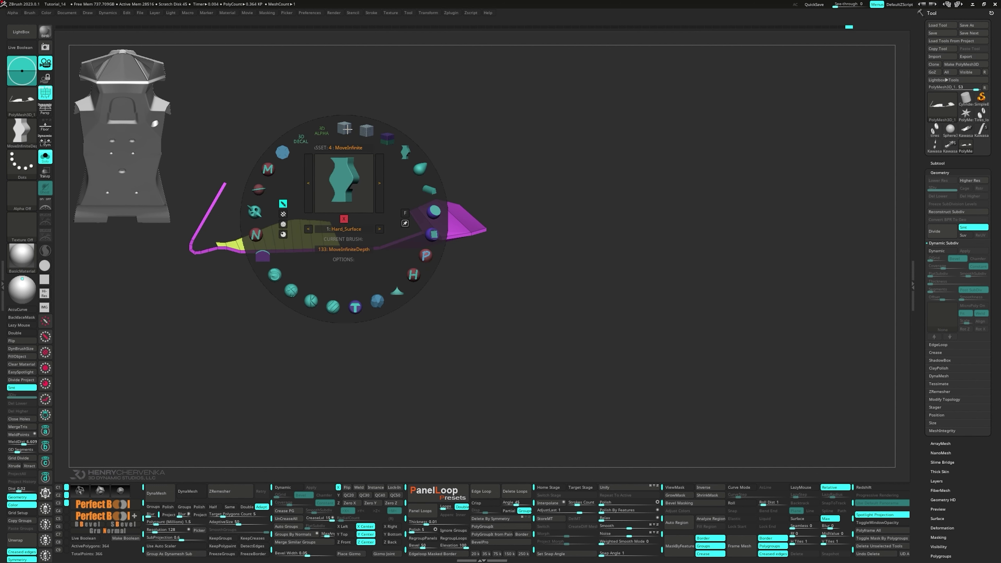
key("z")
key("m")
key("space")
left_click(252, 332)
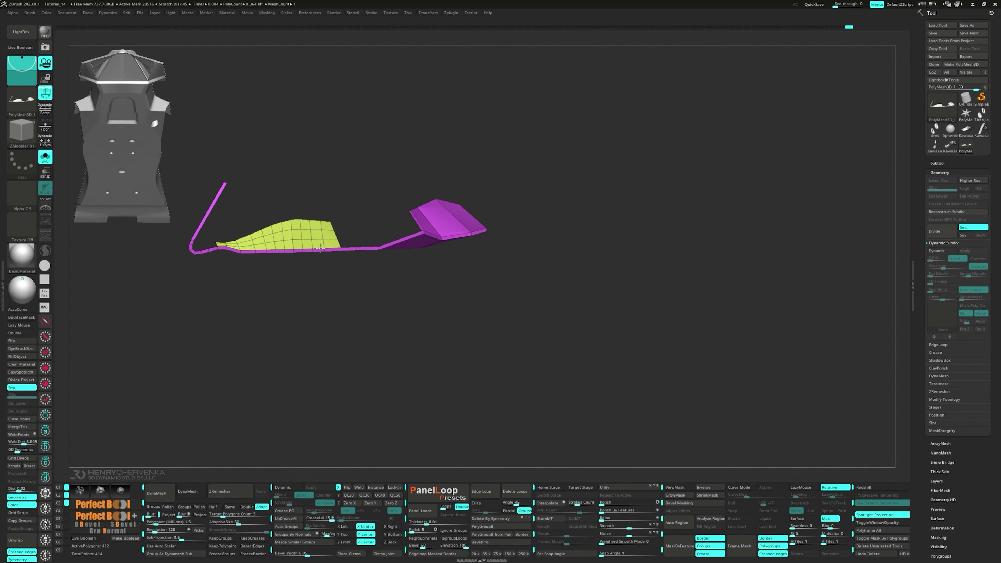
key("space")
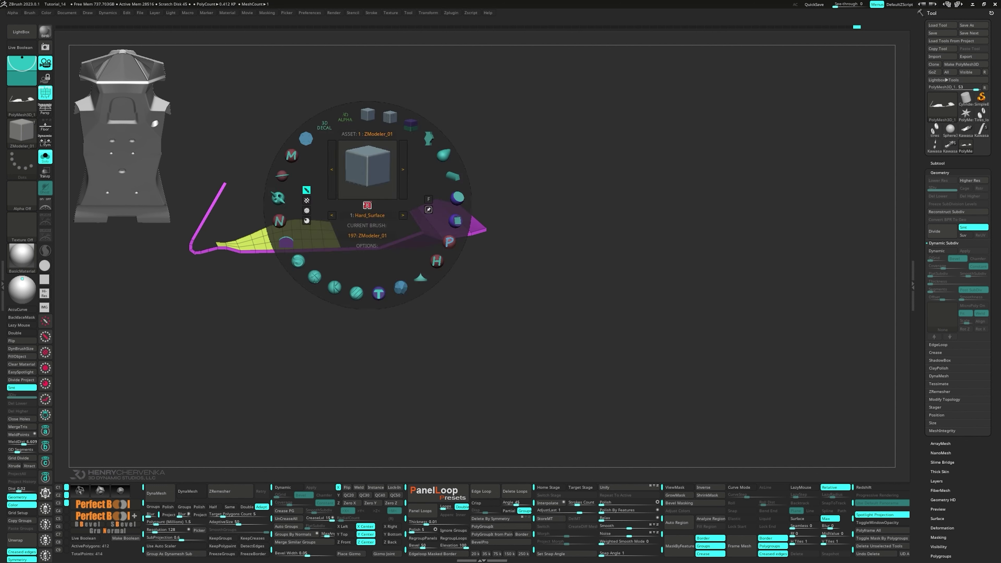
left_click(427, 138)
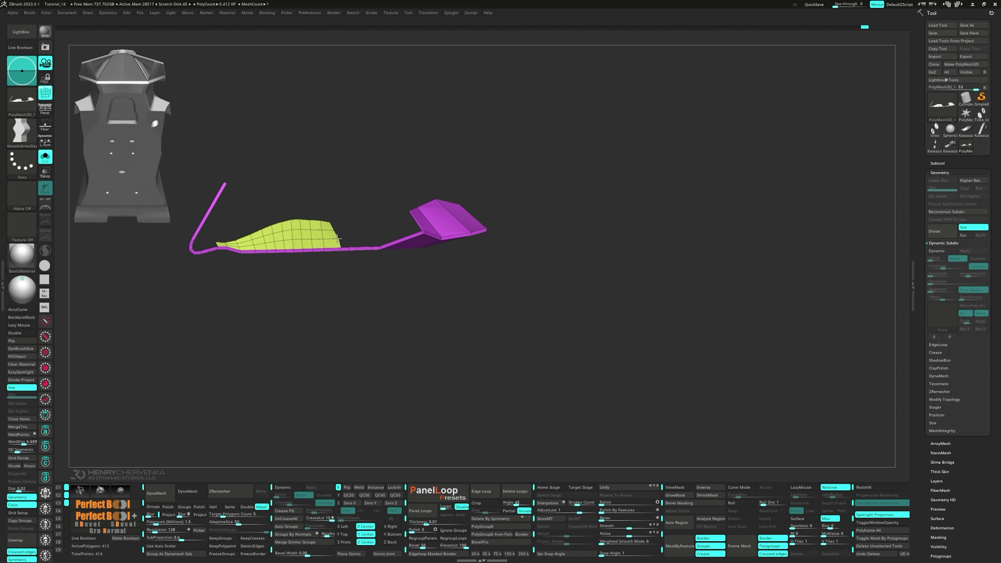
- Mirror and weld the plate so both side walls carry the same lengthwise edge loops
mouse_move(256, 247)
right_mouse_down()
mouse_move(308, 309)
mouse_move(329, 282)
mouse_move(295, 259)
mouse_move(308, 240)
right_mouse_up()
key("space")
left_click(284, 265)
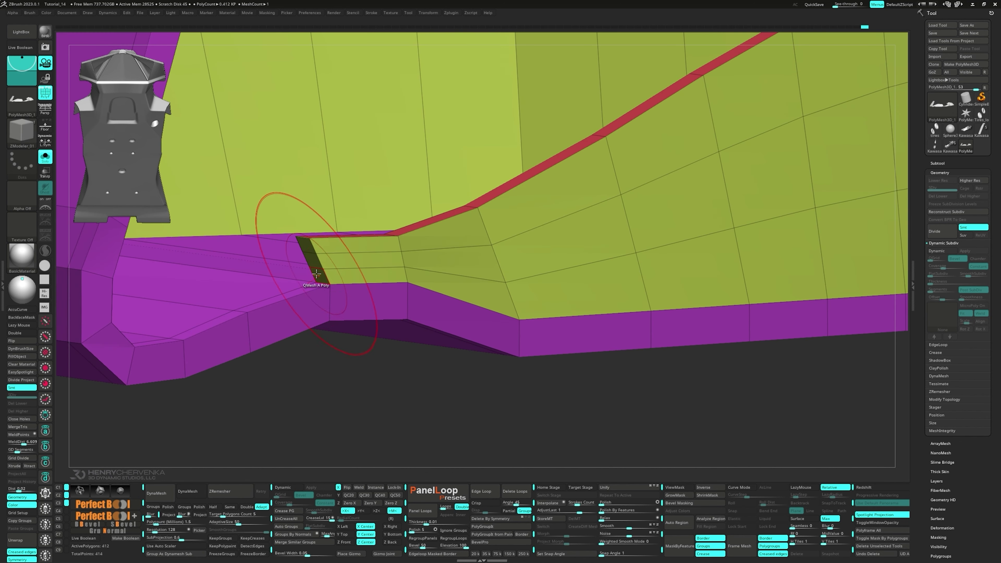
key("space")
left_click(257, 312)
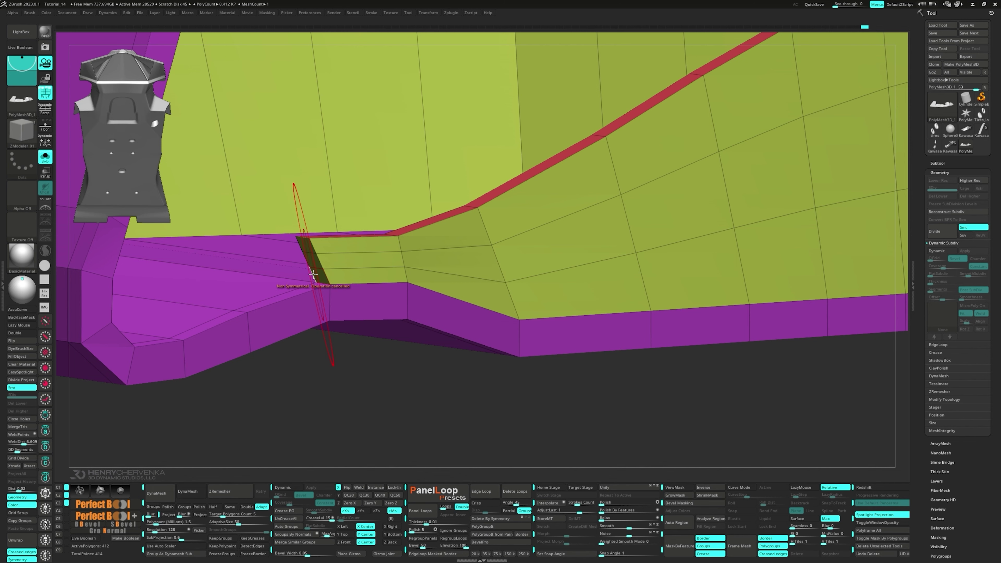
right_click_drag(315, 275, 295, 269)
right_click_drag(295, 270, 320, 253, "ctrl")
left_click(355, 489)
right_click_drag(321, 254, 317, 247, "ctrl")
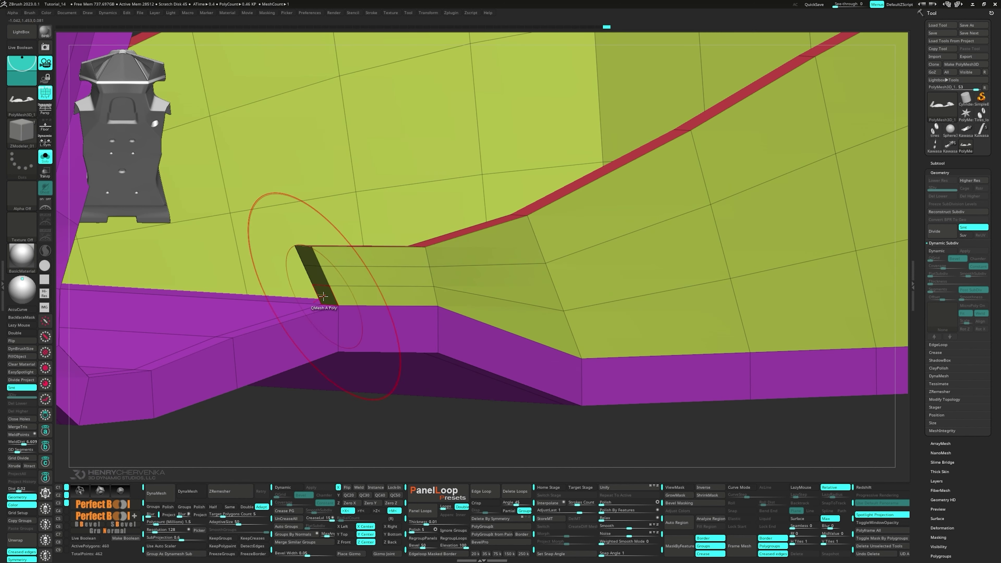
- Collapse the short vertical edges at the side walls' low end so the walls taper into the plate surface
left_click(333, 296)
left_click(312, 281)
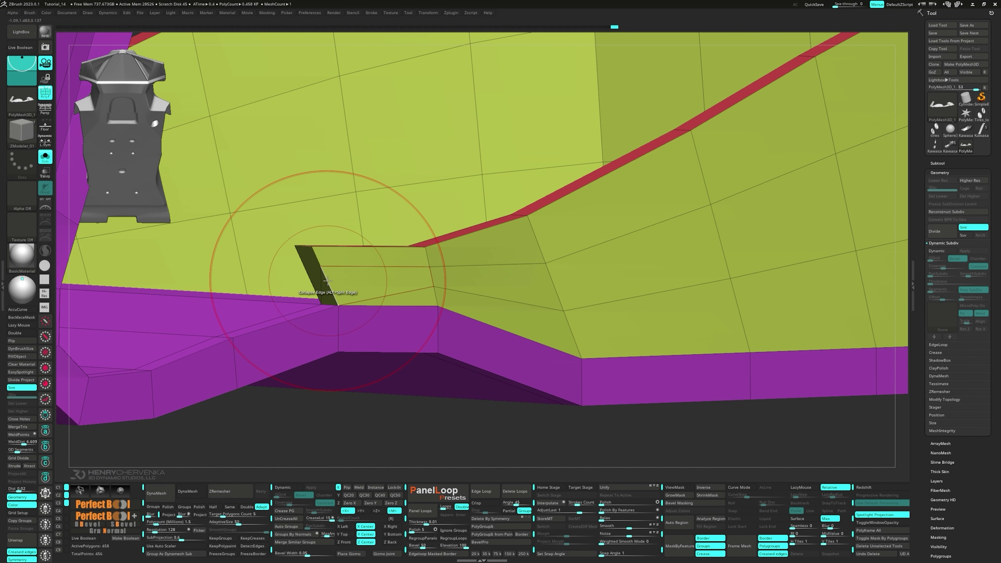
left_click(328, 282)
left_click(304, 267)
left_click(325, 272)
mouse_move(327, 272)
right_mouse_down("ctrl")
mouse_move(375, 316)
mouse_move(388, 292)
right_mouse_up("ctrl")
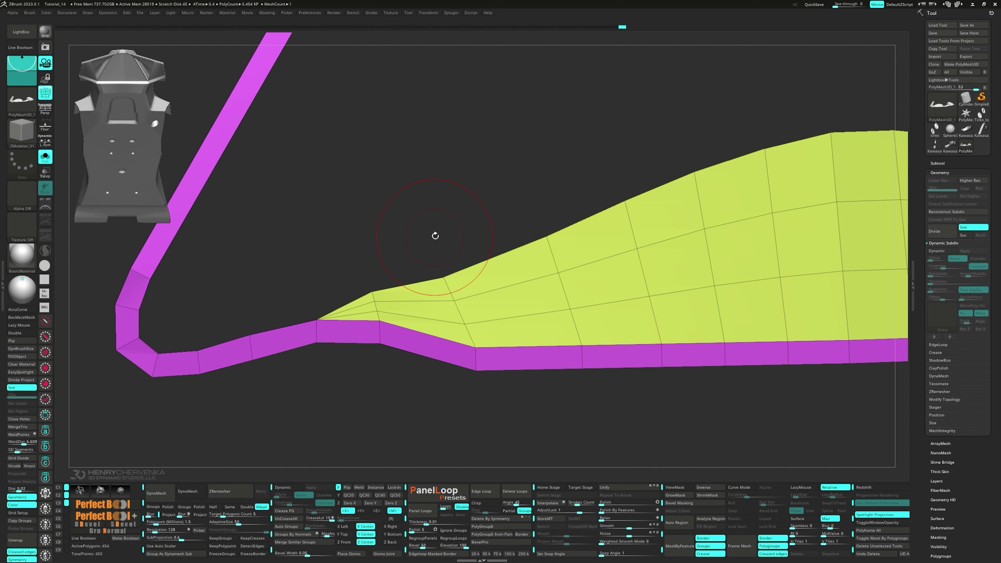
- Straighten the side walls' upper edge near the tapered low end with the MoveInfiniteDepth brush
key("space")
left_click(496, 171)
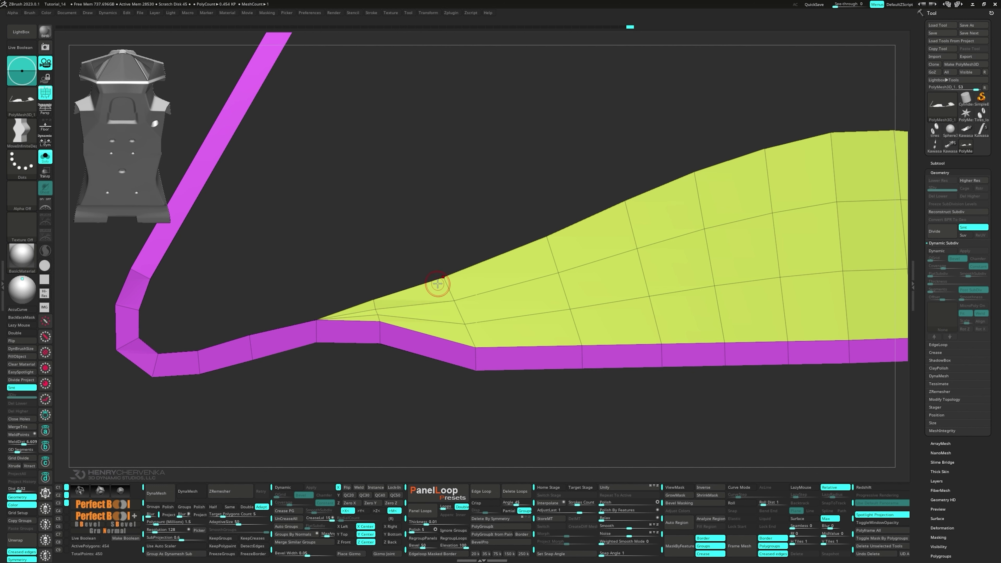
right_click_drag(438, 284, 576, 220, "ctrl")
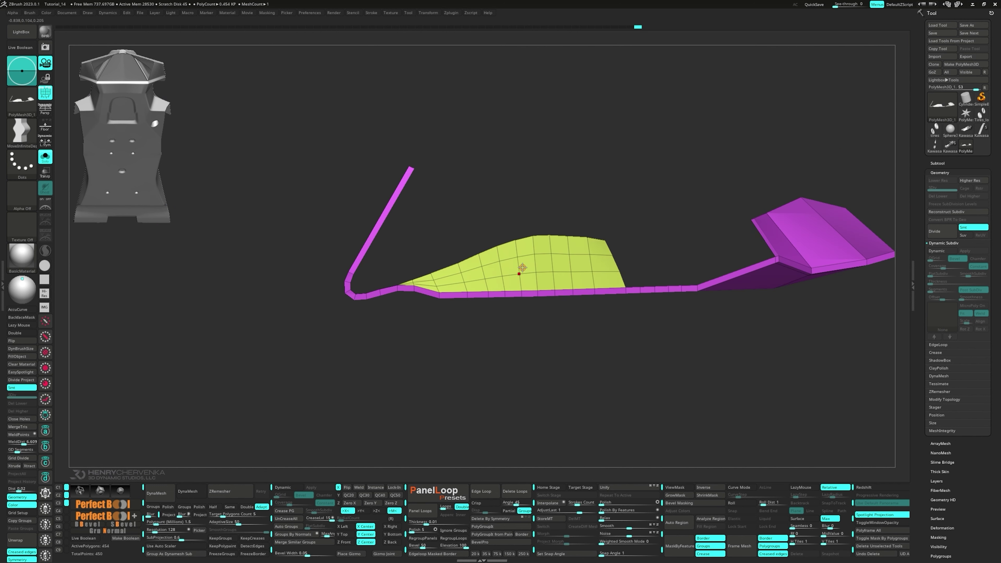
- Merge the whole plate into one polygroup and regenerate its polygroups by normals
right_click_drag(522, 268, 428, 313)
key("shift+f")
key("shift+f")
key("ctrl+w")
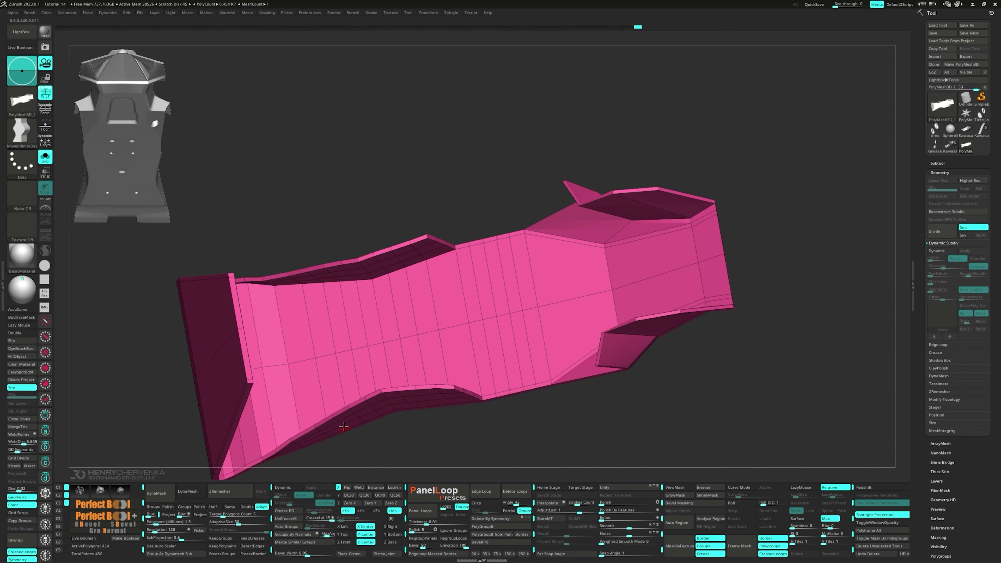
left_click(294, 535)
right_click_drag(318, 426, 337, 293)
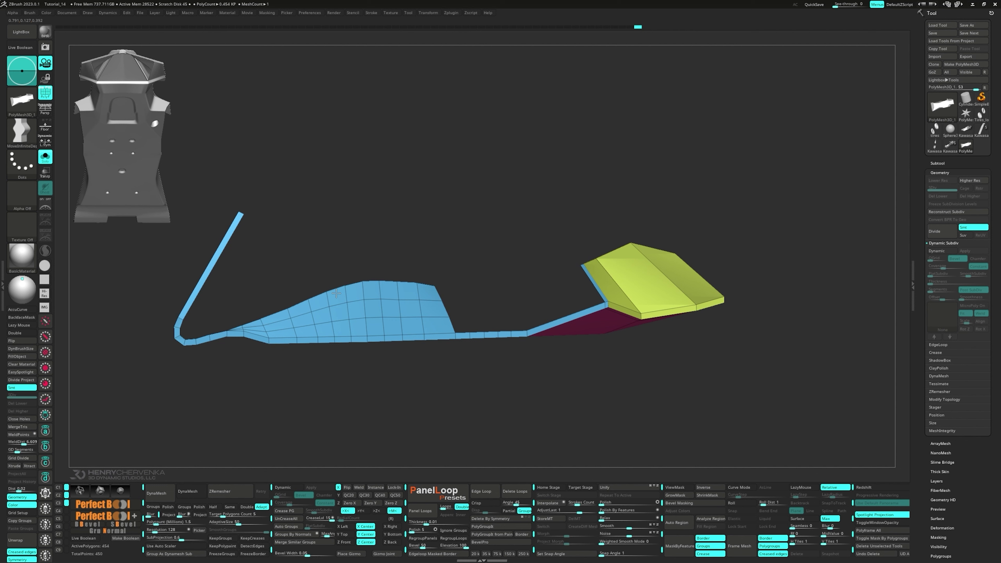
- Mask the plate except its curved side walls and smooth the exposed walls with Polish By Features
mouse_move(223, 275)
left_mouse_down("ctrl")
mouse_move(261, 357)
mouse_move(474, 357)
mouse_move(463, 355)
left_mouse_up("ctrl")
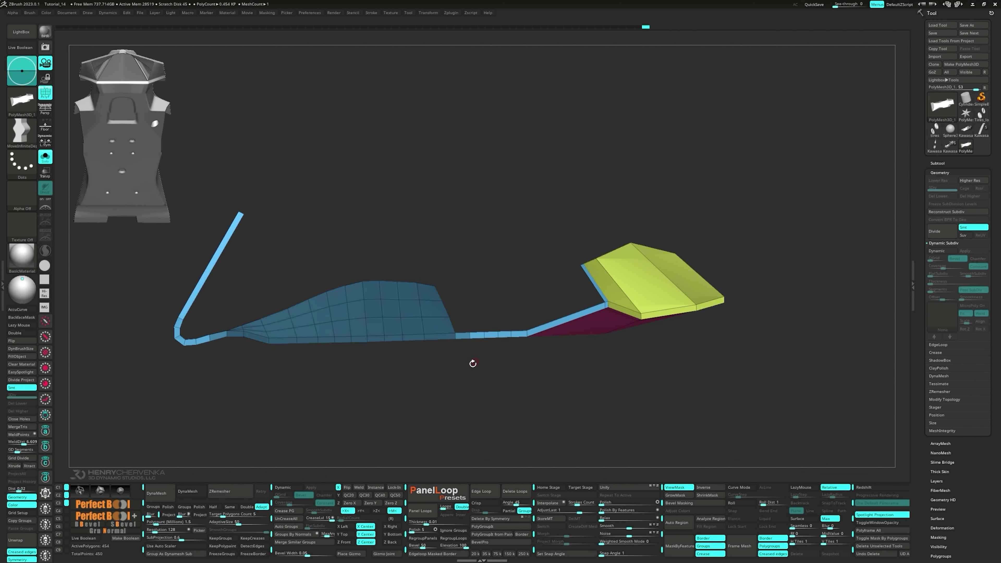
left_click(486, 391, "ctrl")
left_click_drag(509, 418, 428, 269, "ctrl")
left_click_drag(220, 310, 241, 357, "ctrl")
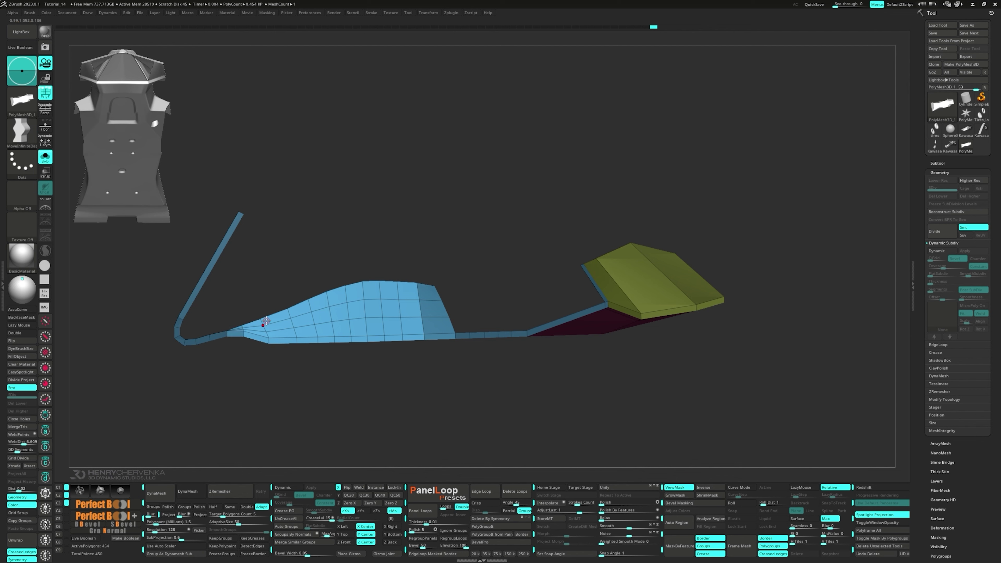
mouse_move(264, 324)
right_mouse_down()
mouse_move(241, 356)
mouse_move(255, 263)
mouse_move(260, 295)
mouse_move(474, 418)
right_mouse_up()
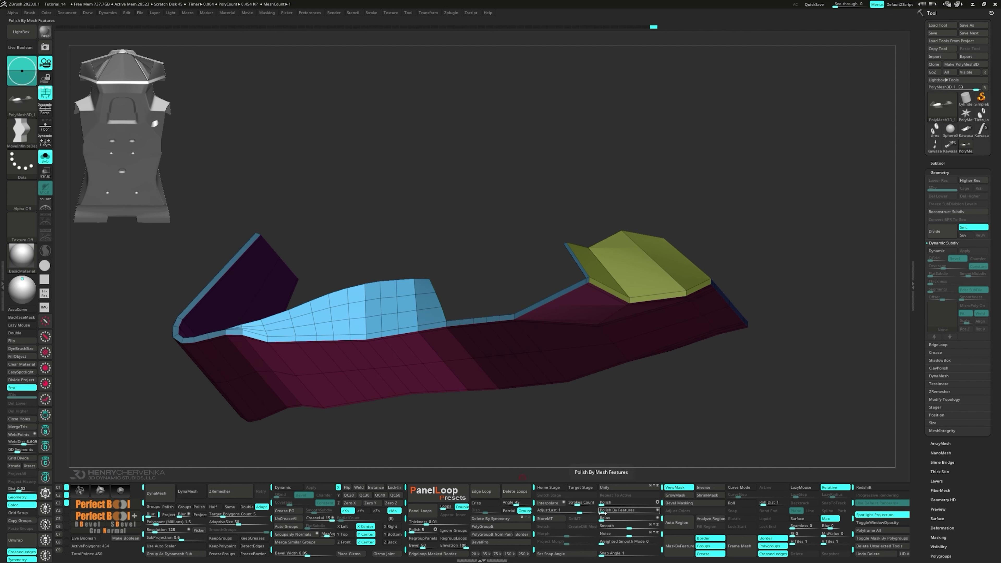
right_click_drag(477, 405, 447, 415)
key("shift+f")
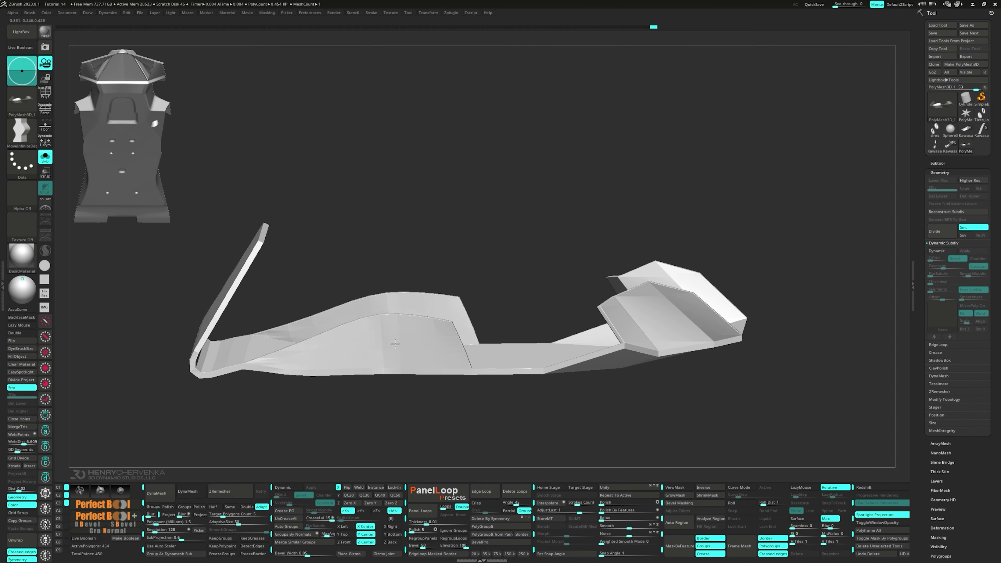
right_click_drag(396, 344, 422, 403)
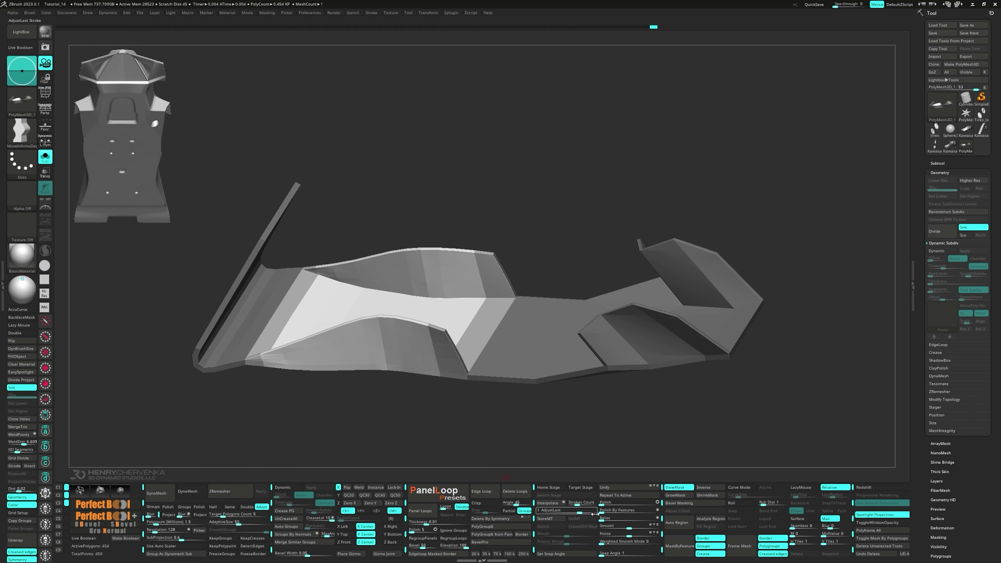
right_click_drag(526, 454, 429, 395)
key("shift+f")
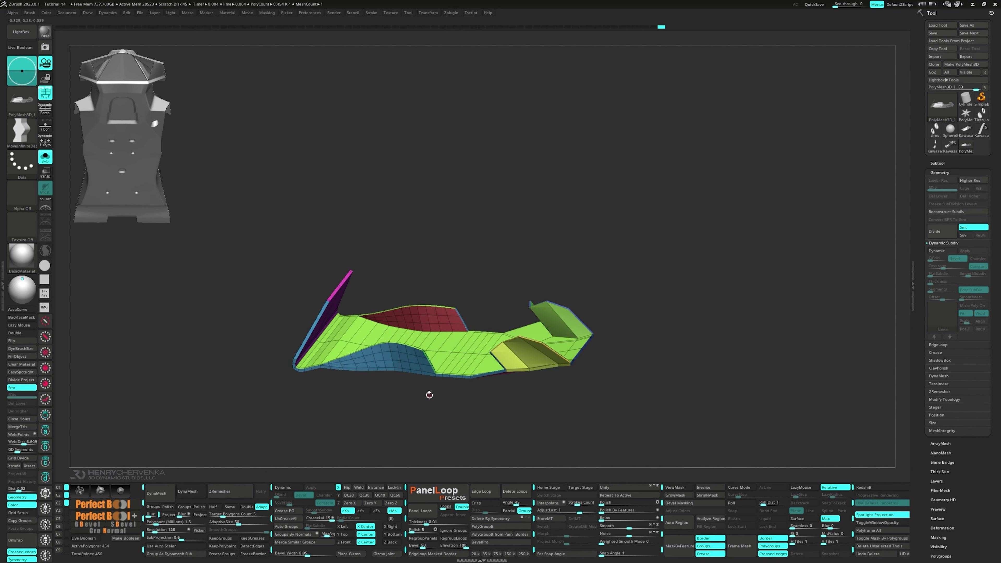
- Insert extra lengthwise edge loops along the plate's underside with the ZModeler single edge loop action and weld the overlapping points
key("shift+f")
key("shift+1")
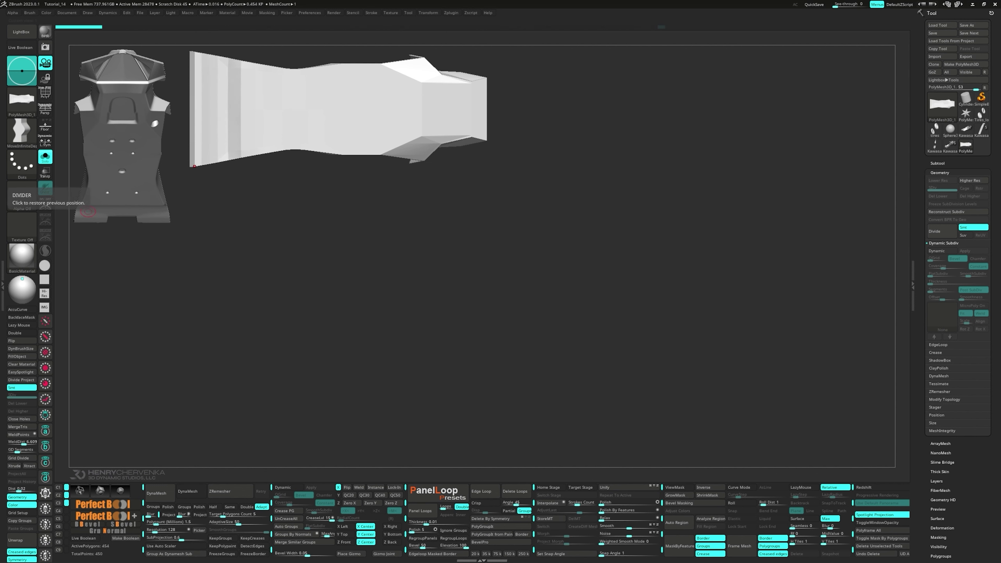
key("shift+f")
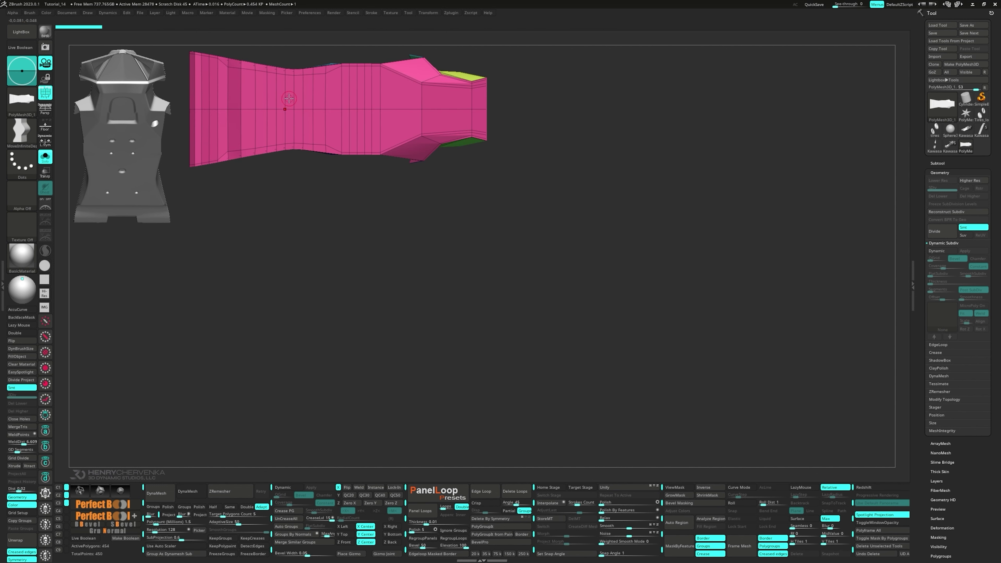
key("space")
left_click(290, 17)
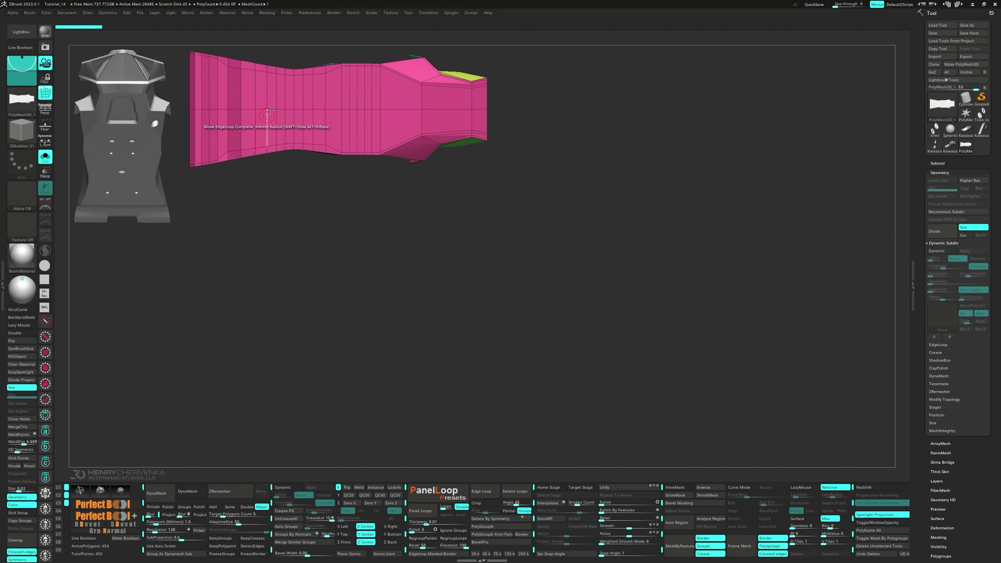
key("space")
left_click(274, 104)
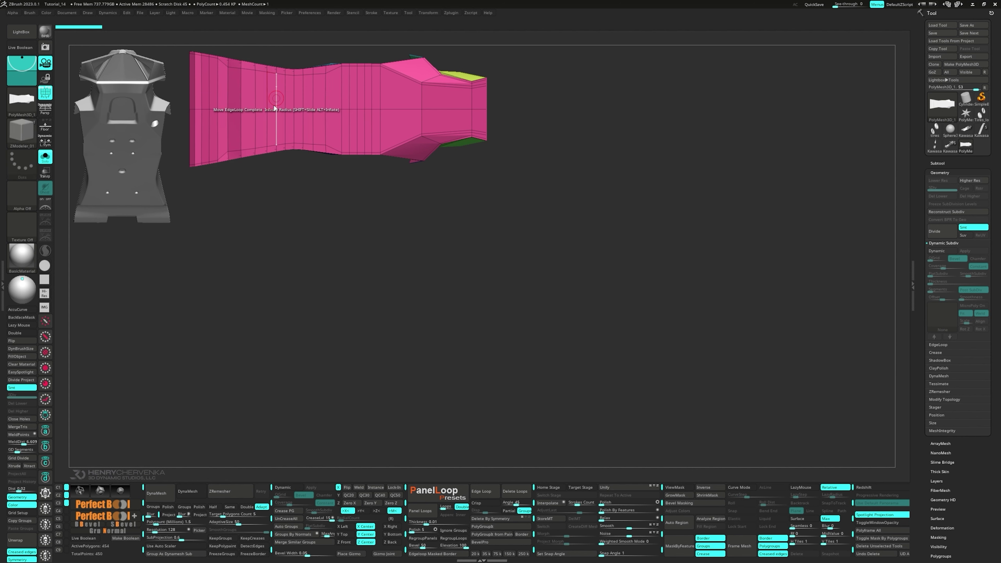
key("space")
left_click(273, 200)
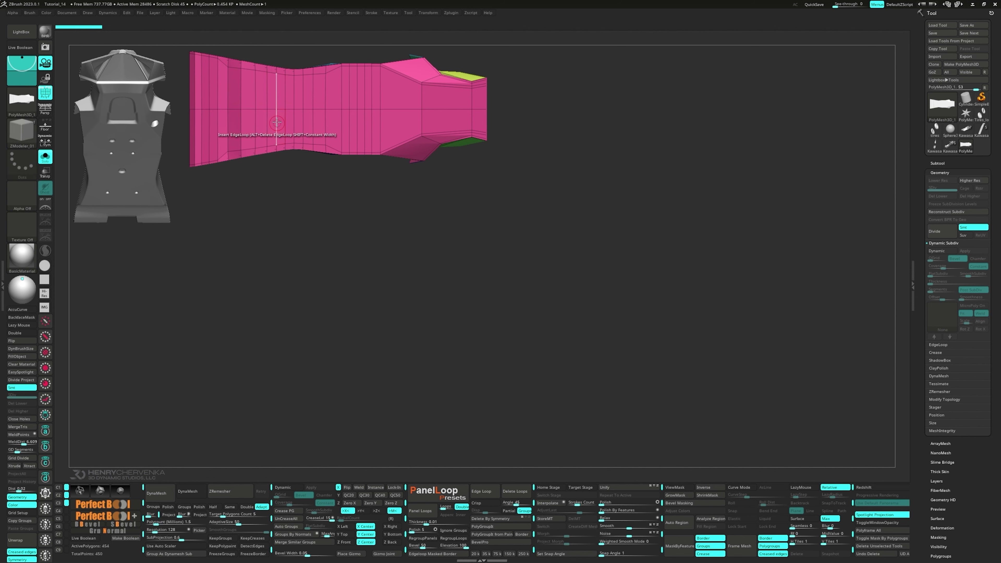
left_click(277, 101)
left_click_drag(277, 100, 277, 80)
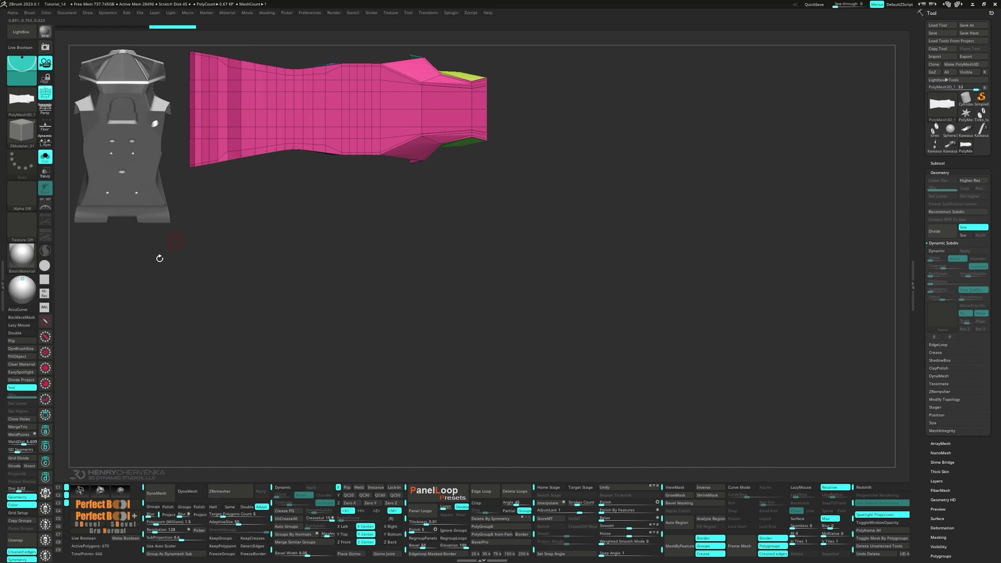
left_click(23, 429)
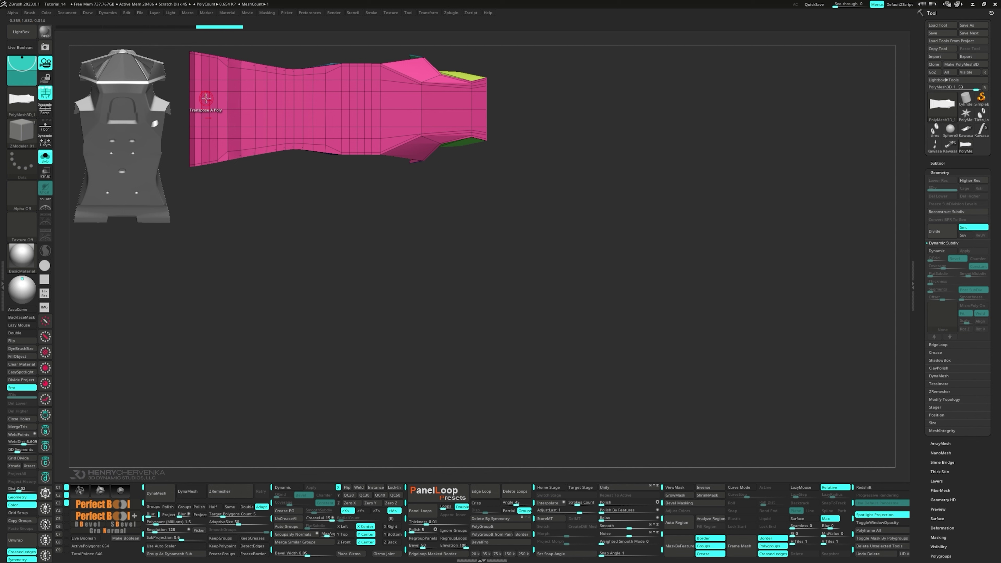
- Inset the central faces across the bend at the flanged end as one region with ZModeler
key("space")
left_click(201, 115)
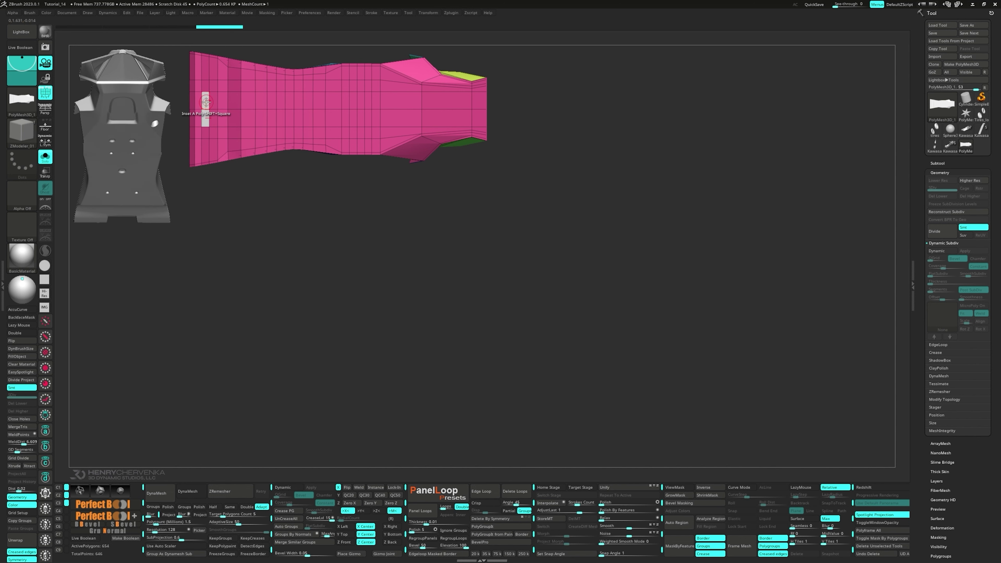
right_click_drag(212, 97, 231, 140)
right_click_drag(231, 141, 393, 208, "alt")
left_click(361, 167, "alt")
mouse_move(352, 160)
right_mouse_down()
mouse_move(391, 190)
mouse_move(320, 163)
mouse_move(315, 151)
mouse_move(353, 156)
right_mouse_up()
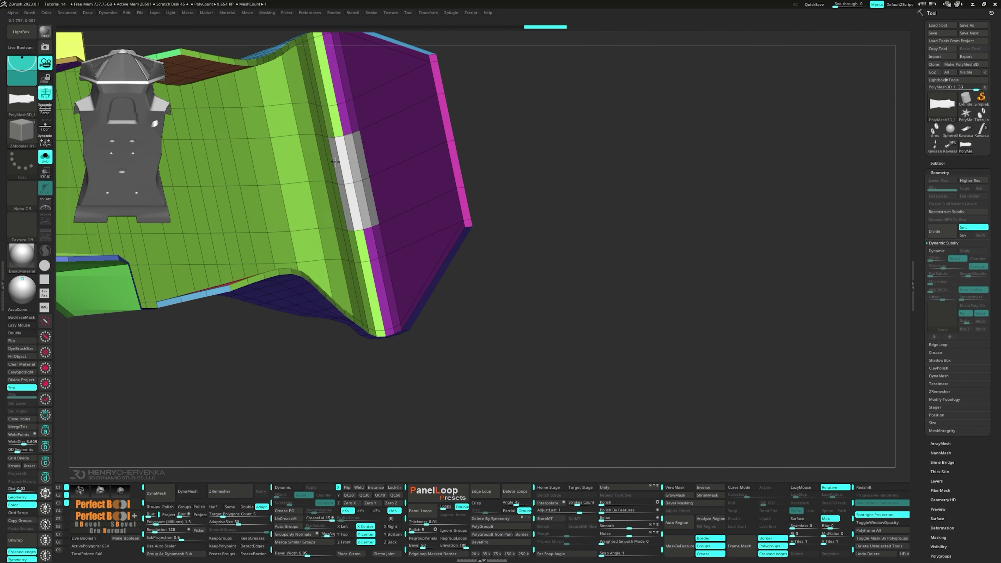
mouse_move(334, 177)
right_mouse_down()
mouse_move(359, 169)
mouse_move(328, 162)
right_mouse_up()
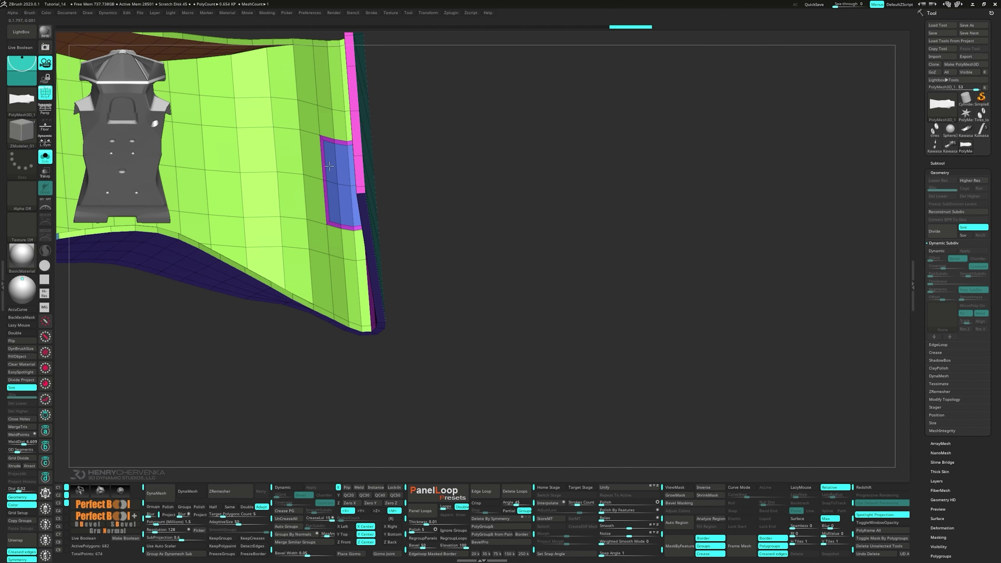
- Cut an opening through the bend by QMeshing the inset polygroup island, and merge the plate into one polygroup
key("space")
left_click(309, 218)
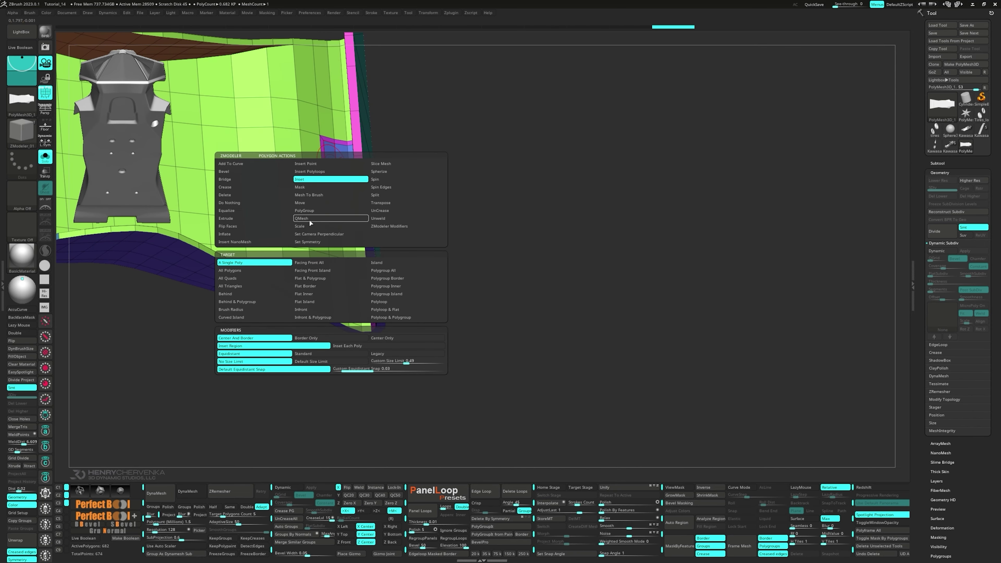
left_click(378, 295)
mouse_move(337, 162)
left_mouse_down()
mouse_move(310, 173)
mouse_move(319, 167)
left_mouse_up()
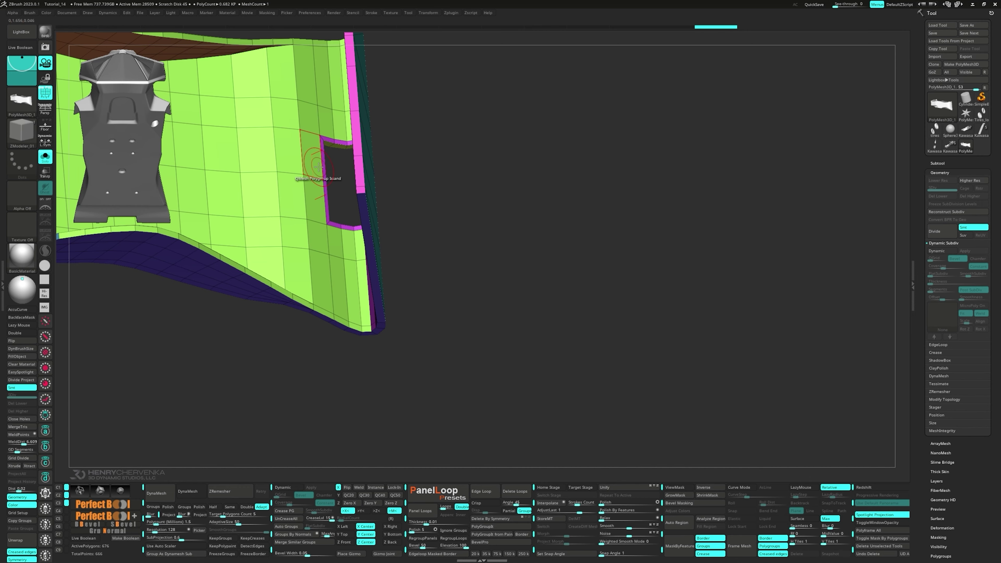
key("ctrl+w")
- Bridge opposing polygons on the inner sides of the opening to create a span across the bend
right_click_drag(320, 168, 329, 186)
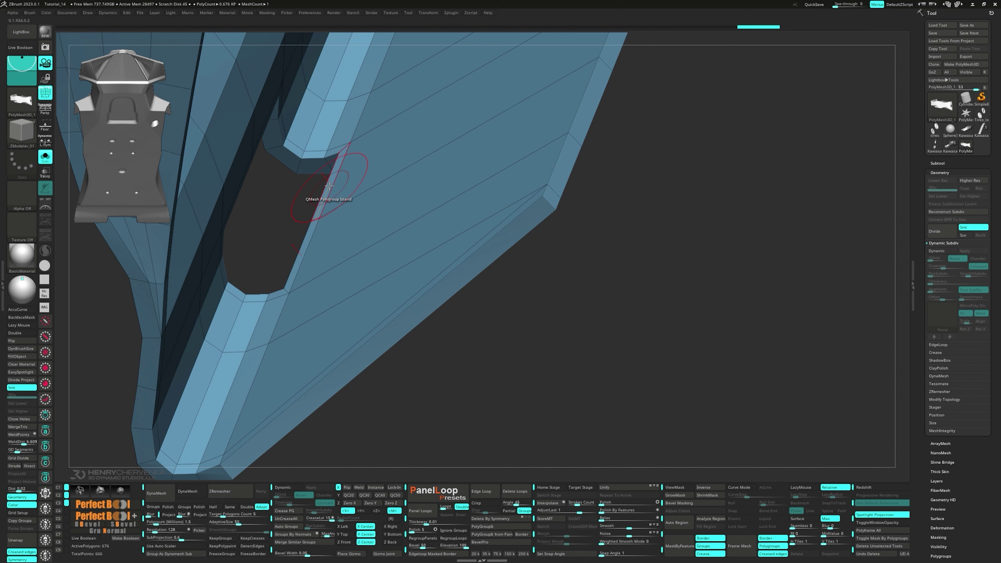
key("space")
left_click(235, 201)
left_click(330, 179)
right_click_drag(329, 179, 307, 165)
left_click(276, 131)
right_click_drag(276, 132, 305, 194)
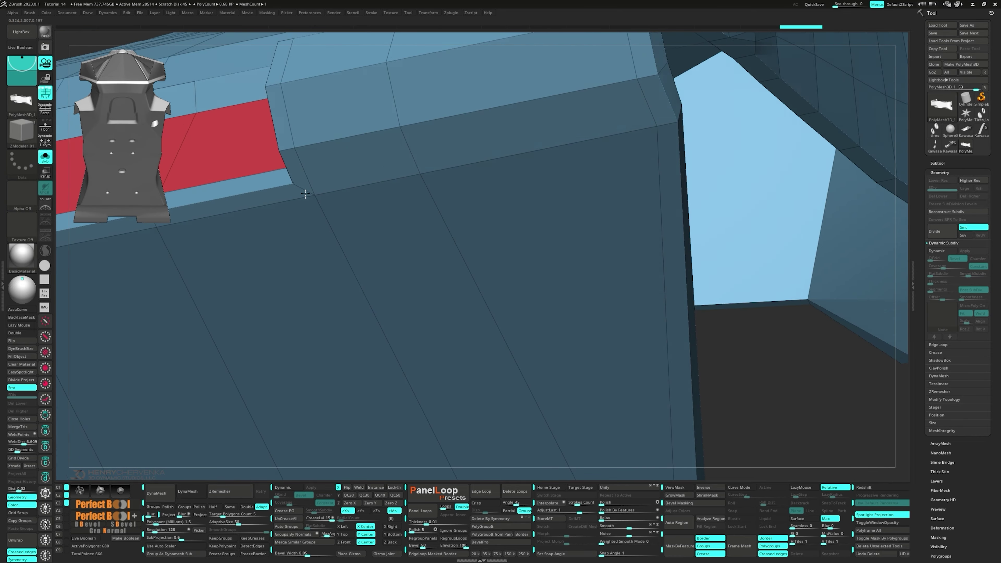
- Weld the overlapping points where the bridged span meets the rest of the plate
left_click_drag(305, 194, 379, 257)
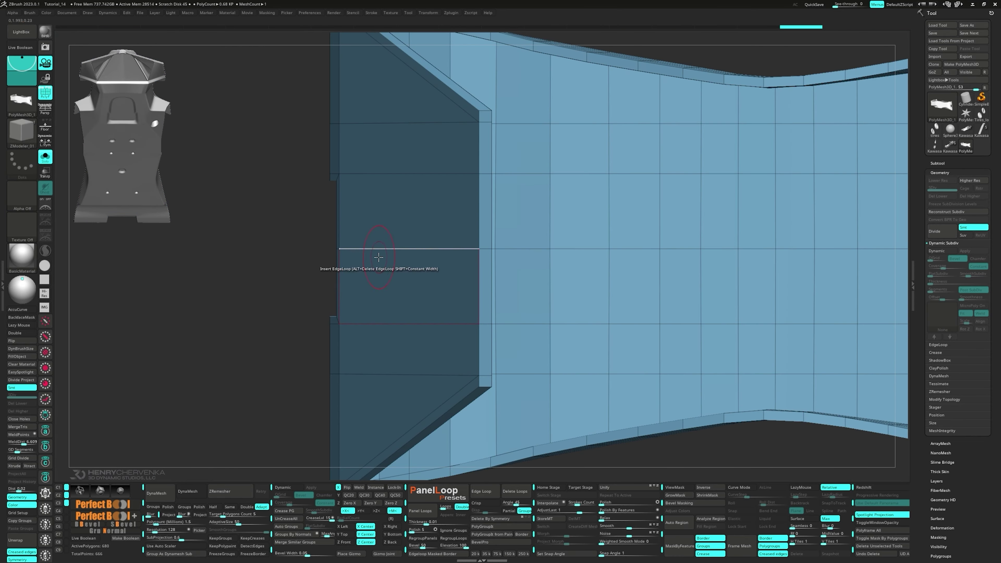
right_click_drag(379, 257, 335, 233)
key("ctrl+m")
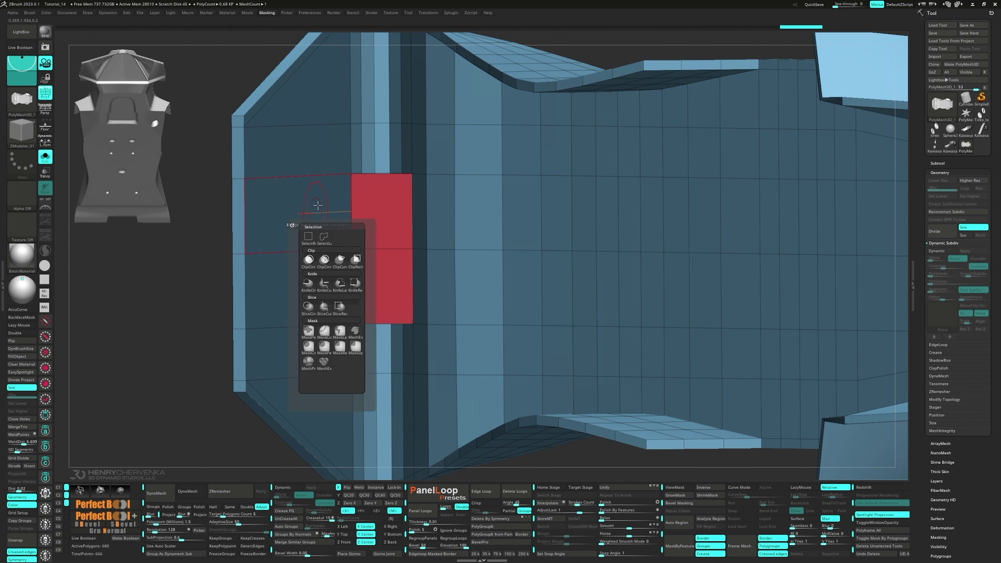
left_click_drag(328, 220, 429, 264, "ctrl+shift")
left_click_drag(366, 302, 300, 271, "ctrl+shift")
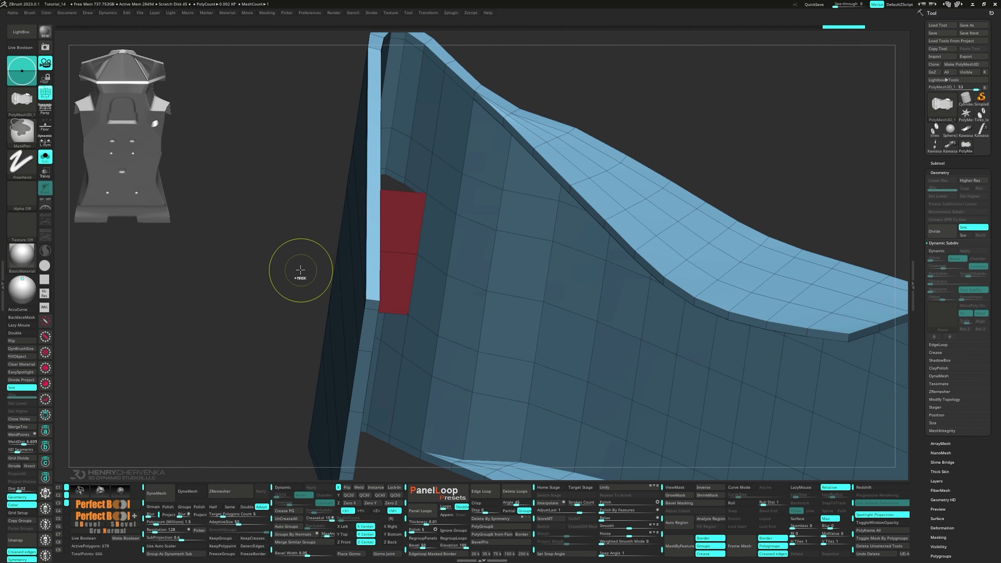
key("Delete")
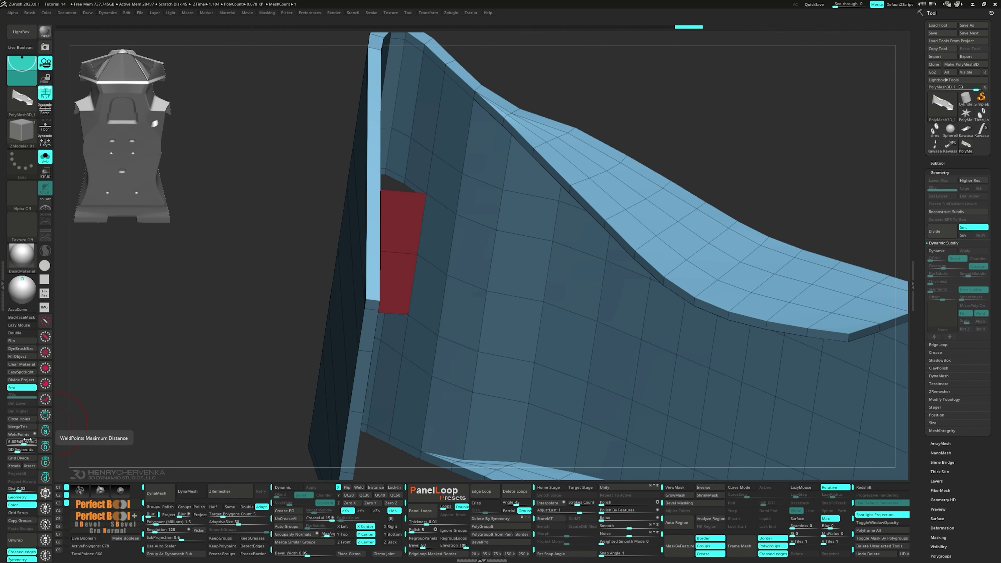
left_click(24, 435)
- Align the edge strip between the two long edges of the opening with ZModeler's Align action
right_click_drag(396, 282, 461, 228)
left_click_drag(461, 227, 391, 245)
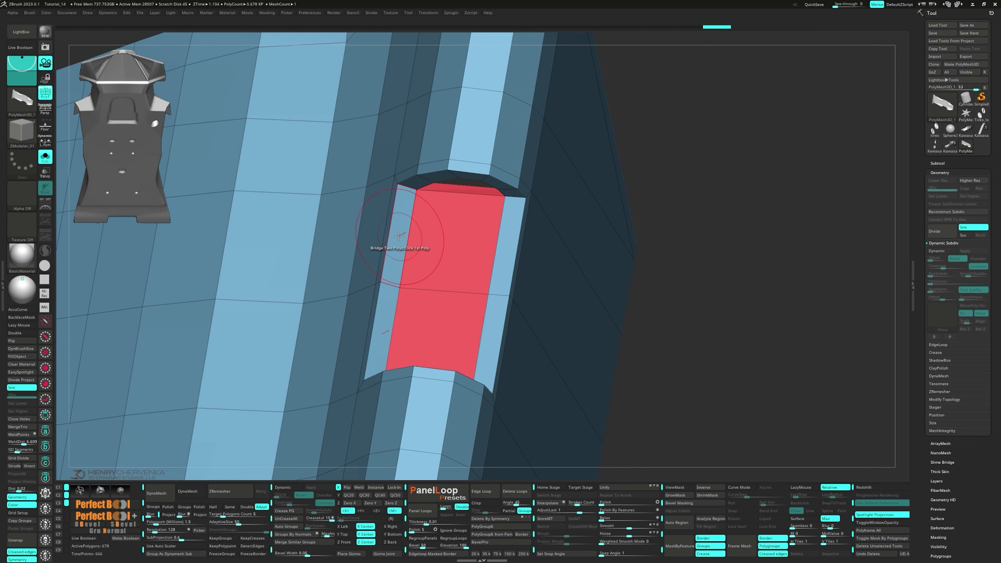
key("space")
left_click(319, 245)
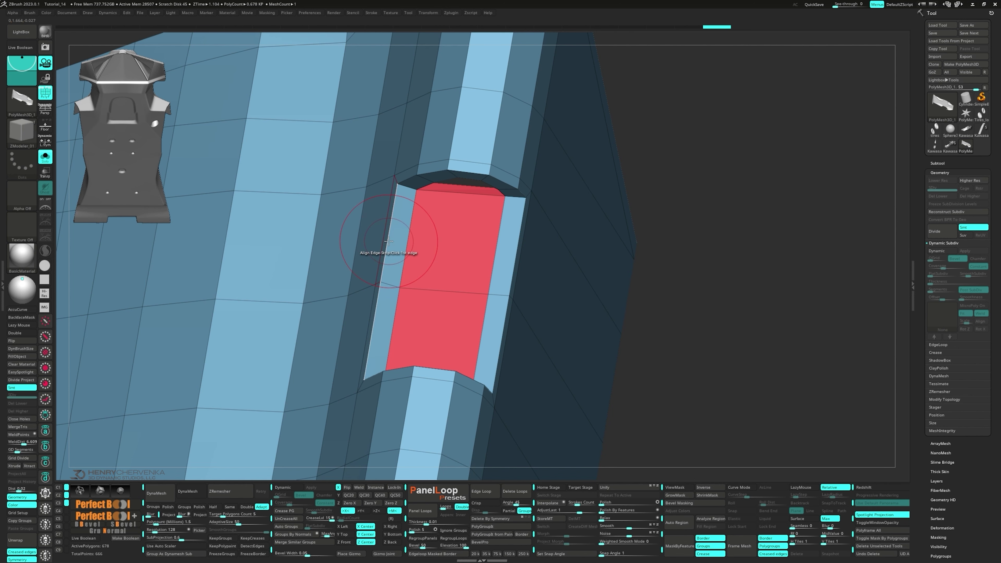
left_click(389, 241)
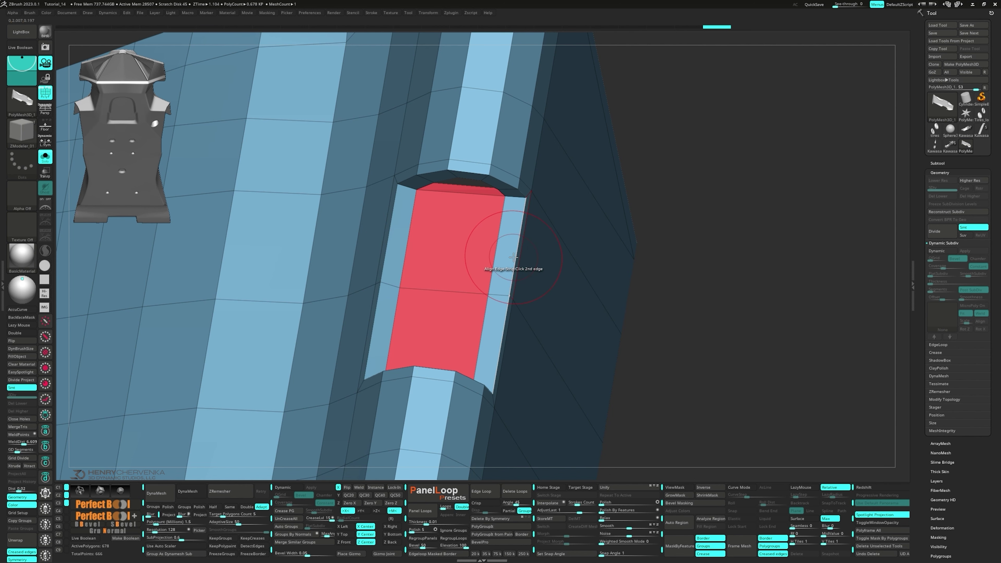
left_click(513, 258)
- Delete the faces lining the short ends of the opening with the single-polygon Delete action
right_click_drag(513, 260, 454, 224)
key("space")
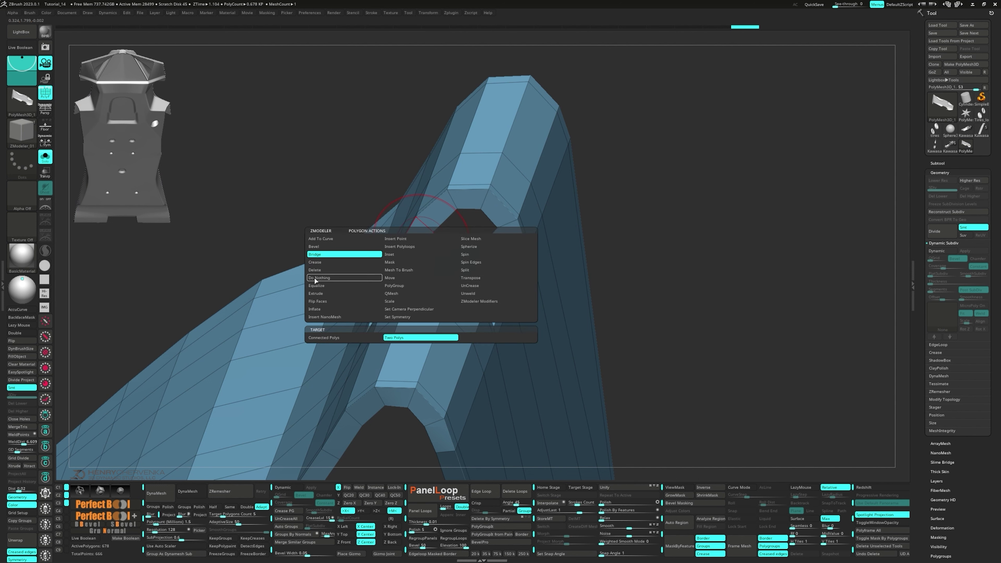
left_click(320, 271)
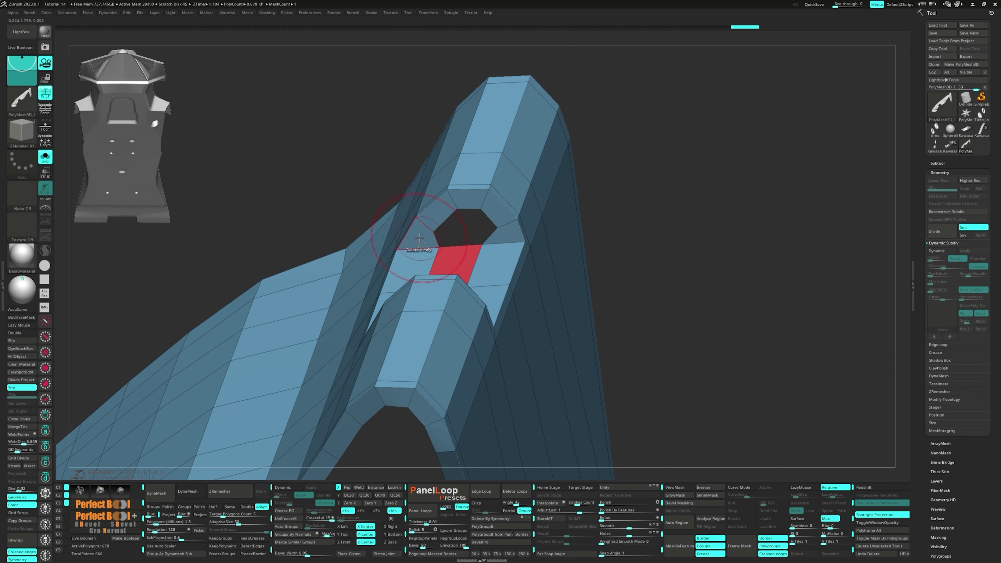
left_click(420, 236)
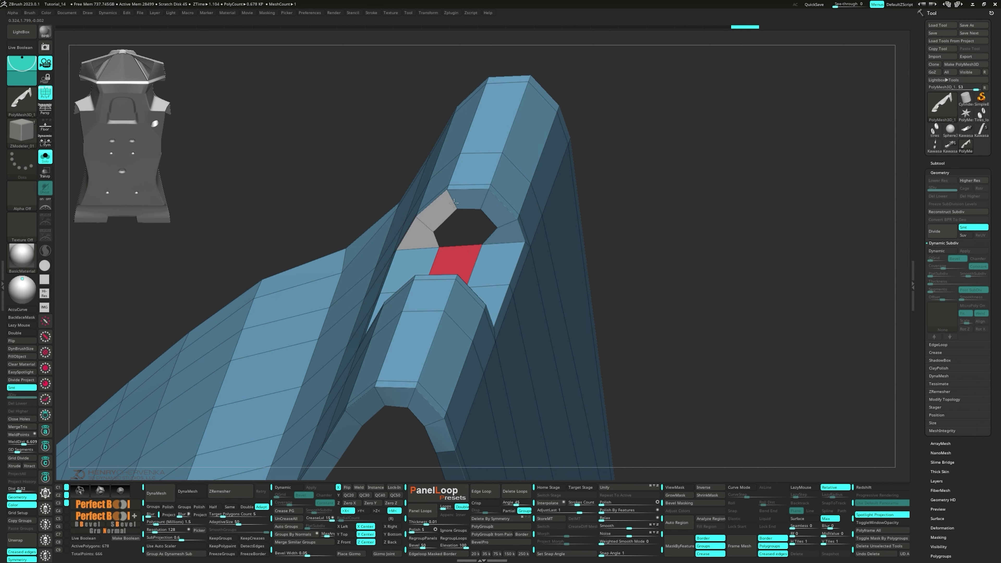
left_click(506, 230)
mouse_move(510, 253)
right_mouse_down()
mouse_move(442, 282)
mouse_move(472, 289)
mouse_move(447, 156)
mouse_move(471, 243)
mouse_move(518, 291)
mouse_move(525, 316)
mouse_move(514, 254)
right_mouse_up()
left_click(523, 315)
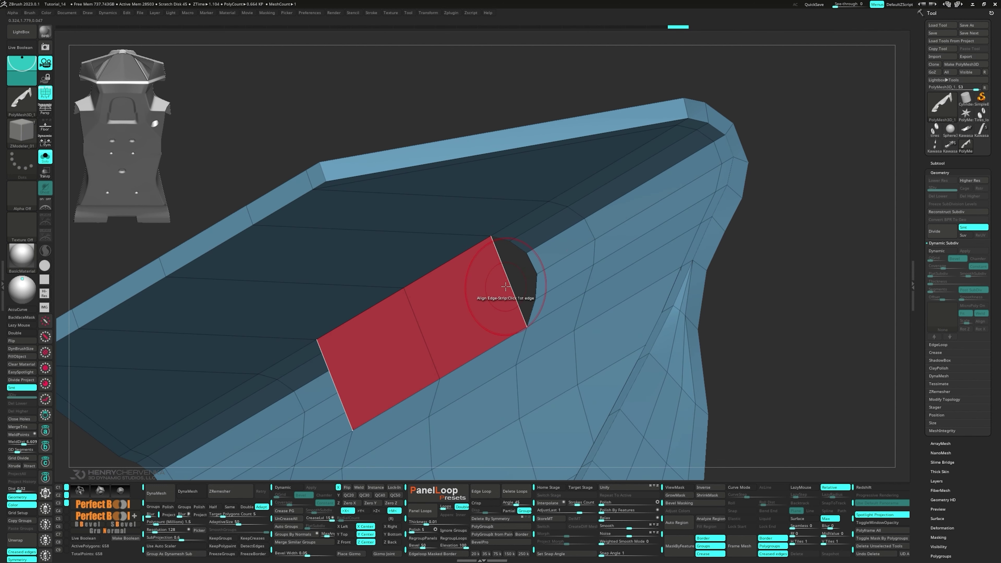
- Apply the Insert action with the Multiple EdgeLoops target to the end edge of the span
key("space")
left_click(495, 294)
left_click(426, 385)
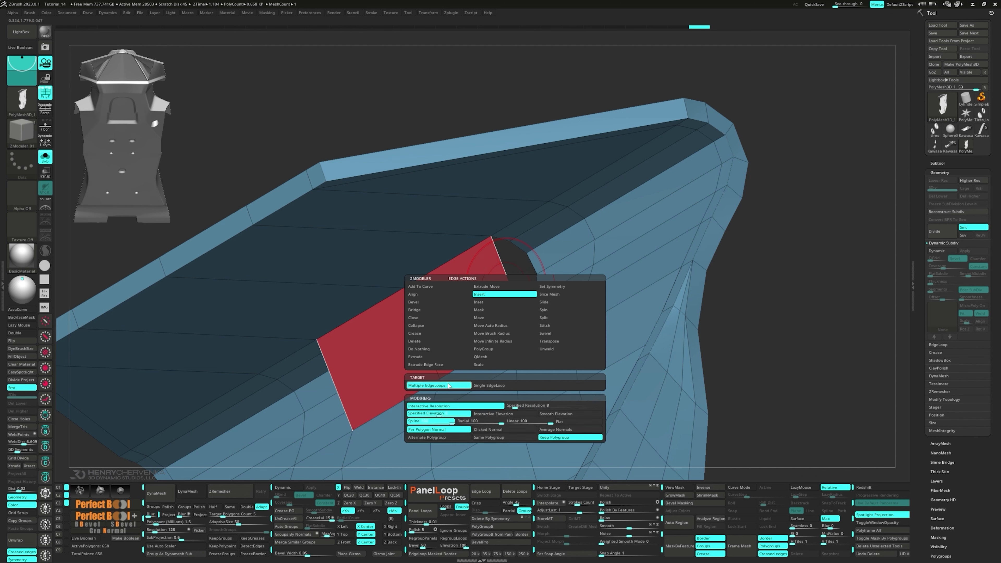
left_click_drag(507, 286, 507, 287)
- Delete the thin sliver face capping the end of the span inside the opening
right_click_drag(507, 287, 592, 317)
left_click(543, 297)
left_click(478, 289)
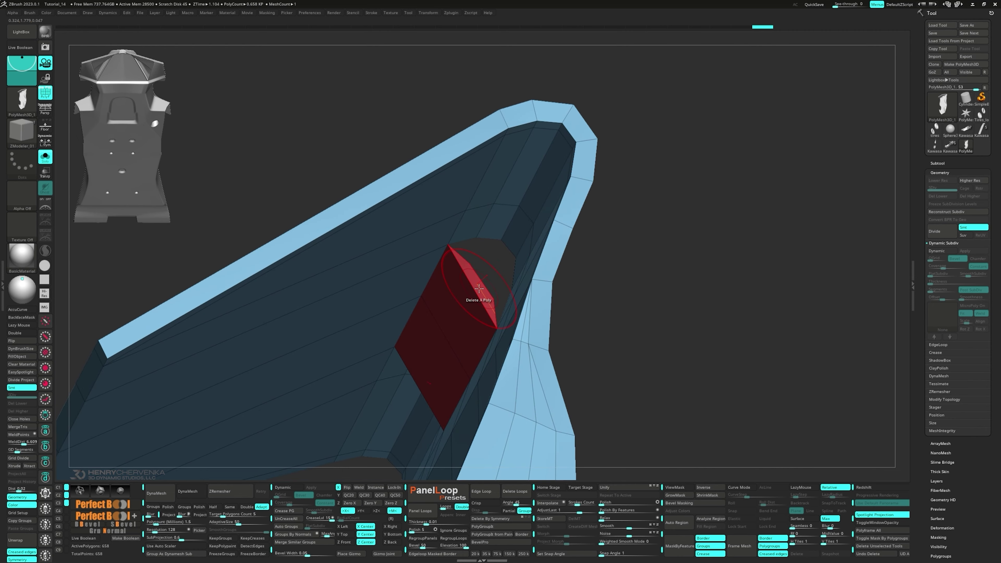
mouse_move(471, 299)
right_mouse_down()
mouse_move(487, 294)
mouse_move(493, 319)
mouse_move(469, 319)
right_mouse_up()
- Bridge the gap between the span's side edges and the end wall of the opening with ZModeler's Bridge action
key("ctrl")
key("space")
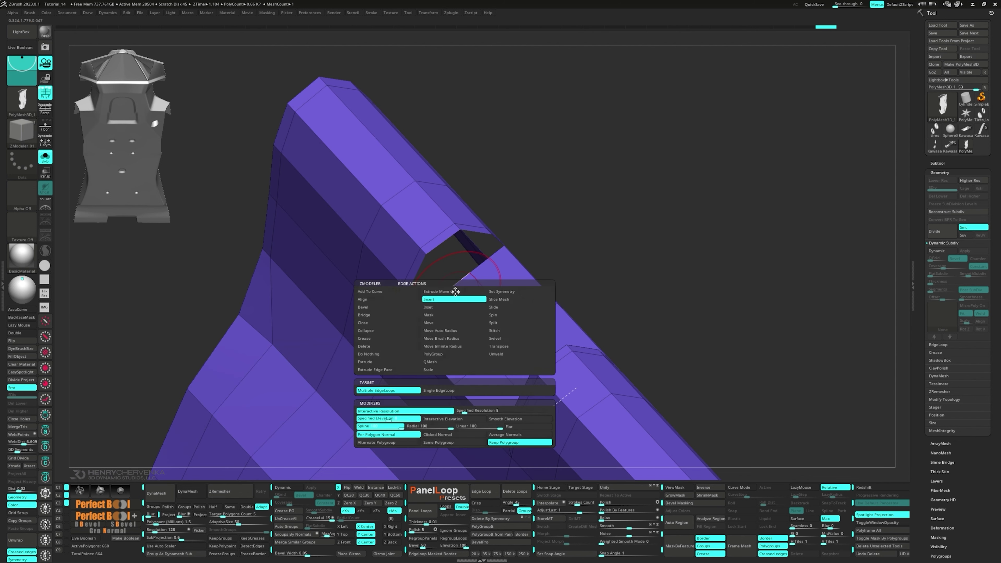
left_click(375, 315)
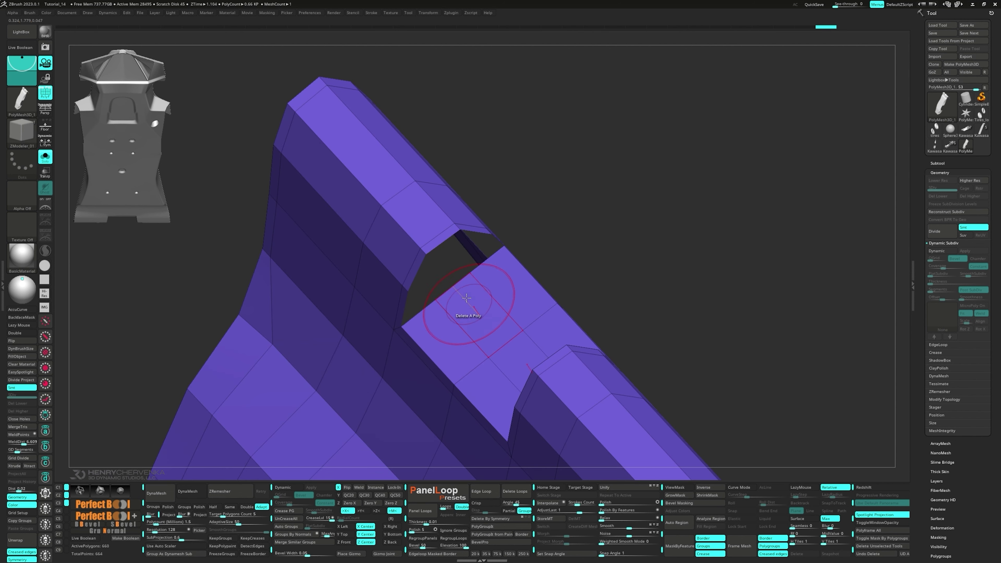
right_click_drag(433, 254, 433, 294)
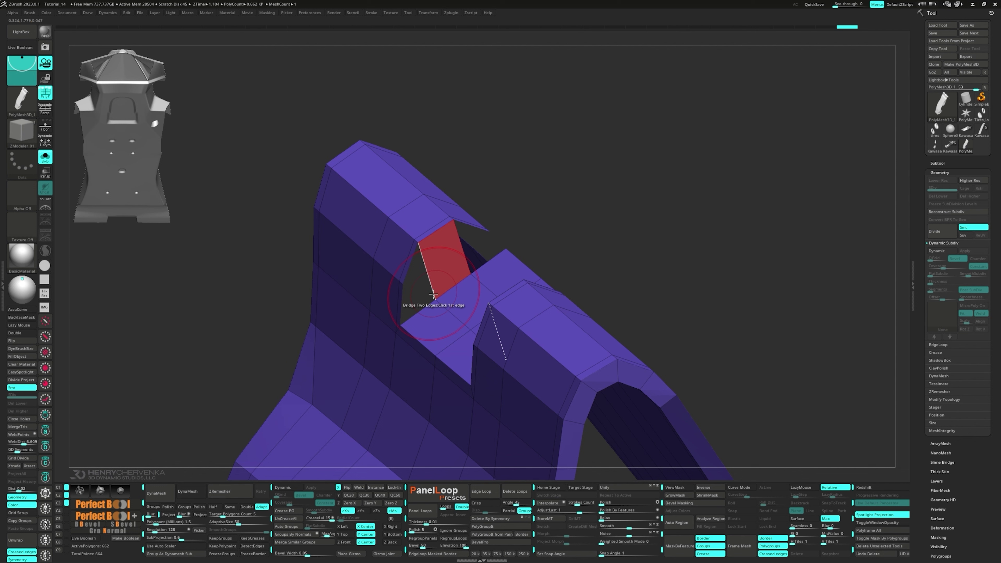
left_click(406, 274)
left_click(418, 312)
right_click_drag(502, 261, 469, 264)
left_click(485, 267)
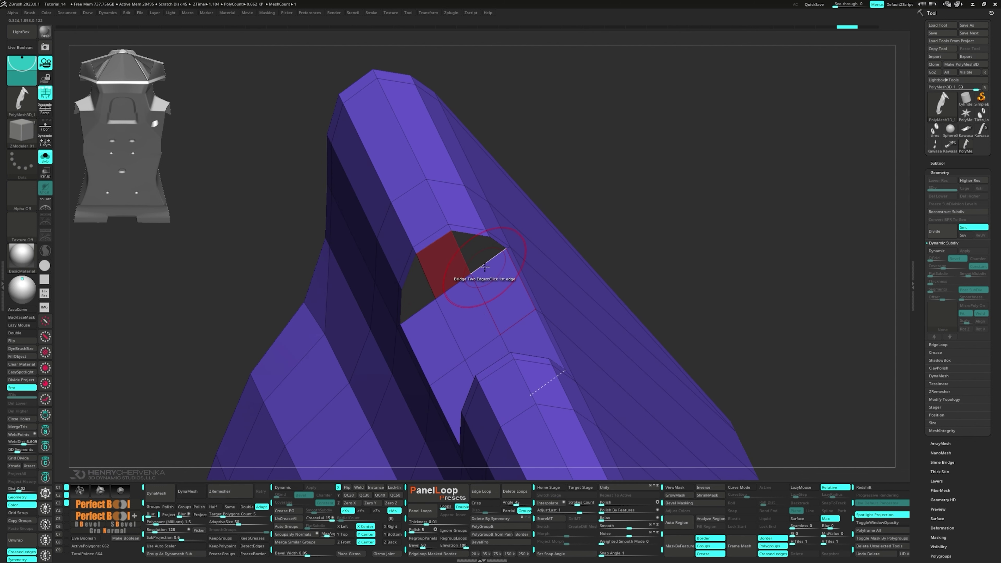
- Bridge the remaining edge pairs at the sides of the opening to close its end walls
right_click_drag(436, 287, 417, 308)
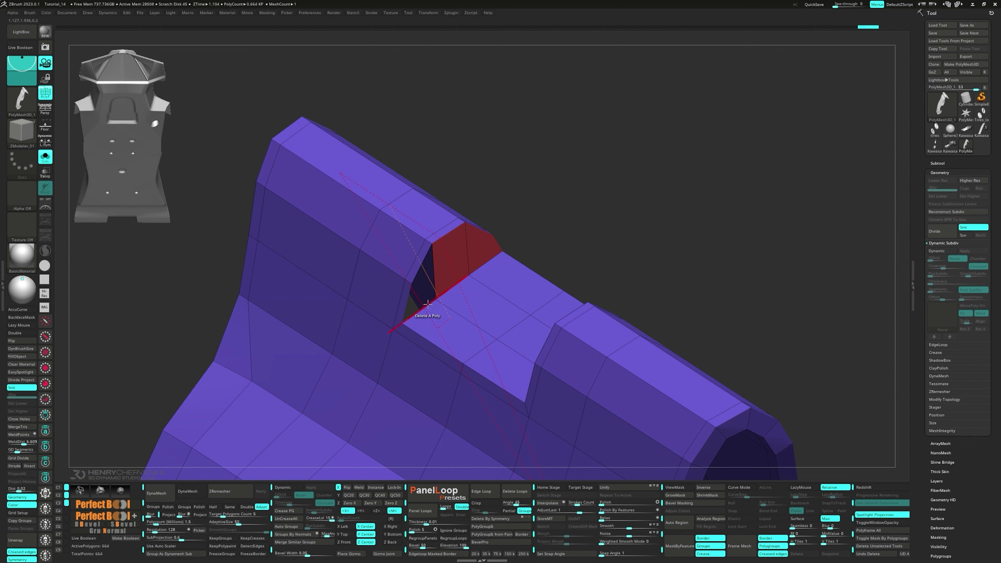
left_click(417, 269)
right_click_drag(418, 269, 441, 291)
left_click(396, 297)
left_click(405, 275)
left_click(448, 315)
left_click(439, 281)
- Slide the edges near the plate's two long sides with the Slide edge action to even out the edge flow
key("space")
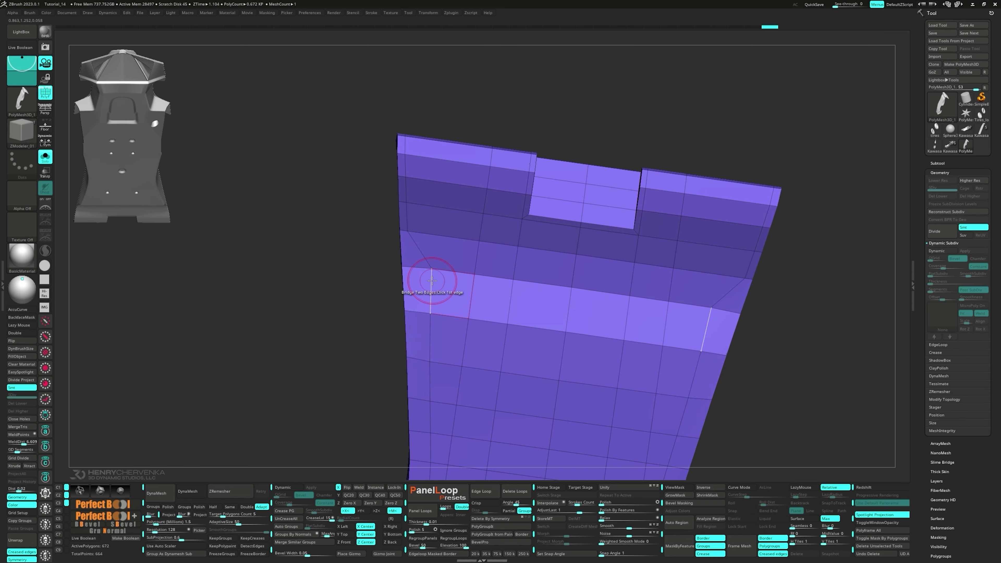
key("space")
left_click(429, 280)
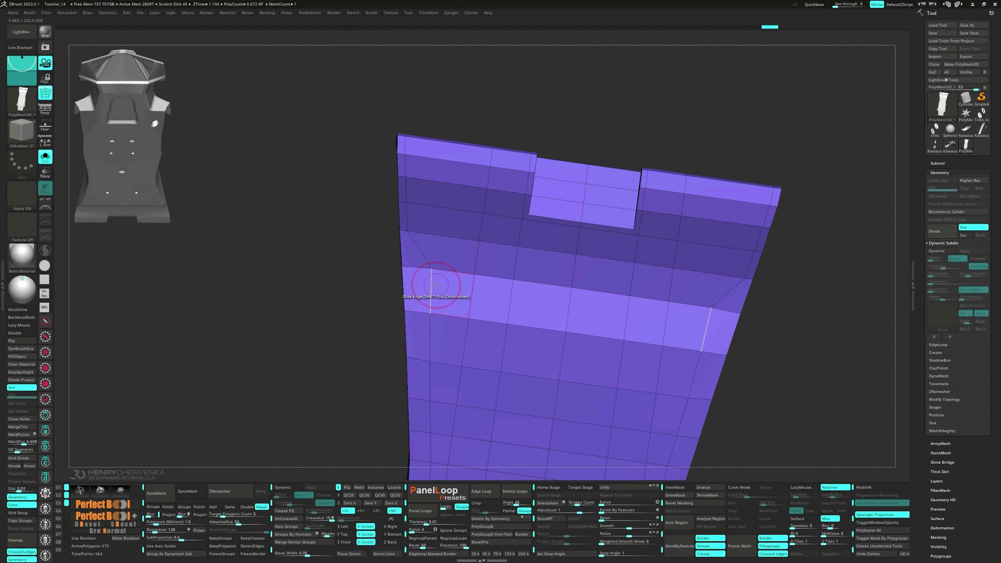
right_click_drag(455, 396, 433, 260, "alt")
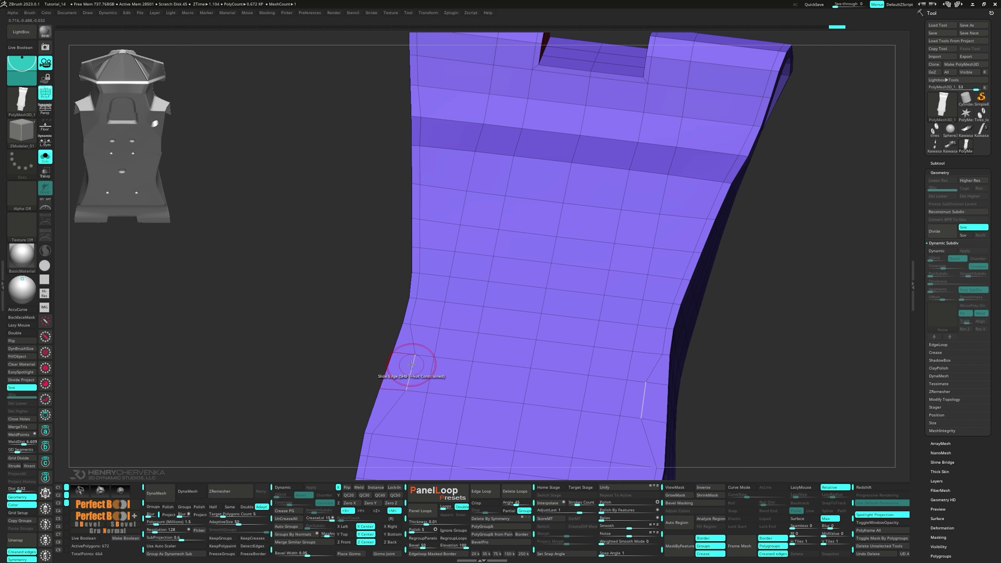
right_click_drag(461, 361, 462, 335, "ctrl")
right_click_drag(462, 336, 443, 306)
- Insert edge loops through the plate's flat area at the hole locations, using the Single EdgeLoop target
key("space")
mouse_move(252, 109)
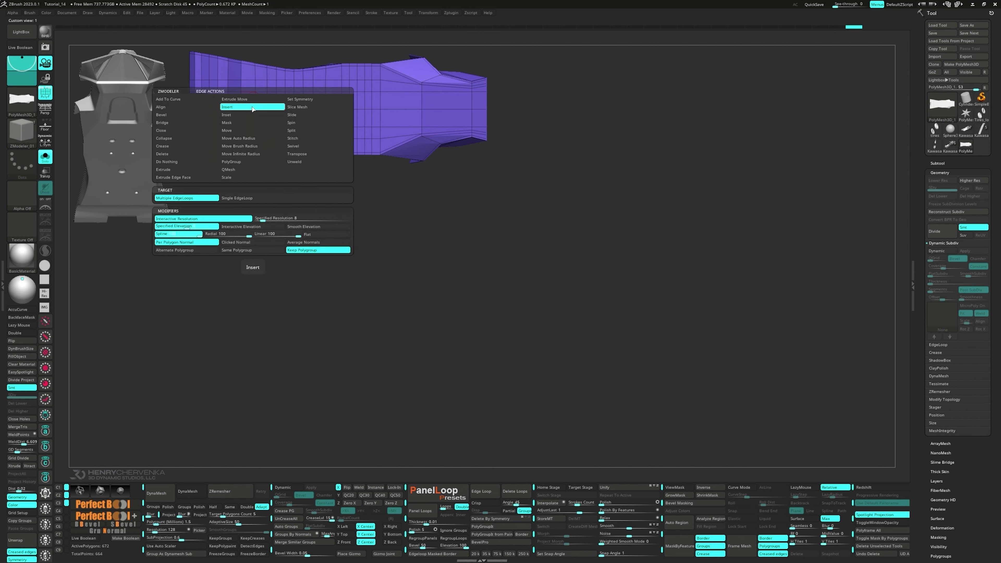
left_click(242, 197)
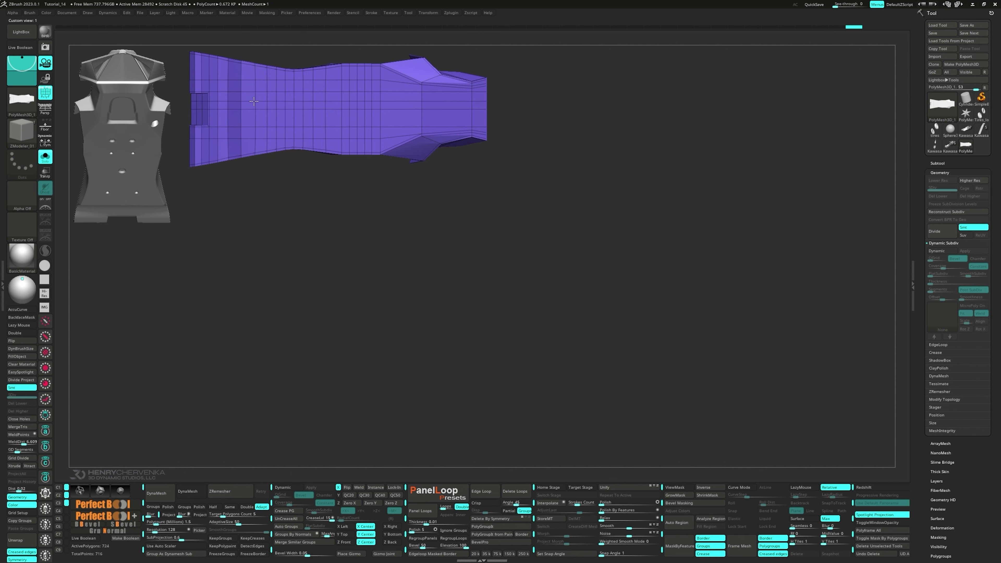
left_click(256, 102, "alt")
- Slice the plate across its width just before the flared walls with the SliceCurve brush, and return to the ZModeler brush
key("m")
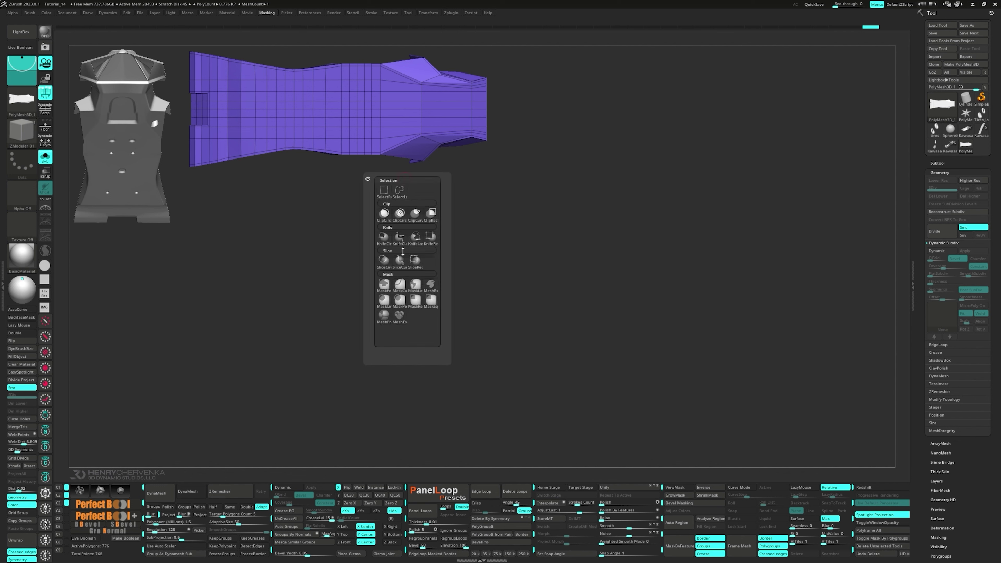
left_click(399, 260)
mouse_move(385, 207)
left_mouse_down()
mouse_move(380, 45)
mouse_move(391, 46)
left_mouse_up()
key("b")
key("z")
key("m")
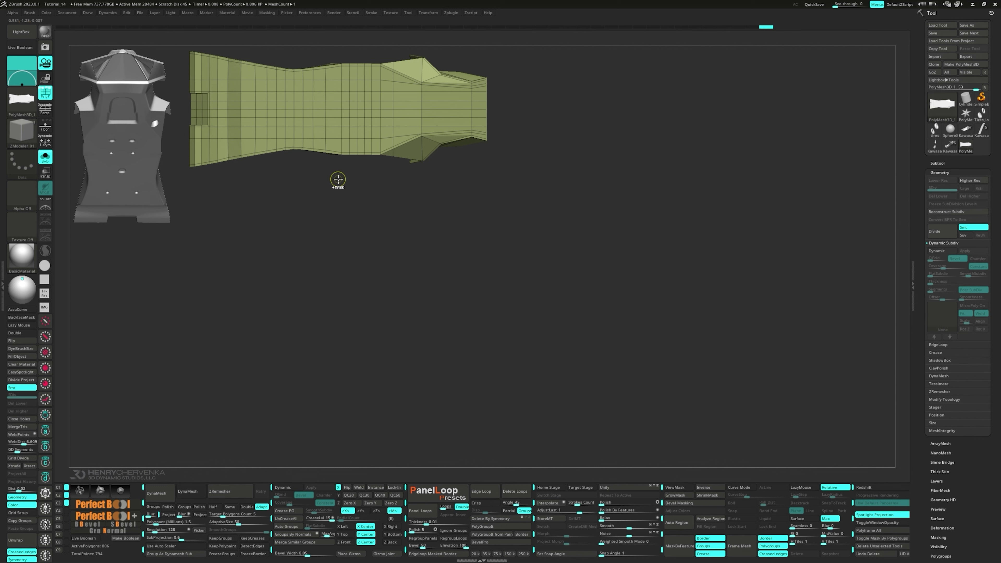
- Isolate points in the plate's middle area with inverted rectangular masks, reposition them with the gizmo, and clear the mask
key("ctrl")
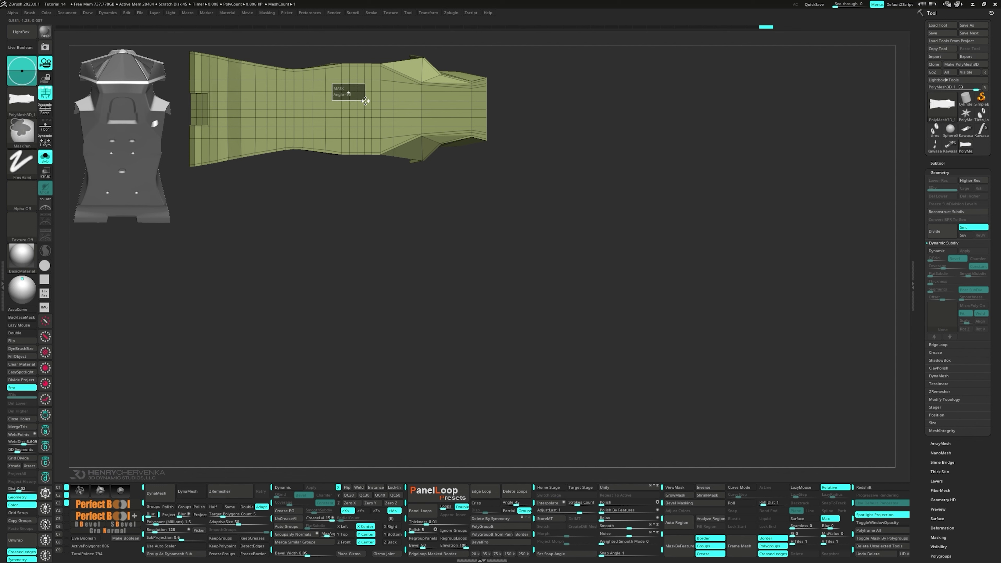
left_click_drag(386, 100, 387, 100, "ctrl")
left_click(376, 192, "ctrl")
key("w")
mouse_move(346, 157)
left_mouse_down("alt")
mouse_move(345, 221)
mouse_move(394, 241)
left_mouse_up("alt")
mouse_move(496, 173)
left_mouse_down("ctrl")
mouse_move(534, 192)
mouse_move(373, 110)
mouse_move(385, 111)
left_mouse_up("ctrl")
left_click(373, 194, "ctrl")
left_click_drag(347, 225, 347, 228)
left_click_drag(478, 226, 489, 236, "ctrl")
key("q")
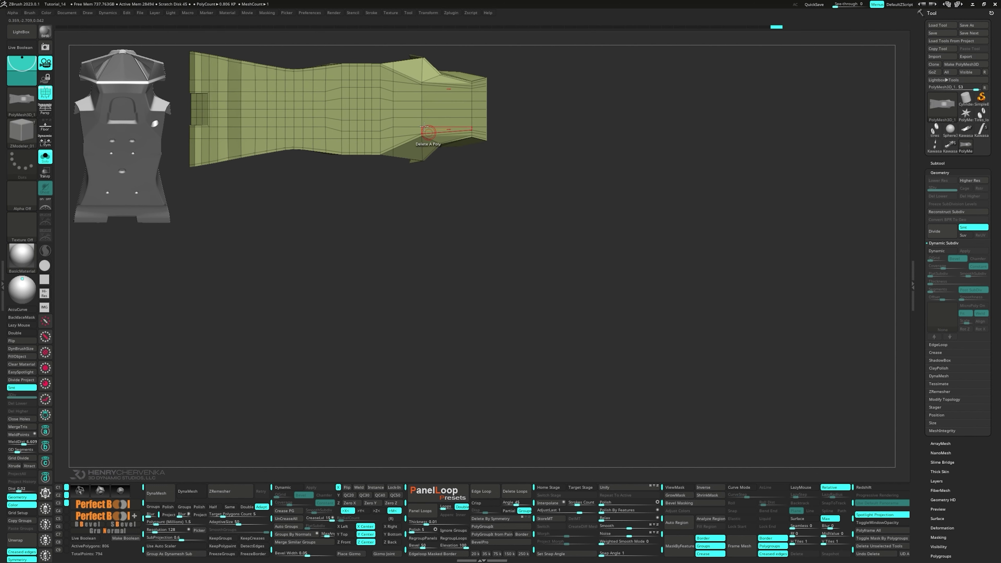
- Slide the point beside the start of the flared wall inward toward the plate's centreline with the Slide point action
right_click_drag(424, 136, 394, 107, "ctrl")
right_click_drag(394, 107, 447, 145, "alt")
left_click(478, 127)
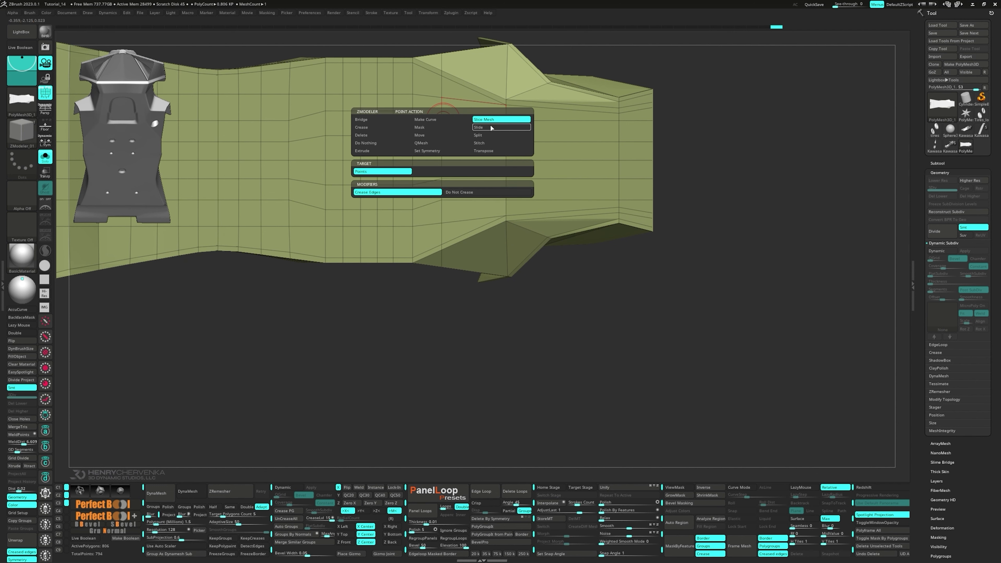
left_click_drag(442, 111, 442, 138)
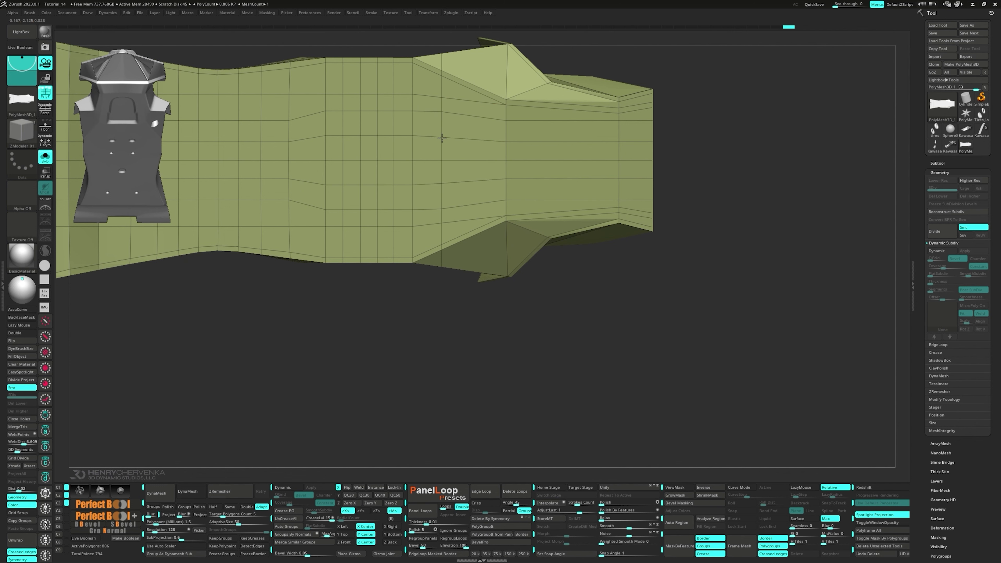
key("f")
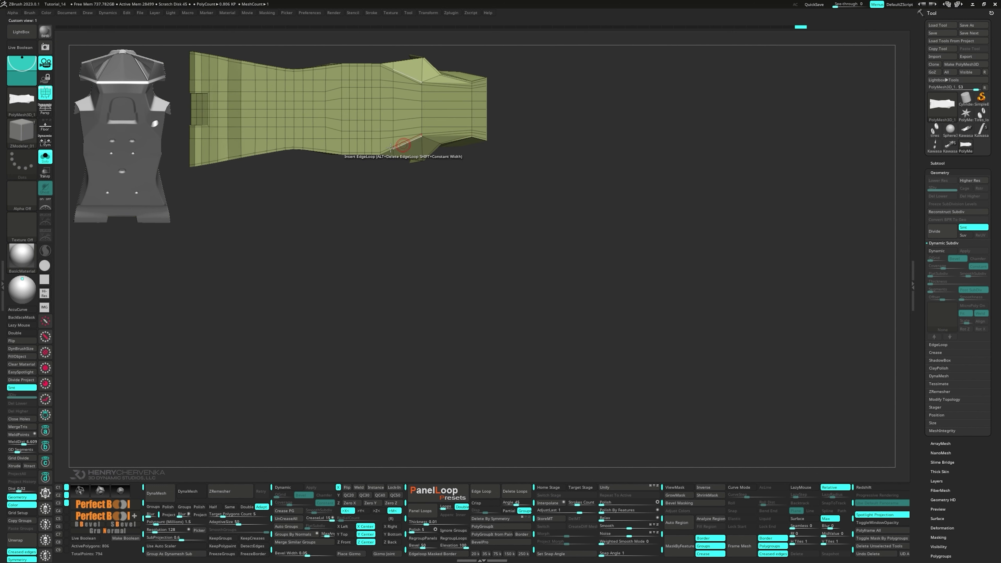
- Split seven points along the plate into octagonal hole outlines, using the Split point action with Triangulate Center
key("space")
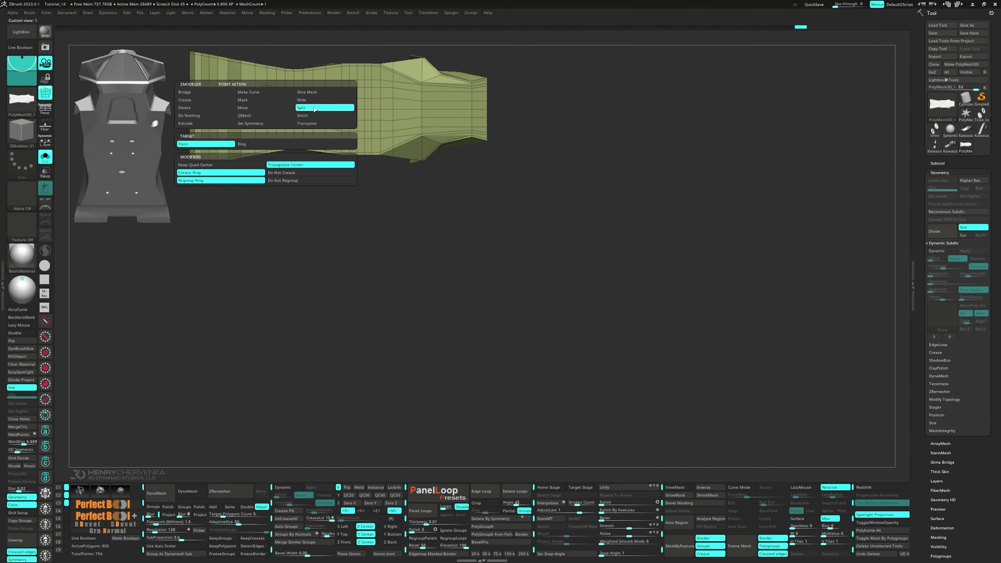
left_click(315, 109)
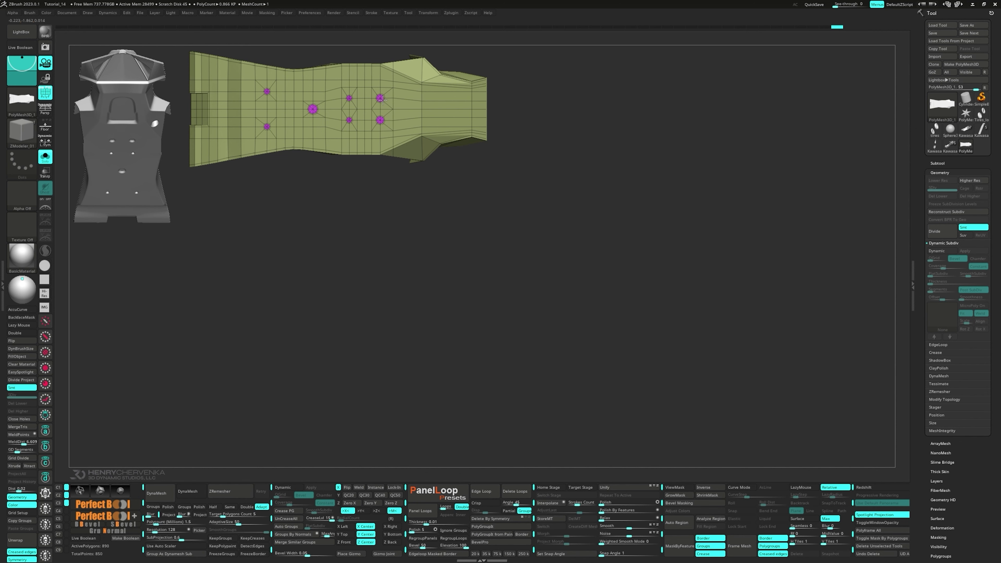
- Push all seven octagonal faces inward together to form recessed round holes
right_click_drag(354, 135, 469, 209)
right_click_drag(469, 209, 449, 232)
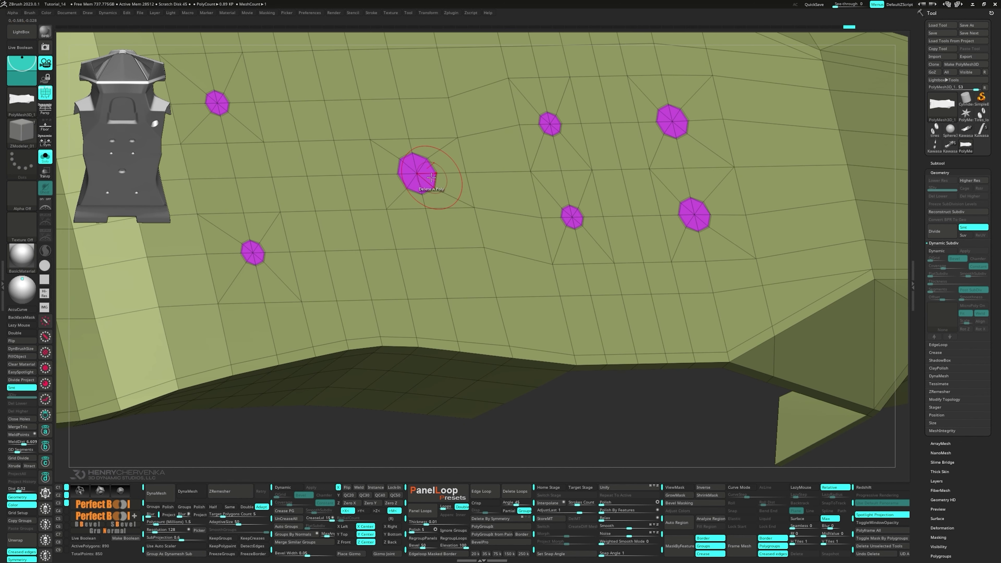
key("space")
left_click(341, 232)
left_click_drag(429, 178, 420, 174)
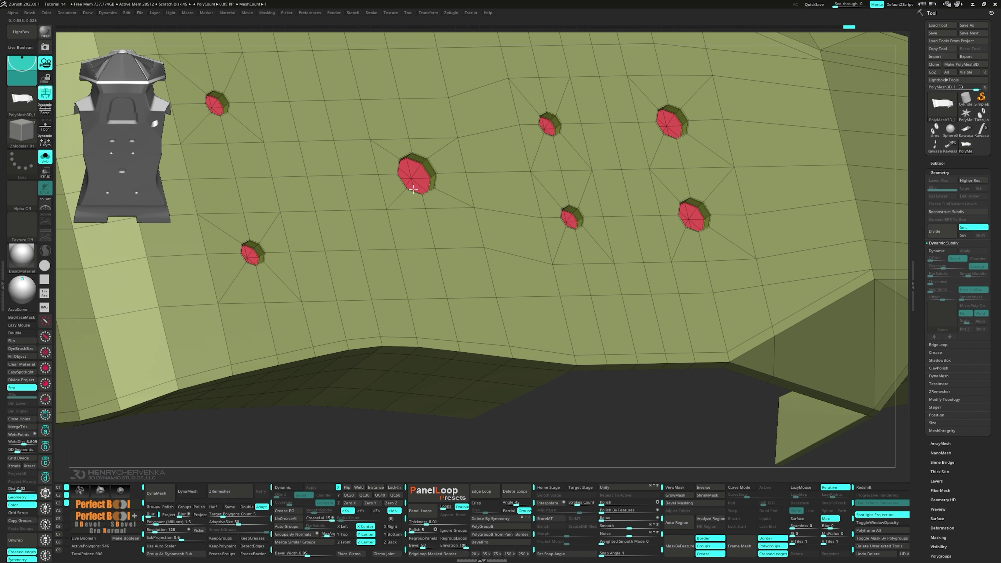
- Insert an edge loop into the walls of the two small holes nearest the bend, using the Multiple EdgeLoops target
key("space")
left_click(396, 235)
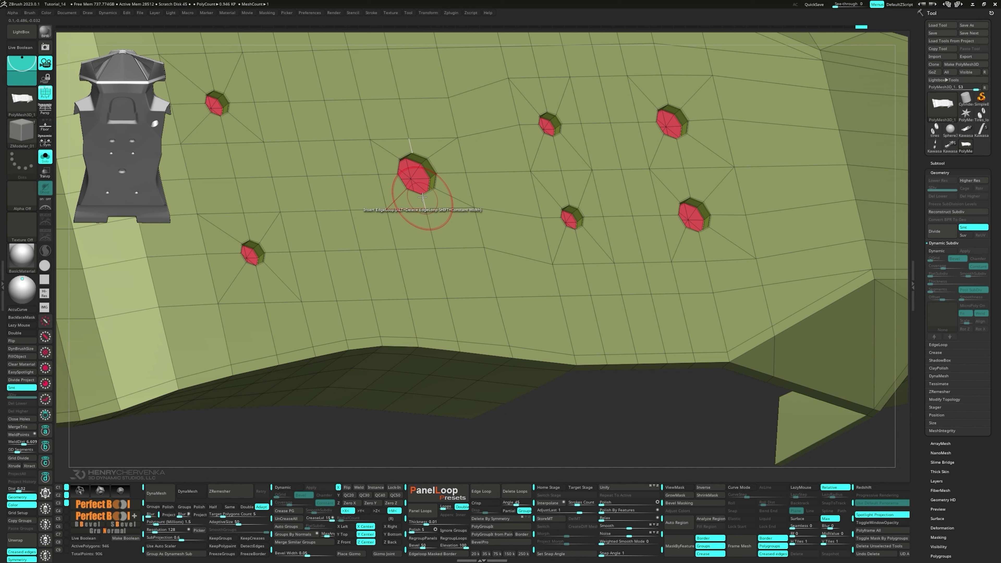
right_click_drag(439, 181, 442, 173)
key("space")
left_click(380, 276)
right_click_drag(281, 166, 402, 217, "alt")
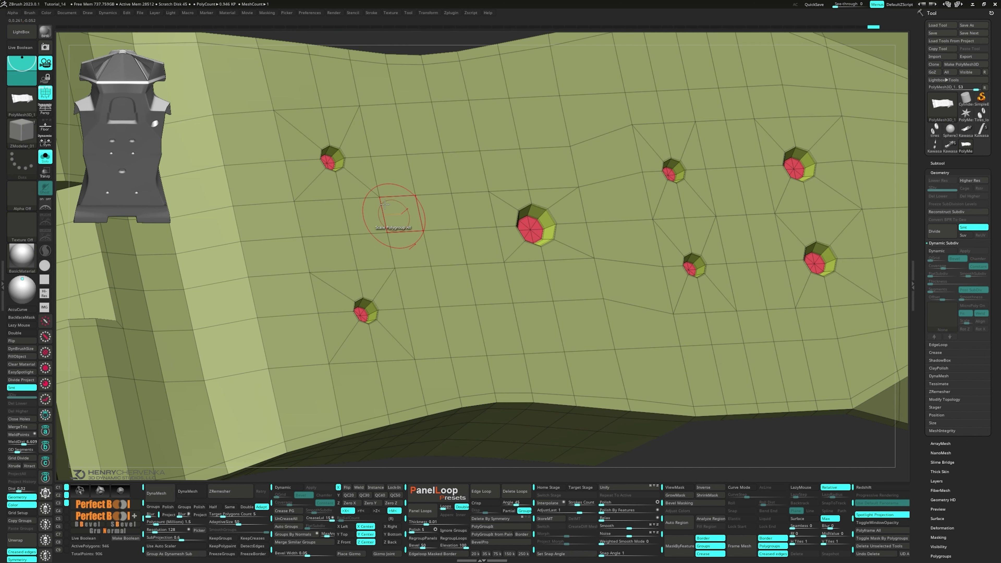
right_click_drag(343, 159, 342, 163, "ctrl")
left_click_drag(338, 160, 343, 168)
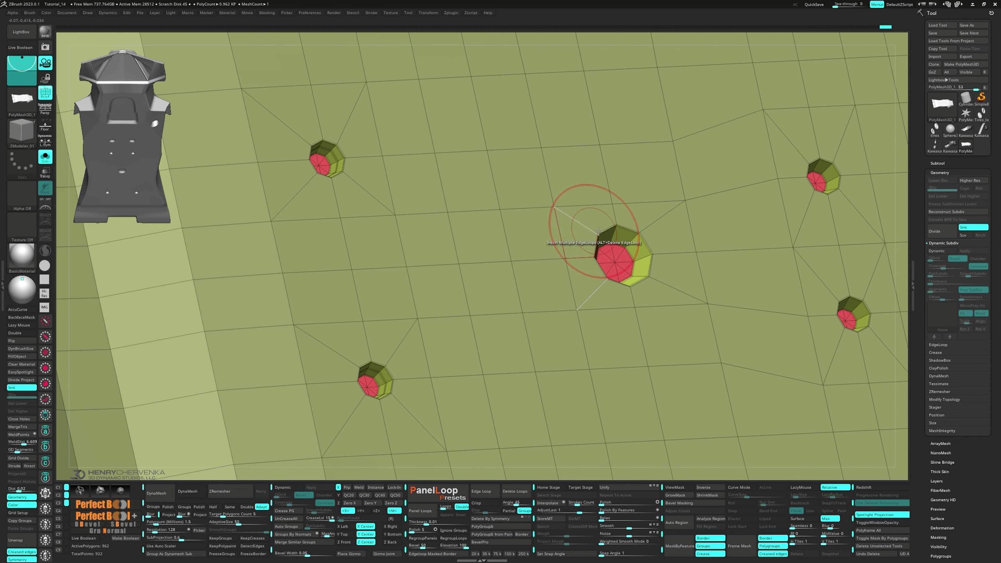
- Insert an edge loop into the walls of the large centre hole and of the four holes toward the flared end
left_click(629, 241)
right_click_drag(709, 239, 461, 209, "alt")
left_click(586, 155)
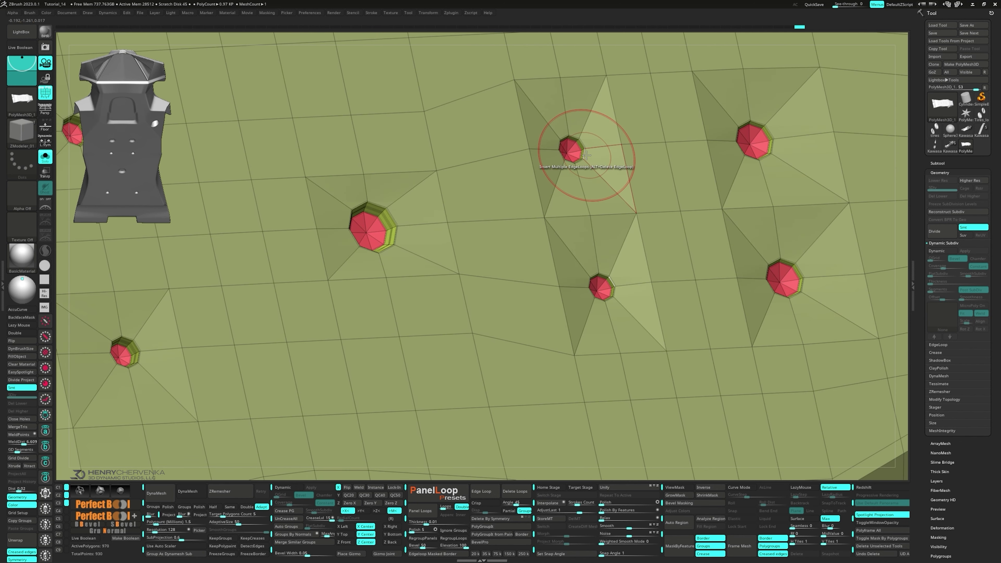
key("ctrl+z")
left_click(587, 149)
right_click_drag(791, 144, 616, 132, "alt")
left_click(617, 144)
right_click_drag(616, 132, 617, 203)
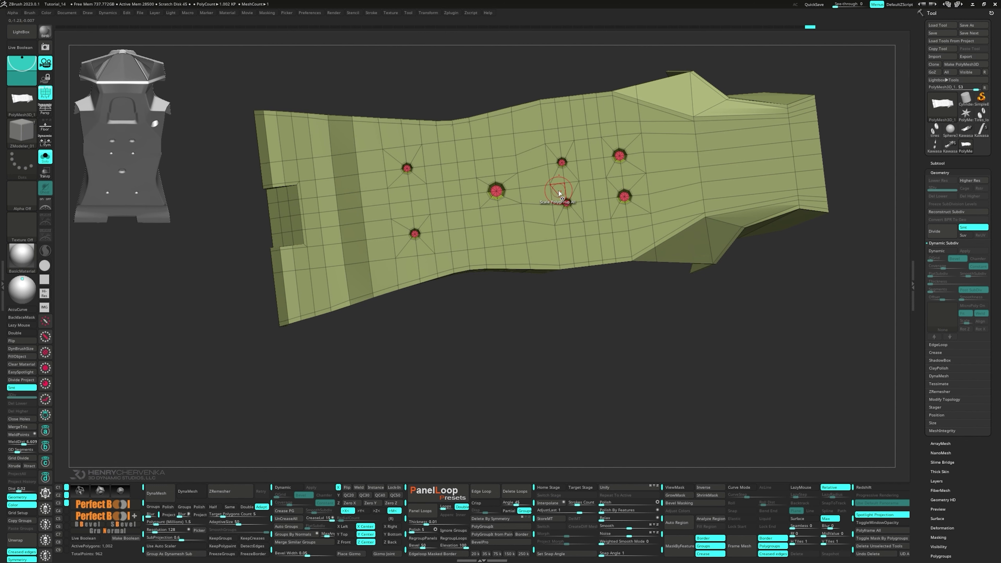
- Turn on the Dynamic Subdiv preview and hide the polyframe to inspect the smoothed plate
key("d")
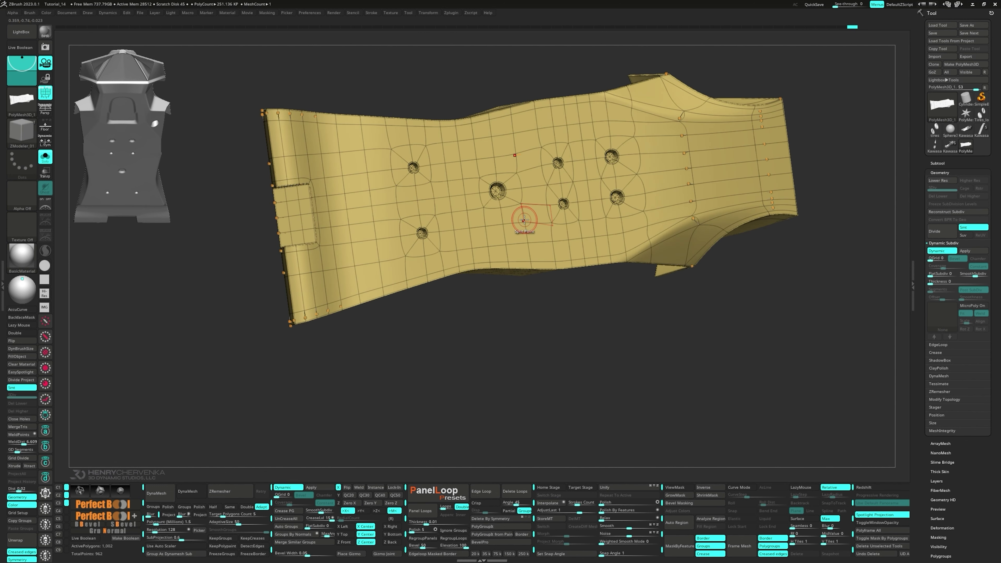
key("shift+f")
right_click_drag(524, 221, 507, 235)
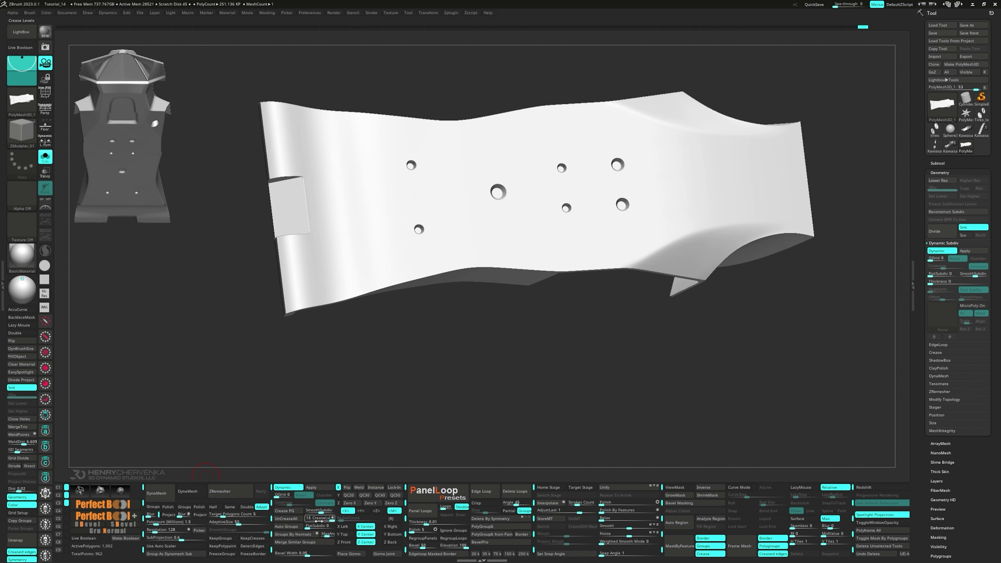
mouse_move(351, 321)
right_mouse_down()
mouse_move(358, 316)
mouse_move(367, 334)
mouse_move(357, 322)
right_mouse_up()
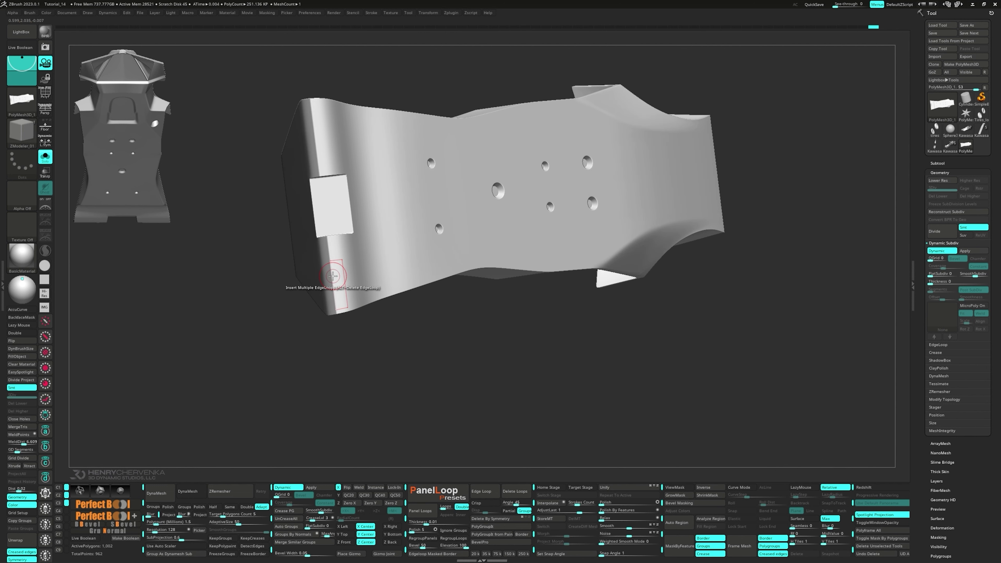
- Crease the edge loops at the plate's narrow, flared end using the Crease edge action with the EdgeLoop Partial target
key("space")
left_click(266, 323)
left_click(261, 378)
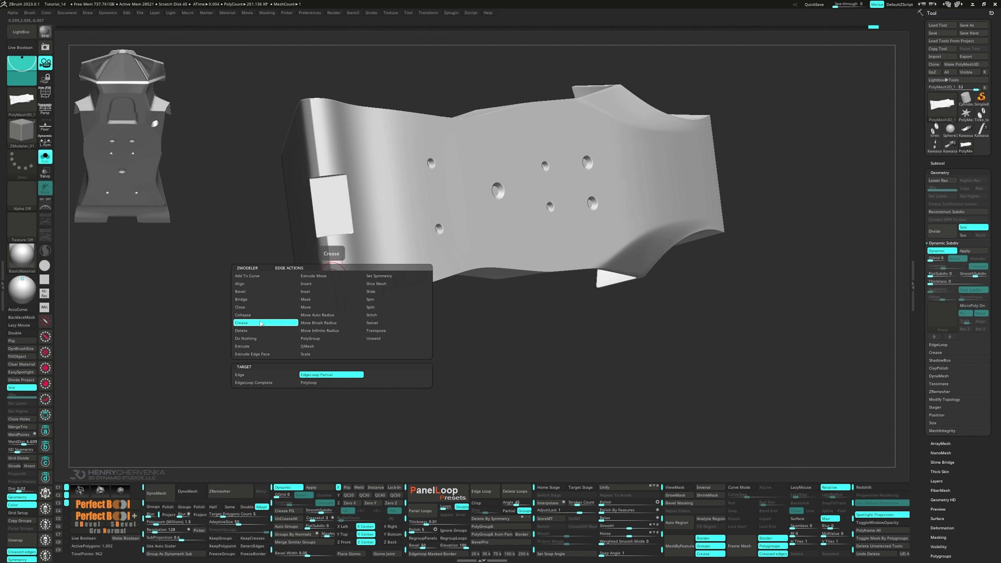
right_click_drag(333, 283, 380, 248)
key("shift+f")
right_click_drag(313, 179, 338, 253, "alt")
right_click_drag(338, 252, 423, 224, "ctrl")
right_click_drag(447, 148, 425, 135)
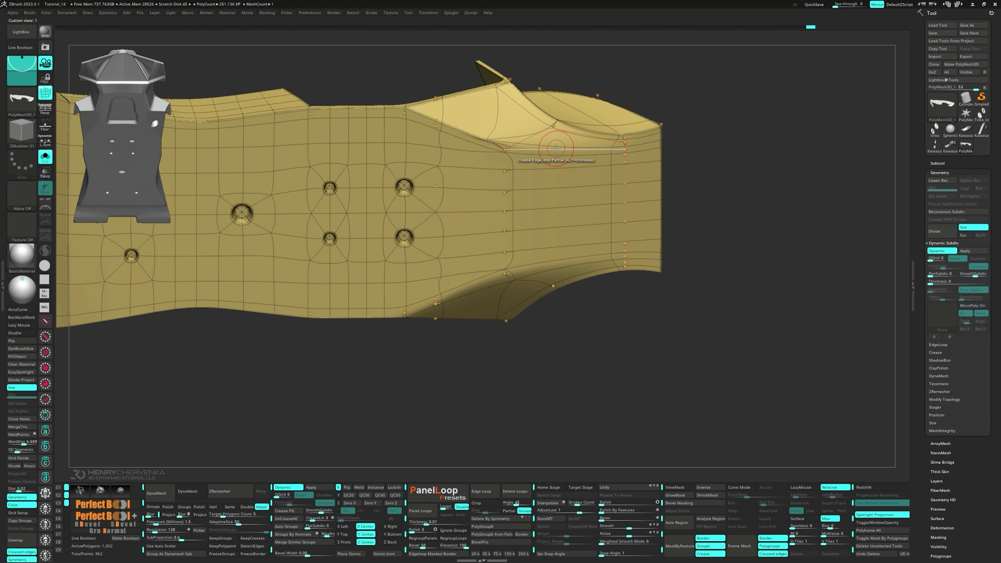
key("ctrl")
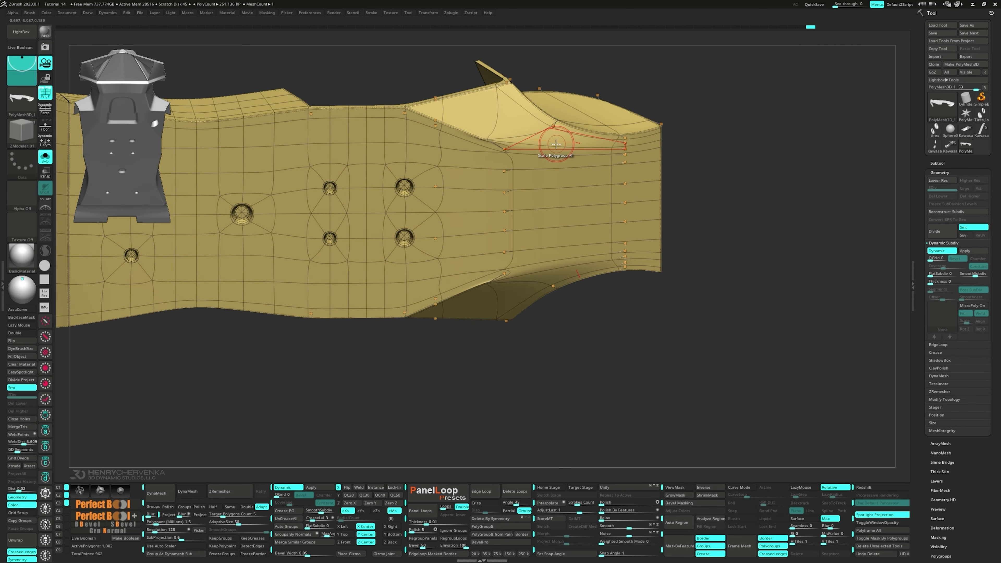
mouse_move(555, 171)
right_mouse_down()
mouse_move(561, 162)
mouse_move(577, 224)
right_mouse_up()
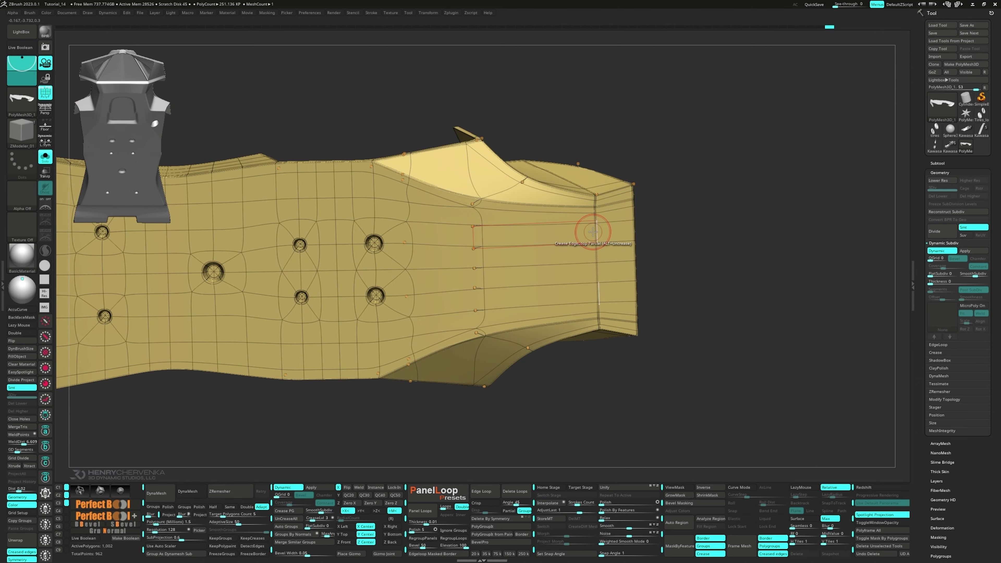
- Insert an edge loop across the band at the plate's narrow end, and set the edge action back to Crease
key("space")
left_click(610, 231)
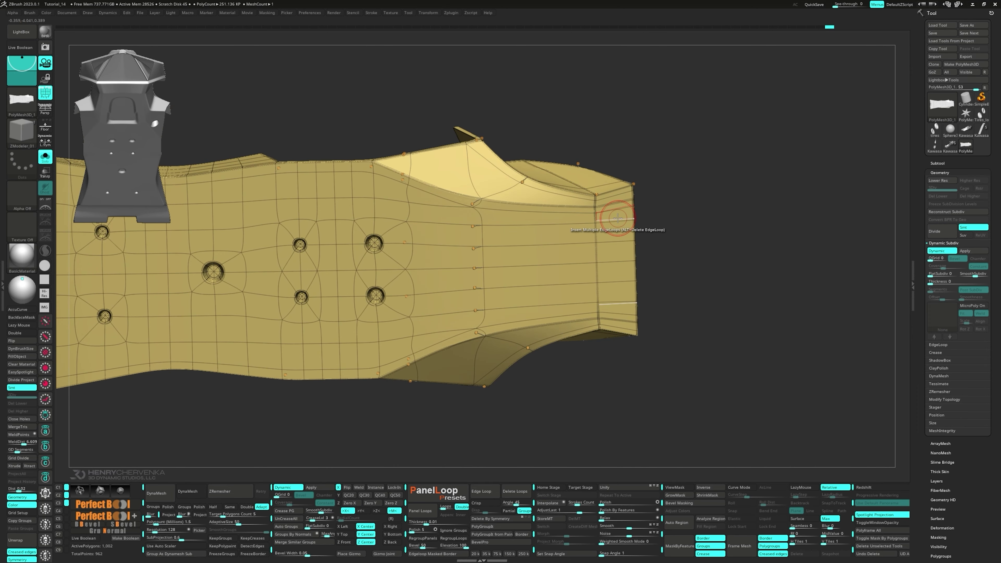
left_click_drag(618, 220, 617, 231)
key("space")
left_click(546, 285)
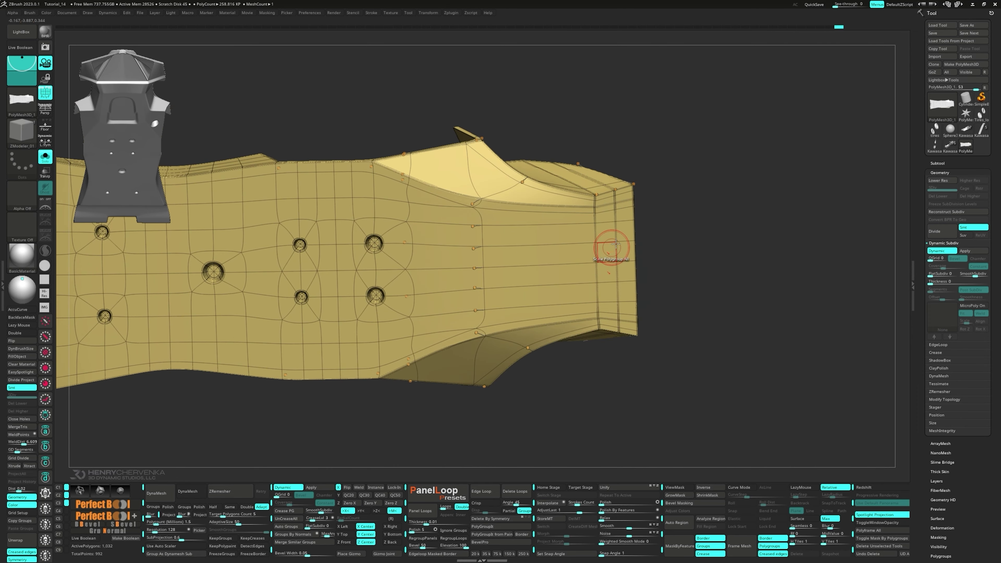
- Uncrease the unwanted edge loops on the narrow-end band and the flared end wall, and check the smoothed plate without the polyframe
left_click(615, 250, "alt")
right_click_drag(524, 234, 579, 230)
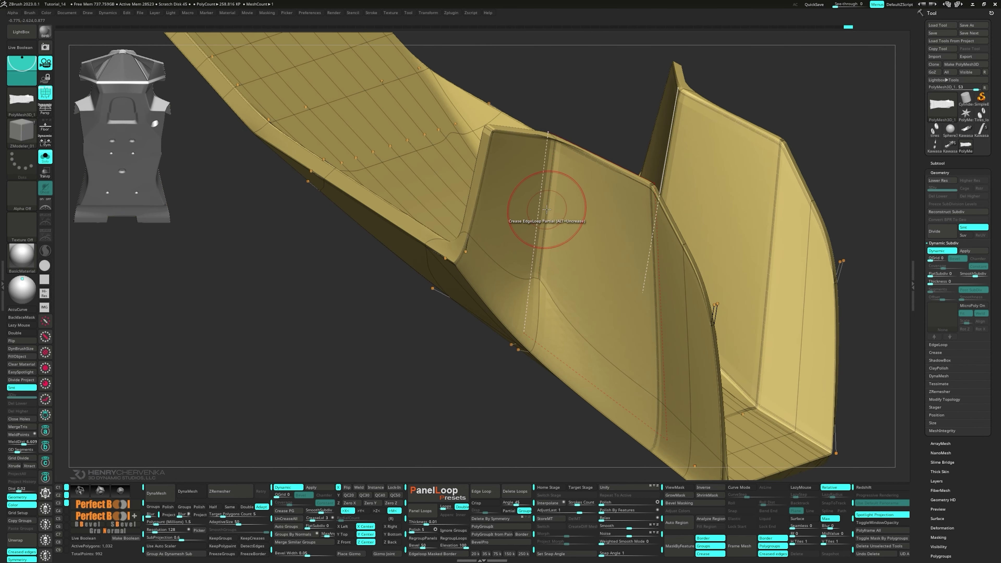
left_click(541, 191, "alt")
right_click_drag(541, 191, 273, 206, "ctrl")
key("shift+f")
key("shift+f")
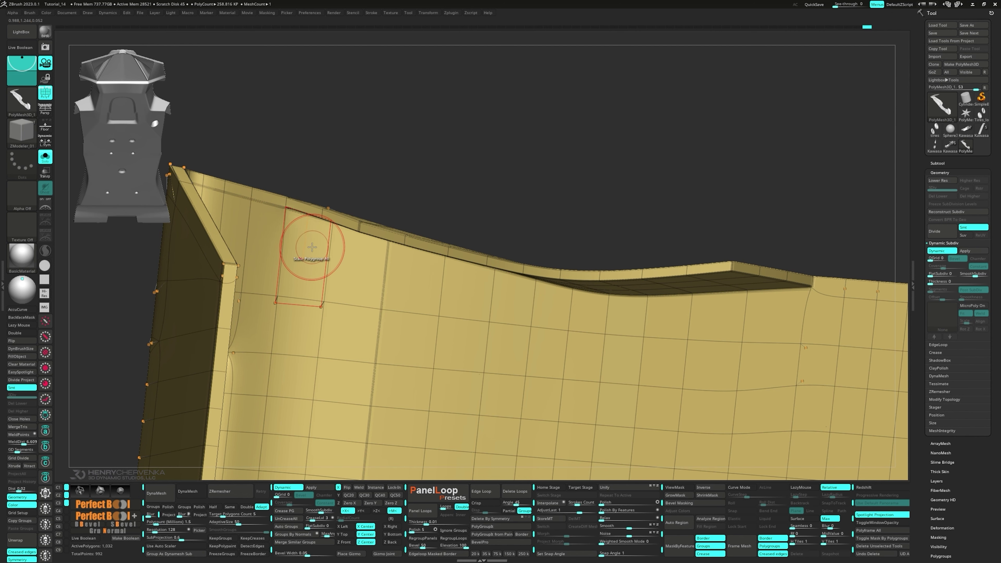
key("shift+f")
right_click_drag(371, 275, 342, 206, "ctrl")
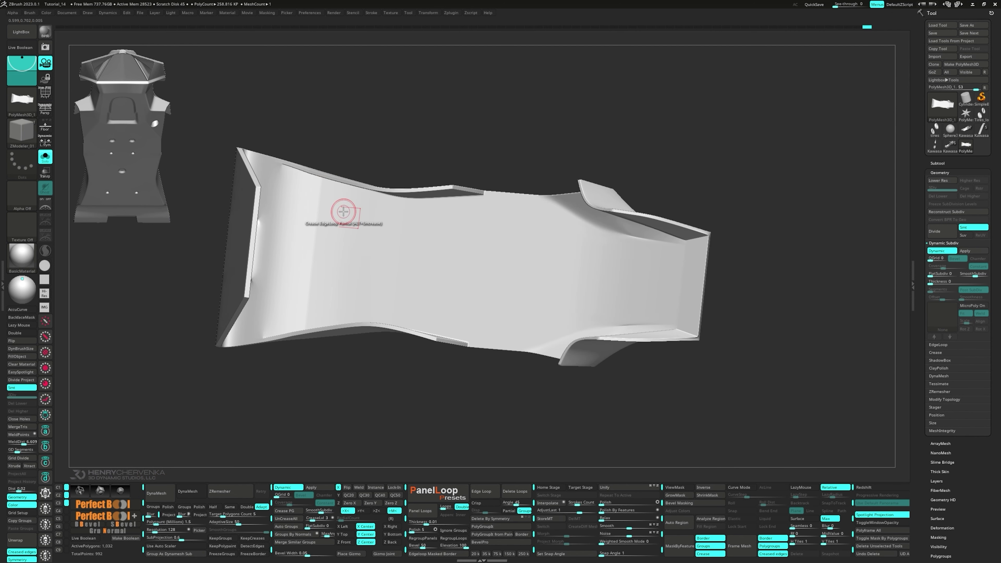
key("1")
key("shift+f")
key("shift+f")
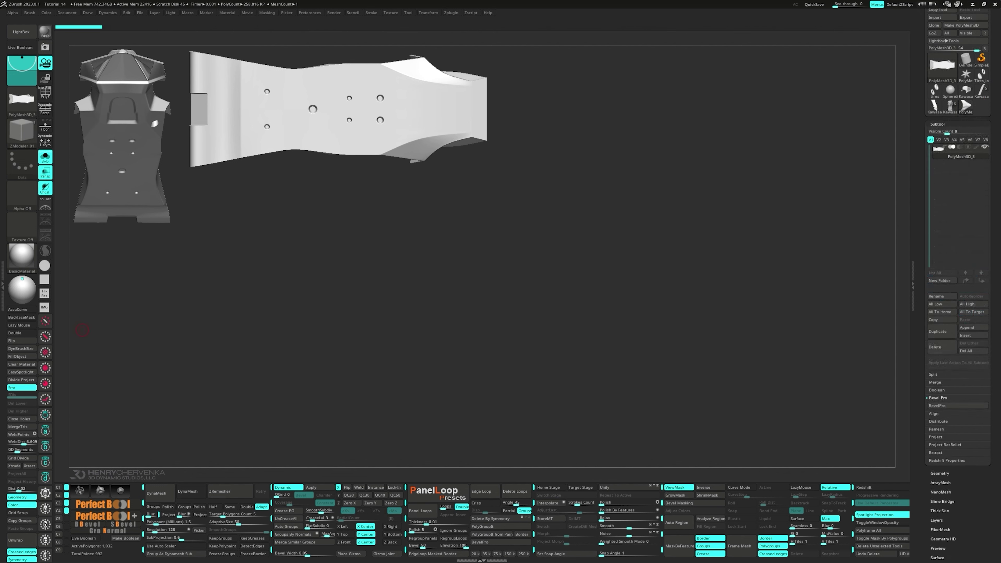
- Switch to custom view 3 and reposition the transform gizmo just beyond the plate's narrow end
right_click_drag(571, 263, 601, 283)
key("ctrl+3")
left_click(589, 339, "ctrl")
key("w")
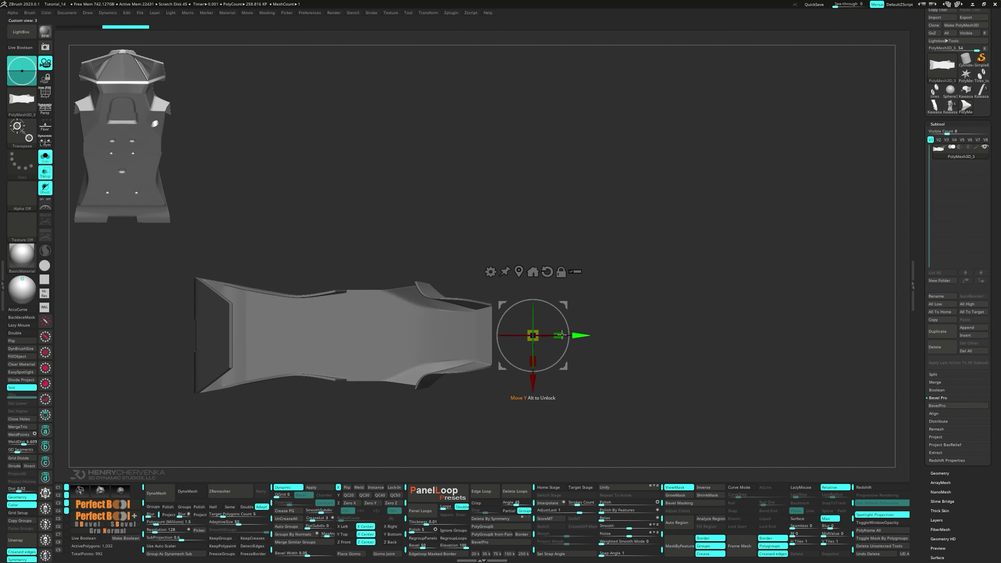
left_click(533, 272)
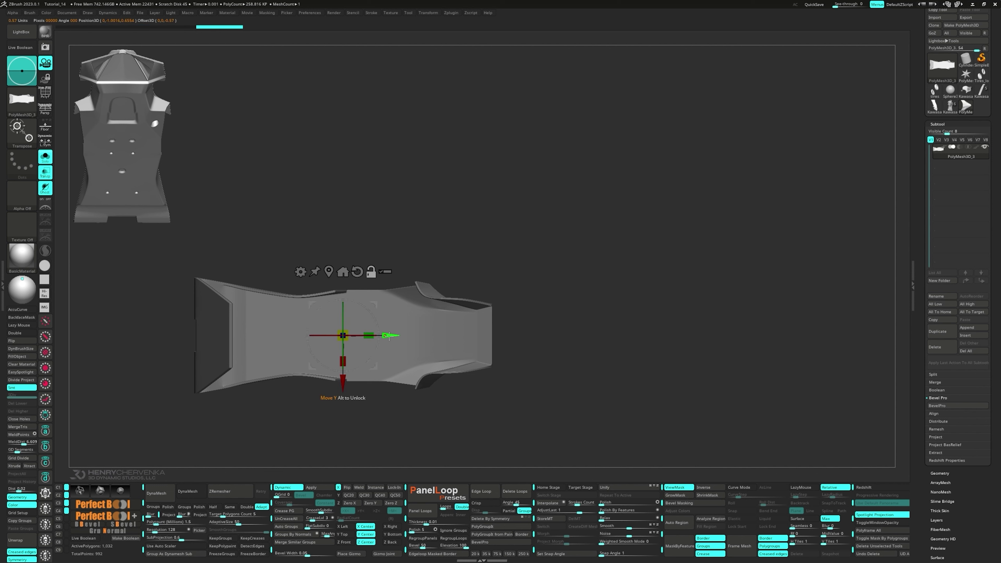
left_click_drag(389, 335, 584, 336, "alt")
right_click_drag(589, 348, 587, 303, "shift")
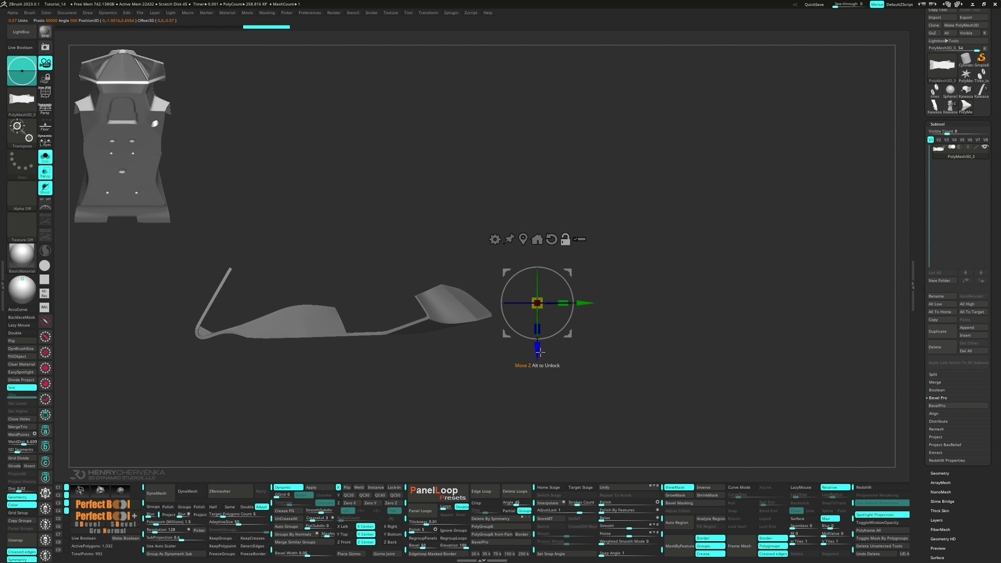
left_click_drag(540, 352, 538, 326, "alt")
key("shift+3")
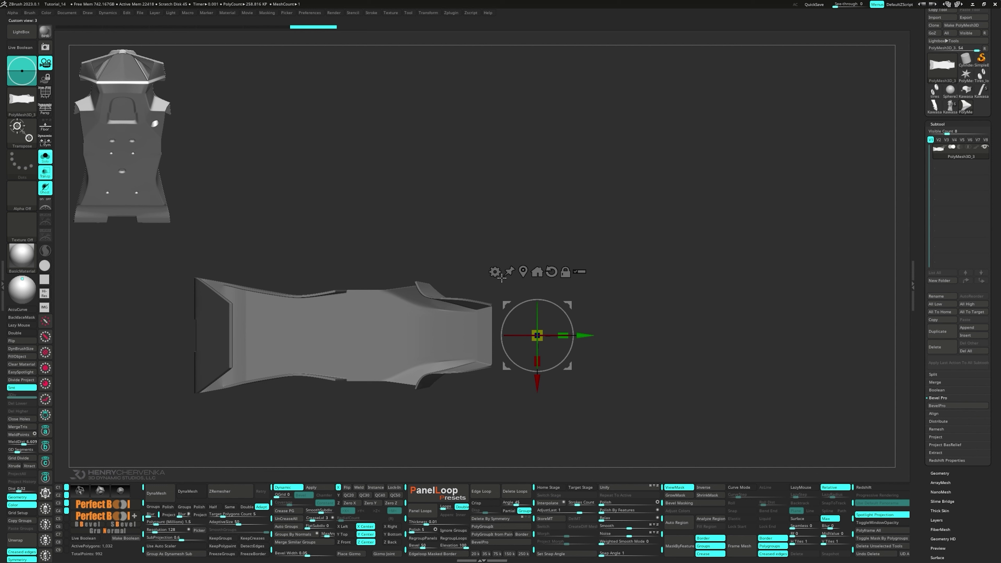
- Insert a cube primitive at the gizmo and split it off as its own subtool
left_click(495, 272)
left_click(557, 271)
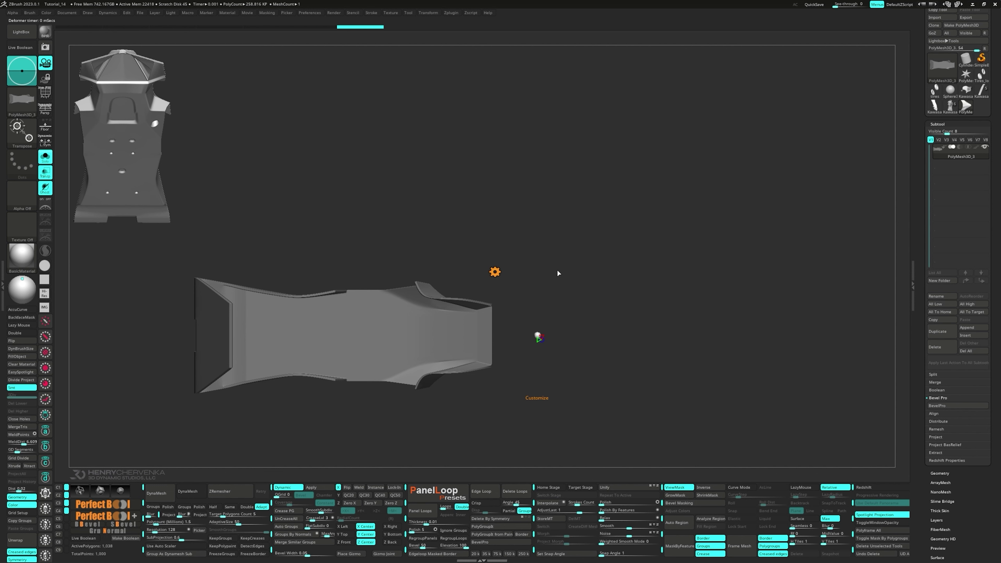
left_click(576, 355, "ctrl")
key("ctrl+shift+s")
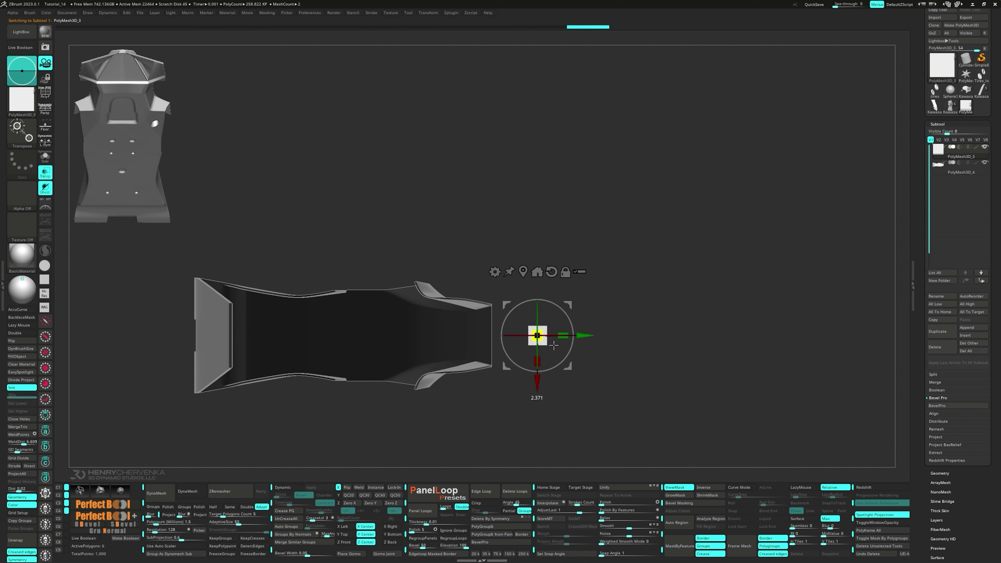
- Move the cube to the plate's narrow end, isolate and enlarge it, then stretch and taper its outer end to about 0.57 scale
left_click_drag(585, 336, 532, 336)
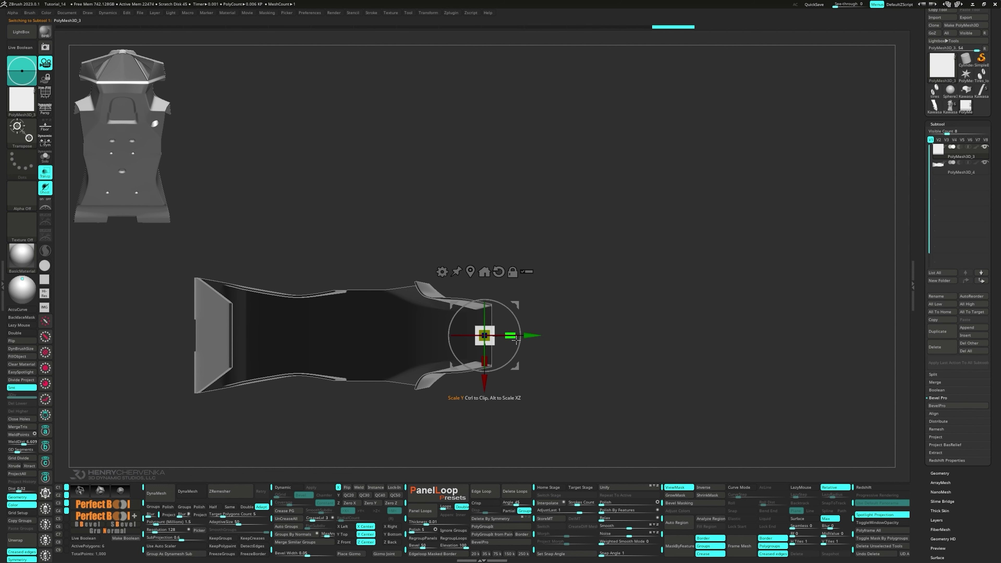
key("shift+s")
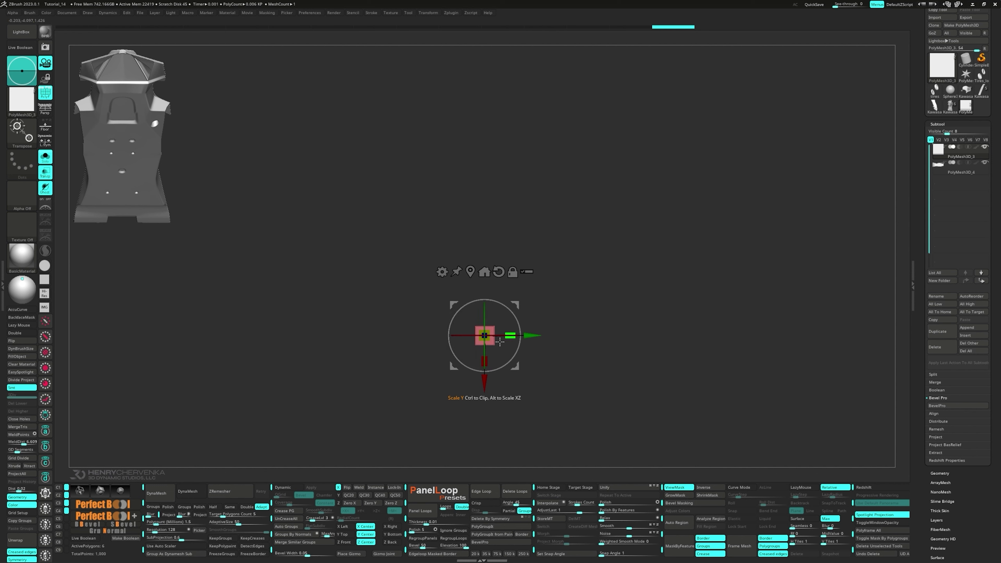
left_click_drag(528, 338, 531, 338)
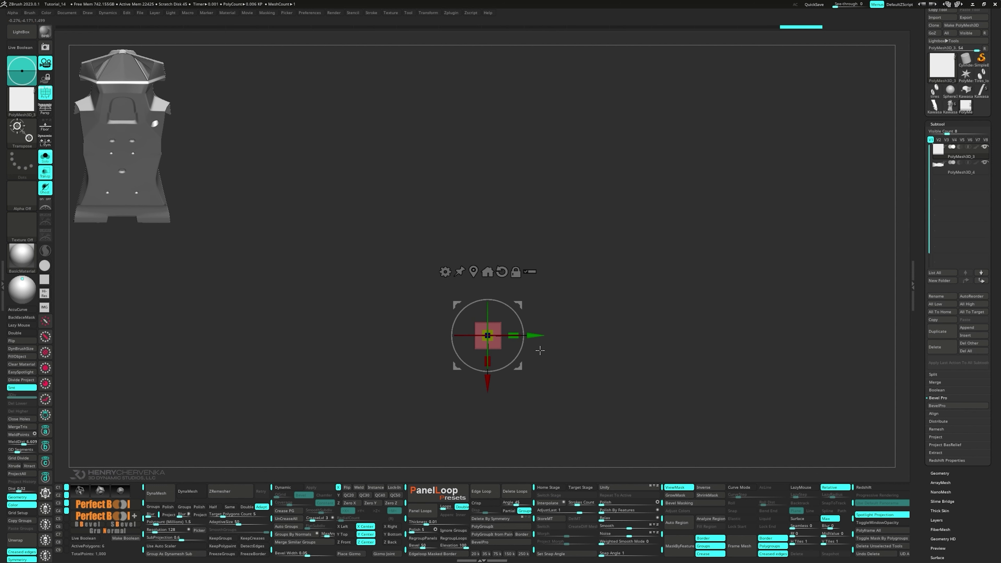
left_click_drag(532, 337, 584, 339)
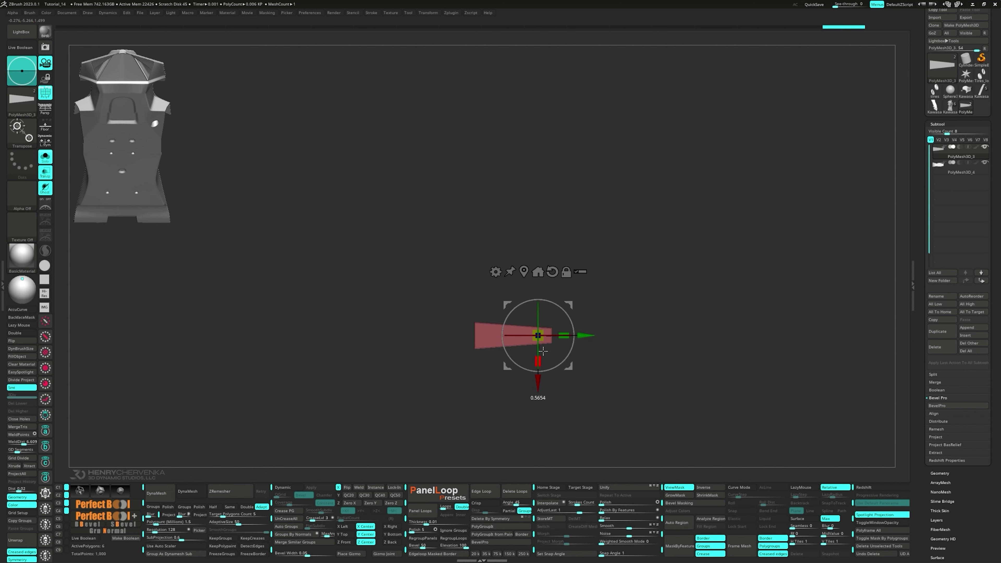
- Insert a lengthwise edge loop down the tapered block's centre and slice it crosswise at mid-length with SliceCurve
key("b")
key("z")
key("m")
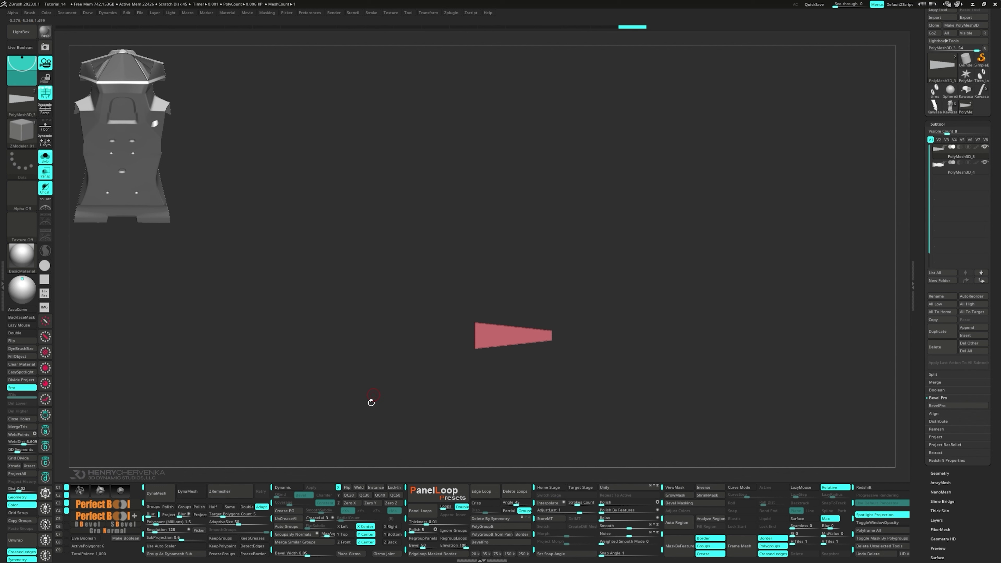
key("b")
key("s")
key("c")
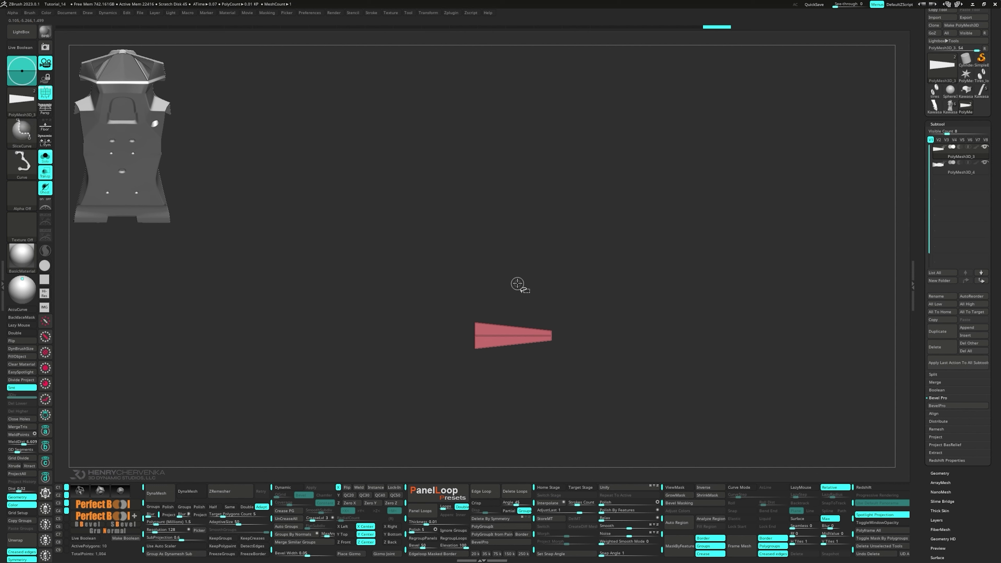
mouse_move(516, 285)
left_mouse_down()
mouse_move(517, 412)
mouse_move(528, 410)
mouse_move(516, 411)
left_mouse_up()
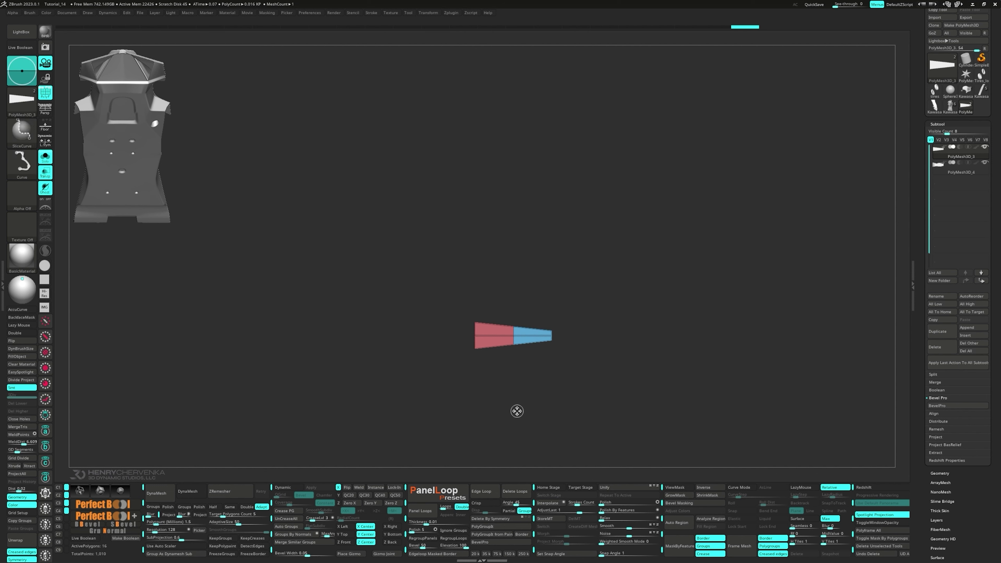
- Merge the block into one polygroup, isolate its middle cross-section with a mask, and narrow it to the small end's width
key("ctrl+w")
left_click_drag(505, 306, 526, 365, "ctrl")
key("w")
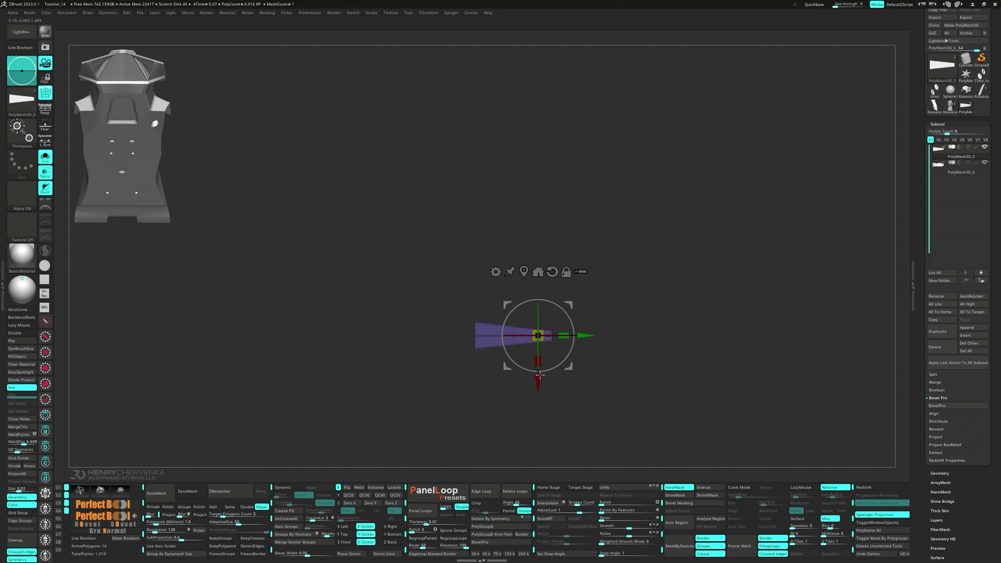
left_click(514, 335, "alt")
left_click_drag(564, 335, 642, 336)
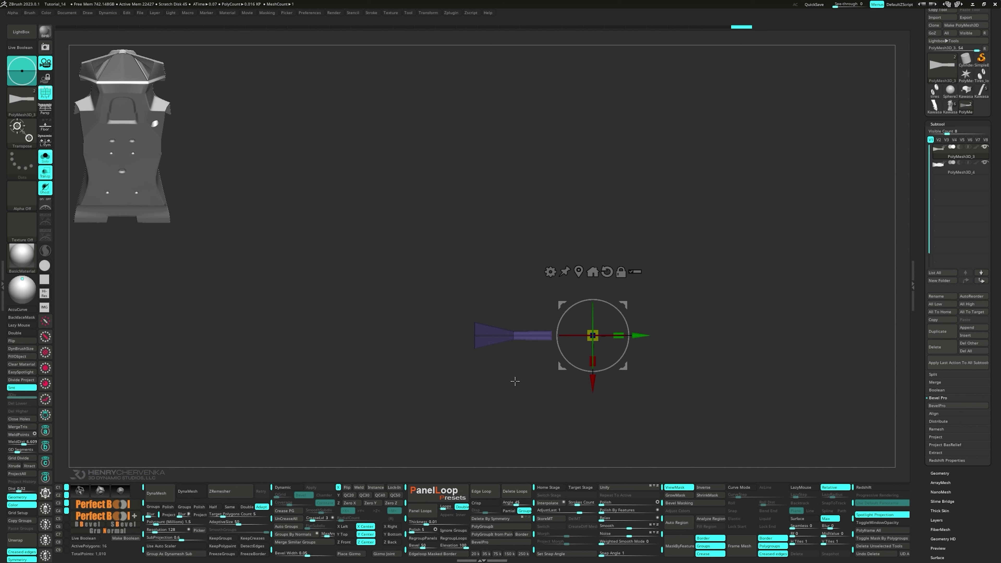
- Flatten the block into a thin plate by scaling its thickness to 0.1 in side view
left_click_drag(529, 408, 535, 325, "shift")
left_click_drag(594, 301, 595, 259)
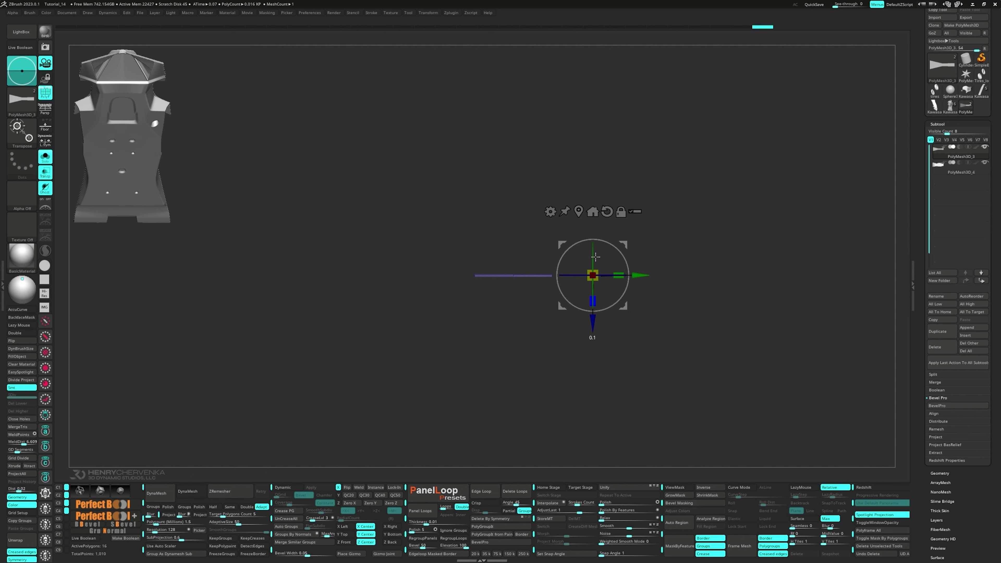
key("3")
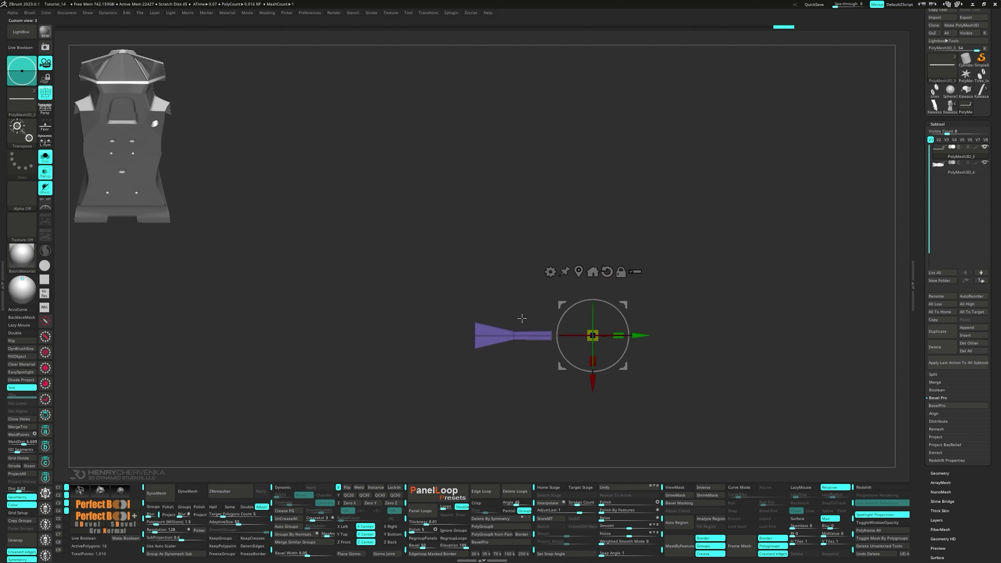
- Mask the thin plate's wide end in side view and lower its narrow end by about 0.15
key("2")
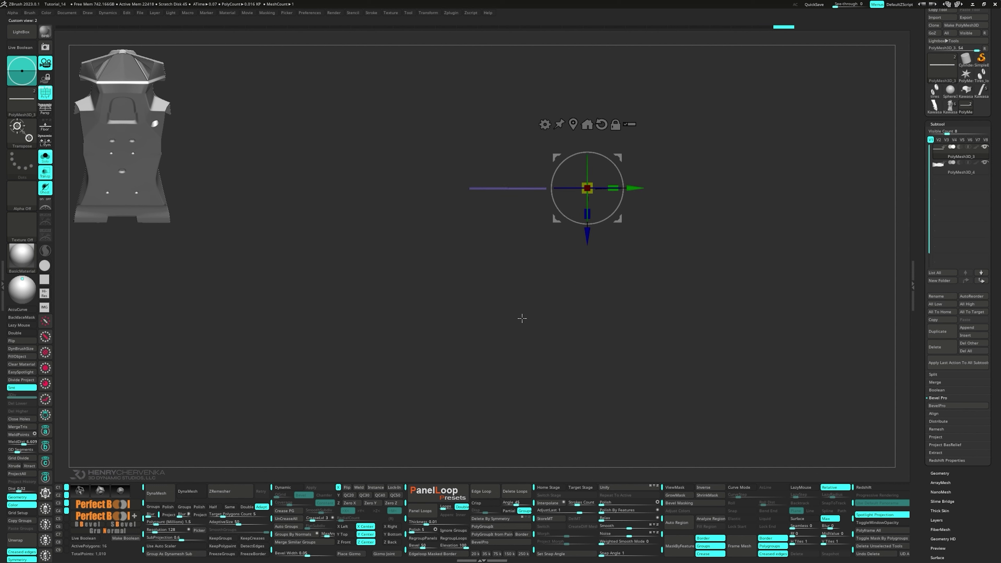
left_click_drag(585, 290, 517, 179, "ctrl")
left_click(518, 179, "ctrl")
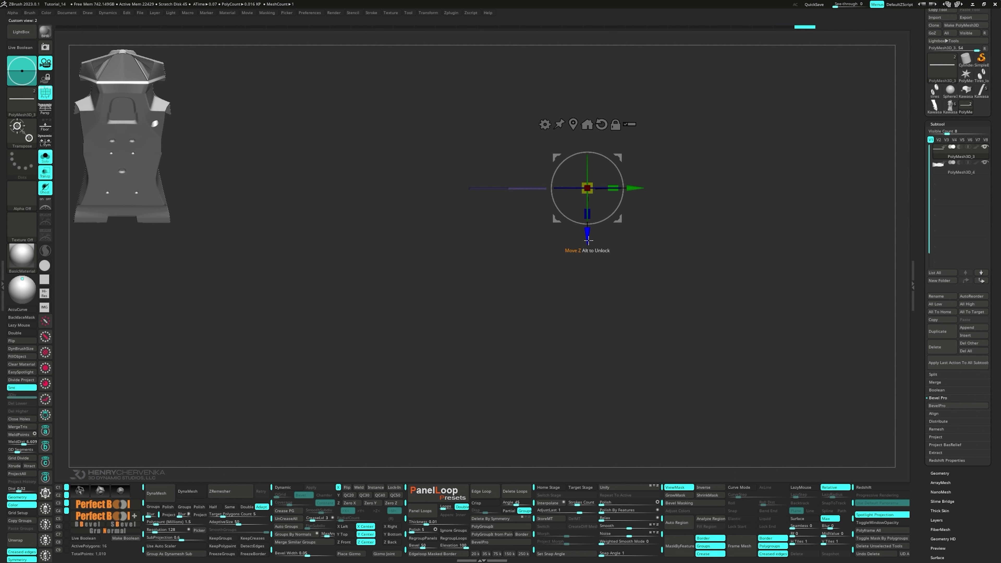
left_click_drag(588, 238, 587, 269)
key("ctrl+z")
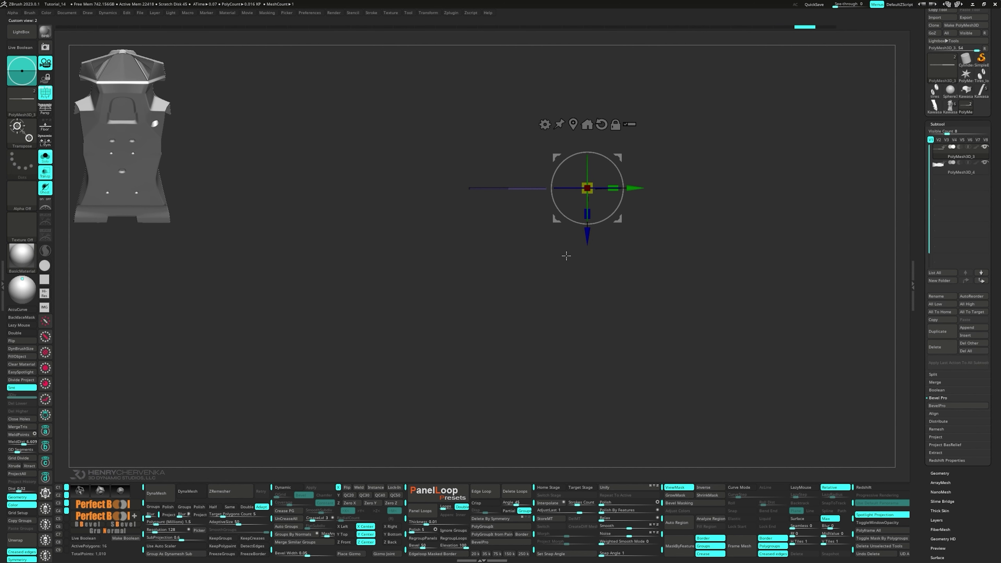
left_click_drag(593, 244, 586, 278)
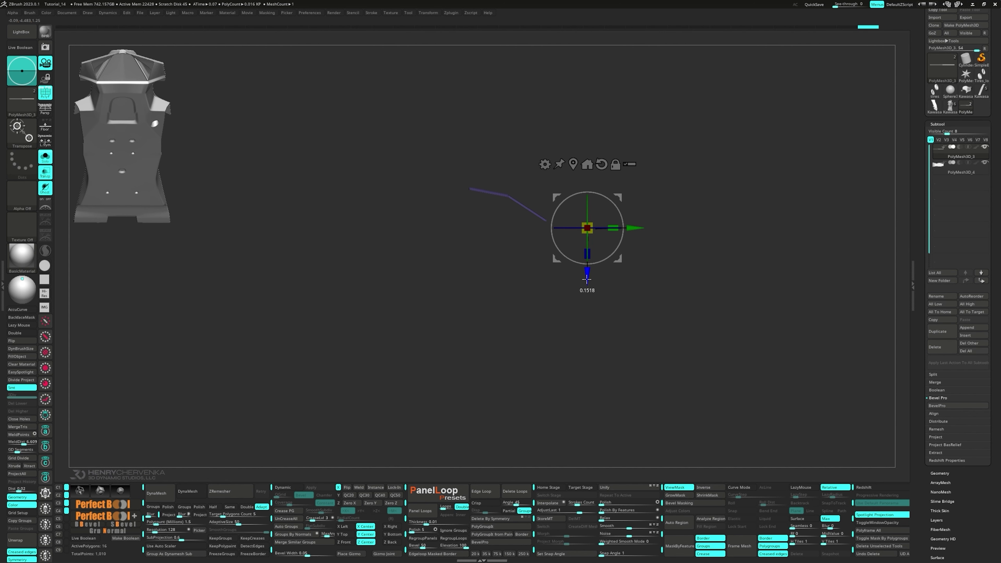
- Isolate the plate's wide end with a mask and raise it until the side profile forms one straight slope
left_click_drag(497, 264, 418, 157, "ctrl")
left_click(418, 157, "ctrl")
mouse_move(588, 282)
left_mouse_down()
mouse_move(589, 267)
mouse_move(530, 307)
mouse_move(489, 275)
mouse_move(494, 255)
mouse_move(529, 252)
mouse_move(535, 206)
left_mouse_up()
key("shift+f")
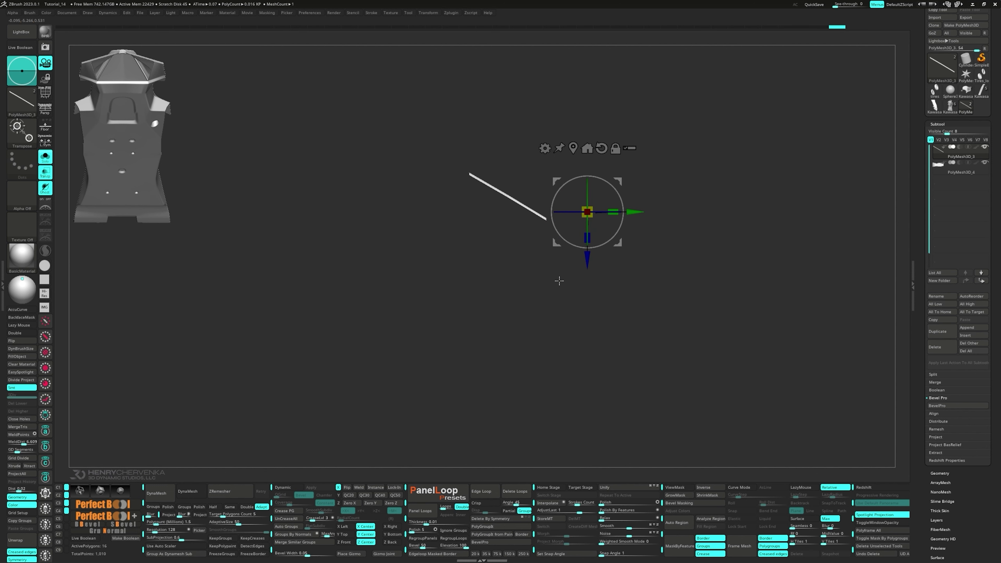
key("1")
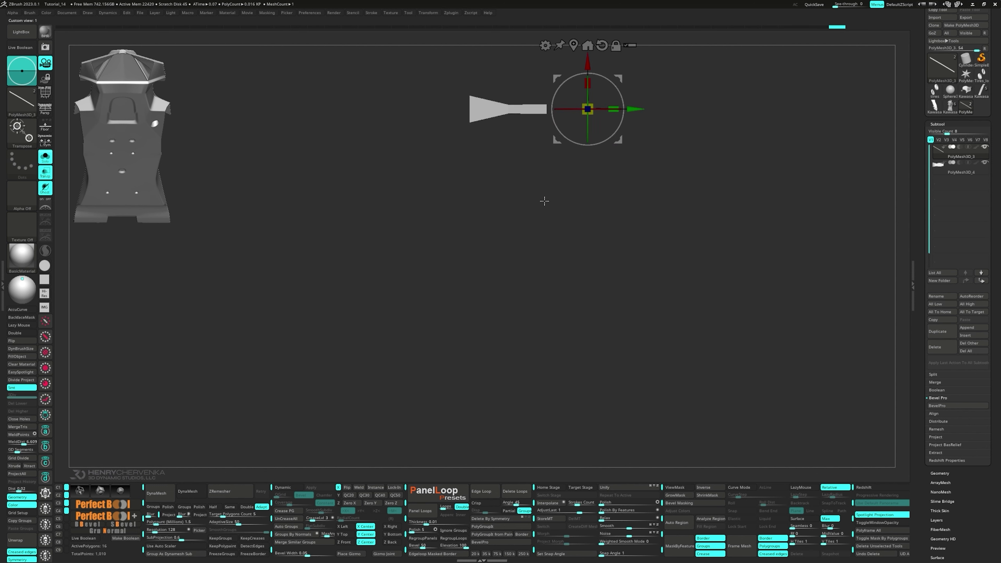
- Mask all but the plate's long side faces, extrude them symmetrically into side flaps, and offset the flaps by about 0.1
key("shift+f")
left_click_drag(560, 179, 451, 113, "ctrl")
left_click(574, 46, "alt")
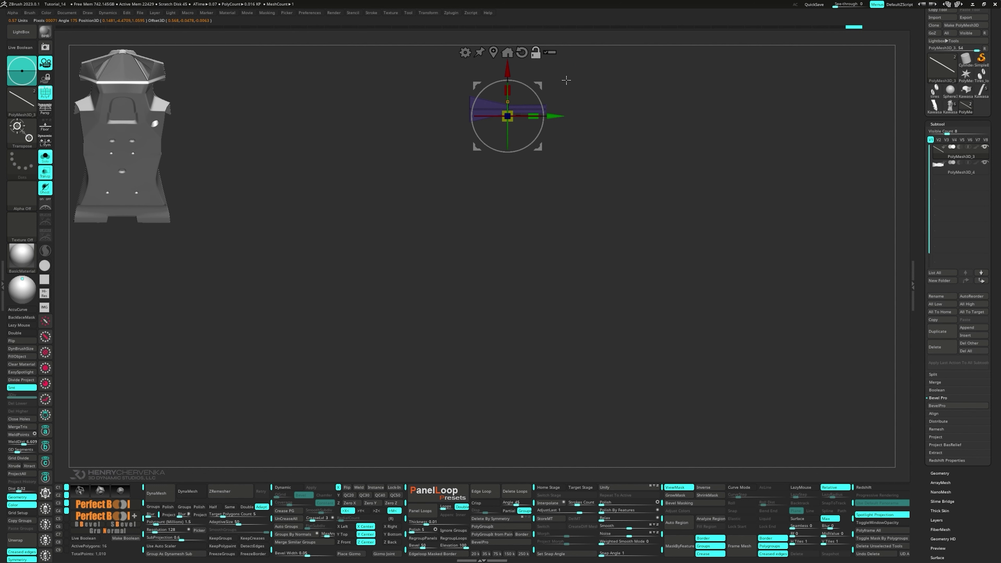
left_click_drag(508, 71, 506, 83, "ctrl")
key("3")
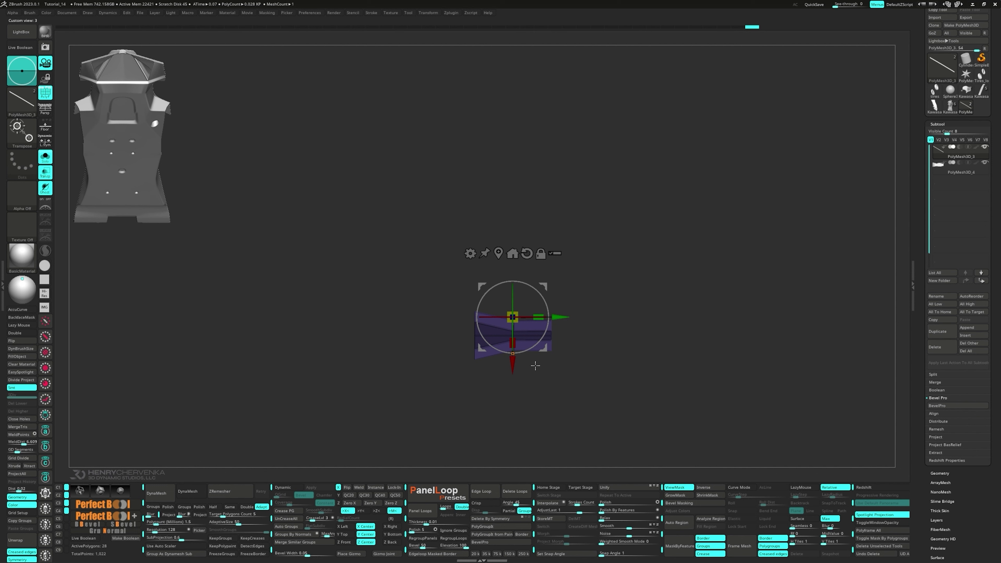
left_click_drag(540, 351, 609, 311)
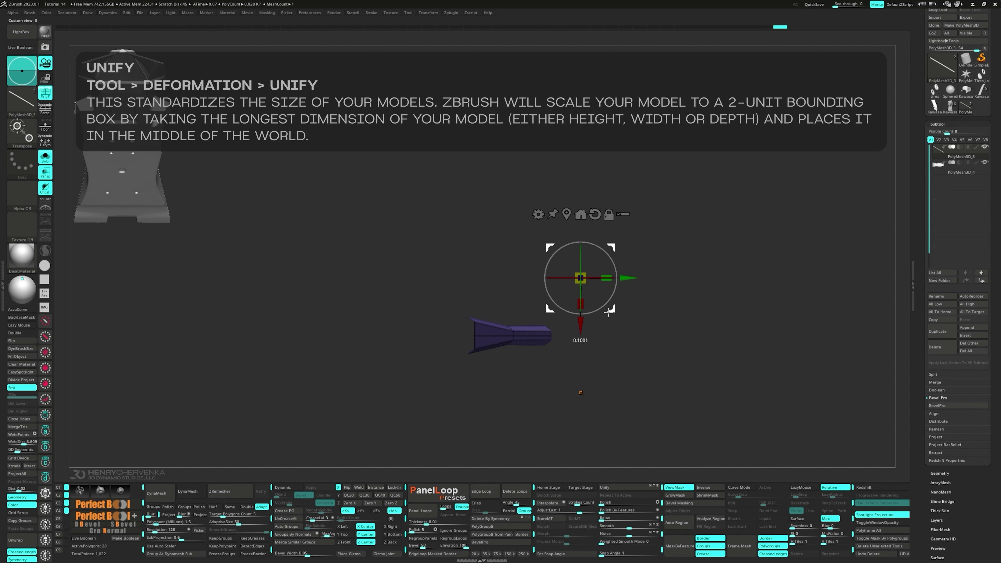
- Mask the flaps' narrow end and pull their wide-end corners further outward
left_click_drag(573, 363, 533, 316, "ctrl")
left_click_drag(614, 310, 614, 300)
key("ctrl")
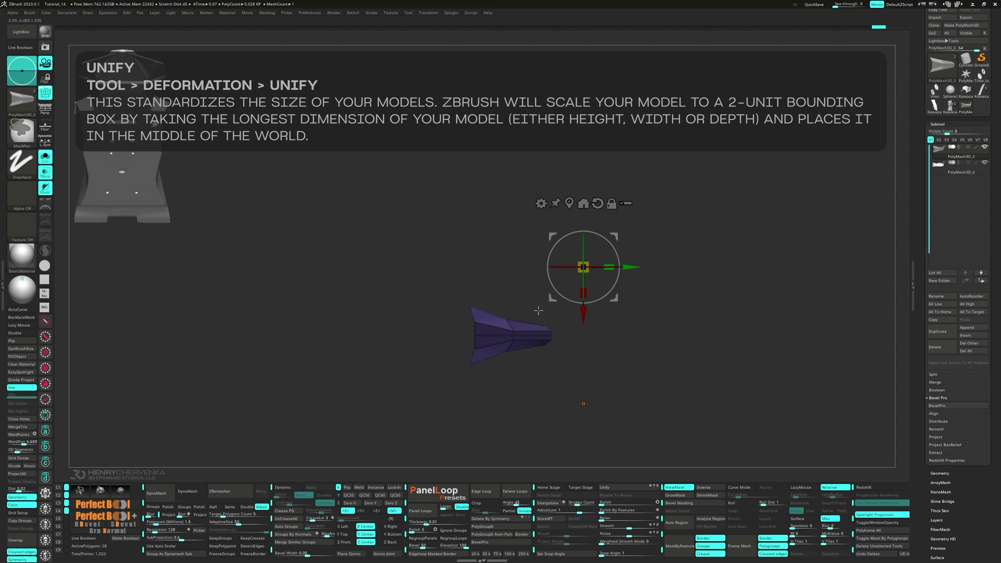
- Shift the flaps' outer edges in side view to angle them away from the sloped base plate
key("Right")
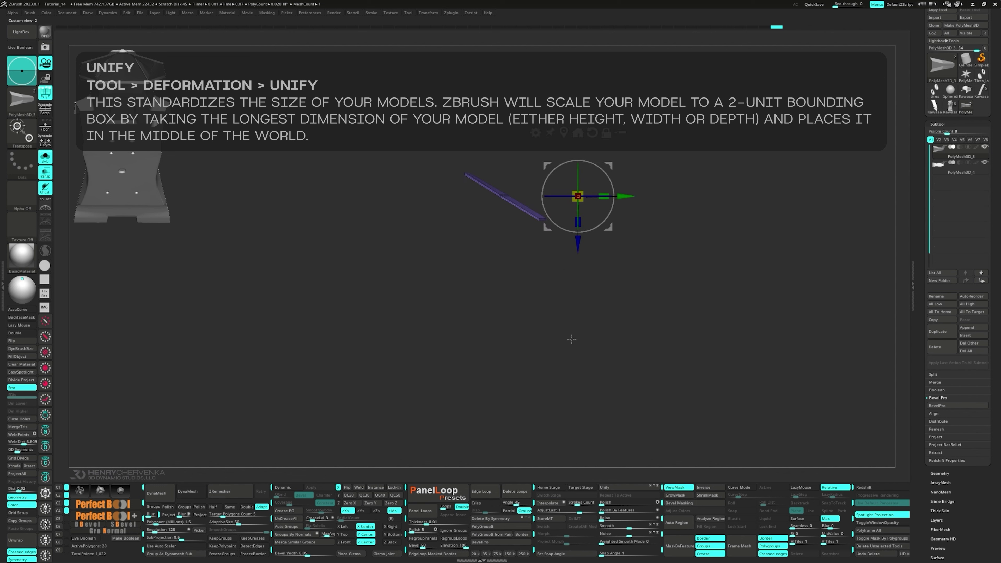
key("ctrl")
left_click_drag(548, 236, 548, 236, "ctrl")
left_click_drag(612, 229, 627, 278)
key("ctrl+z")
key("ctrl+z")
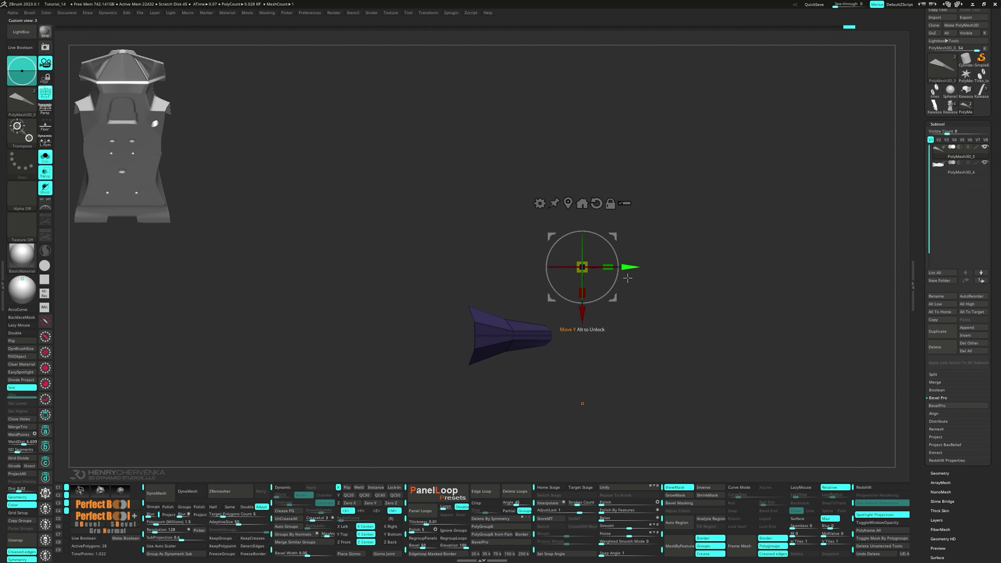
- Extrude a second pair of flaps symmetrically from the outer flap edges and pull their wide-end corners outward
mouse_move(591, 357)
left_mouse_down("ctrl")
mouse_move(570, 368)
mouse_move(536, 344)
left_mouse_up("ctrl")
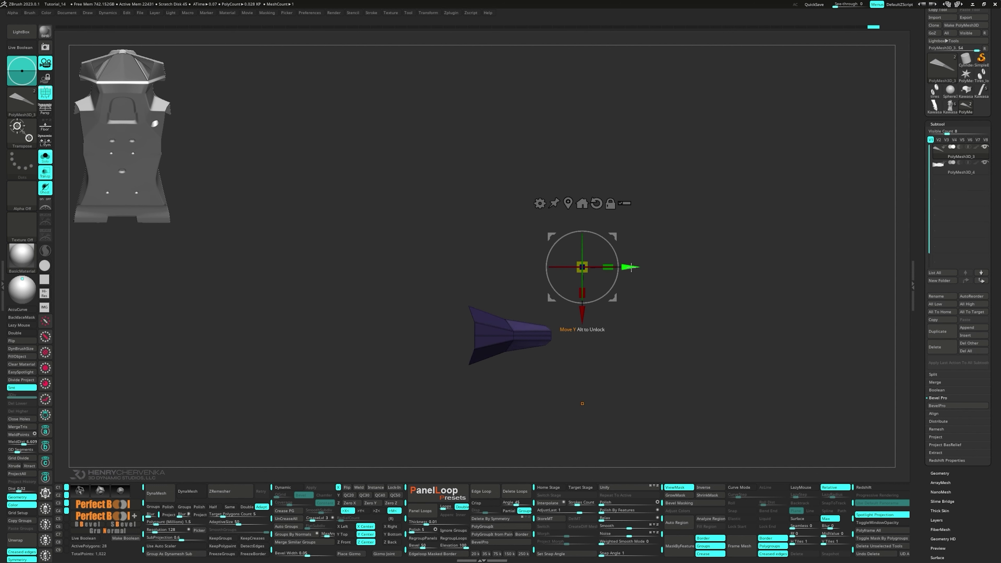
left_click_drag(630, 268, 628, 268)
mouse_move(573, 369)
left_mouse_down("ctrl")
mouse_move(555, 380)
mouse_move(525, 346)
left_mouse_up("ctrl")
mouse_move(539, 380)
left_mouse_down("ctrl+alt")
mouse_move(494, 348)
mouse_move(454, 359)
left_mouse_up("ctrl+alt")
left_click_drag(580, 314, 592, 267, "ctrl")
left_click_drag(482, 274, 503, 293, "ctrl")
left_click_drag(593, 267, 597, 280)
key("ctrl")
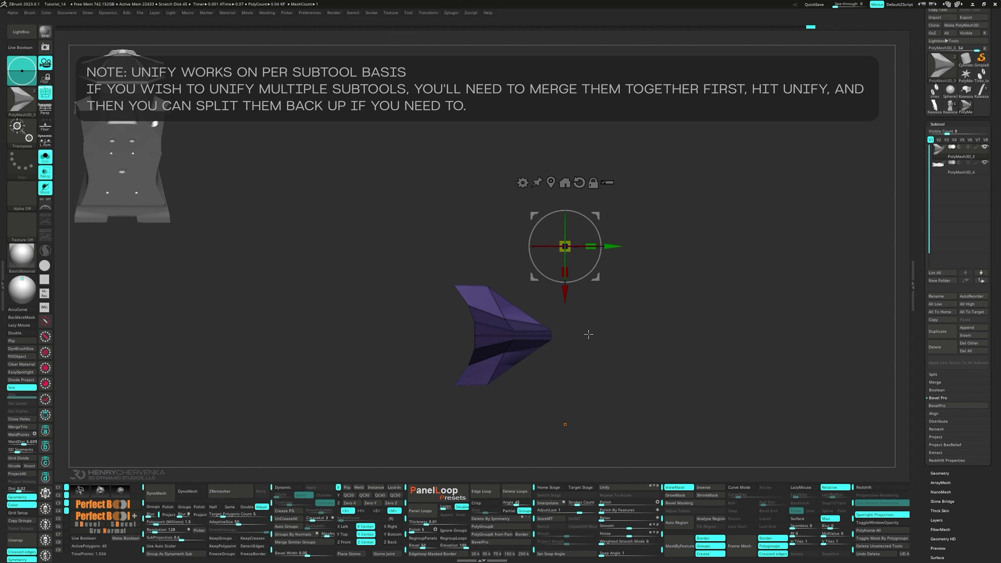
- In side view, mask the flared piece's wide end and shift the unmasked part of the outer flaps slightly upward and toward the narrow end
left_click_drag(588, 332, 583, 293, "shift")
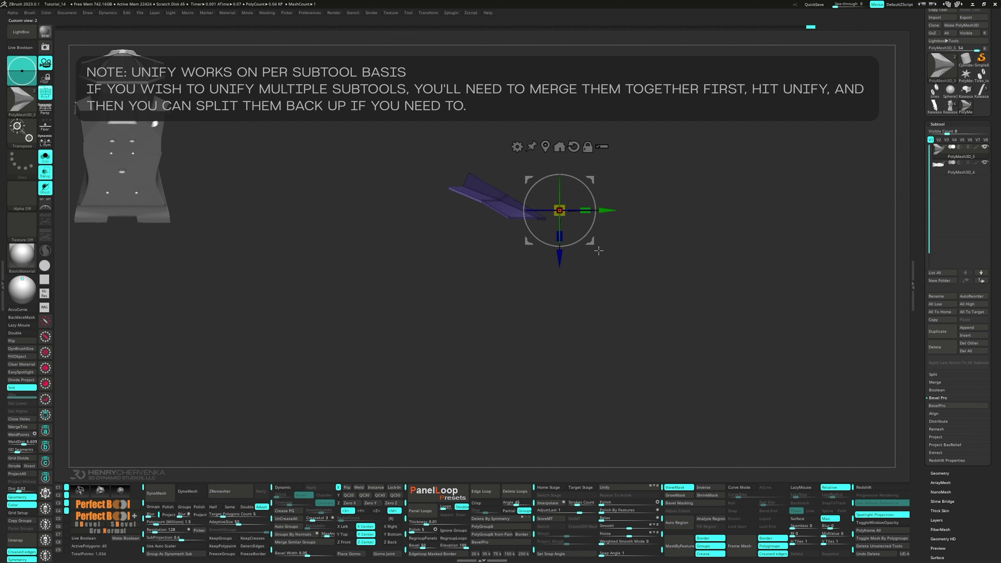
left_click_drag(419, 166, 491, 215, "ctrl")
left_click_drag(587, 241, 602, 235)
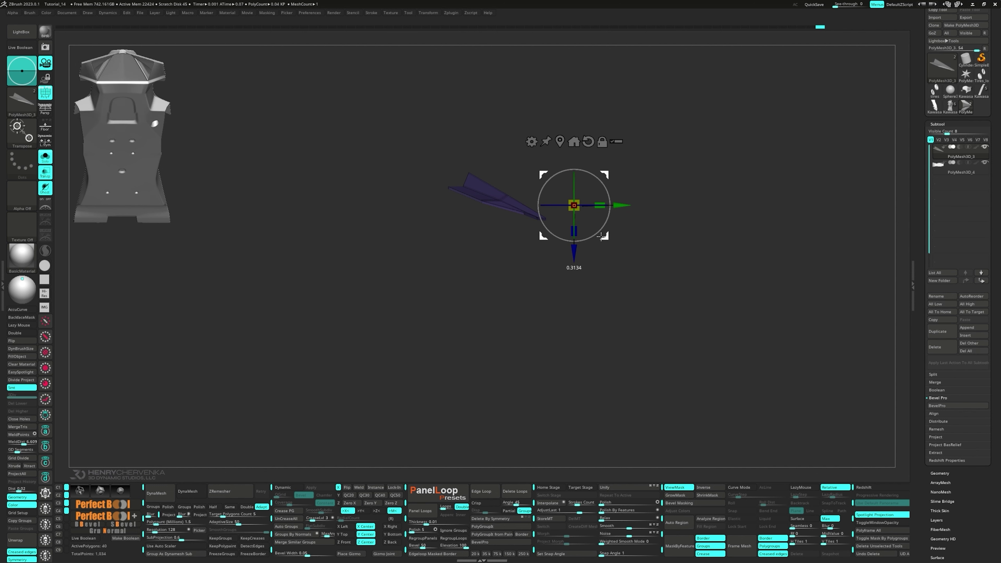
left_click_drag(503, 228, 492, 243)
key("2")
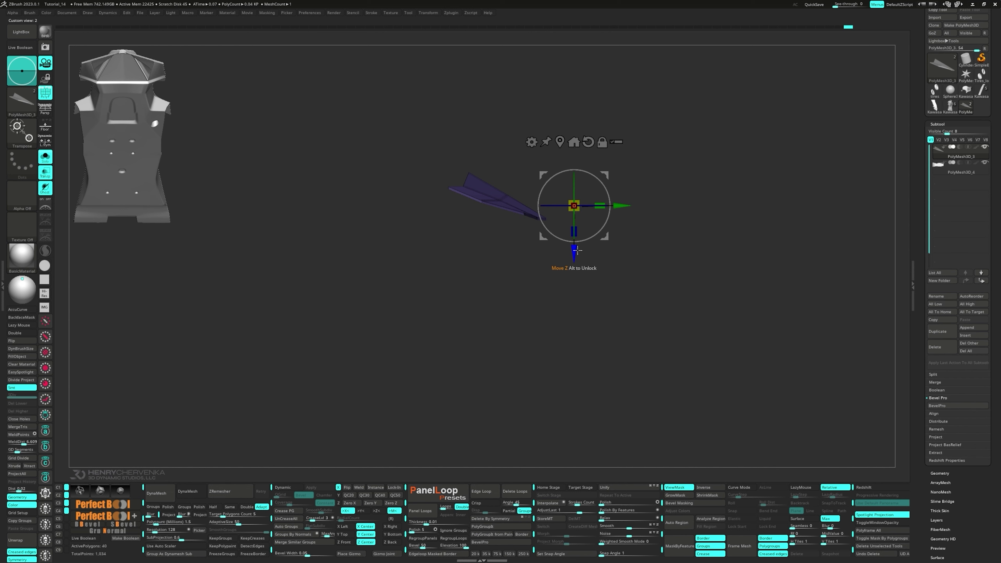
mouse_move(577, 251)
left_mouse_down()
mouse_move(508, 266)
mouse_move(579, 422)
mouse_move(565, 394)
mouse_move(515, 357)
left_mouse_up()
- Pull the unmasked outer flap edges symmetrically inward in top view and clear the mask
left_click(550, 349, "ctrl")
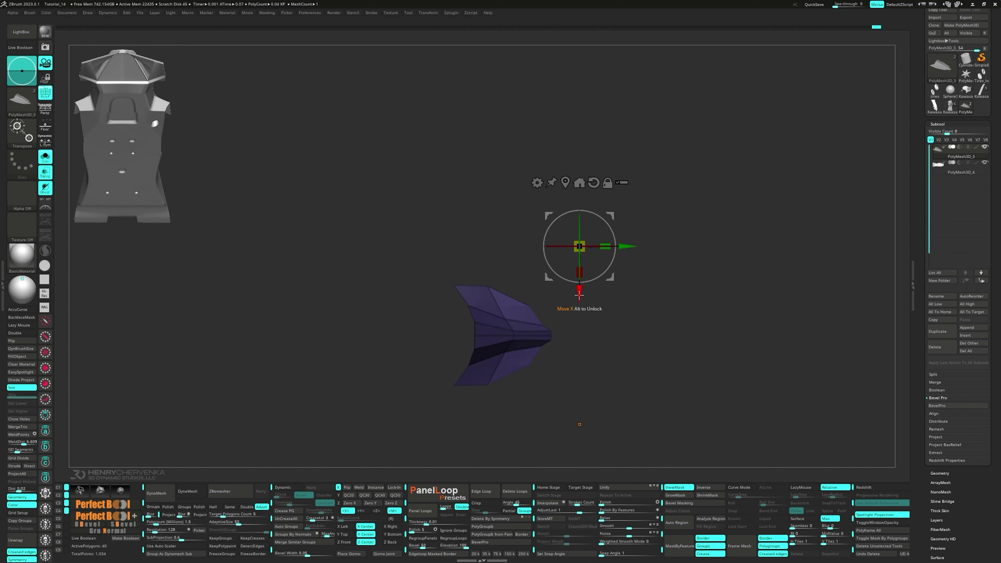
left_click_drag(579, 295, 577, 304)
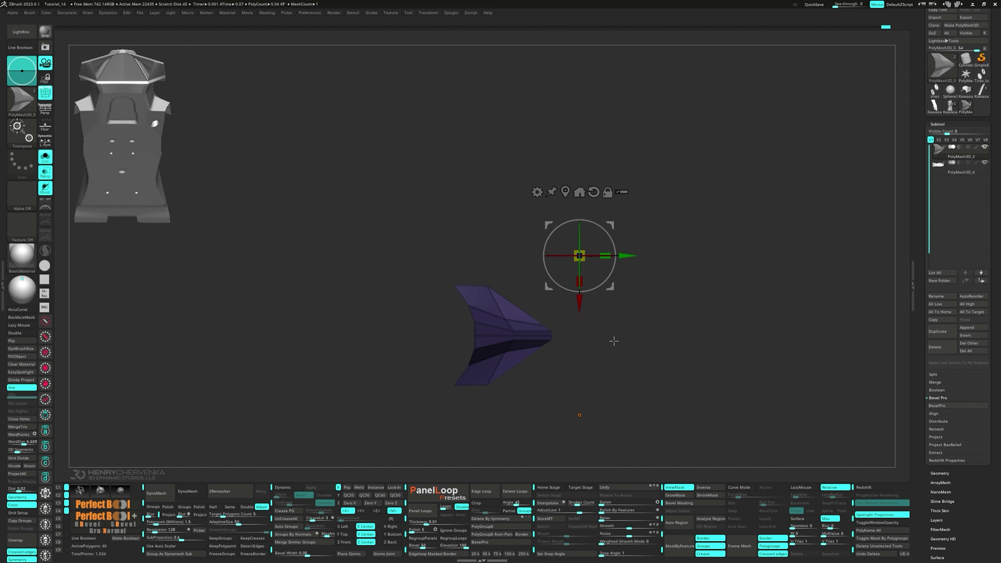
left_click_drag(614, 341, 773, 215, "shift")
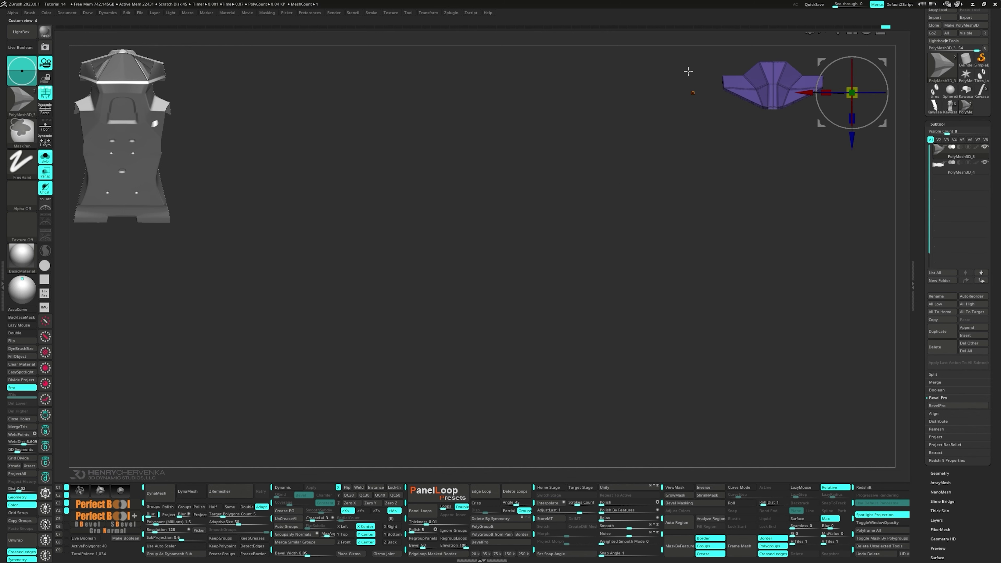
left_click_drag(806, 92, 805, 91)
left_click_drag(763, 154, 465, 187, "ctrl")
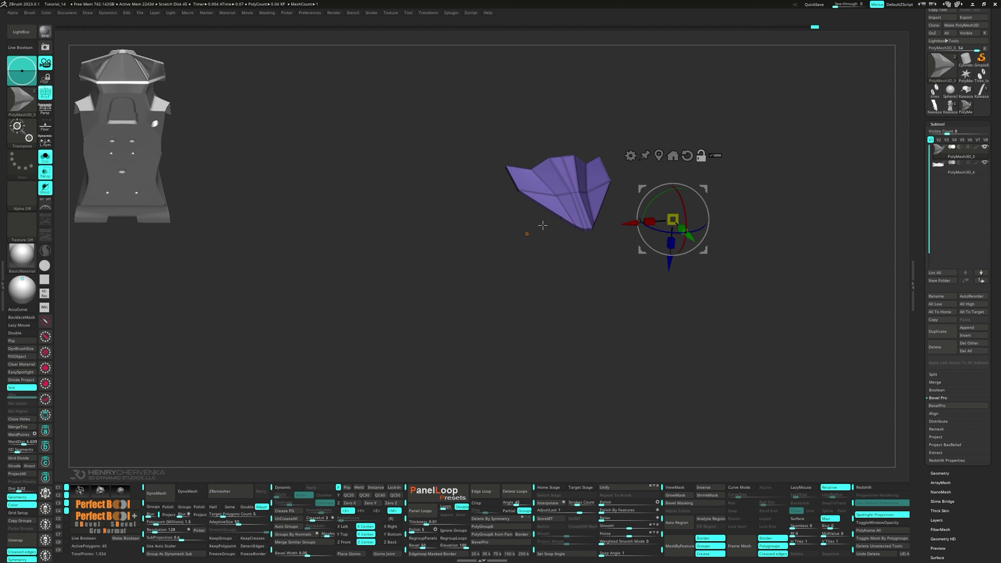
- Switch to ZModeler and turn on Dynamic Subdivision to preview the flared piece smoothed
key("q")
left_click_drag(557, 240, 562, 286, "alt")
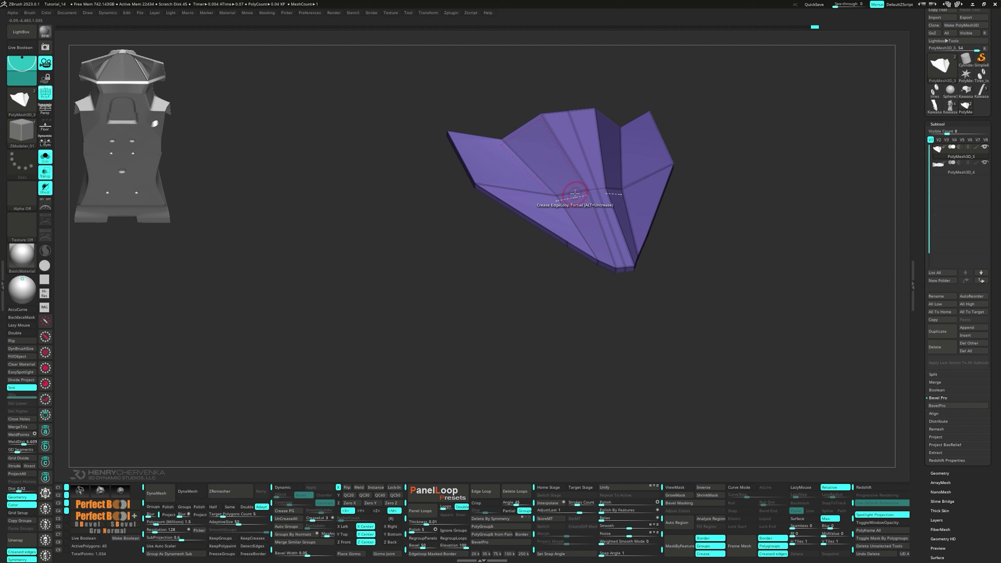
key("d")
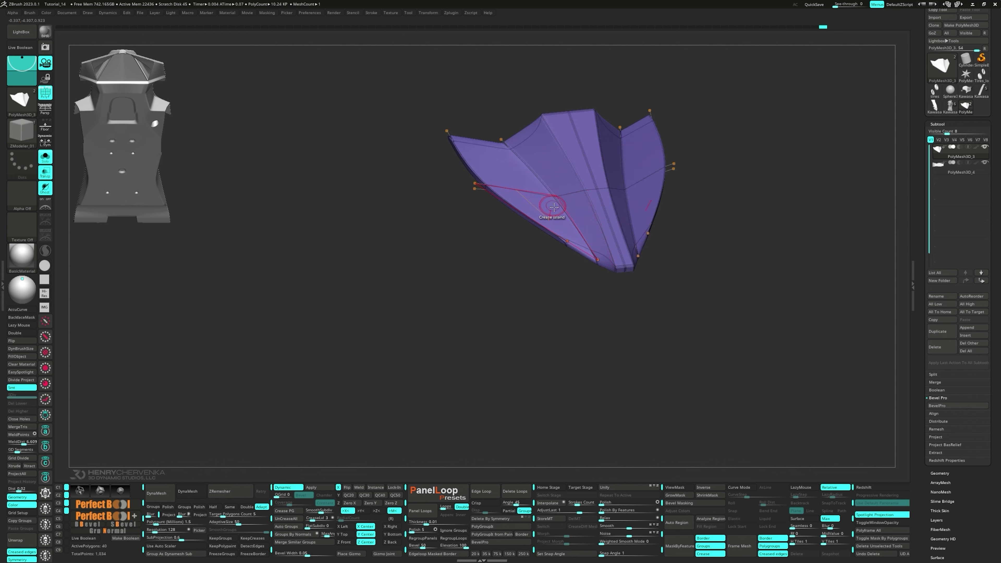
left_click_drag(512, 215, 550, 160)
- Mask the piece except the flaps' wide-end corners, slide those slightly lengthwise away from the narrow end, and clear the mask
key("shift+grave")
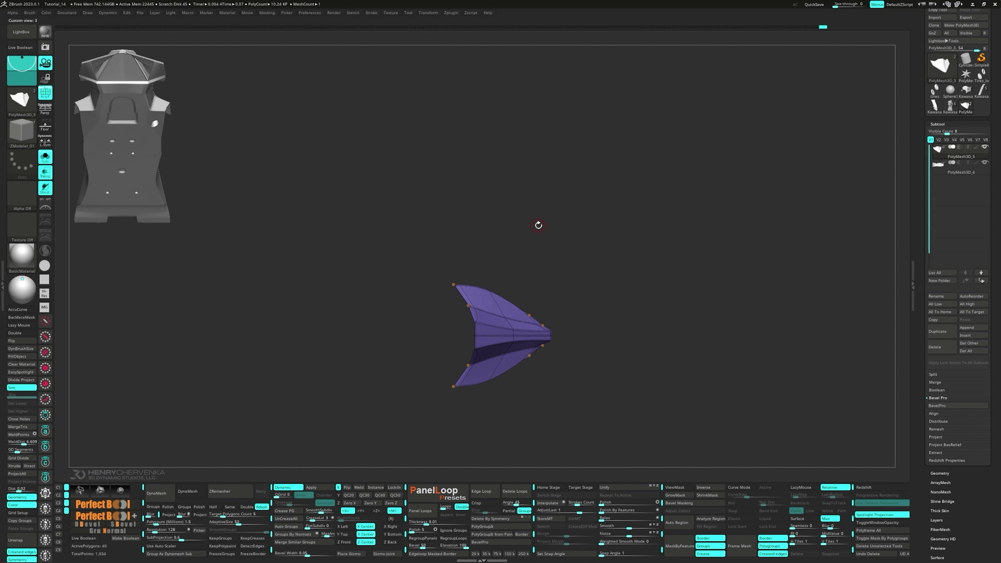
key("w")
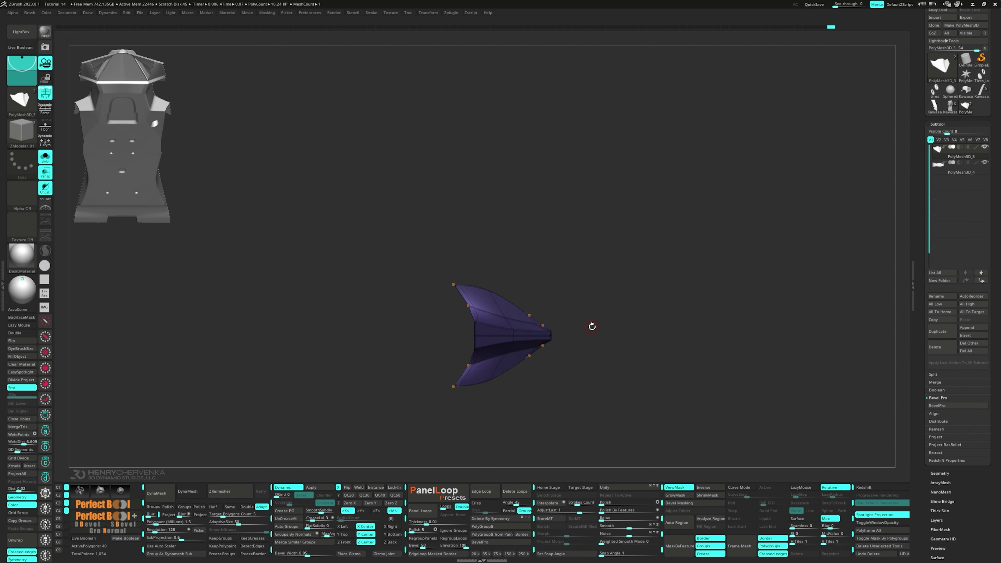
left_click_drag(635, 258, 629, 258)
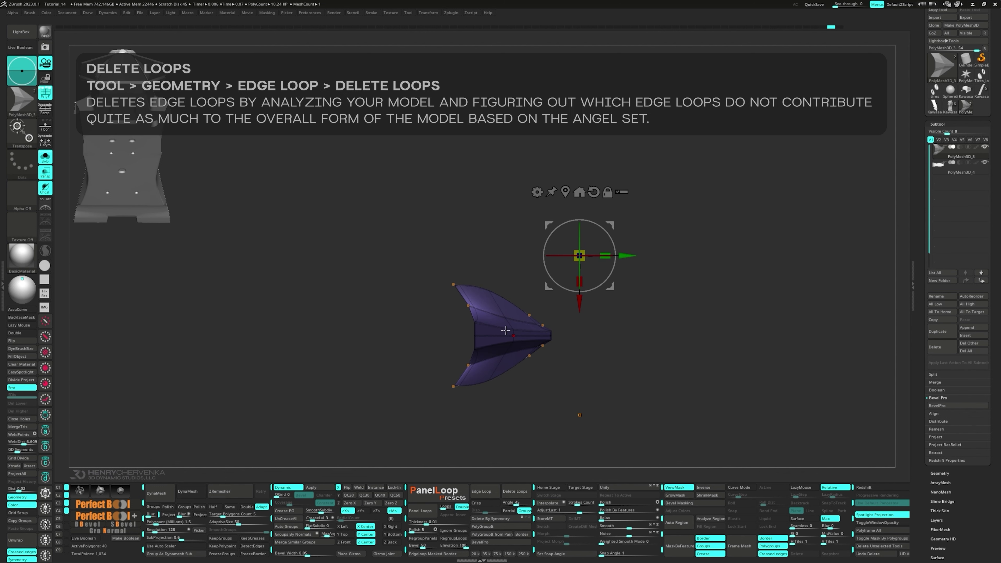
left_click_drag(441, 271, 477, 324, "ctrl+alt")
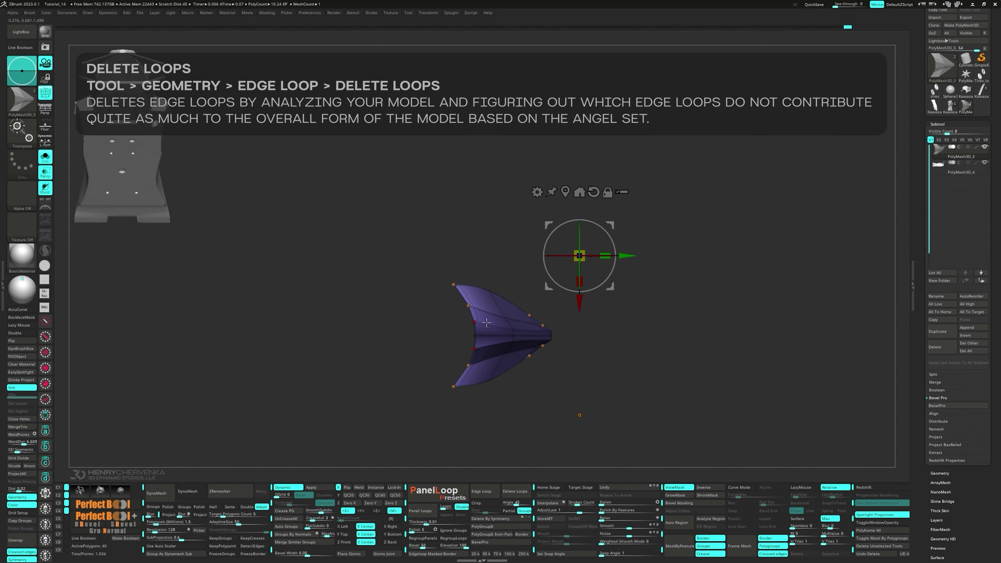
mouse_move(614, 287)
left_mouse_down()
mouse_move(579, 267)
mouse_move(598, 288)
left_mouse_up()
left_click_drag(583, 354, 593, 367, "ctrl")
mouse_move(512, 394)
left_mouse_down()
mouse_move(483, 236)
mouse_move(509, 194)
left_mouse_up()
left_click_drag(576, 355, 581, 331)
- Crease the short edges at the outer flap tips on the wide end with ZModeler
key("q")
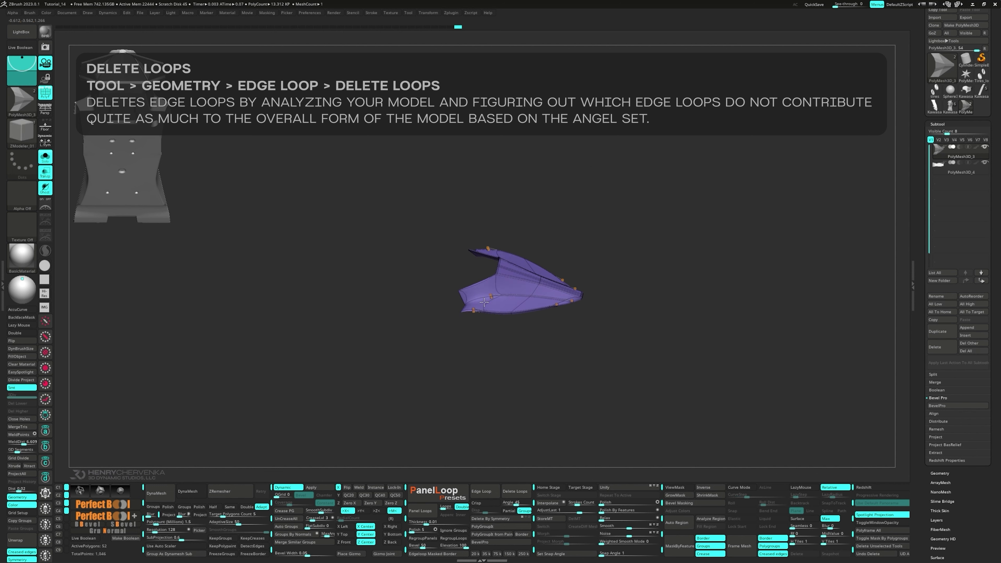
mouse_move(499, 328)
left_mouse_down()
mouse_move(513, 332)
mouse_move(475, 281)
left_mouse_up()
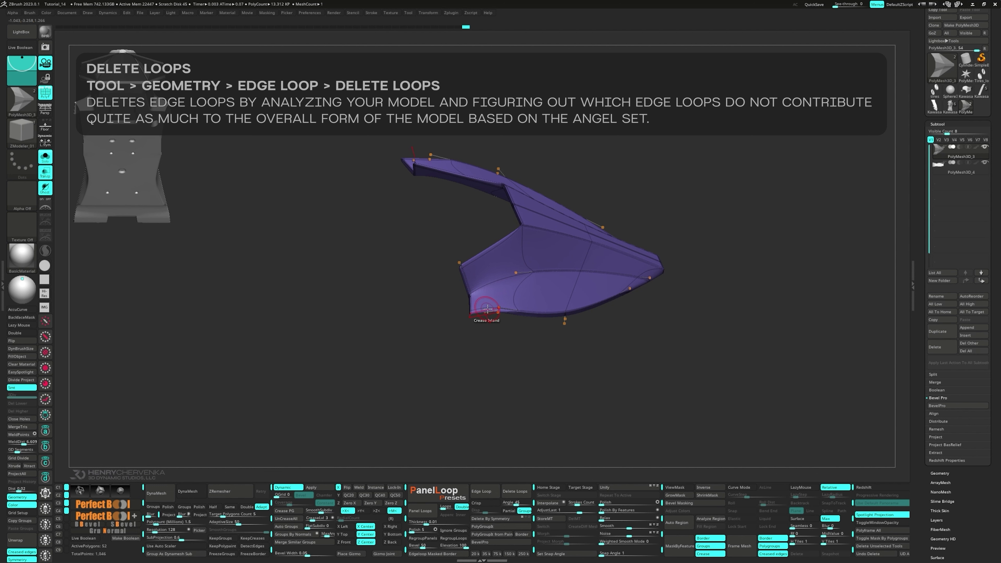
left_click_drag(510, 310, 498, 296)
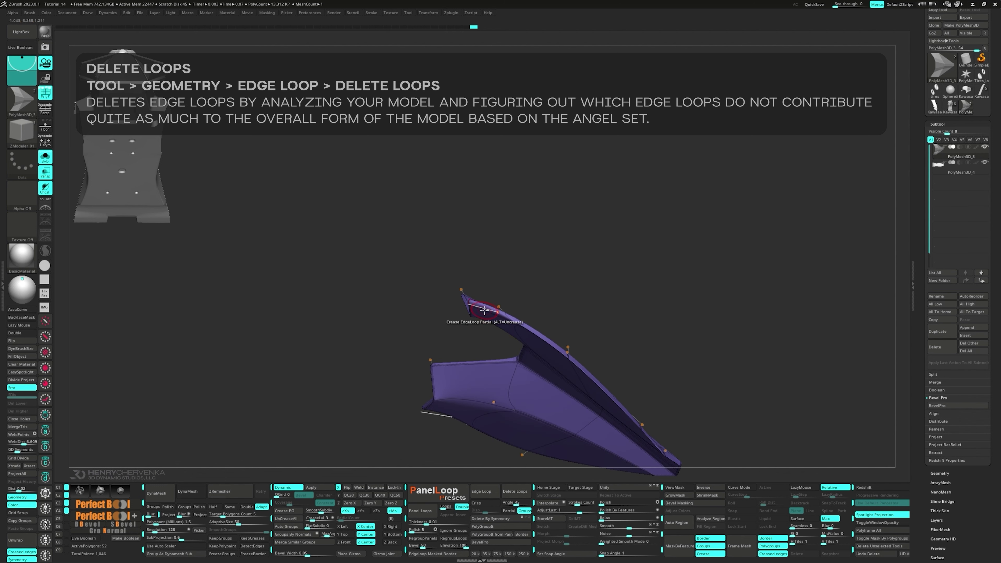
mouse_move(484, 310)
right_mouse_down()
mouse_move(511, 306)
mouse_move(490, 316)
mouse_move(507, 272)
mouse_move(501, 305)
right_mouse_up()
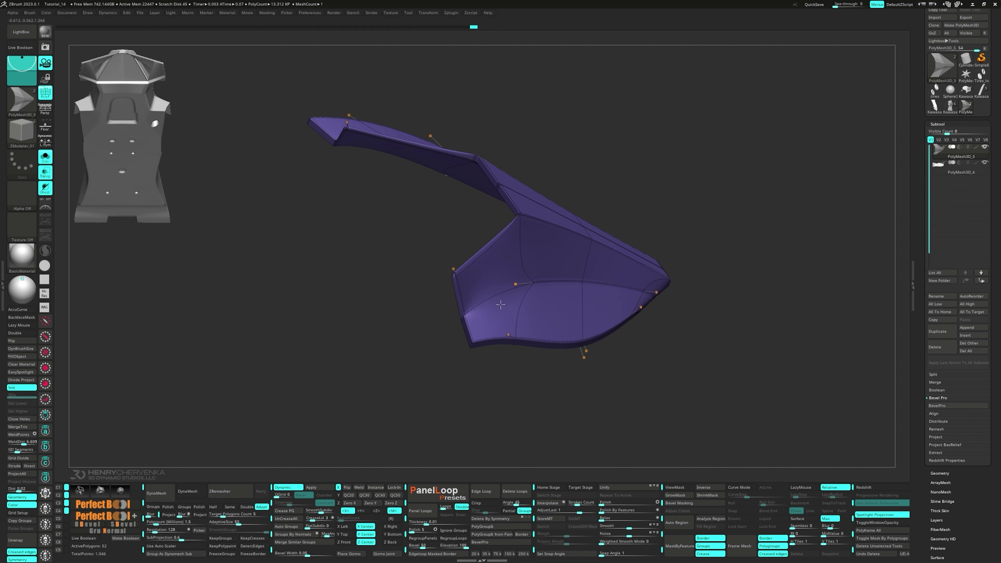
left_click_drag(500, 305, 400, 226)
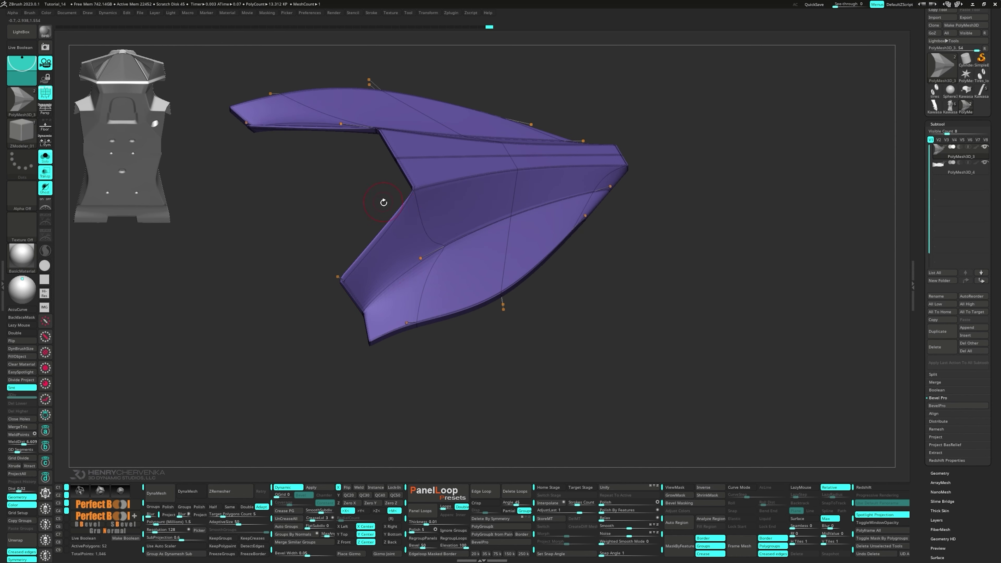
- Toggle the smoothing preview to compare shapes, and crease the ridges between the inner and outer flaps with a partial edge loop
key("shift+d")
left_click_drag(364, 248, 409, 269)
key("shift+d")
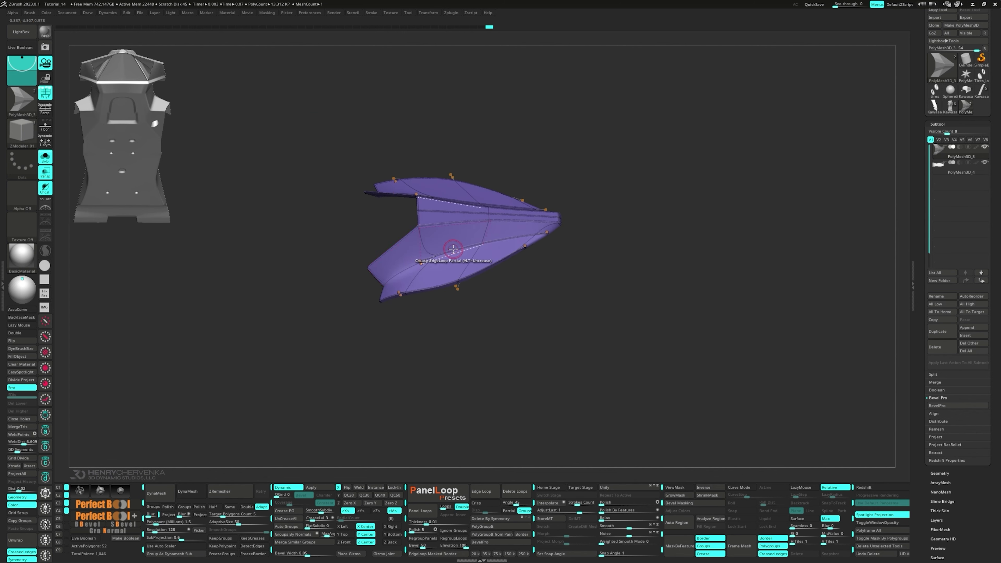
right_click_drag(455, 248, 496, 197)
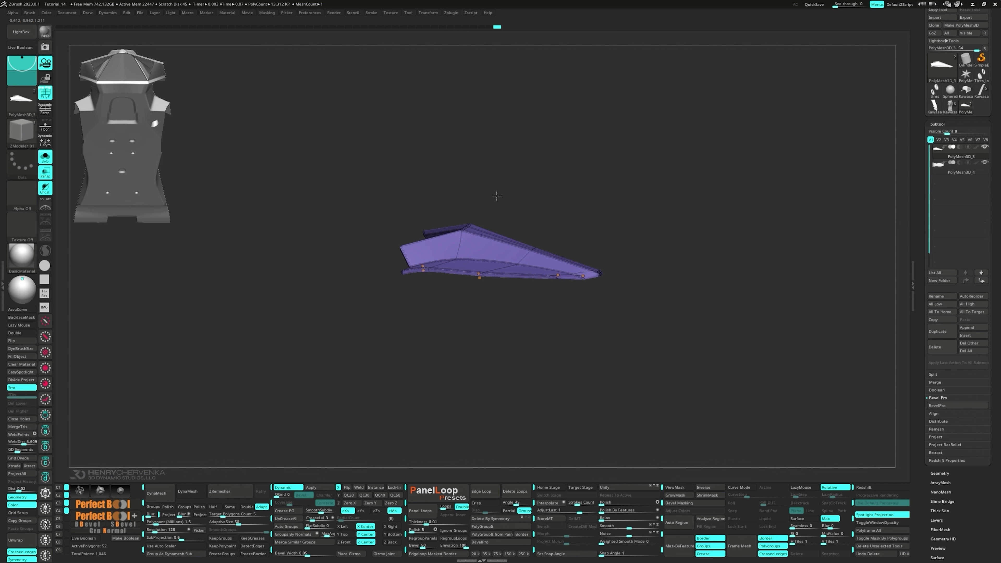
right_click_drag(414, 284, 432, 305)
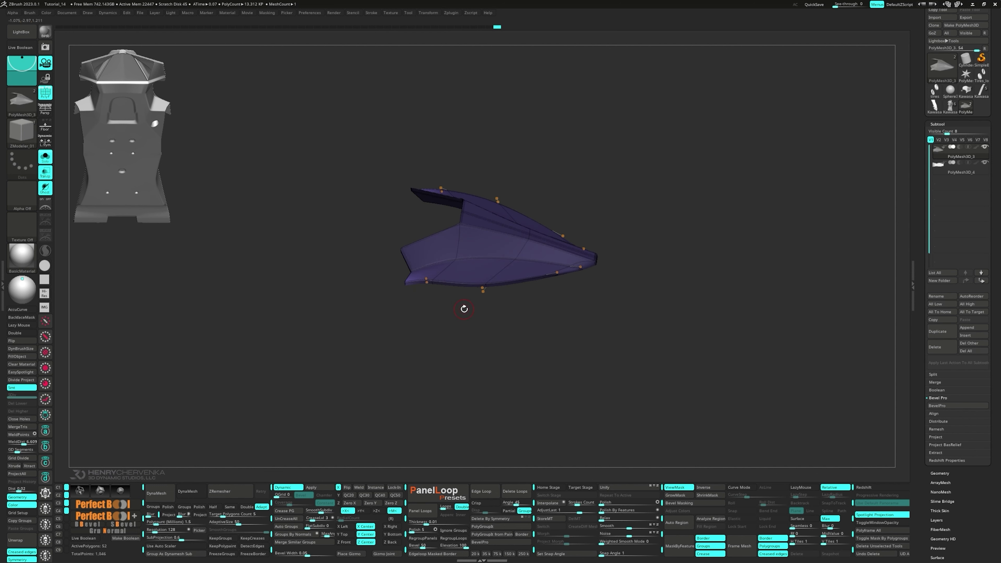
- Nudge the flared piece's geometry slightly downward along Z in side view
key("shift+2")
key("w")
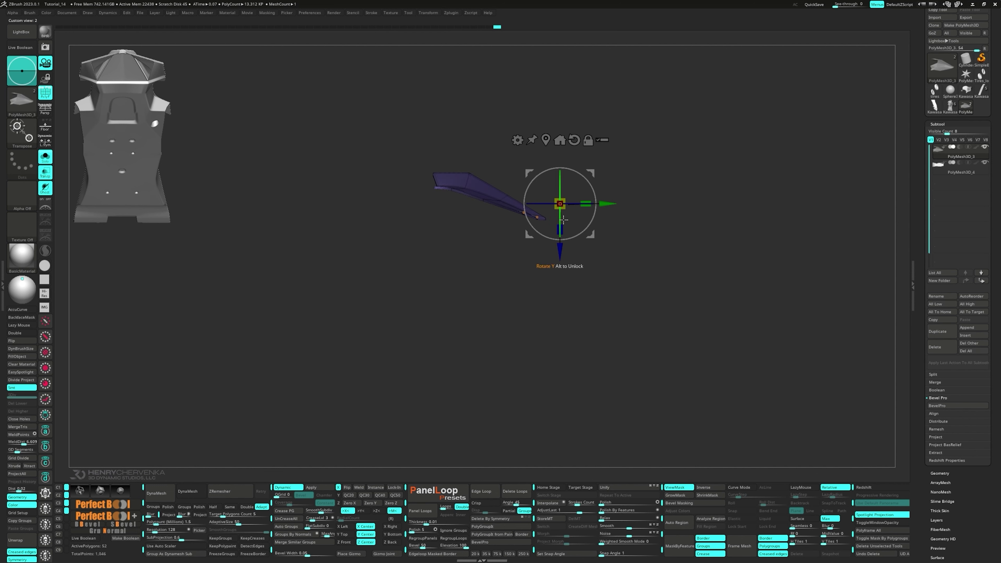
left_click_drag(560, 255, 560, 259)
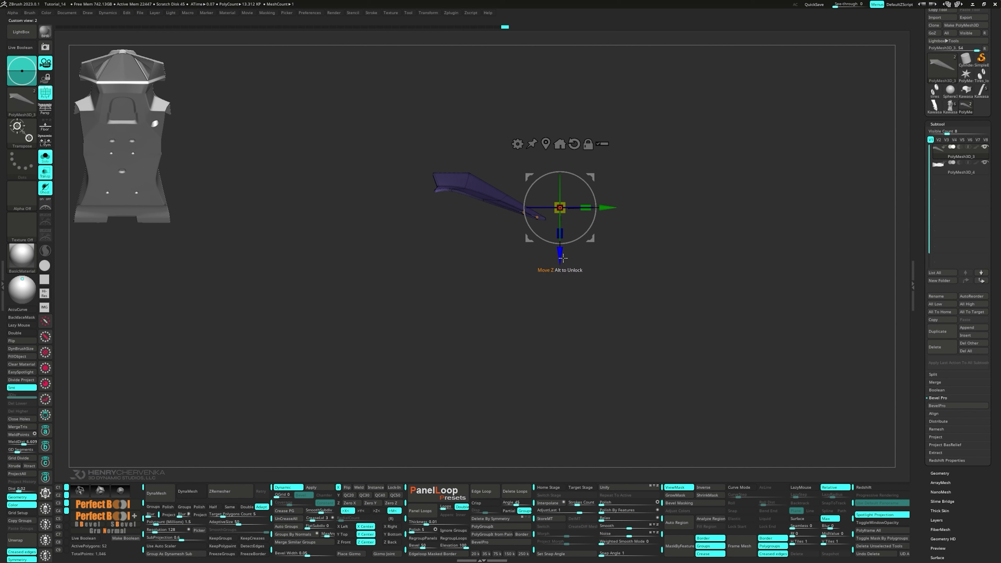
right_click_drag(515, 248, 516, 250)
mouse_move(515, 252)
left_mouse_down()
mouse_move(508, 264)
mouse_move(485, 264)
mouse_move(488, 290)
mouse_move(459, 296)
mouse_move(457, 276)
left_mouse_up()
- With Dynamic Subdivision off, change the ZModeler point action and sharpen the flaps' outer middle corner points, and restore the smoothing preview
key("shift+d")
key("q")
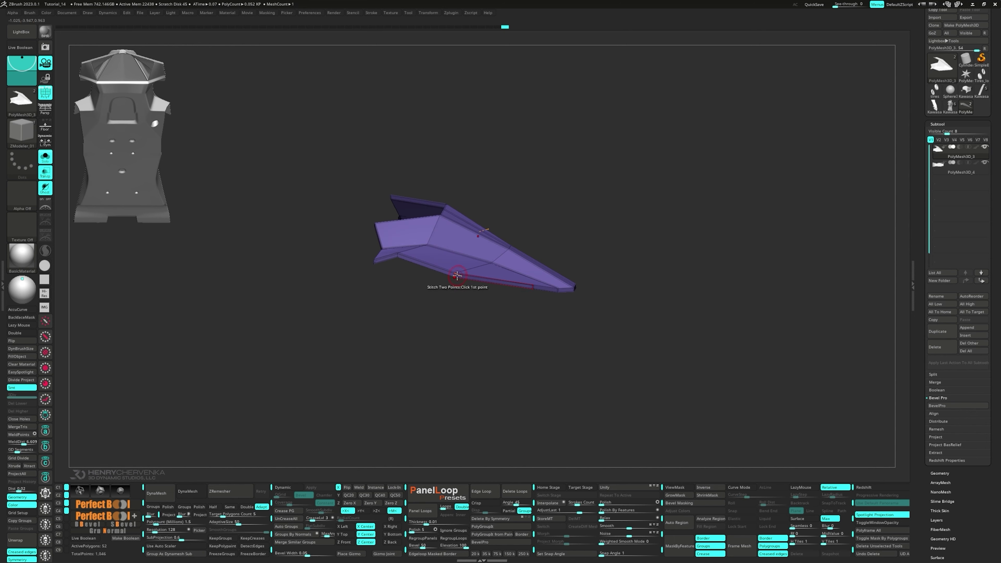
key("space")
left_click(392, 374)
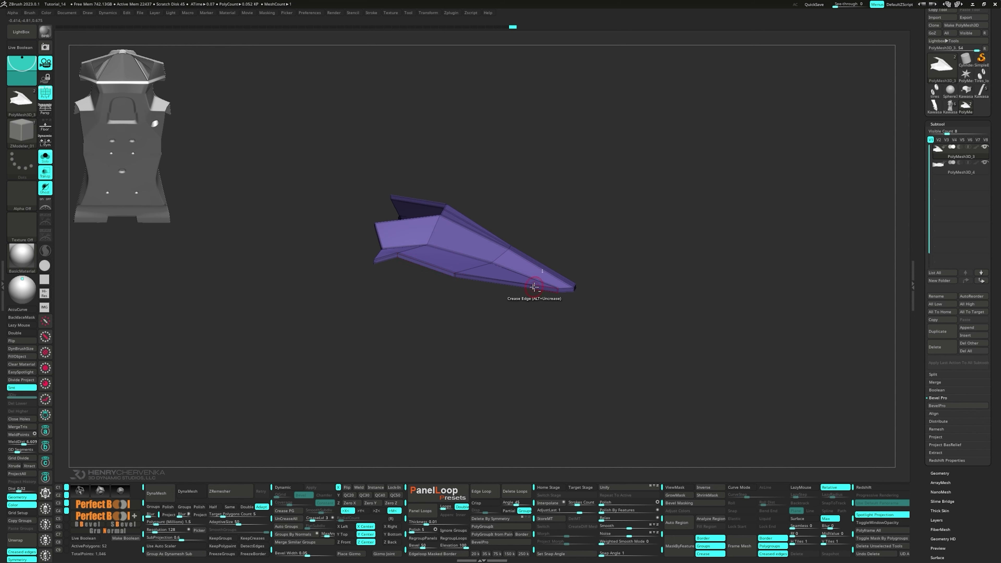
key("d")
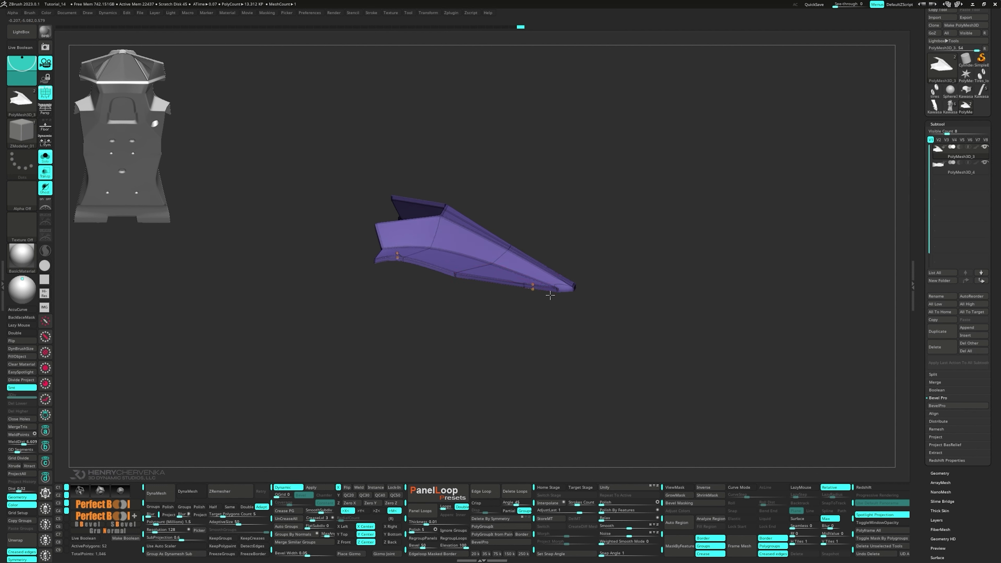
- Crease the short edges around the flared piece's narrow tip
mouse_move(550, 295)
left_mouse_down()
mouse_move(551, 273)
mouse_move(555, 298)
left_mouse_up()
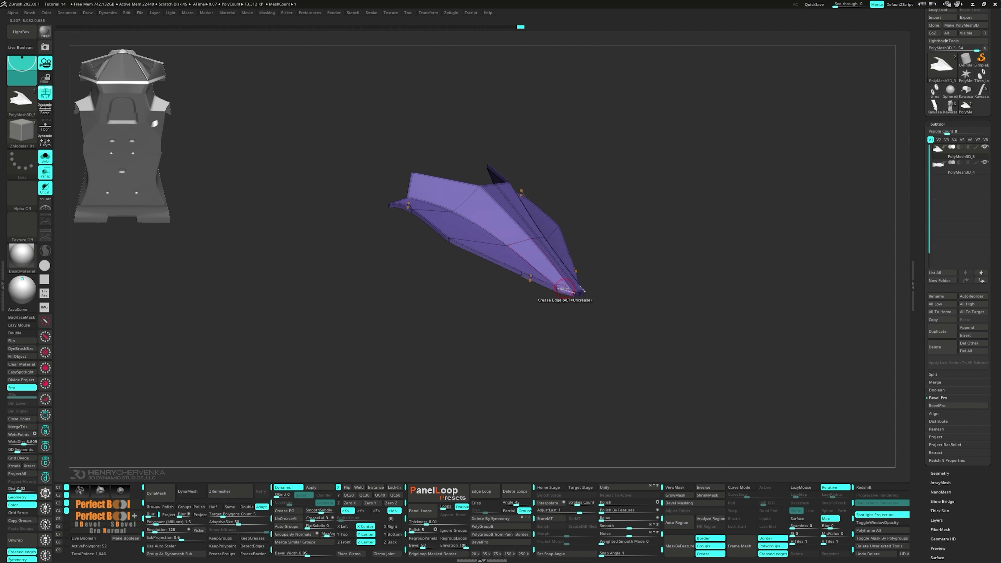
left_click_drag(576, 284, 582, 296, "alt")
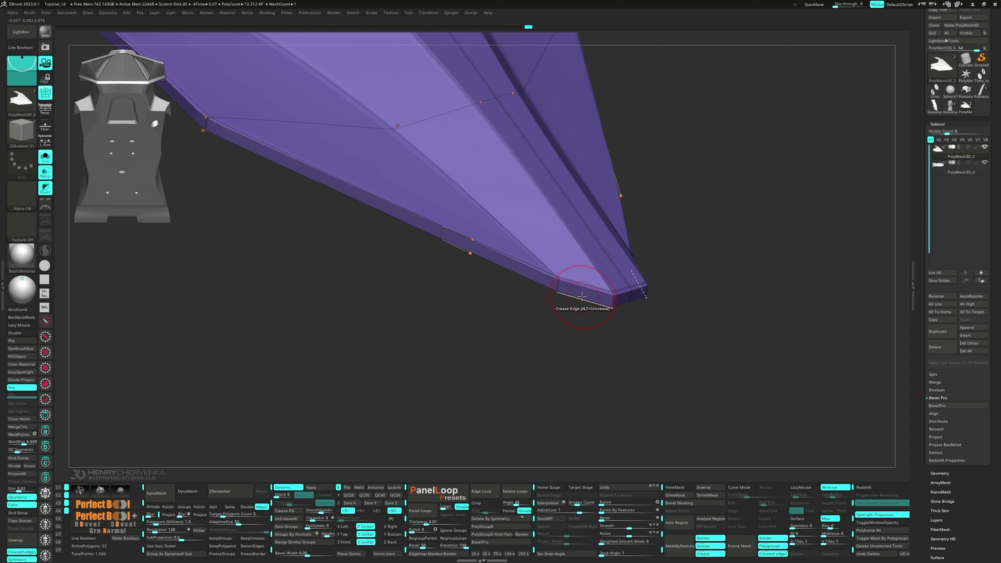
scroll(572, 291, "down", 5)
- Snap the transform gizmo to the narrow tip's end, shift the end slightly outward along Y, and clear the mask
mouse_move(579, 287)
right_mouse_down()
mouse_move(574, 338)
mouse_move(583, 293)
mouse_move(593, 317)
right_mouse_up()
left_click(593, 316, "ctrl")
key("w")
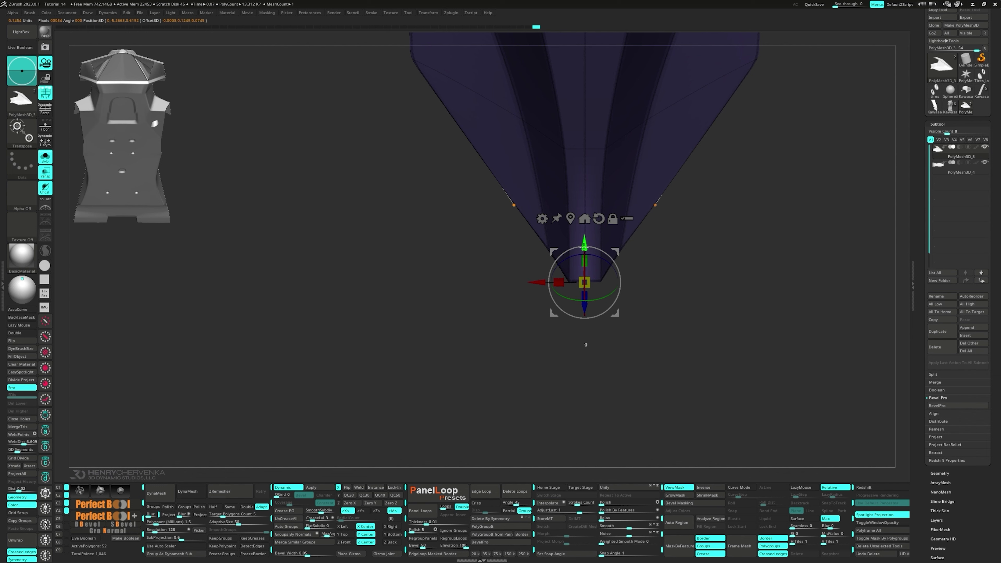
left_click_drag(584, 247, 584, 254)
left_click_drag(632, 313, 675, 331, "ctrl")
right_click_drag(675, 331, 634, 303)
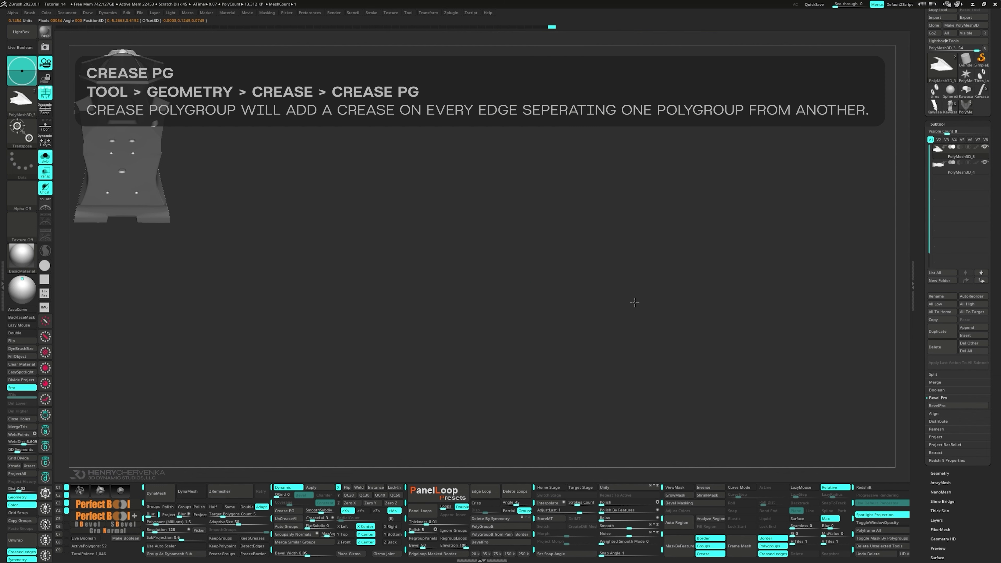
- Place the gizmo on the wide end's central edge, shift that edge slightly outward along Y, and clear the mask
key("f")
left_click(463, 139, "ctrl")
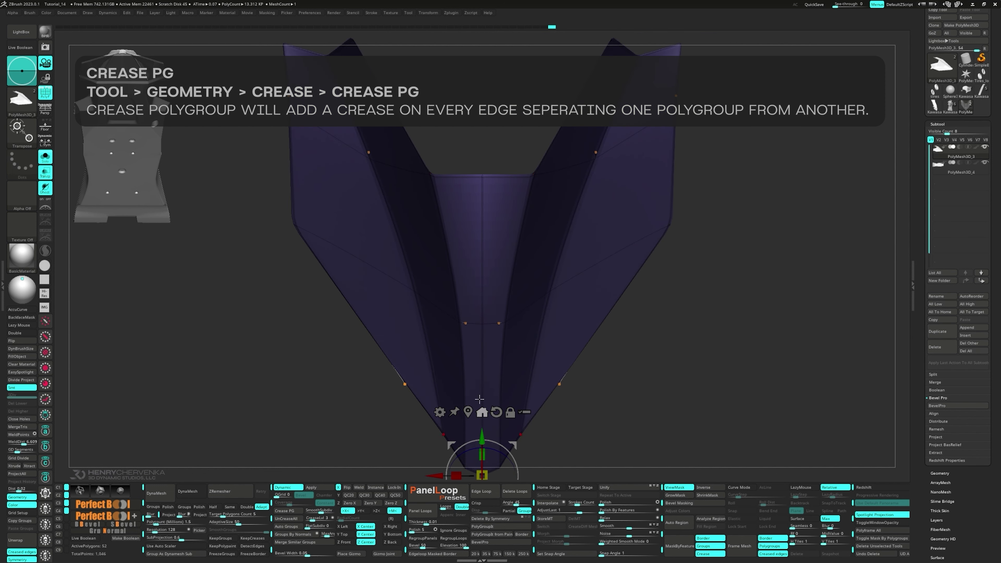
left_click(480, 180)
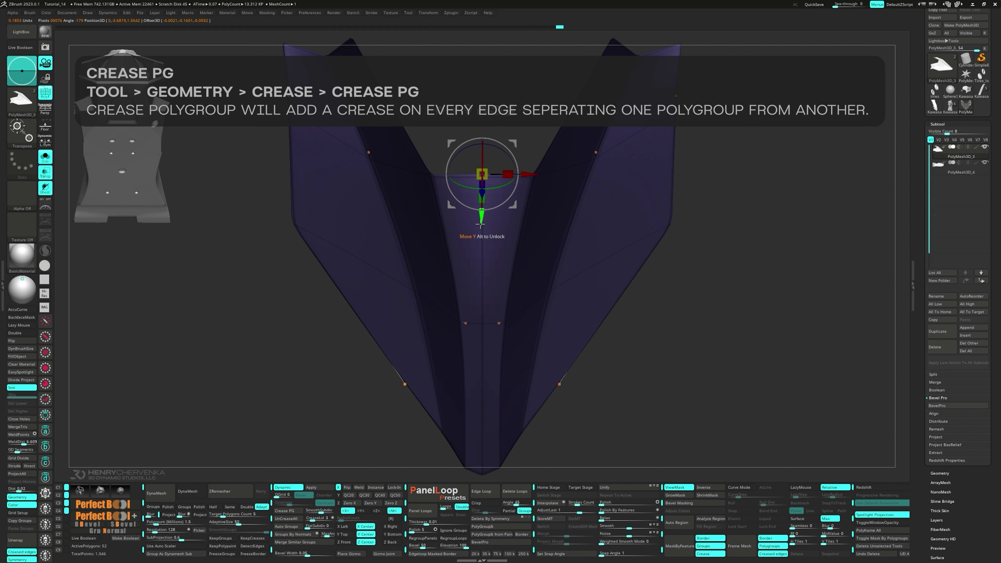
left_click_drag(482, 218, 483, 207)
left_click_drag(595, 294, 625, 315, "ctrl")
- Realign the transform gizmo in the side view and lower the flared piece's wide-end flap corners slightly along Z
key("q")
right_click_drag(476, 85, 494, 230, "alt")
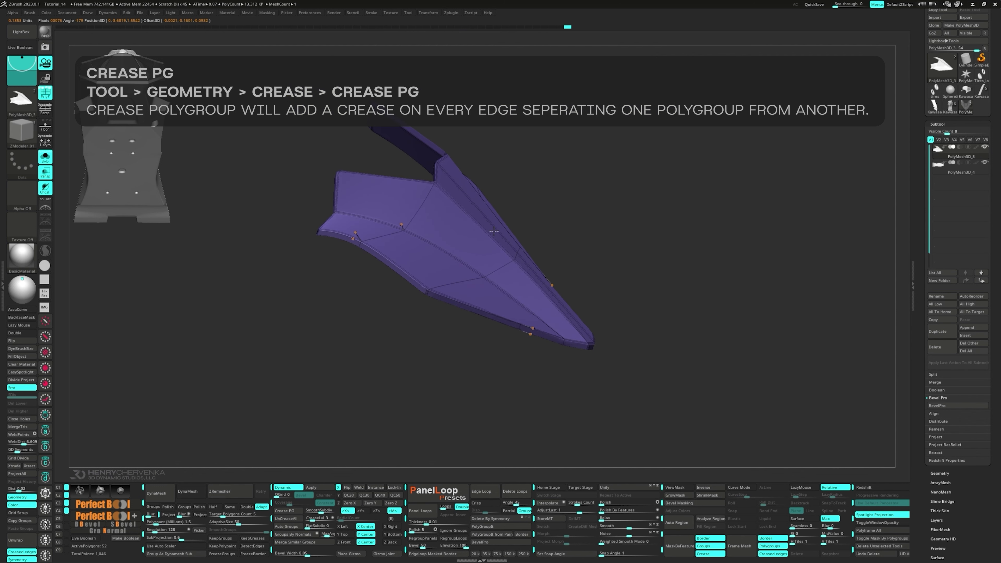
key("shift+z")
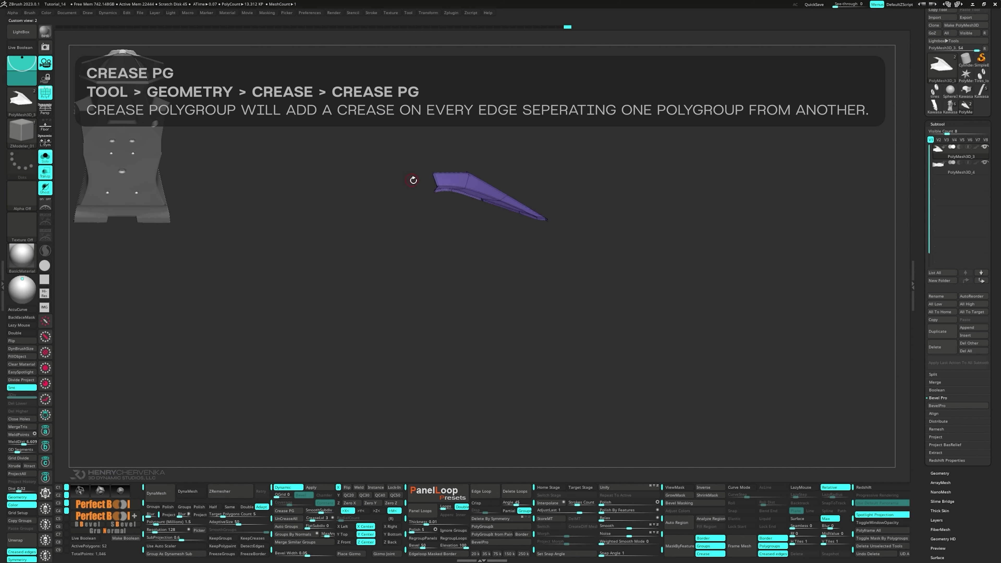
key("w")
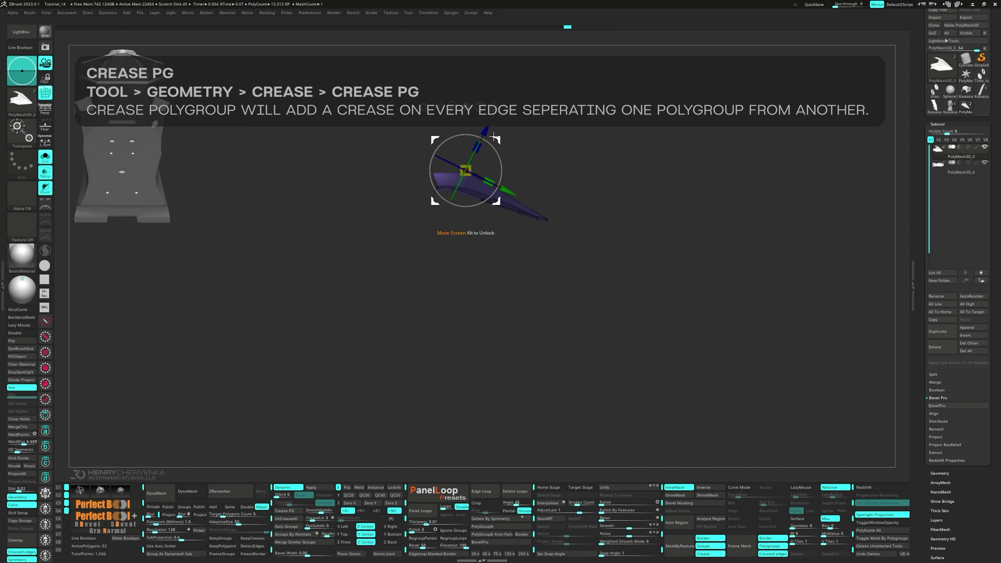
left_click(495, 138)
left_click_drag(469, 223, 481, 242)
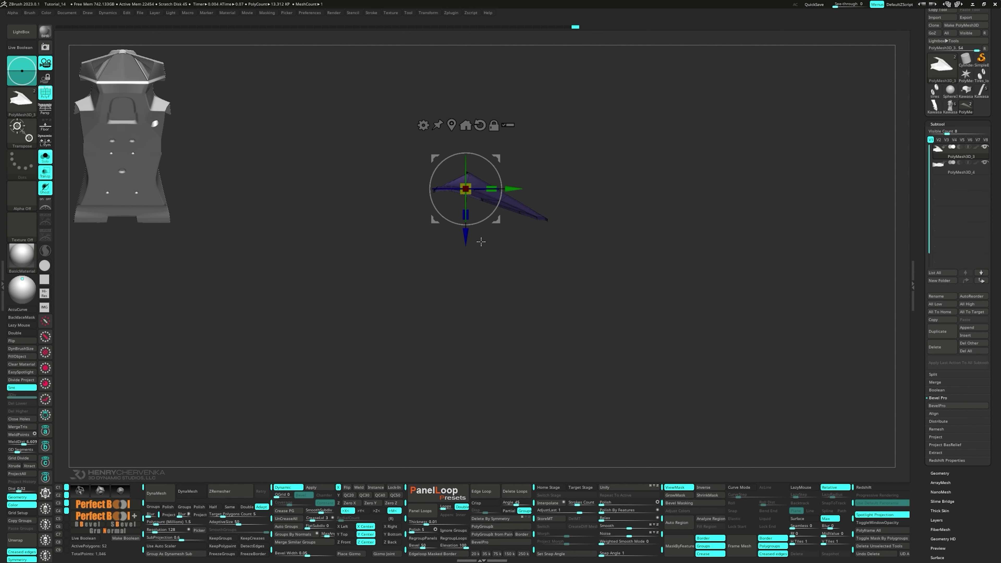
- Nudge the flared piece's wide-end flap corners slightly along Y with the transform gizmo
key("3")
left_click_drag(519, 335, 514, 335)
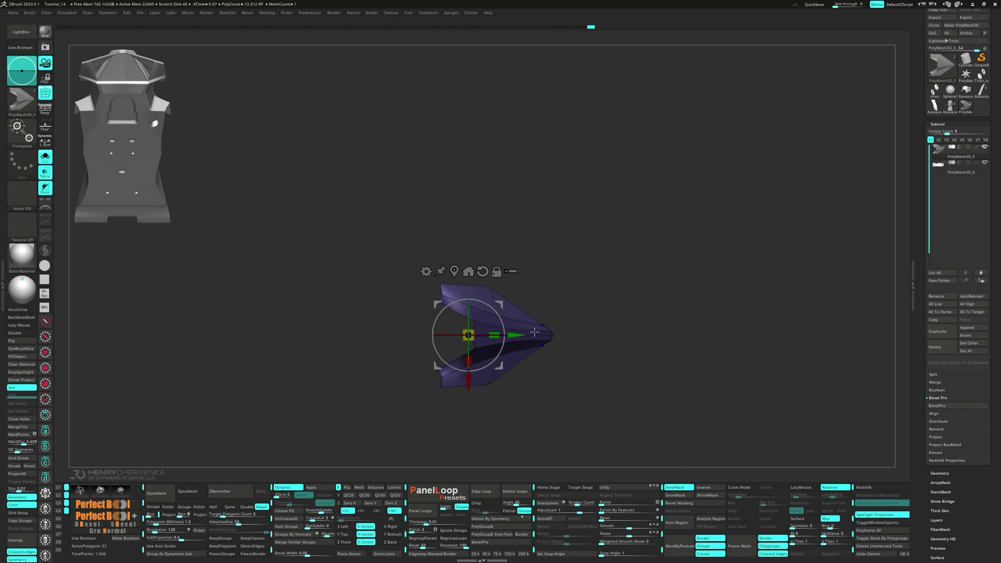
key("2")
mouse_move(556, 289)
left_mouse_down()
mouse_move(543, 273)
mouse_move(572, 315)
mouse_move(550, 316)
mouse_move(503, 253)
mouse_move(519, 298)
mouse_move(476, 194)
left_mouse_up()
key("q")
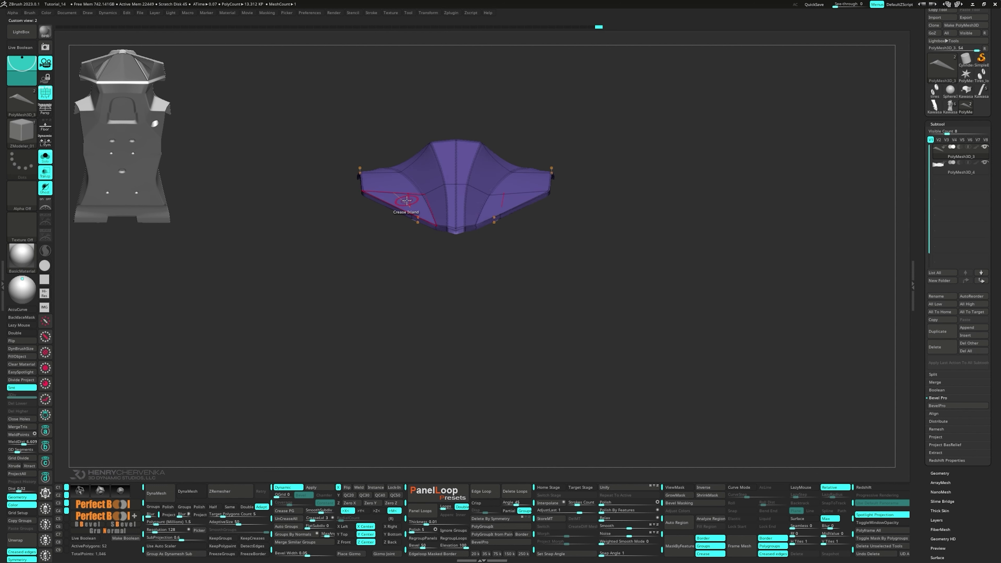
- Mask the outer flaps of the flared piece, invert the mask, and adjust the flaps' height slightly along Z
right_click_drag(409, 179, 408, 168)
left_click_drag(350, 155, 439, 219, "ctrl")
left_click(524, 307, "ctrl")
mouse_move(523, 307)
left_mouse_down()
mouse_move(531, 277)
mouse_move(538, 281)
left_mouse_up()
key("w")
left_click_drag(482, 212, 479, 217)
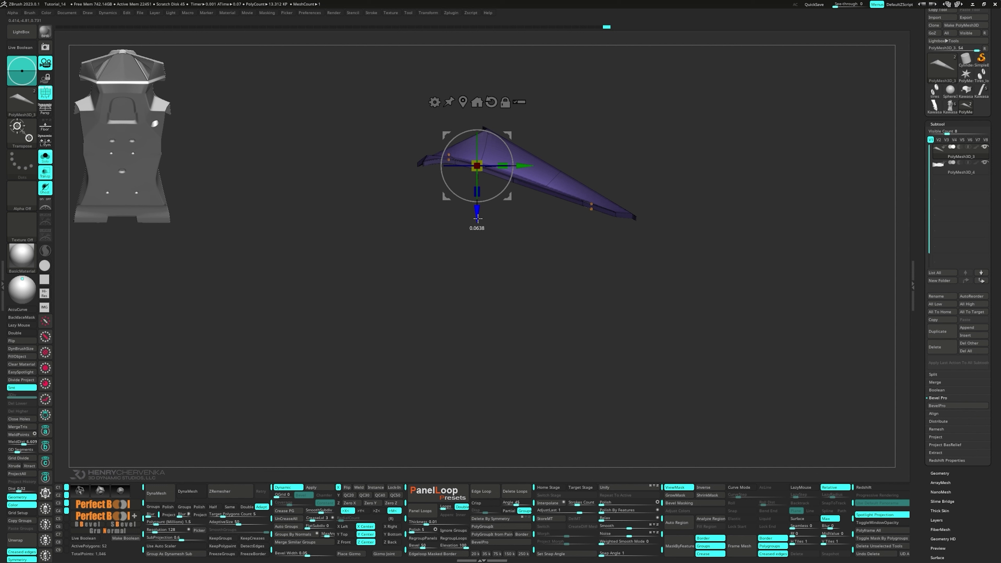
left_click_drag(477, 218, 463, 236)
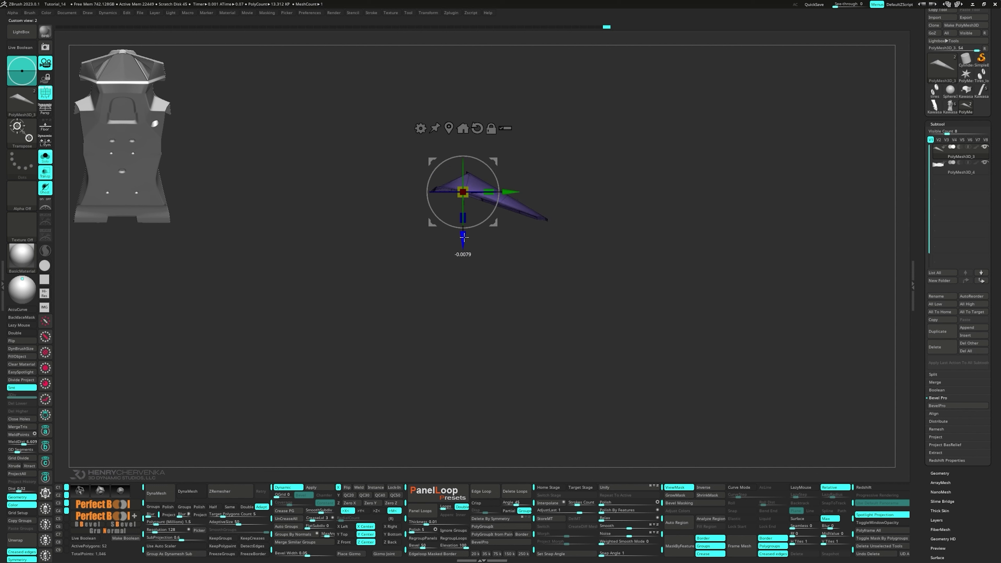
key("q")
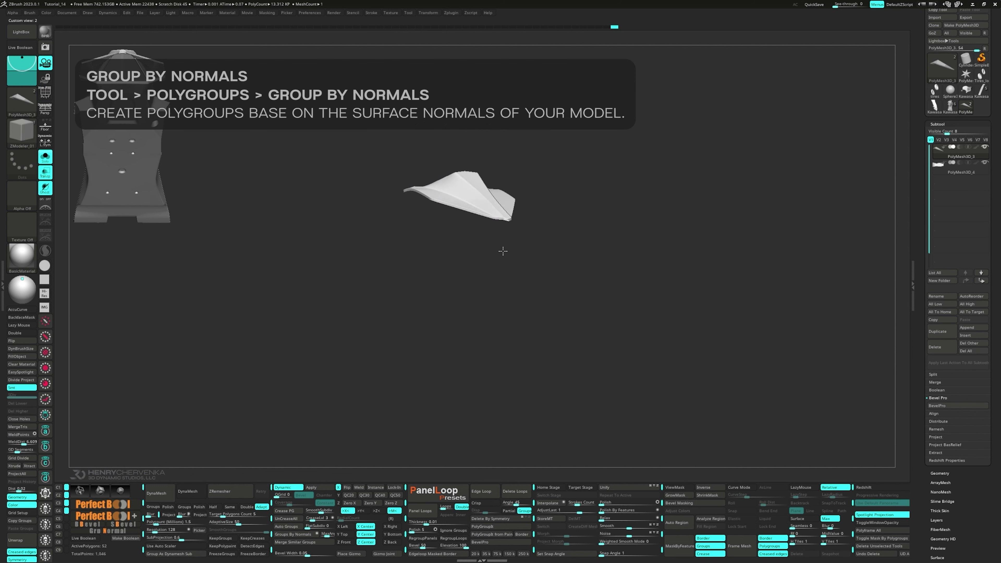
- Frame the flared piece and fine-tune the flaps' height once more along Z
mouse_move(461, 279)
right_mouse_down()
mouse_move(447, 218)
mouse_move(405, 162)
mouse_move(392, 168)
mouse_move(439, 210)
mouse_move(439, 249)
right_mouse_up()
key("shift+f")
key("f")
key("ctrl+a")
key("w")
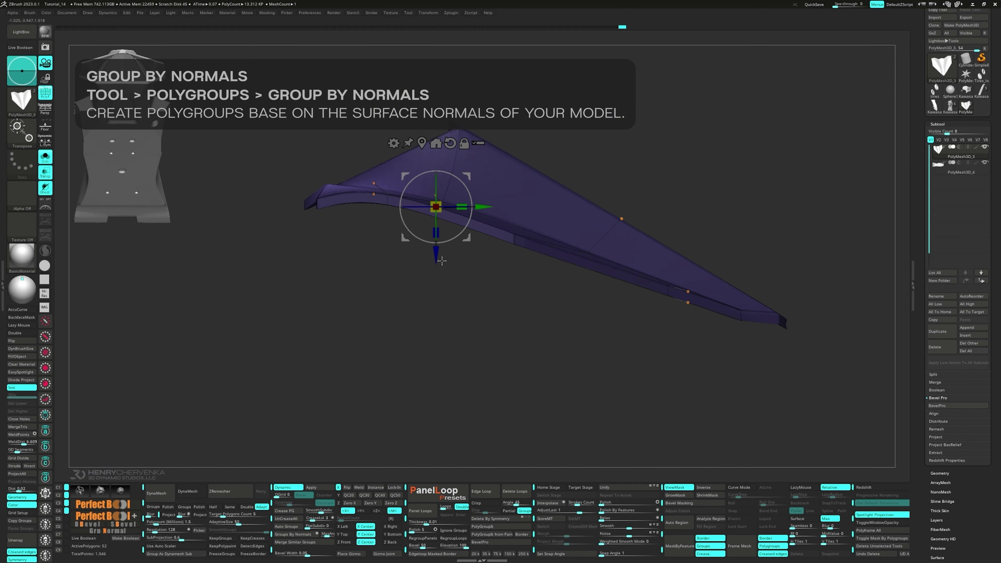
mouse_move(437, 255)
left_mouse_down()
mouse_move(436, 269)
mouse_move(516, 311)
mouse_move(519, 342)
left_mouse_up()
key("q")
- Mask the wide end's central edges with ZModeler's Mask edge action and invert the mask
mouse_move(521, 293)
right_mouse_down()
mouse_move(487, 194)
mouse_move(497, 274)
right_mouse_up()
key("space")
left_click(460, 212)
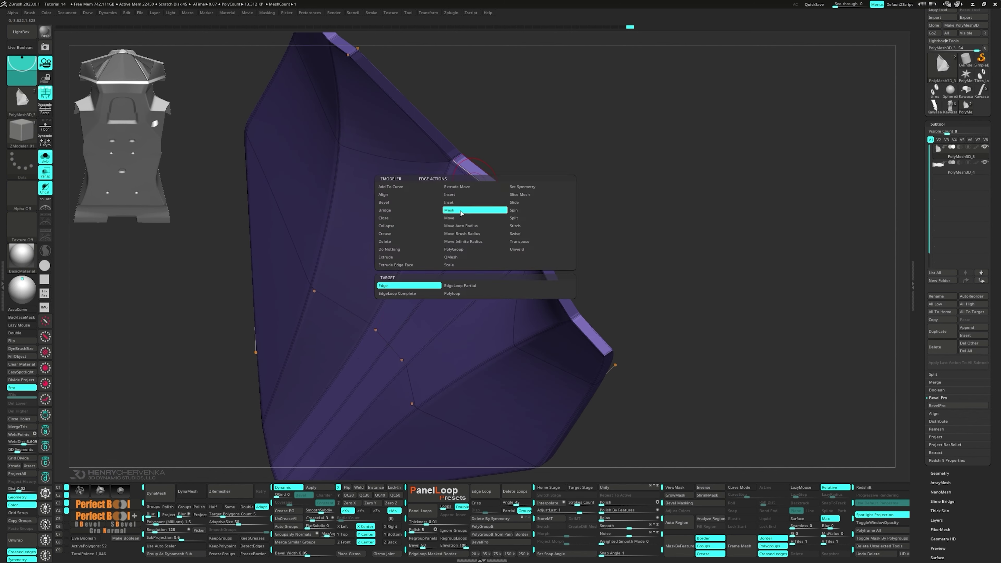
left_click(481, 181)
right_click_drag(426, 141, 500, 295, "alt")
left_click(458, 215)
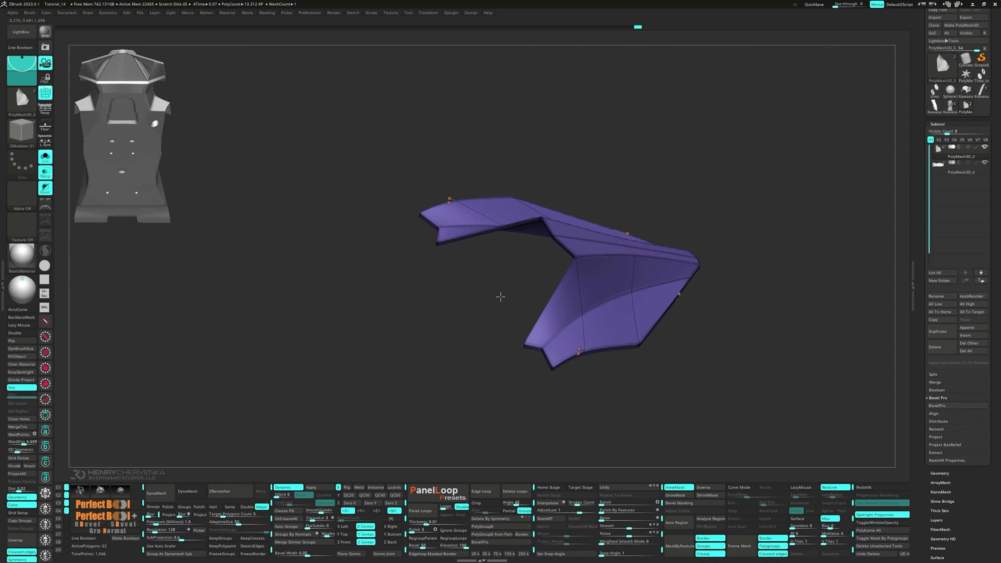
left_click_drag(500, 295, 499, 297, "ctrl")
- Shift the wide end's central edges slightly outward along Y, recenter the gizmo, and clear the mask
right_click_drag(500, 296, 503, 300, "shift")
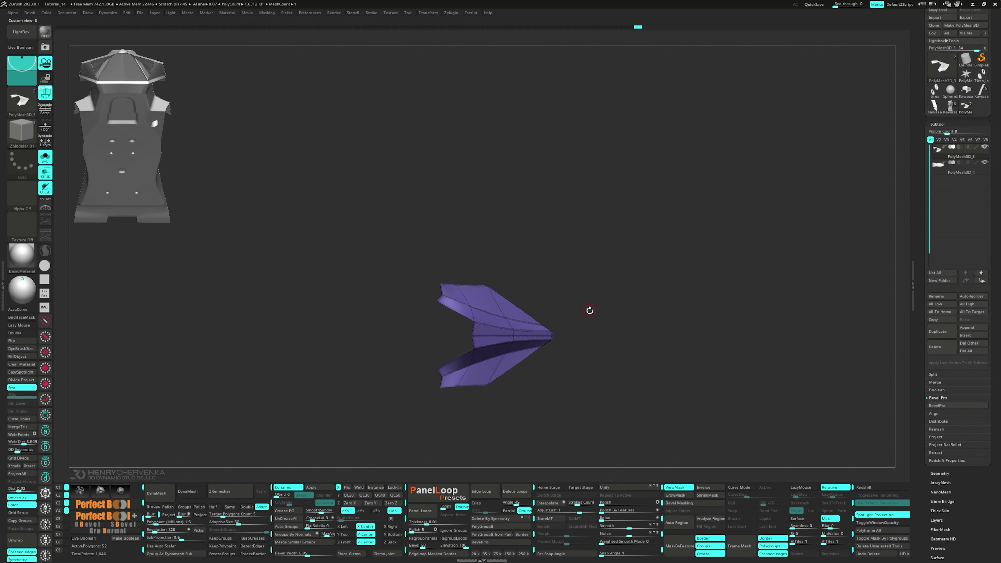
key("w")
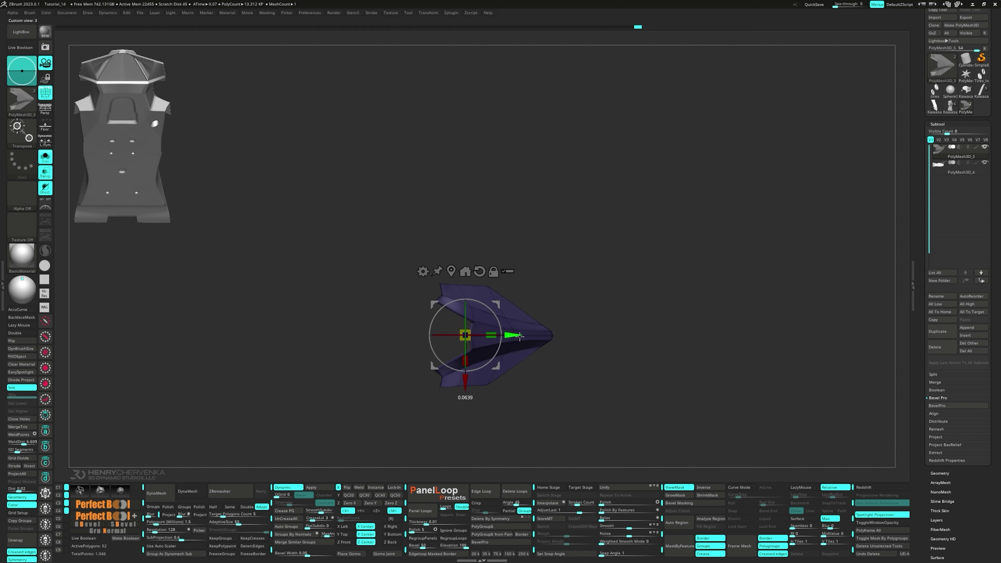
left_click(451, 272)
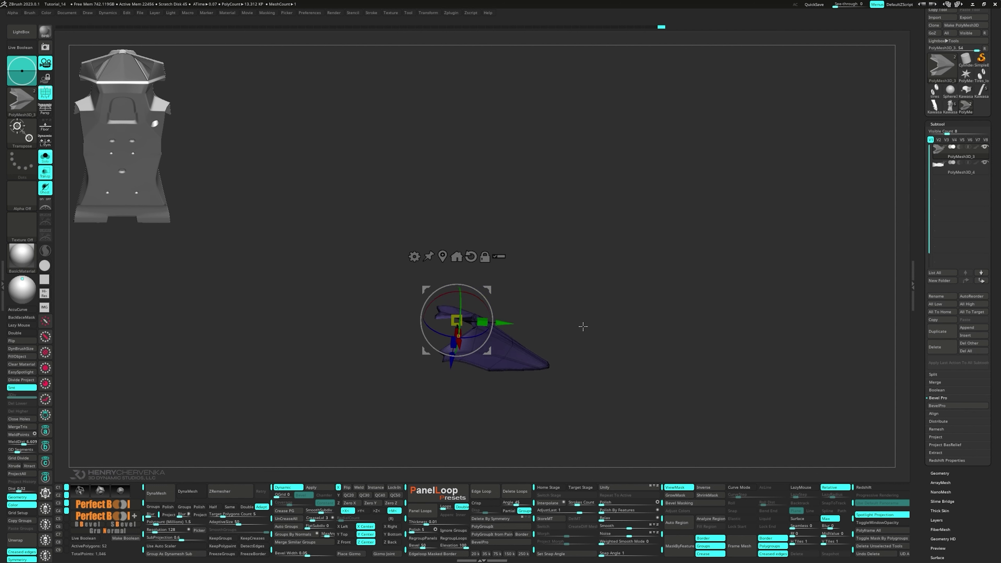
left_click_drag(583, 326, 619, 375, "ctrl")
- Turn off symmetry and crease the narrow central strip of the flared piece with ZModeler's Crease Island action
key("q")
mouse_move(619, 374)
left_mouse_down()
mouse_move(552, 384)
mouse_move(509, 374)
mouse_move(523, 285)
mouse_move(470, 370)
mouse_move(461, 308)
mouse_move(483, 310)
left_mouse_up()
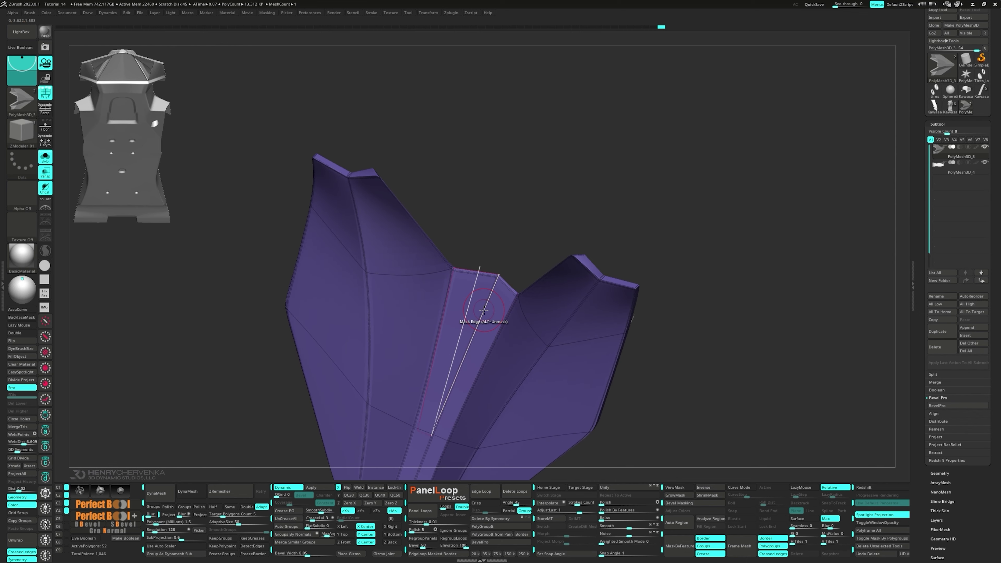
key("x")
key("space")
left_click(530, 326)
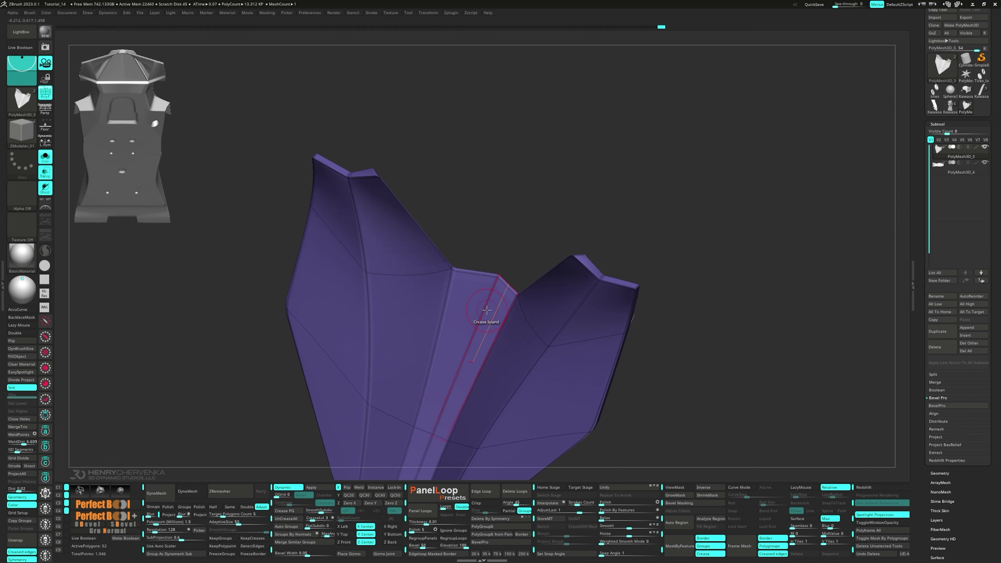
left_click_drag(482, 307, 497, 290)
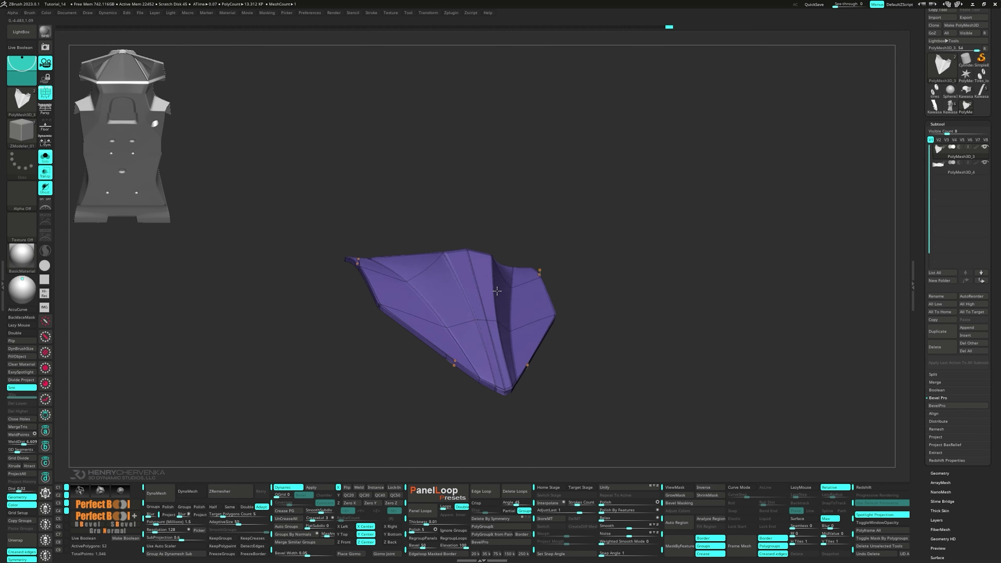
right_click_drag(497, 291, 496, 298)
left_click_drag(497, 363, 512, 399)
key("shift+f")
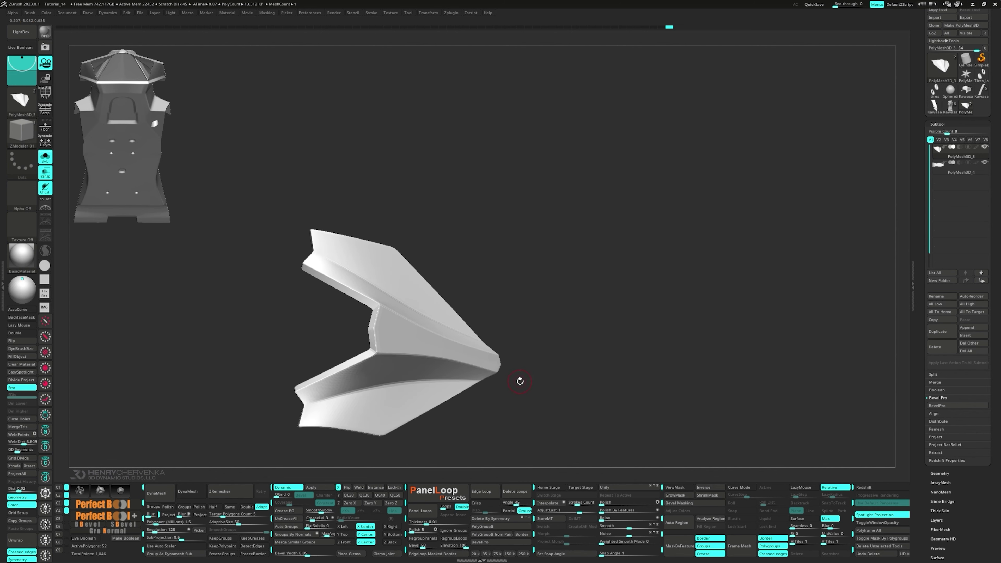
key("grave")
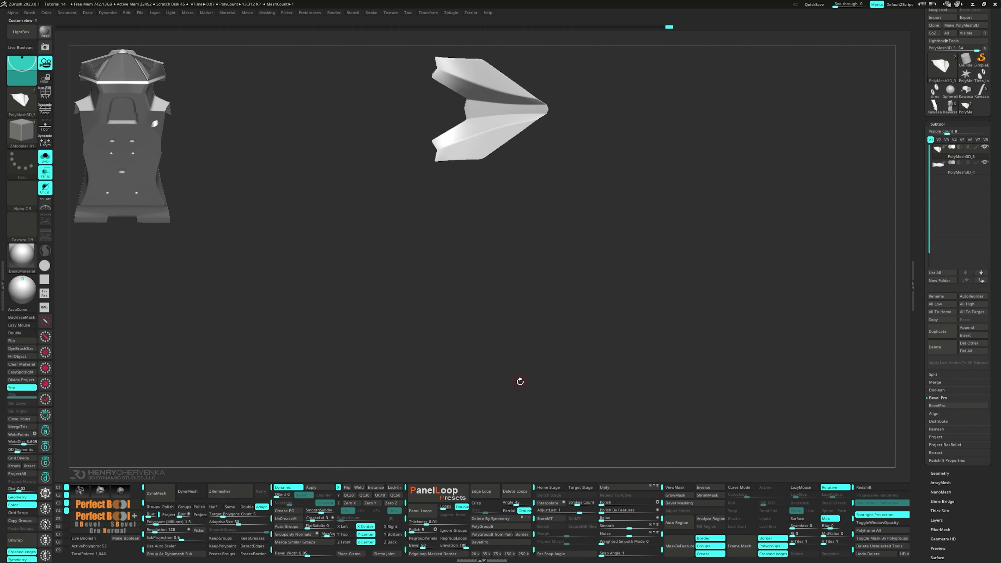
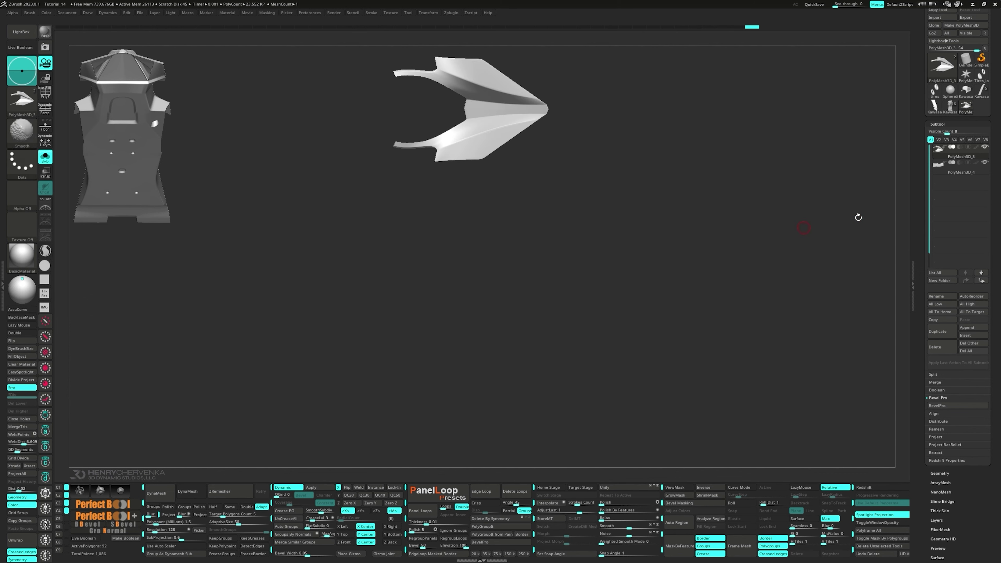
- Switch to the long plate subtool PolyMesh3D_4, show its polyframe, and turn off Dynamic Subdivision
left_click(959, 174)
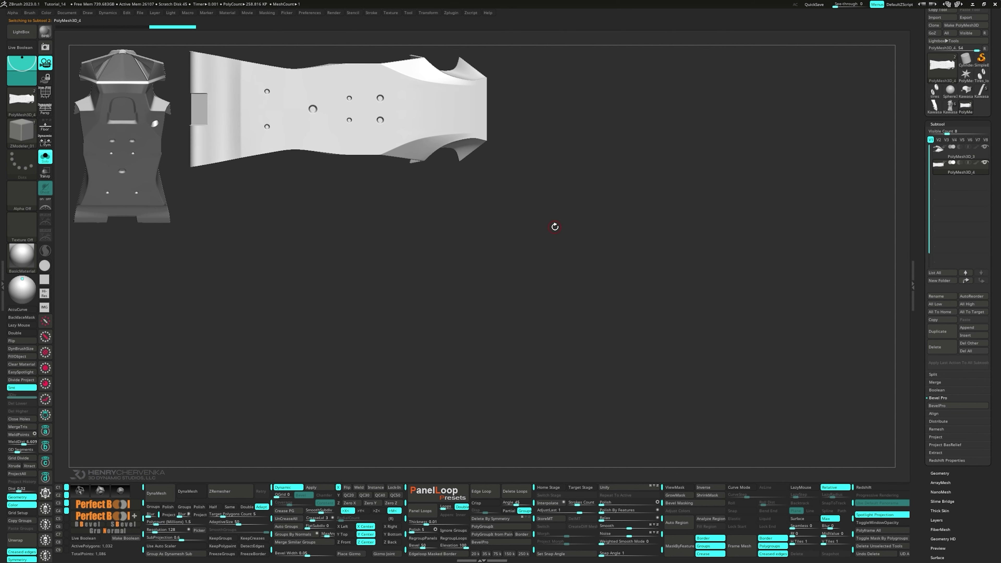
key("shift+f")
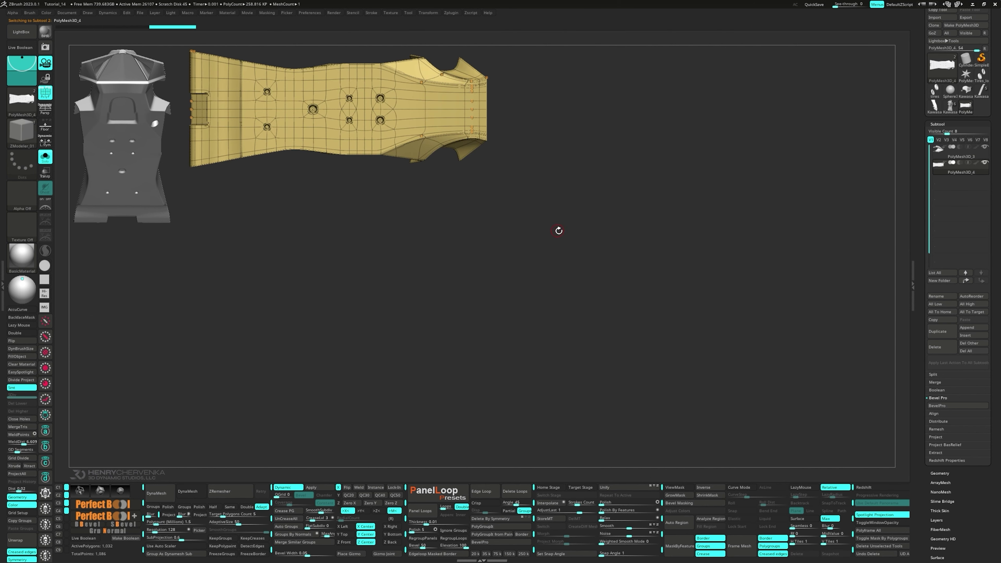
key("space")
left_click(467, 81)
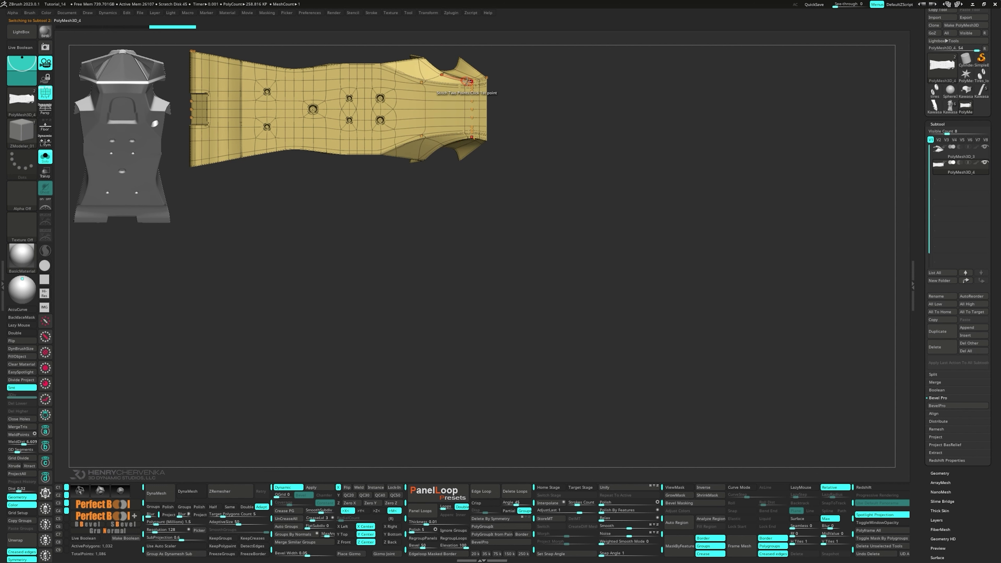
key("shift+d")
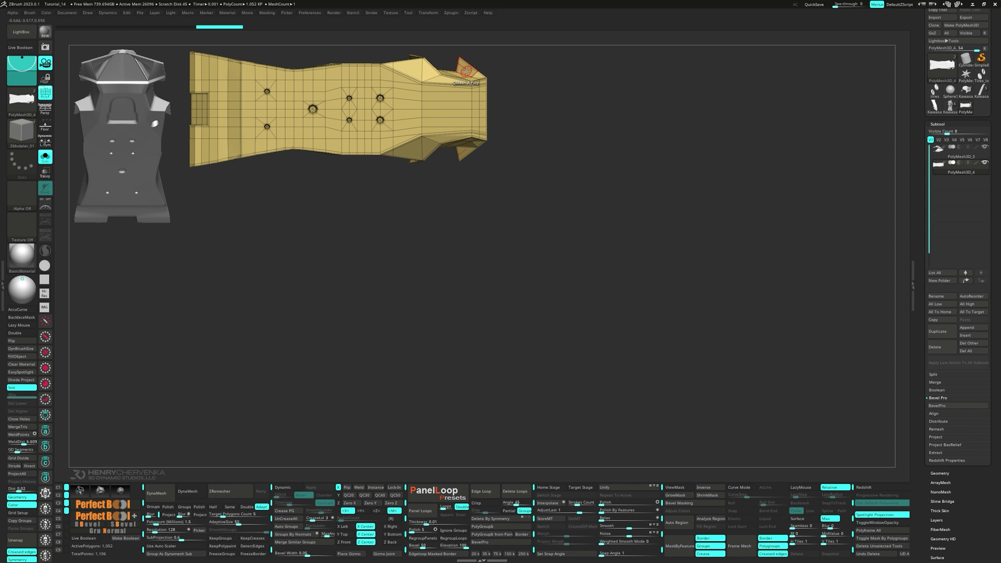
- Undo the last edit, isolate the outer edge of the plate's end flap by masking, and move it outward along Y
key("ctrl+z")
right_click_drag(466, 71, 507, 180)
right_click_drag(506, 179, 514, 181, "ctrl")
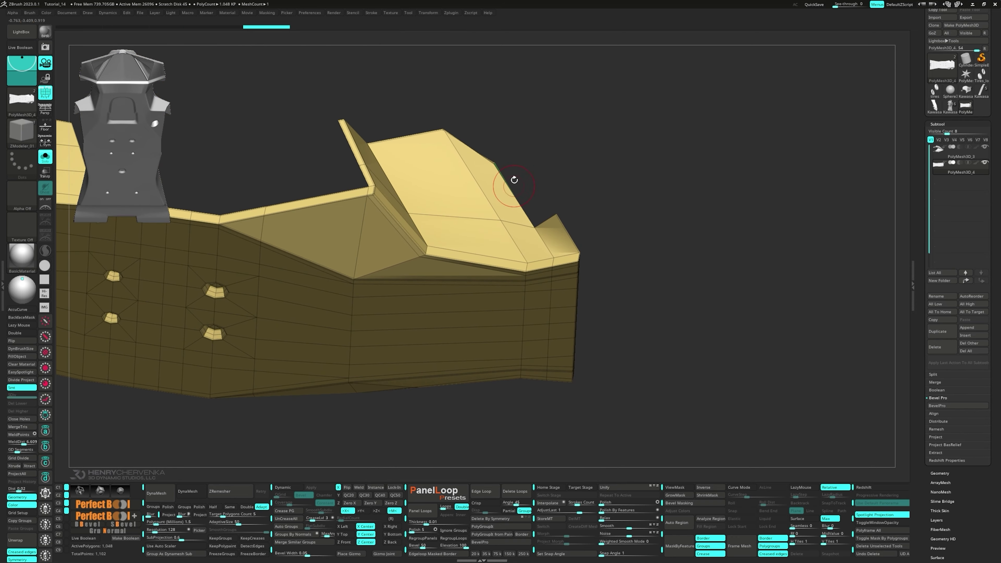
left_click(507, 167, "ctrl")
key("w")
left_click(501, 194)
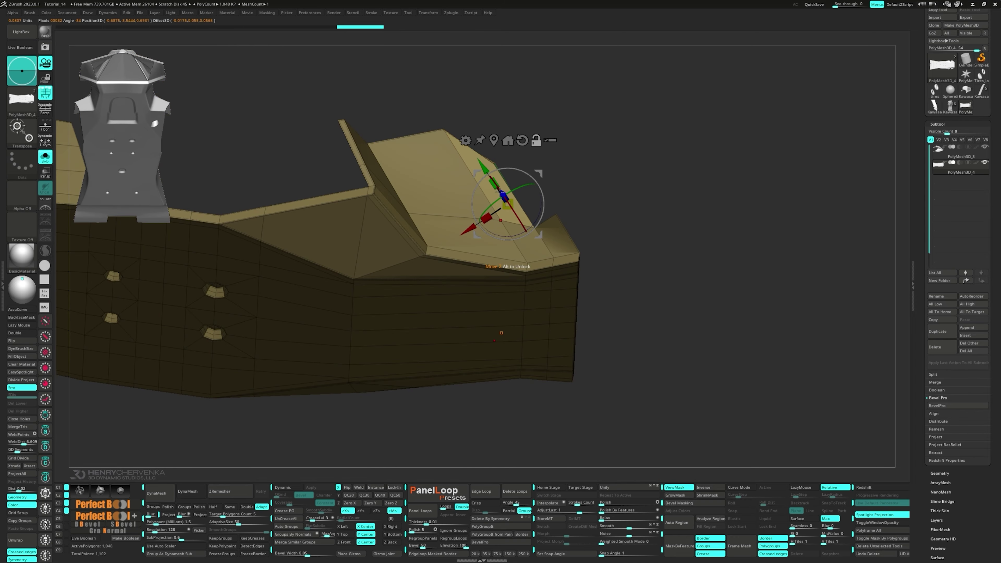
left_click_drag(483, 167, 456, 126)
- Fine-tune the end flap's outer edge by nudging it in the view plane and along the gizmo's Y axis
right_click_drag(459, 133, 478, 211)
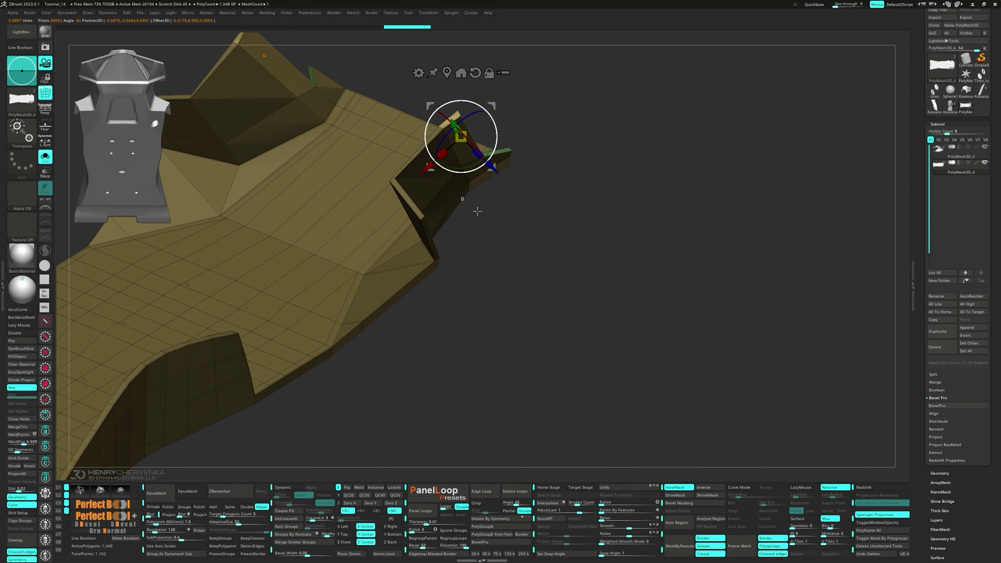
left_click_drag(477, 211, 422, 129)
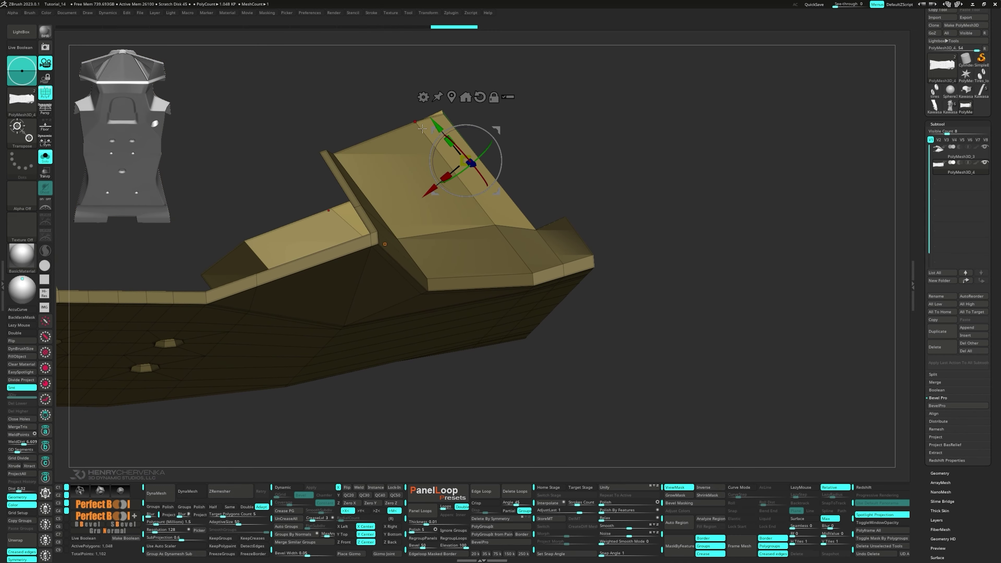
key("shift+1")
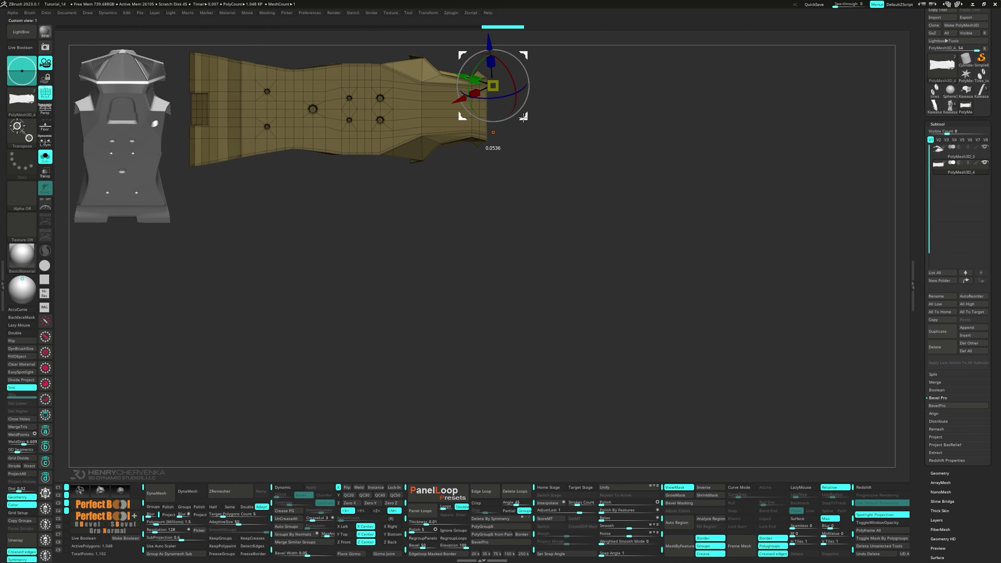
mouse_move(568, 178)
left_mouse_down()
mouse_move(564, 220)
mouse_move(532, 178)
left_mouse_up()
key("q")
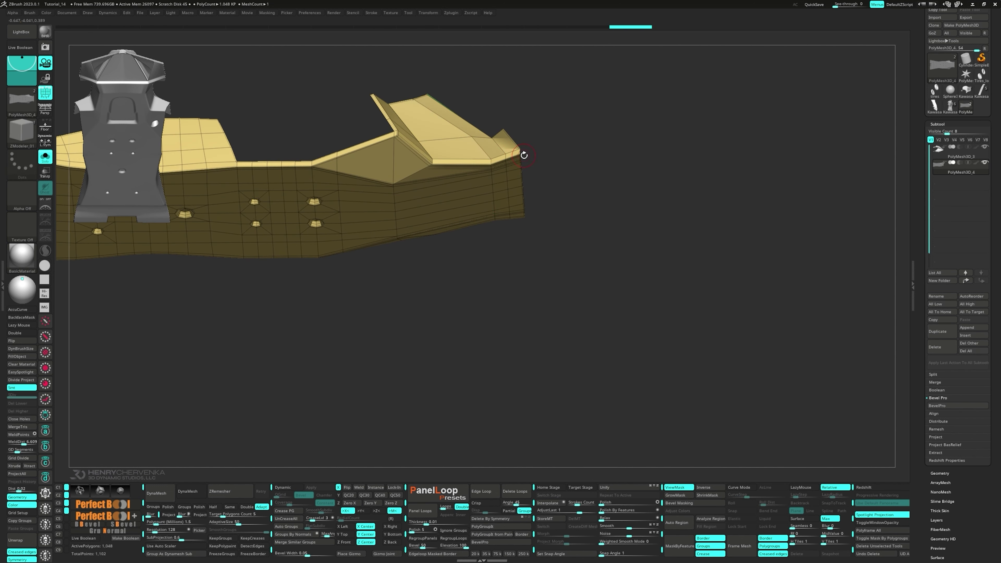
key("w")
left_click_drag(432, 141, 426, 144)
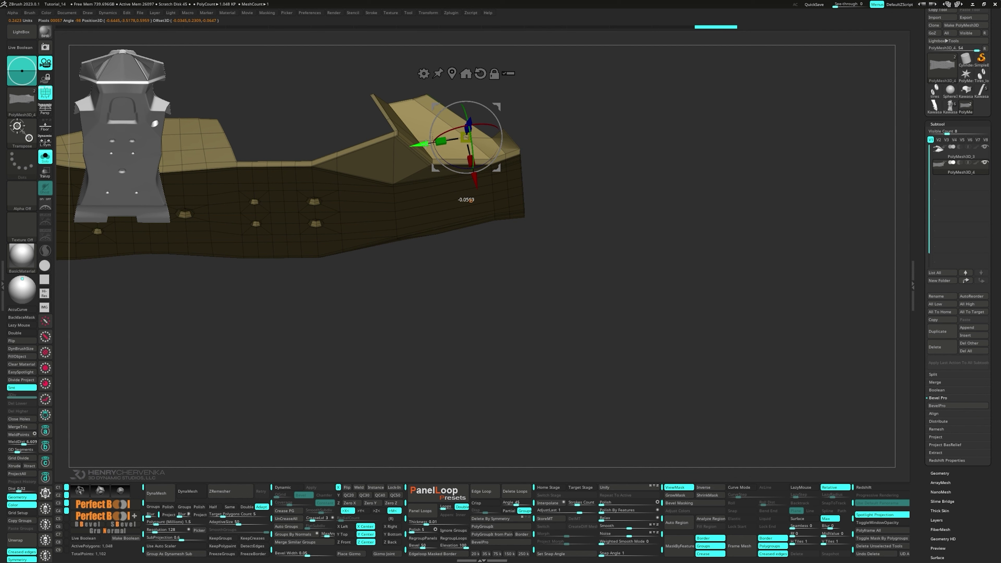
mouse_move(503, 171)
left_mouse_down()
mouse_move(565, 204)
mouse_move(554, 150)
left_mouse_up()
- Extrude a new polygon strip from the plate's mirrored end flaps with ZModeler and activate the transform gizmo
key("q")
right_click_drag(505, 163, 483, 161)
left_click(484, 160)
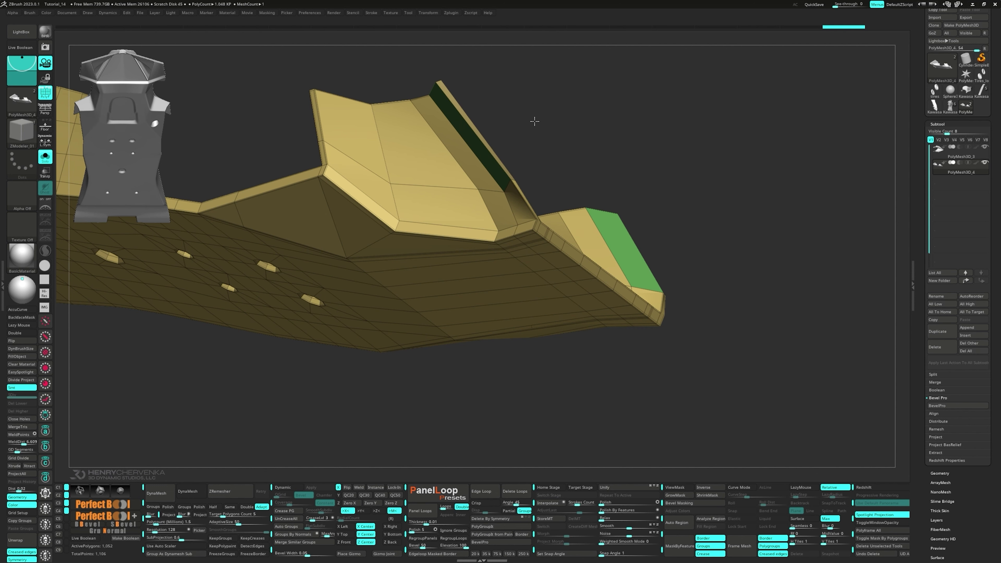
left_click_drag(514, 149, 536, 114)
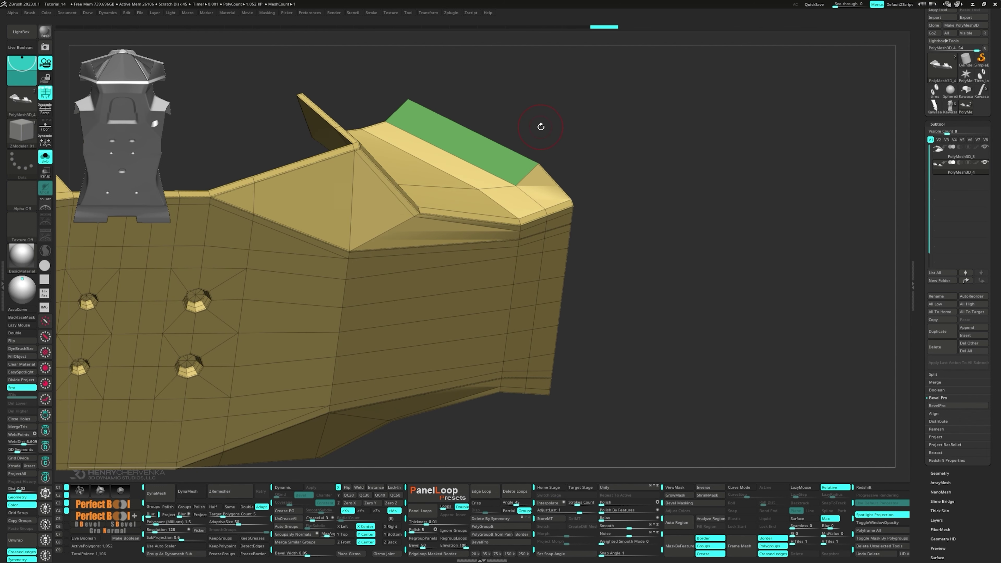
key("w")
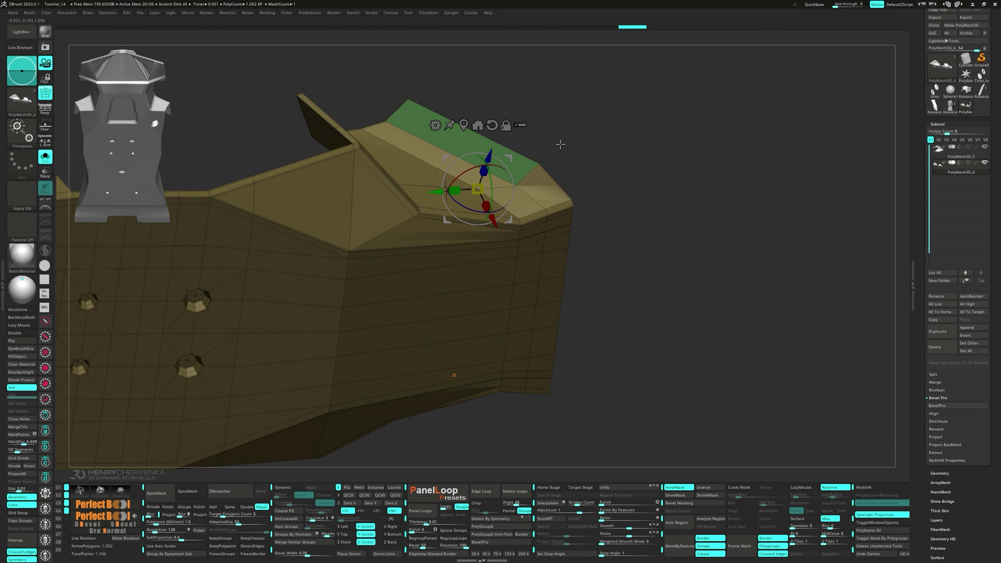
- Shift the extruded strip's outer edge along the plate in the view plane and clear the mask
key("f")
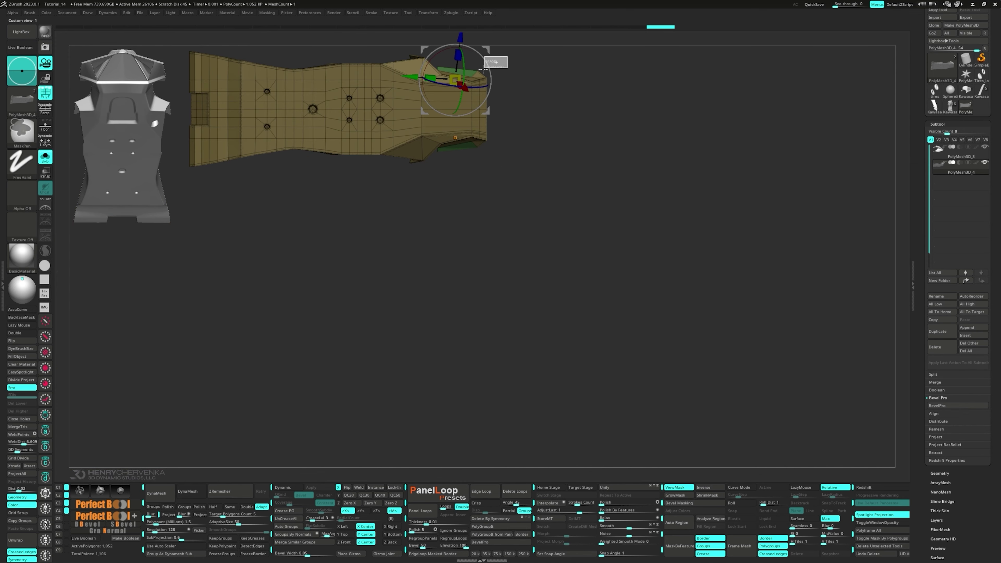
left_click_drag(488, 112, 465, 98)
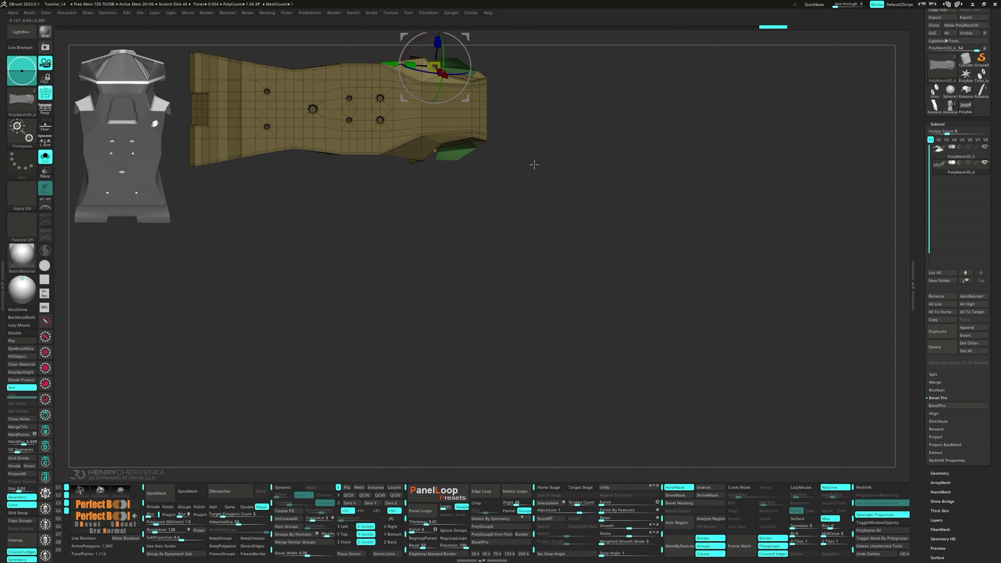
left_click_drag(534, 162, 544, 173, "ctrl")
mouse_move(544, 174)
right_mouse_down()
mouse_move(530, 158)
mouse_move(540, 193)
mouse_move(533, 185)
right_mouse_up()
left_click_drag(533, 184, 503, 73)
left_click_drag(591, 63, 474, 152, "ctrl")
left_click_drag(428, 221, 426, 217)
key("ctrl+z")
key("ctrl+z")
- Try repositioning the masked-off part of the new flap strip in two views, and undo these edits
left_click_drag(470, 56, 561, 146, "ctrl")
left_click(565, 145, "ctrl")
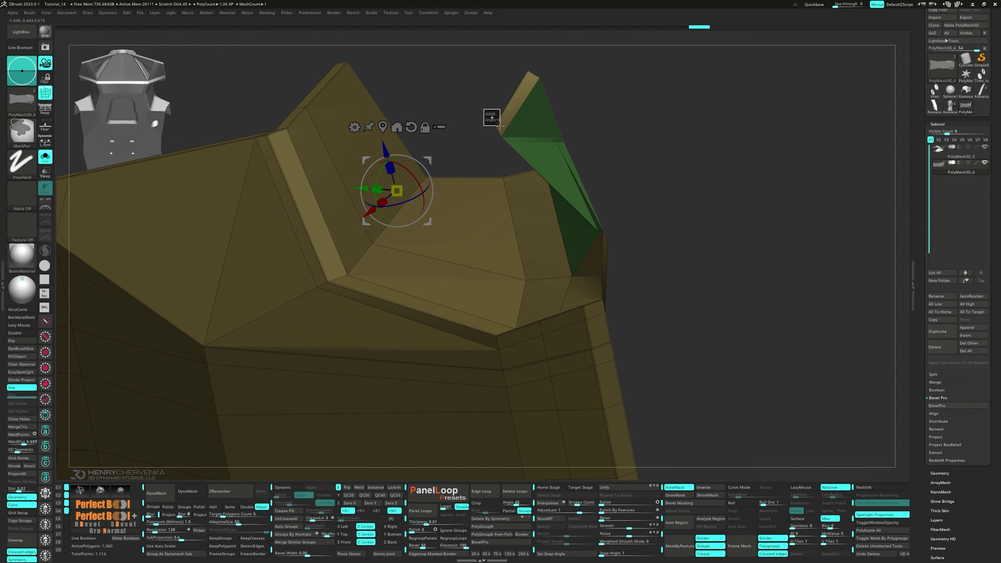
left_click_drag(430, 223, 429, 212)
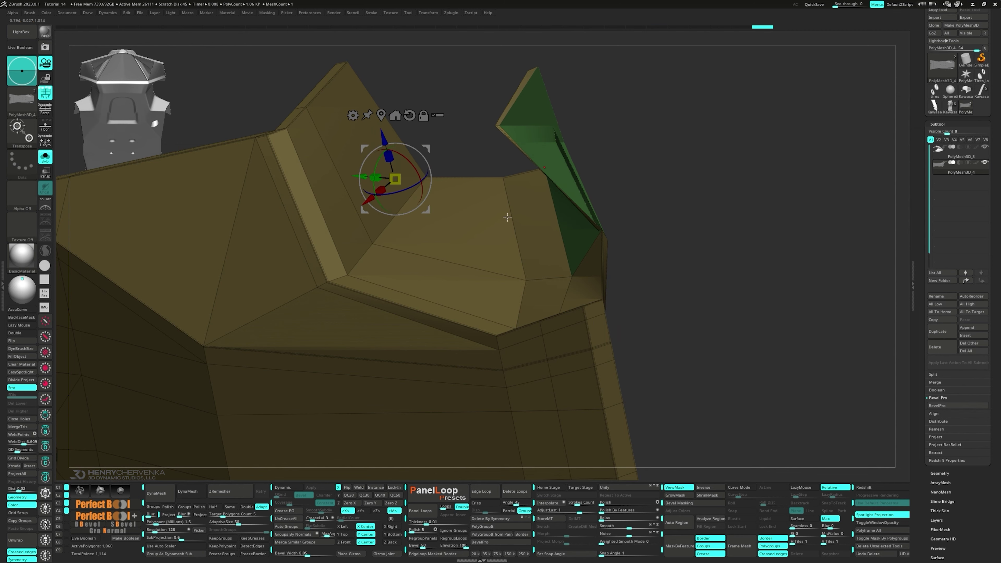
right_click_drag(508, 217, 474, 193)
left_click_drag(375, 238, 379, 237)
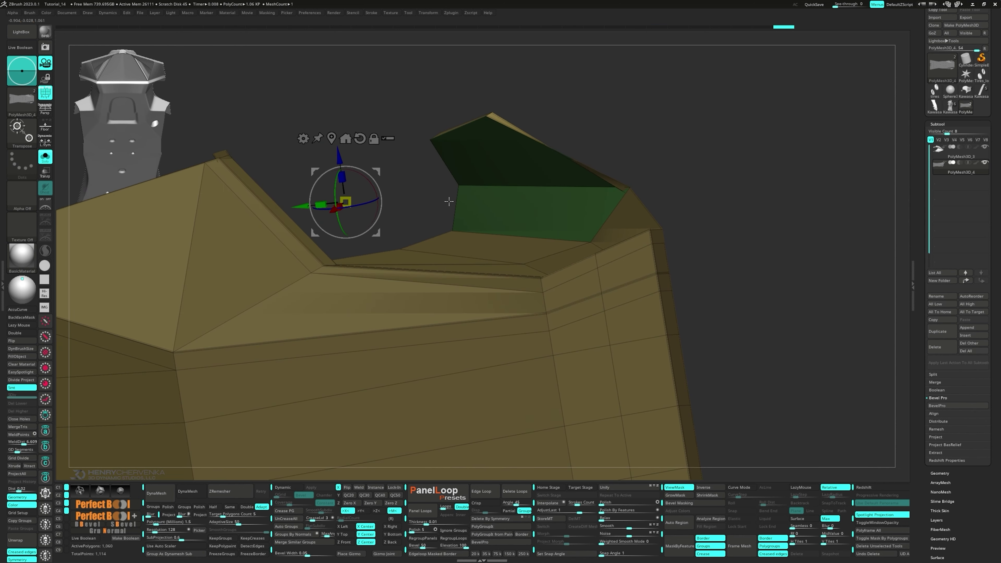
mouse_move(449, 202)
right_mouse_down()
mouse_move(426, 209)
mouse_move(403, 190)
mouse_move(452, 206)
right_mouse_up()
key("ctrl+z")
key("ctrl+z")
key("ctrl+z")
- Isolate the new strip's outer section on the mirrored end flaps by masking and reposition it in the view plane
left_click_drag(416, 77, 431, 89, "ctrl")
left_click(433, 91, "ctrl")
mouse_move(493, 150)
left_mouse_down("ctrl+alt")
mouse_move(479, 121)
mouse_move(482, 178)
left_mouse_up("ctrl+alt")
left_click(460, 153, "alt")
right_click_drag(480, 177, 497, 184)
mouse_move(496, 184)
left_mouse_down()
mouse_move(502, 178)
mouse_move(453, 219)
mouse_move(445, 215)
left_mouse_up()
left_click_drag(264, 103, 320, 146, "ctrl")
mouse_move(483, 126)
left_mouse_down()
mouse_move(463, 119)
mouse_move(456, 161)
mouse_move(472, 176)
mouse_move(454, 218)
mouse_move(468, 206)
left_mouse_up()
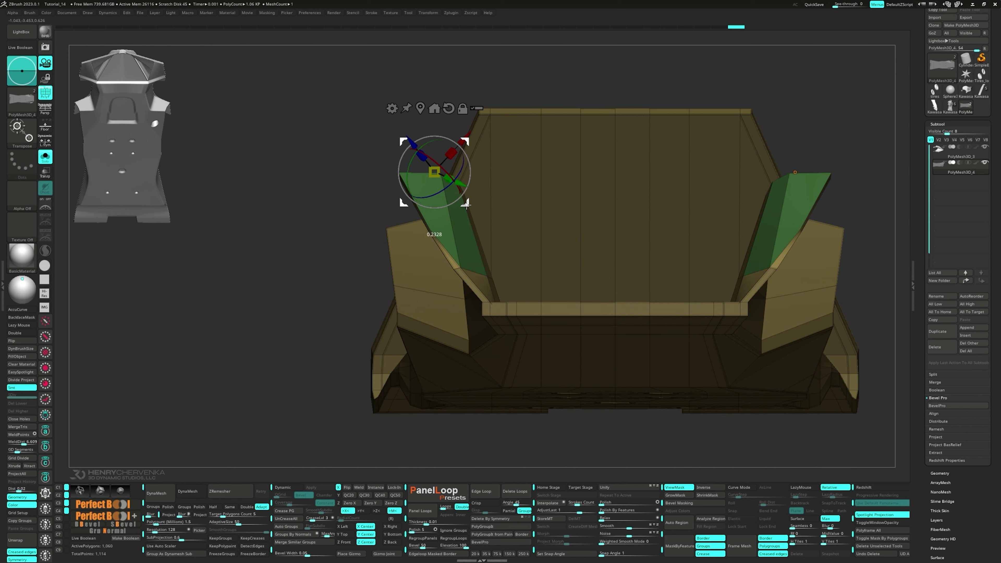
- Rotate the isolated outer section of the flap strip by about 29 degrees
right_click_drag(423, 224, 420, 224, "alt")
left_click_drag(402, 249, 373, 246)
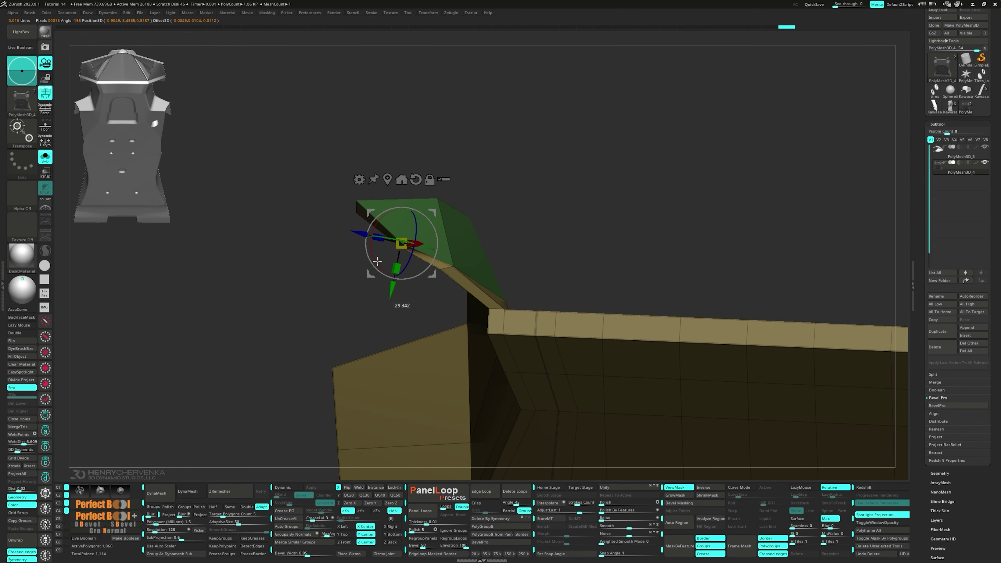
right_click_drag(375, 271, 513, 252)
- Mask the adjoining flap geometry, shift the unmasked strip edge in the front and side views, and clear the mask
left_click_drag(592, 340, 444, 243, "ctrl")
left_click_drag(446, 192, 404, 197)
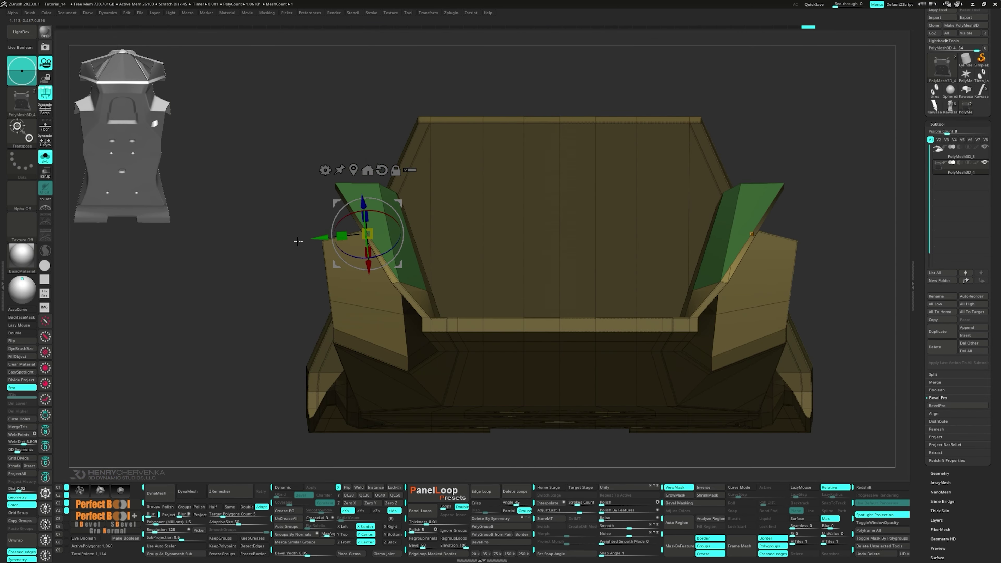
key("grave")
left_click_drag(489, 97, 537, 104)
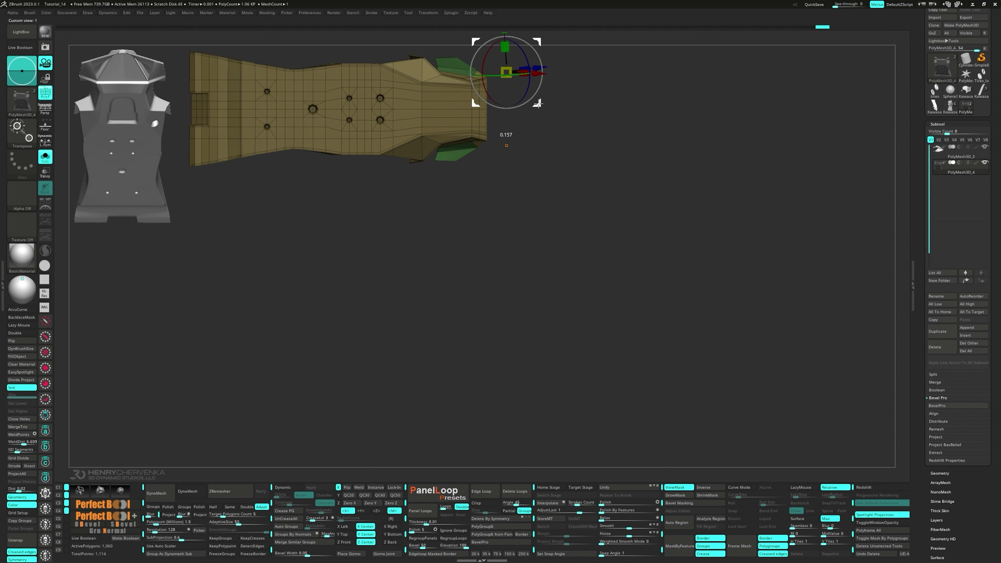
mouse_move(555, 160)
left_mouse_down("ctrl")
mouse_move(567, 174)
mouse_move(532, 214)
mouse_move(544, 353)
mouse_move(451, 181)
left_mouse_up("ctrl")
- Examine the reshaped end flaps from the plate's end, its side and underneath
key("q")
key("4")
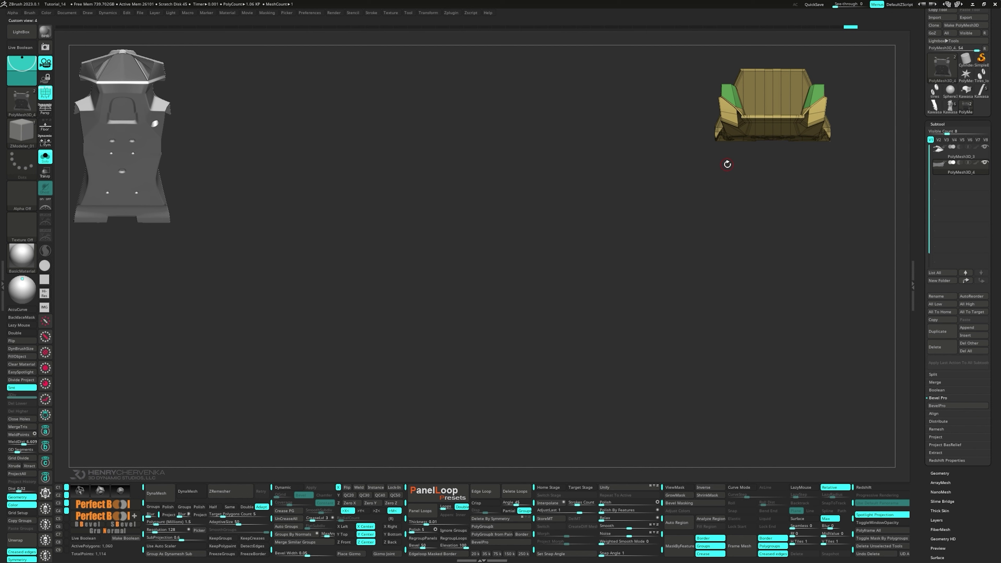
key("ctrl")
mouse_move(727, 164)
left_mouse_down()
mouse_move(715, 87)
mouse_move(721, 106)
left_mouse_up()
left_click_drag(682, 145, 734, 155, "shift")
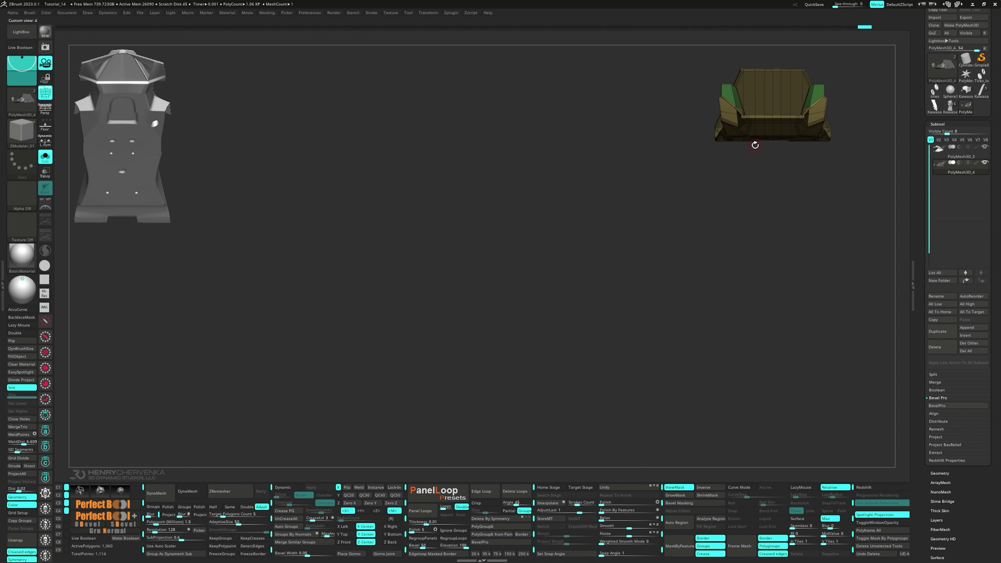
key("w")
mouse_move(766, 127)
left_mouse_down("alt")
mouse_move(695, 136)
mouse_move(565, 214)
mouse_move(622, 277)
left_mouse_up("alt")
key("q")
mouse_move(623, 276)
left_mouse_down()
mouse_move(678, 99)
mouse_move(659, 127)
left_mouse_up()
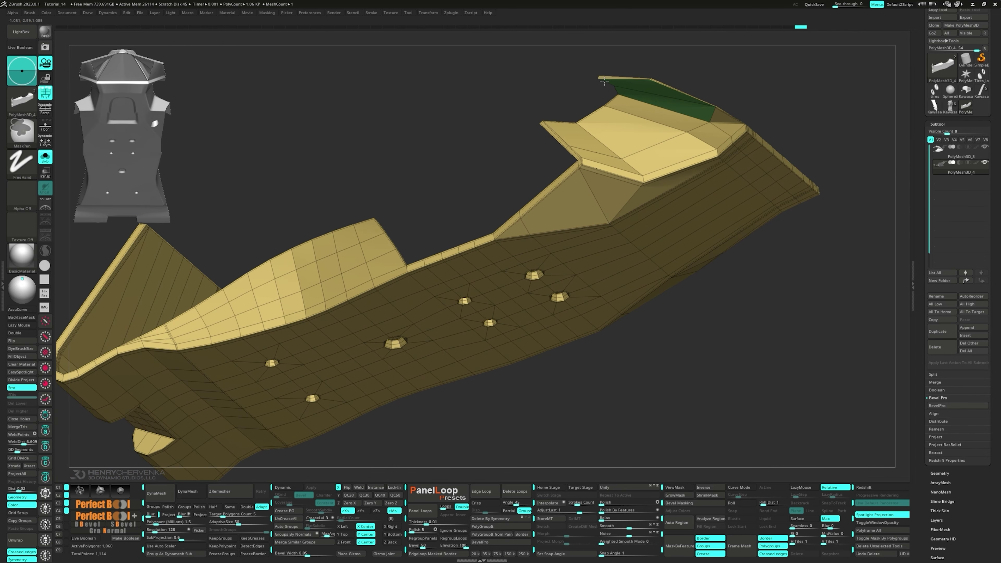
- Nudge the new strip's outer edge slightly with the transform gizmo and clear the mask
key("w")
mouse_move(607, 86)
left_mouse_down()
mouse_move(694, 99)
mouse_move(793, 67)
mouse_move(784, 131)
left_mouse_up()
left_click_drag(744, 311, 751, 308)
left_click_drag(647, 252, 628, 143)
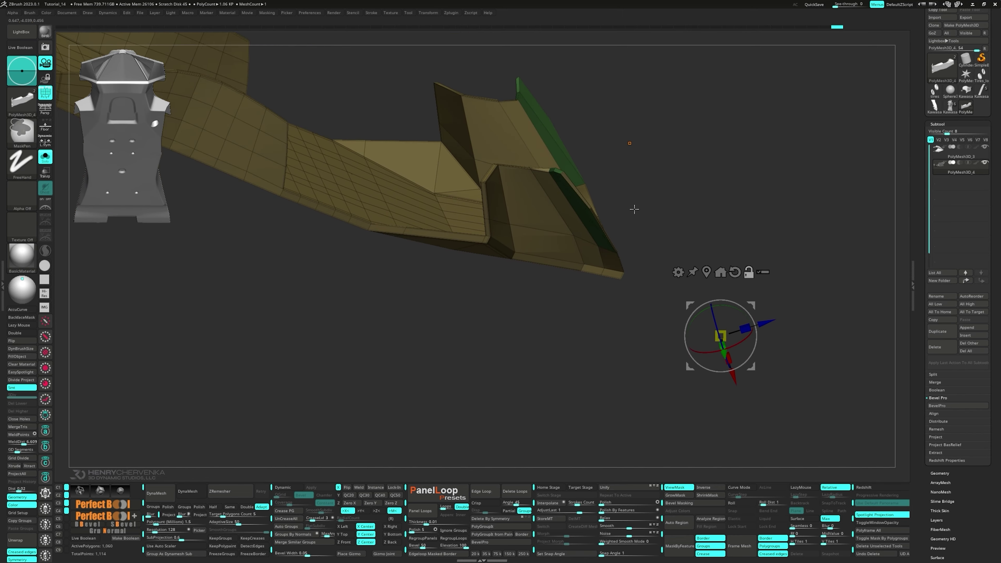
left_click_drag(632, 210, 647, 227, "ctrl")
- Set ZModeler's point action to Move and adjust the corner point at the base of the flap's new strip
mouse_move(649, 229)
left_mouse_down("alt")
mouse_move(607, 251)
mouse_move(575, 240)
left_mouse_up("alt")
key("q")
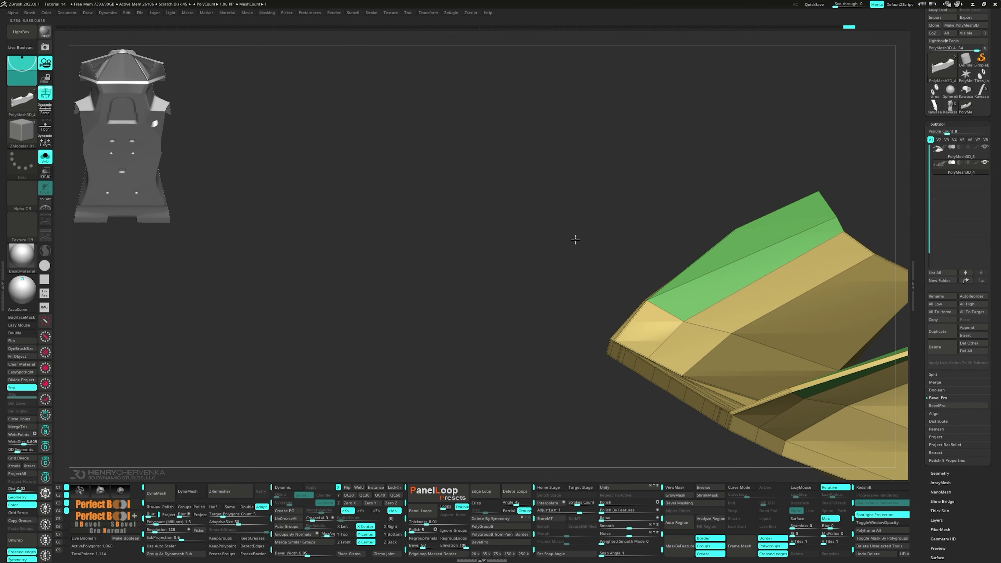
left_click_drag(639, 304, 644, 305)
key("space")
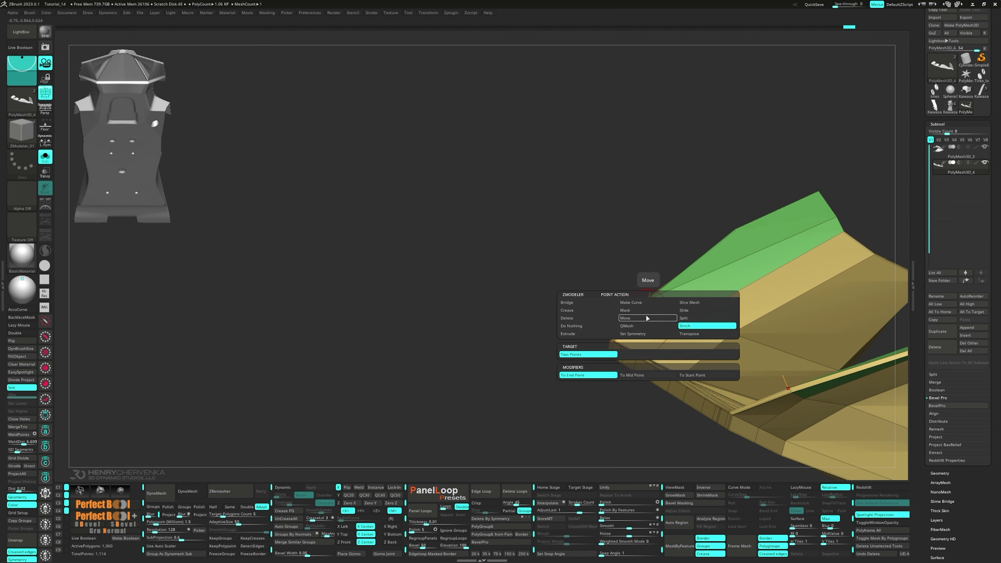
left_click(647, 318)
left_click(648, 303)
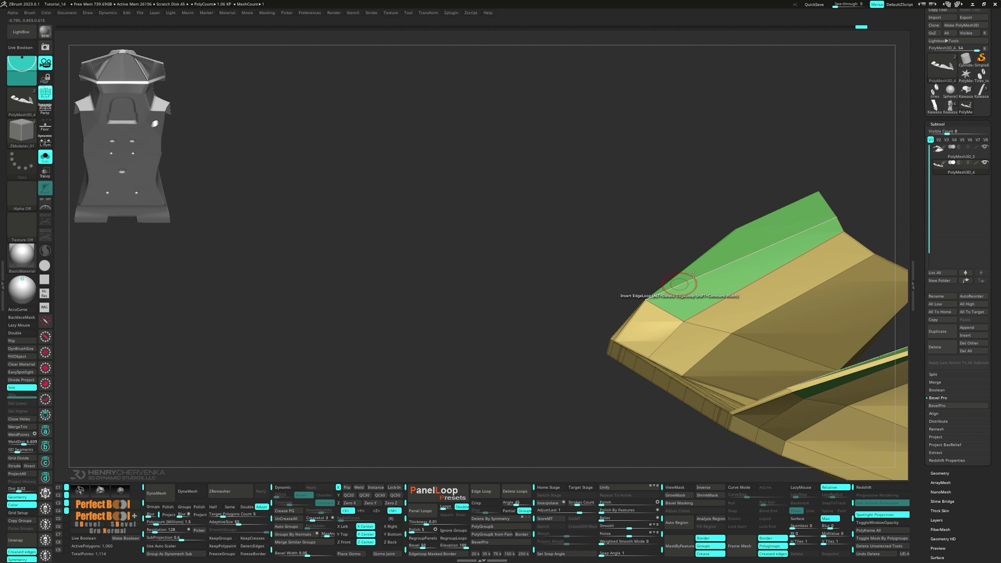
left_click_drag(688, 284, 654, 277)
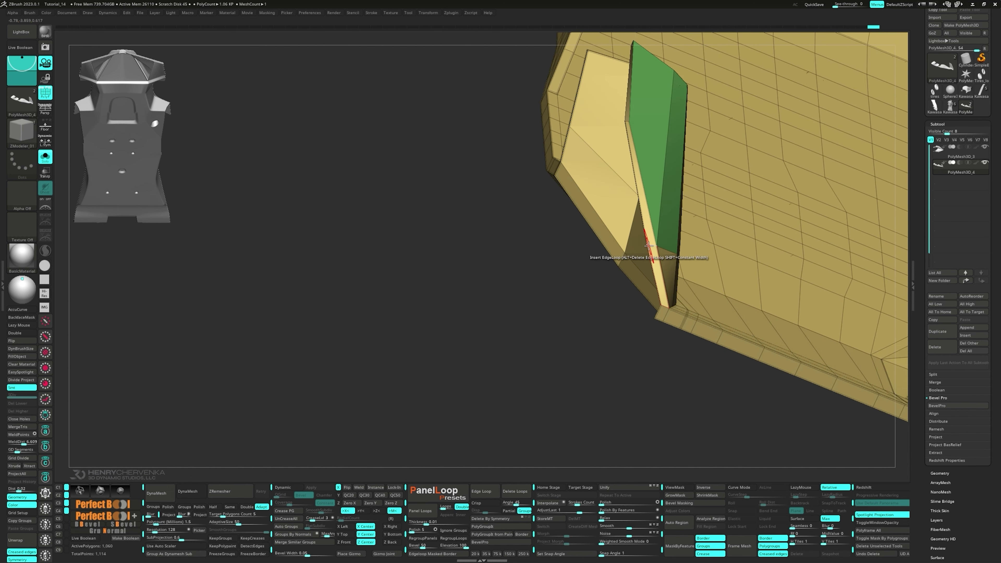
right_click_drag(631, 100, 603, 107, "alt")
- Centre the gizmo on the unmasked mesh, shift the flap's free portion slightly in the view plane, and clear the mask
key("w")
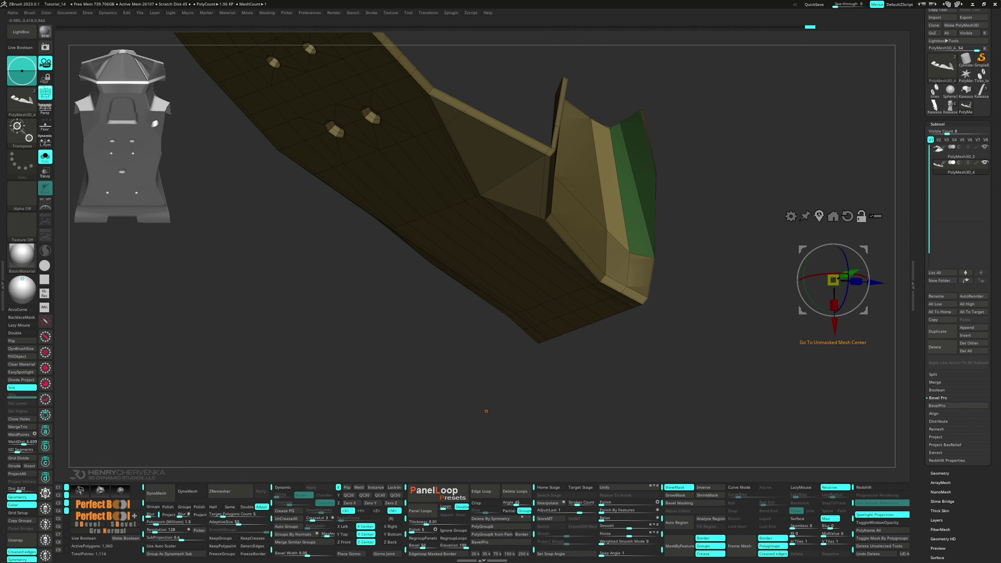
left_click(819, 215, "alt")
right_click_drag(662, 169, 628, 176, "ctrl")
left_click_drag(581, 158, 575, 172)
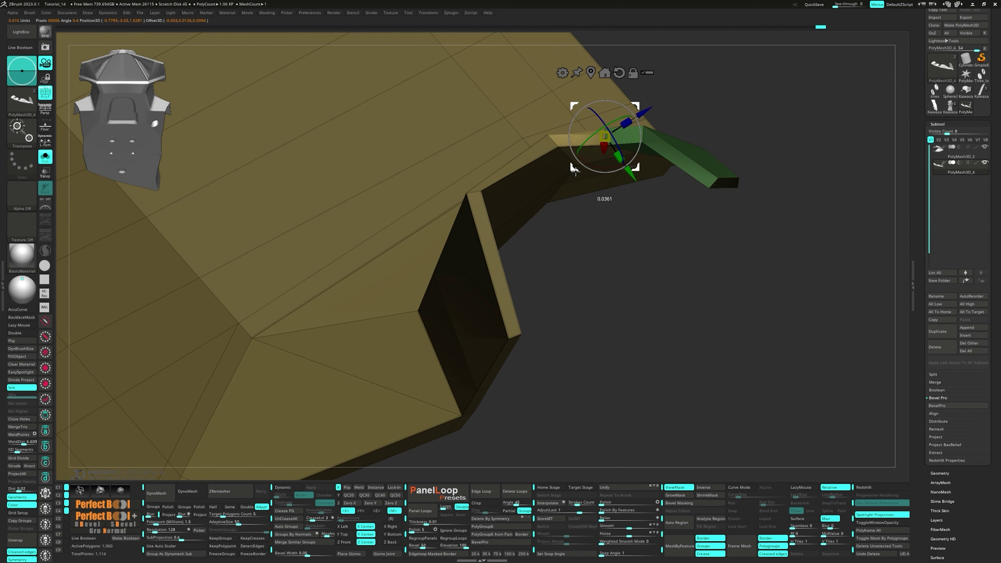
left_click_drag(620, 233, 627, 243, "ctrl")
- Isolate the inner corner of the flap's strip fold by masking and place the transform gizmo on it
key("q")
right_click_drag(627, 243, 599, 291)
key("s")
right_click_drag(483, 204, 483, 162, "ctrl")
mouse_move(483, 162)
right_mouse_down()
mouse_move(489, 174)
mouse_move(478, 148)
right_mouse_up()
left_click_drag(477, 171, 490, 181, "ctrl")
key("w")
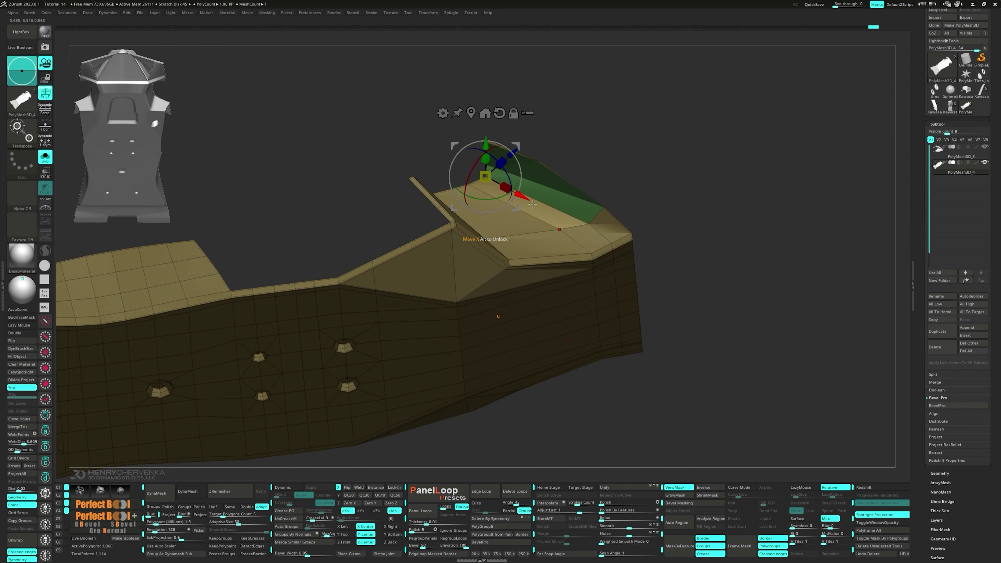
- Set ZModeler's edge and polygon actions to Crease for sharpening the end flap
key("q")
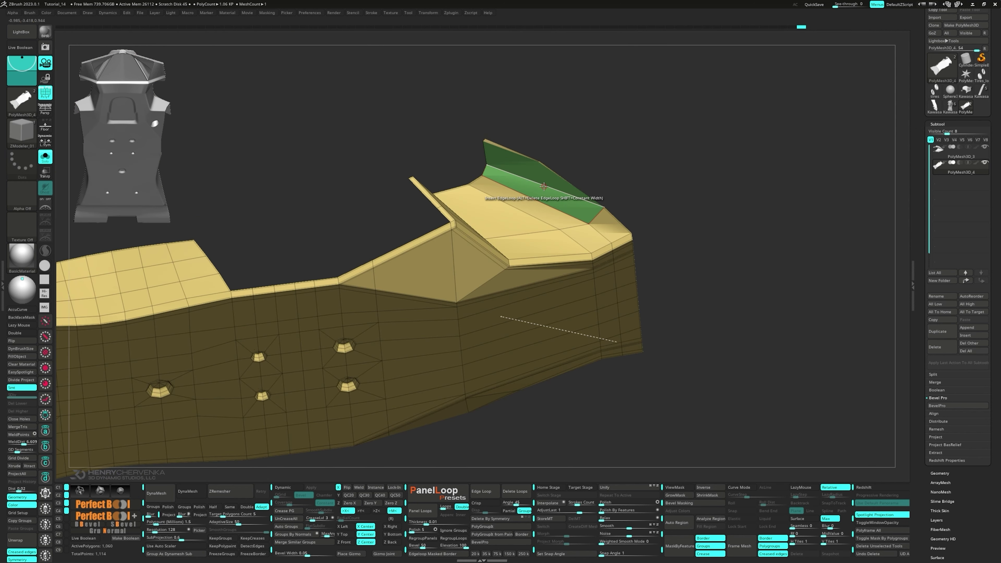
key("space")
left_click(463, 234)
right_click_drag(532, 181, 528, 206)
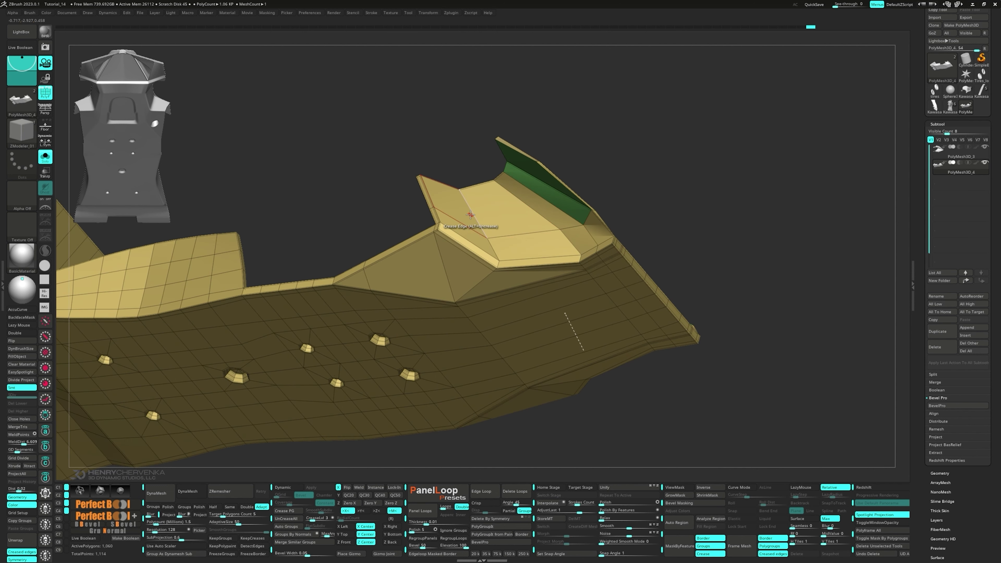
key("space")
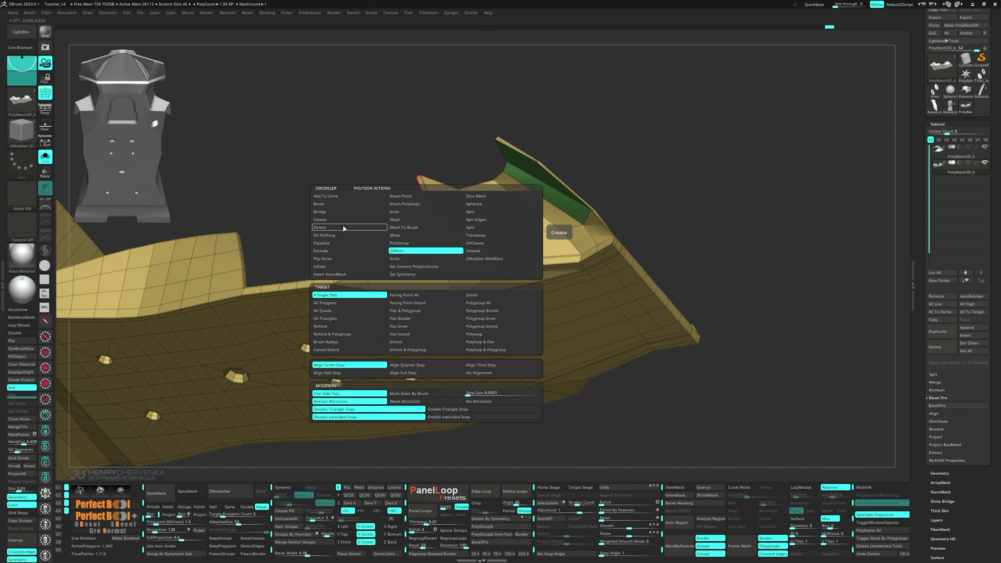
left_click(347, 220)
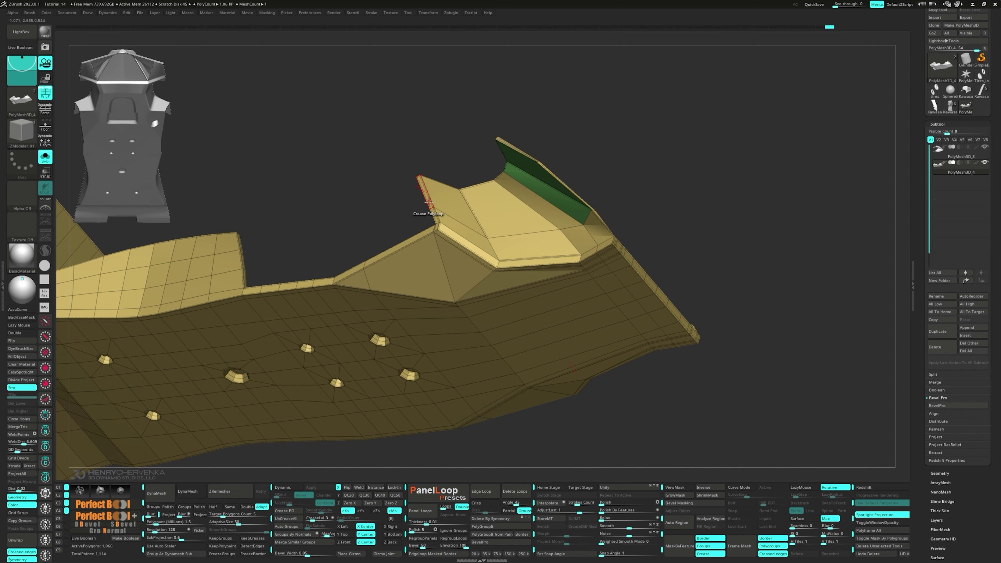
- With Dynamic Subdivision on, set the Crease target to EdgeLoop Partial and crease the end flap's fold
key("d")
right_click_drag(562, 272, 586, 256)
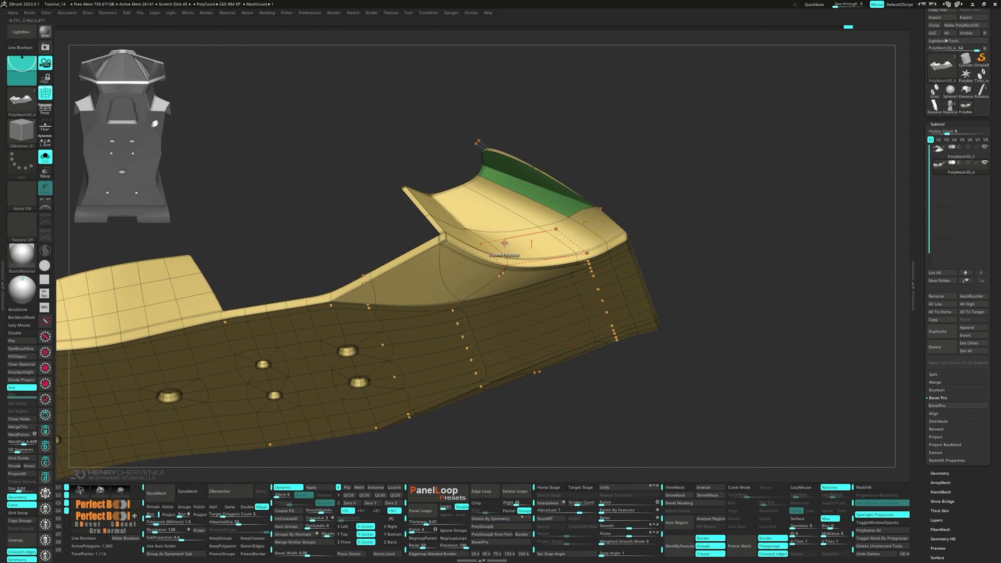
right_click_drag(505, 242, 486, 200)
key("space")
left_click(456, 317)
left_click(464, 221)
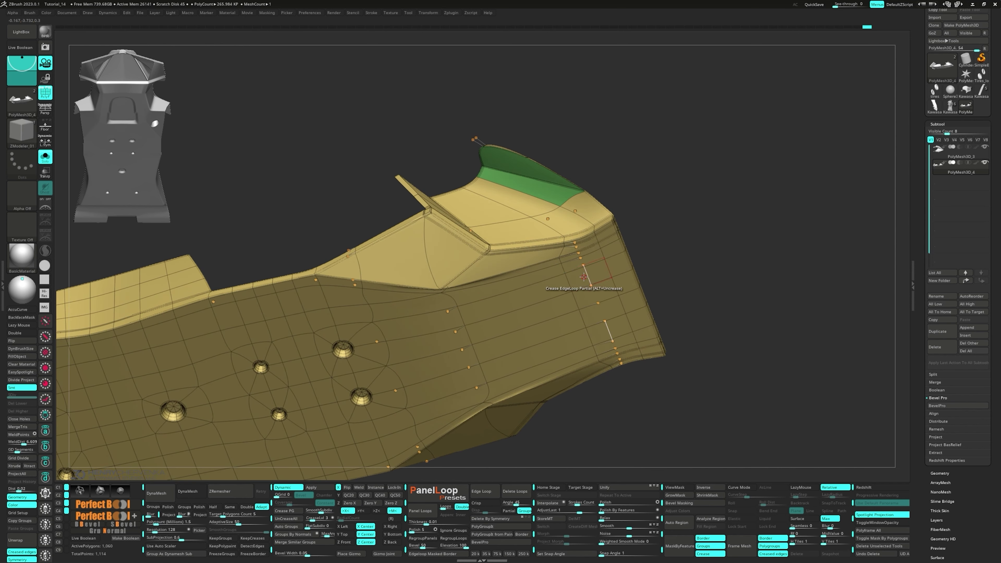
- Compare the flap with and without Dynamic Subdivision, and crease the partial edge loop at the base of the new strip
right_click_drag(556, 209, 537, 123)
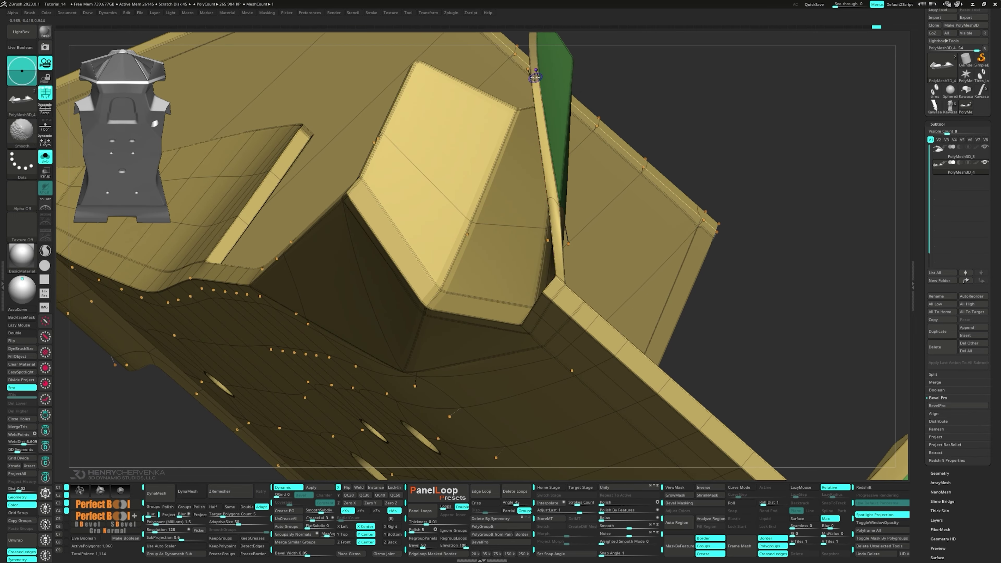
key("shift+d")
mouse_move(533, 72)
right_mouse_down()
mouse_move(567, 252)
mouse_move(637, 318)
mouse_move(615, 276)
right_mouse_up()
key("d")
right_click_drag(548, 178, 508, 256, "ctrl")
key("shift+f")
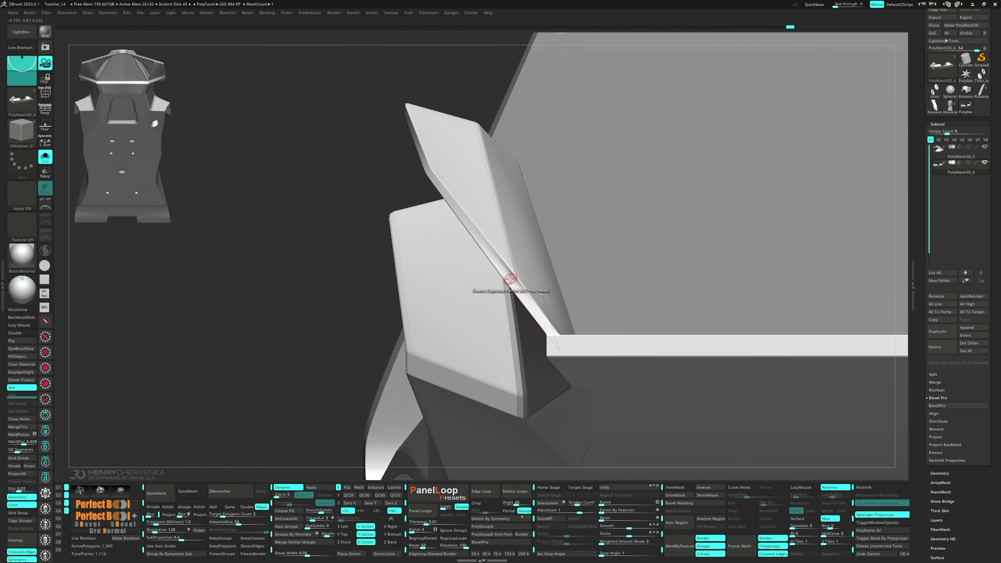
key("shift+d")
key("shift+f")
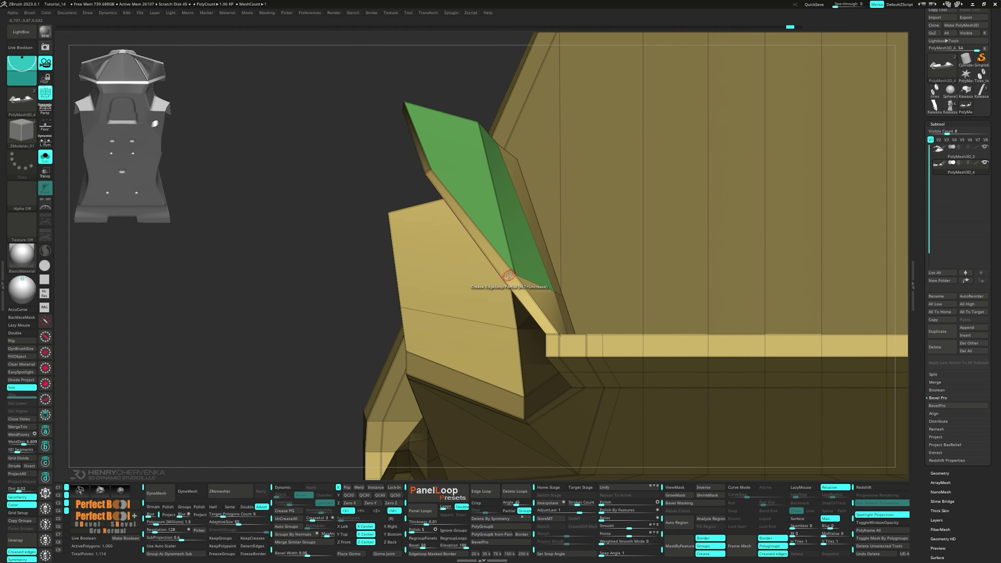
left_click(509, 275)
- Turn Dynamic Subdivision back on, crease a further partial edge loop on the flap, and hide the polyframe
key("d")
key("shift+f")
mouse_move(529, 291)
right_mouse_down("ctrl")
mouse_move(619, 308)
mouse_move(554, 254)
mouse_move(532, 397)
mouse_move(520, 390)
mouse_move(527, 317)
mouse_move(547, 278)
mouse_move(490, 282)
mouse_move(543, 282)
mouse_move(536, 261)
right_mouse_up("ctrl")
left_click(508, 380)
key("shift+f")
key("shift+f")
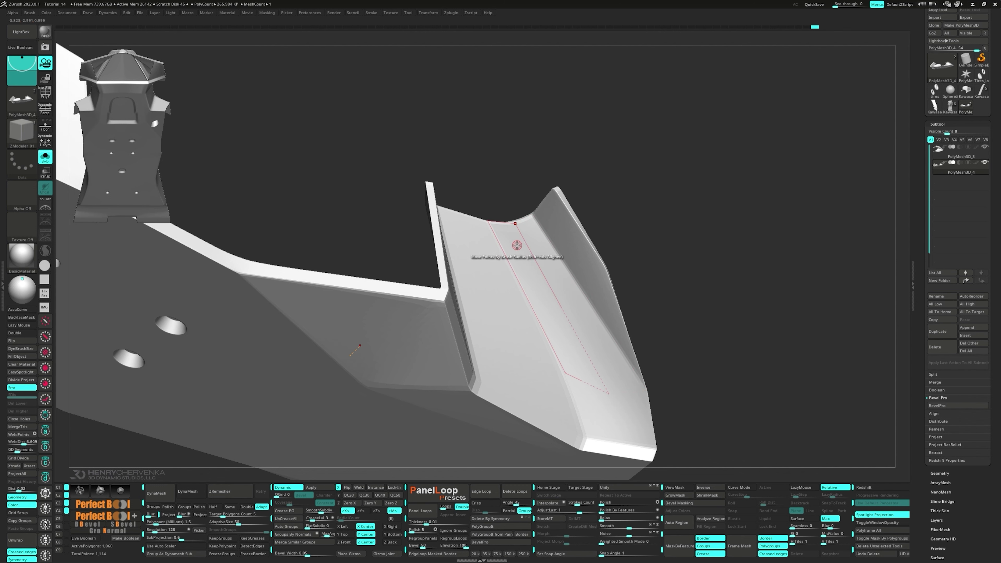
- Fine-tune the end of the fold between the flap and its new strip with the gizmo, and clear the mask
key("w")
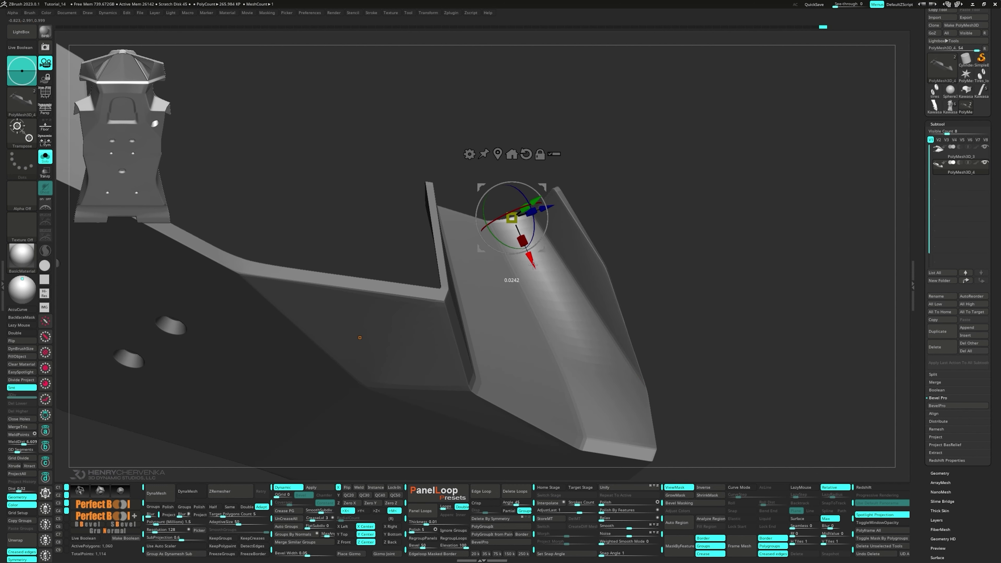
mouse_move(533, 264)
right_mouse_down()
mouse_move(568, 340)
mouse_move(540, 255)
right_mouse_up()
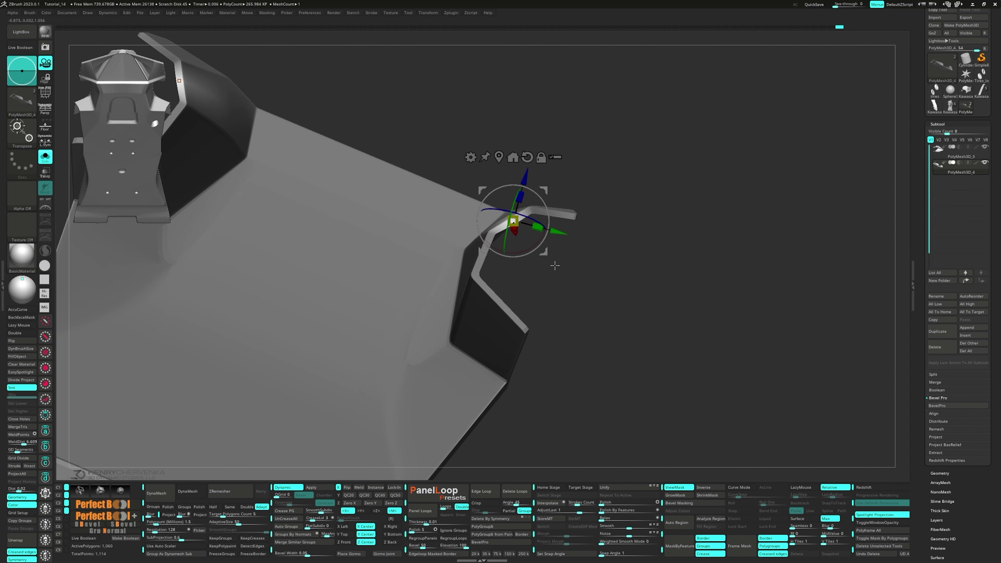
left_click_drag(556, 268, 589, 297, "ctrl")
- Return to ZModeler and switch to the flared-wing subtool PolyMesh3D_3
key("q")
mouse_move(594, 300)
right_mouse_down("ctrl")
mouse_move(597, 347)
mouse_move(479, 250)
mouse_move(314, 261)
right_mouse_up("ctrl")
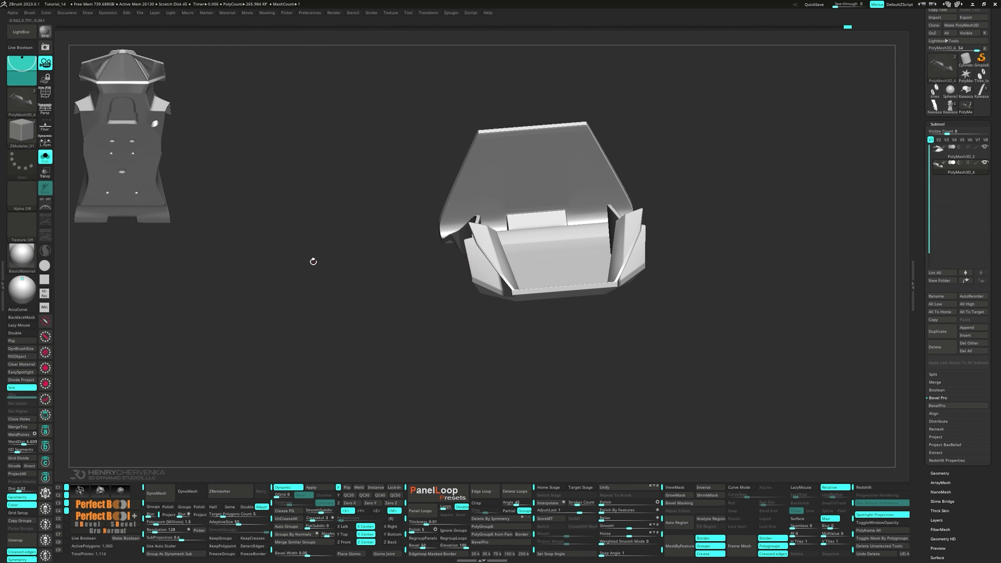
right_click_drag(53, 278, 197, 253)
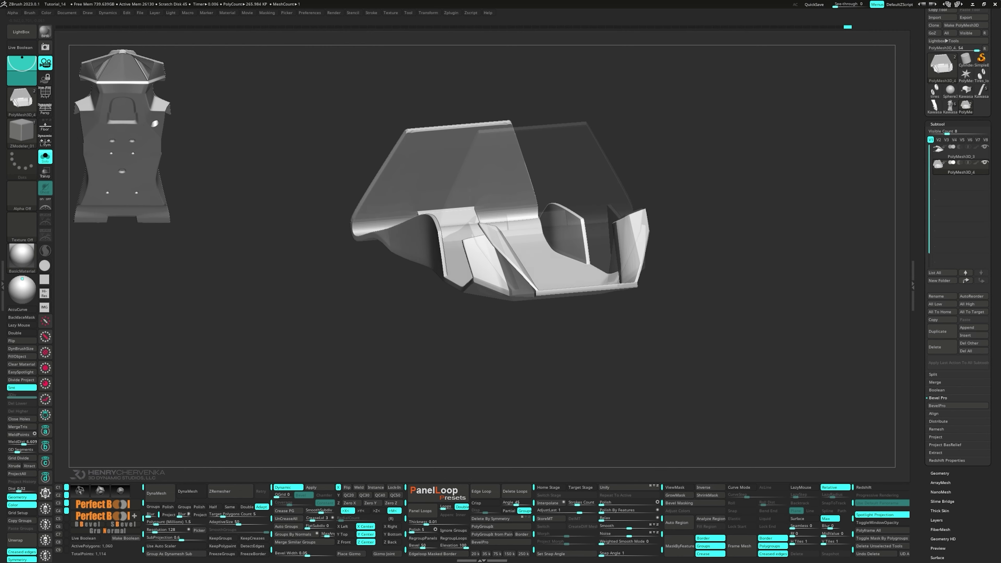
left_click(954, 153)
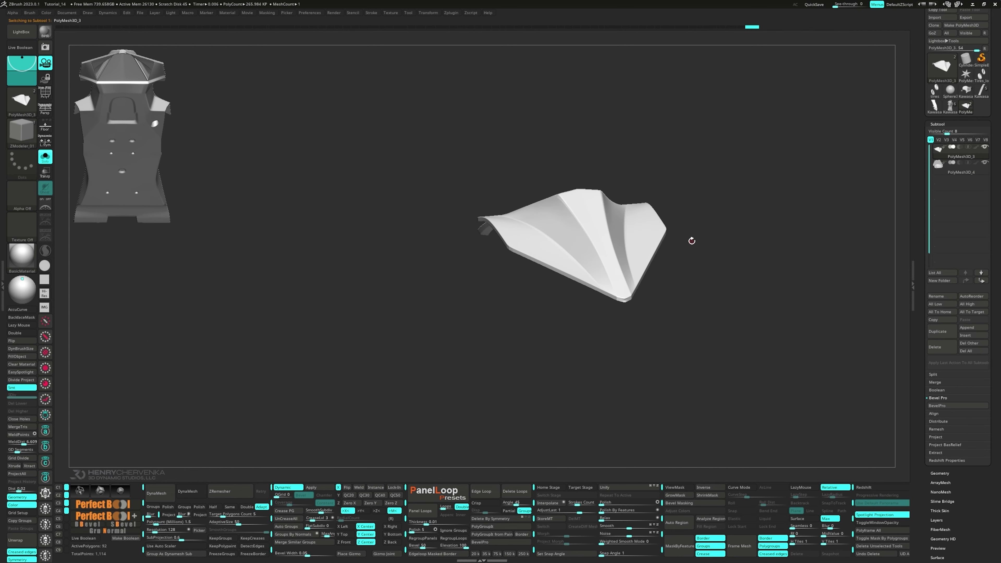
- Limit the edge crease action to a single edge, and check the wing's central ridge with and without the polyframe
key("shift+f")
right_click_drag(635, 300, 574, 233, "ctrl")
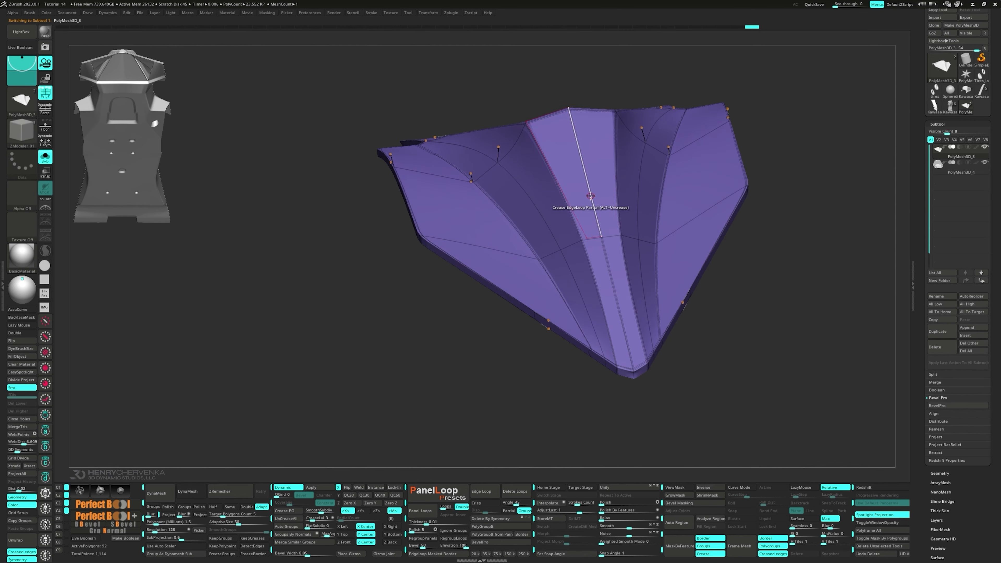
key("space")
left_click(601, 203)
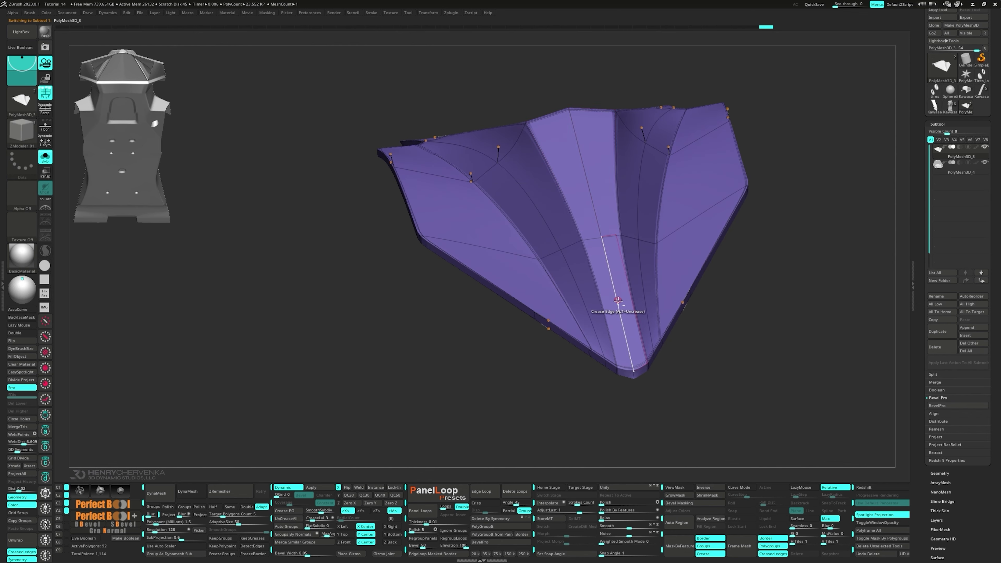
right_click_drag(618, 300, 525, 191)
key("shift+f")
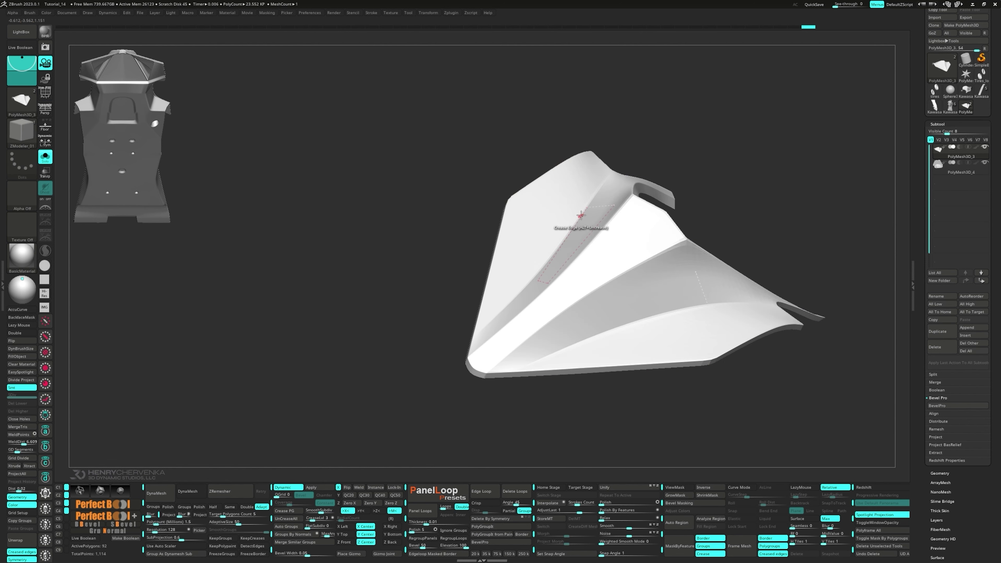
right_click_drag(581, 217, 557, 203)
key("shift+grave")
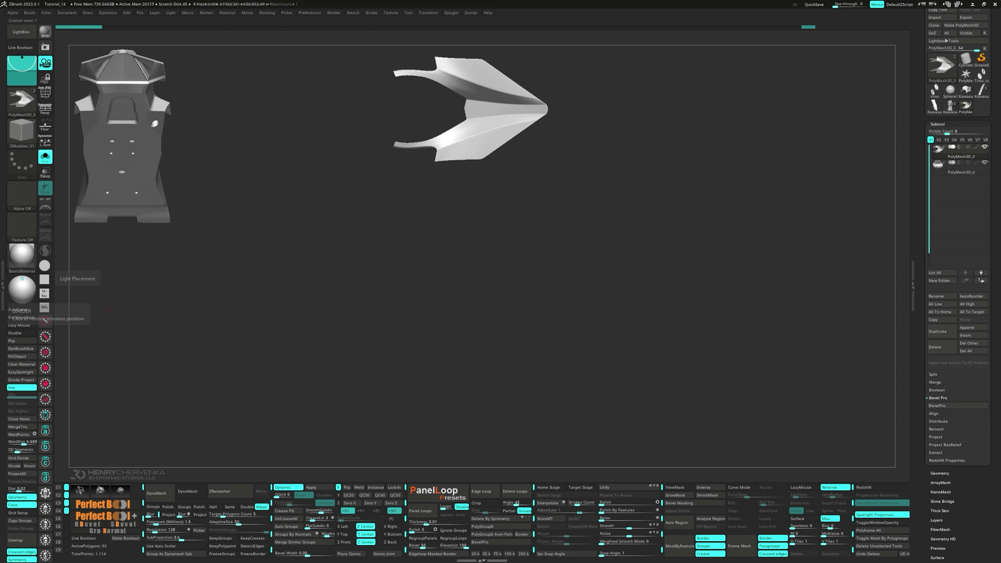
- Bridge the end faces of the two rear arms using the Two Polys target, and set the polygon action to Crease
key("shift+f")
right_click_drag(505, 327, 346, 268)
key("space")
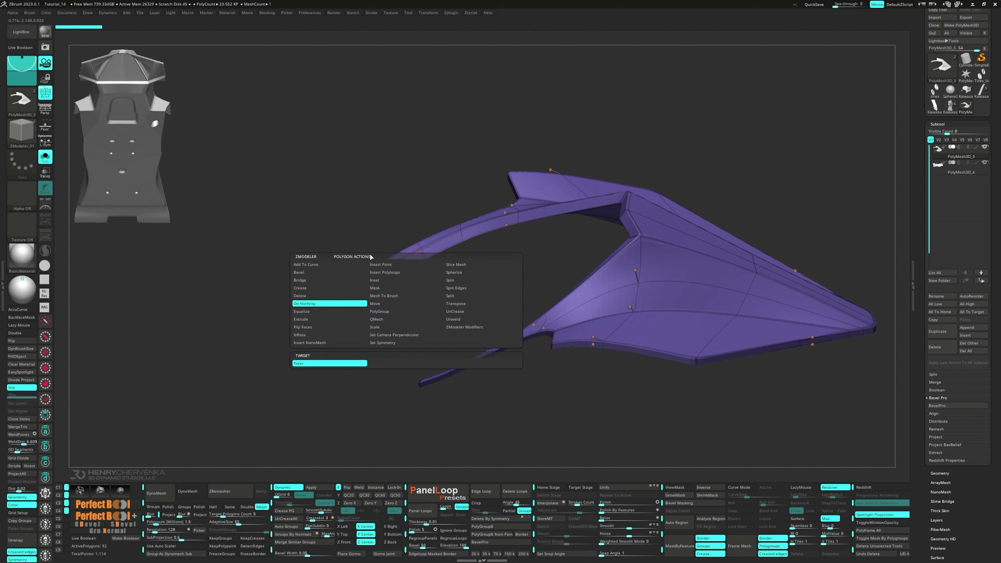
left_click(317, 283)
right_click_drag(367, 309, 444, 318)
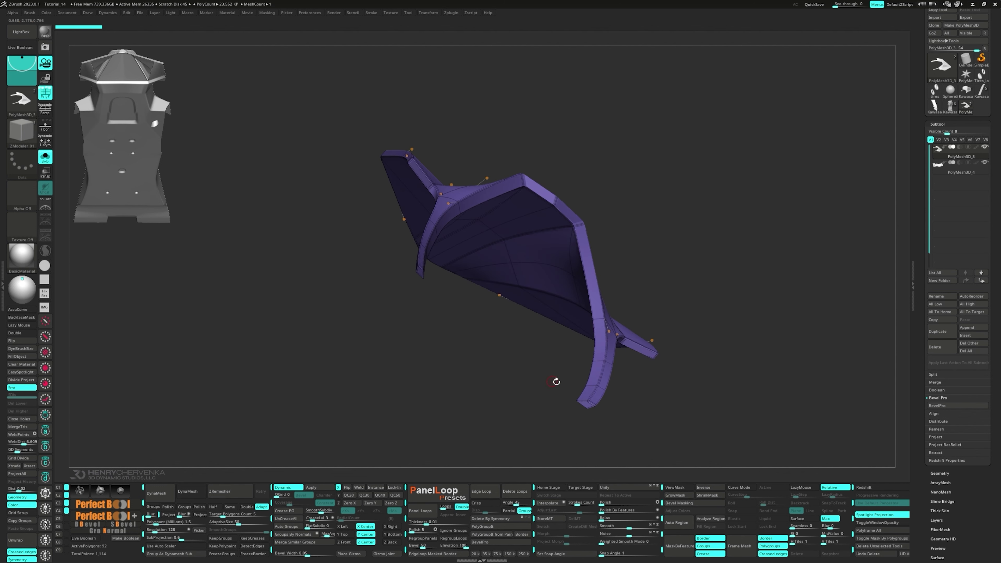
right_click_drag(556, 382, 444, 319)
key("space")
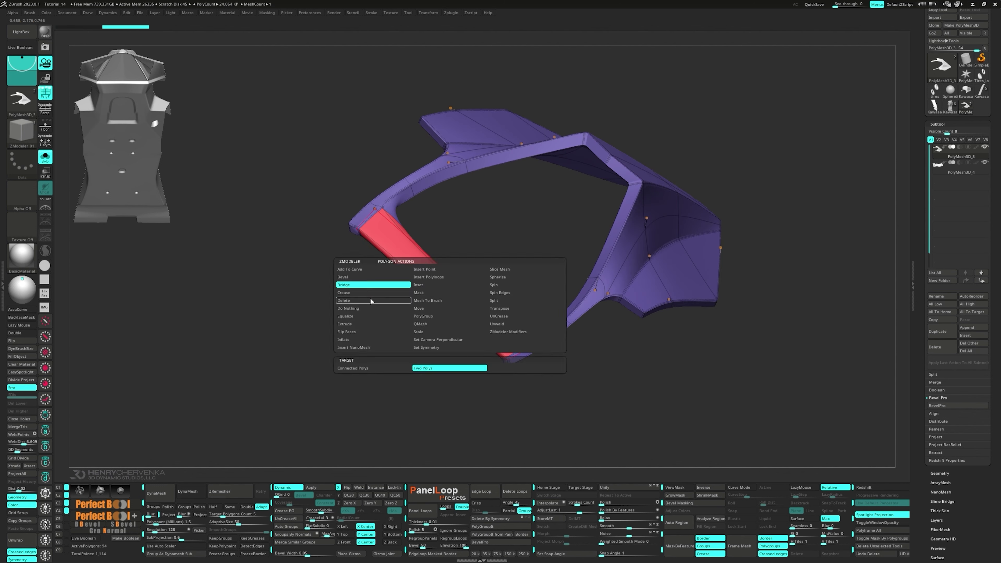
left_click(370, 298)
- Insert an edge loop across the middle of the new crossbar
left_click_drag(459, 225, 416, 326)
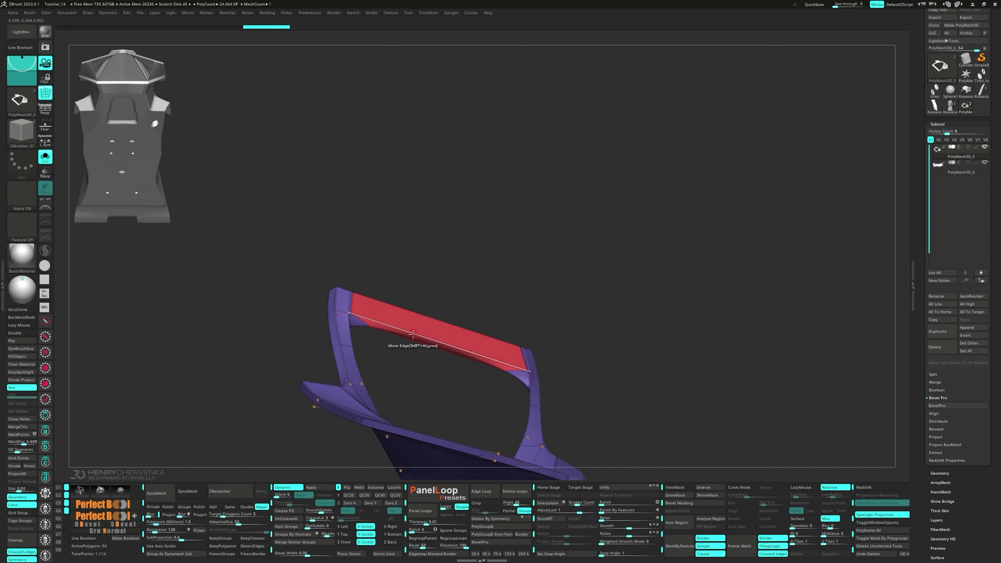
left_click_drag(415, 382, 333, 309)
key("space")
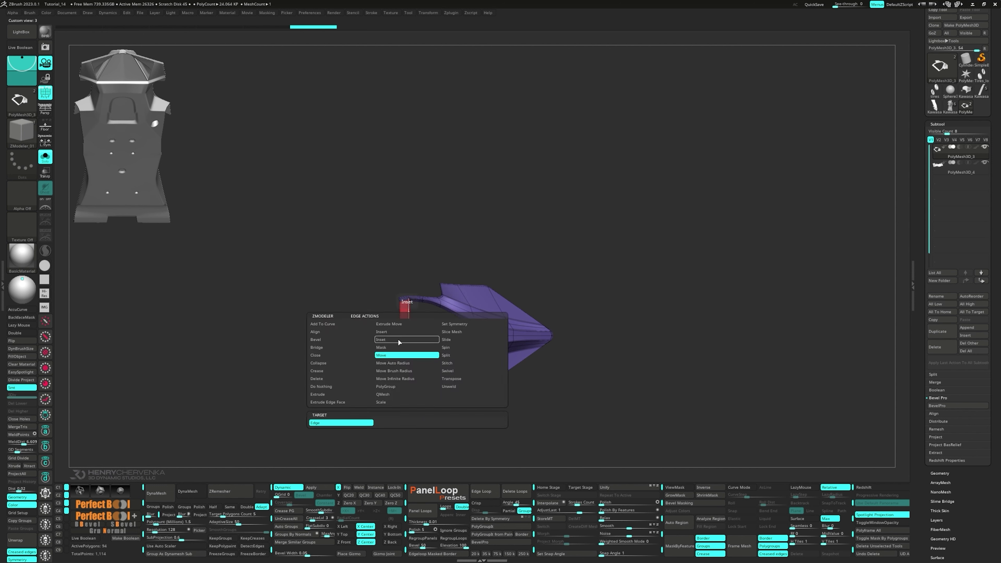
left_click(399, 333)
- Isolate the crossbar's middle loop with a mask, pull it away from the wing to form a bend, and clear the mask
key("w")
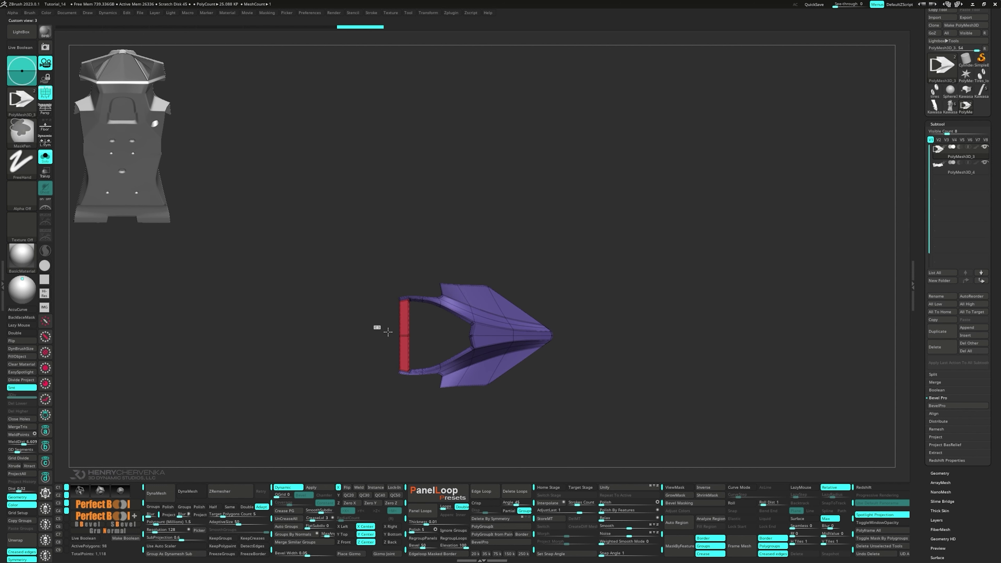
key("f")
left_click(402, 336)
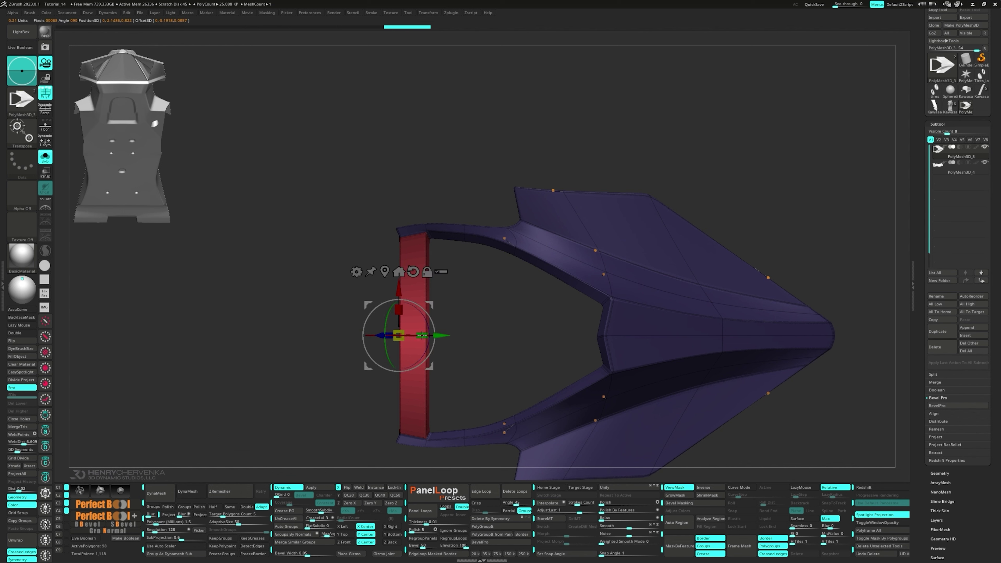
key("f")
left_click_drag(445, 337, 520, 338, "alt")
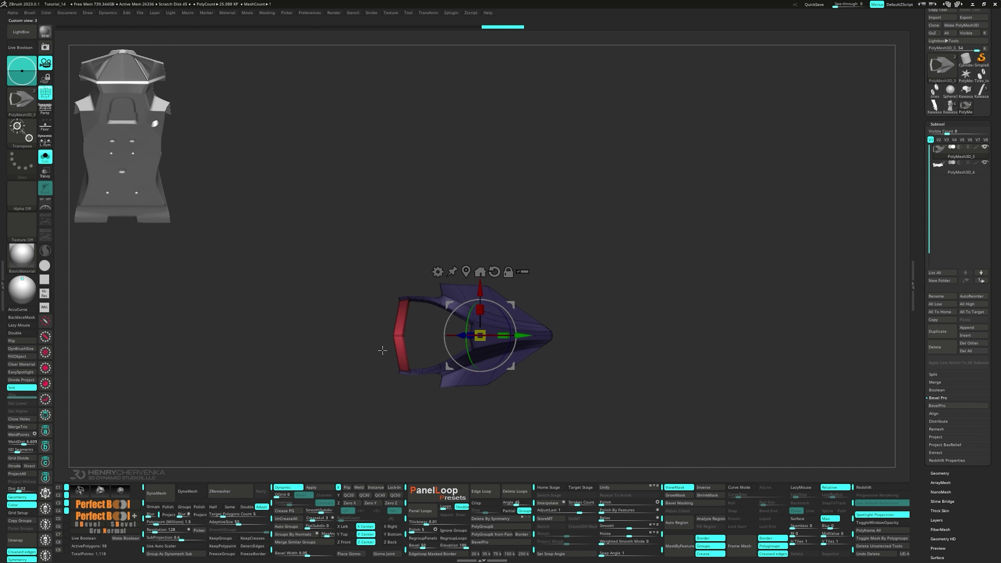
left_click_drag(367, 340, 431, 352, "ctrl")
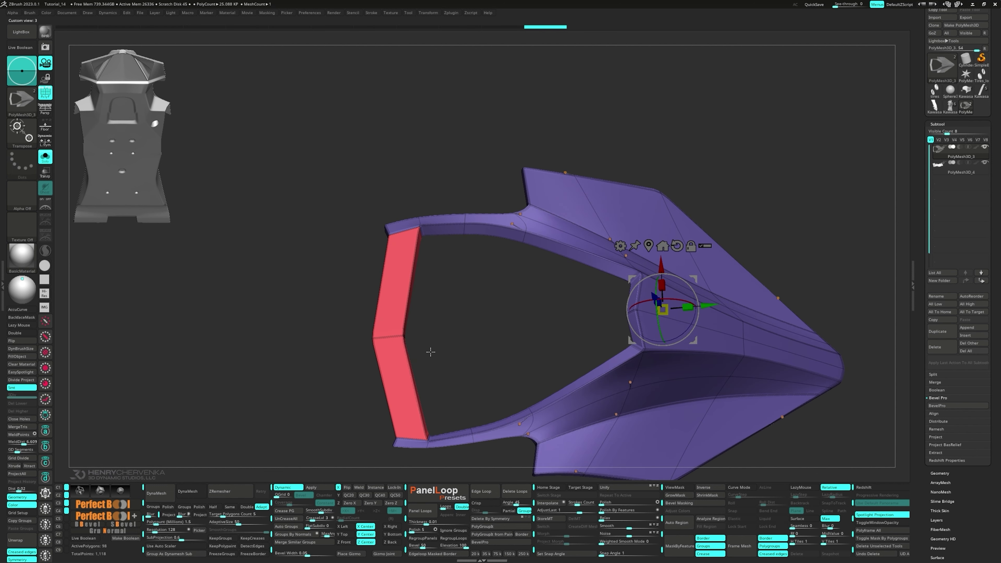
- Set the ZModeler edge action to Slide, adjust the crossbar's inner edge, and hide the polyframe to check the frame
key("b")
key("z")
key("m")
key("space")
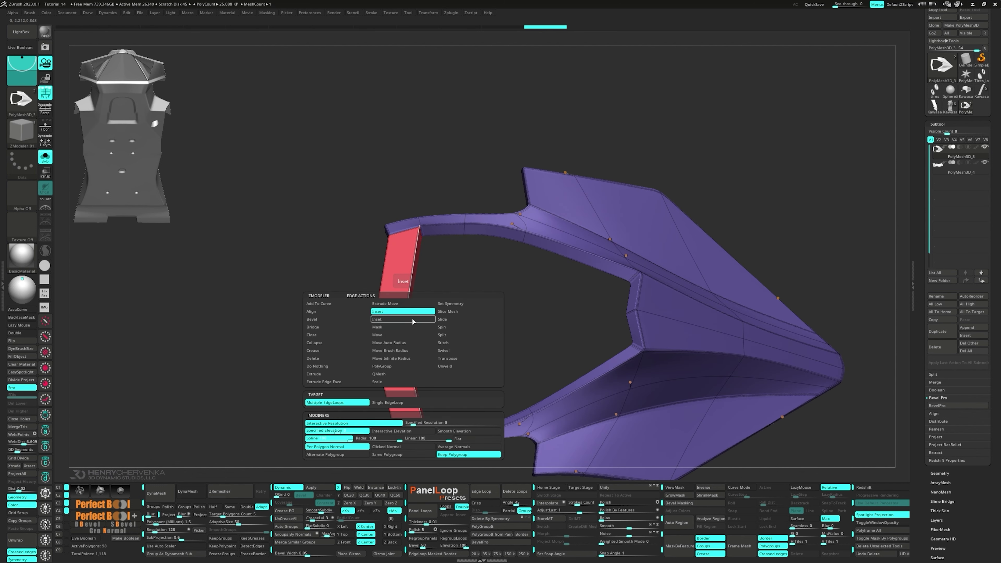
left_click(451, 320)
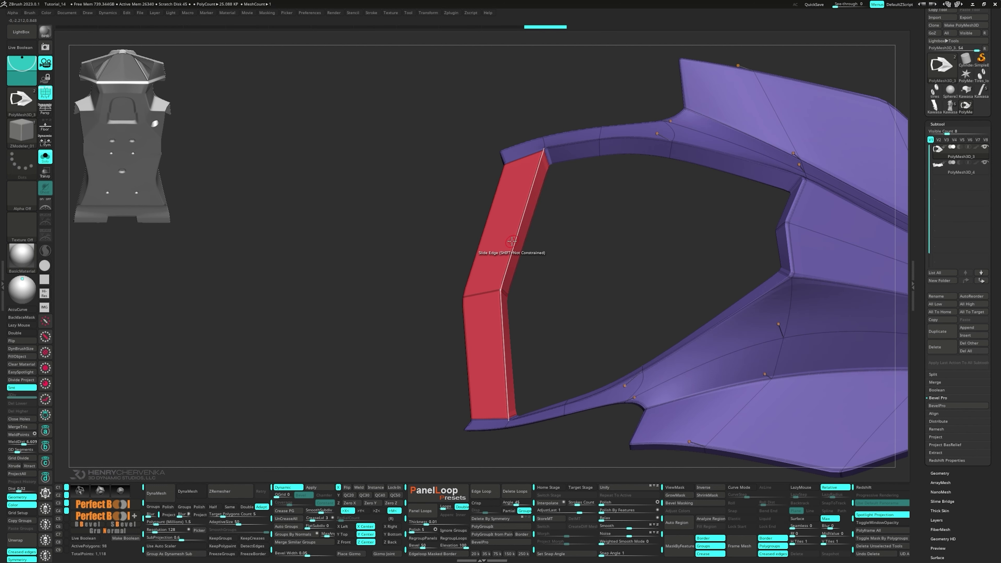
key("Right")
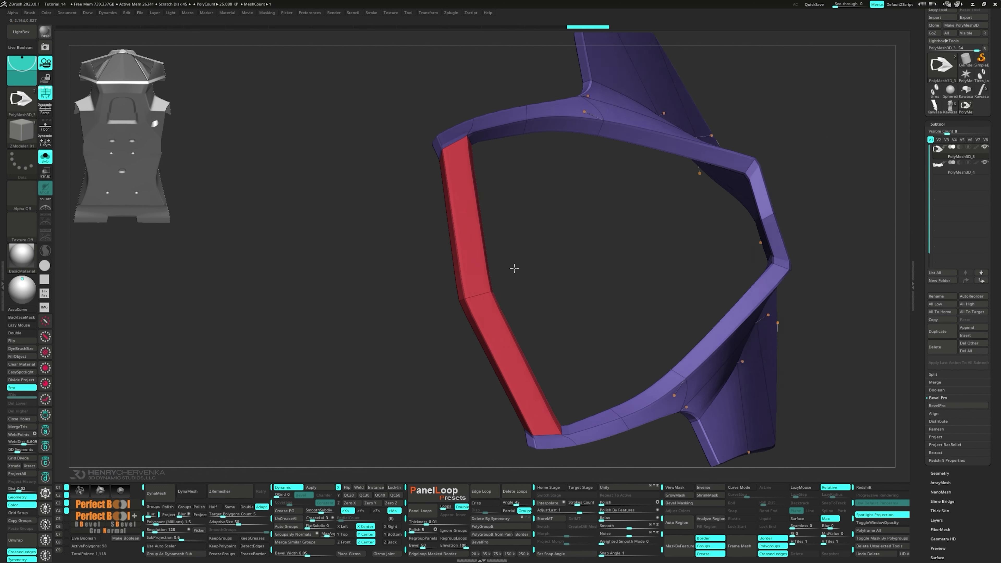
key("shift+f")
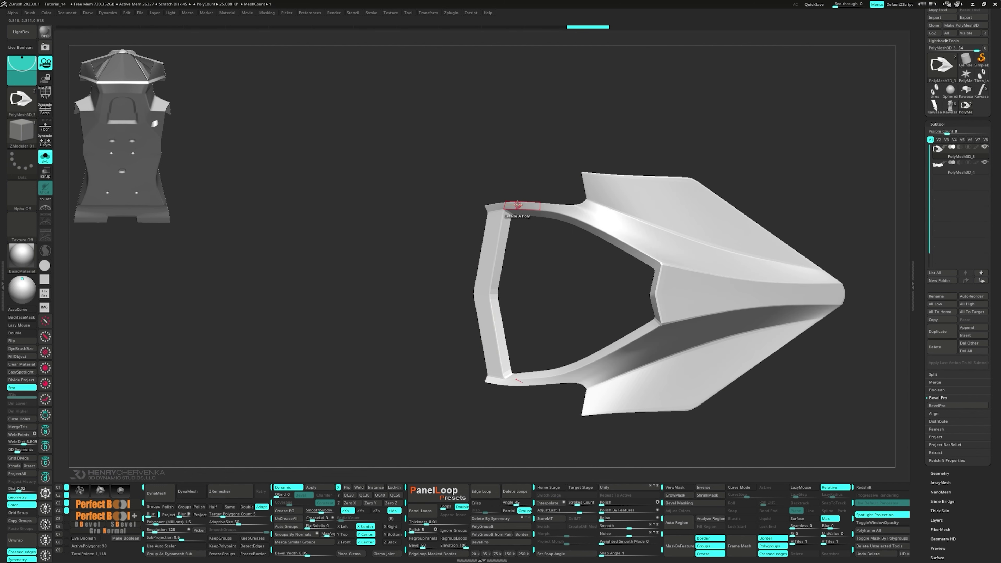
- Use Transpose on the outer side face at the arm's rear end, extrude symmetrical side fins outward, and clear the mask
right_click_drag(518, 204, 494, 245, "alt")
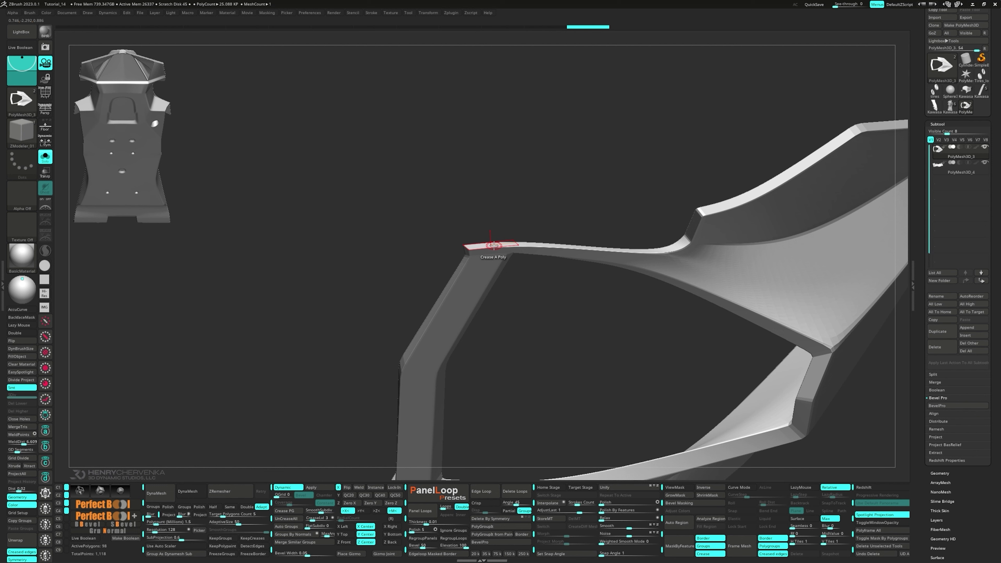
key("space")
left_click(570, 286)
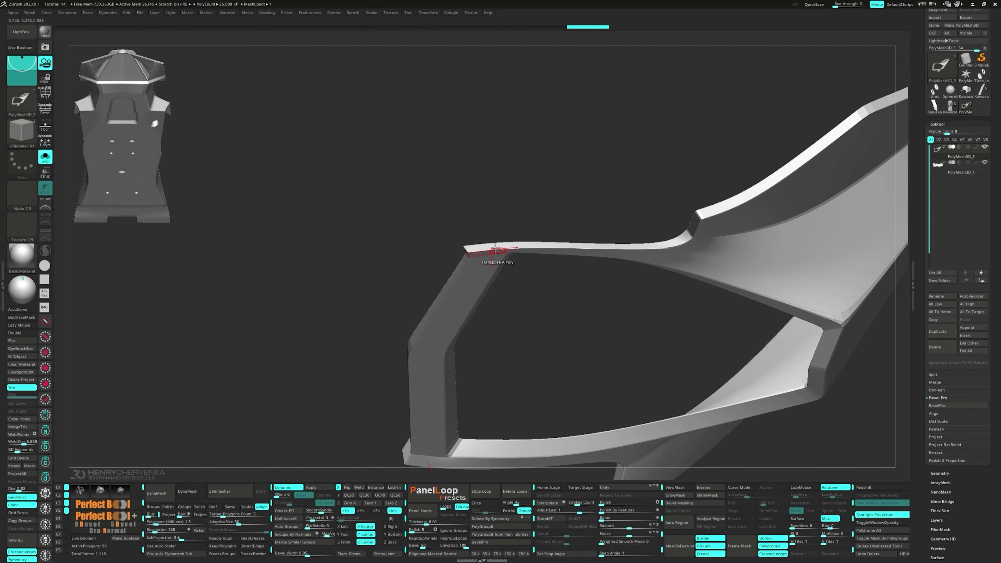
key("shift+f")
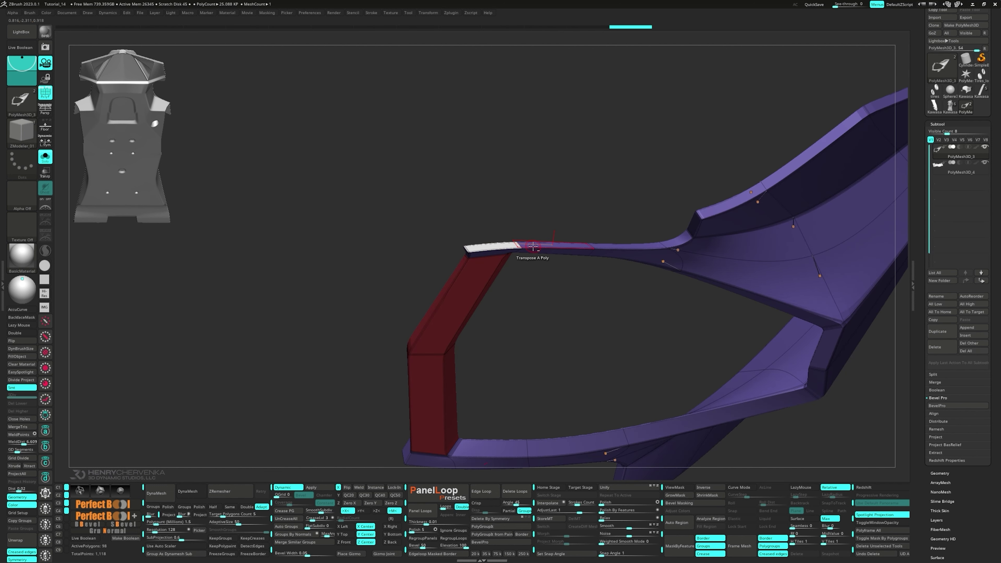
left_click(501, 246)
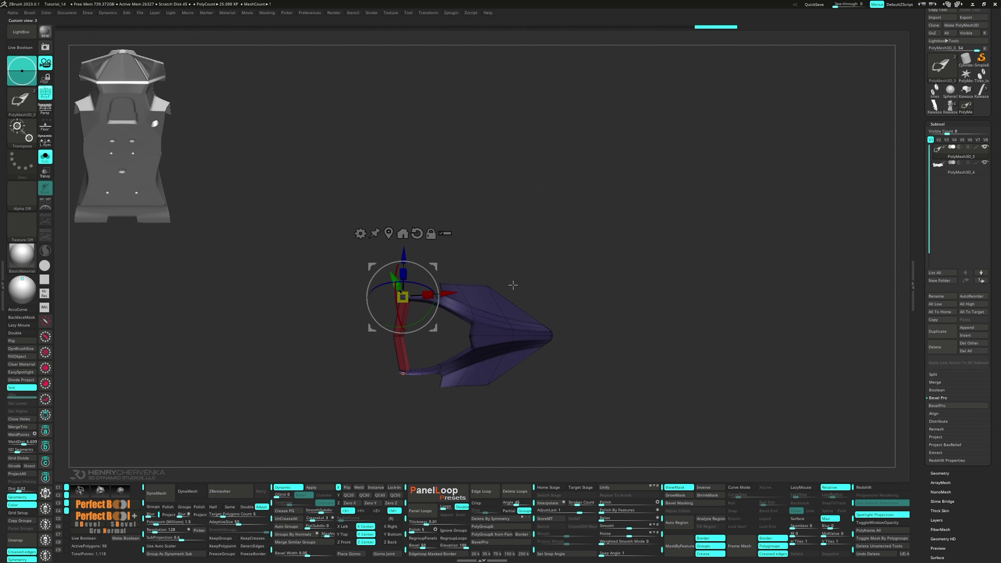
left_click_drag(435, 331, 426, 311, "ctrl")
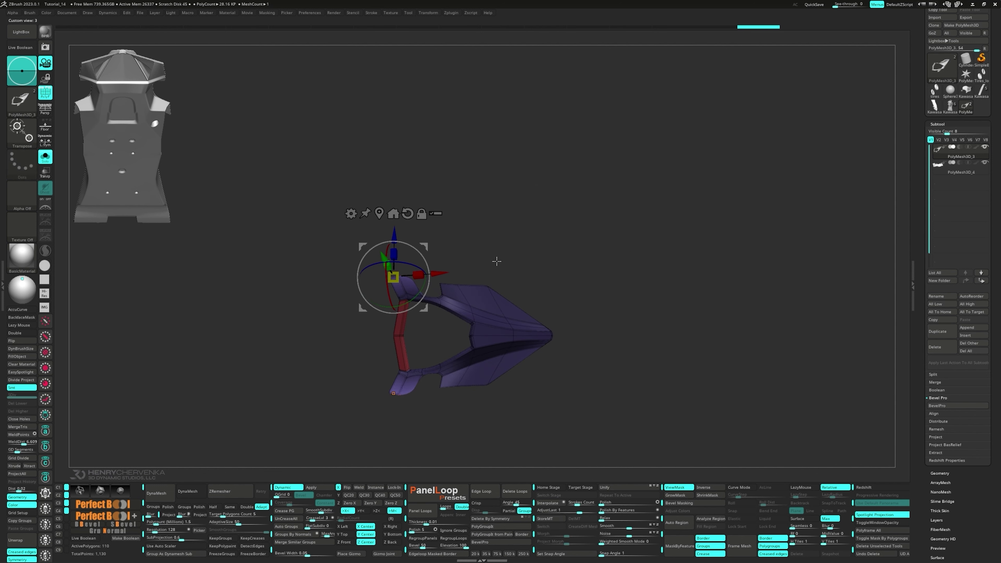
left_click_drag(491, 237, 524, 262, "ctrl")
- Return to ZModeler, set the polygon action to Crease on a single poly, and crease the new side fin's rim faces
key("q")
mouse_move(523, 262)
right_mouse_down("ctrl")
mouse_move(473, 335)
mouse_move(409, 347)
mouse_move(431, 313)
right_mouse_up("ctrl")
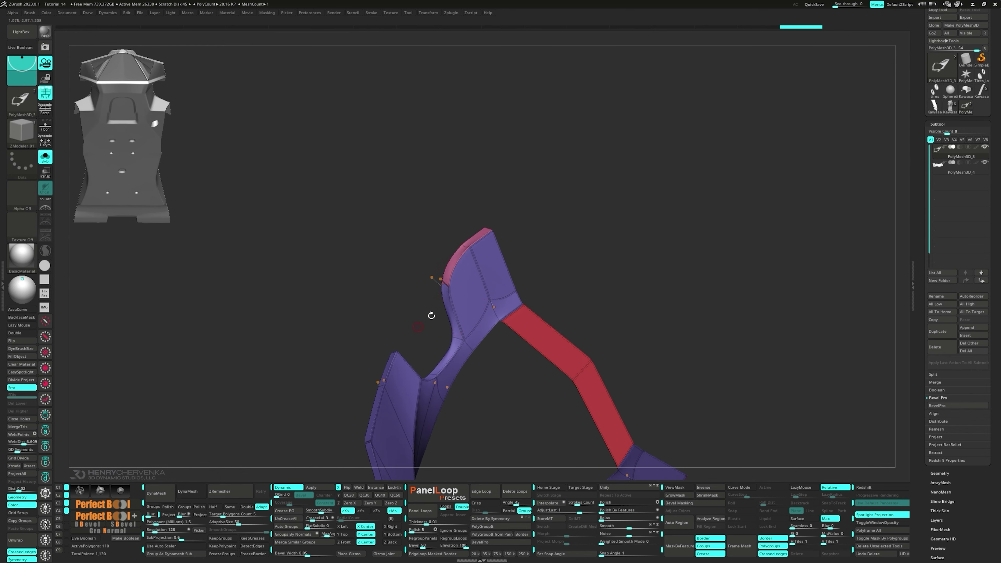
left_click(464, 289)
left_click_drag(585, 271, 596, 281, "ctrl")
key("q")
key("space")
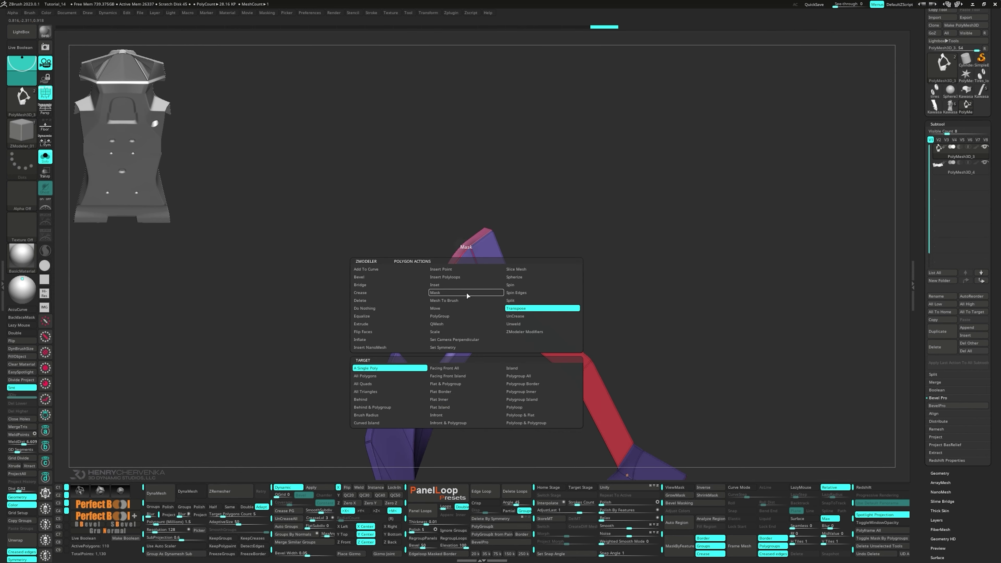
left_click(408, 293)
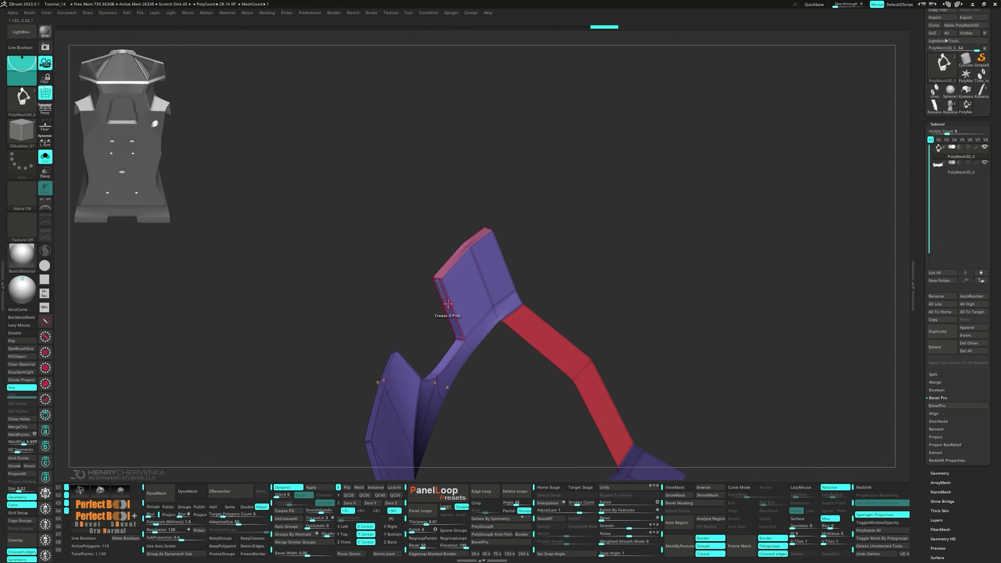
left_click_drag(448, 304, 494, 284)
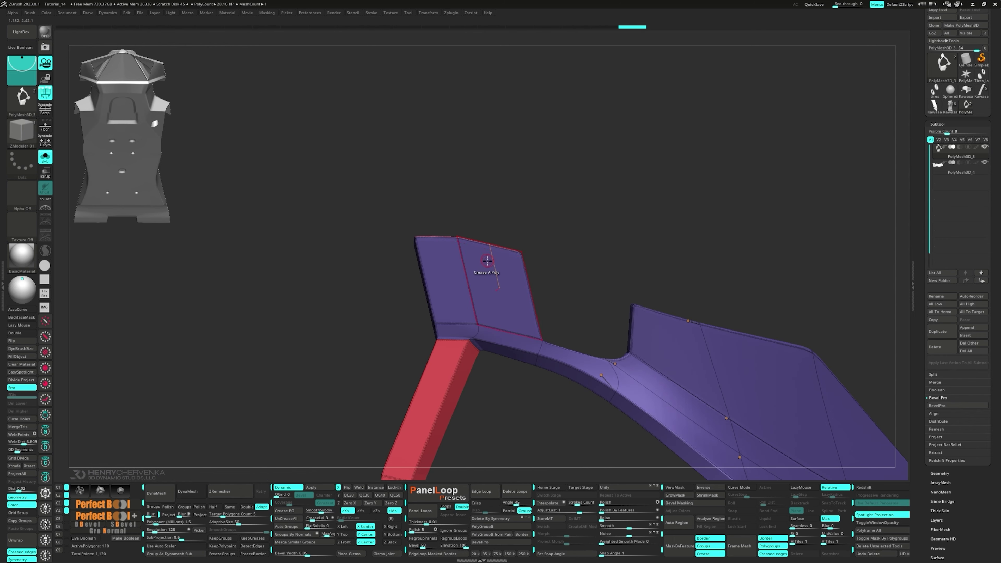
- Set the ZModeler point action to Slide and adjust the corner points along the side fin's outer edge
key("space")
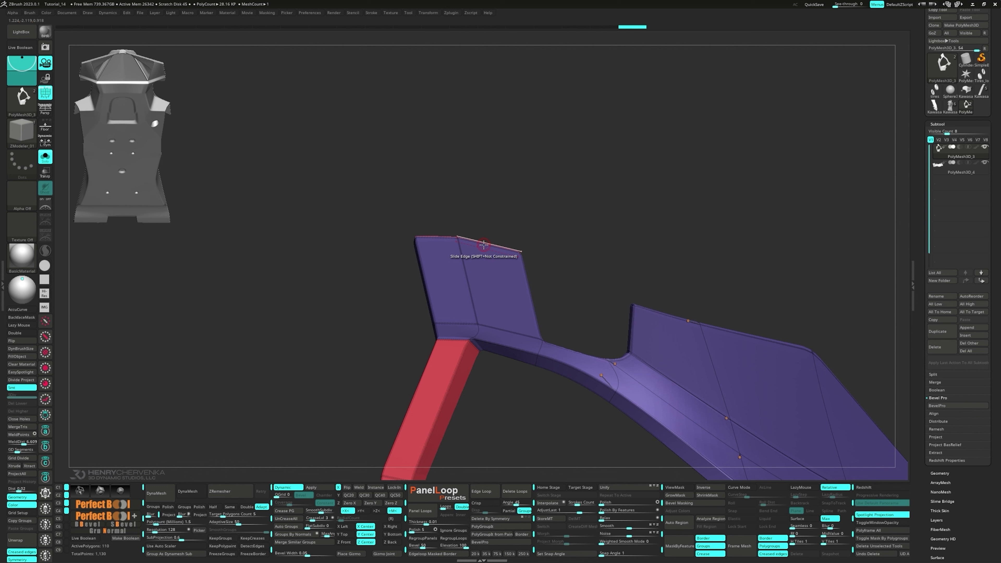
key("space")
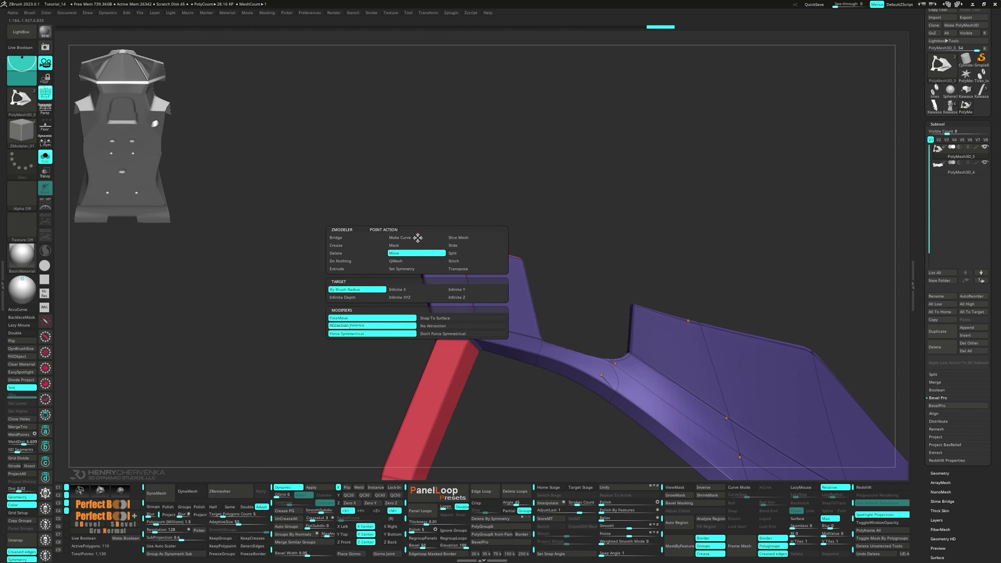
left_click(460, 247)
right_click_drag(416, 245, 506, 258)
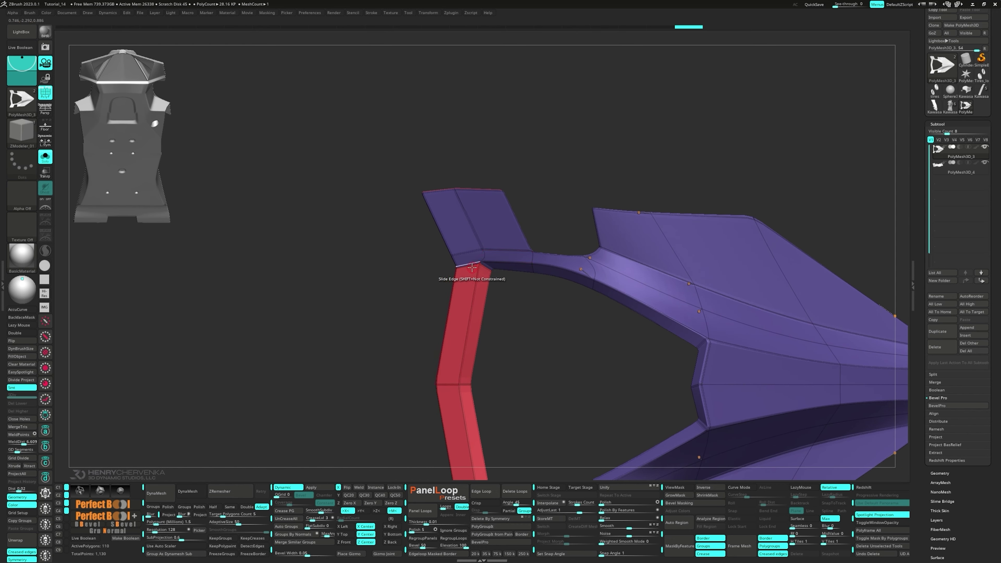
- Crease the partial edge loop where the crossbar meets the rear corner, and merge the whole piece into one polygroup
key("space")
left_click(392, 310)
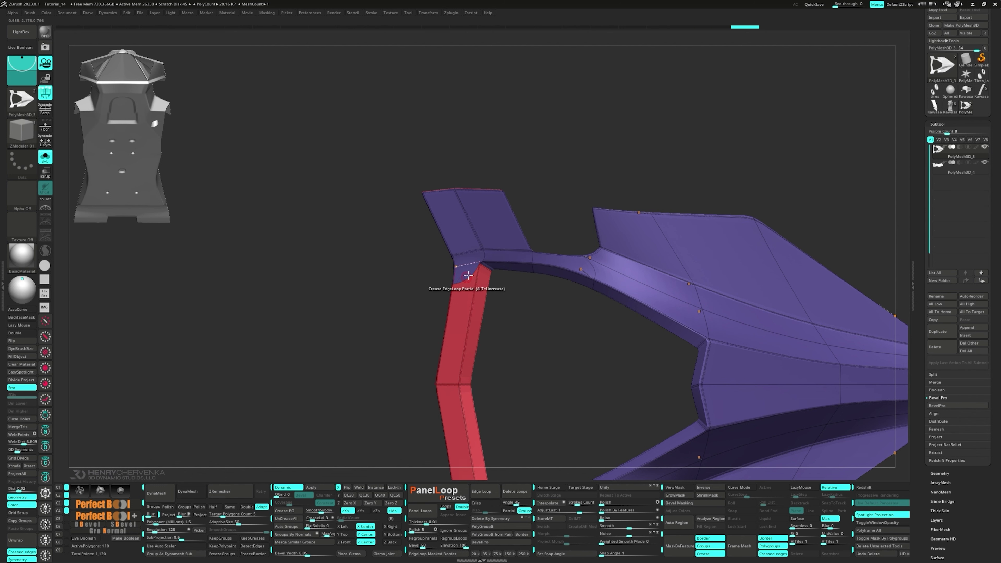
mouse_move(469, 275)
right_mouse_down()
mouse_move(505, 242)
mouse_move(497, 217)
right_mouse_up()
key("shift+f")
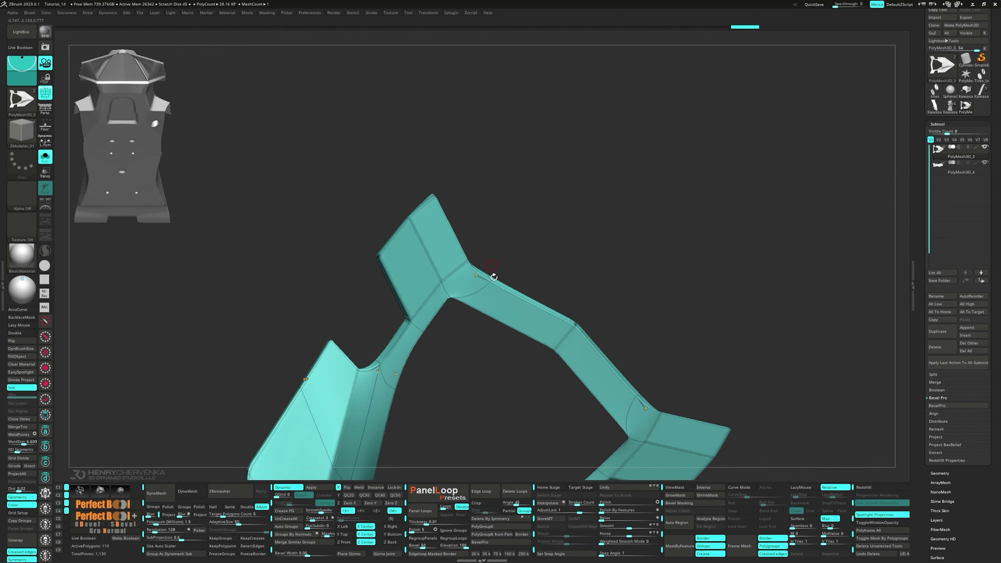
right_click_drag(494, 277, 540, 217)
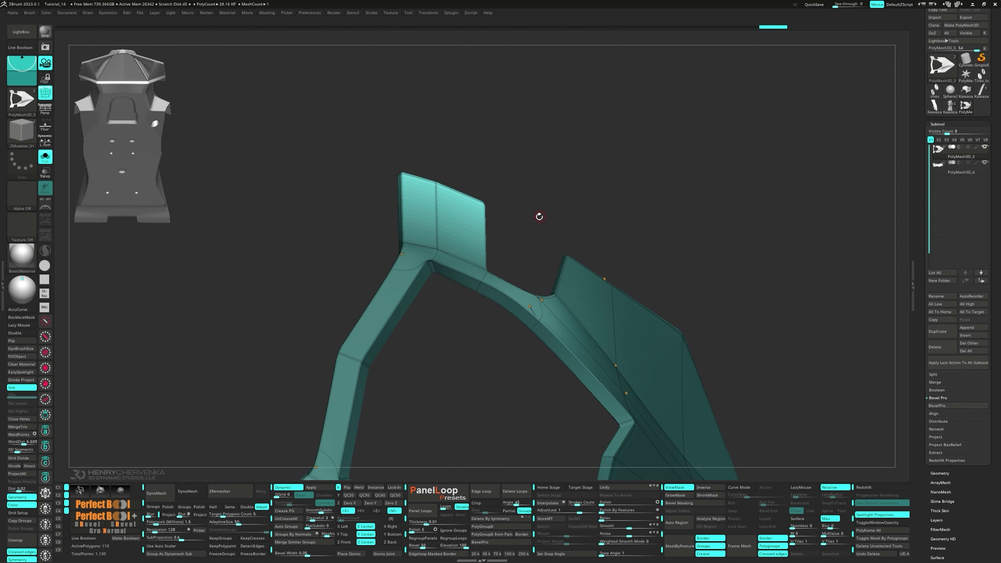
- Align the gizmo to the side fin and shift the fins' outer edges rearward in the top view
key("w")
left_click_drag(488, 262, 603, 262, "alt")
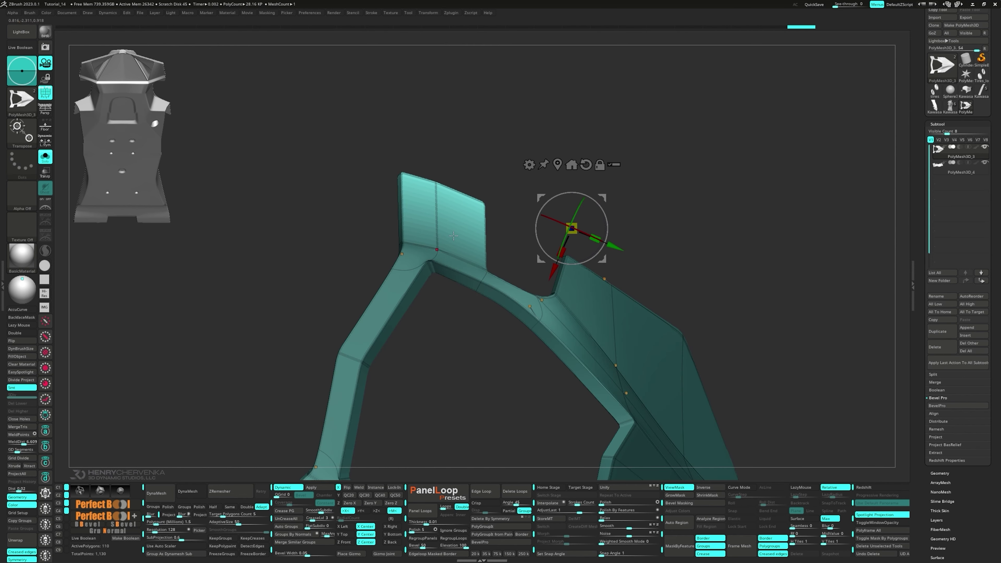
left_click(436, 181)
key("f")
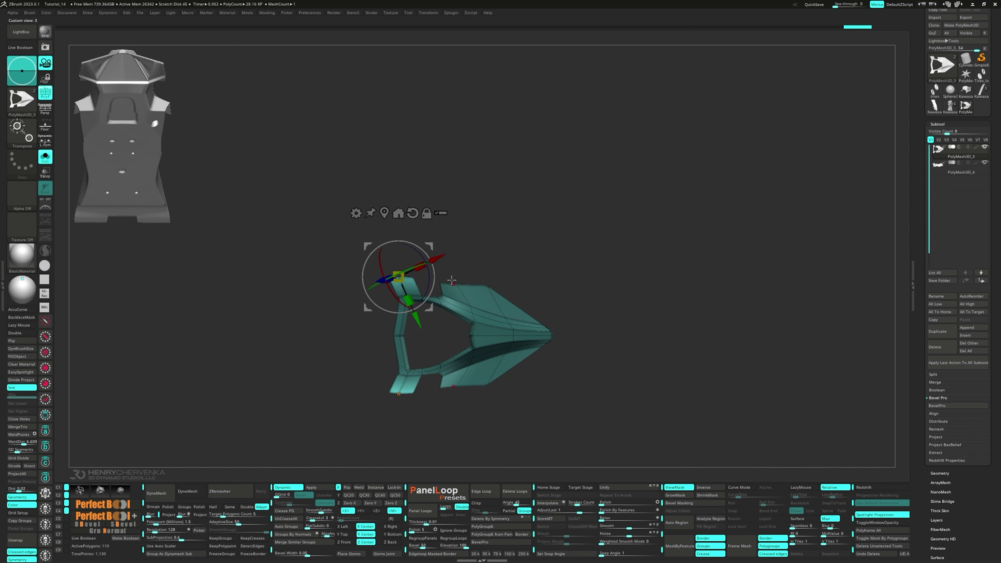
left_click_drag(435, 306, 459, 293, "alt")
- Mask around the rear tips of the side fins and fine-tune their position with the gizmo in the top view
left_click_drag(362, 267, 380, 285, "ctrl")
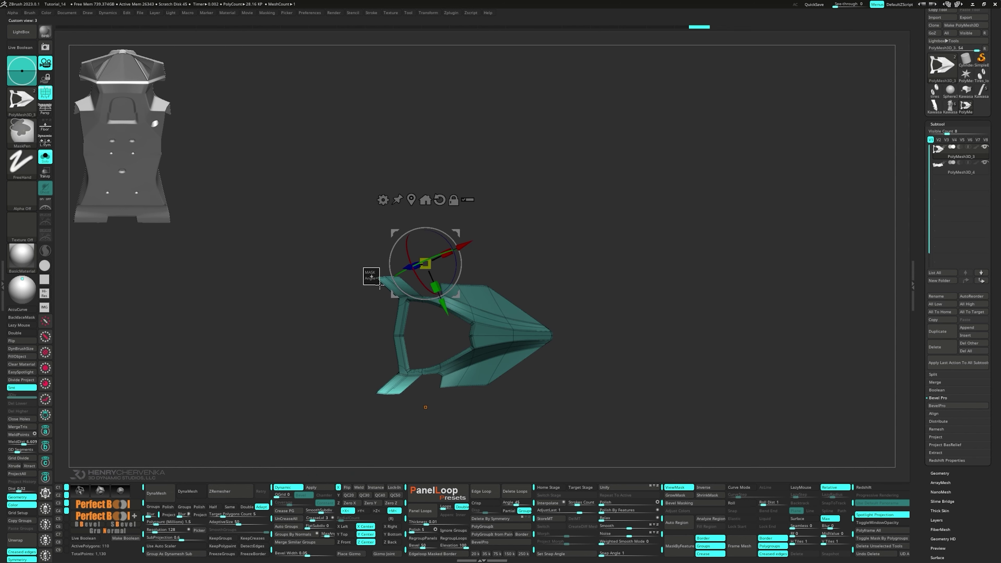
left_click_drag(459, 295, 461, 296)
left_click_drag(355, 267, 382, 283, "ctrl")
left_click_drag(460, 297, 470, 297)
- Adjust the side fins' tips in the side view, and return to ZModeler to check the frame from several angles
key("2")
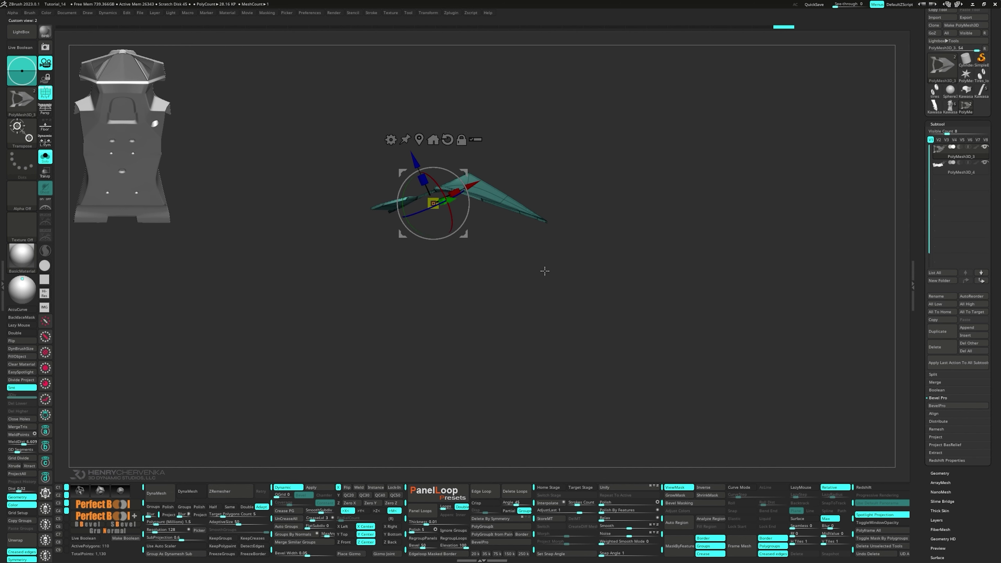
mouse_move(466, 236)
left_mouse_down()
mouse_move(537, 251)
mouse_move(441, 284)
mouse_move(487, 292)
mouse_move(413, 251)
mouse_move(436, 300)
mouse_move(405, 175)
mouse_move(414, 221)
left_mouse_up()
key("q")
left_click(406, 246)
left_click_drag(414, 221, 446, 231, "alt")
left_click_drag(447, 231, 648, 162, "alt")
right_click_drag(624, 91, 628, 145)
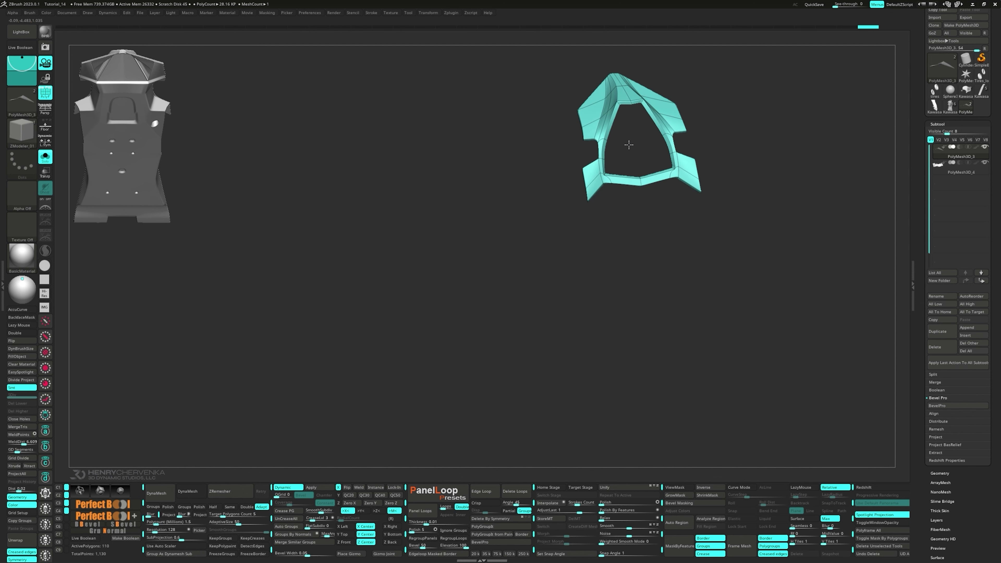
- Isolate the rear crossbar with a mask, shift it vertically with the gizmo in the side view, and clear the mask
left_click_drag(629, 145, 522, 246)
left_click_drag(458, 192, 327, 276)
key("ctrl")
left_click(444, 257, "ctrl")
key("w")
left_click(416, 113)
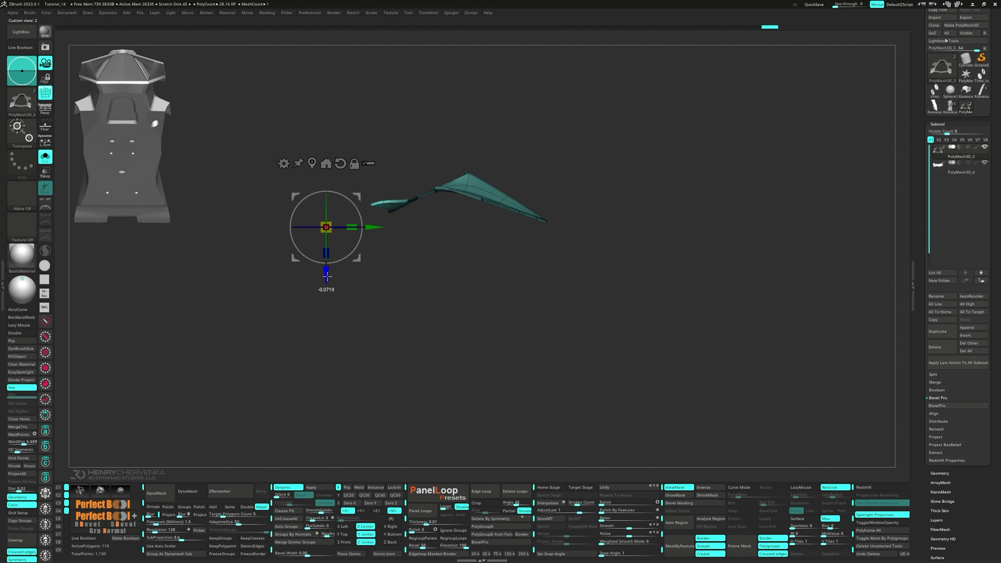
left_click_drag(436, 255, 443, 263, "ctrl")
left_click_drag(444, 265, 472, 291)
- Return to ZModeler, turn off Solo, and examine how the winged frame sits on the long bent plate
key("q")
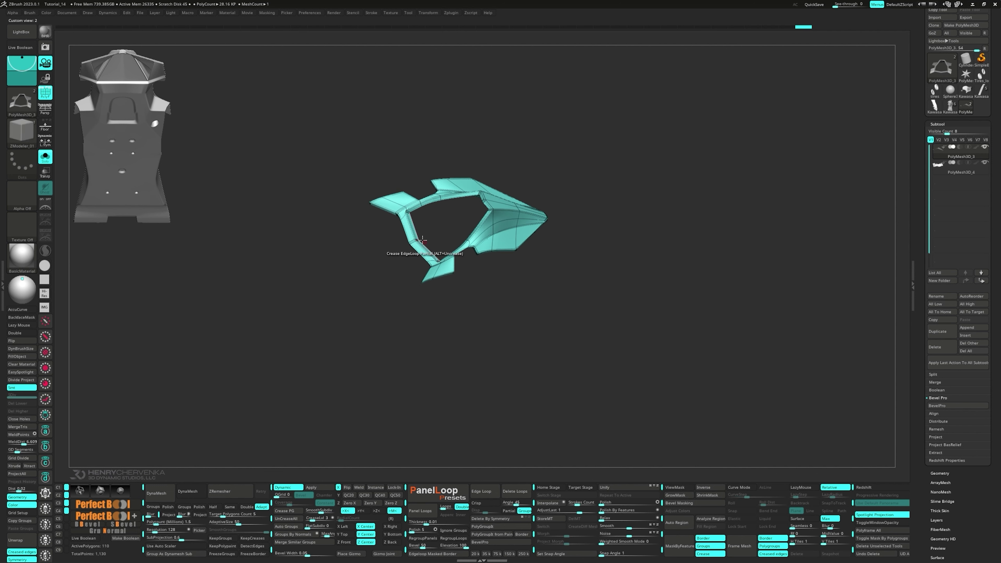
left_click_drag(430, 245, 415, 254)
left_click_drag(508, 280, 552, 294, "alt")
left_click_drag(464, 242, 489, 312, "alt")
key("alt+s")
left_click_drag(547, 301, 537, 276)
key("shift+f")
right_click_drag(537, 276, 523, 252, "ctrl")
right_click_drag(522, 252, 460, 289)
key("shift+f")
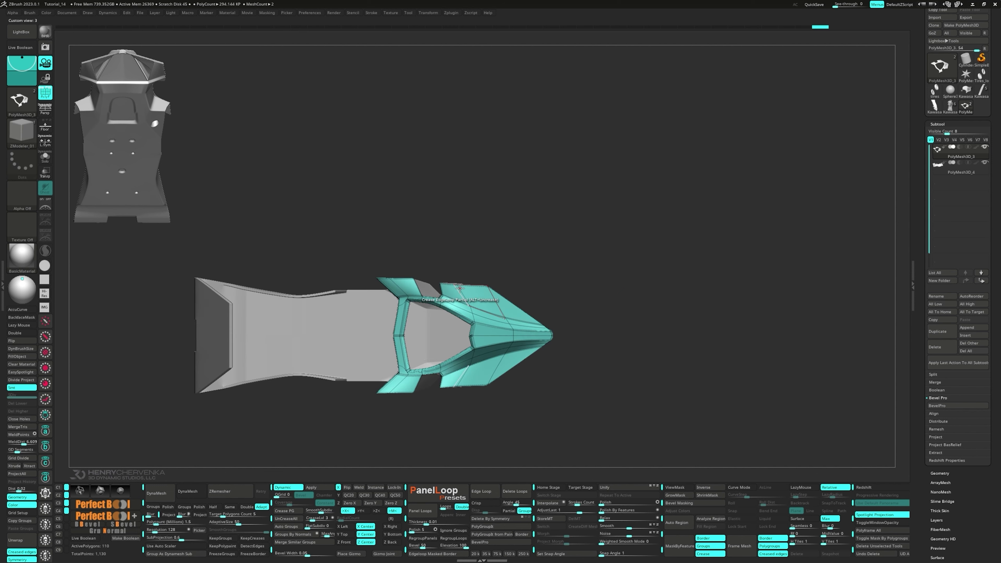
- Insert a single edge loop across the crossbar behind the front frame's opening
key("space")
left_click(390, 329)
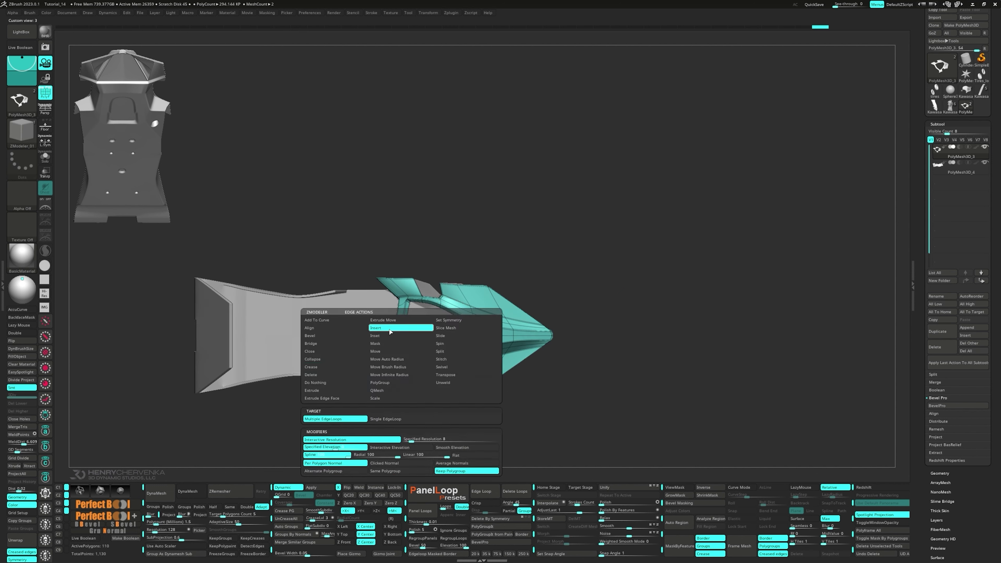
left_click(392, 420)
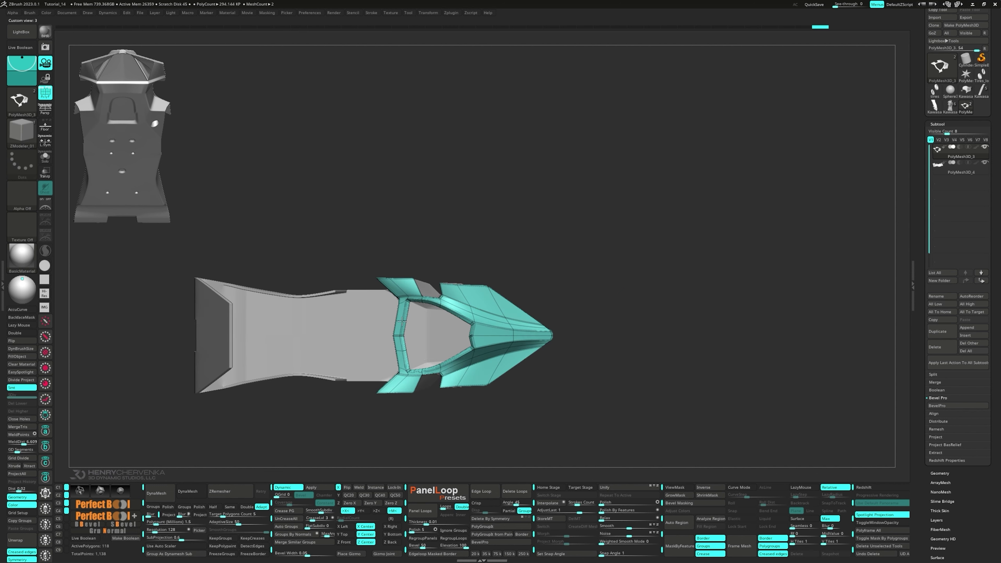
left_click(402, 321)
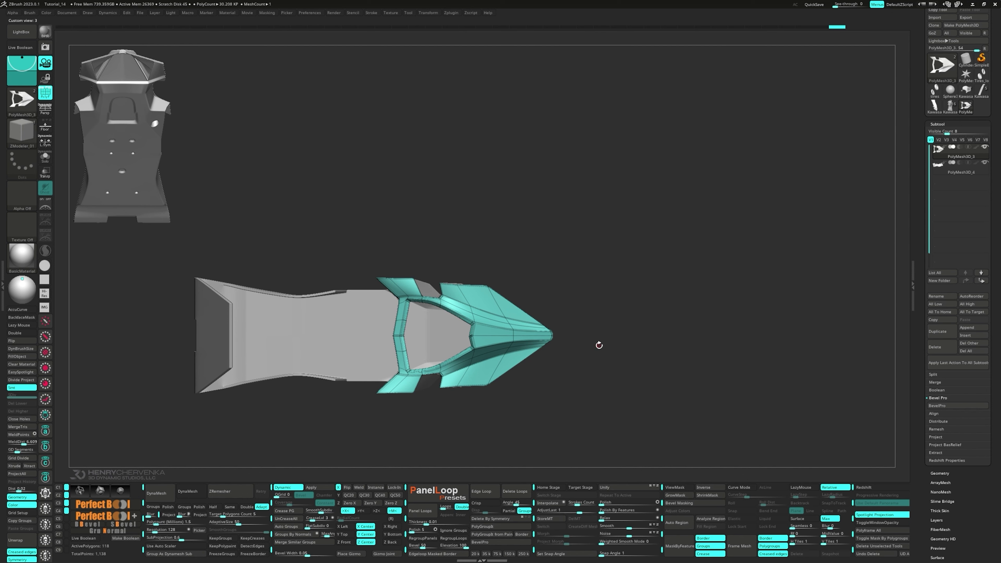
- Isolate the front frame and insert a single edge loop near the tip of its pointed nose
left_click_drag(431, 276, 520, 320)
key("1")
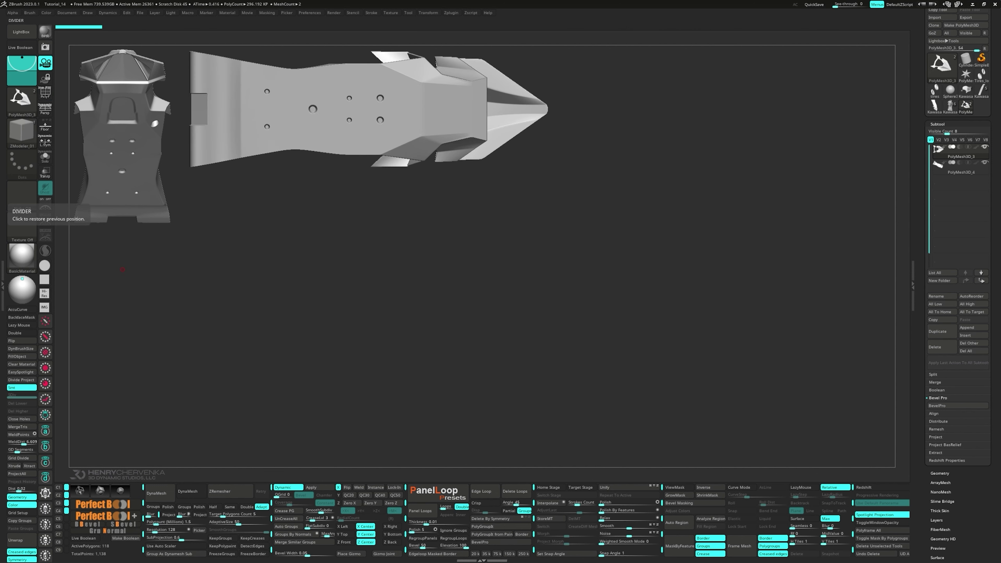
left_click_drag(560, 202, 513, 165)
key("shift+f")
key("3")
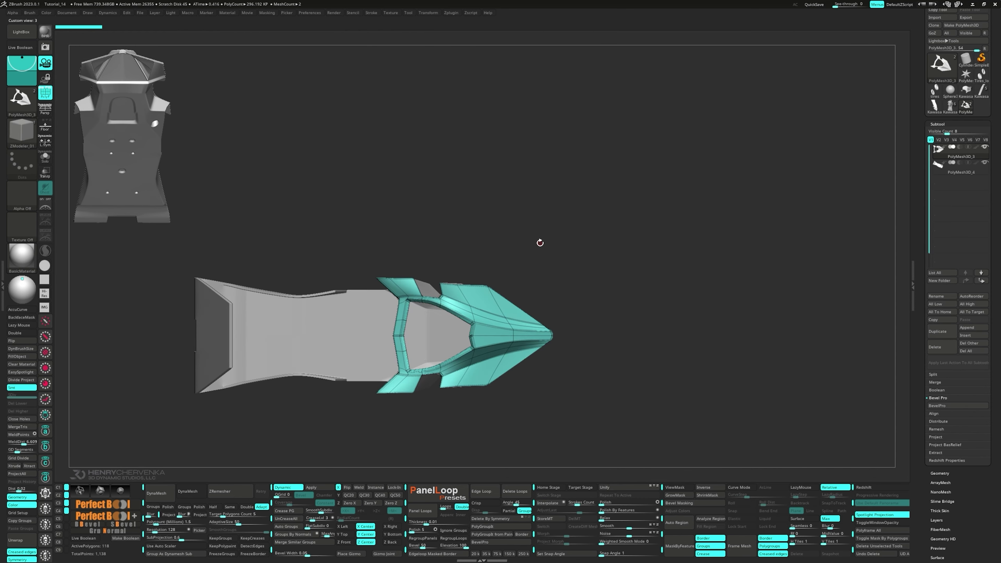
key("alt+shift+s")
key("space")
left_click(528, 346)
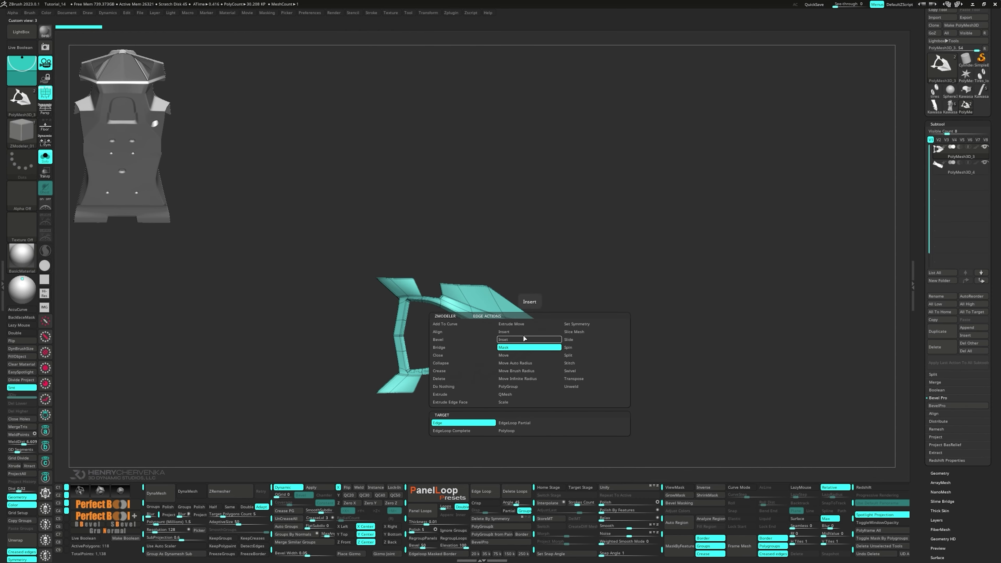
left_click(532, 424)
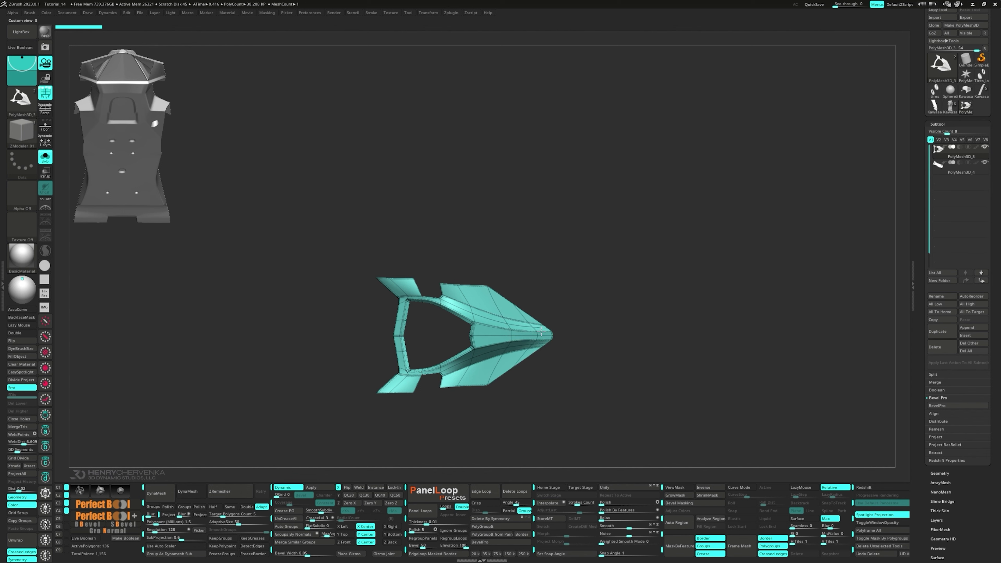
left_click(541, 332)
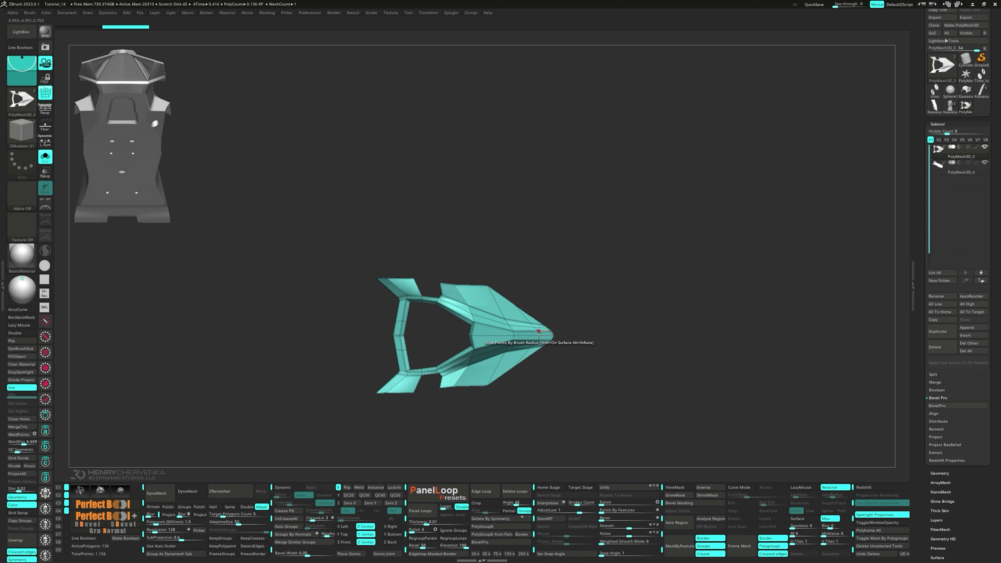
- Compare the front frame with dynamic subdivision off and on, from above and from underneath
key("d")
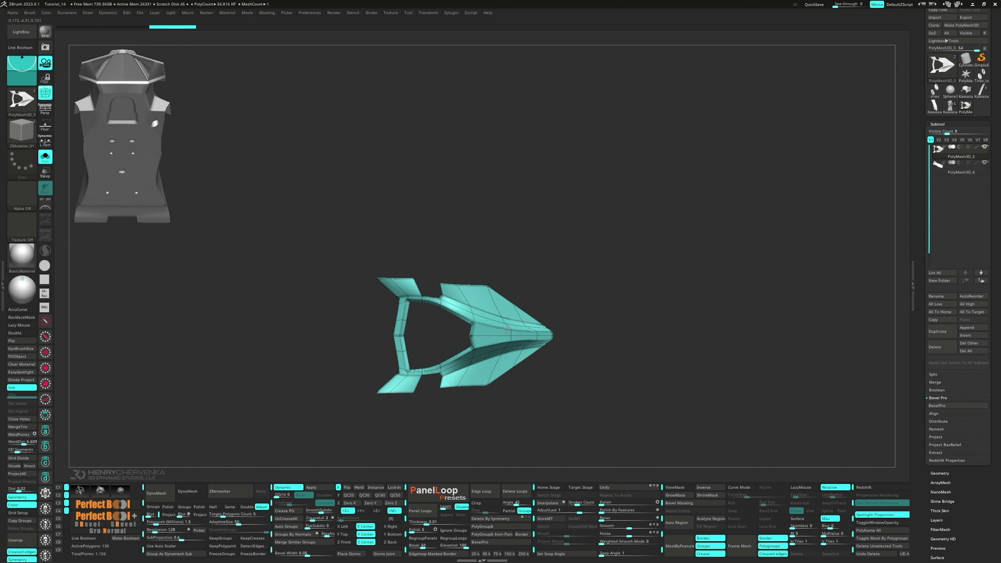
key("shift+d")
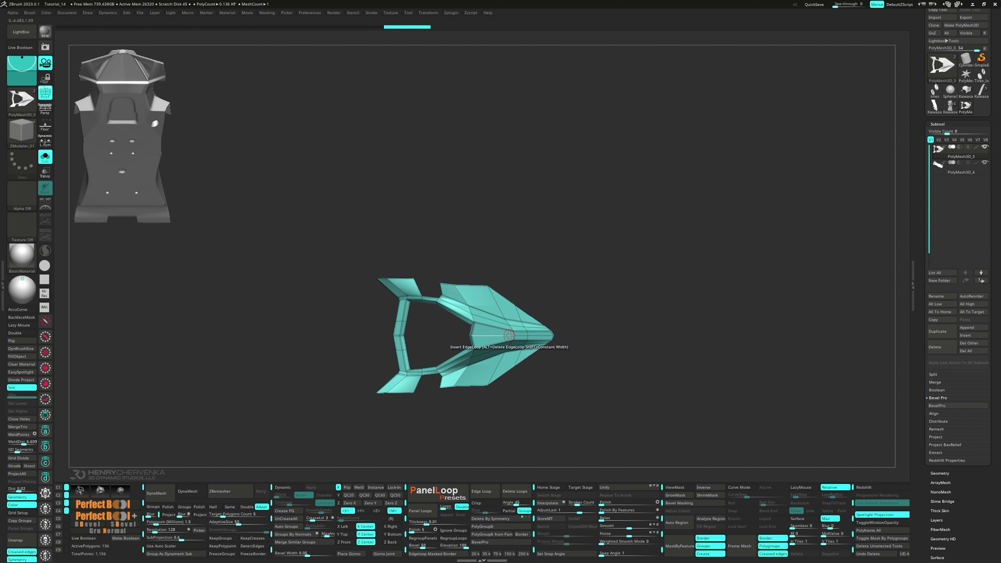
left_click_drag(553, 212, 530, 164, "shift")
key("s")
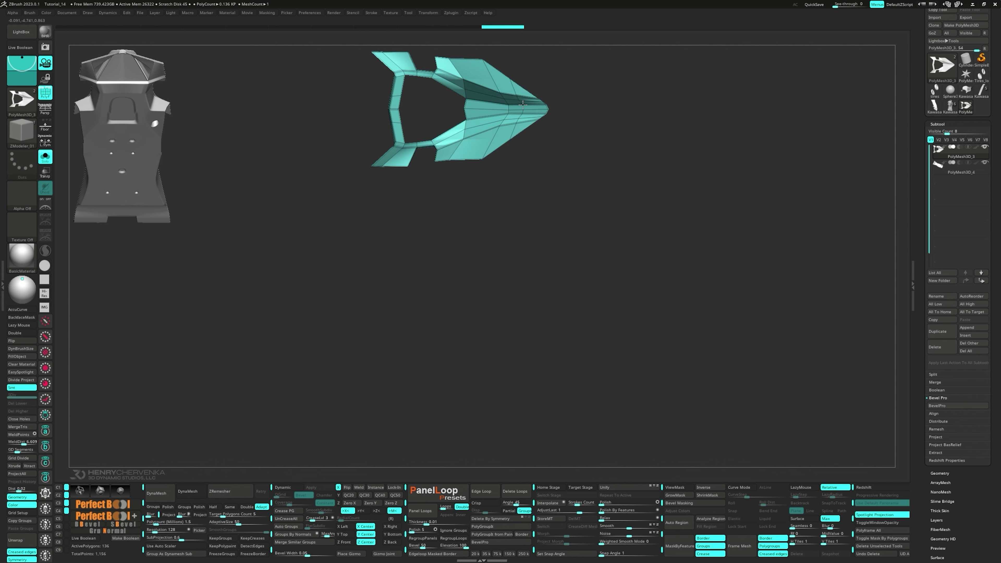
right_click_drag(523, 104, 564, 257)
key("d")
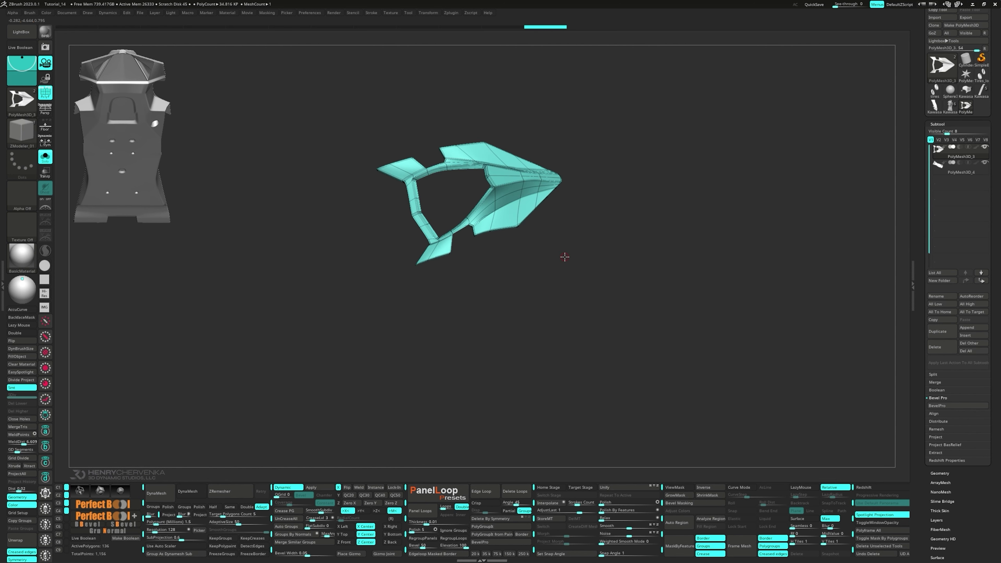
- Switch to the lower body subtool, mask the edge along its front recess, and invert the mask
key("alt+s")
left_click(391, 257, "alt")
right_click_drag(535, 318, 485, 284)
right_click_drag(291, 277, 272, 255)
key("space")
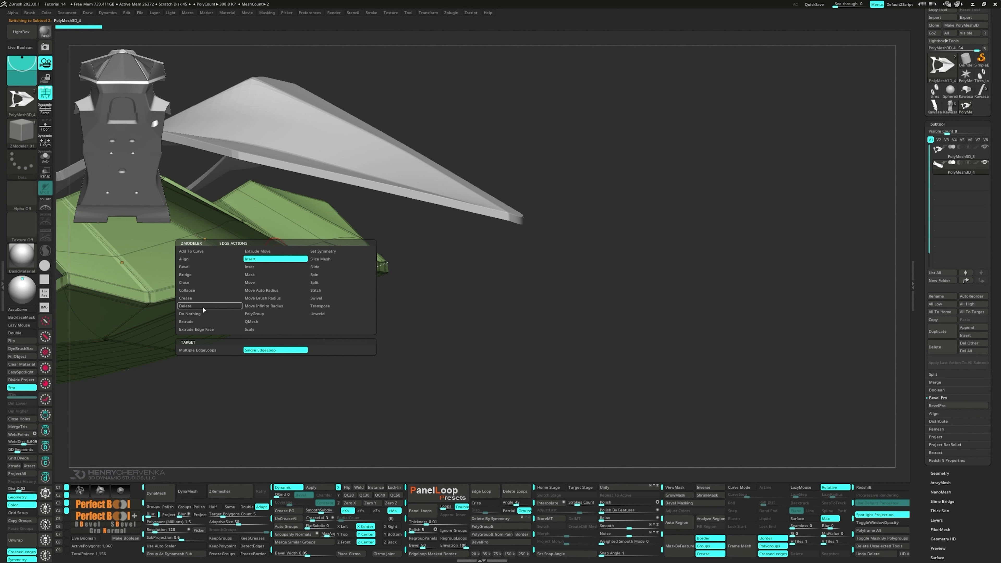
left_click(257, 275)
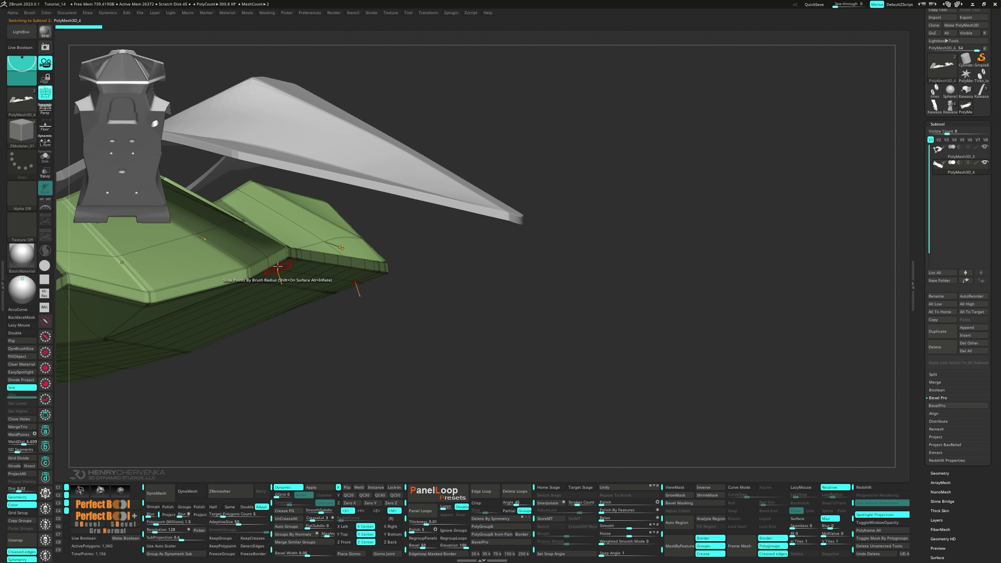
left_click(276, 270)
left_click(289, 349, "ctrl")
left_click_drag(290, 349, 235, 253, "ctrl")
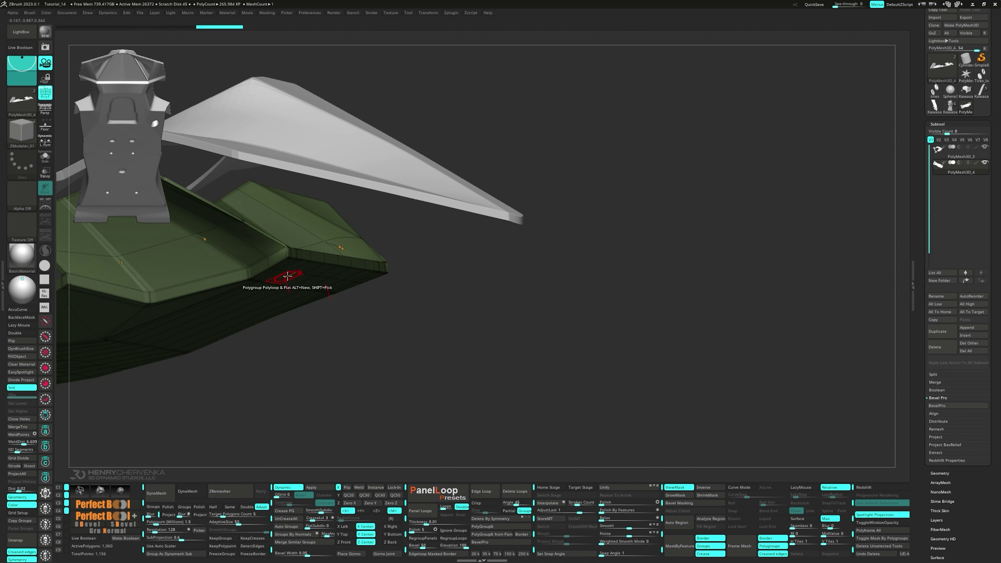
- Place the transform gizmo on the unmasked front recess edge to adjust it, and clear the mask
key("w")
left_click(268, 268)
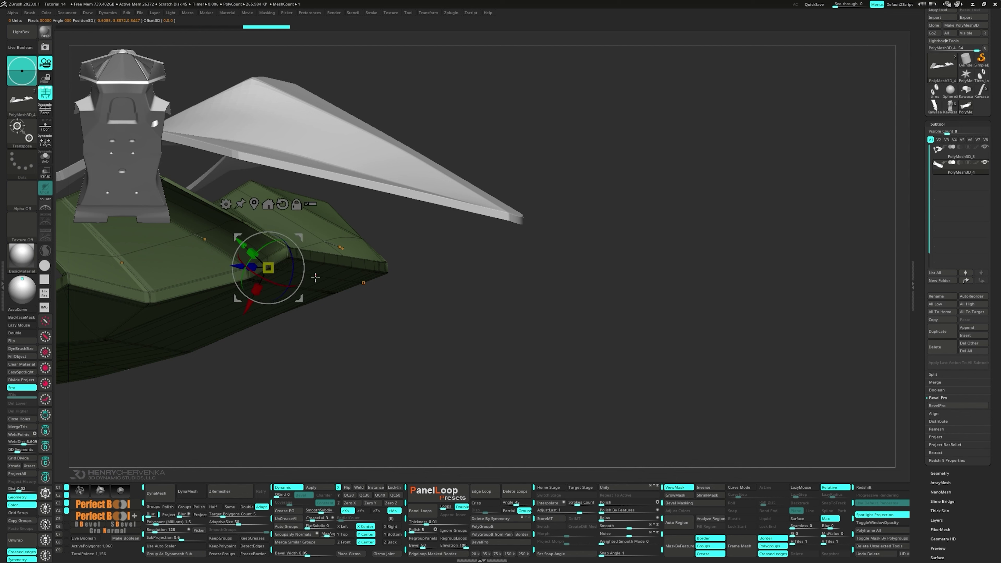
right_click_drag(272, 272, 291, 298, "shift")
left_click_drag(172, 275, 197, 276, "ctrl")
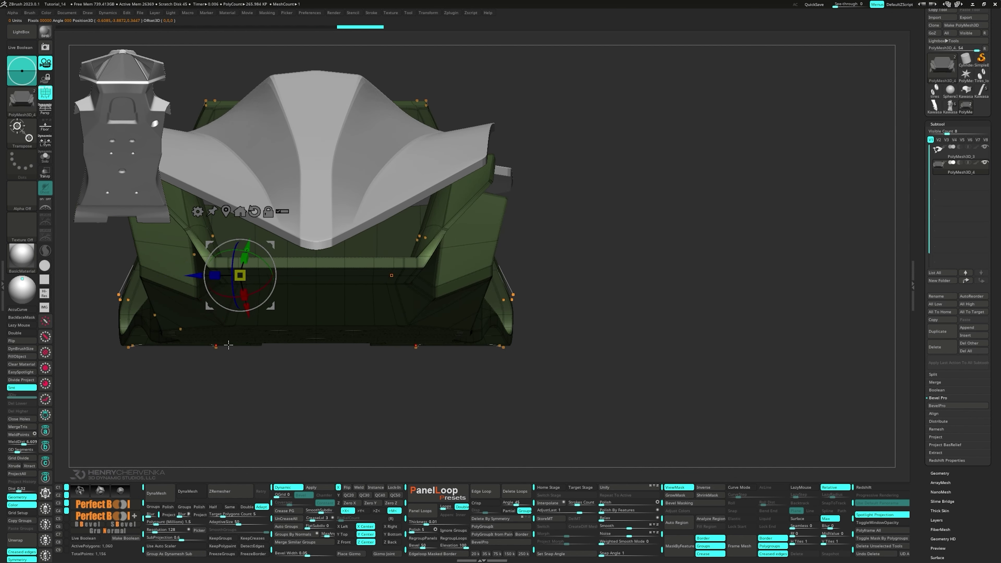
left_click_drag(187, 367, 176, 369, "ctrl")
key("q")
- Set the ZModeler edge action to Move and shift the inner edge of the body's front side fin slightly outward
right_click_drag(188, 230, 255, 282, "alt")
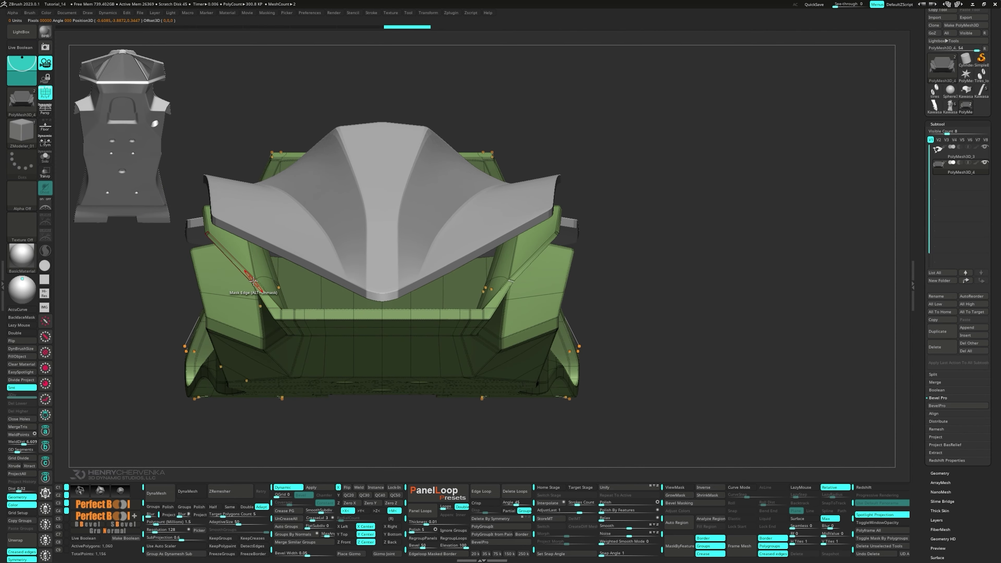
key("space")
left_click(241, 310)
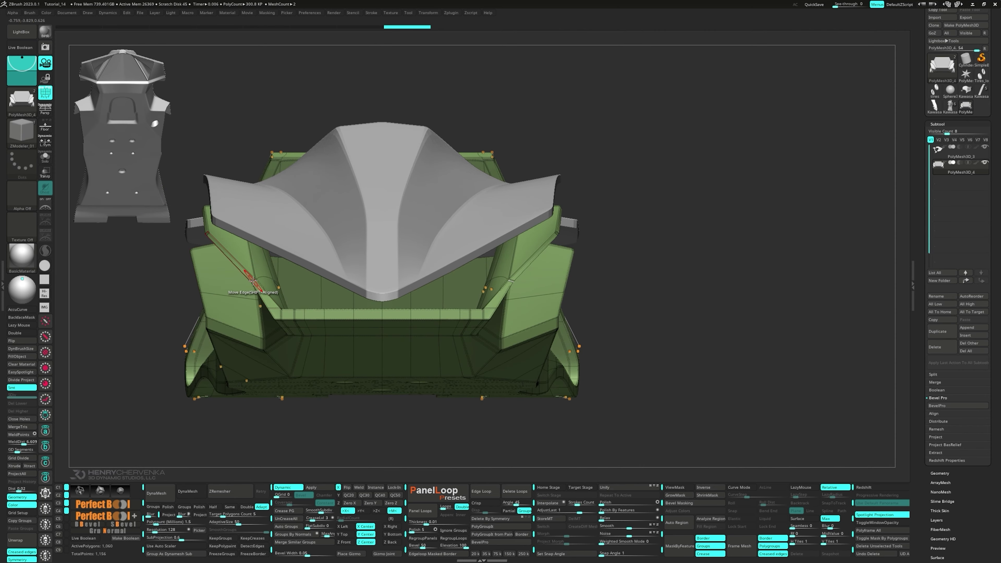
left_click_drag(253, 281, 248, 283)
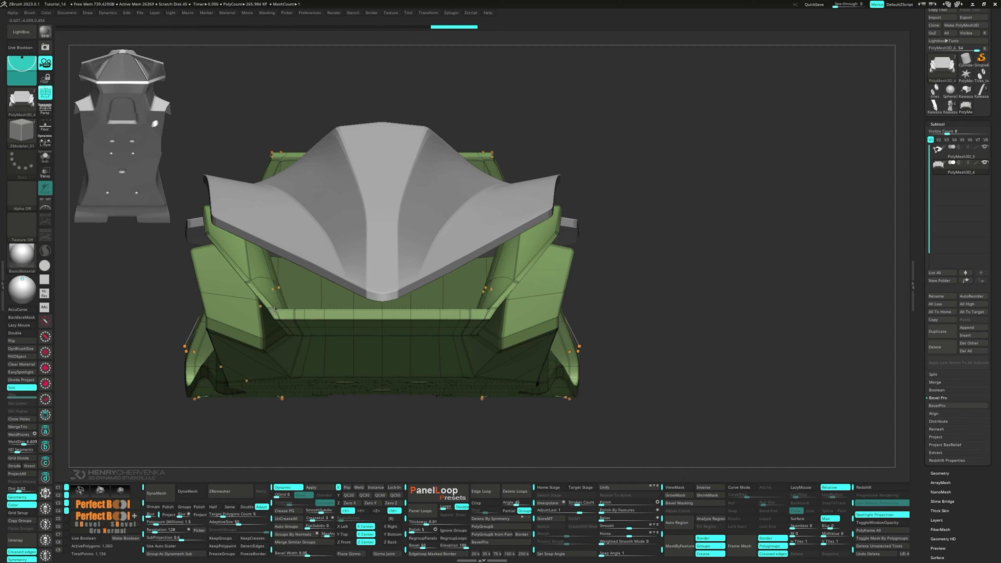
right_click_drag(275, 312, 295, 324)
left_click_drag(321, 299, 276, 317)
key("shift+f")
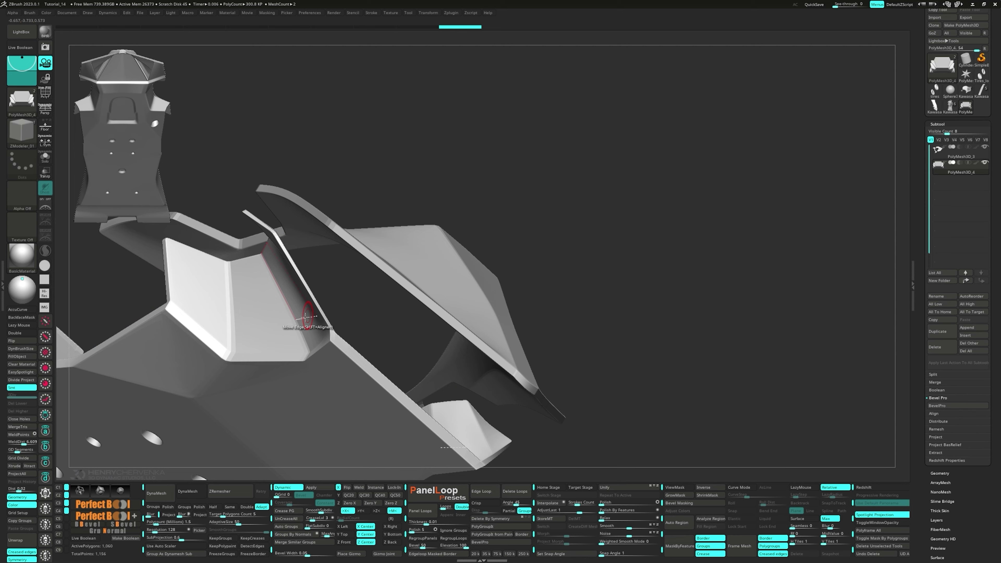
- Refine the body's side fin with inverted masks and Polish By Features, clearing the mask after each pass
mouse_move(306, 317)
right_mouse_down("shift")
mouse_move(310, 339)
mouse_move(301, 305)
mouse_move(382, 374)
mouse_move(395, 369)
right_mouse_up("shift")
key("shift+f")
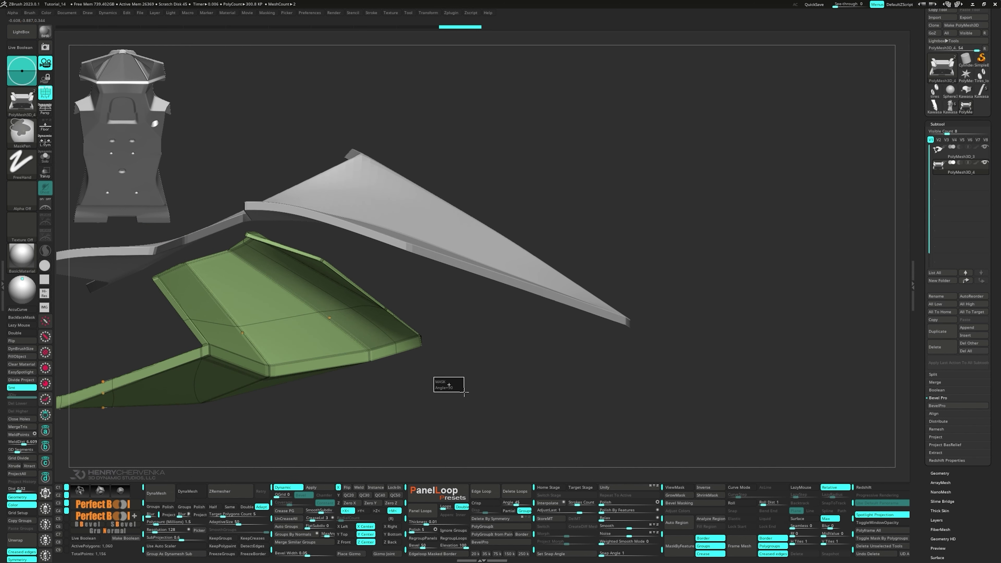
left_click(471, 401, "ctrl")
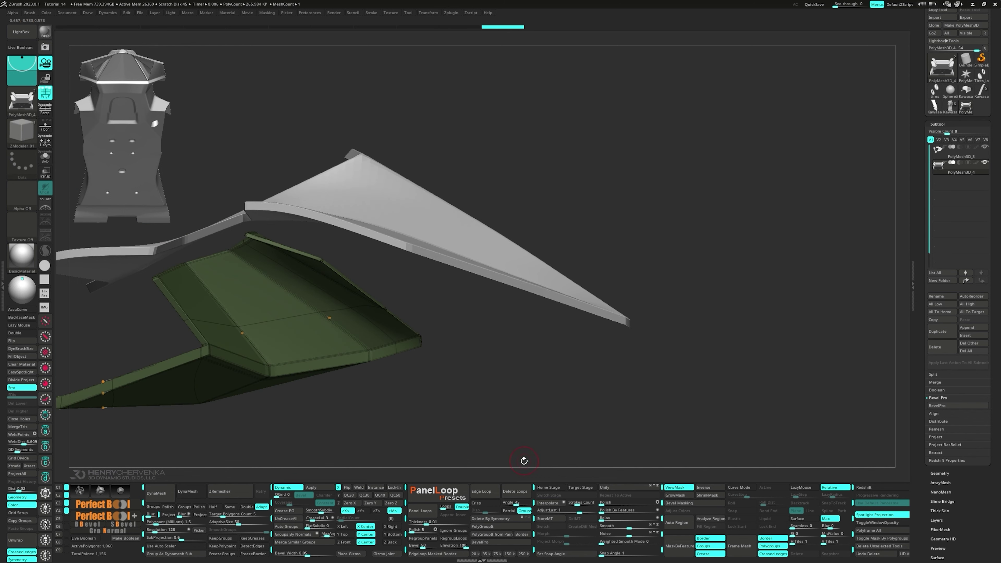
left_click(606, 512)
left_click(403, 380, "ctrl")
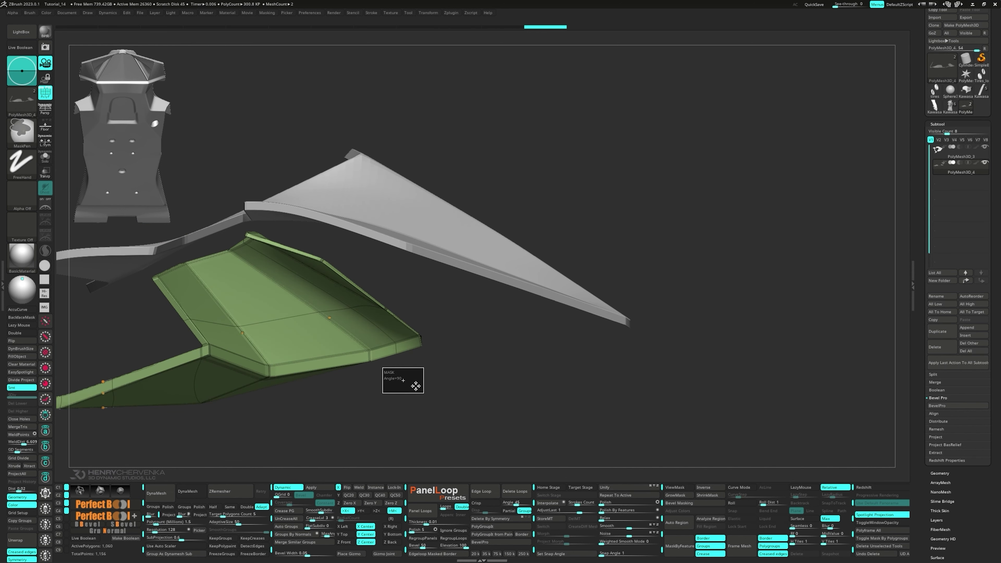
left_click(474, 409, "ctrl")
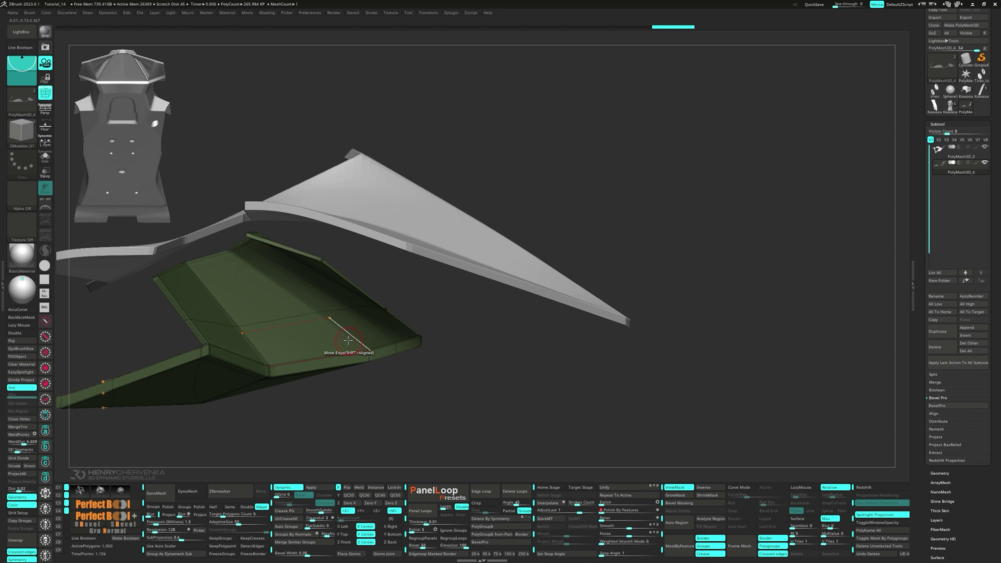
key("shift")
left_click_drag(369, 326, 375, 332, "ctrl")
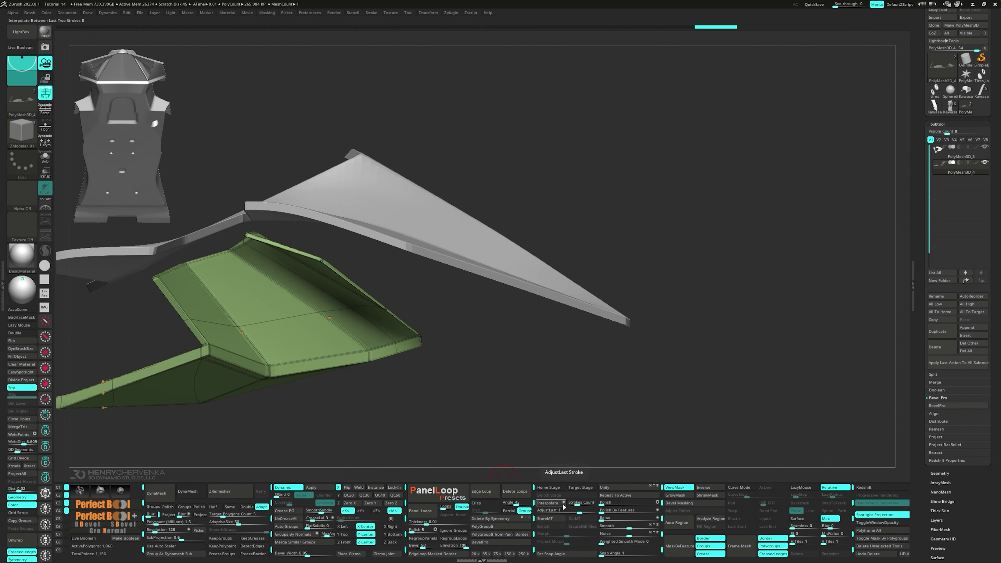
left_click_drag(453, 418, 454, 347)
left_click(612, 298, "ctrl")
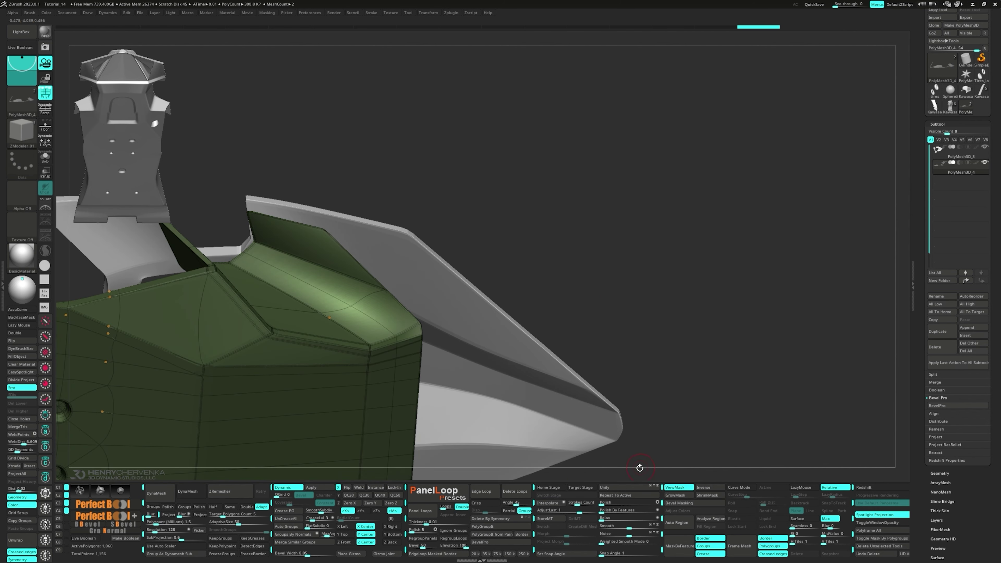
left_click_drag(606, 293, 623, 309, "ctrl")
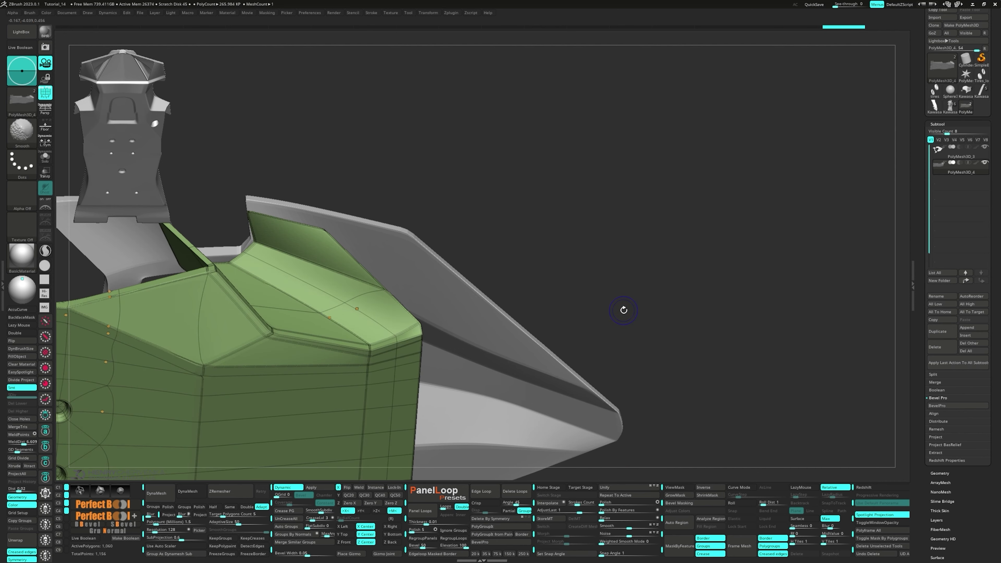
- Check the body's side fins from several angles with dynamic subdivision toggled and the wireframe hidden
key("shift+d")
right_click_drag(353, 291, 374, 351)
key("d")
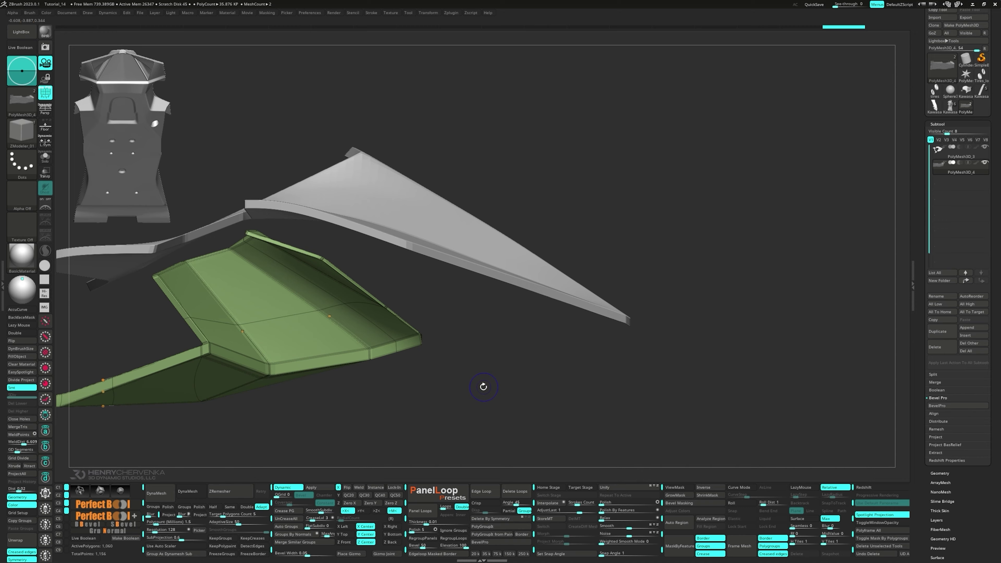
left_click_drag(484, 386, 328, 311)
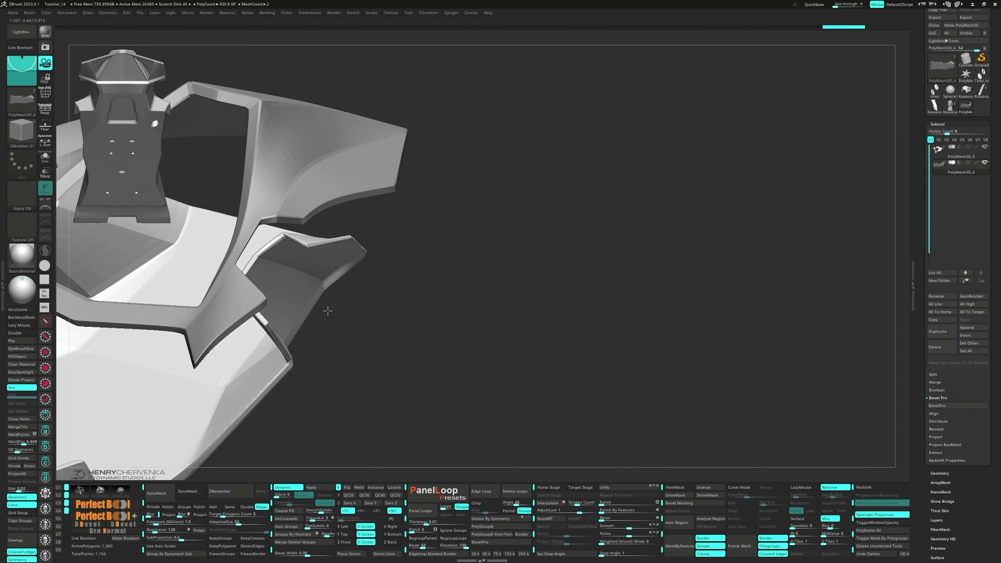
right_click_drag(328, 311, 293, 281)
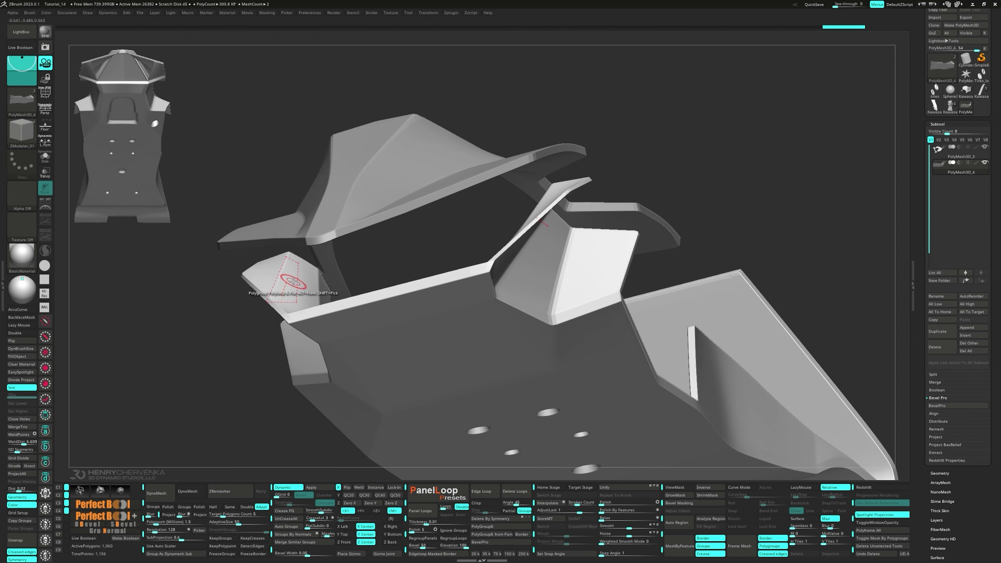
left_click_drag(293, 281, 844, 273)
- Merge subtool PolyMesh3D_3 down with PolyMesh3D_4, accept the non-undoable warning, and show the polygroup wireframe
left_click(958, 159)
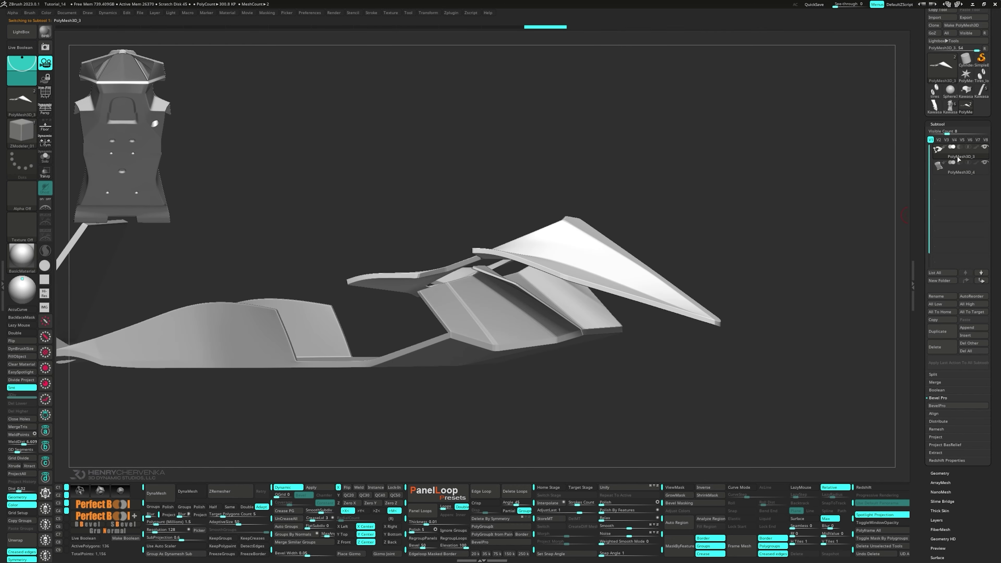
left_click(944, 383)
left_click(942, 390)
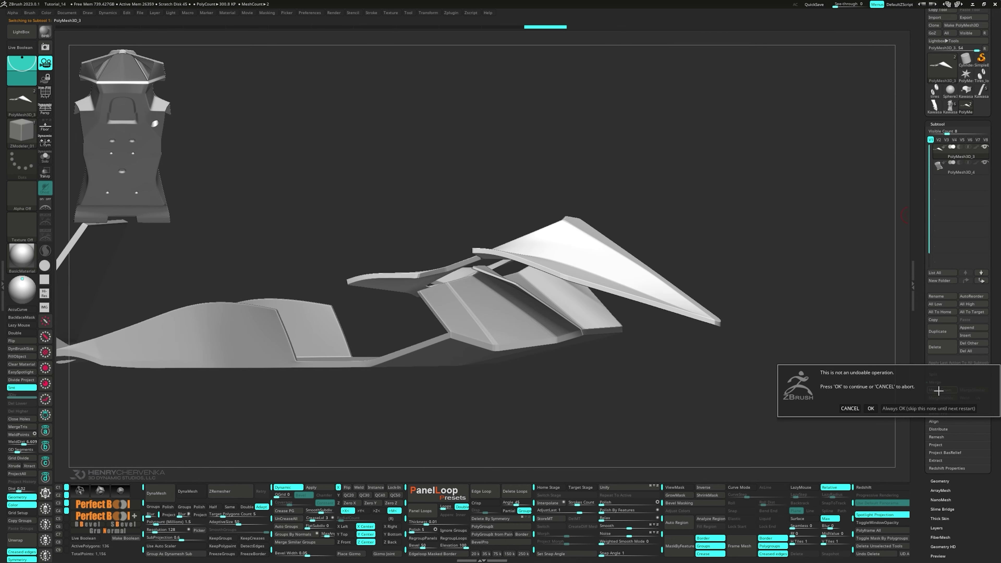
left_click(869, 408)
key("shift+f")
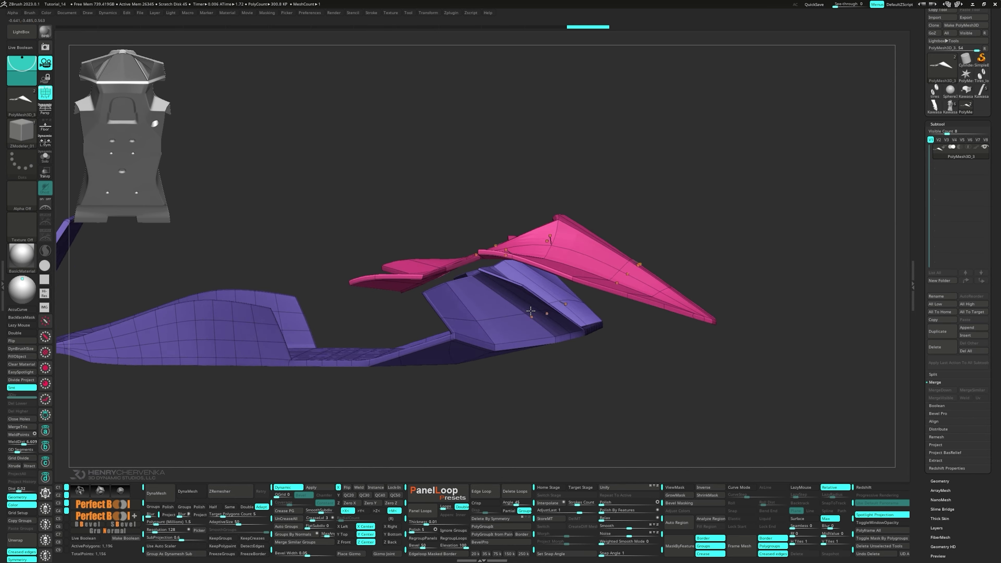
- Set the ZModeler edge action to Mask and mask the upper edge near the tip of the body's side fin
left_click_drag(639, 396, 527, 369)
right_click_drag(492, 295, 491, 371)
mouse_move(491, 371)
right_mouse_down()
mouse_move(486, 345)
mouse_move(458, 358)
mouse_move(480, 382)
mouse_move(456, 362)
right_mouse_up()
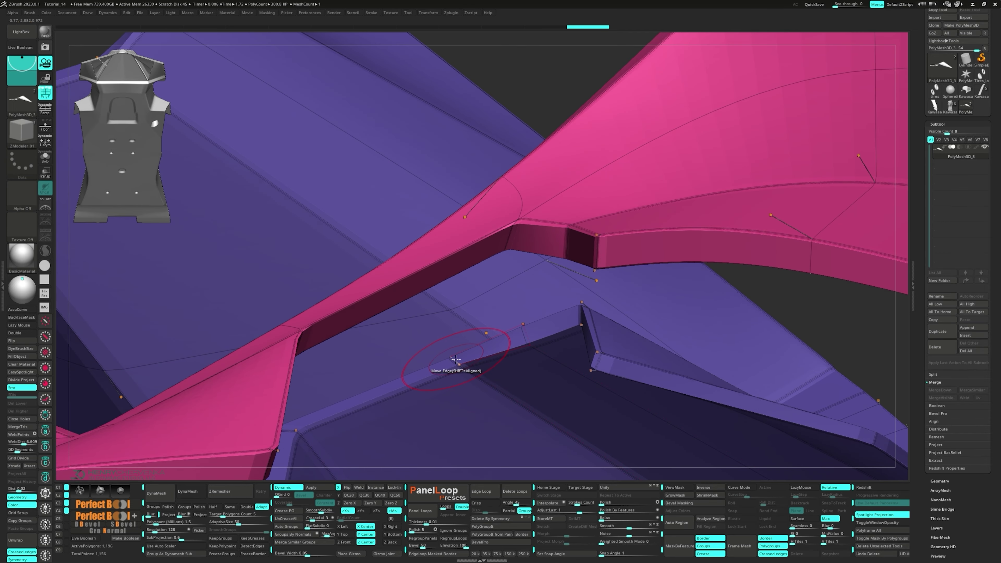
key("space")
left_click(440, 344)
left_click(451, 350)
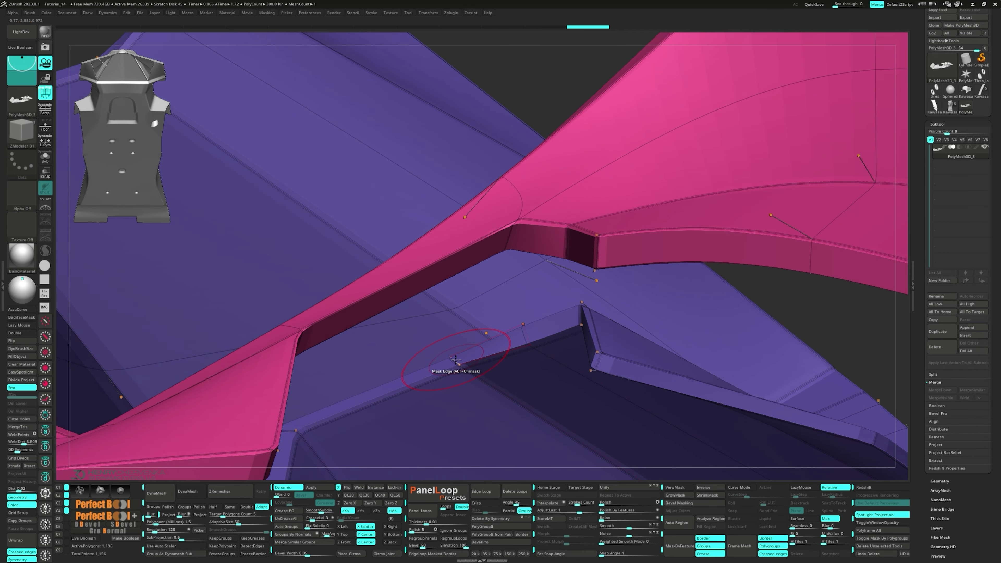
left_click(456, 360)
- Invert the mask, shift the fin's unmasked edge slightly forward with the gizmo, and clear the mask
mouse_move(465, 362)
right_mouse_down("ctrl")
mouse_move(469, 284)
mouse_move(489, 288)
right_mouse_up("ctrl")
left_click_drag(704, 407, 707, 406, "ctrl")
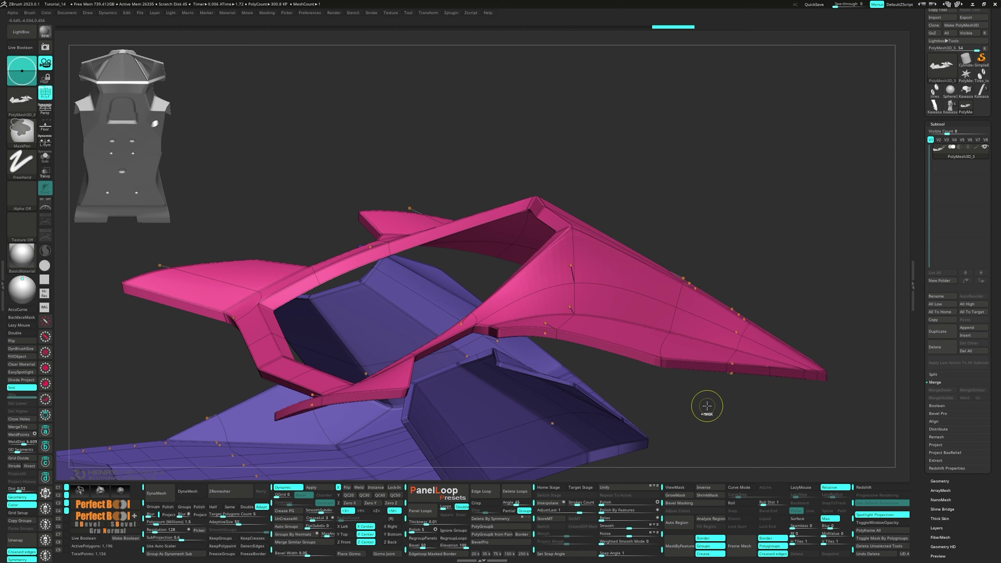
left_click(769, 430, "ctrl")
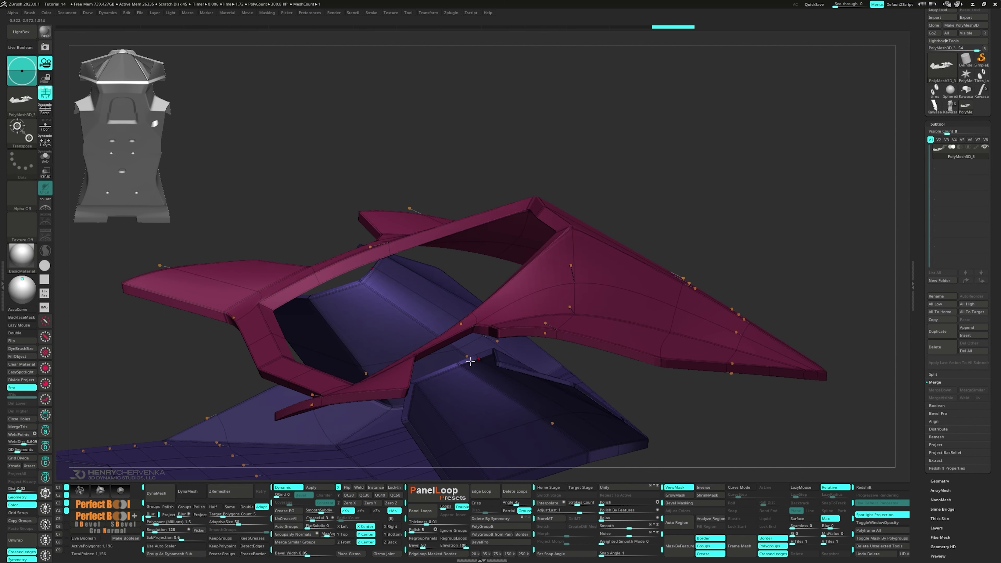
right_click_drag(498, 305, 678, 351)
left_click_drag(679, 351, 626, 367)
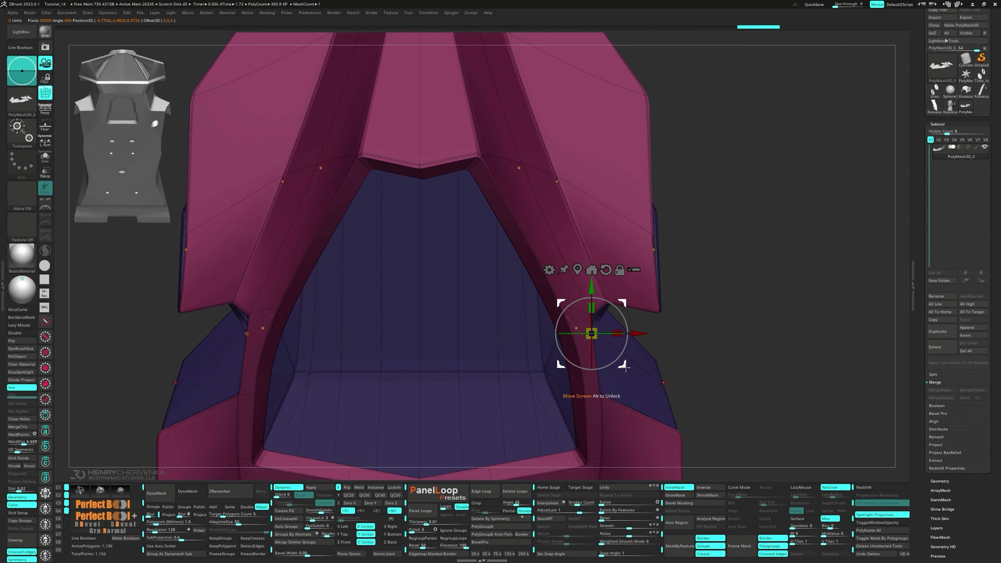
left_click_drag(696, 351, 706, 358, "ctrl")
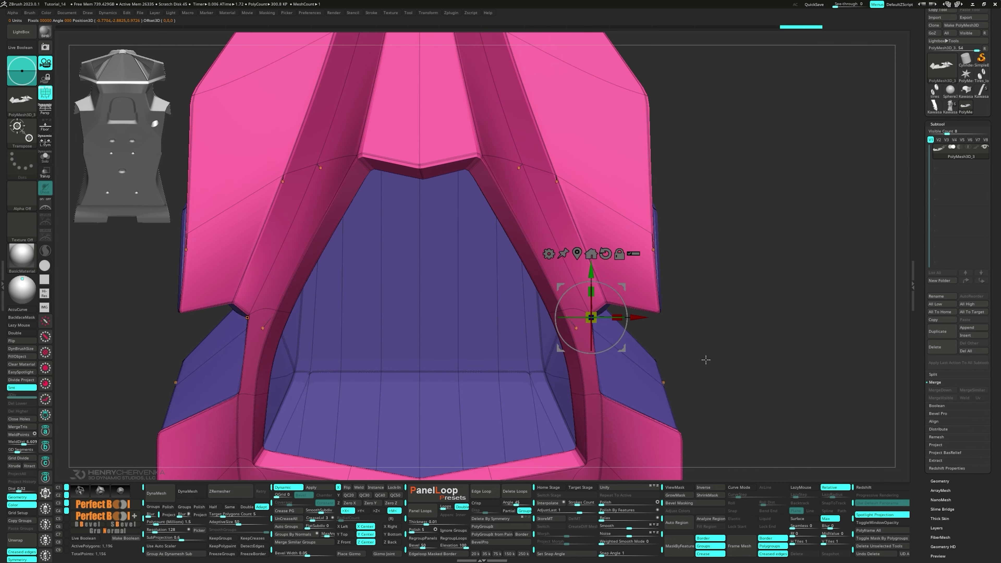
- Isolate the side fin's tip with an inverted mask and reposition it relative to the front frame with the gizmo
key("q")
right_click_drag(706, 358, 568, 221)
left_click_drag(561, 215, 542, 210)
left_click(558, 210, "ctrl")
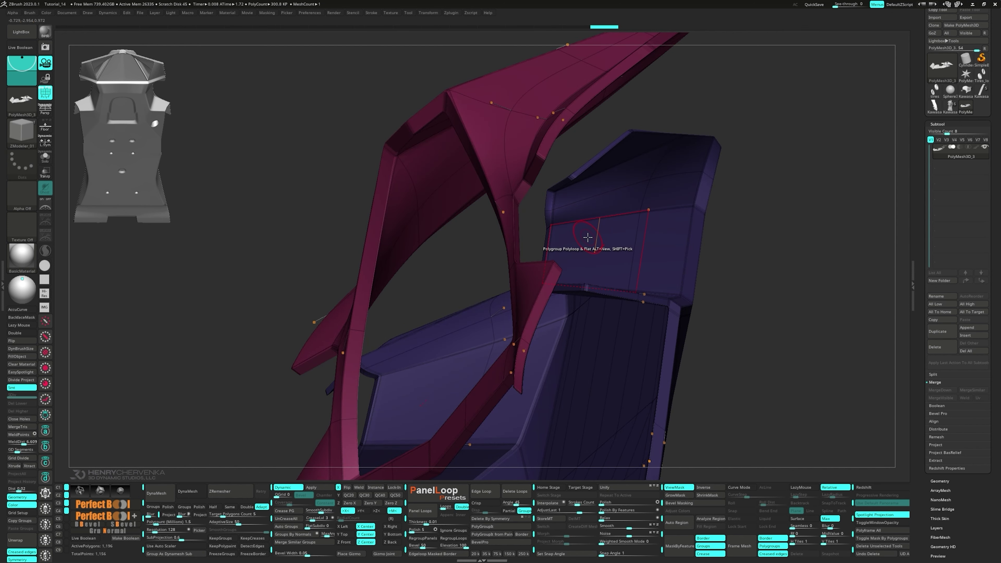
key("w")
right_click_drag(588, 238, 591, 257)
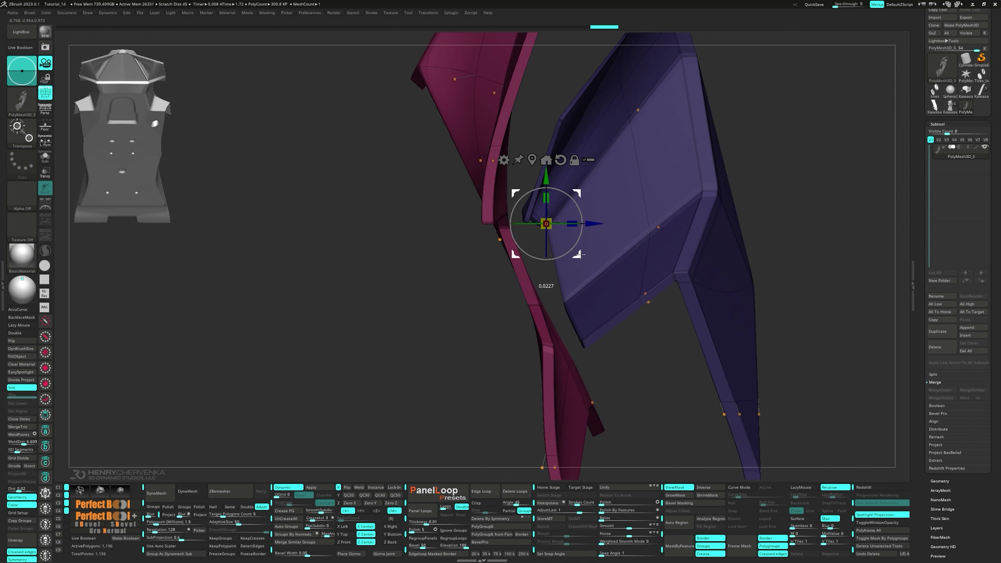
left_click_drag(587, 259, 786, 273)
left_click_drag(524, 204, 515, 204)
left_click_drag(788, 237, 591, 205)
- With dynamic subdivision on and the wireframe hidden, mask the fin's upper tip, invert the mask and adjust its position with the gizmo
key("d")
mouse_move(482, 195)
right_mouse_down()
mouse_move(418, 188)
mouse_move(521, 312)
mouse_move(489, 250)
mouse_move(508, 279)
right_mouse_up()
key("shift+f")
left_click_drag(508, 279, 523, 290)
right_click_drag(532, 286, 528, 281)
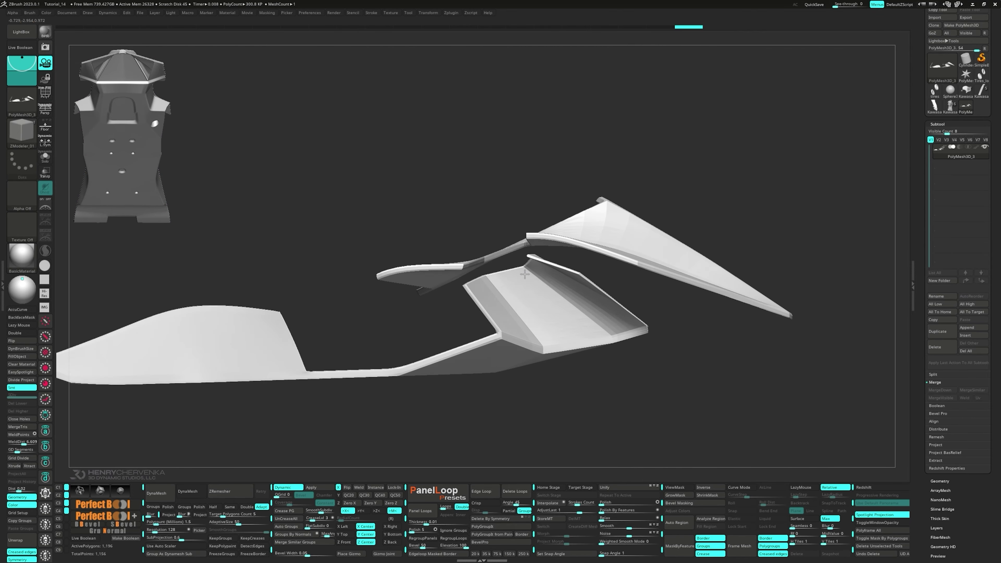
left_click(526, 266, "ctrl")
key("ctrl+i")
key("w")
left_click_drag(554, 294, 621, 357, "shift")
right_click_drag(621, 357, 611, 313)
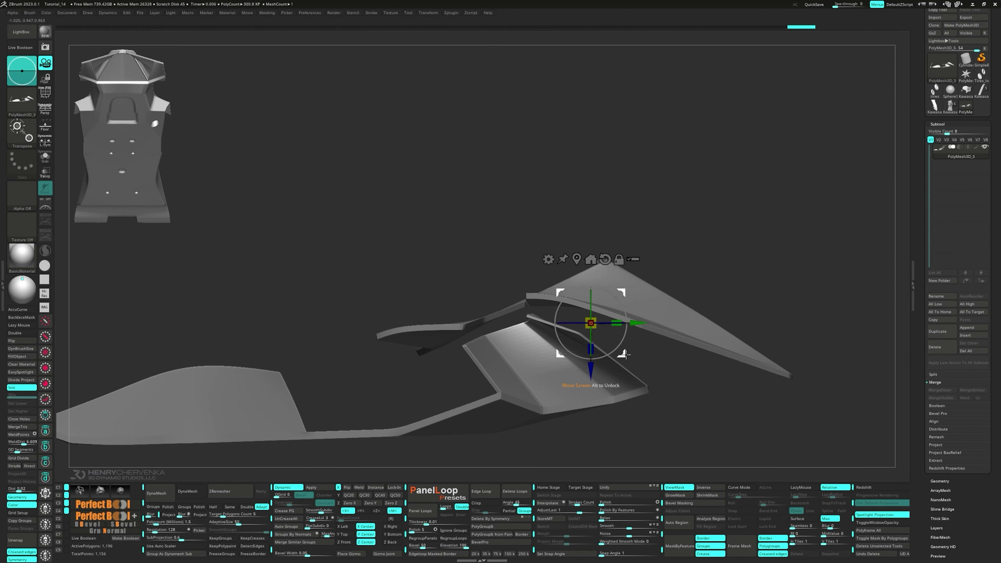
left_click_drag(625, 353, 552, 331)
key("shift+f")
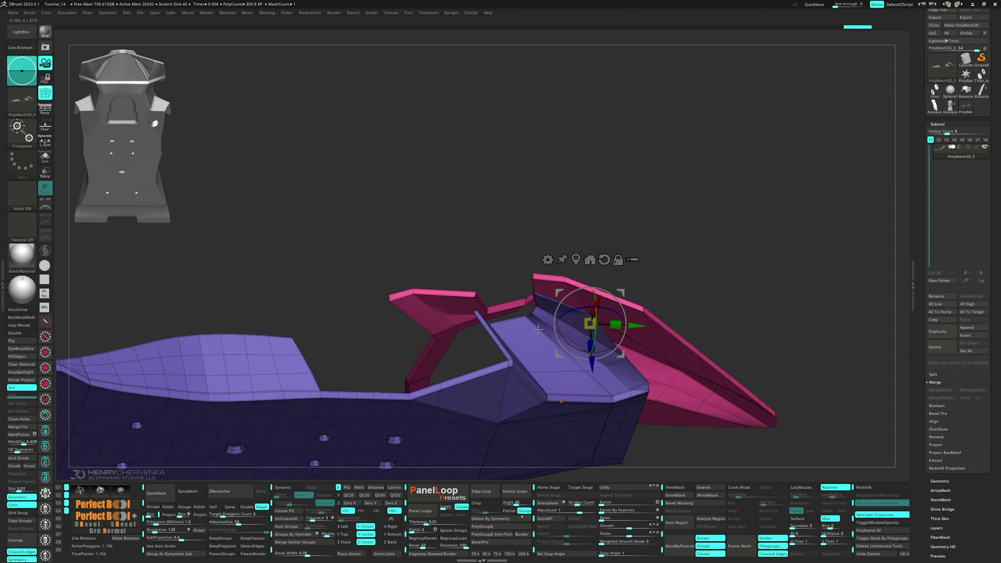
- Isolate the fin's inner corner beneath the frame with an inverted mask, move it with the gizmo, and clear the mask
right_click_drag(539, 330, 615, 327, "ctrl")
left_click(530, 298, "ctrl")
left_click_drag(690, 277, 694, 268)
right_click_drag(656, 335, 649, 341)
left_click_drag(649, 340, 546, 303)
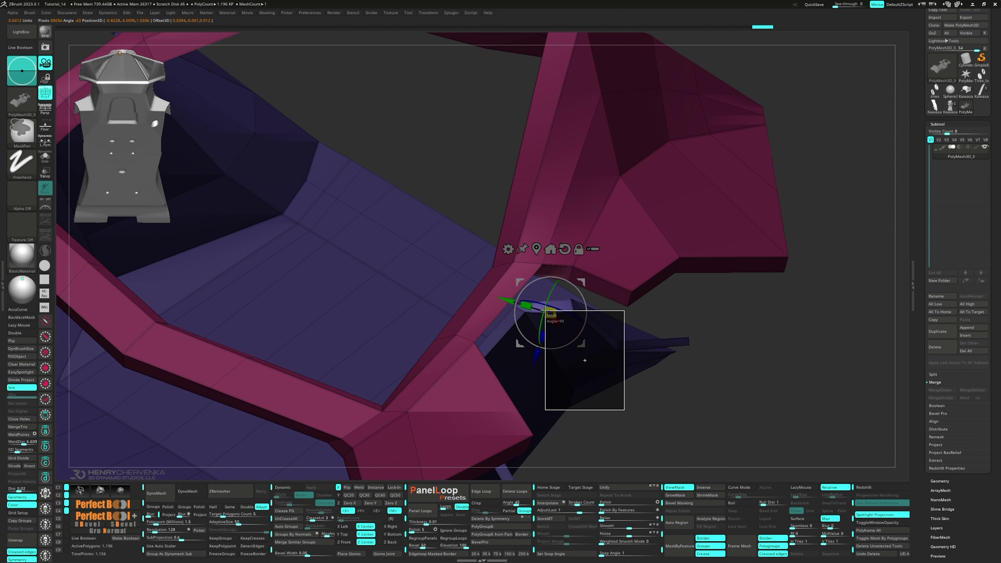
left_click_drag(545, 311, 545, 310, "ctrl")
left_click_drag(582, 344, 582, 346)
key("q")
mouse_move(643, 386)
left_mouse_down("ctrl")
mouse_move(655, 398)
mouse_move(565, 328)
mouse_move(585, 341)
mouse_move(586, 317)
mouse_move(602, 316)
left_mouse_up("ctrl")
- Check the reshaped fins from the side and underside with dynamic subdivision on, toggling the polygroup wireframe
mouse_move(601, 315)
right_mouse_down()
mouse_move(608, 288)
mouse_move(594, 327)
mouse_move(503, 241)
mouse_move(418, 186)
right_mouse_up()
key("d")
key("shift+f")
right_click_drag(418, 276, 533, 329)
left_click_drag(532, 328, 545, 347)
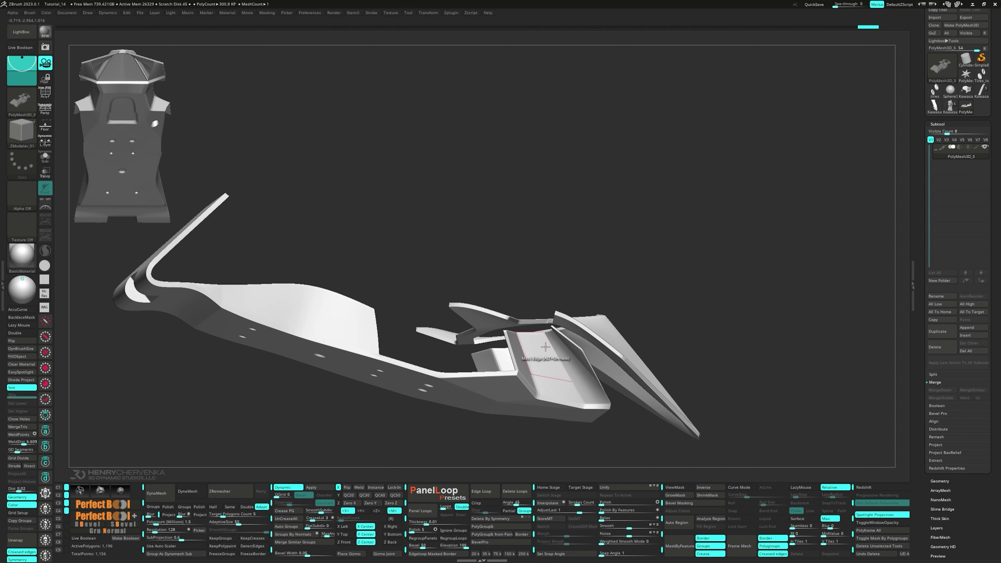
key("grave")
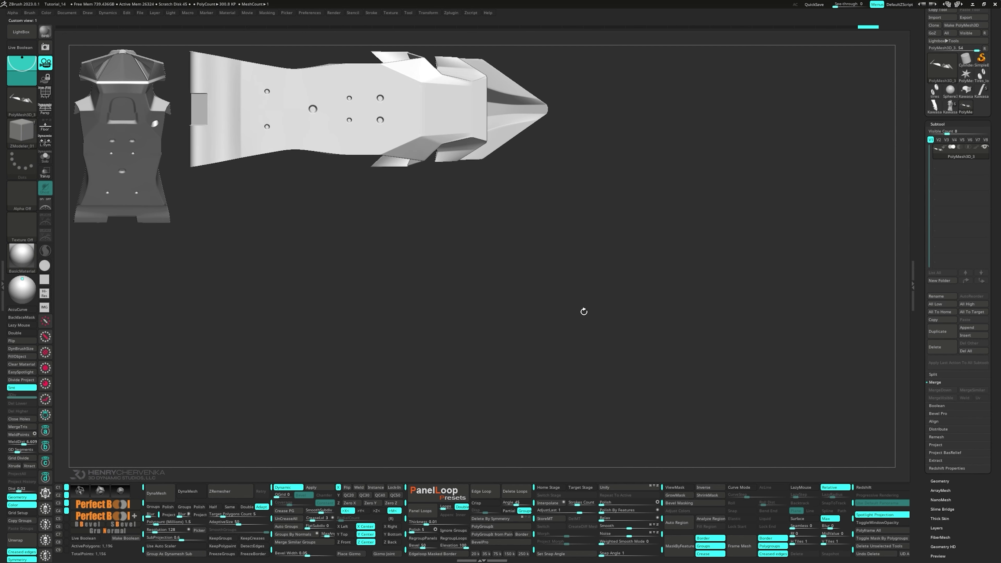
key("t")
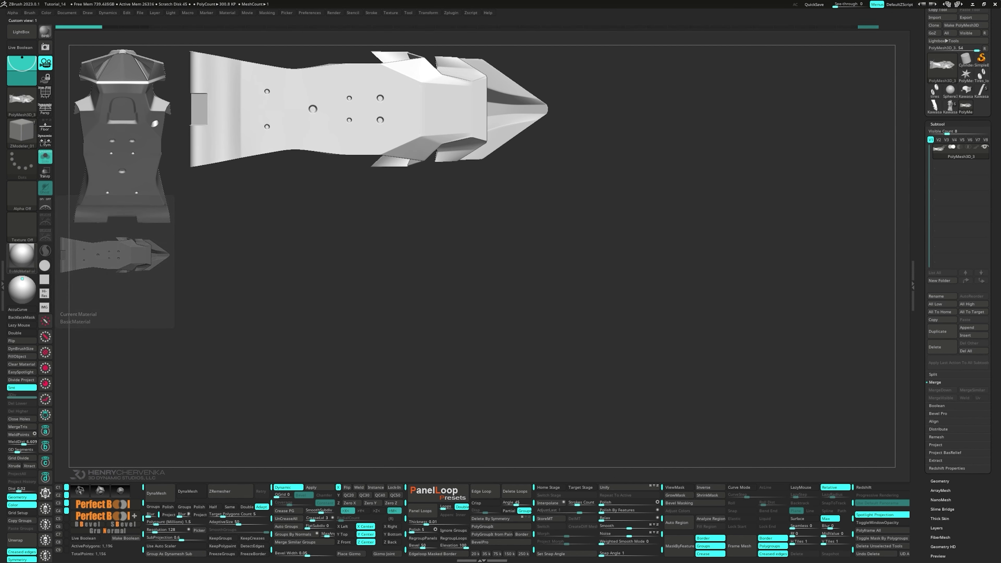
key("shift+f")
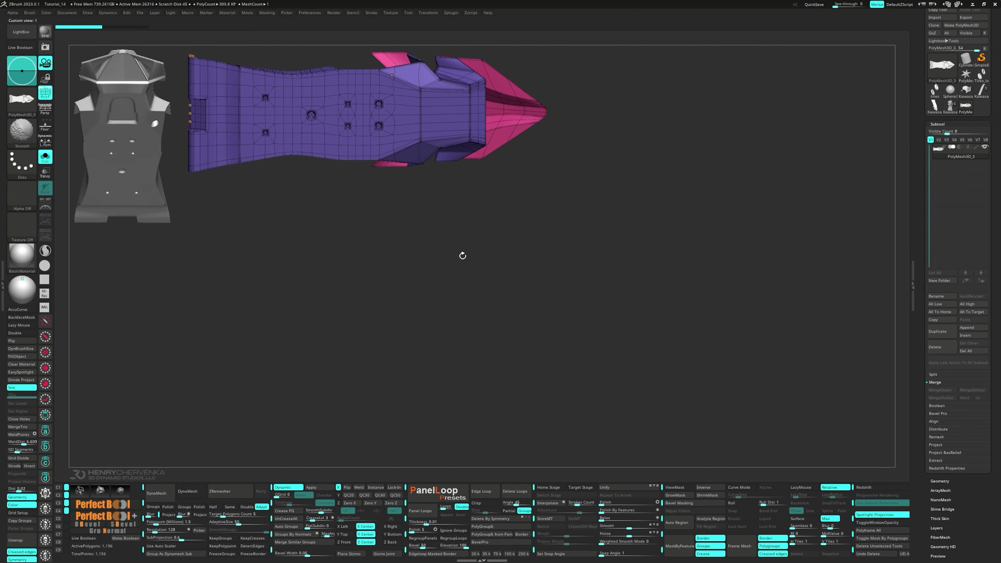
key("shift+3")
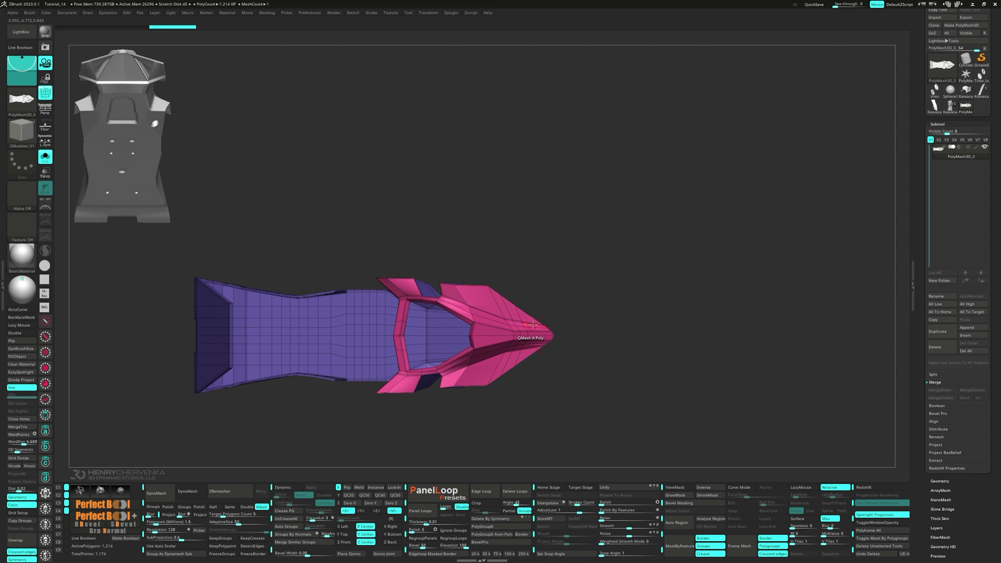
- Set the ZModeler polygon action to Bridge with the Two Polys target and bridge the body's side fin to the front frame
right_click_drag(533, 325, 518, 308, "ctrl")
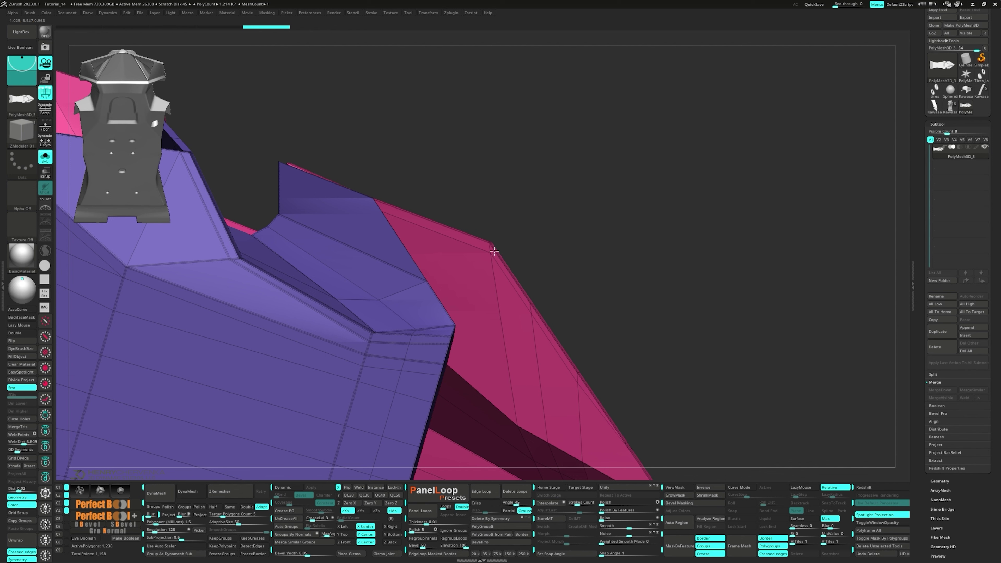
right_click_drag(493, 253, 502, 273)
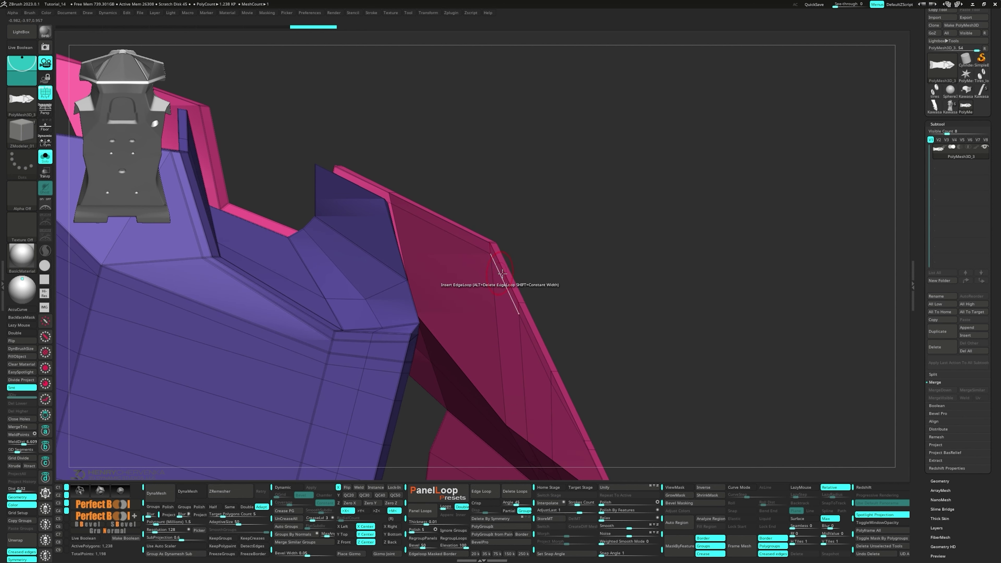
key("space")
left_click(408, 286)
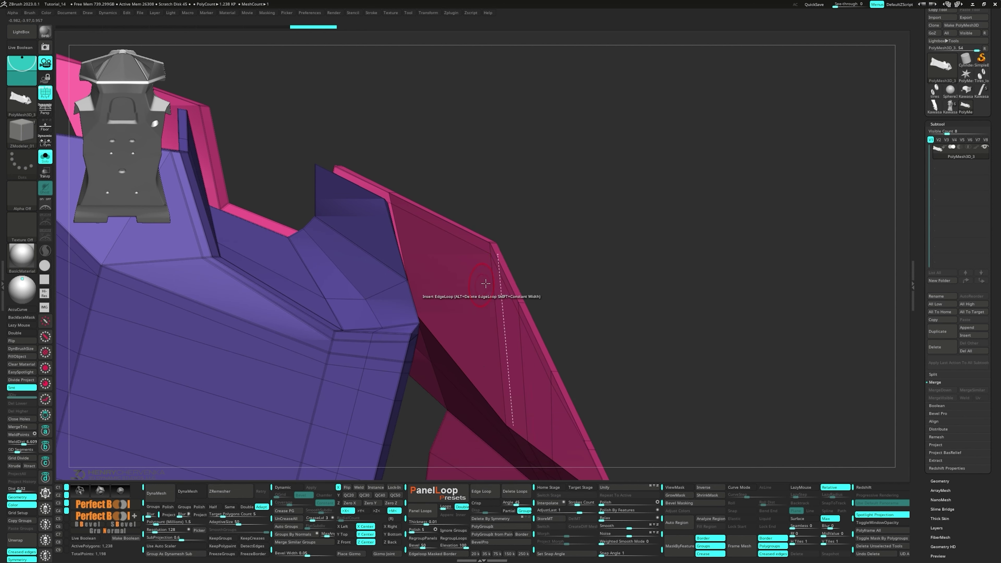
right_click_drag(503, 278, 476, 273)
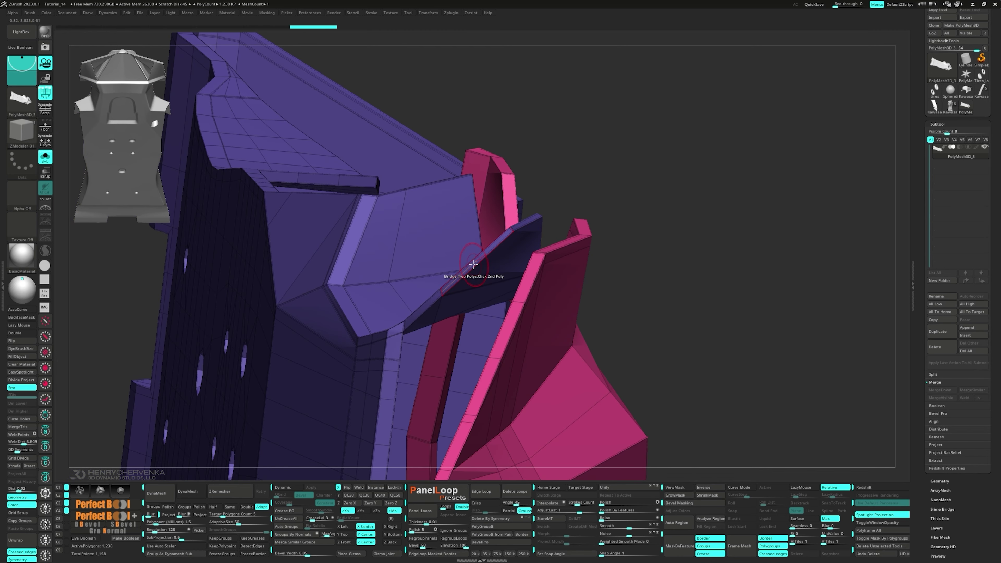
left_click(431, 302)
right_click_drag(431, 302, 520, 311)
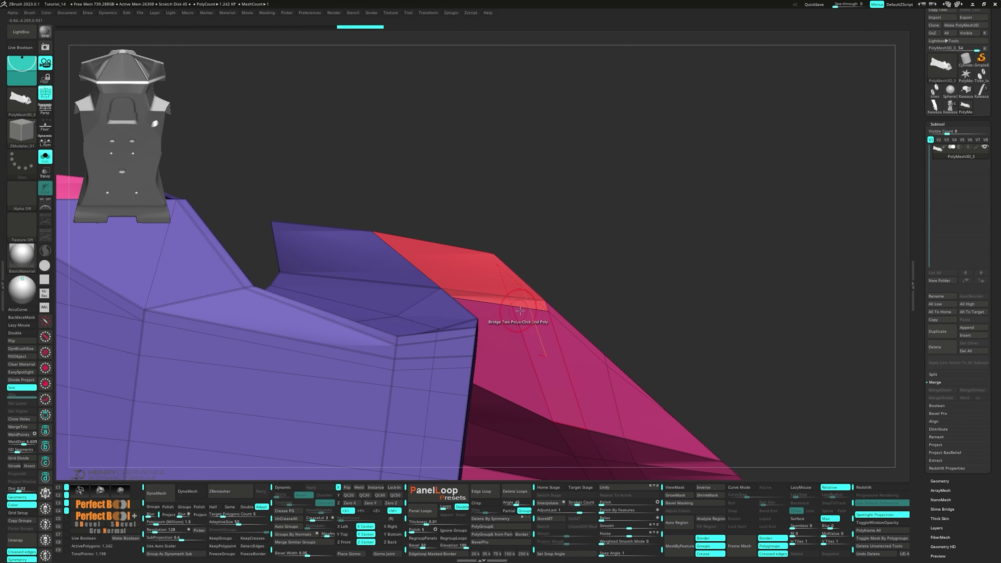
right_click_drag(567, 352, 526, 305)
- Extend the new bridge with the ZModeler polygon QMesh action, assign the mesh a single polygroup, and preview dynamic subdivision
key("space")
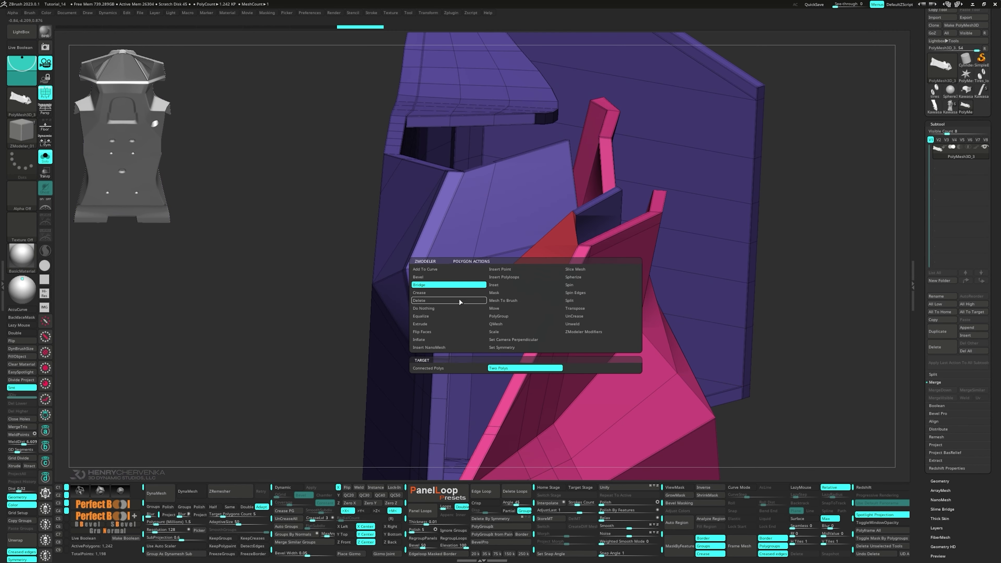
left_click(496, 324)
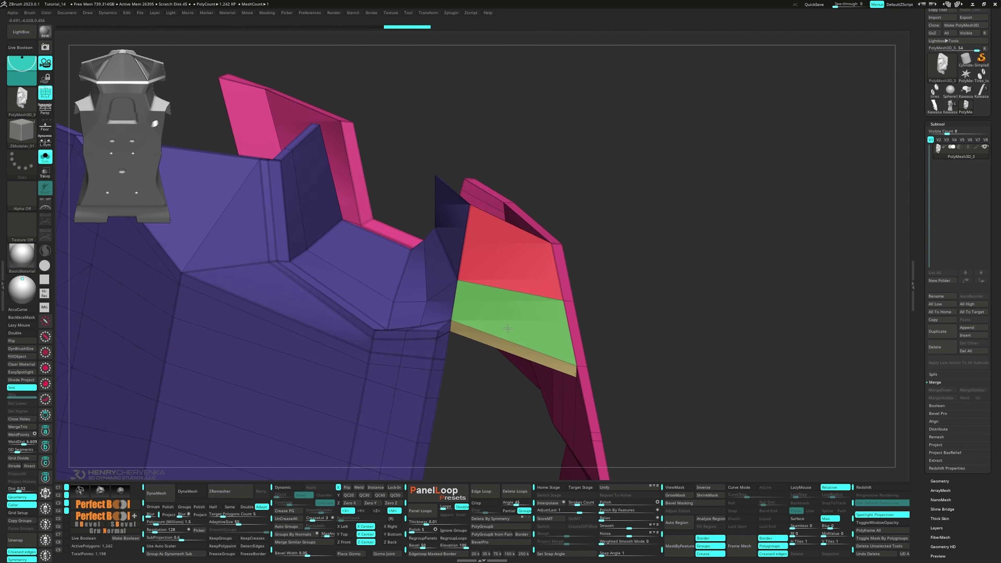
right_click_drag(508, 329, 470, 349, "ctrl")
key("ctrl+w")
right_click_drag(480, 307, 442, 318)
key("d")
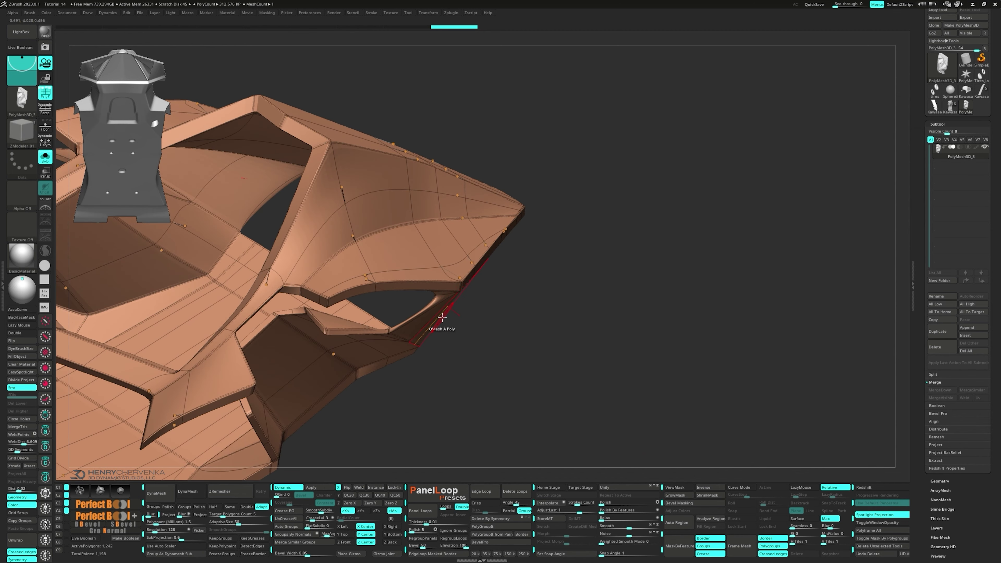
- Set the ZModeler polygon and edge actions to Crease, and crease a partial edge loop along the new bridge
key("shift+d")
key("space")
left_click(347, 294)
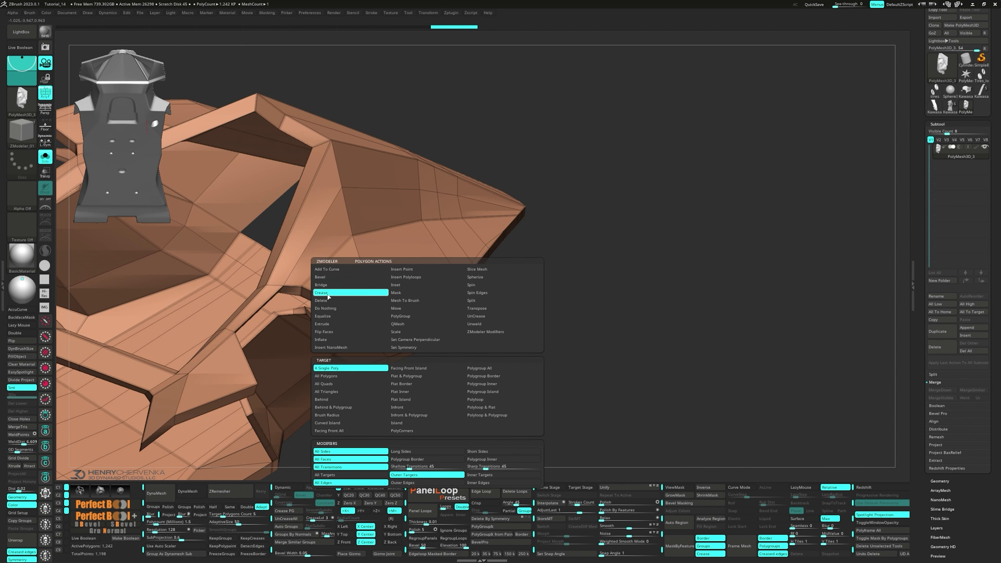
right_click_drag(450, 317, 406, 277)
key("shift+d")
key("space")
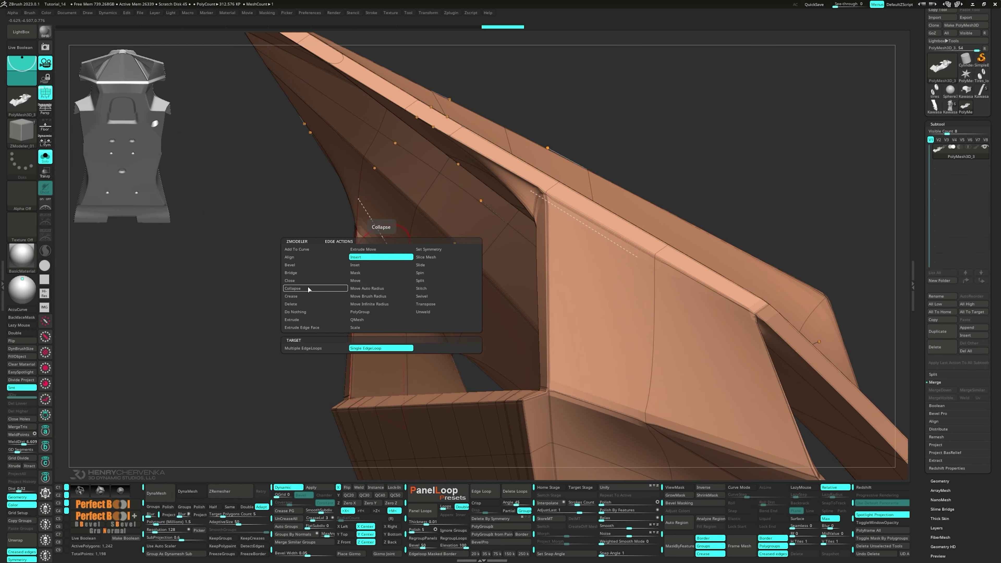
left_click(303, 300)
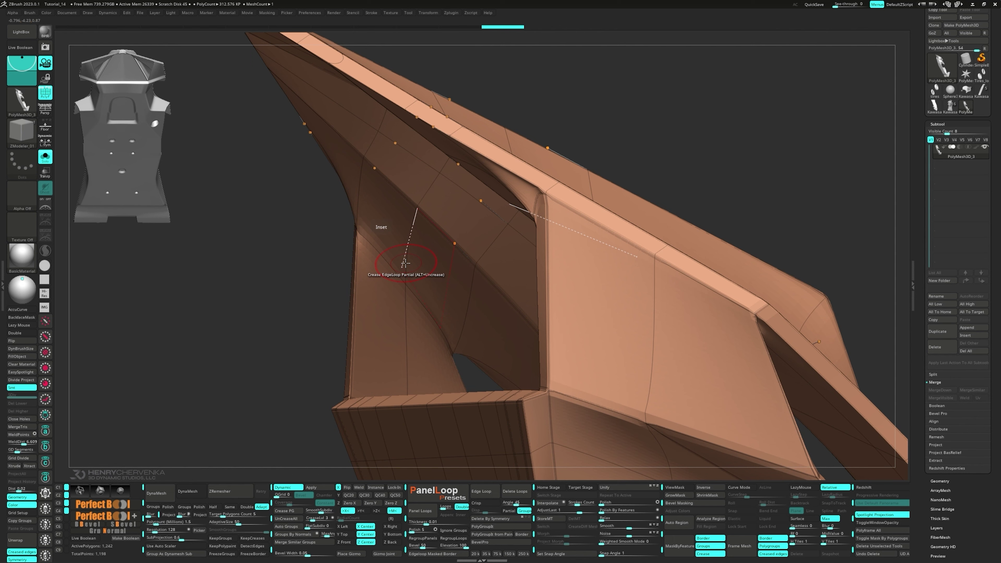
left_click(422, 306)
- Hide parts of the mesh to inspect the bridged fin area, and restore full visibility
right_click_drag(423, 305, 491, 208)
left_click_drag(522, 328, 523, 332, "ctrl+shift")
right_click_drag(523, 332, 542, 296)
left_click_drag(680, 144, 556, 342, "ctrl+alt+shift")
right_click_drag(522, 348, 543, 367)
left_click(543, 367, "ctrl+shift")
right_click_drag(476, 340, 370, 355)
- Set the ZModeler edge action to Slide and slide the body's rim edge below the fin, undoing the first attempt
key("space")
left_click(440, 341)
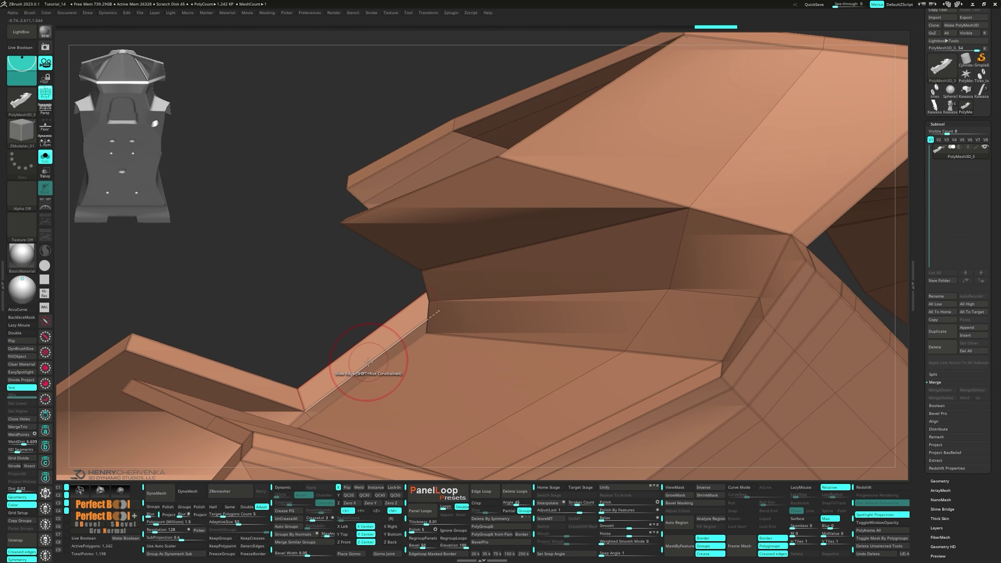
left_click_drag(369, 357, 380, 369)
right_click_drag(381, 370, 354, 360)
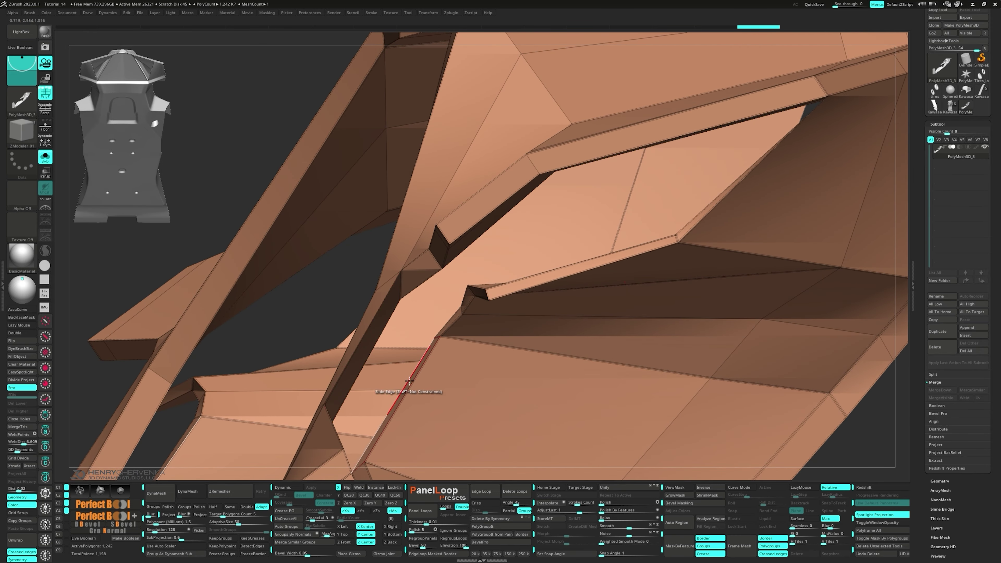
key("ctrl+z")
right_click_drag(409, 389, 388, 381)
left_click_drag(389, 381, 395, 390)
- Try to QMesh the narrow rim polygon beside the fin, and undo it
right_click_drag(395, 389, 420, 402)
key("space")
left_click(410, 324)
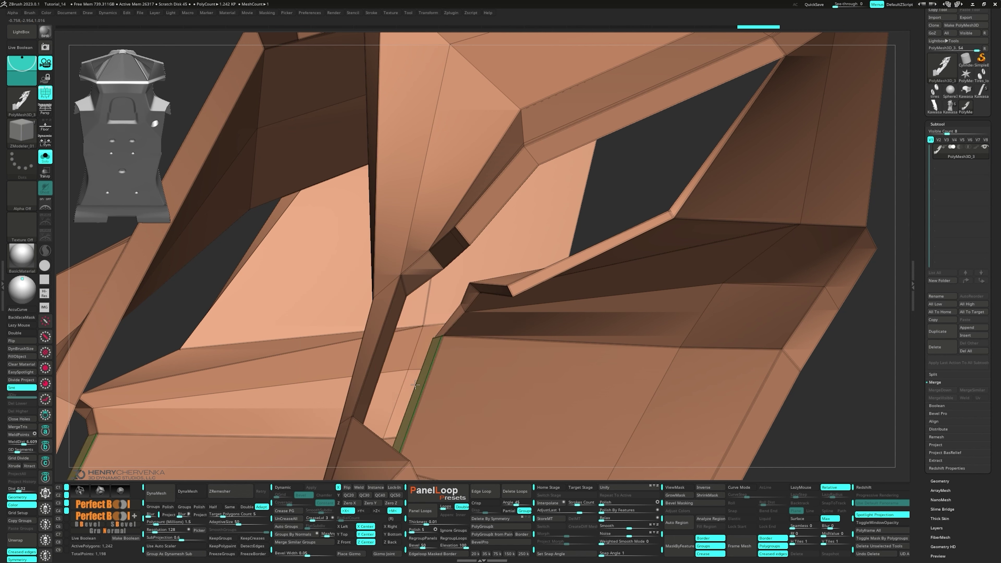
left_click_drag(416, 384, 399, 378)
mouse_move(399, 377)
right_mouse_down()
mouse_move(375, 342)
mouse_move(382, 365)
mouse_move(399, 369)
right_mouse_up()
key("ctrl+z")
- Bridge the body's rim beside the fin to the inner side of the front frame
key("space")
left_click(357, 342)
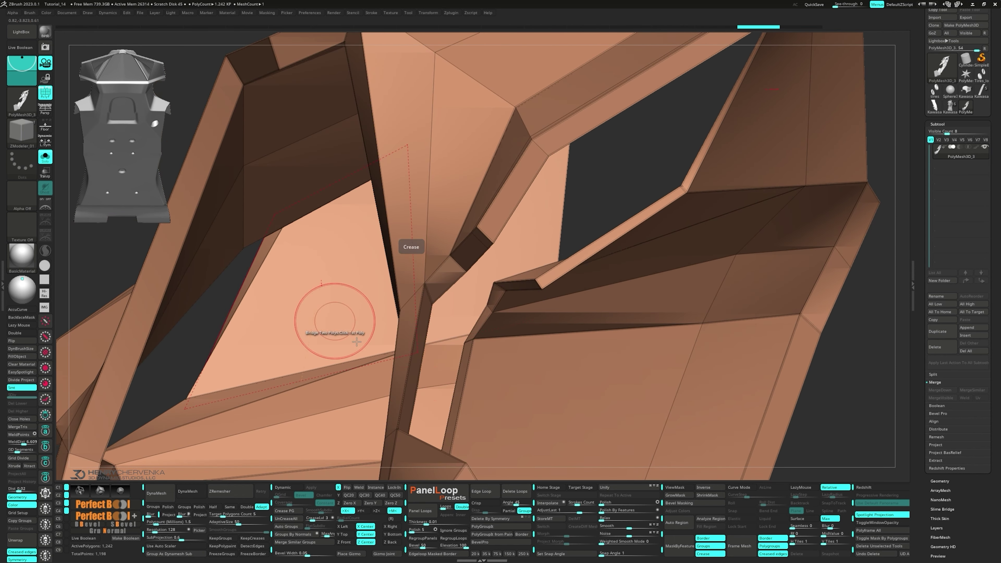
right_click_drag(460, 395, 372, 266)
right_click_drag(337, 213, 442, 323)
- Set the ZModeler edge action to Slide and slide the inner edges of the bridge between the body's rim and the front frame
key("space")
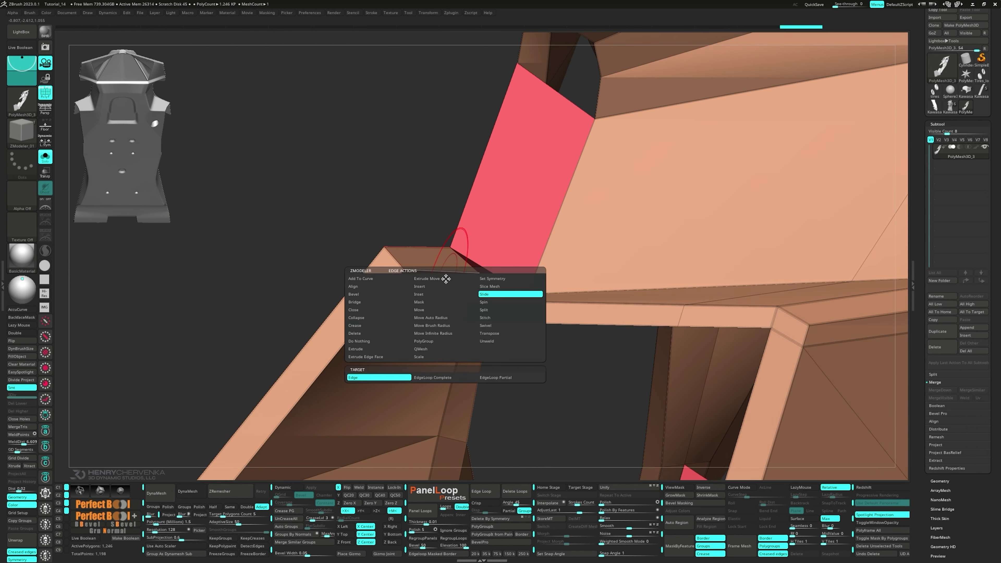
left_click(385, 349)
right_click_drag(430, 278, 456, 200)
key("space")
left_click(445, 230)
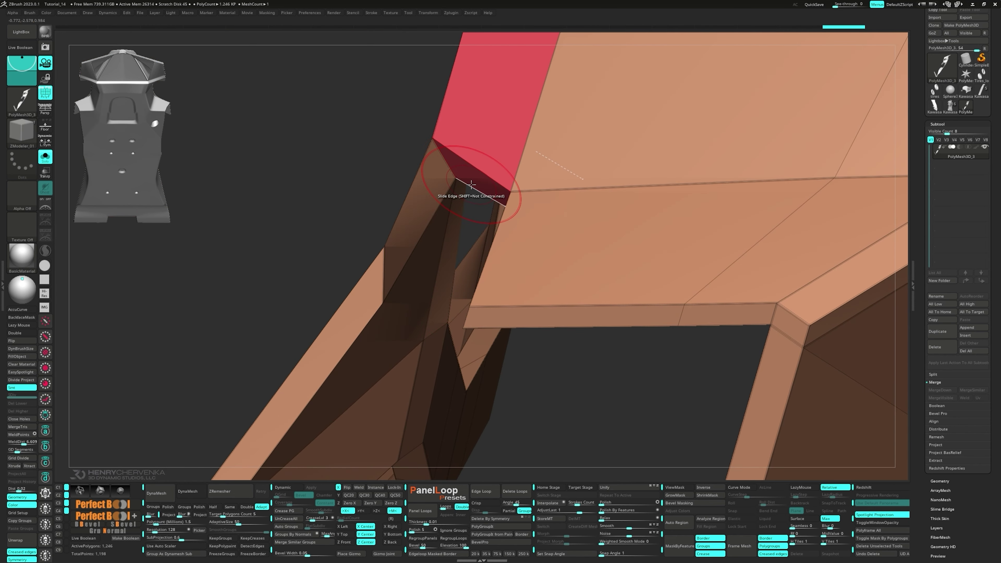
left_click(475, 186)
right_click_drag(442, 265, 467, 234, "ctrl")
key("space")
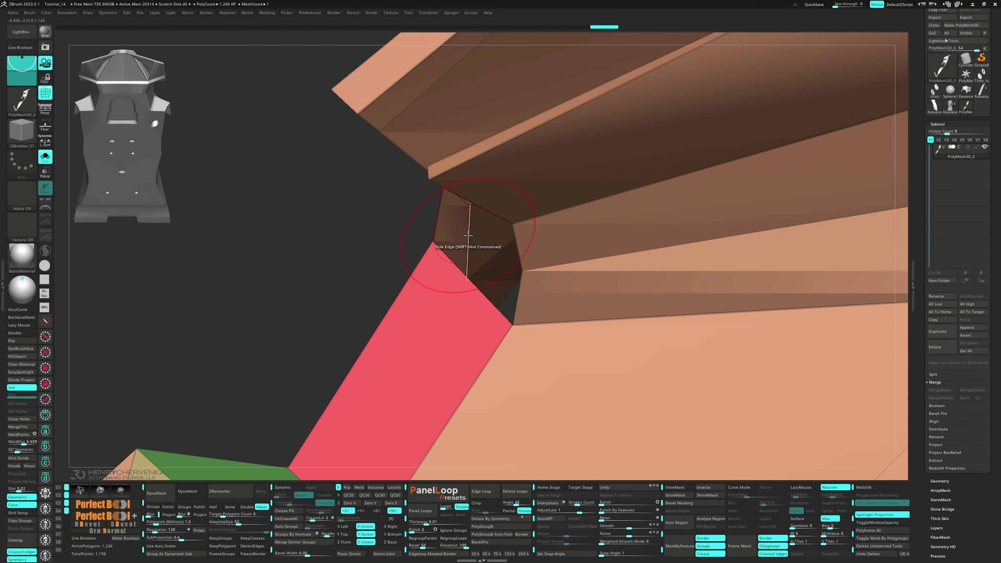
left_click_drag(467, 235, 488, 219)
right_click_drag(489, 220, 517, 330)
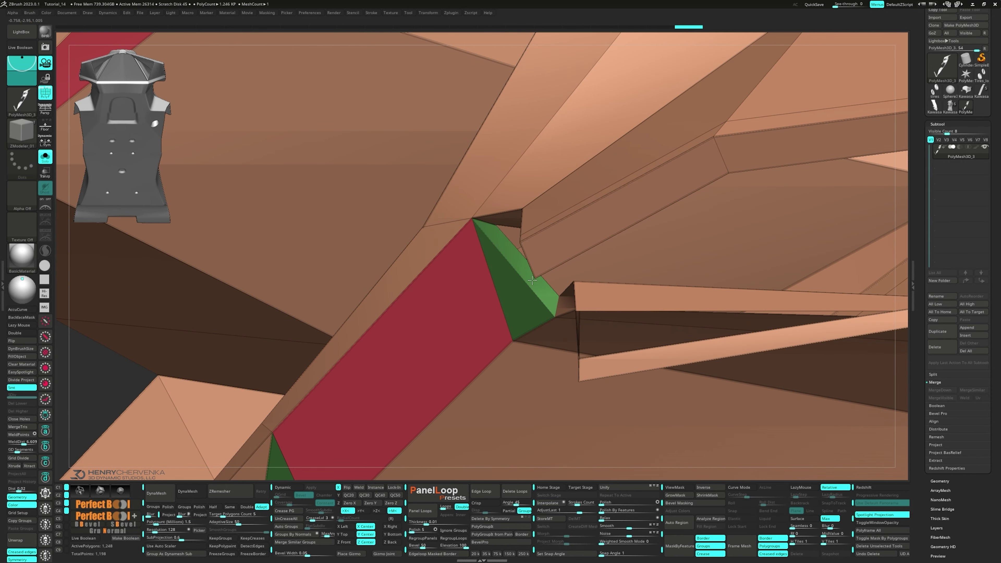
right_click_drag(523, 297, 452, 213)
right_click_drag(452, 259, 420, 231)
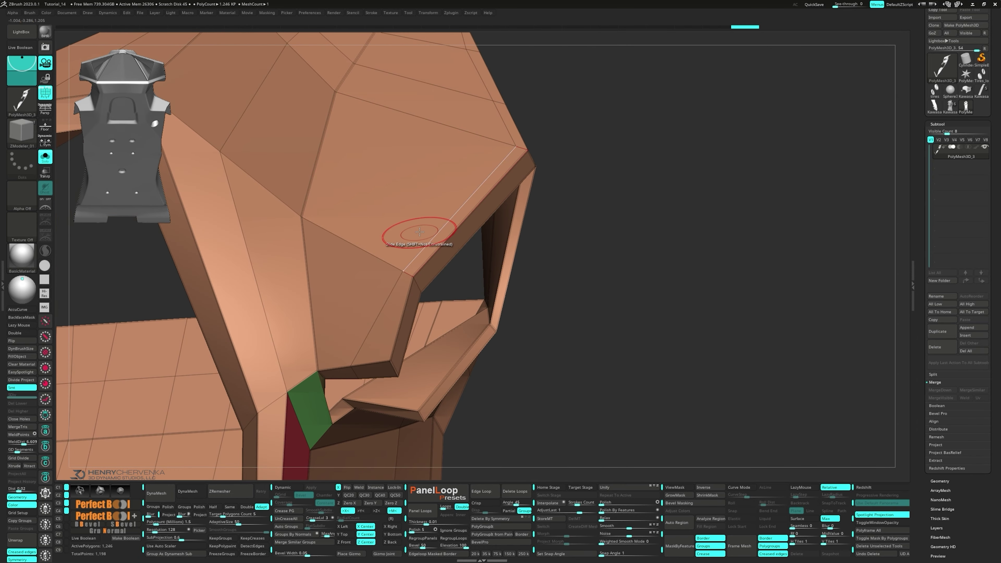
right_click_drag(362, 199, 406, 330)
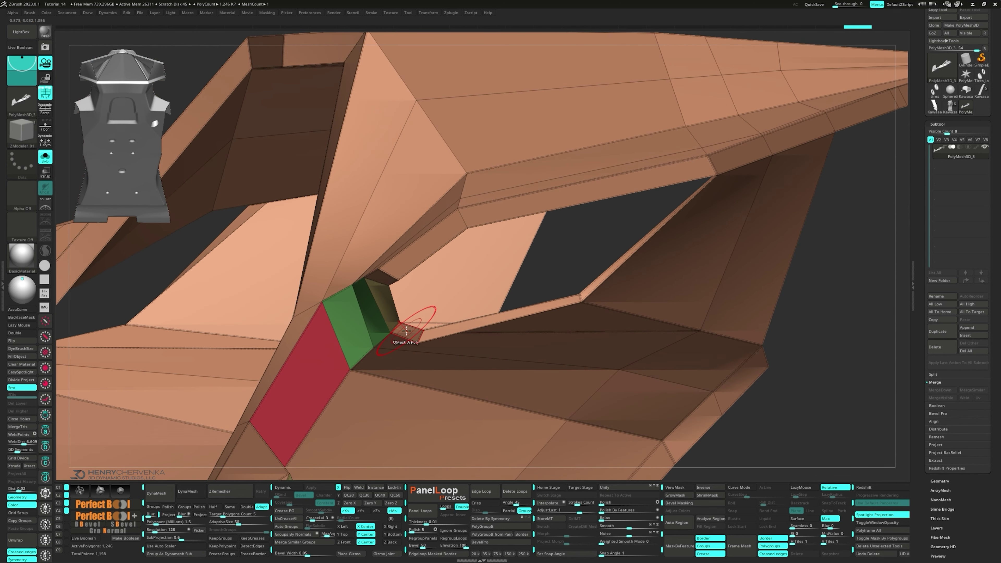
right_click_drag(418, 247, 398, 273)
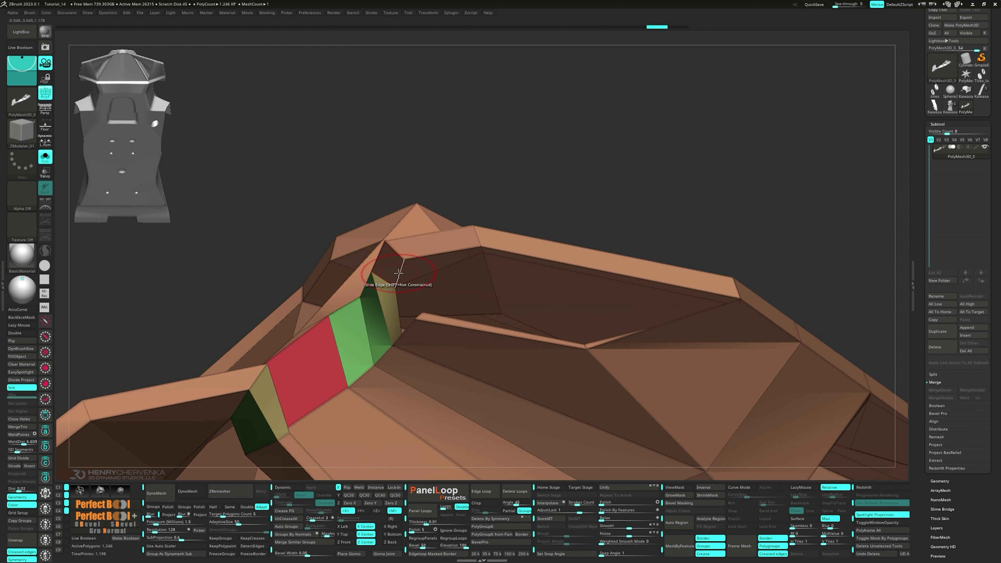
left_click(387, 293)
key("ctrl+z")
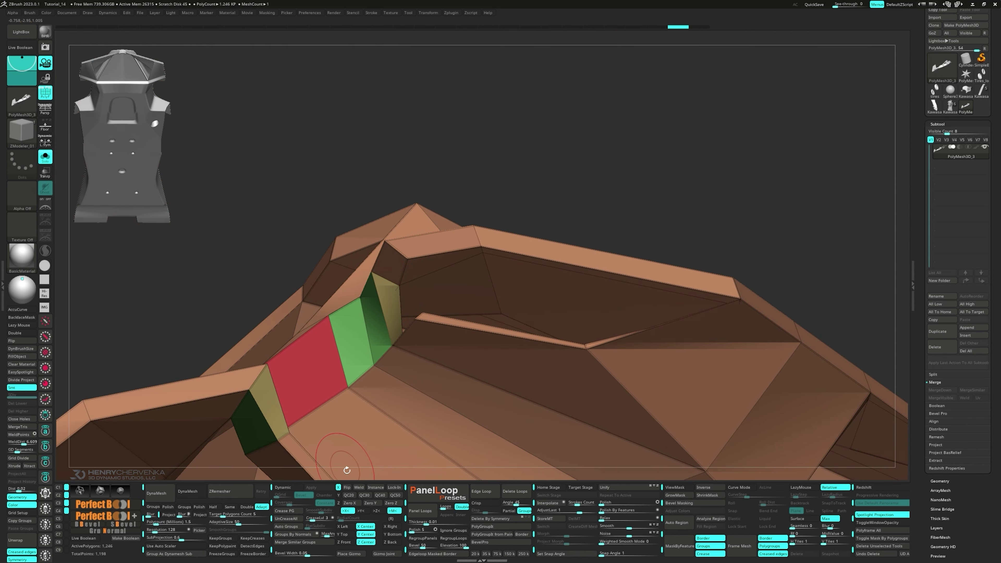
left_click(387, 299)
key("ctrl+z")
- QMesh the inner bridge polygon beside the fin toward the fin's rim
right_click_drag(399, 284, 385, 306)
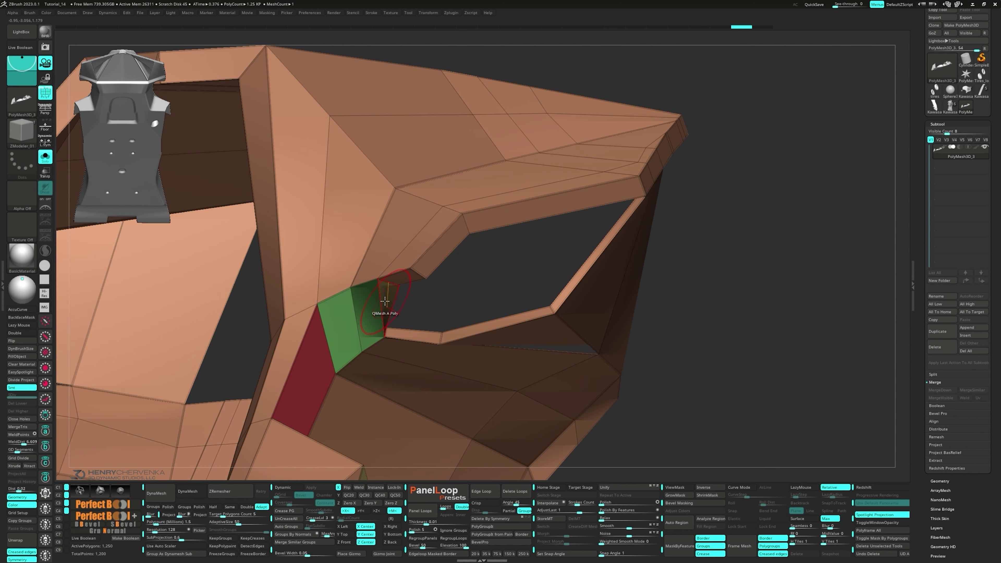
mouse_move(385, 302)
left_mouse_down()
mouse_move(465, 294)
mouse_move(395, 294)
left_mouse_up()
mouse_move(395, 294)
right_mouse_down()
mouse_move(393, 311)
mouse_move(378, 252)
mouse_move(284, 244)
mouse_move(251, 229)
mouse_move(347, 257)
mouse_move(328, 222)
mouse_move(368, 292)
right_mouse_up()
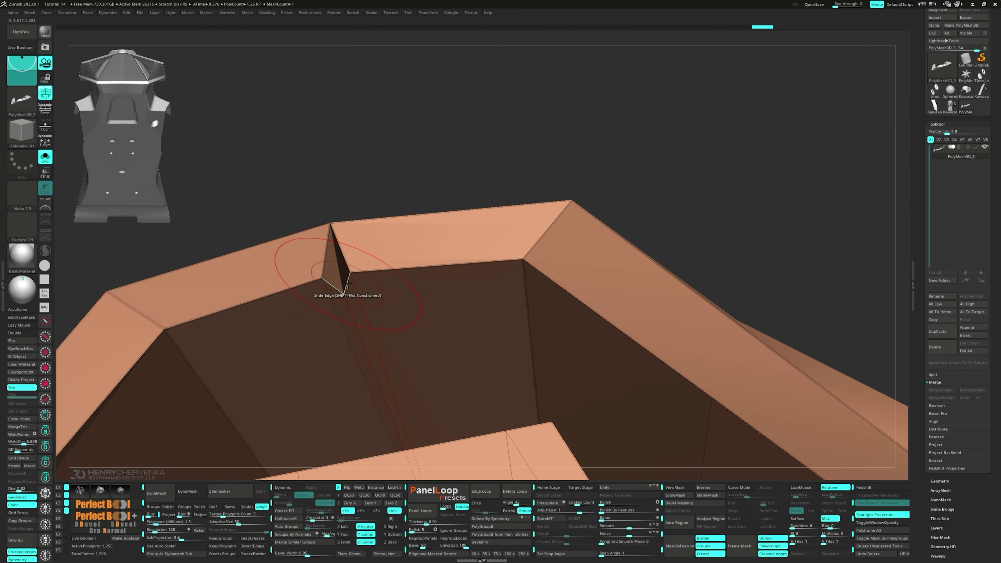
- Collapse the short edge at the notch in the rim and stitch the neighbouring points with the Stitch point action
key("space")
left_click(268, 328)
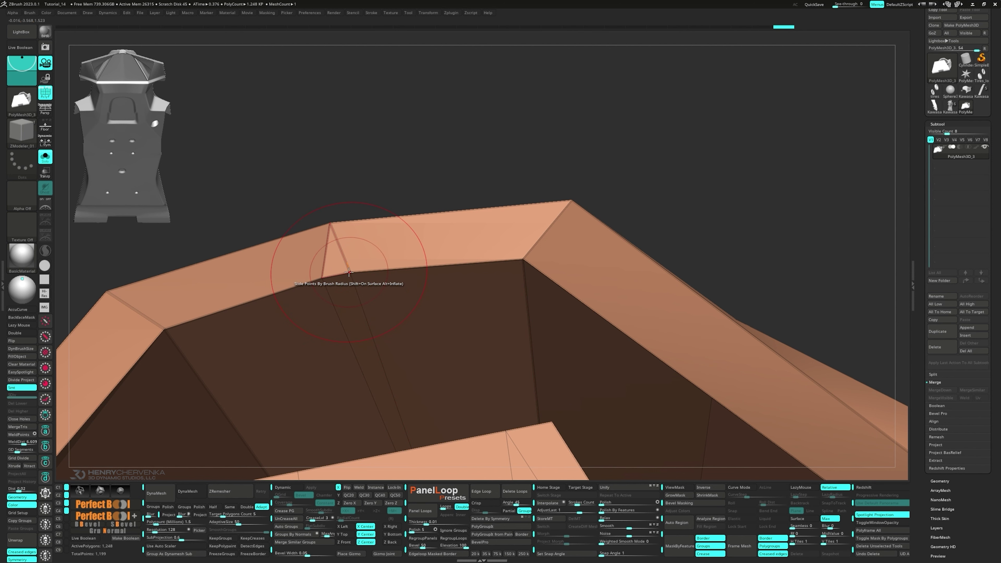
key("space")
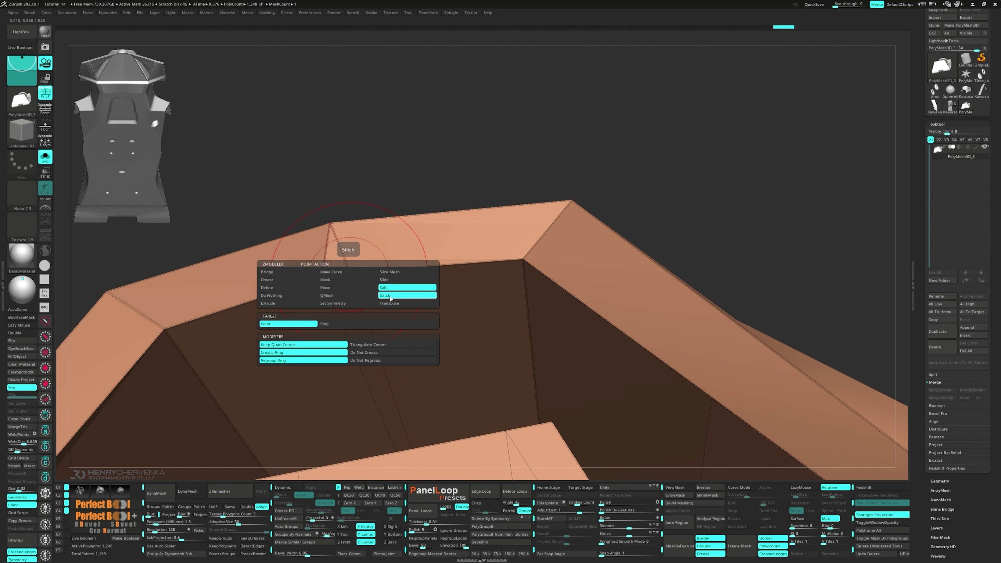
left_click(391, 296)
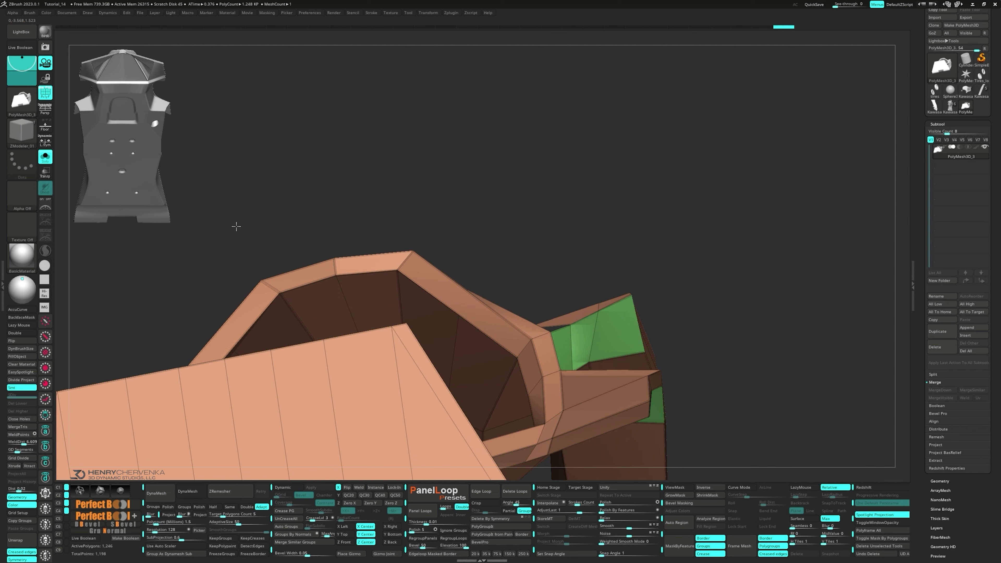
left_click_drag(234, 224, 410, 278)
- Assign the whole mesh to a single polygroup and turn on the Dynamic Subdivision preview
key("ctrl+w")
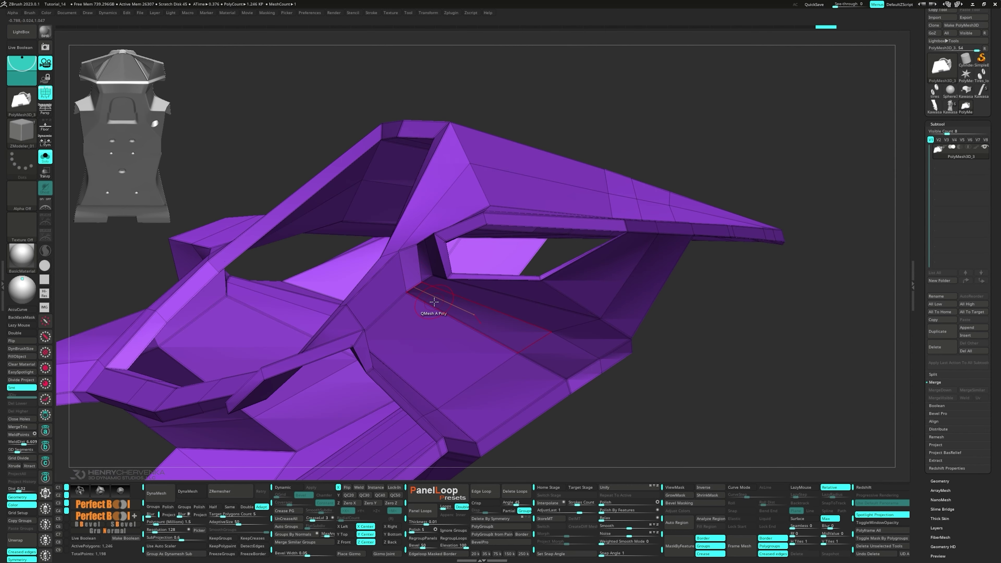
key("d")
right_click_drag(417, 242, 458, 245)
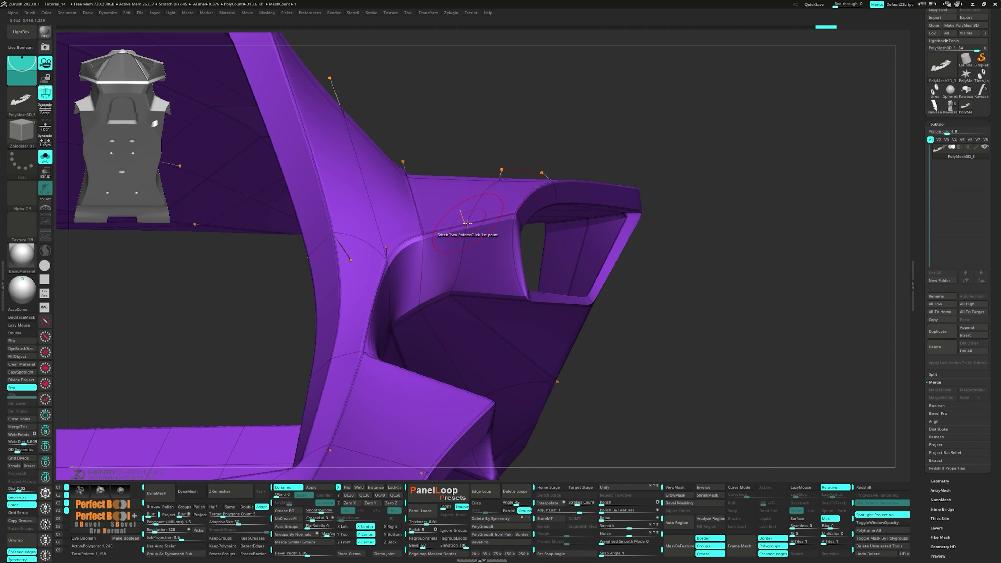
- Set the ZModeler point action to Slide for the points along the recess beside the fin
key("space")
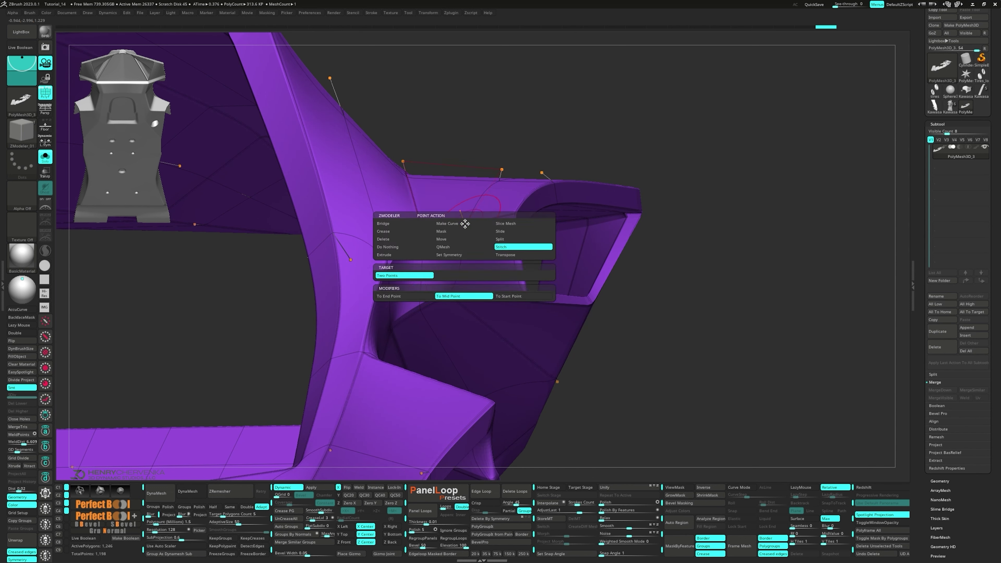
left_click(504, 232)
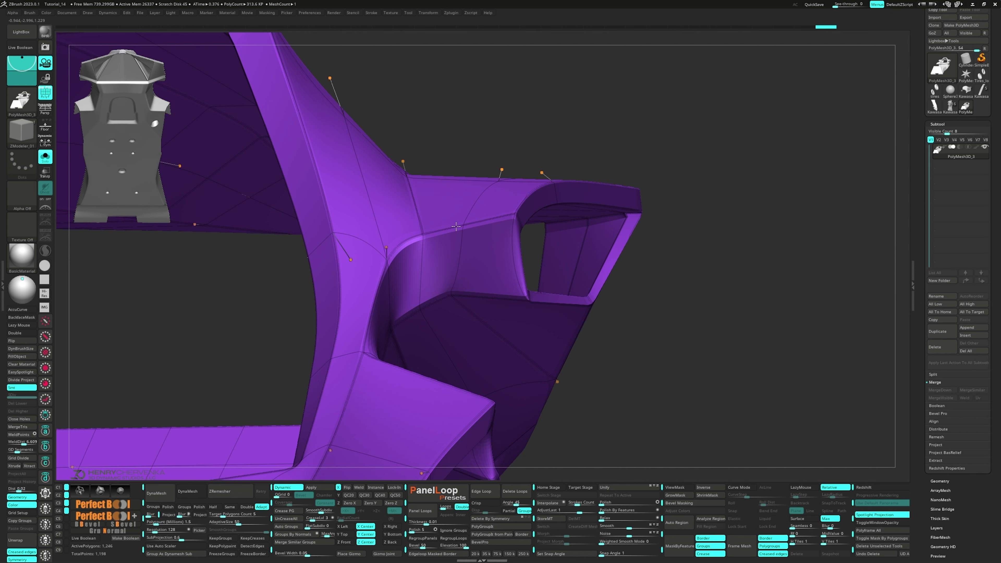
right_click_drag(443, 227, 423, 232)
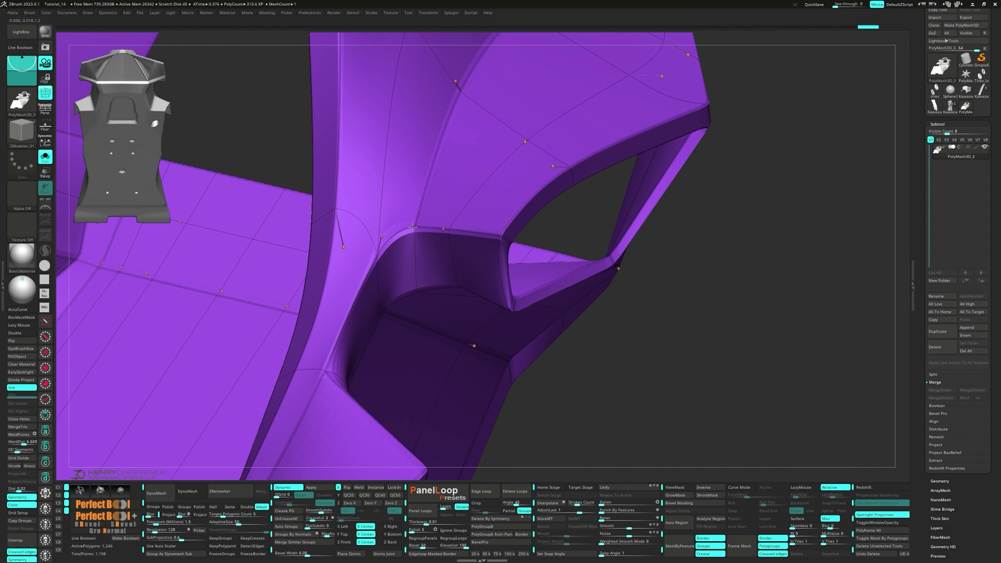
- Set the edge action to Crease with the EdgeLoop Partial target and crease the edge loop at the fin opening's inner wall
key("space")
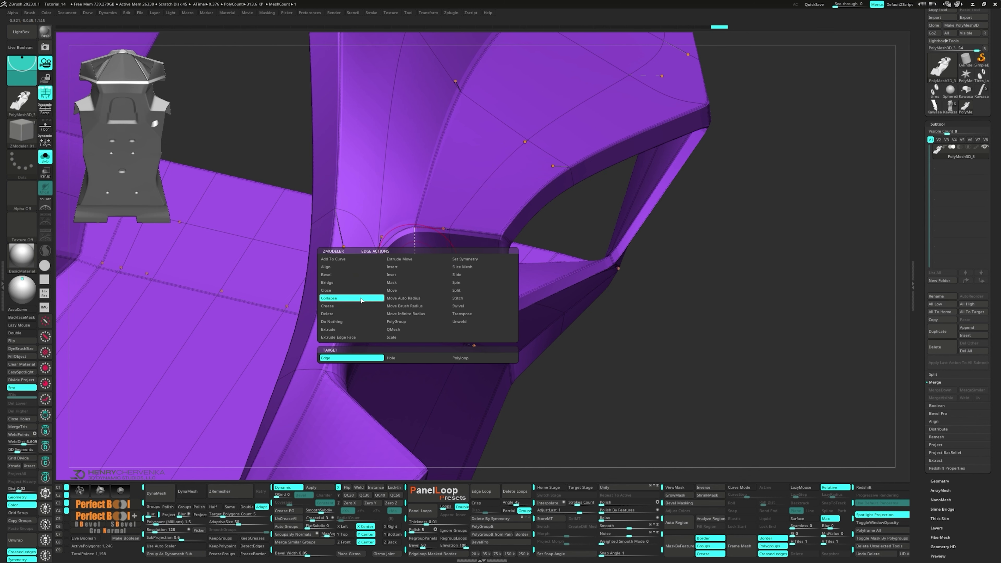
left_click(347, 308)
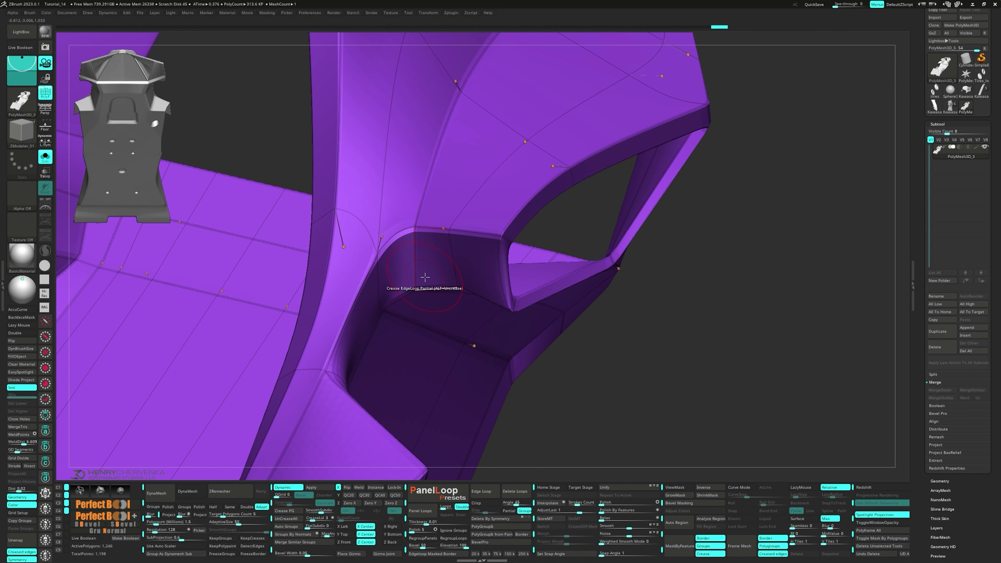
right_click_drag(425, 289, 416, 191)
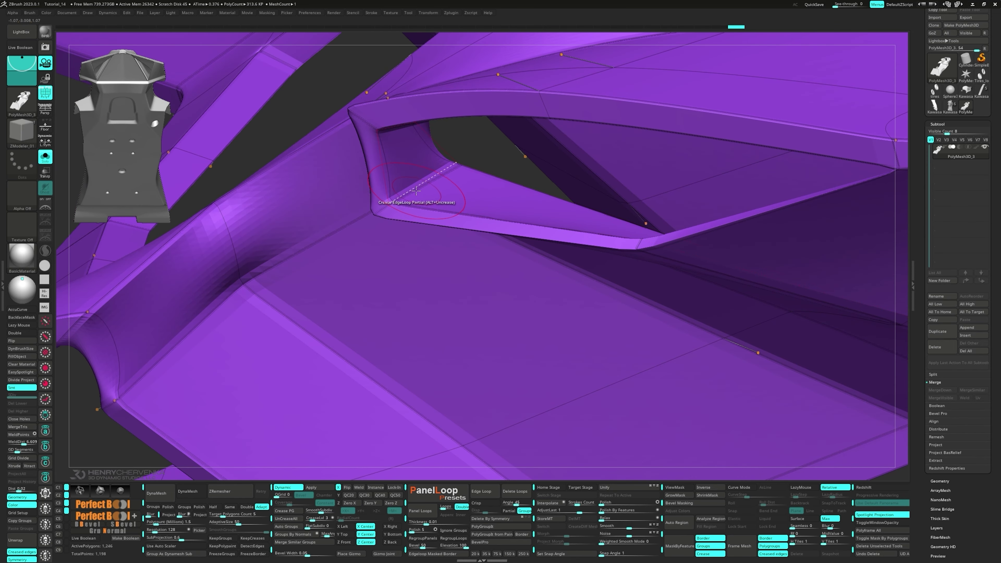
left_click(385, 173)
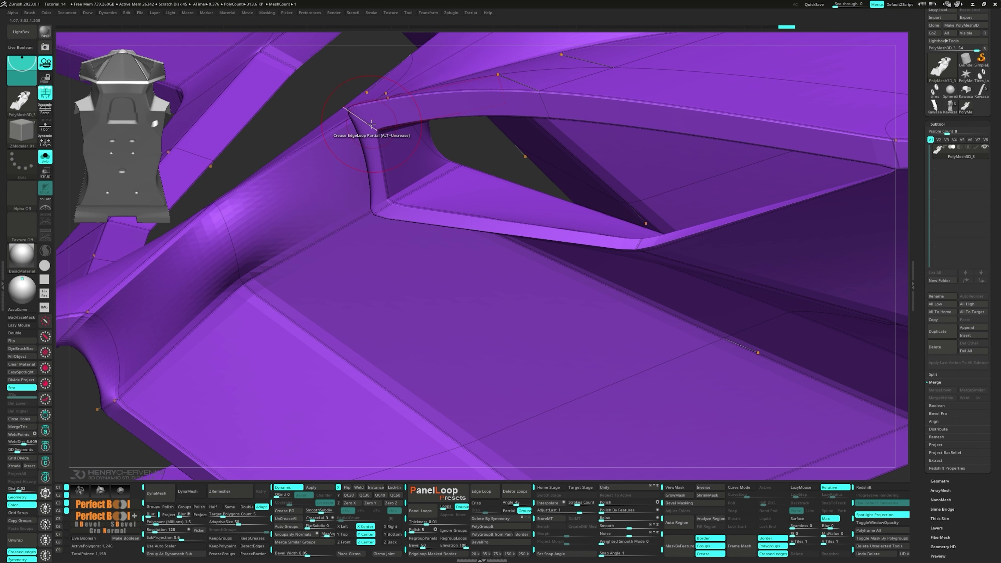
- Change the Crease target to Edge, crease the fin opening's inner corner, and compare it with Dynamic Subdivision off and on
key("space")
left_click(296, 223)
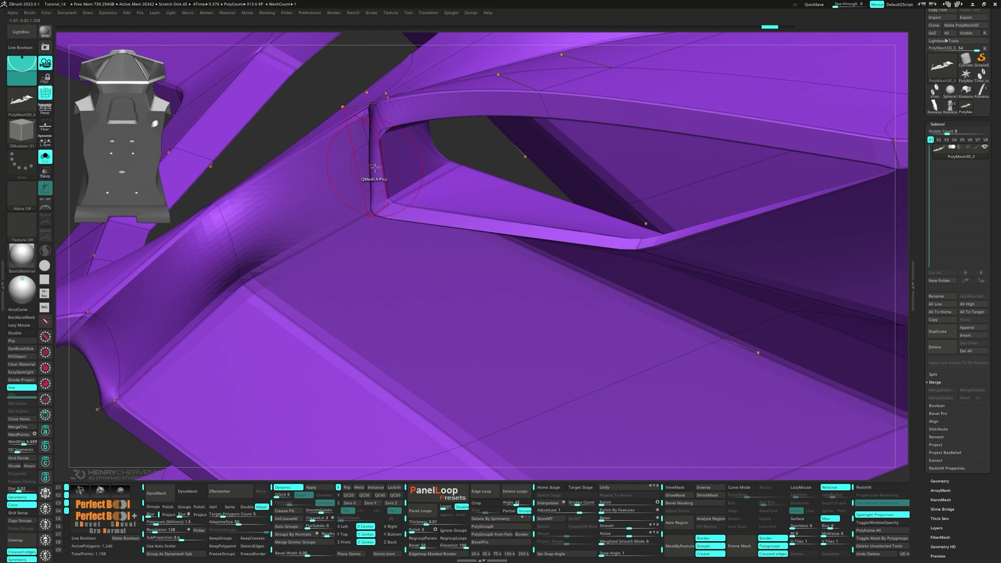
right_click_drag(375, 168, 379, 164)
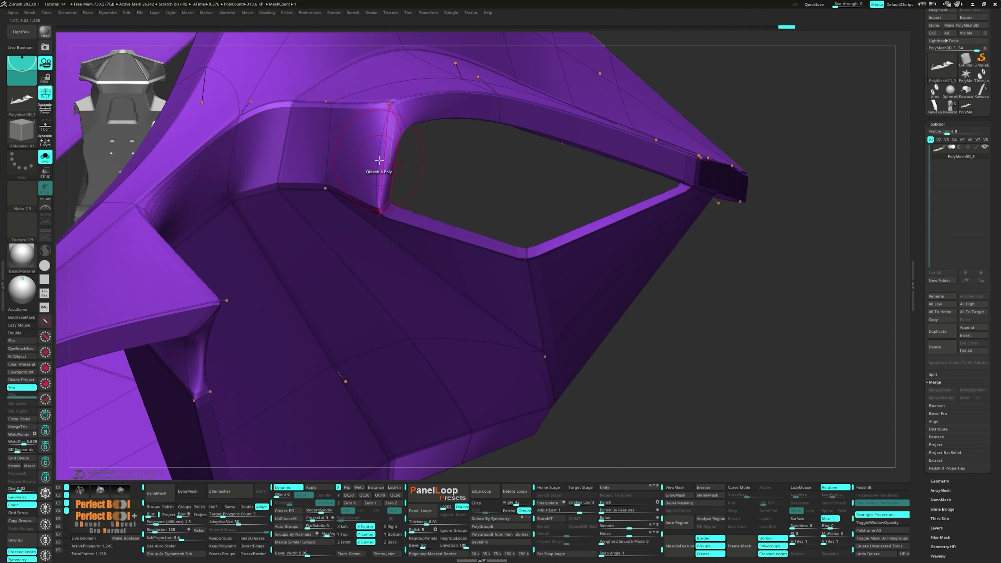
key("shift+d")
key("d")
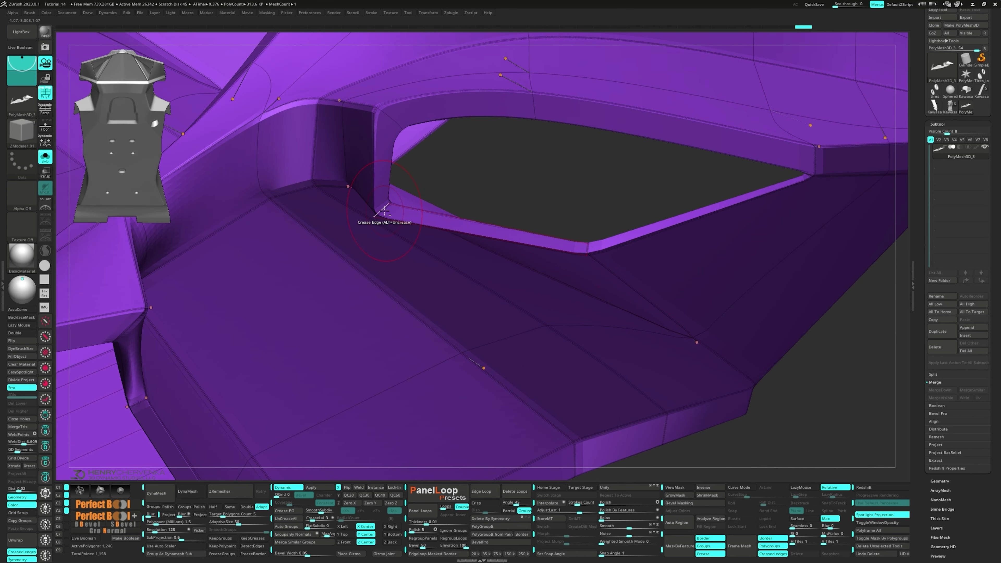
mouse_move(385, 180)
right_mouse_down()
mouse_move(366, 196)
mouse_move(381, 154)
mouse_move(364, 184)
mouse_move(306, 208)
mouse_move(339, 227)
mouse_move(453, 185)
mouse_move(350, 258)
mouse_move(283, 209)
mouse_move(444, 325)
mouse_move(426, 292)
right_mouse_up()
- Set the ZModeler point action to Move and adjust the inner and upper corner points of the fin opening
key("space")
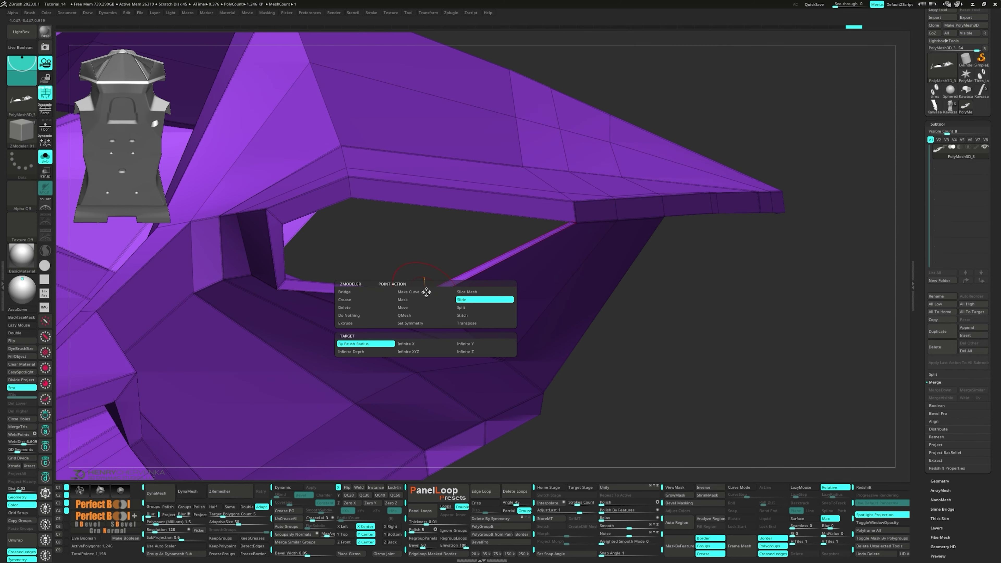
left_click(420, 307)
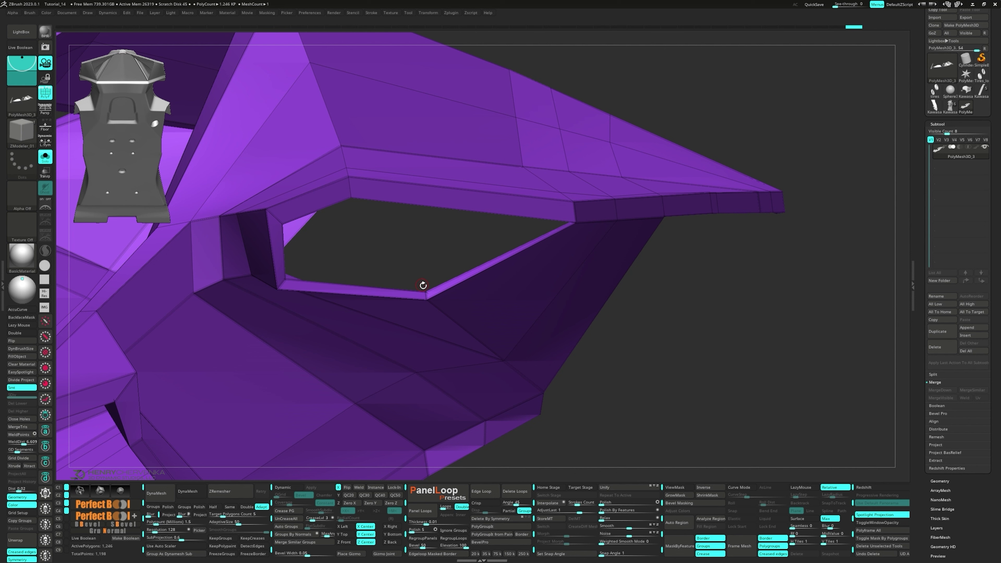
mouse_move(419, 263)
right_mouse_down()
mouse_move(422, 286)
mouse_move(331, 241)
right_mouse_up()
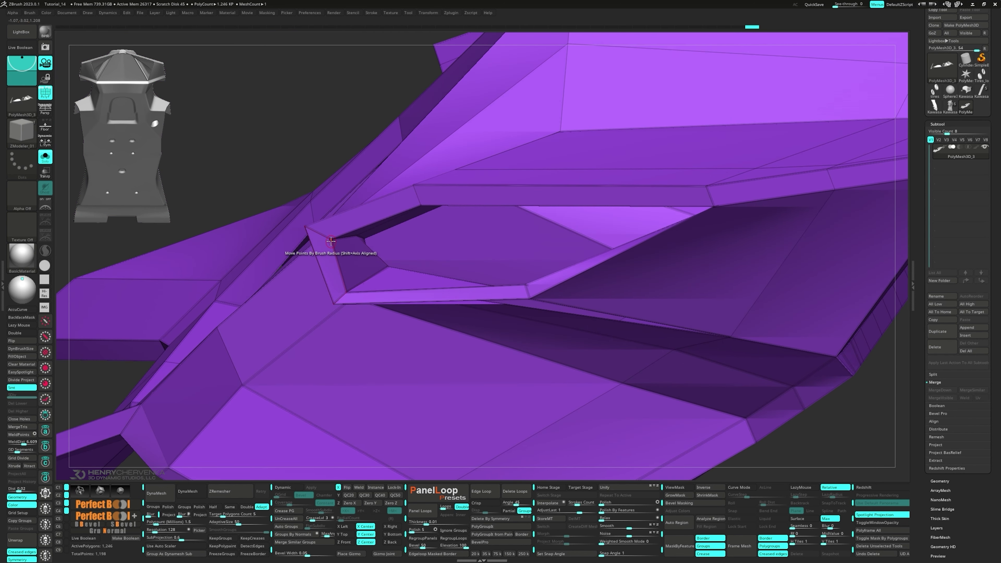
left_click_drag(324, 236, 323, 234)
left_click_drag(424, 207, 421, 200)
- Move the rim points at the outer tip of the fin opening slightly to tidy the corner
right_click_drag(662, 235, 631, 229, "alt")
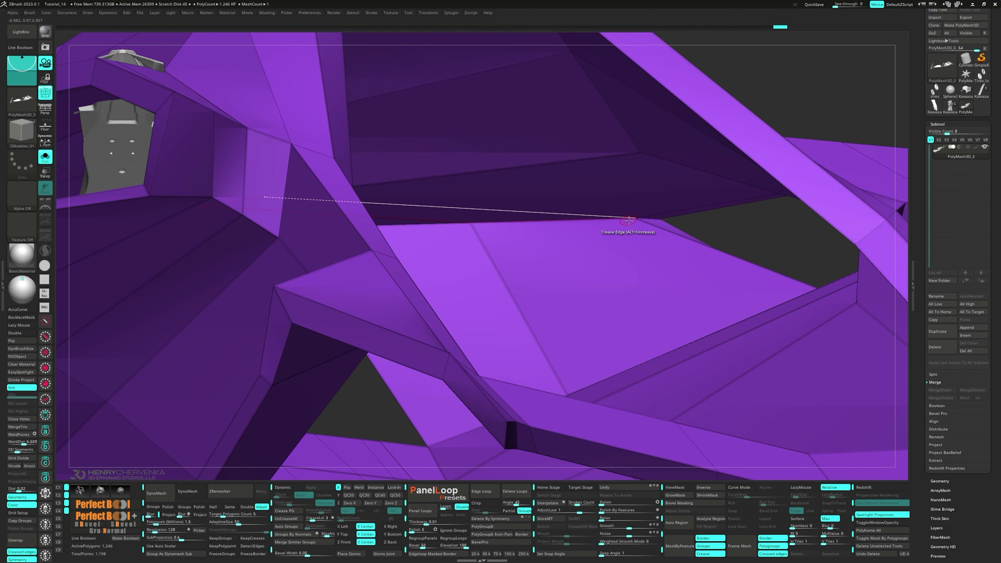
left_click_drag(655, 224, 654, 223)
right_click_drag(655, 223, 540, 235)
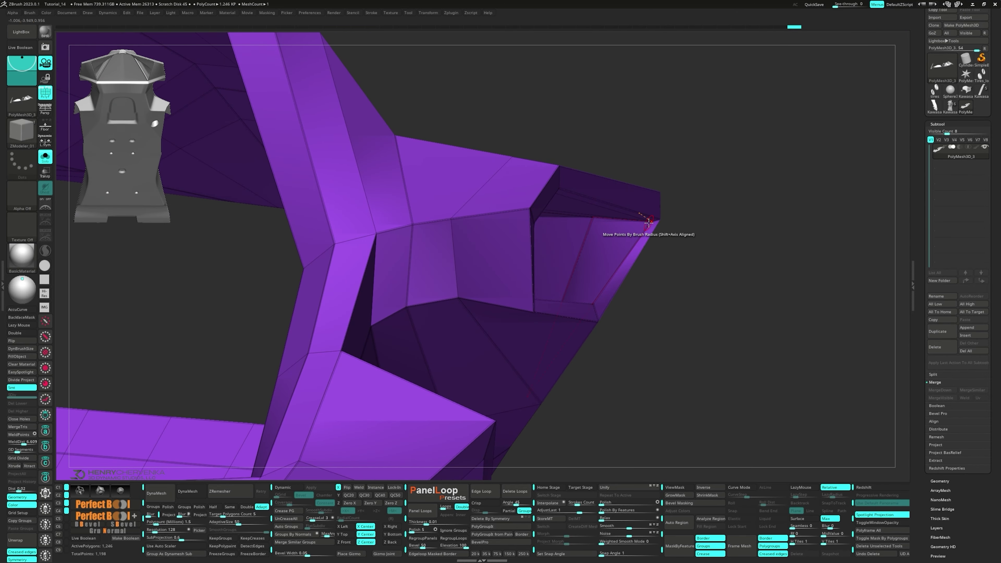
mouse_move(638, 225)
right_mouse_down()
mouse_move(656, 225)
mouse_move(615, 226)
mouse_move(656, 220)
right_mouse_up()
left_click_drag(632, 222, 633, 223)
- Turn on the Dynamic Subdivision preview and hide the polyframe to review the smoothed fin
key("d")
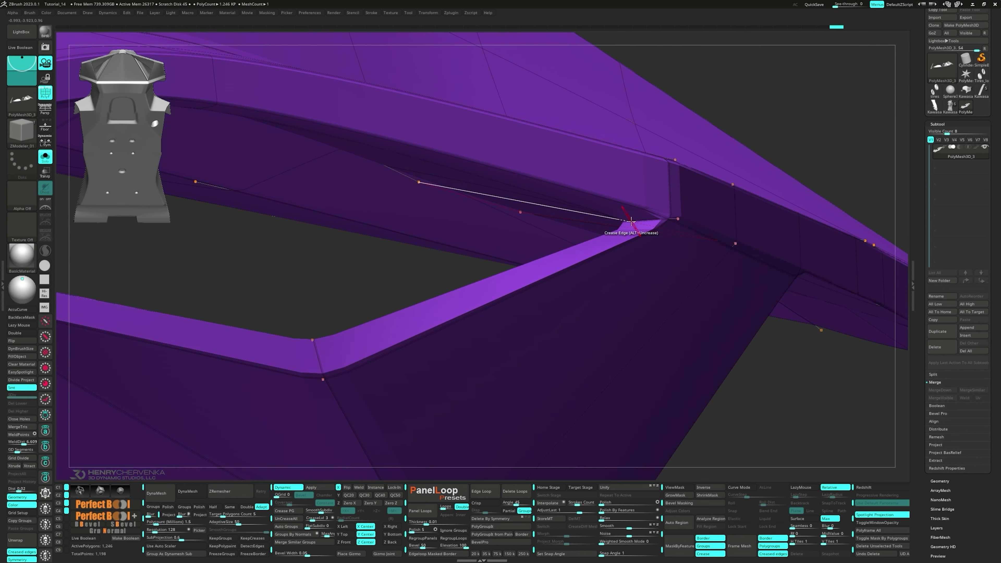
right_click_drag(637, 226, 591, 205, "ctrl")
key("shift+f")
right_click_drag(565, 273, 539, 256, "ctrl")
right_click_drag(540, 257, 516, 293)
- Set the Crease edge action's target to EdgeLoop Partial
key("space")
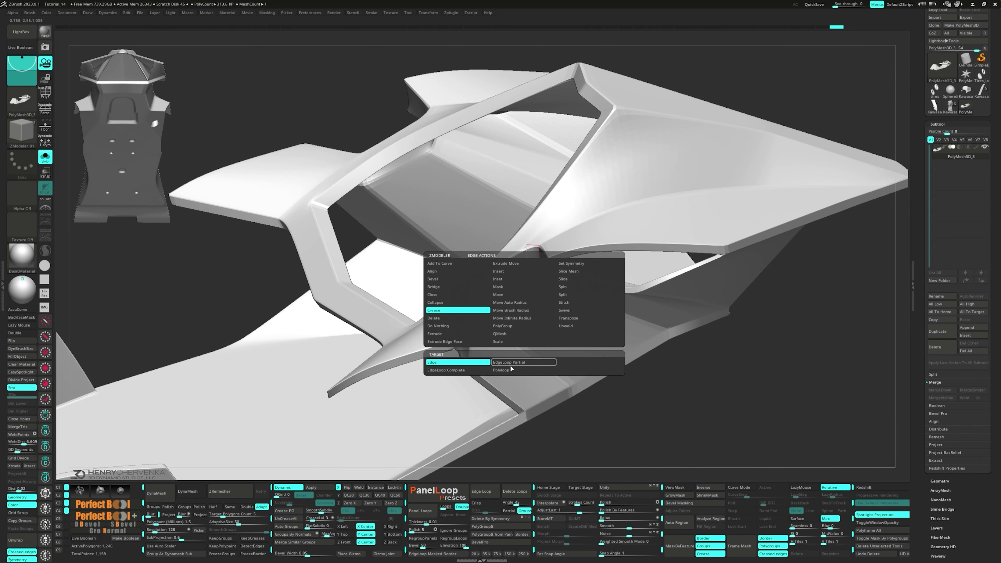
left_click(510, 363)
mouse_move(516, 307)
right_mouse_down()
mouse_move(475, 314)
mouse_move(457, 339)
mouse_move(441, 335)
mouse_move(475, 291)
mouse_move(396, 339)
mouse_move(457, 284)
mouse_move(555, 274)
mouse_move(542, 262)
mouse_move(526, 277)
mouse_move(466, 269)
mouse_move(464, 293)
right_mouse_up()
- Set the ZModeler edge action to Move and adjust the edges and points at the top of the narrow side strip behind the fin
key("shift")
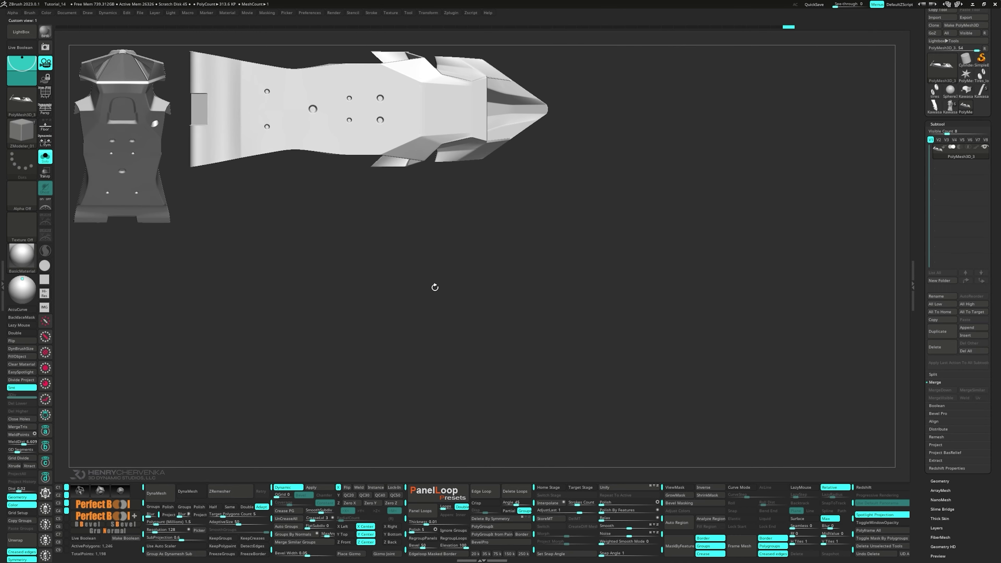
mouse_move(428, 158)
right_mouse_down()
mouse_move(434, 264)
mouse_move(439, 198)
mouse_move(426, 181)
mouse_move(463, 241)
mouse_move(431, 174)
right_mouse_up()
key("space")
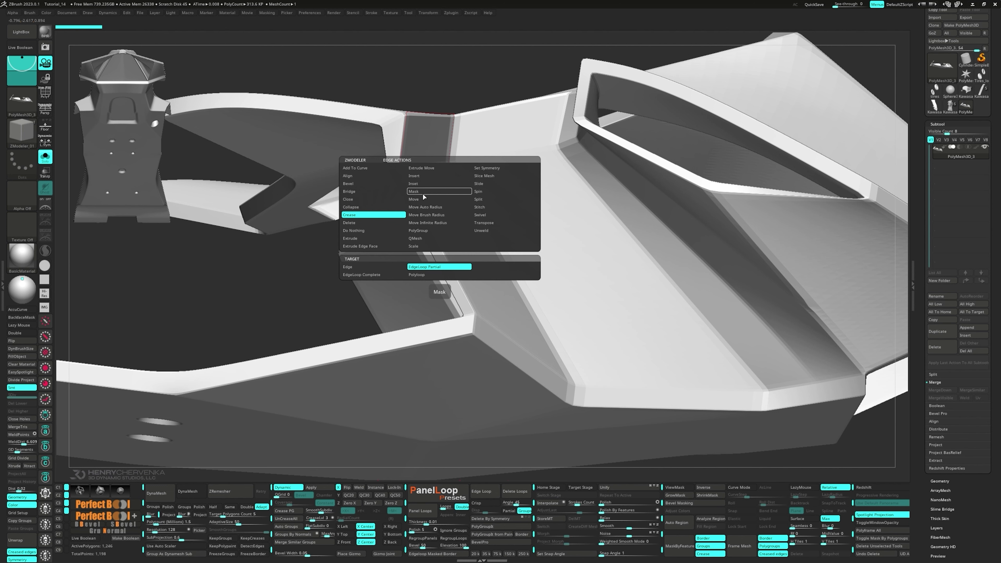
left_click(423, 200)
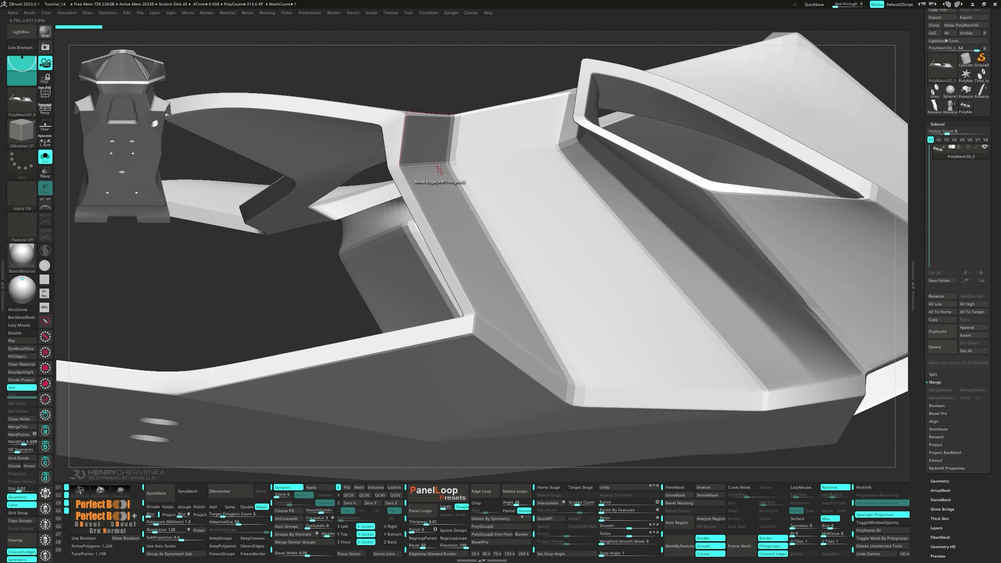
left_click_drag(440, 170, 461, 165)
mouse_move(426, 165)
right_mouse_down()
mouse_move(406, 172)
mouse_move(424, 161)
right_mouse_up()
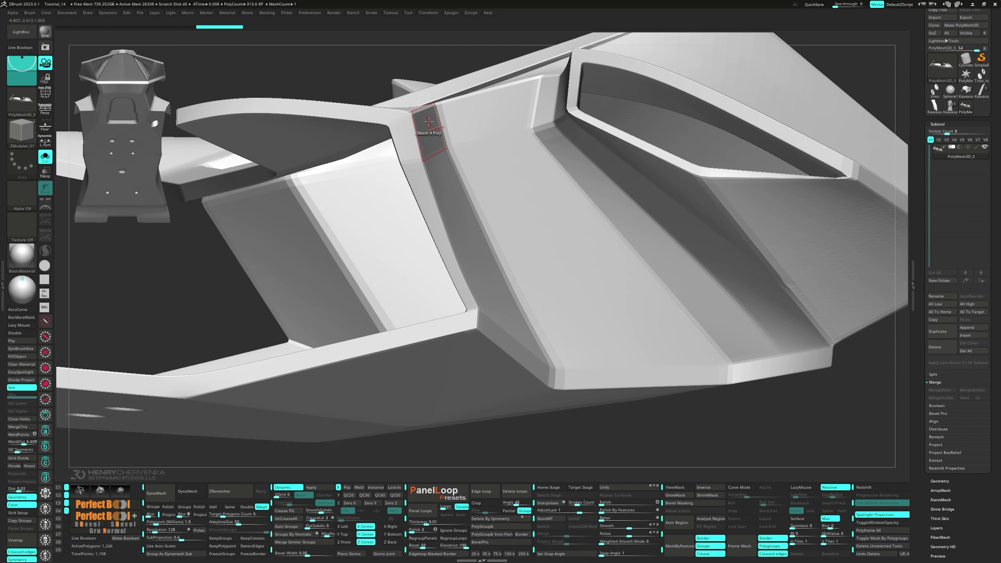
left_click_drag(406, 113, 371, 112)
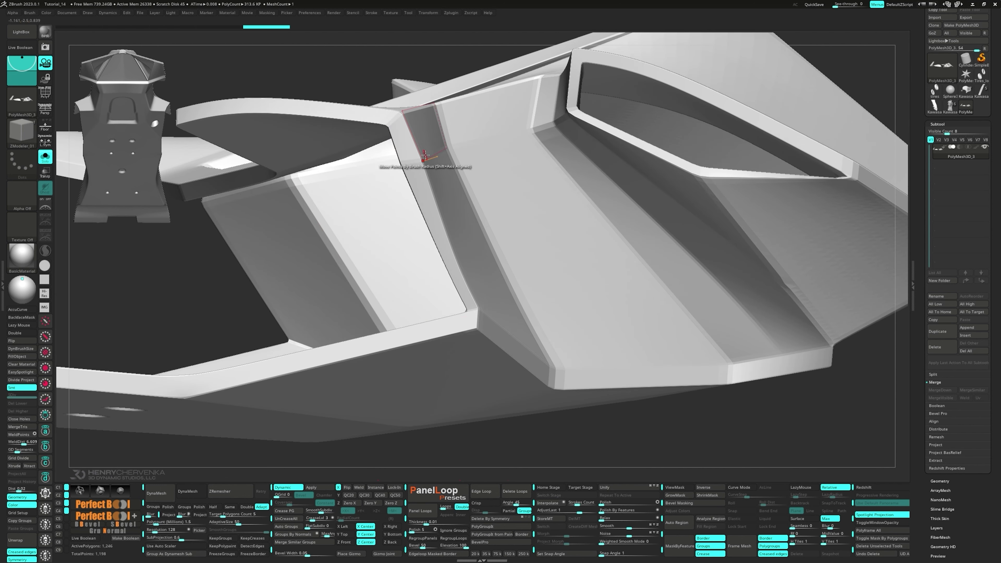
right_click_drag(423, 163, 390, 195)
left_click(397, 162)
left_click(366, 167)
- Show the polyframe, set the polygon action to Transpose and shift the side strip's polygons behind the fin with the gizmo
key("shift+f")
key("space")
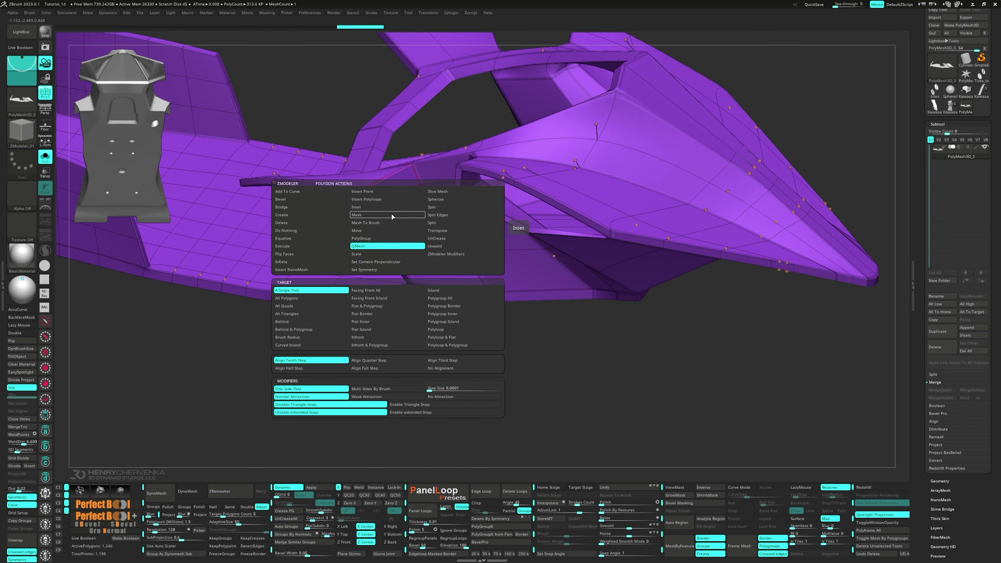
left_click(445, 231)
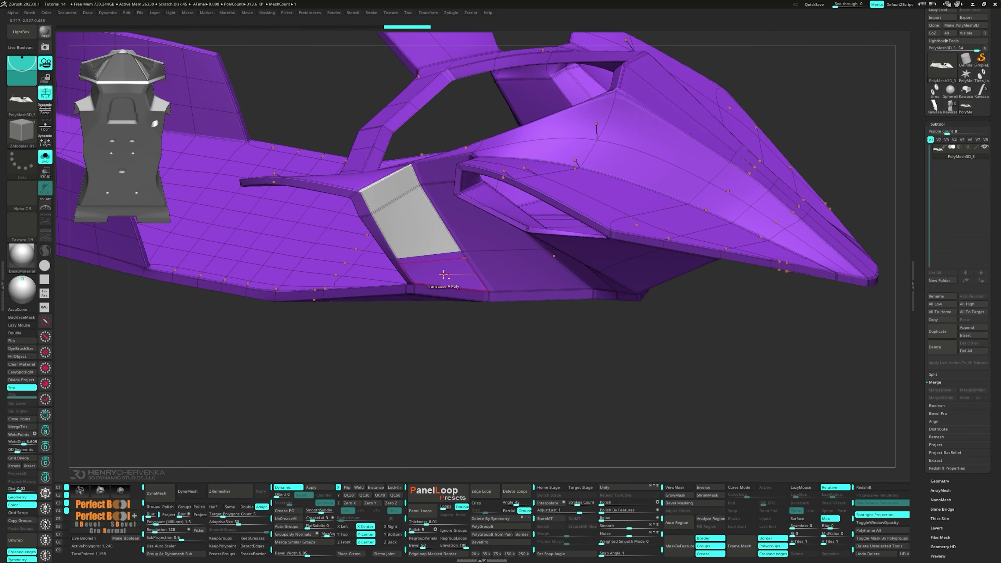
left_click(419, 236)
right_click_drag(454, 227, 427, 230)
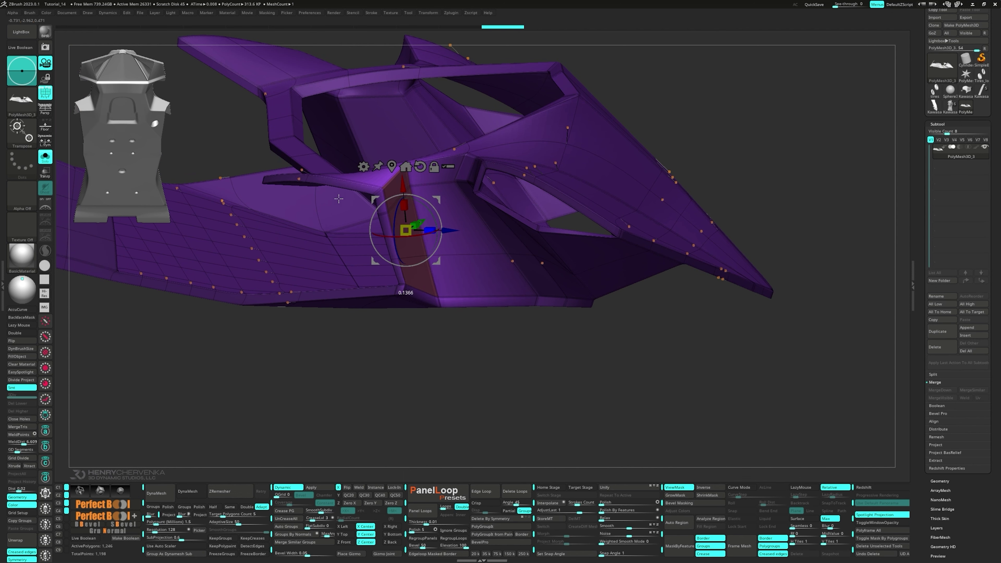
right_click_drag(666, 217, 641, 184)
- Transpose the side strip's polygons again to refine their placement, clear the mask and hide the polyframe
key("ctrl+h")
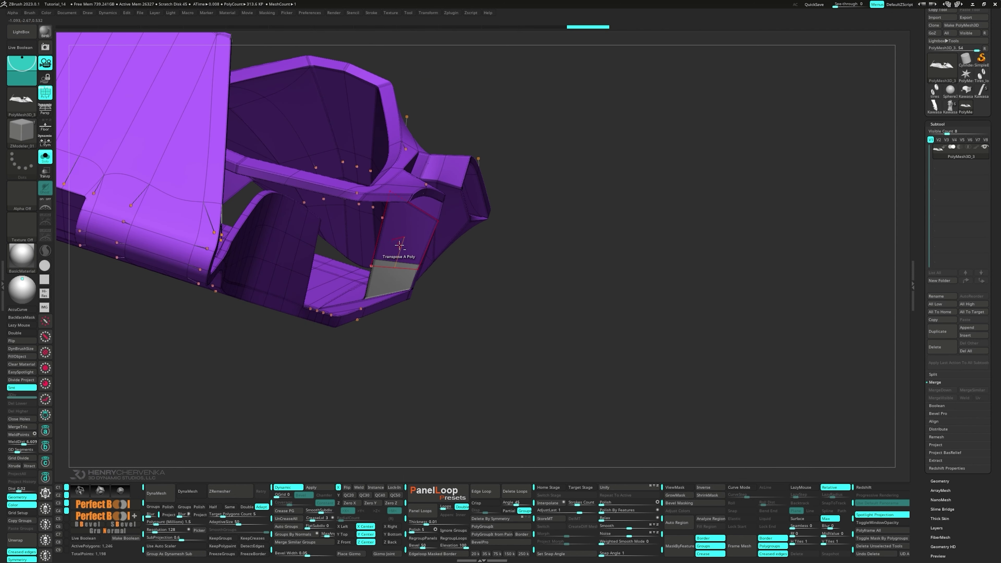
key("w")
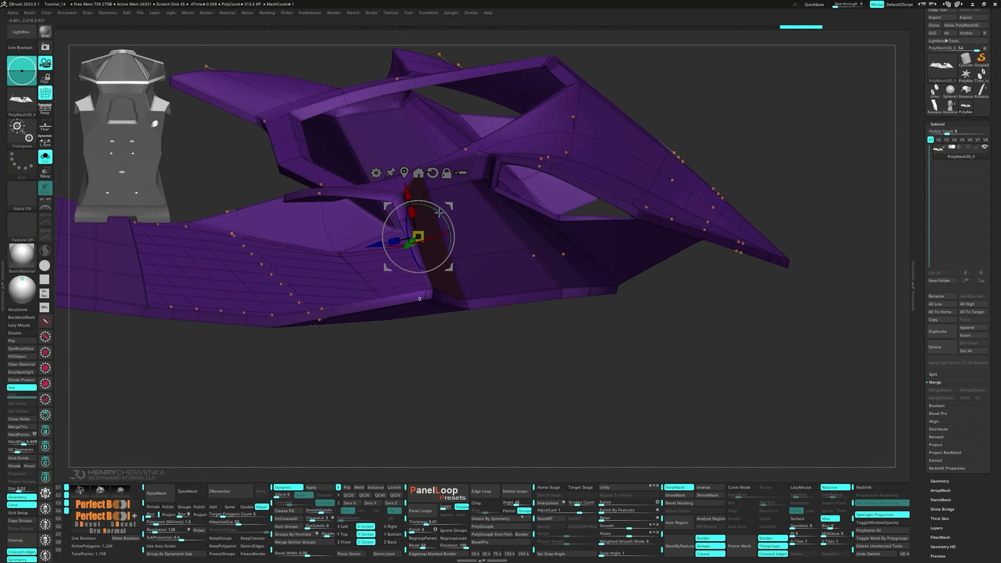
left_click_drag(442, 213, 443, 216)
right_click_drag(531, 374, 534, 337, "ctrl")
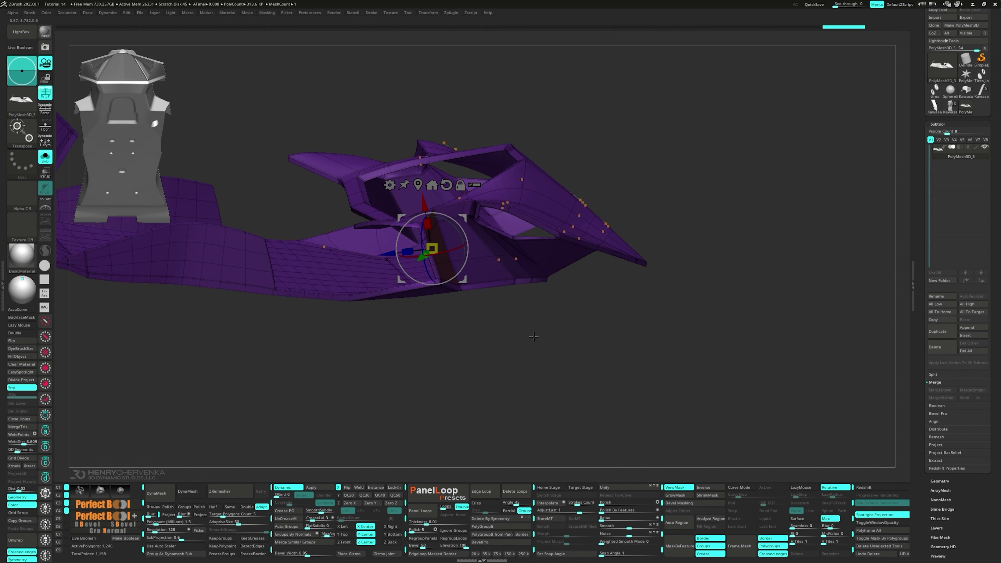
left_click_drag(535, 338, 538, 329, "ctrl")
key("q")
key("shift+f")
- Set the point action to Slide and slide the points at the upper end of the side strip by brush radius
right_click_drag(521, 336, 420, 270)
key("space")
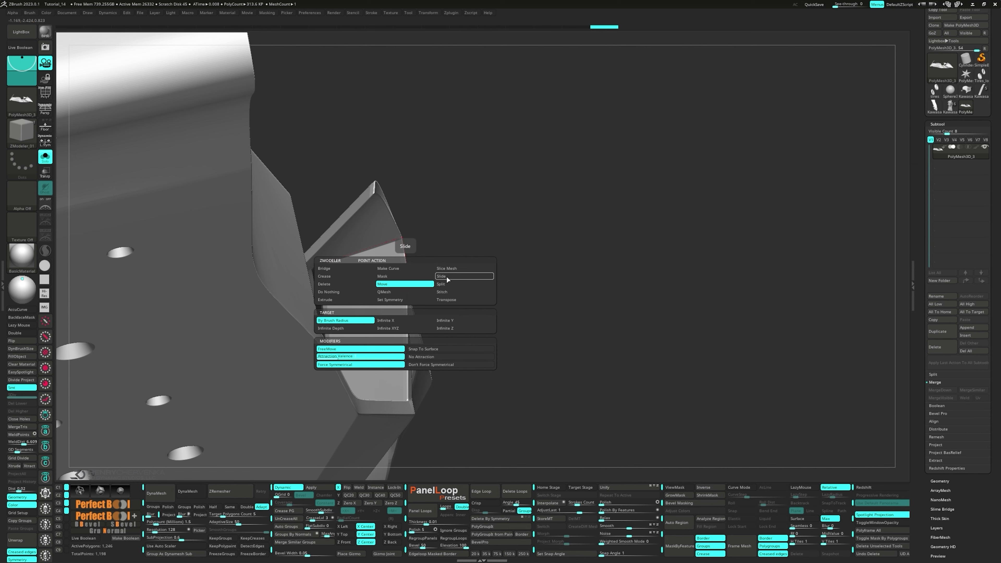
left_click(447, 279)
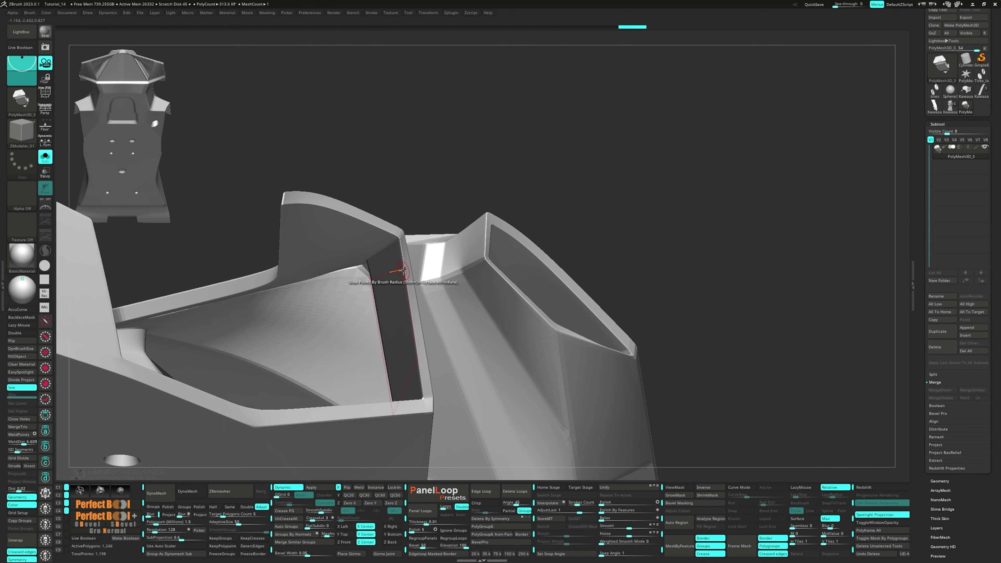
right_click_drag(404, 271, 382, 280)
right_click_drag(308, 284, 395, 377)
key("shift+f")
key("shift+f")
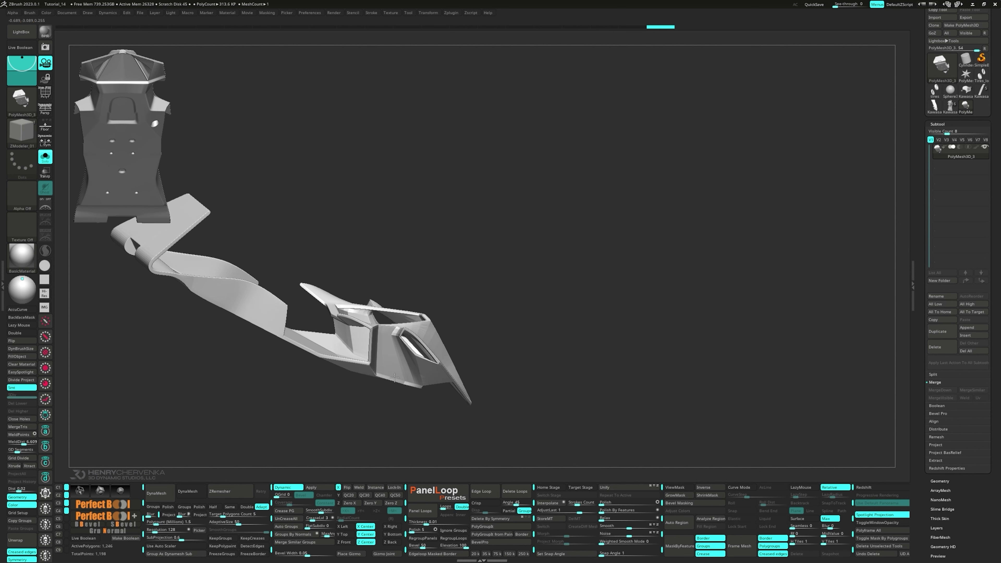
- Set the edge action to Transpose with EdgeLoop Partial and raise the lower edge of the frame's rear crossbar with the gizmo
key("shift+1")
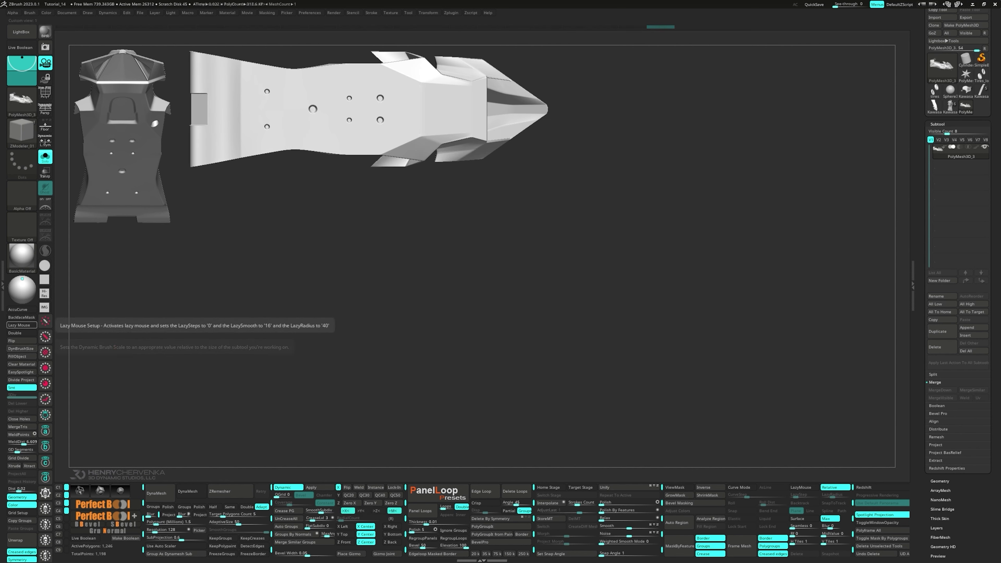
right_click_drag(558, 217, 463, 224)
key("shift+f")
right_click_drag(395, 199, 398, 244, "ctrl")
mouse_move(398, 165)
right_mouse_down()
mouse_move(418, 193)
mouse_move(360, 176)
right_mouse_up()
key("space")
left_click(405, 197)
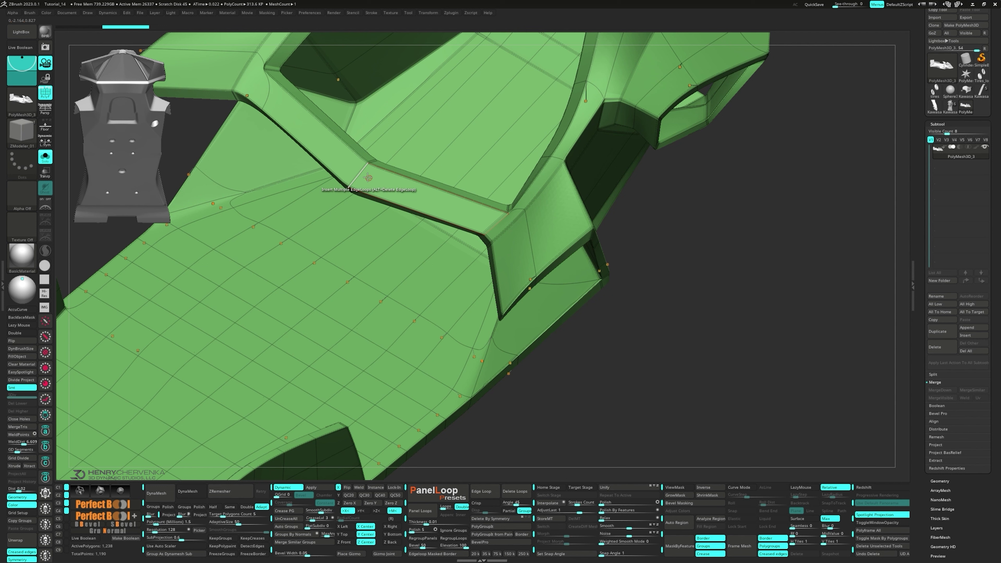
key("space")
left_click(411, 231)
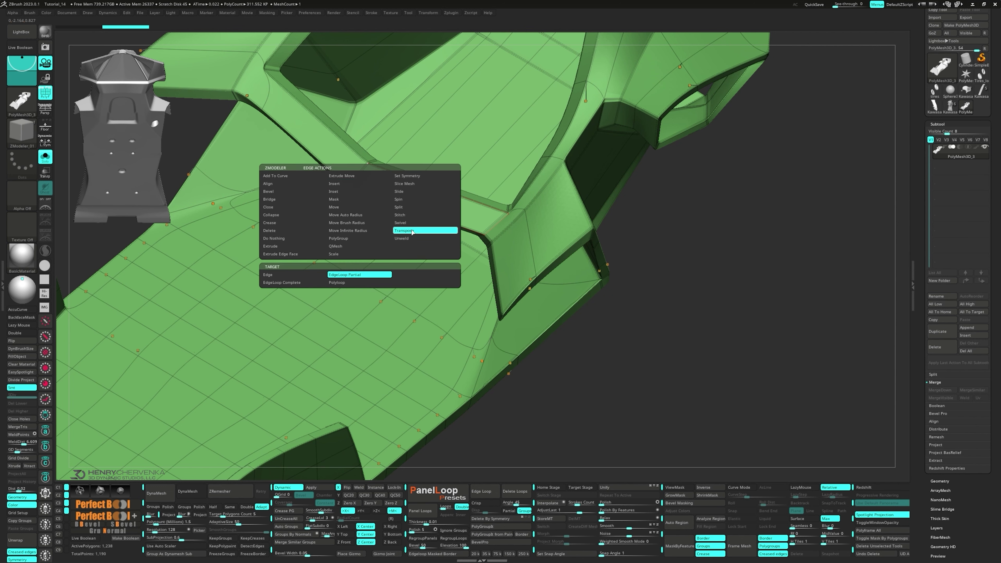
left_click(360, 178)
right_click_drag(379, 183, 418, 204)
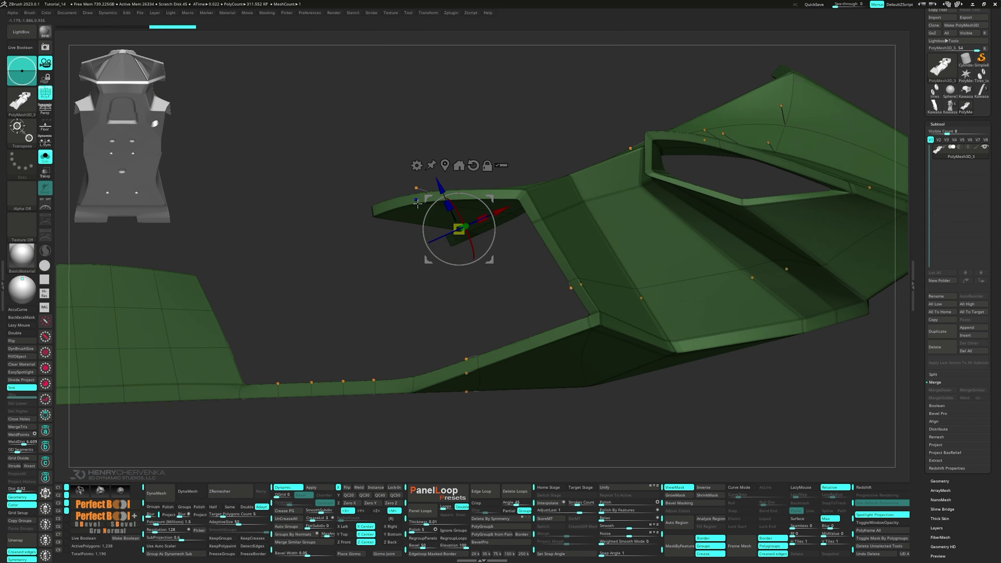
left_click_drag(443, 195, 432, 172)
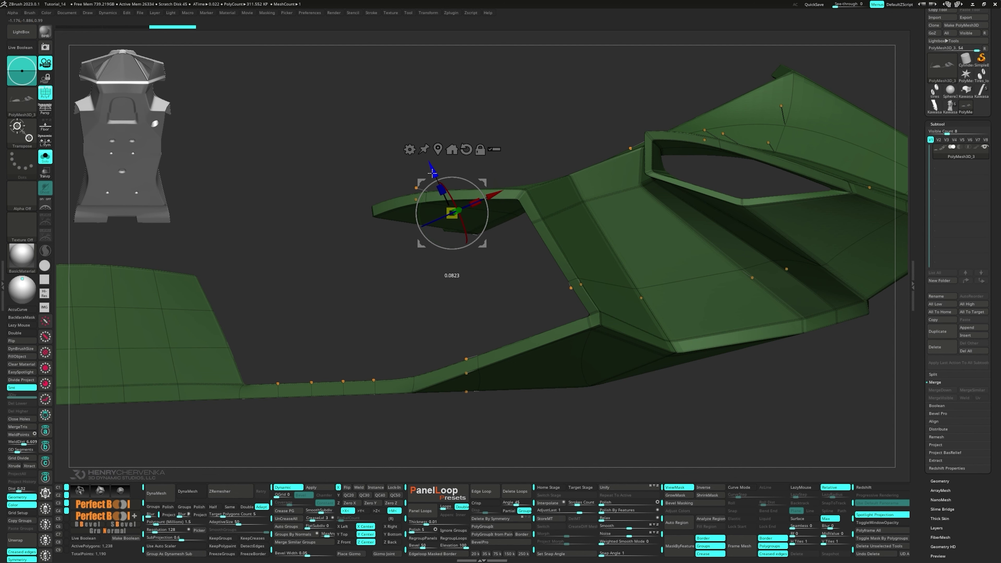
- Fine-tune the rear crossbar edge's position with the gizmo from several angles, clear the mask and return to ZModeler drawing
right_click_drag(432, 173, 568, 272)
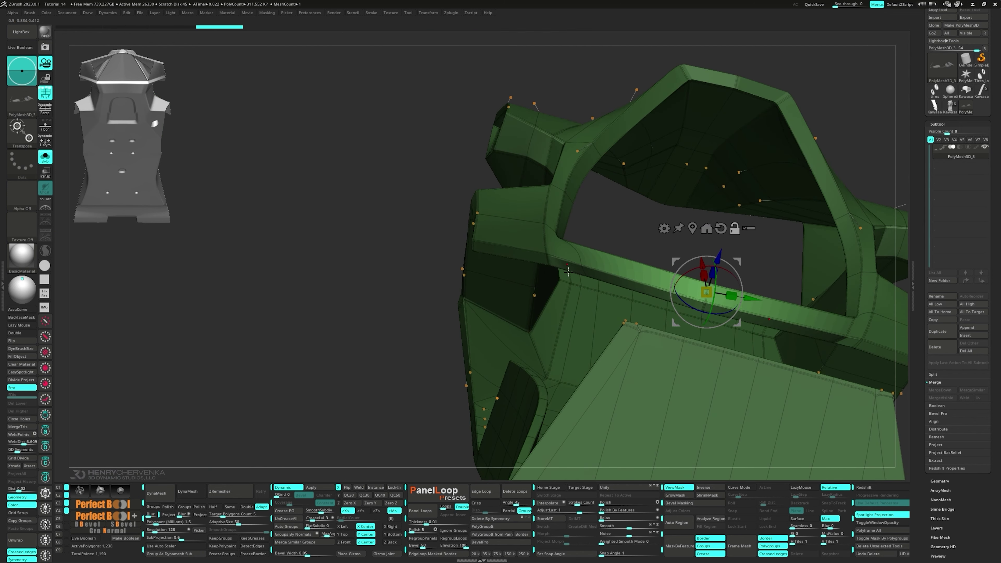
left_click_drag(568, 271, 732, 331)
left_click_drag(618, 302, 285, 270, "alt")
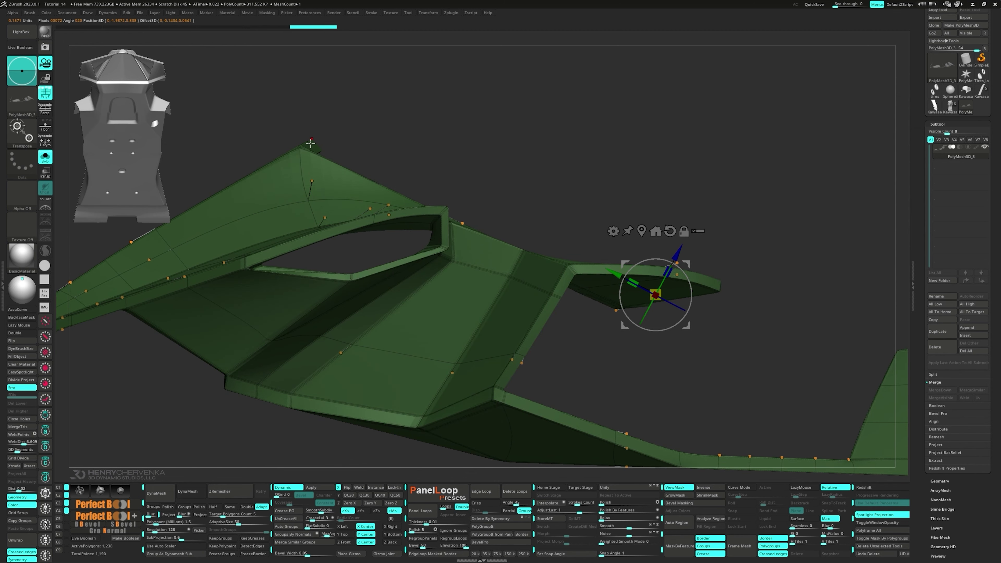
mouse_move(676, 259)
left_mouse_down()
mouse_move(679, 251)
mouse_move(615, 287)
left_mouse_up()
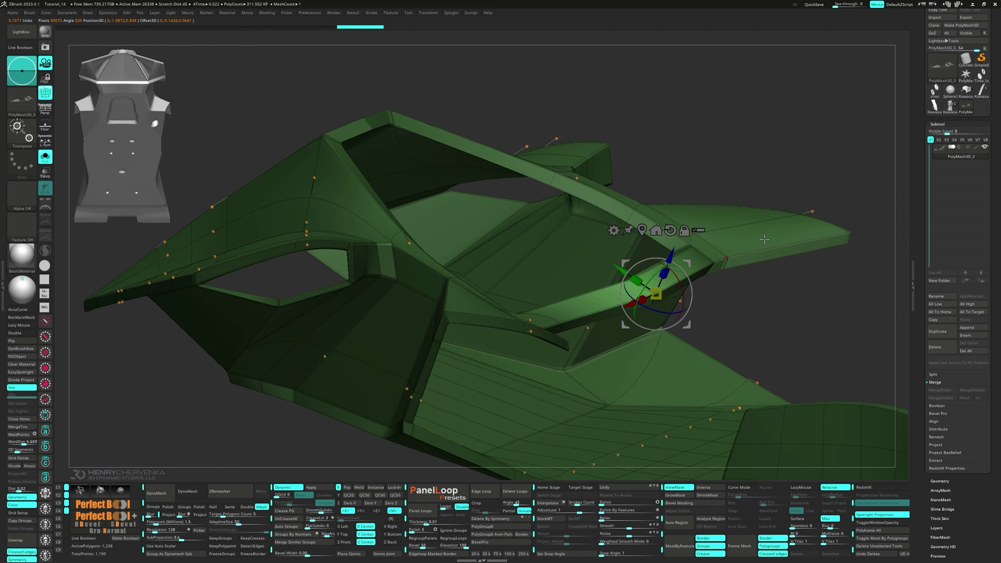
mouse_move(769, 170)
left_mouse_down("ctrl")
mouse_move(787, 186)
mouse_move(650, 303)
left_mouse_up("ctrl")
key("q")
- Set the edge action to Insert, add an edge loop across the frame's rear crossbar and turn off the Dynamic Subdivision preview
right_click_drag(644, 311, 653, 266, "alt")
key("space")
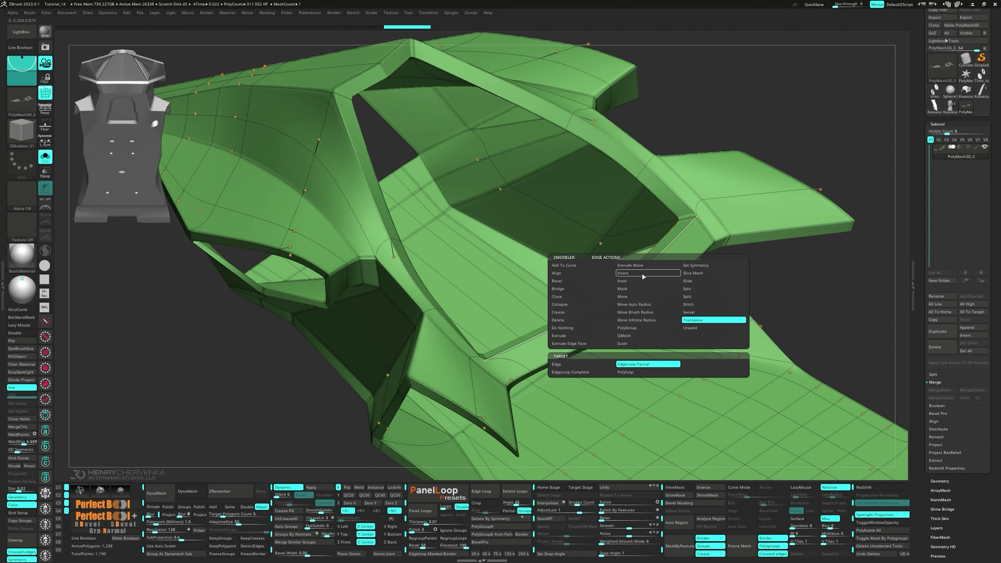
left_click(644, 274)
left_click(641, 364)
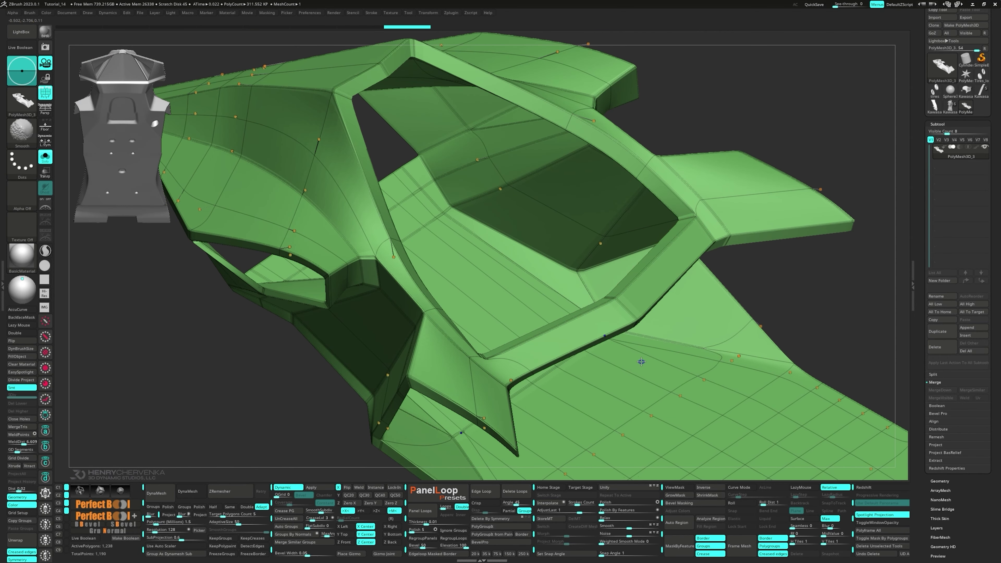
key("3")
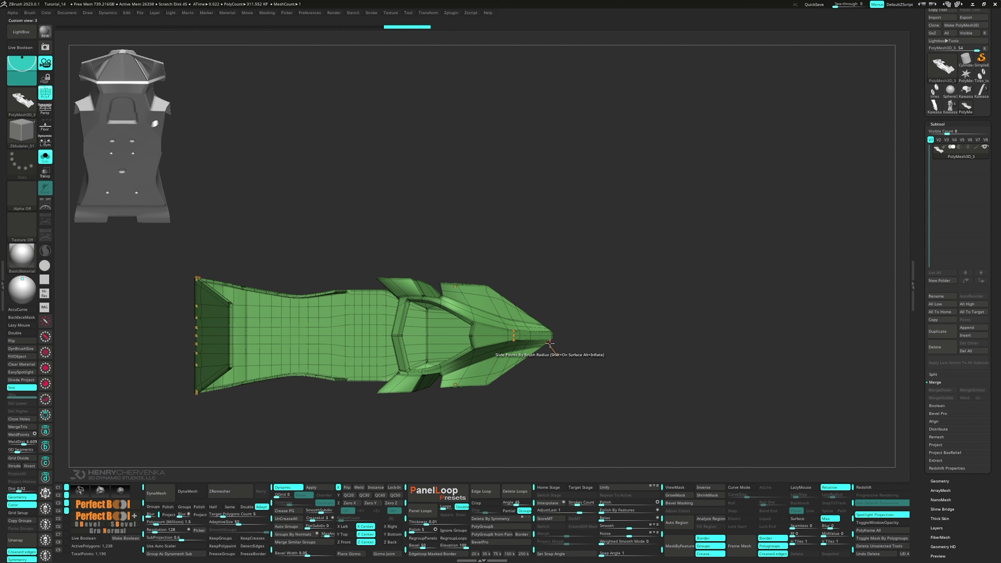
key("shift+d")
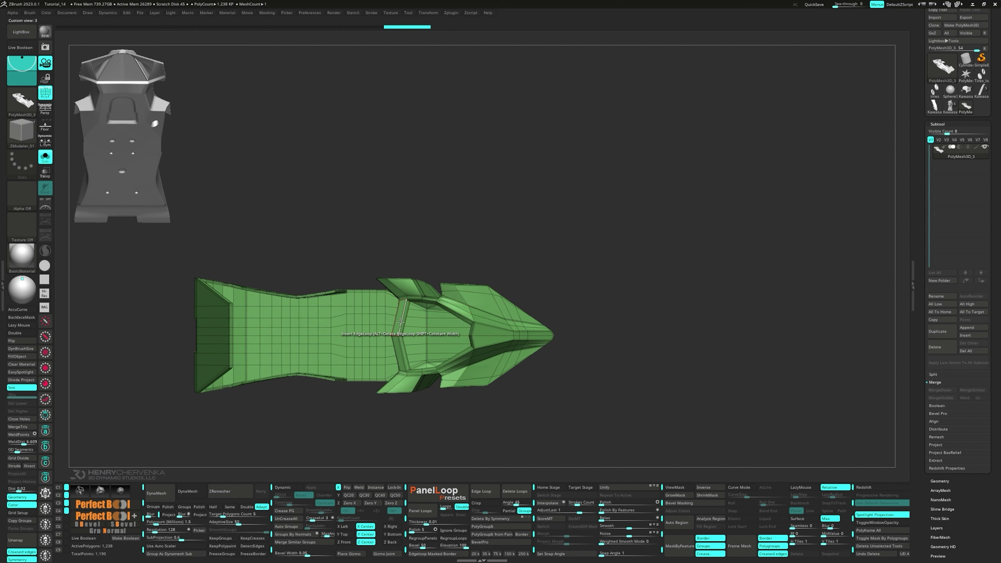
key("shift+d")
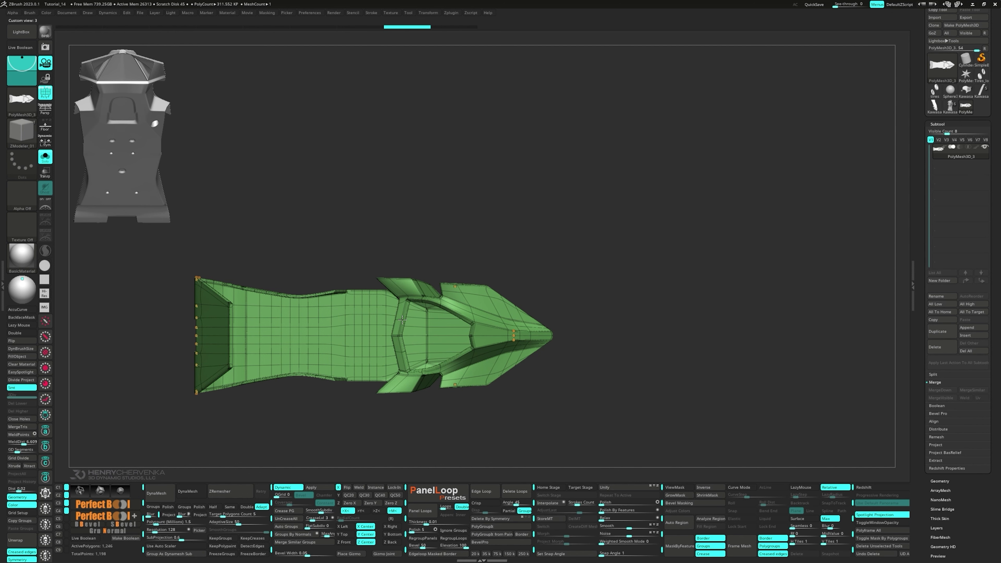
right_click_drag(412, 333, 413, 296)
right_click_drag(414, 296, 421, 320, "ctrl")
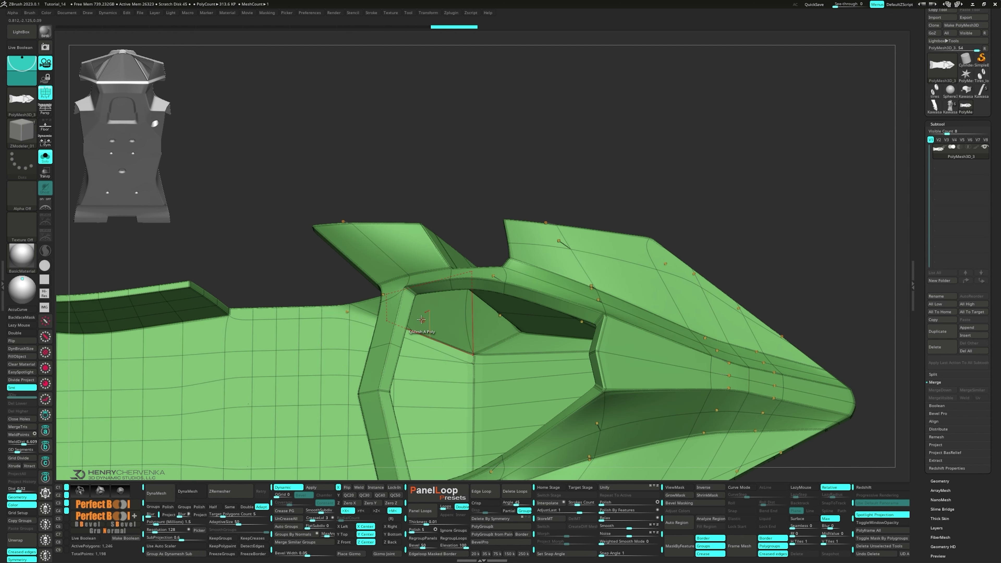
key("shift+d")
- Set the polygon QMesh target to Polyloop and extrude the inner rim faces of the front frame opening inward
key("space")
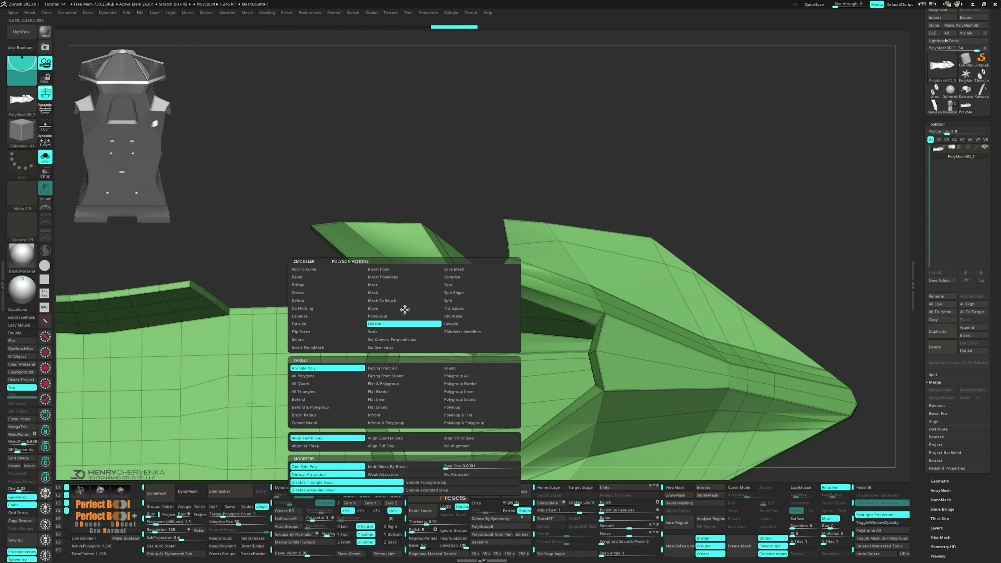
left_click(451, 408)
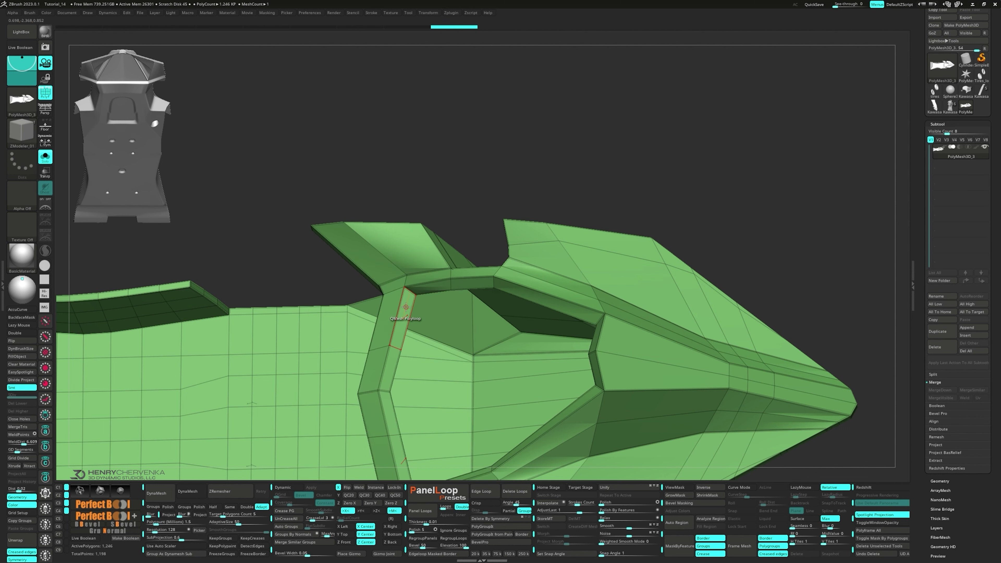
left_click(406, 307)
left_click(410, 307)
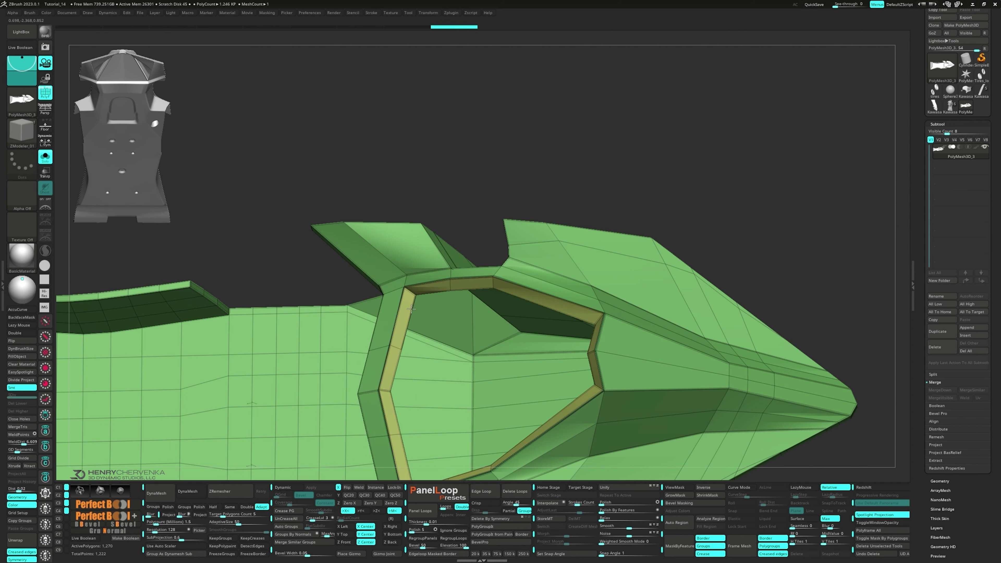
mouse_move(413, 310)
right_mouse_down("ctrl")
mouse_move(414, 338)
mouse_move(403, 325)
right_mouse_up("ctrl")
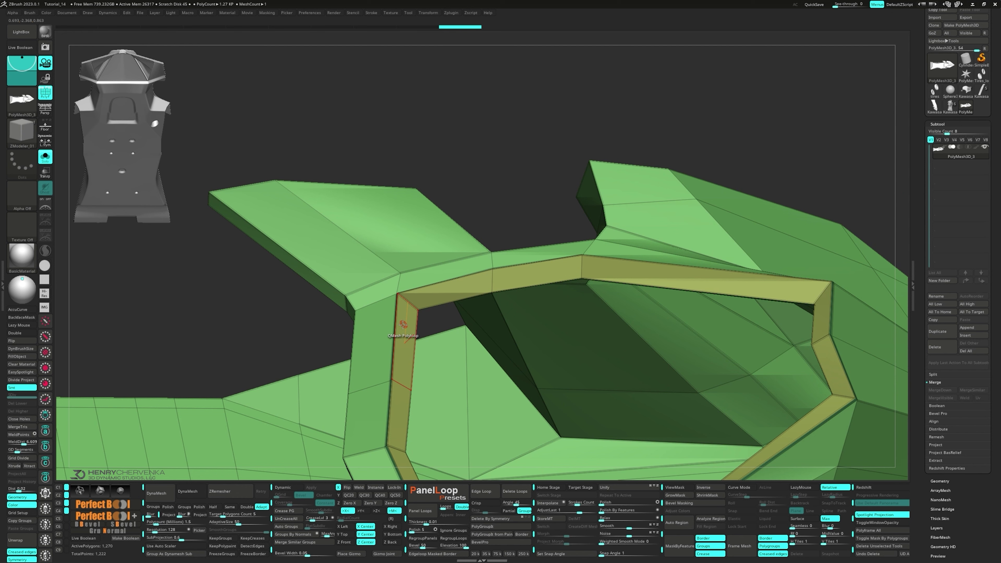
- Set the edge action to Slide and slide an edge on the new inner rim slightly
key("space")
left_click(446, 342)
right_click_drag(404, 359, 416, 341)
left_click_drag(391, 350, 397, 350)
right_click_drag(396, 349, 421, 299)
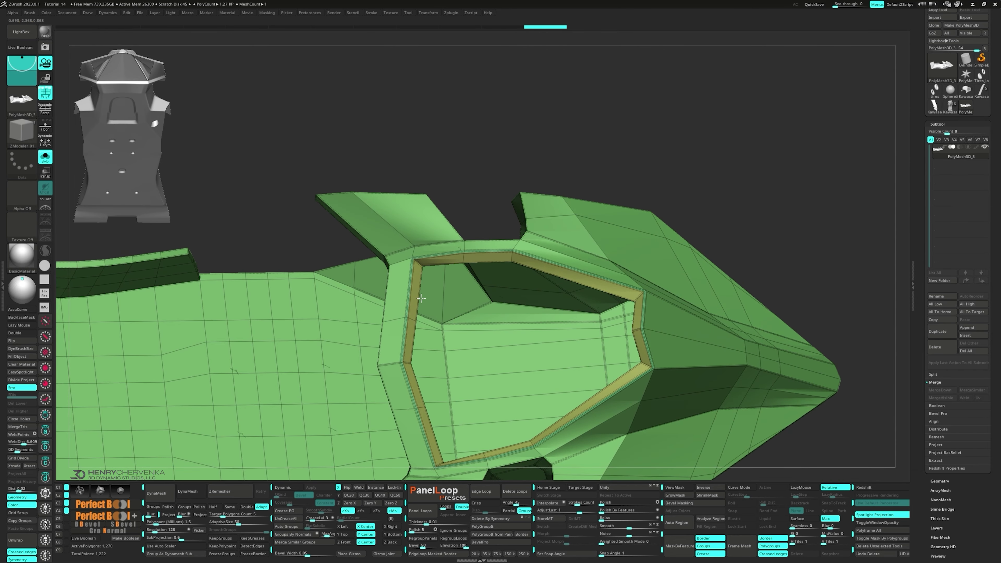
- Set the Slide target to EdgeLoop Complete and slide the complete edge loop around the frame's inner rim
key("space")
left_click(332, 369)
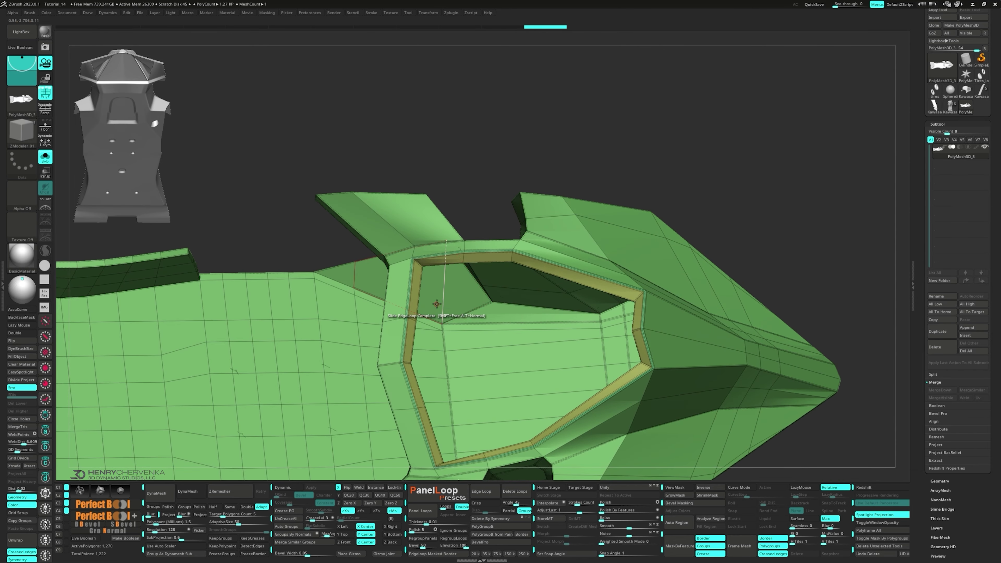
left_click_drag(417, 289, 457, 292)
right_click_drag(457, 292, 426, 265)
key("ctrl")
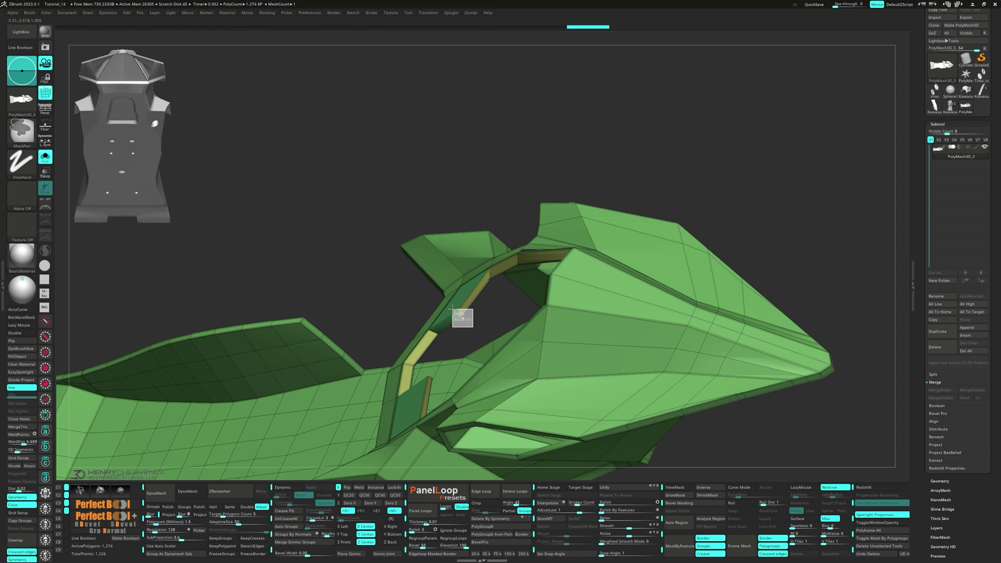
- Mask all but the free end of the new inner corner panel and reposition that end in the top view, then clear the mask
left_click_drag(452, 309, 451, 309, "ctrl")
key("w")
right_click_drag(452, 309, 472, 336)
left_click_drag(449, 285, 448, 297)
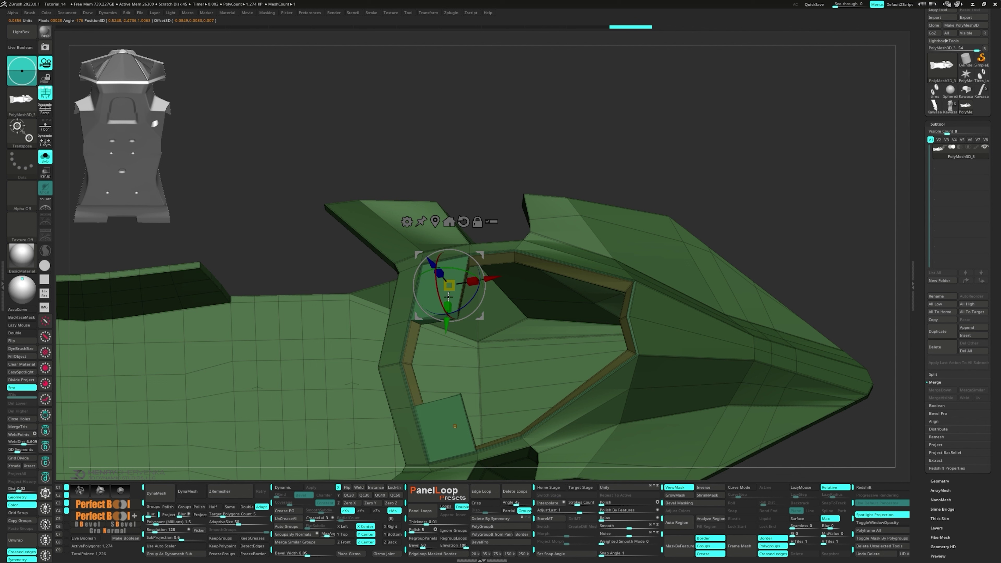
key("0")
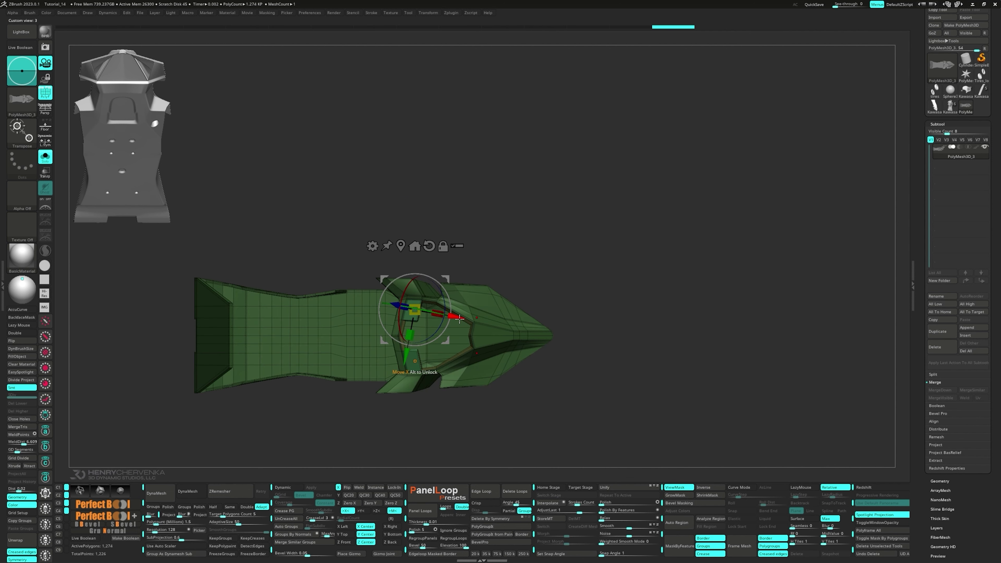
left_click_drag(459, 318, 458, 319)
left_click_drag(406, 359, 407, 355)
left_click_drag(465, 313, 460, 314)
left_click_drag(403, 355, 403, 354)
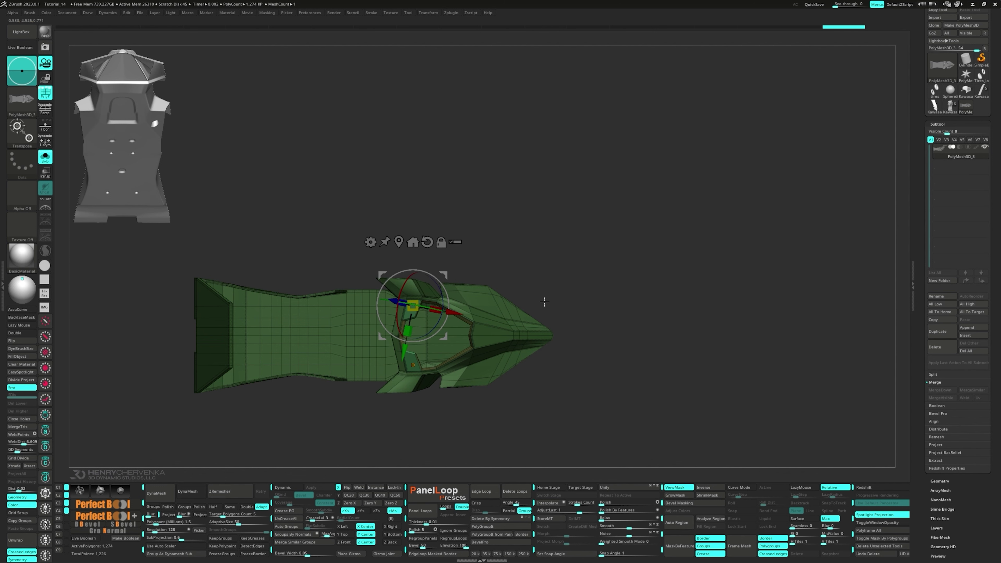
left_click_drag(544, 303, 554, 311, "ctrl")
key("q")
- Set the edge action to Insert, split the inner rim beside the corner panel and extend the panel by one more polygon
right_click_drag(422, 296, 473, 329, "ctrl")
key("space")
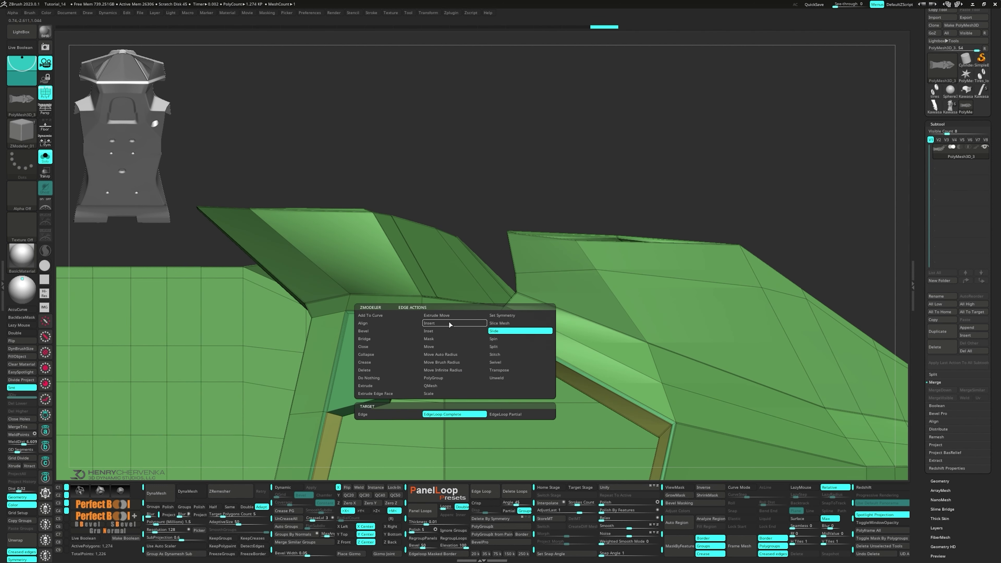
left_click(449, 325)
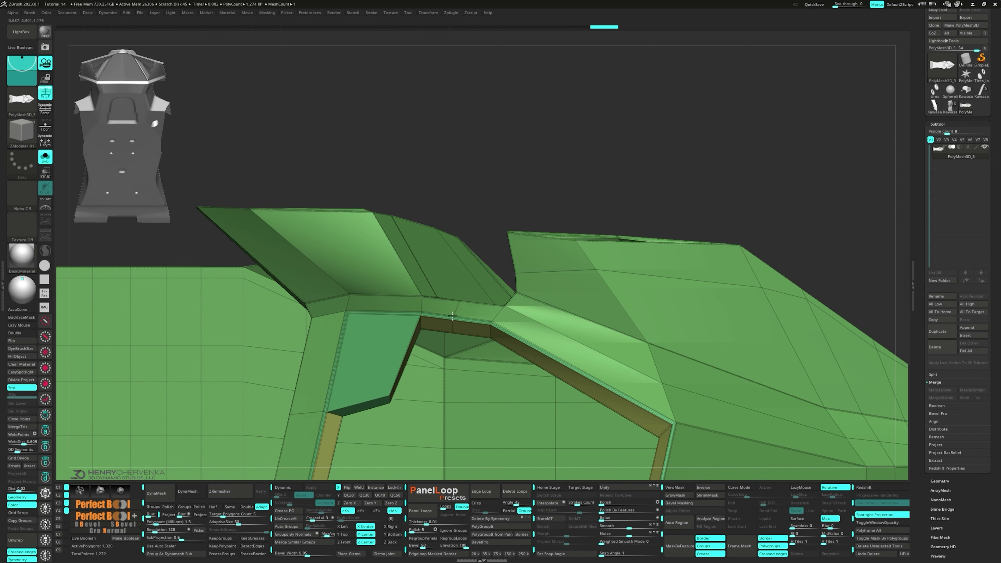
right_click_drag(422, 385, 398, 318, "alt")
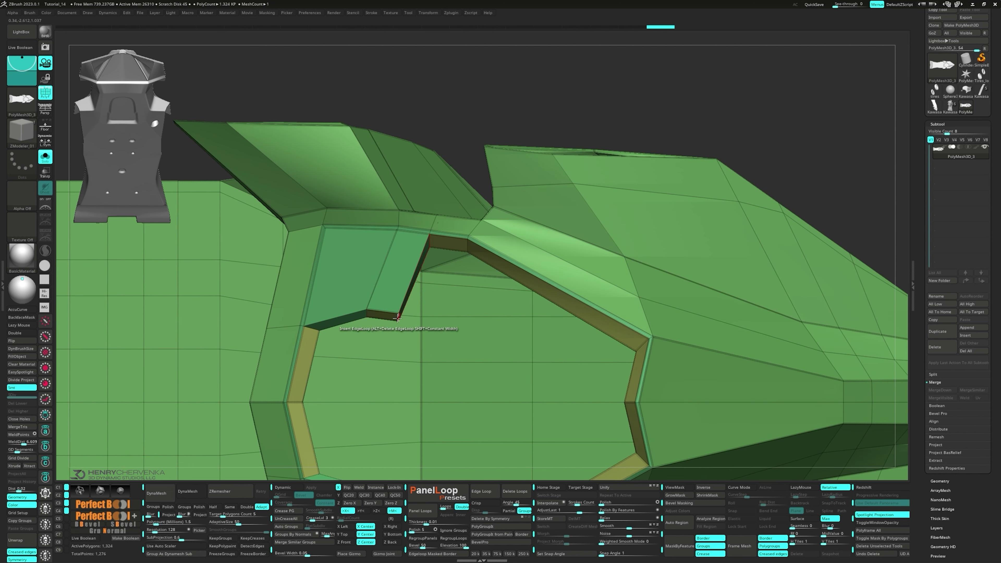
- Set the edge action to Transpose and move the corner panel's free edge in the top view to shape the opening
key("space")
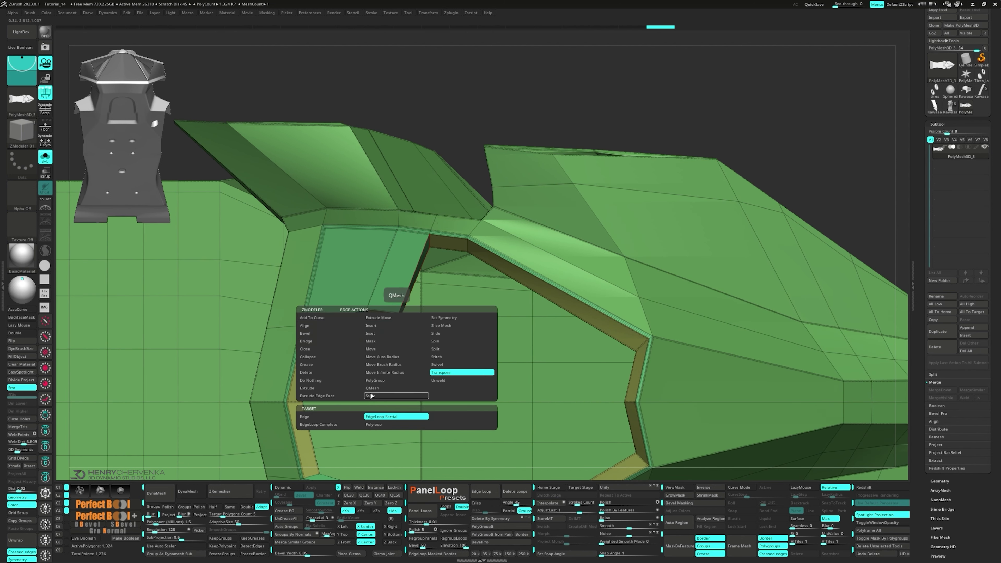
left_click(397, 316)
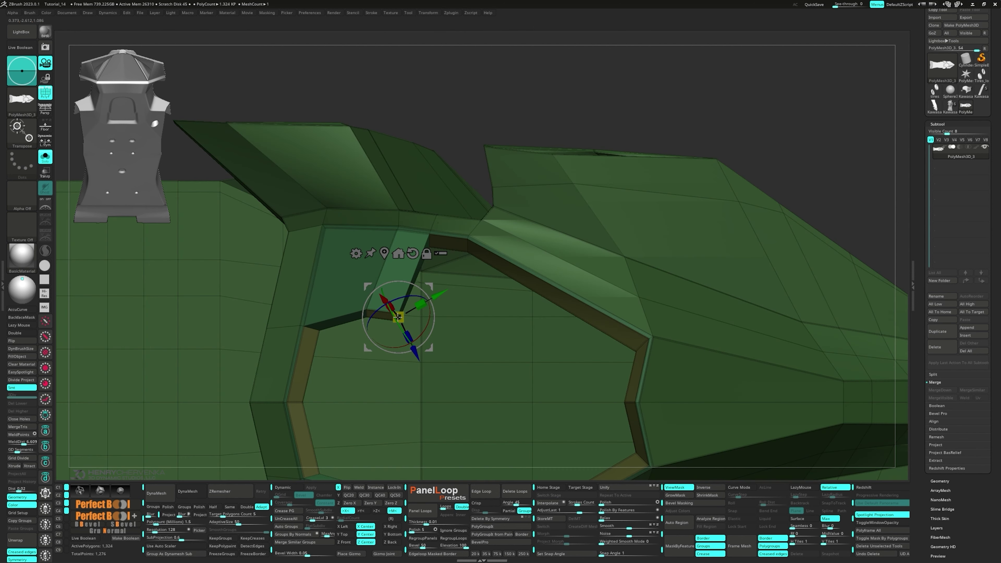
right_click_drag(398, 316, 316, 281)
left_click_drag(413, 344, 495, 340, "alt")
mouse_move(375, 301)
left_mouse_down("alt")
mouse_move(478, 298)
mouse_move(377, 299)
left_mouse_up("alt")
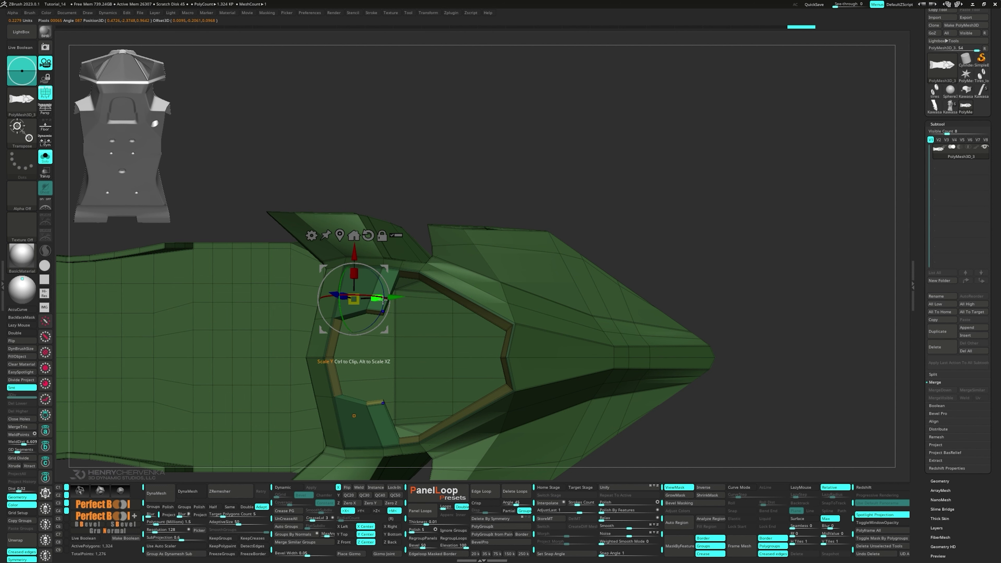
key("shift+3")
left_click_drag(456, 312, 459, 312)
left_click_drag(417, 270, 416, 269)
left_click_drag(456, 310, 458, 309)
left_click_drag(415, 268, 415, 267)
left_click_drag(573, 312, 582, 322, "ctrl")
key("q")
- Set the edge action to Insert with the Multiple EdgeLoops target and add edge loops from the front rim toward the nose tip
right_click_drag(580, 312, 560, 347, "ctrl")
right_click_drag(560, 347, 507, 345, "alt")
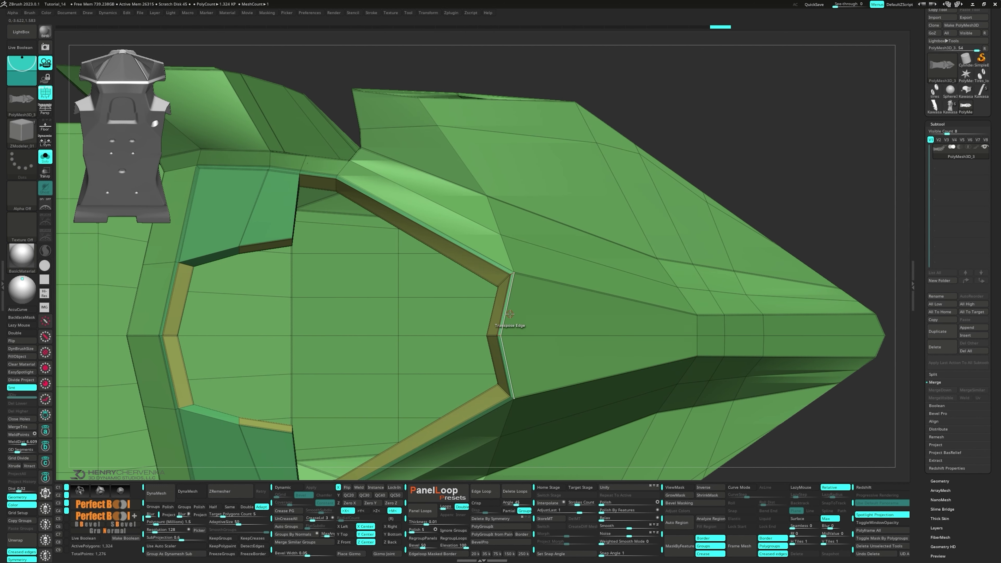
key("space")
left_click(510, 322)
left_click(469, 411)
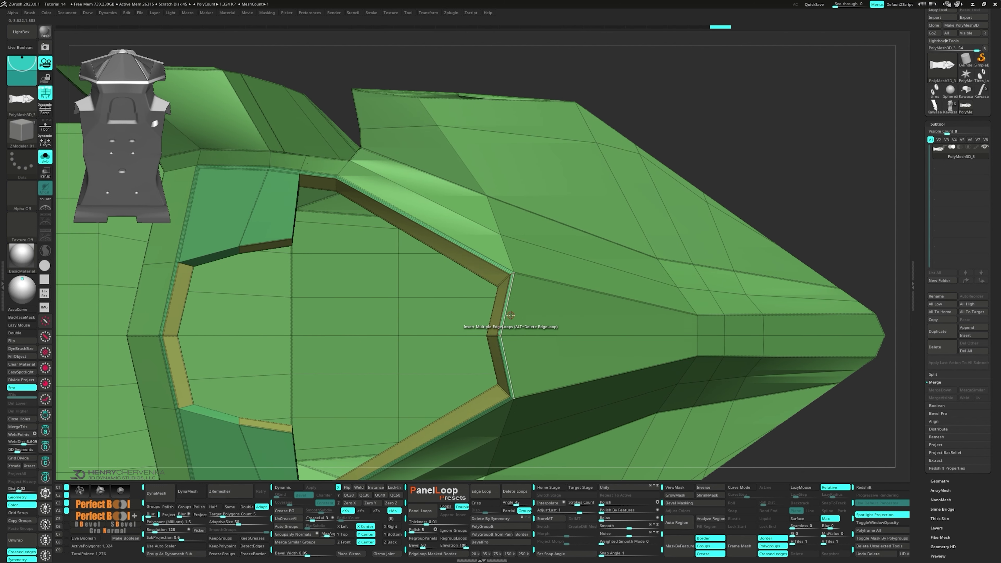
left_click_drag(510, 315, 510, 319)
- Set the edge action to Crease with the EdgeLoop Partial target and uncrease the new loops along the nose
key("space")
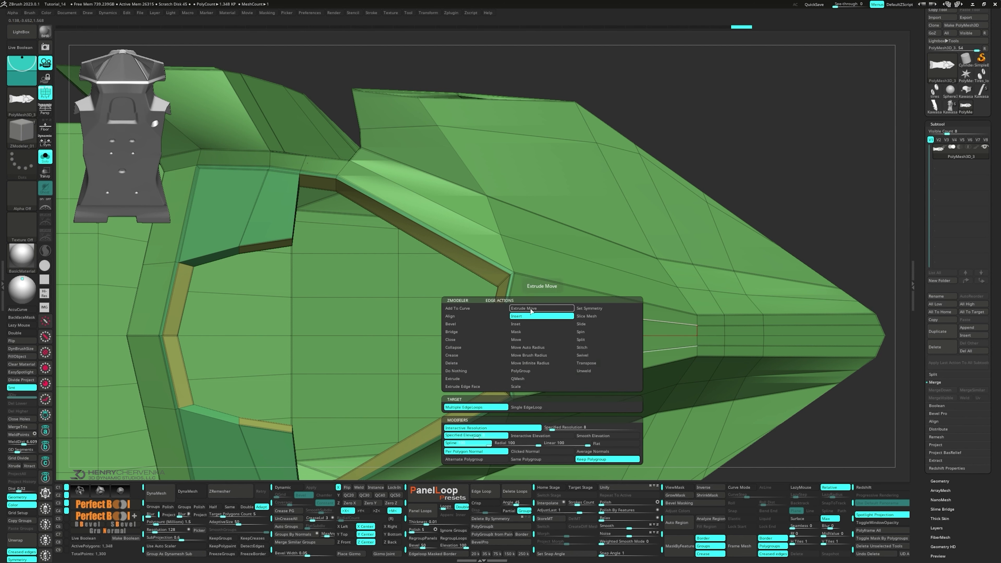
left_click(466, 356)
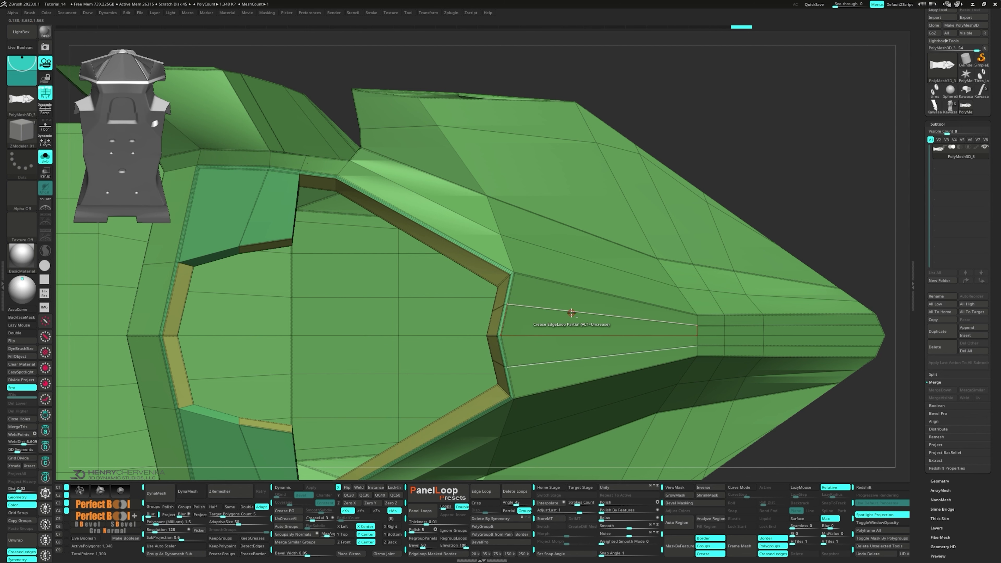
left_click_drag(576, 313, 662, 326, "alt")
- Set the edge action back to Transpose and move the edge at the nose tip slightly forward, then clear the mask
right_click_drag(666, 327, 595, 335)
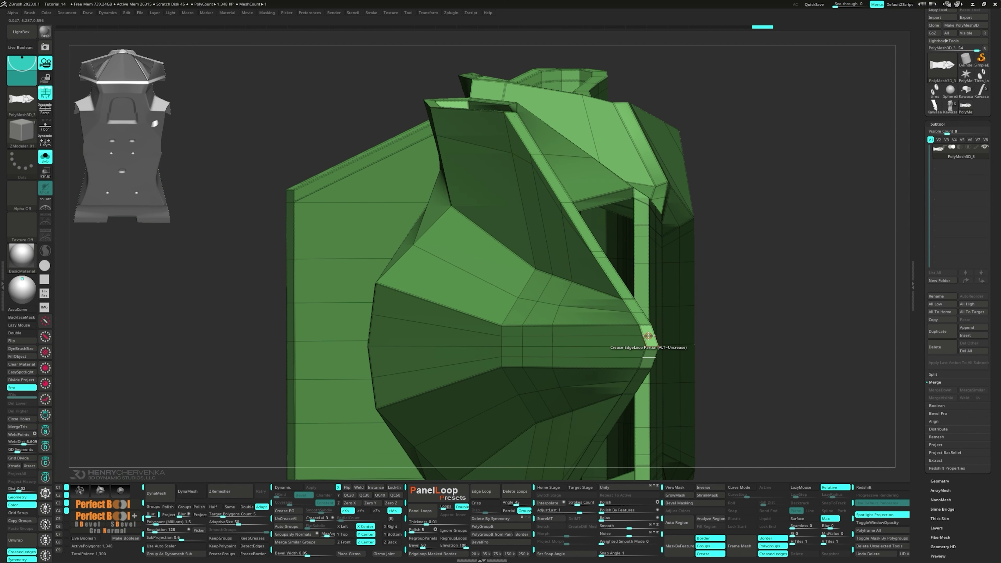
key("space")
left_click(699, 378)
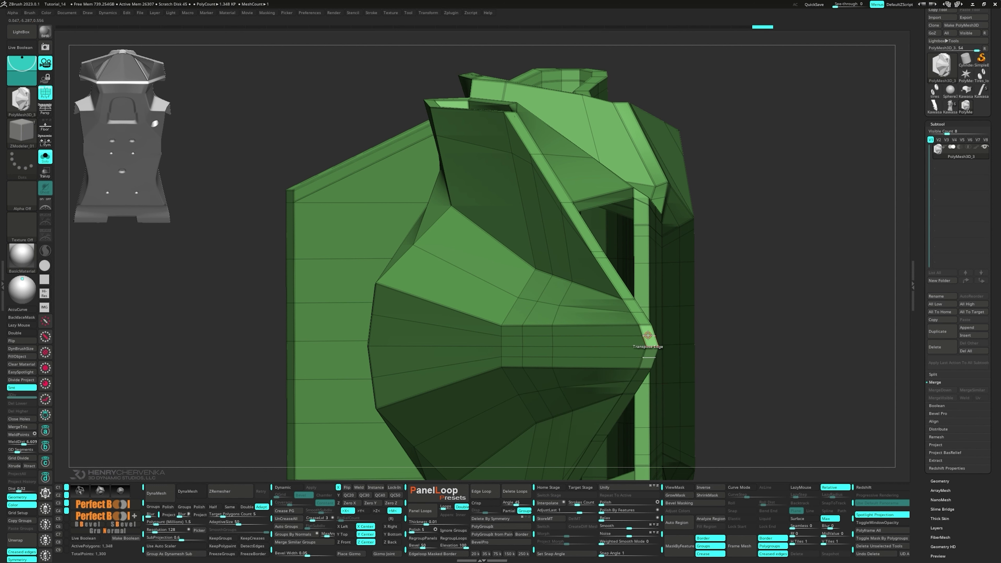
left_click(648, 335)
right_click_drag(575, 347, 627, 342)
left_click(615, 335, "alt")
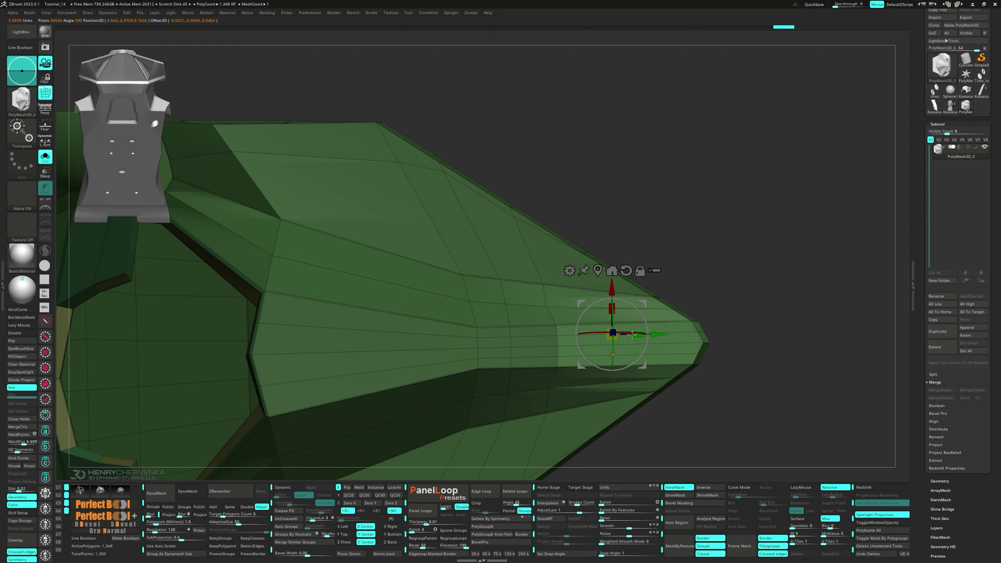
left_click_drag(656, 334, 659, 334)
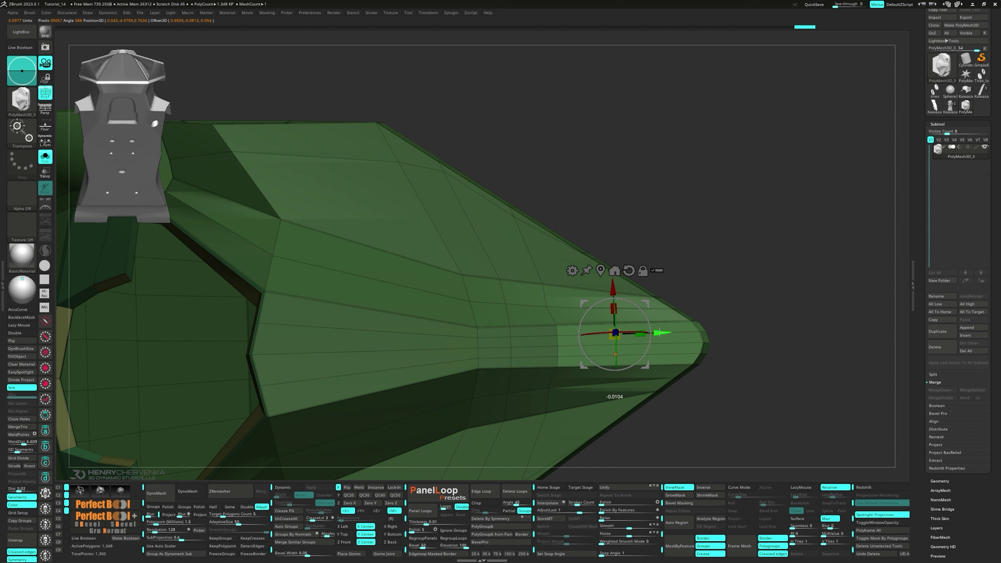
left_click_drag(774, 379, 805, 394, "ctrl")
key("q")
- QMesh the frame's long inner side rim faces inward and close the gap to the rear corner panel
mouse_move(512, 367)
right_mouse_down("alt")
mouse_move(694, 365)
mouse_move(775, 377)
right_mouse_up("alt")
left_click_drag(489, 323, 373, 292)
right_click_drag(373, 292, 414, 294)
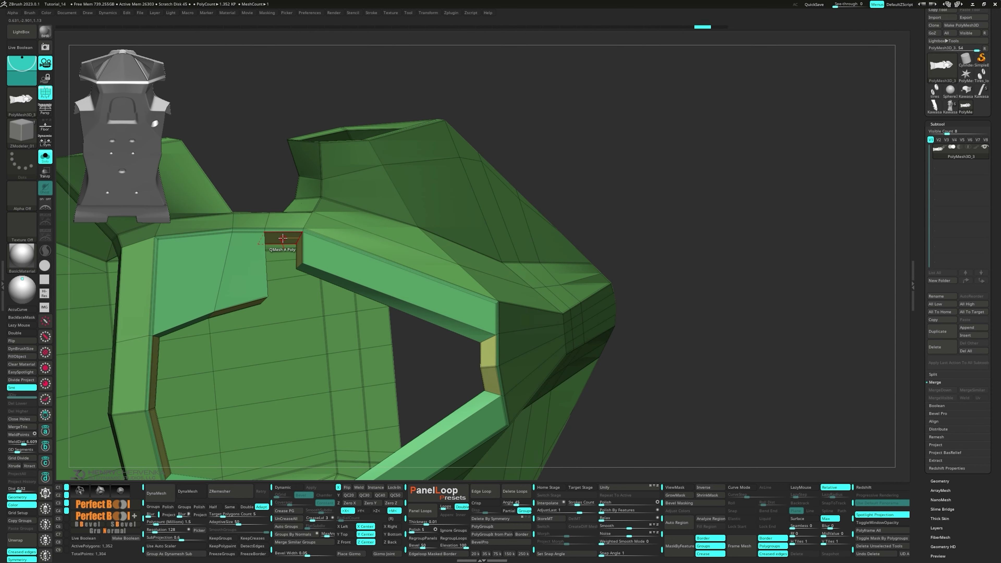
right_click_drag(324, 261, 302, 279)
- Transpose the edge where the side and corner panels meet, moving it inward in the top view, then clear the mask
key("space")
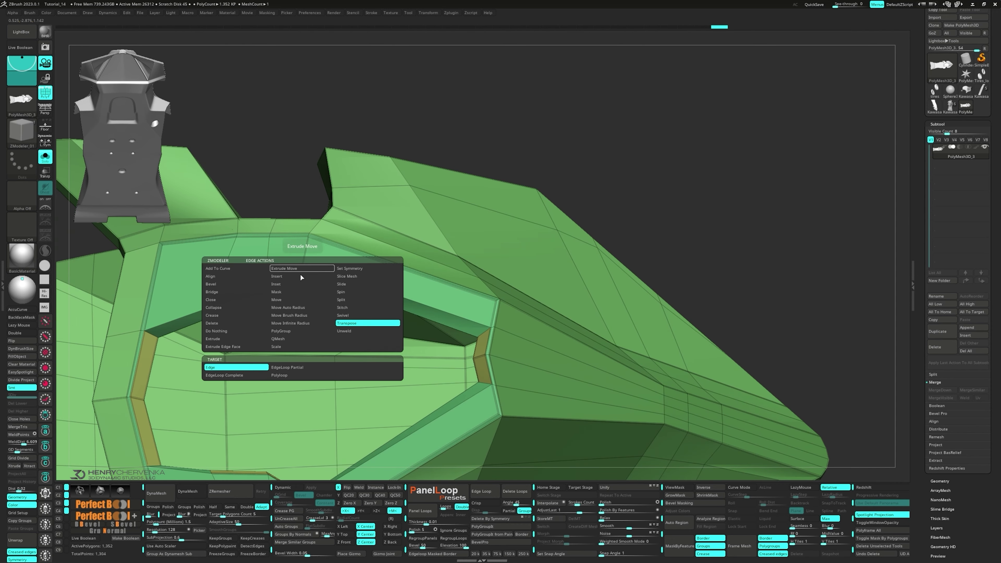
left_click(368, 323)
left_click(302, 271)
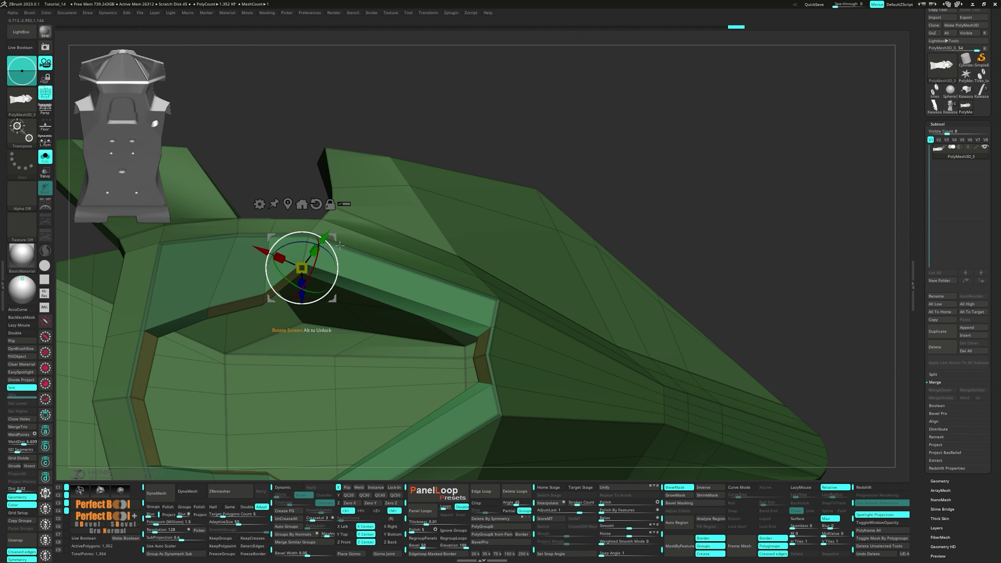
right_click_drag(340, 245, 398, 282)
left_click(443, 280, "alt")
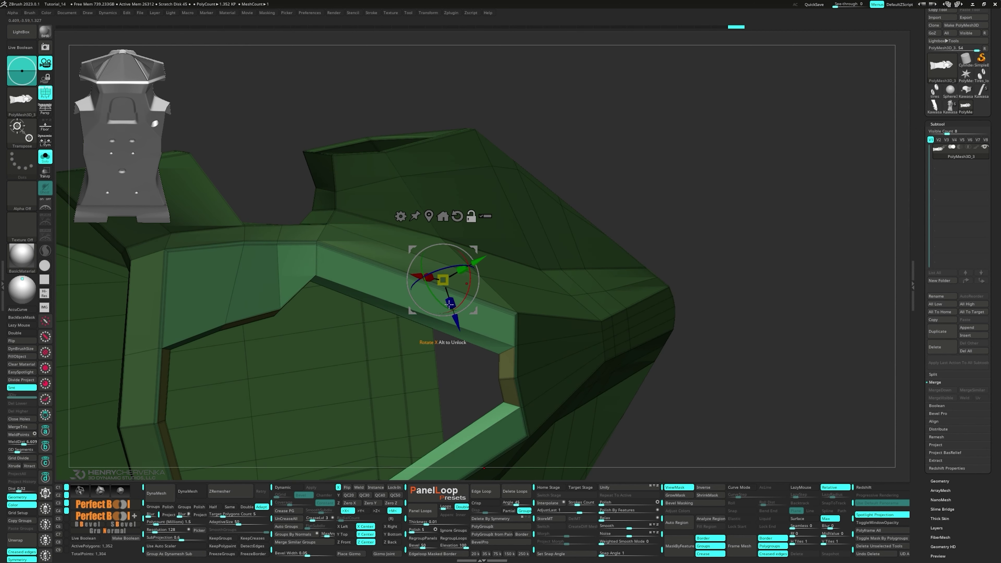
left_click(320, 248)
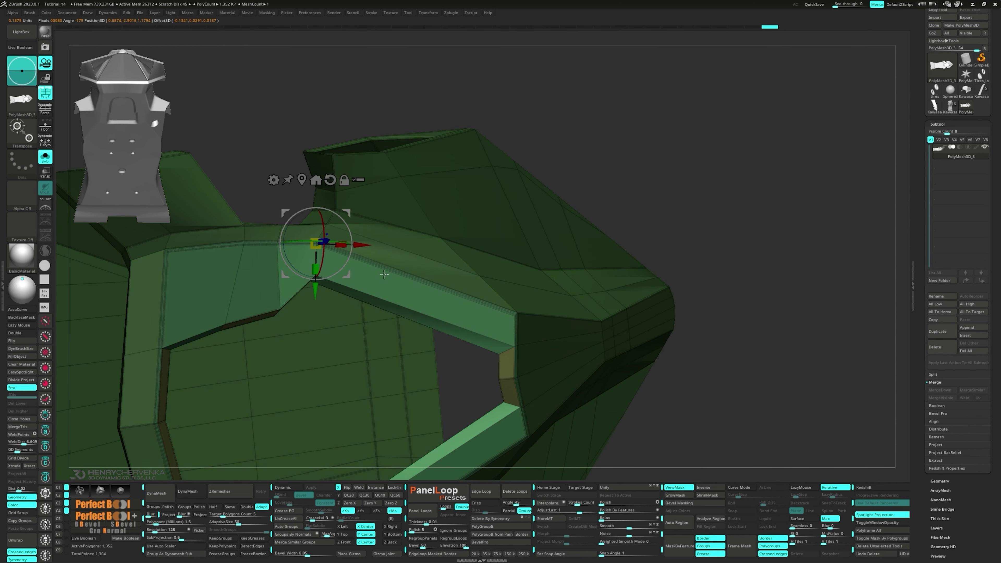
key("shift+3")
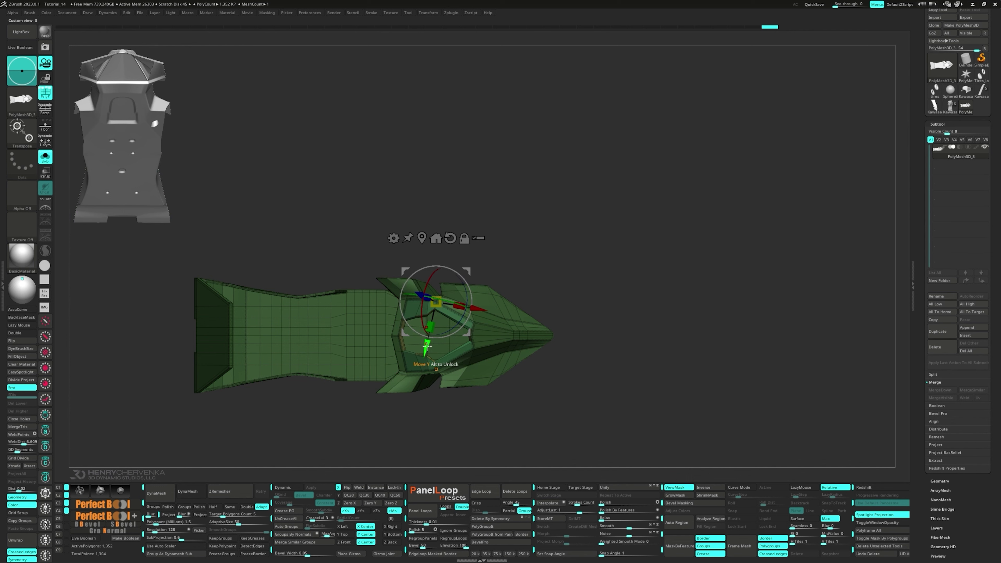
left_click_drag(426, 348, 468, 340)
left_click_drag(611, 396, 626, 407, "ctrl")
key("q")
- QMesh the short inner rim faces at the front of the frame opening to extrude the front panel
mouse_move(625, 407)
right_mouse_down()
mouse_move(607, 383)
mouse_move(530, 364)
mouse_move(491, 340)
right_mouse_up()
left_click_drag(491, 339, 472, 344)
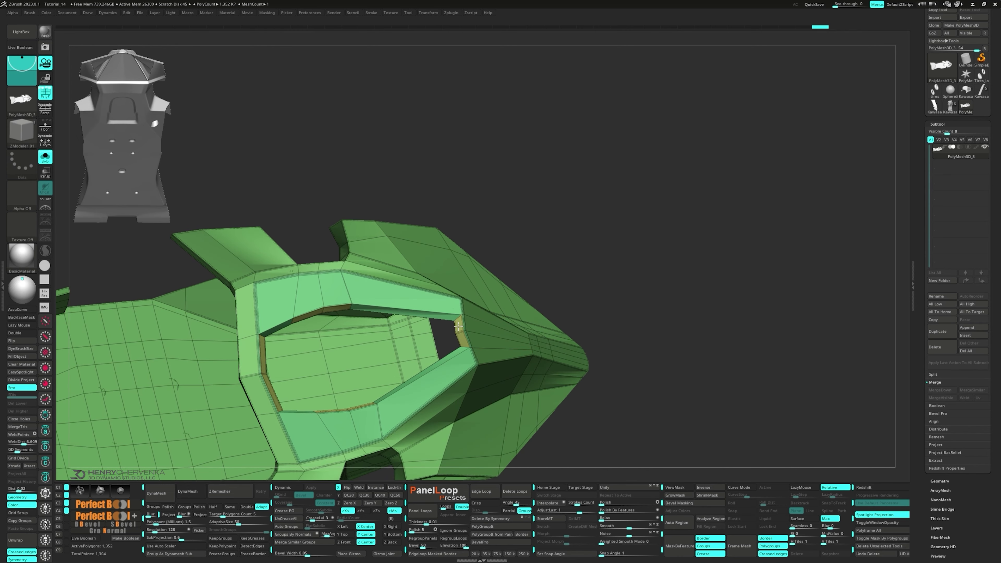
left_click_drag(459, 327, 430, 333)
- Isolate the front panel's free end with a mask, turn off symmetry and move the end down toward the side panels
right_click_drag(328, 330, 391, 278)
left_click_drag(392, 283, 475, 330, "ctrl")
key("w")
left_click(420, 347, "alt")
key("x")
left_click(389, 347)
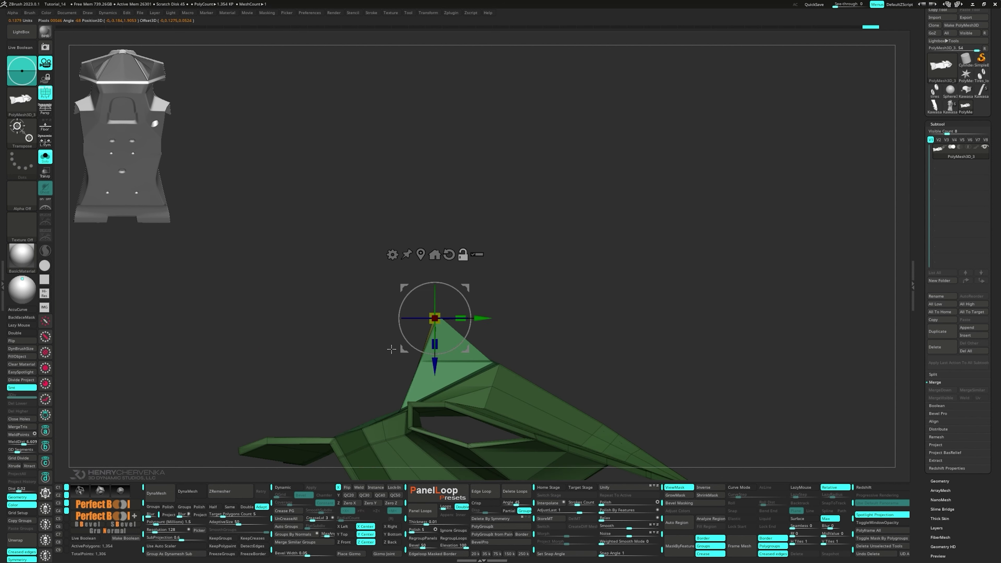
right_click_drag(492, 345, 466, 302, "alt")
left_click_drag(440, 308, 401, 392)
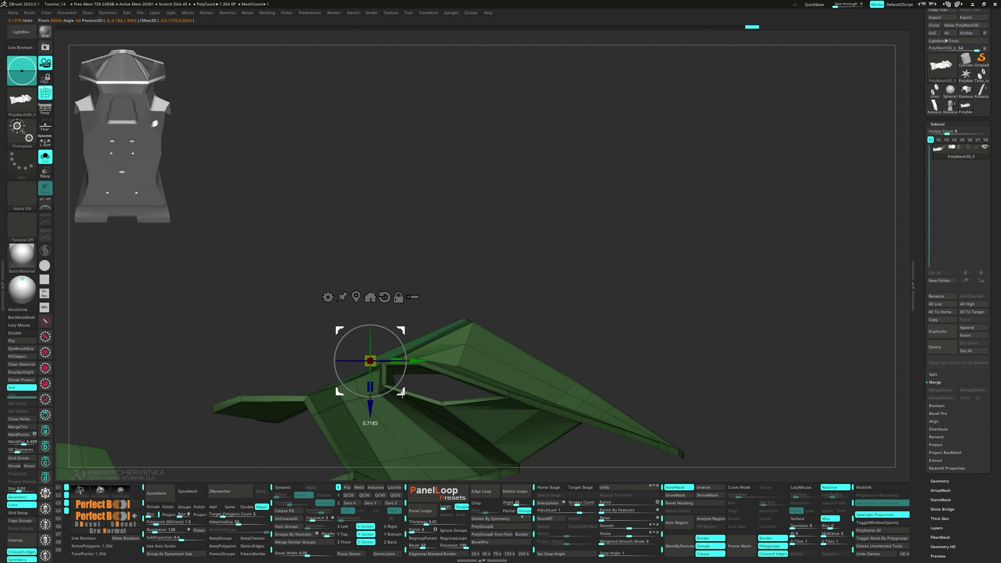
- Centre the gizmo on the unmasked front panel end, refine its alignment with the side panels and clear the mask
left_click(357, 294)
mouse_move(351, 308)
right_mouse_down("ctrl")
mouse_move(335, 347)
mouse_move(354, 354)
right_mouse_up("ctrl")
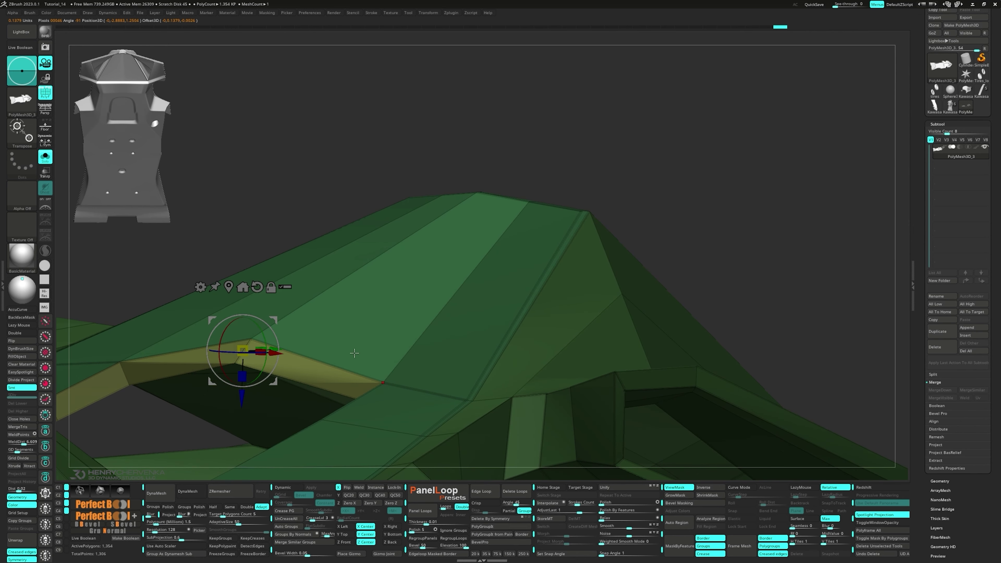
left_click_drag(228, 330, 225, 389)
right_click_drag(226, 388, 340, 340, "shift")
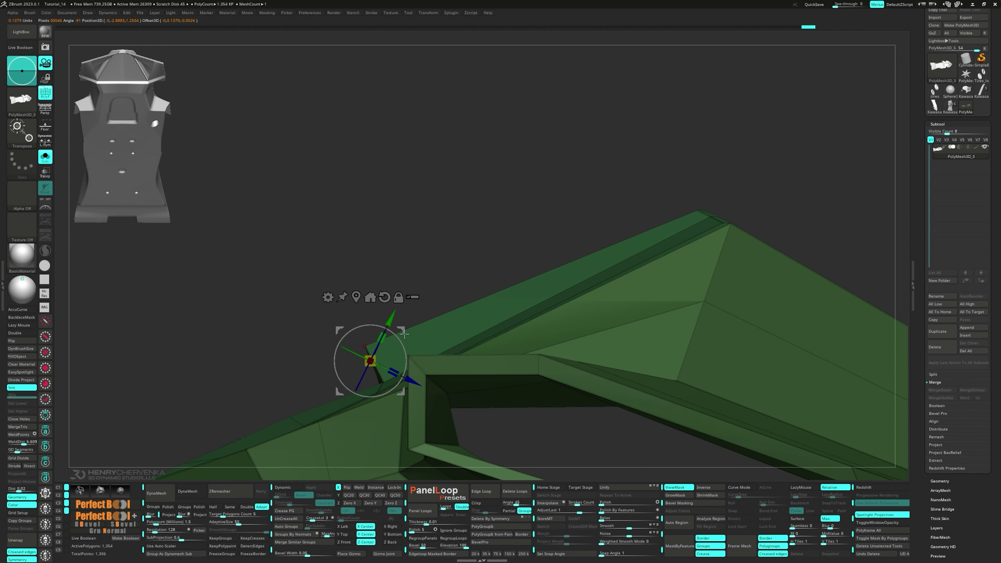
left_click_drag(404, 334, 414, 349)
right_click_drag(414, 349, 529, 336, "ctrl")
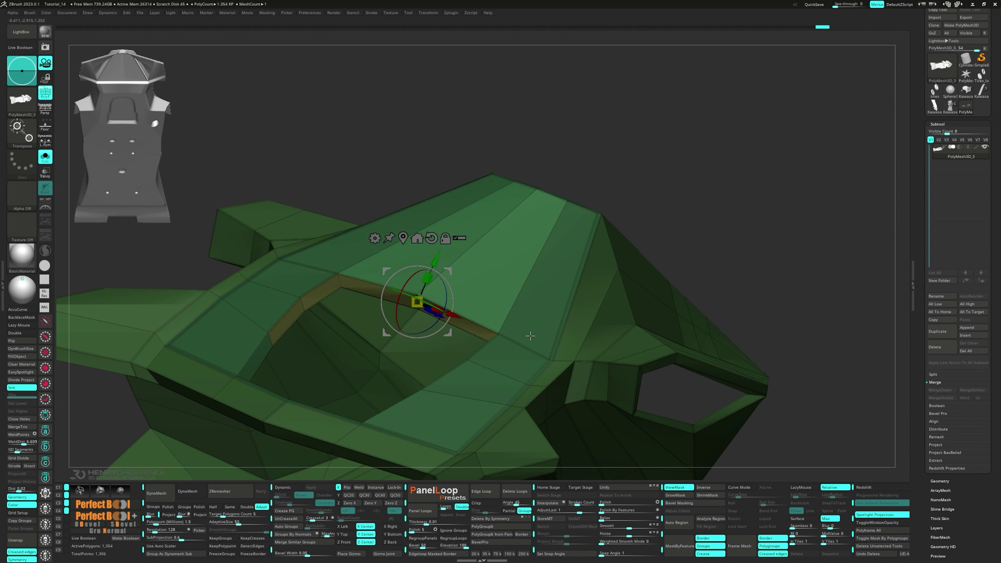
left_click_drag(730, 233, 742, 247, "ctrl")
key("q")
- Transpose the front panel's inner edge and adjust its height and slope in the side view
mouse_move(742, 247)
right_mouse_down()
mouse_move(723, 275)
mouse_move(734, 215)
mouse_move(745, 221)
right_mouse_up()
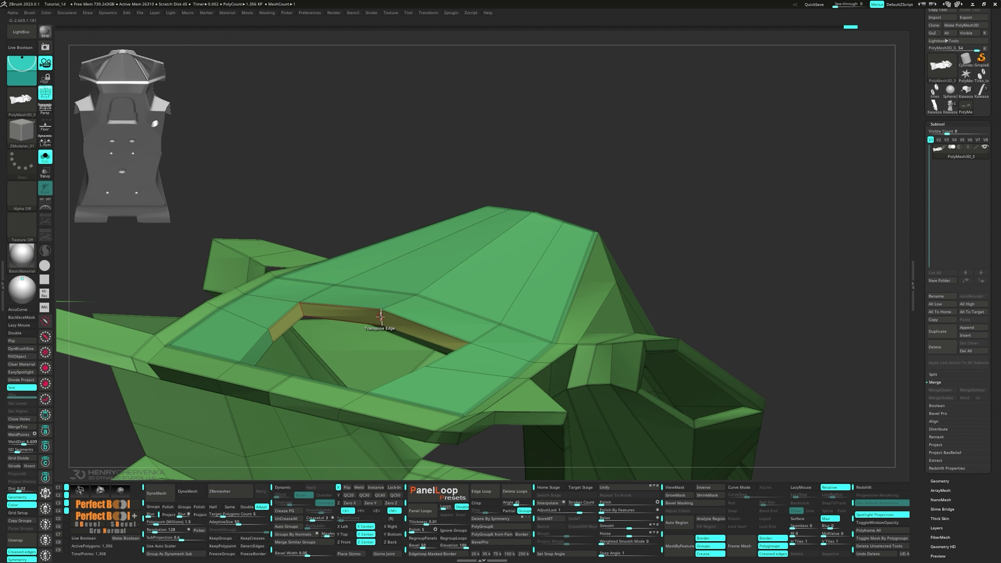
key("space")
left_click(381, 316)
right_click_drag(381, 316, 400, 320)
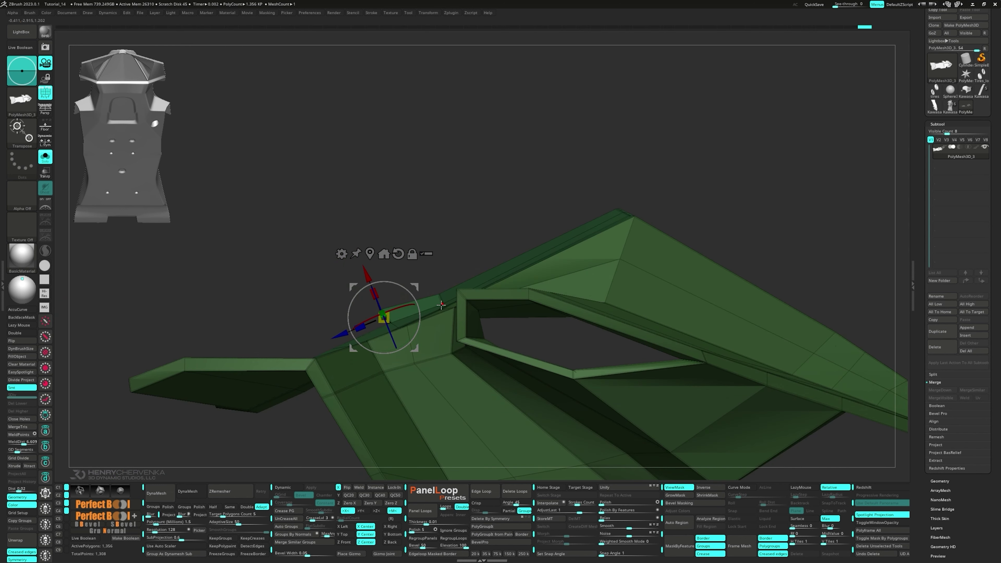
left_click_drag(411, 349, 369, 365)
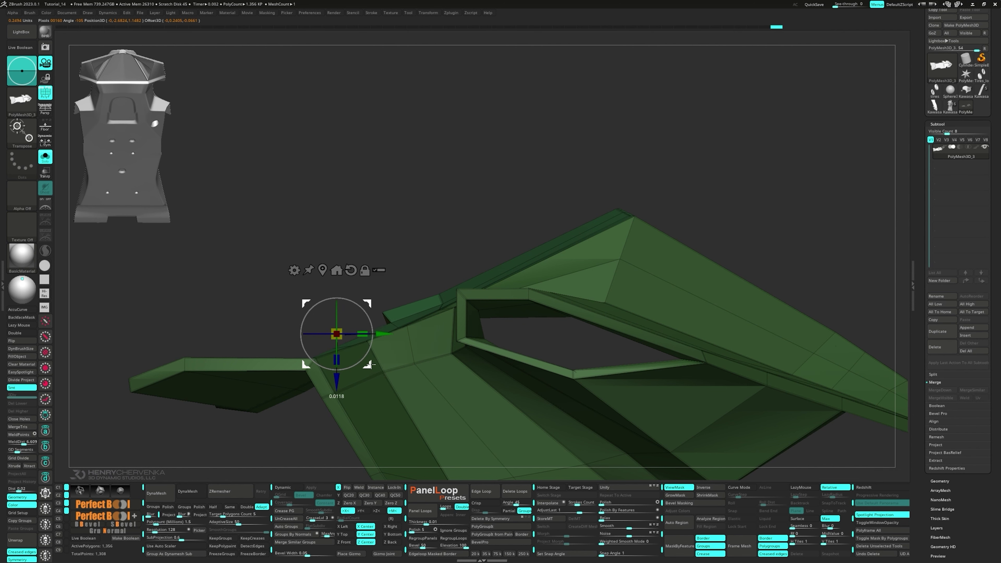
left_click_drag(415, 314, 448, 287)
- Move the front panel's inner edge toward the nose in the top view and clear the mask
key("grave")
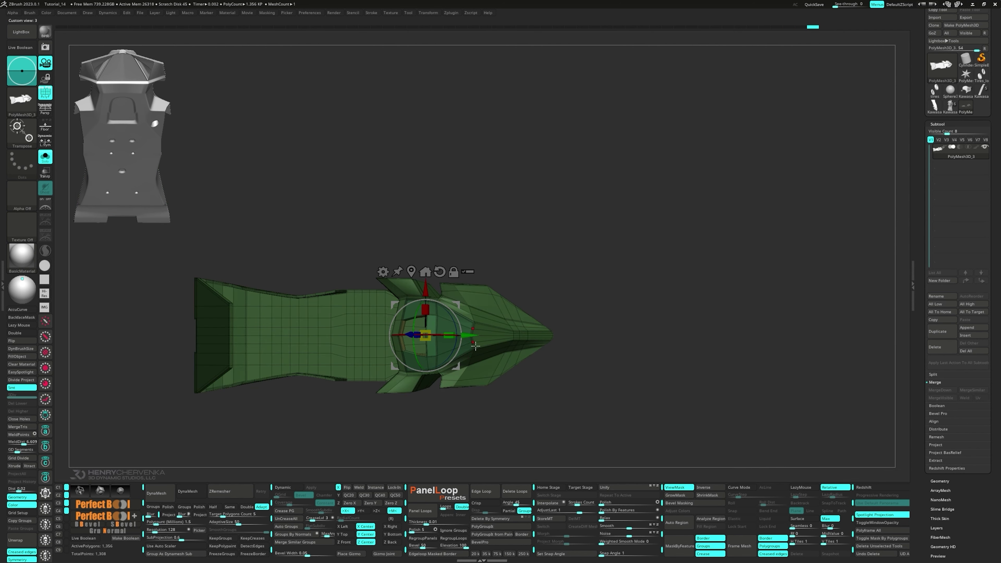
left_click_drag(471, 338, 533, 337)
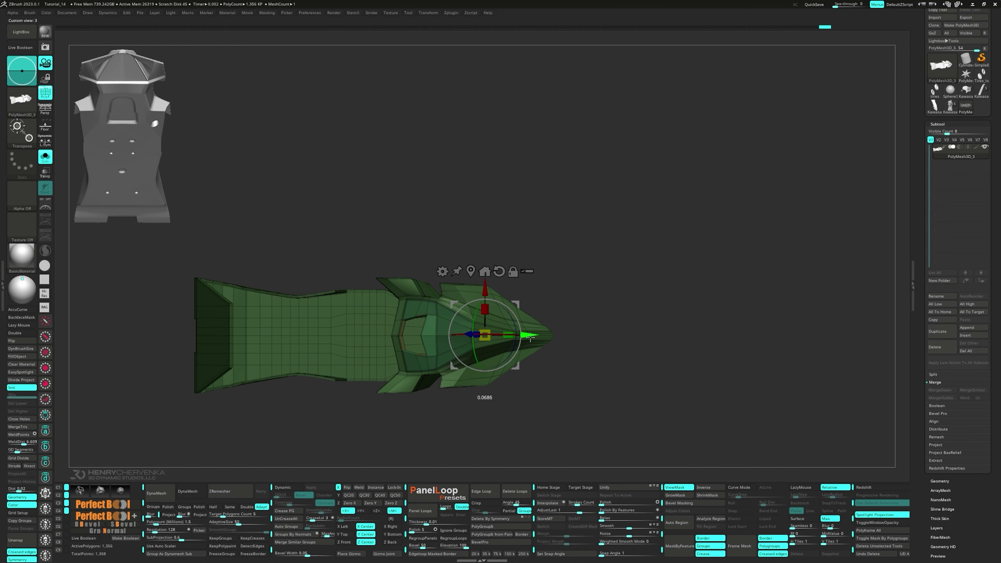
left_click_drag(621, 377, 644, 398, "ctrl")
key("q")
right_click_drag(644, 398, 631, 438, "ctrl")
mouse_move(517, 347)
right_mouse_down()
mouse_move(489, 331)
mouse_move(409, 327)
mouse_move(470, 332)
right_mouse_up()
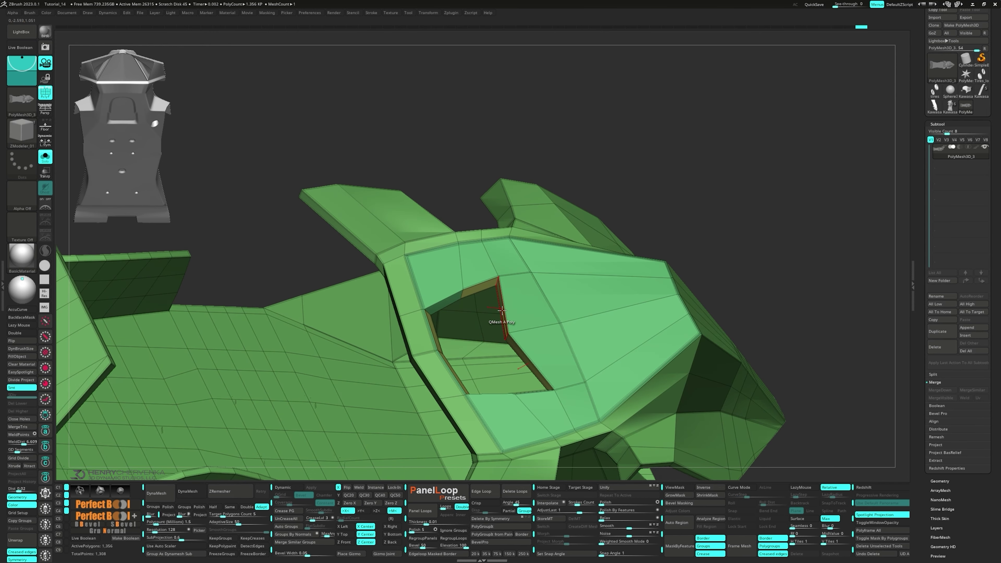
- Fill the remaining opening between the inner panels with polygons
left_click_drag(503, 323, 482, 336)
key("ctrl+z")
right_click_drag(481, 336, 464, 301)
mouse_move(463, 301)
left_mouse_down()
mouse_move(464, 282)
mouse_move(469, 327)
mouse_move(498, 352)
mouse_move(659, 347)
left_mouse_up()
key("ctrl")
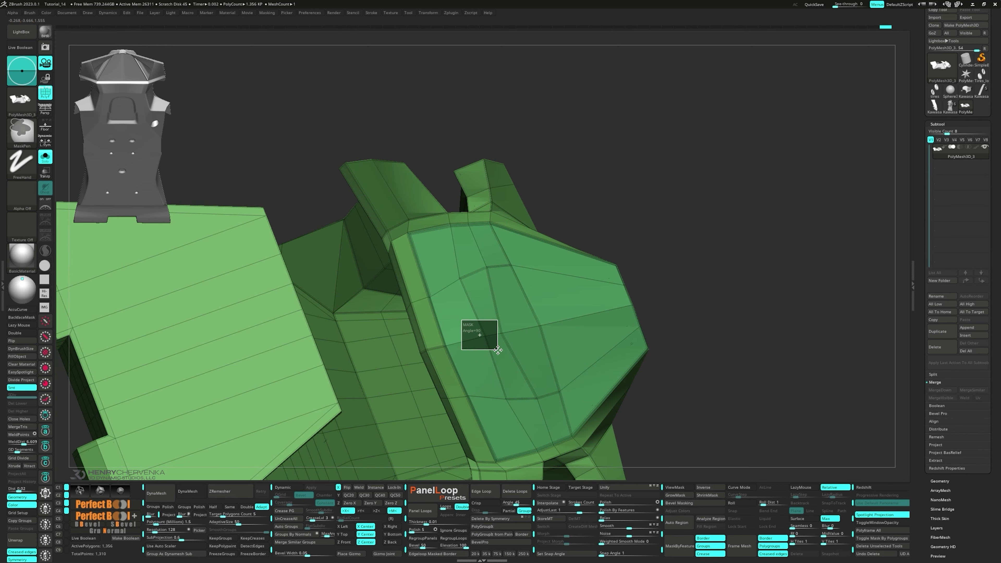
- Isolate the middle points of the filled area with an inverted mask and centre the gizmo on them
left_click_drag(495, 351, 496, 352, "ctrl")
left_click(688, 266, "ctrl")
left_click_drag(689, 267, 547, 273)
key("w")
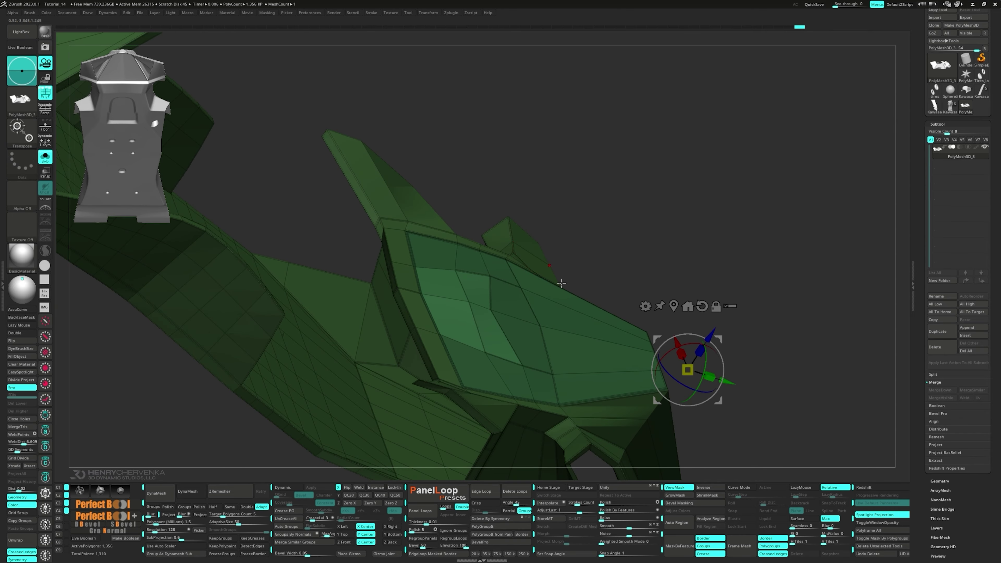
left_click(674, 304, "alt")
mouse_move(694, 315)
left_mouse_down()
mouse_move(684, 237)
mouse_move(686, 299)
left_mouse_up()
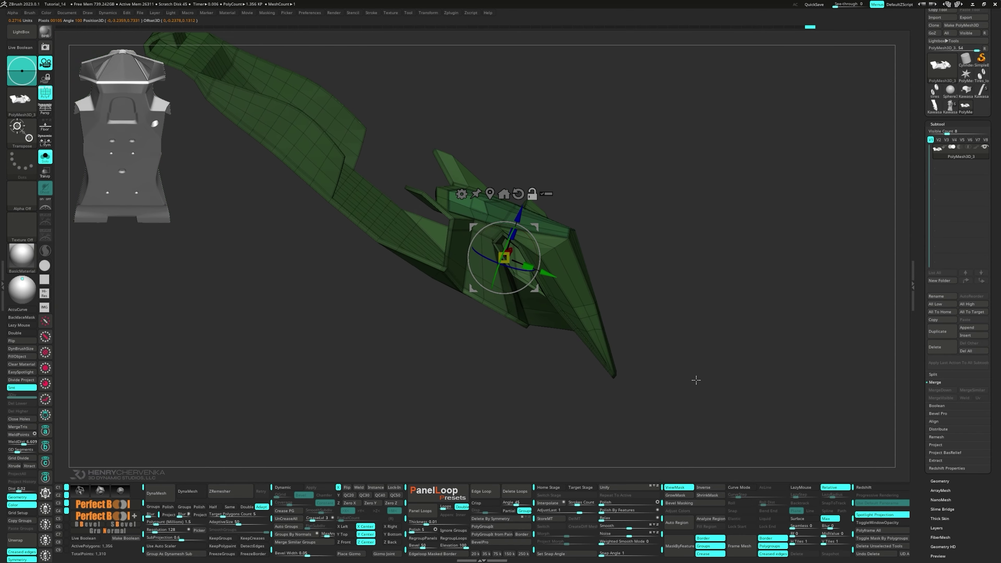
left_click_drag(704, 412, 390, 253, "ctrl")
left_click(478, 200, "alt")
right_click_drag(518, 190, 599, 320)
left_click_drag(599, 321, 522, 298, "alt")
left_click(368, 211)
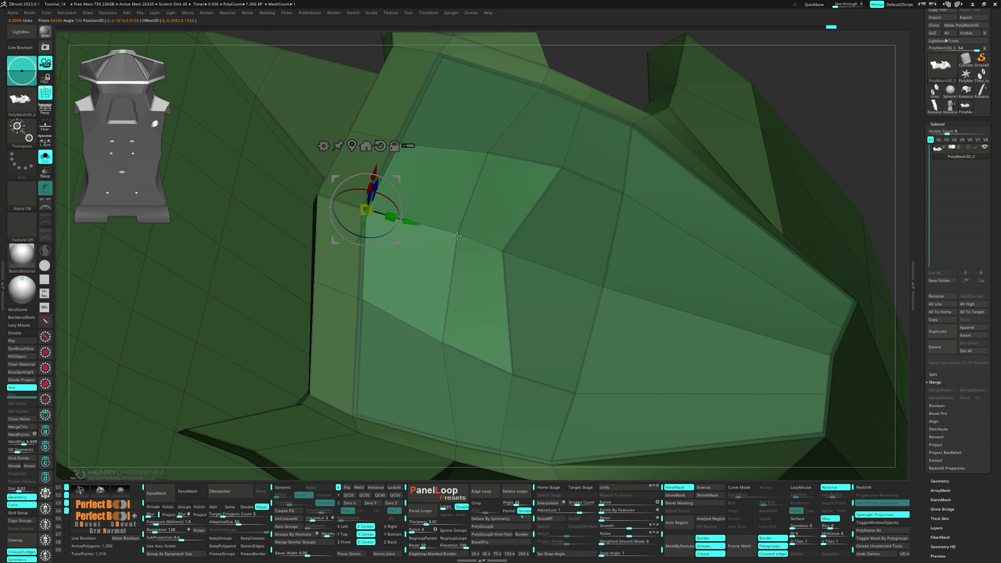
- Refine the mask, nudge the free rear points of the filled area down in the side view and clear the mask
left_click(476, 242, "alt")
right_click_drag(487, 335, 652, 246)
mouse_move(628, 214)
left_mouse_down("ctrl")
mouse_move(692, 275)
mouse_move(474, 367)
mouse_move(469, 347)
left_mouse_up("ctrl")
mouse_move(513, 357)
right_mouse_down()
mouse_move(517, 329)
mouse_move(492, 309)
right_mouse_up()
left_click(366, 245)
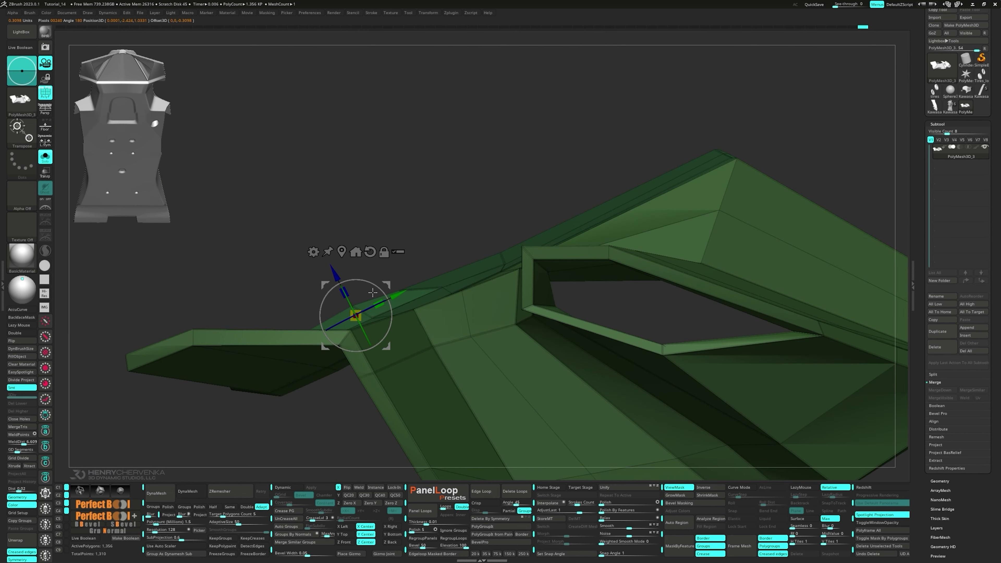
left_click_drag(335, 275, 337, 280, "alt")
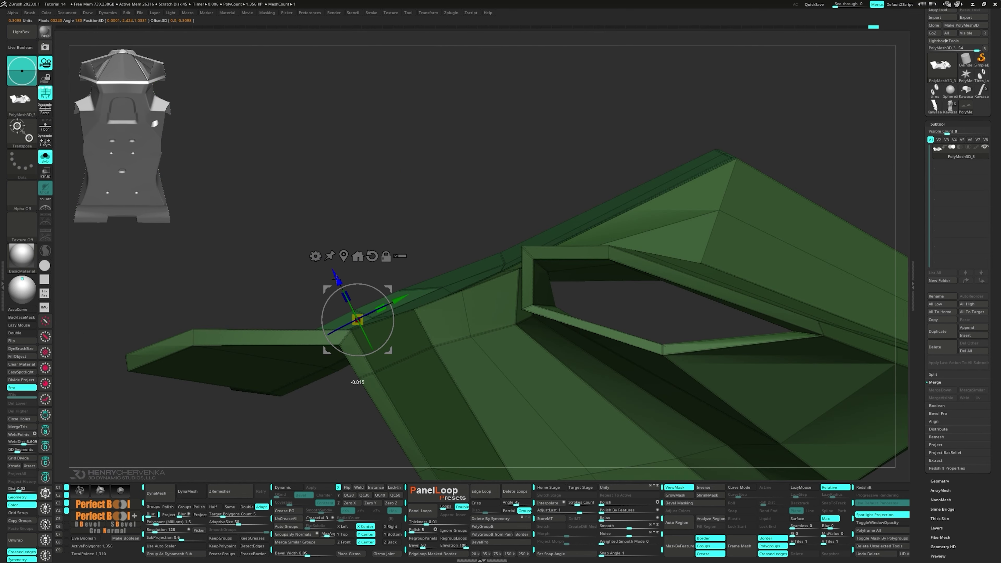
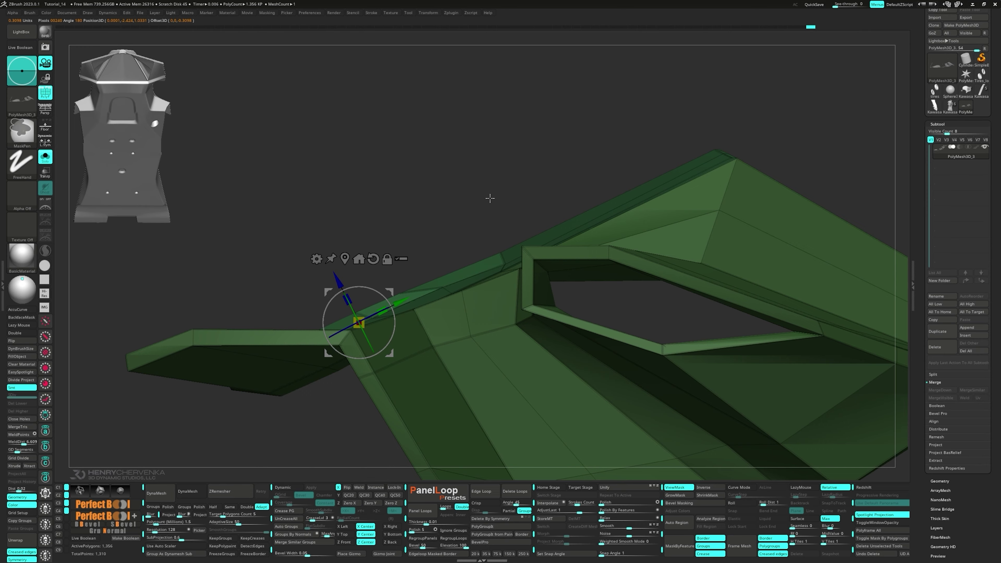
mouse_move(487, 197)
left_mouse_down()
mouse_move(508, 295)
mouse_move(496, 279)
left_mouse_up()
- Use the Crease edge action with the EdgeLoop Partial target on the border edges of the filled area
key("q")
key("space")
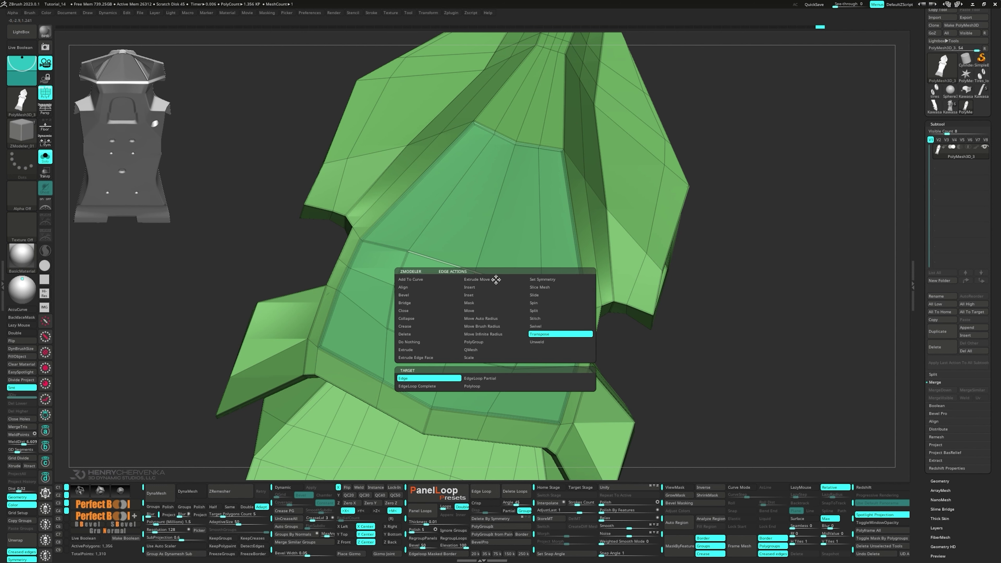
left_click(538, 295)
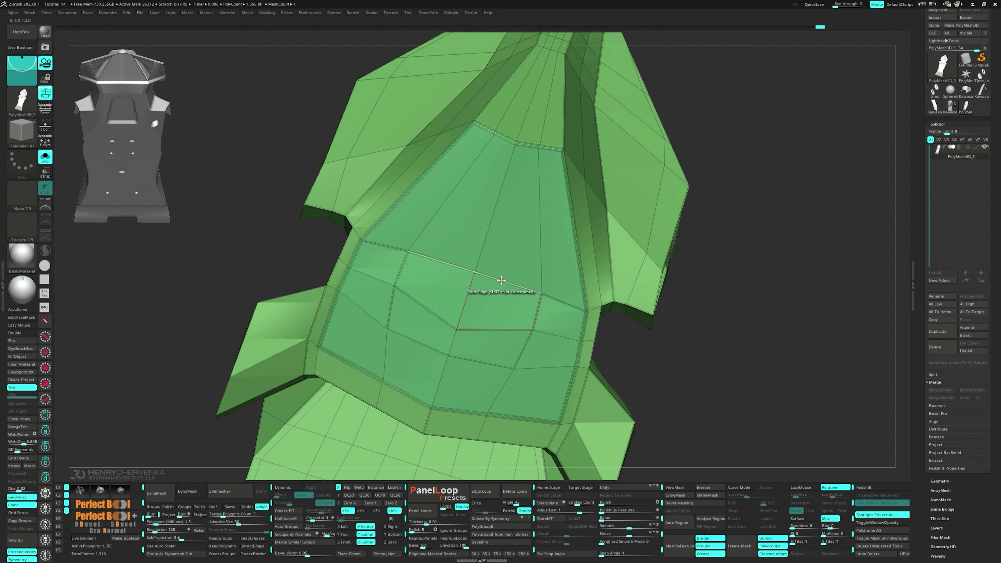
key("space")
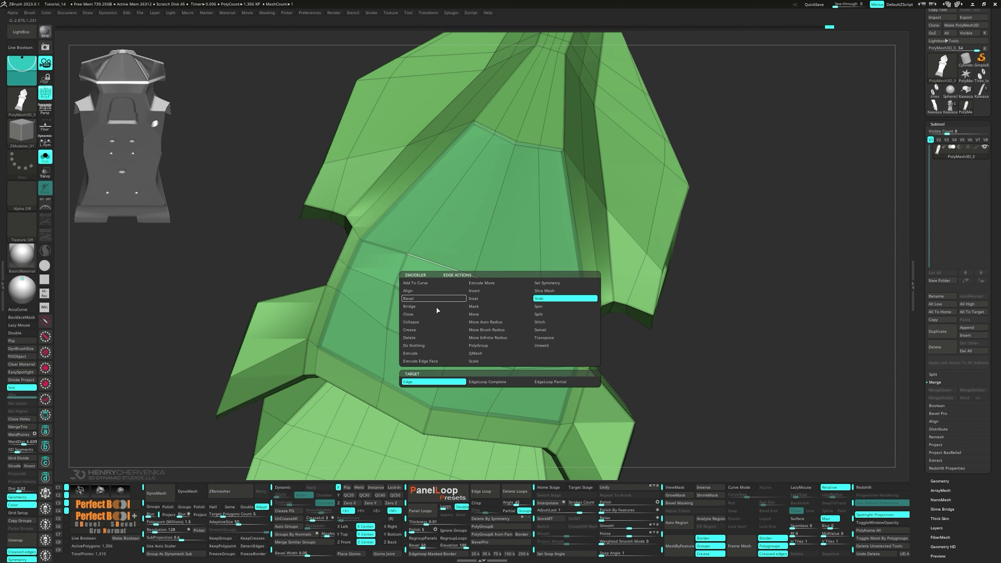
left_click(421, 329)
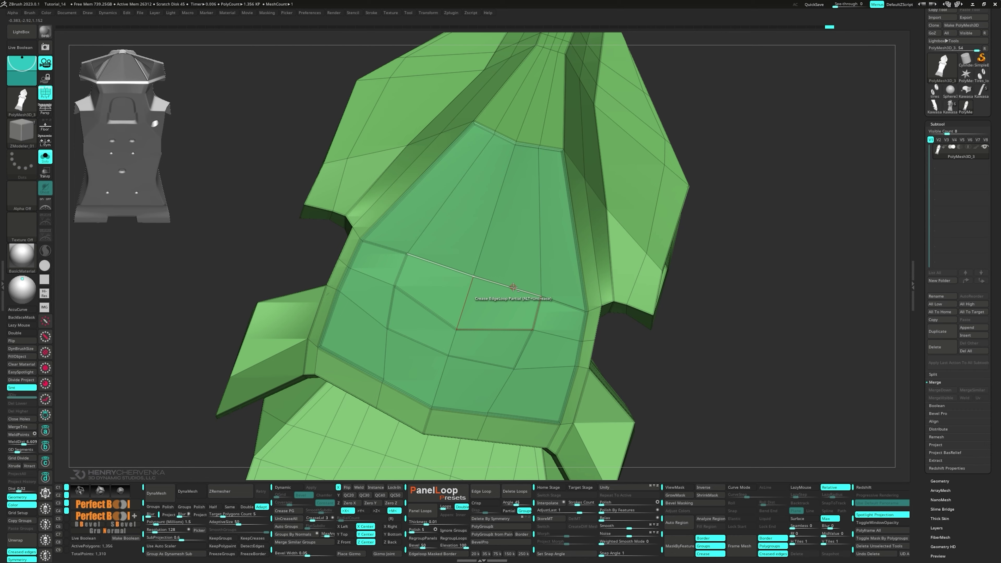
left_click(400, 275)
- Insert a single edge loop along the frame's rear rim and return the edge action to Crease
right_click_drag(436, 347, 498, 340)
right_click_drag(433, 278, 443, 304, "ctrl")
key("space")
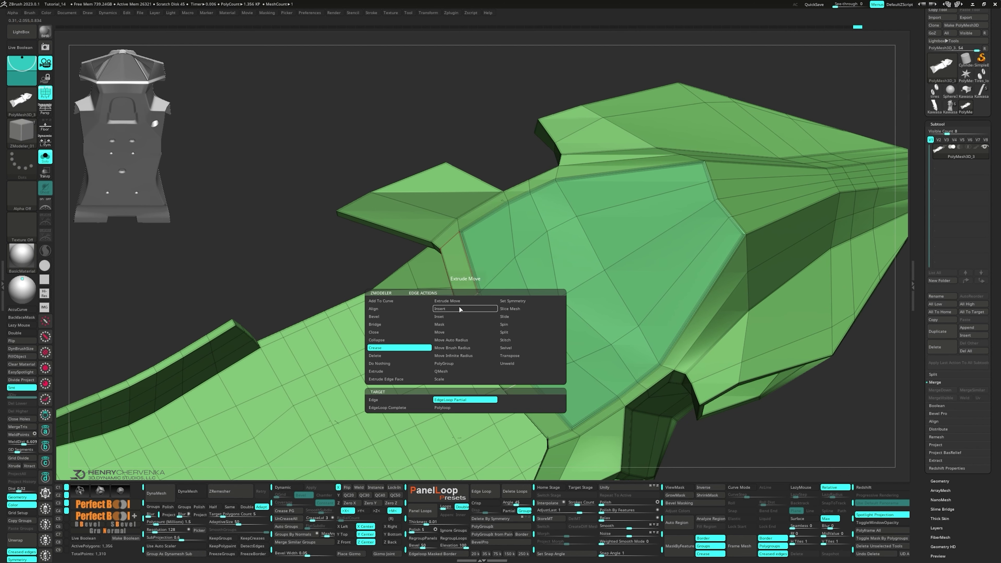
left_click(449, 308)
left_click(394, 418)
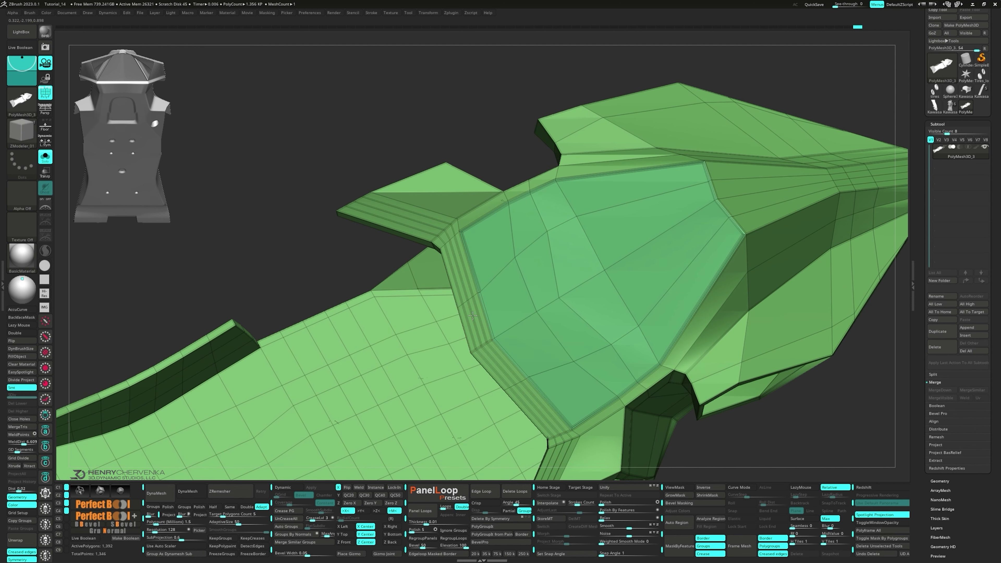
left_click(471, 299)
key("space")
left_click(403, 377)
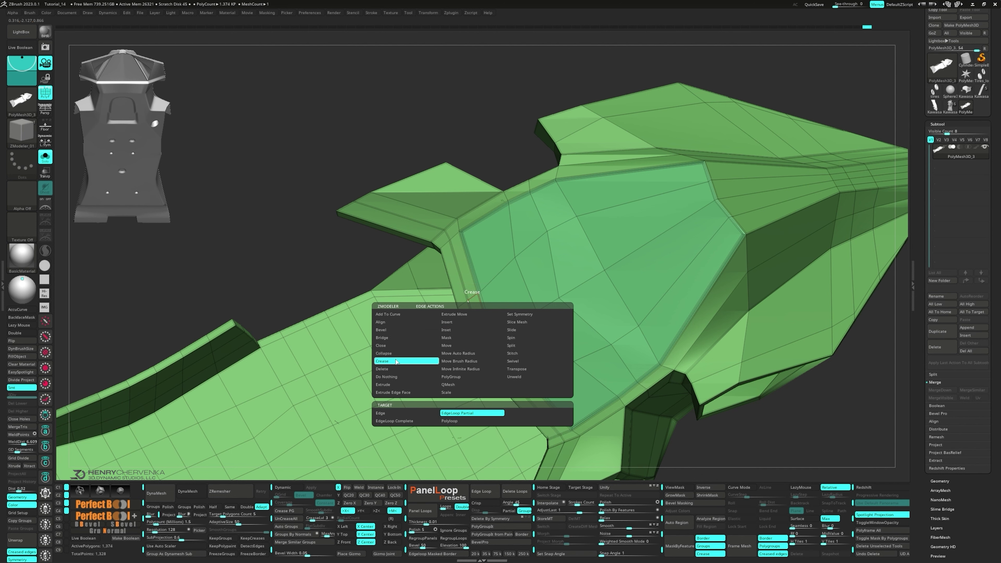
right_click_drag(540, 338, 546, 303, "ctrl")
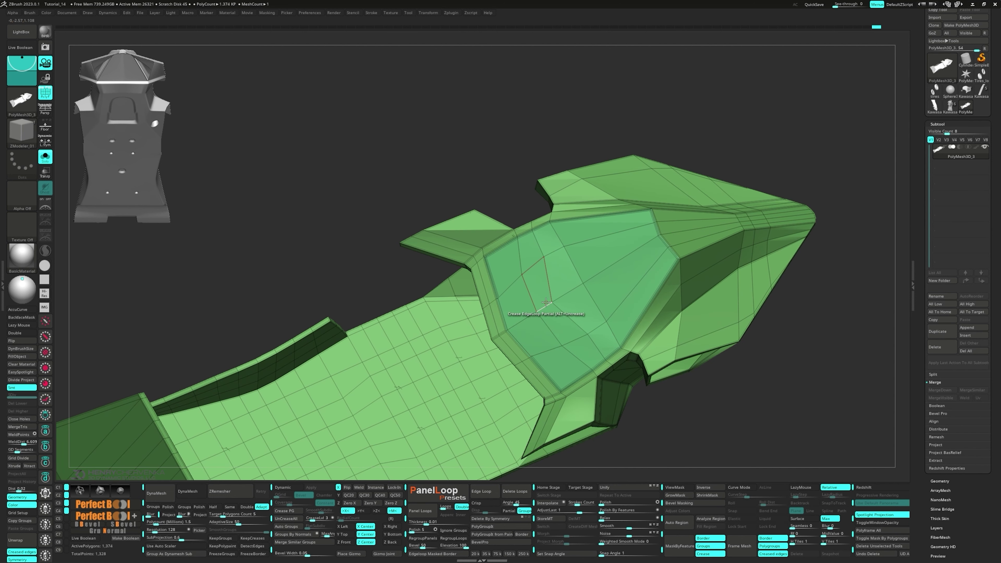
- Mark the filled polygons and adjoining rim polygons, then give them a very thin Inset using the A Single Poly target
key("space")
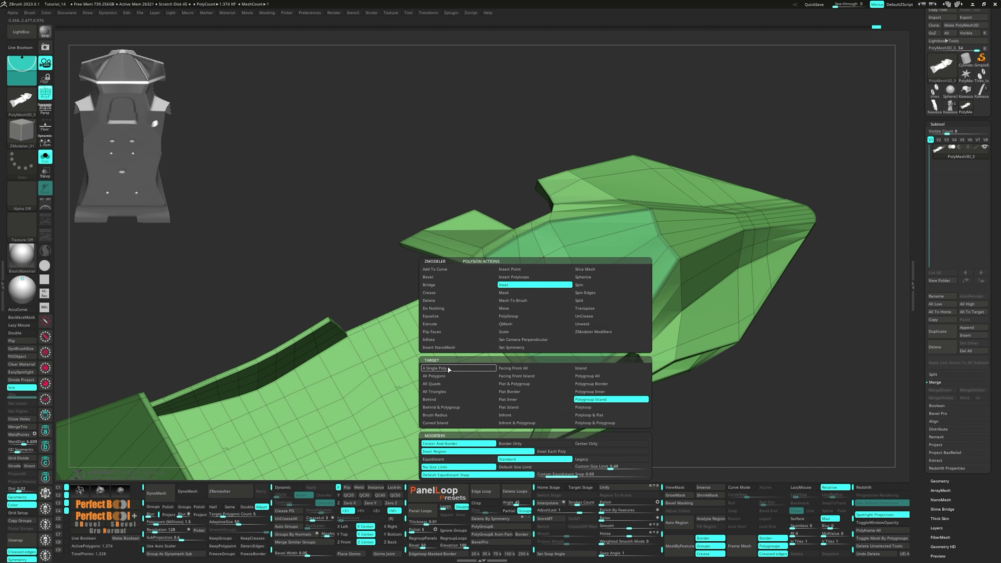
left_click(447, 367)
left_click_drag(537, 283, 509, 307)
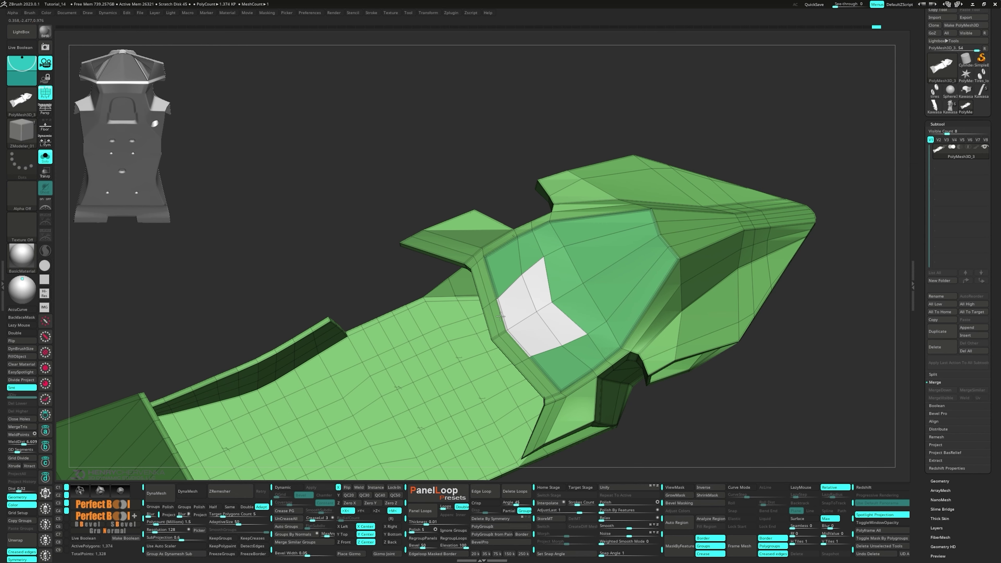
mouse_move(501, 317)
right_mouse_down("ctrl")
mouse_move(541, 358)
mouse_move(555, 351)
mouse_move(497, 298)
mouse_move(496, 339)
mouse_move(502, 311)
right_mouse_up("ctrl")
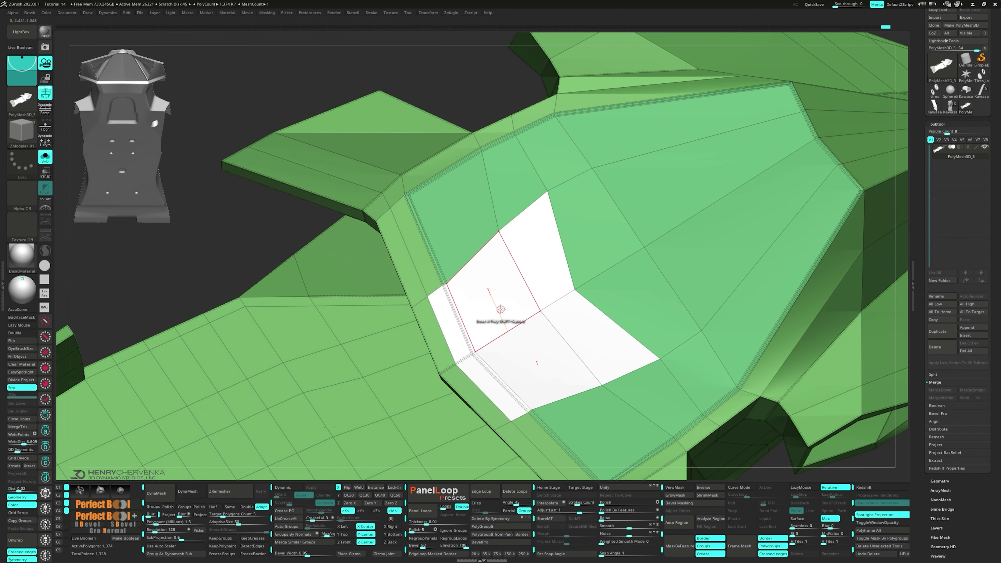
left_click(501, 314)
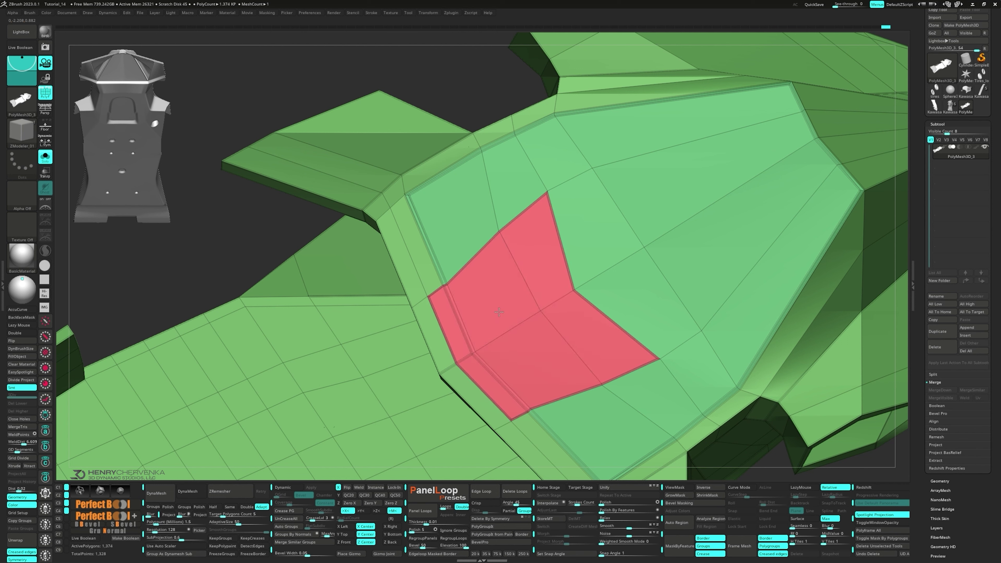
left_click_drag(501, 313, 498, 312)
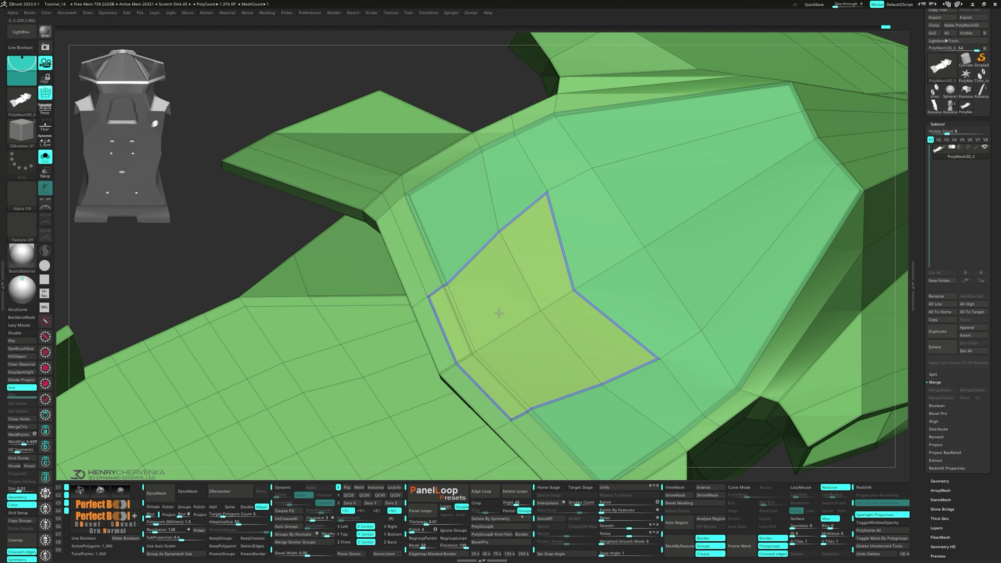
- Inset the marked area once more as a Polygroup Island to leave a narrow border
key("space")
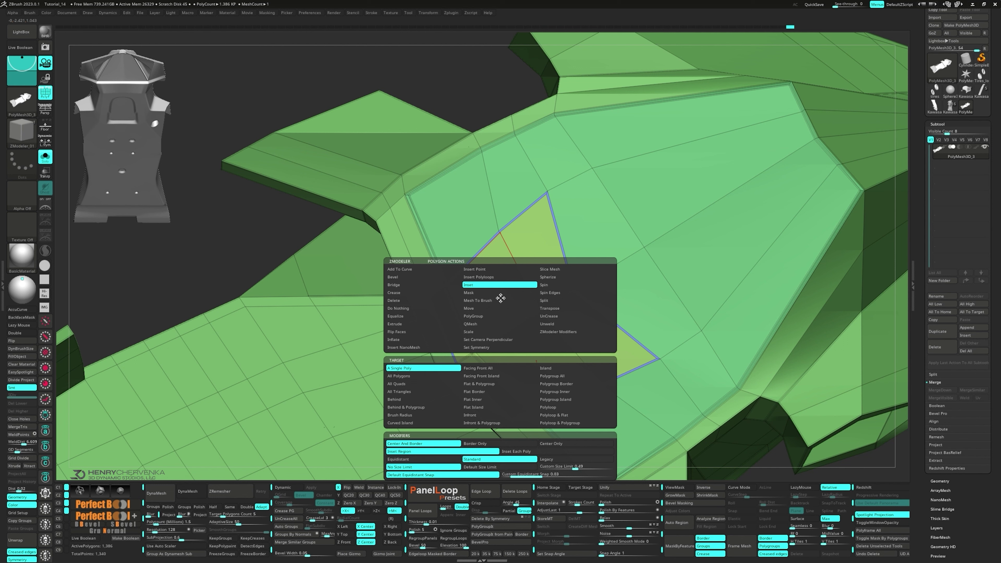
left_click(552, 376)
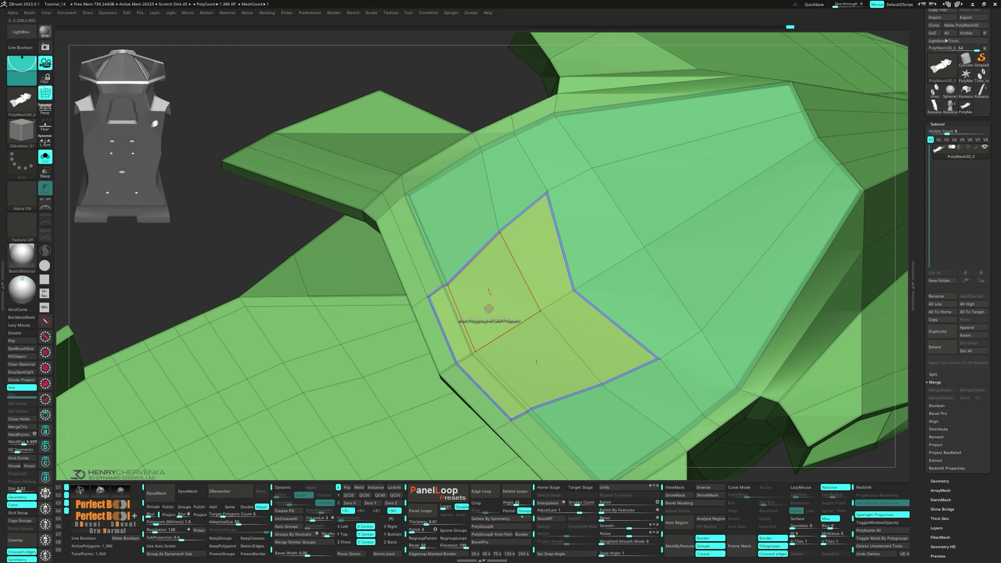
key("space")
left_click(556, 399)
left_click_drag(492, 304, 484, 298)
- QMesh the inset Polygroup Island inward to form a recess at the rear of the panel
key("space")
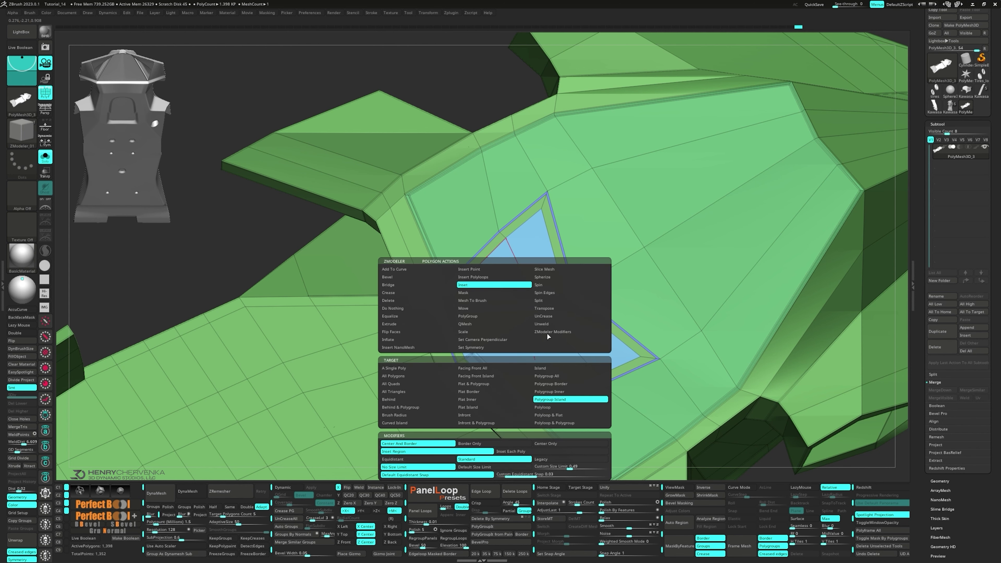
left_click(477, 324)
left_click(557, 400)
right_click_drag(513, 327, 490, 304)
left_click_drag(491, 305, 504, 312)
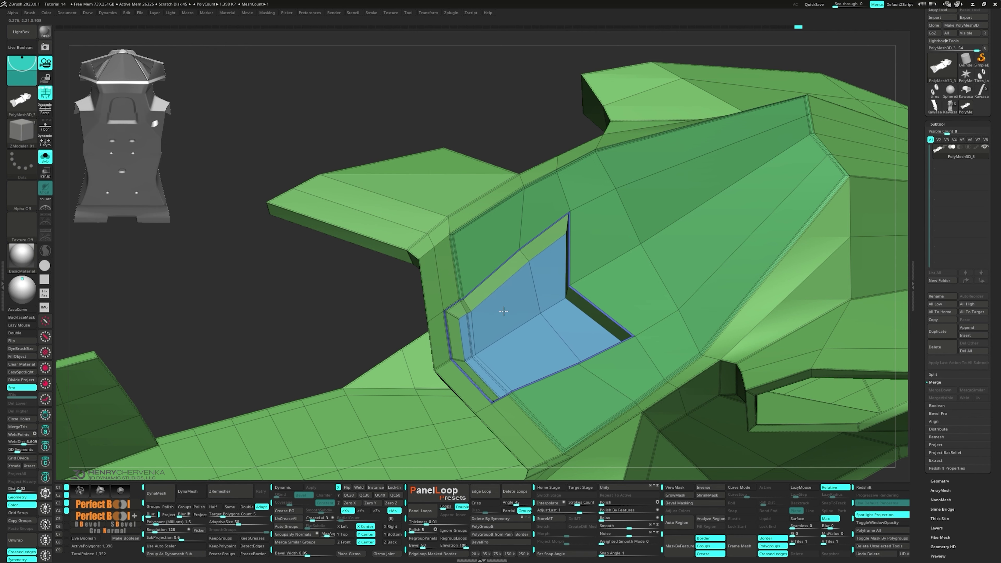
- QMesh the thin Polyloop between the inner panel and the frame inward to form a panel-line groove
right_click_drag(505, 311, 390, 379)
right_click_drag(390, 378, 367, 351)
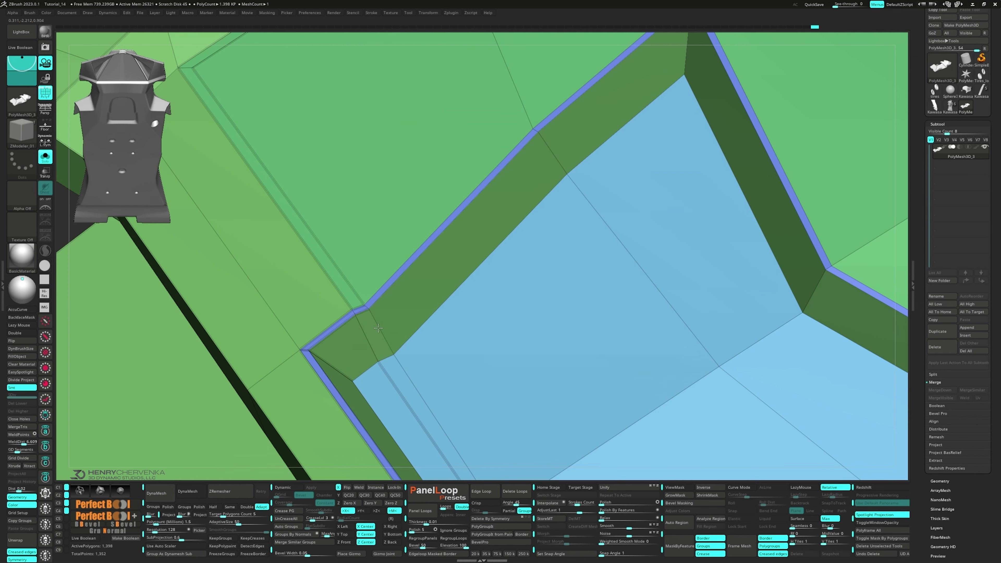
right_click_drag(377, 328, 342, 313)
right_click_drag(555, 281, 537, 207, "alt")
key("space")
left_click(608, 344)
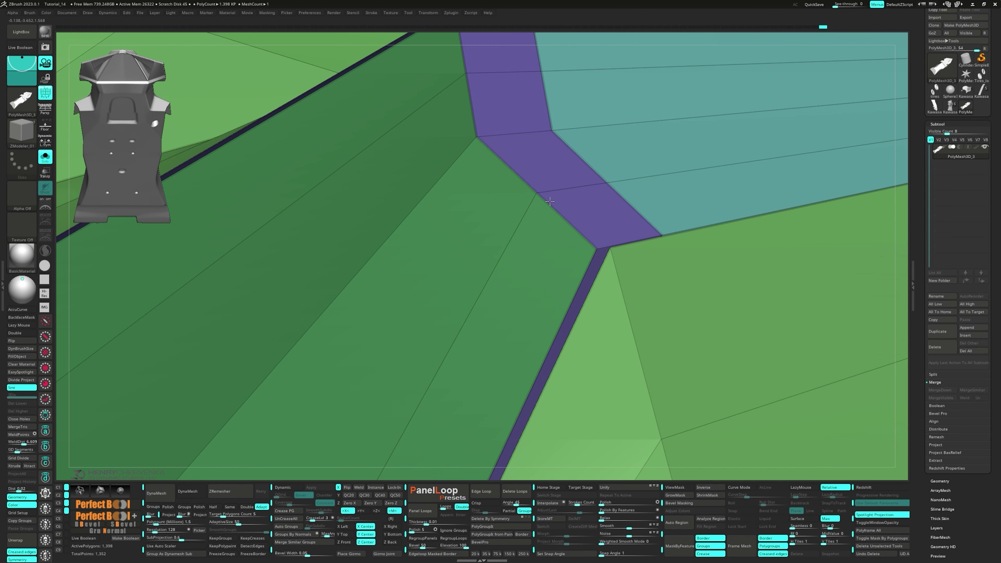
left_click(550, 201)
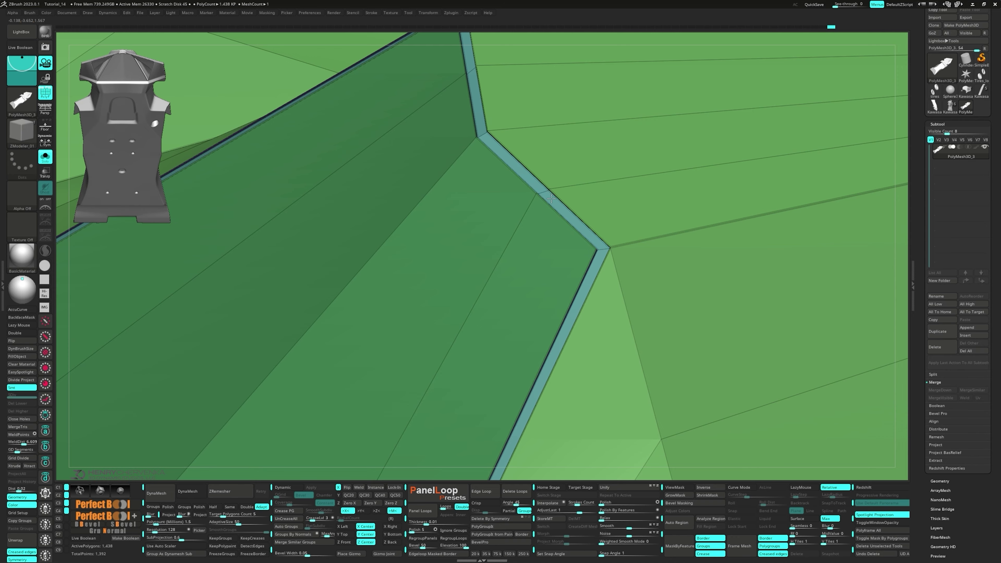
- Transpose the short groove edge at the recess corner, adjust its position with the gizmo and clear the mask
right_click_drag(560, 206, 473, 252, "ctrl")
right_click_drag(473, 252, 584, 158)
right_click_drag(368, 332, 369, 312)
right_click_drag(316, 369, 343, 272, "alt")
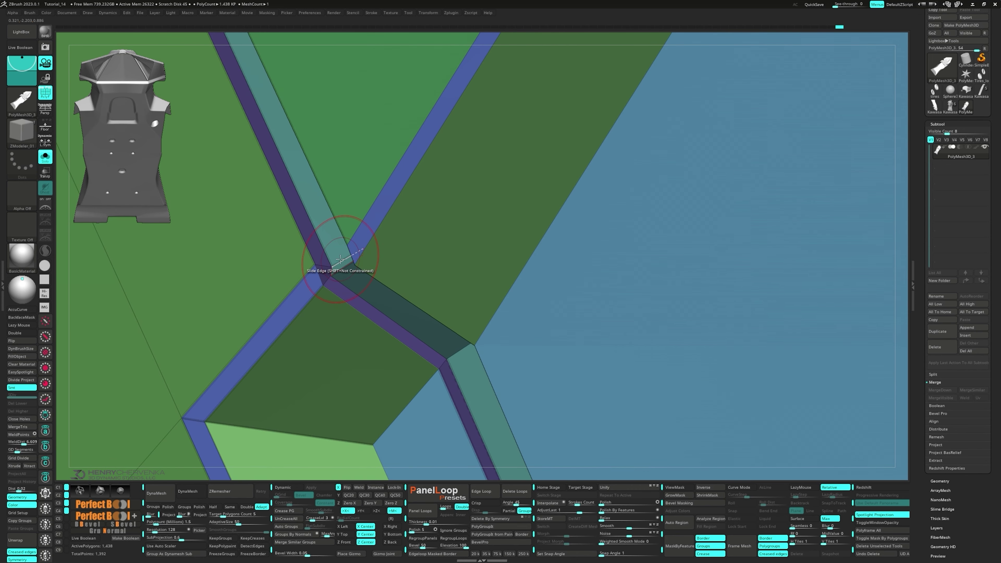
key("space")
left_click(389, 314)
left_click(342, 259)
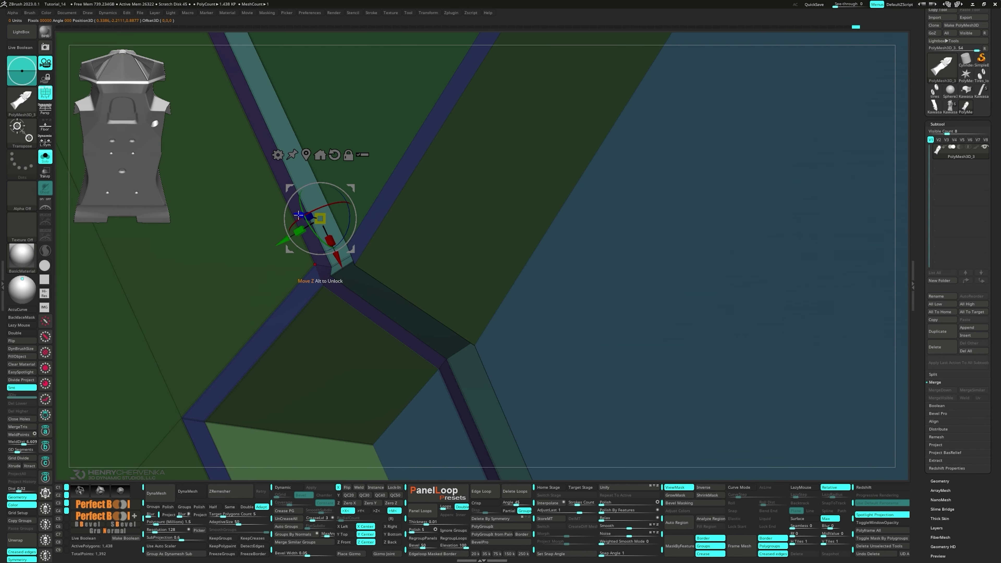
mouse_move(294, 243)
right_mouse_down()
mouse_move(346, 252)
mouse_move(349, 220)
mouse_move(352, 312)
mouse_move(304, 253)
right_mouse_up()
left_click_drag(263, 187, 264, 191)
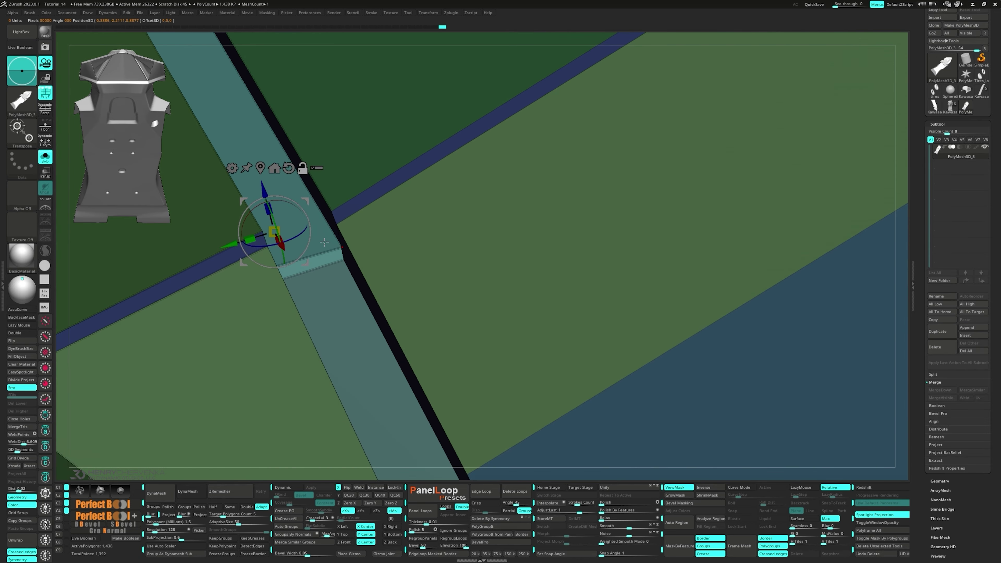
mouse_move(325, 242)
right_mouse_down("ctrl")
mouse_move(295, 300)
mouse_move(351, 283)
mouse_move(335, 308)
mouse_move(275, 286)
mouse_move(252, 261)
right_mouse_up("ctrl")
left_click_drag(633, 222, 650, 239, "ctrl")
- Combine the whole mesh into a single polygroup
key("q")
mouse_move(446, 331)
right_mouse_down()
mouse_move(441, 368)
mouse_move(420, 345)
right_mouse_up()
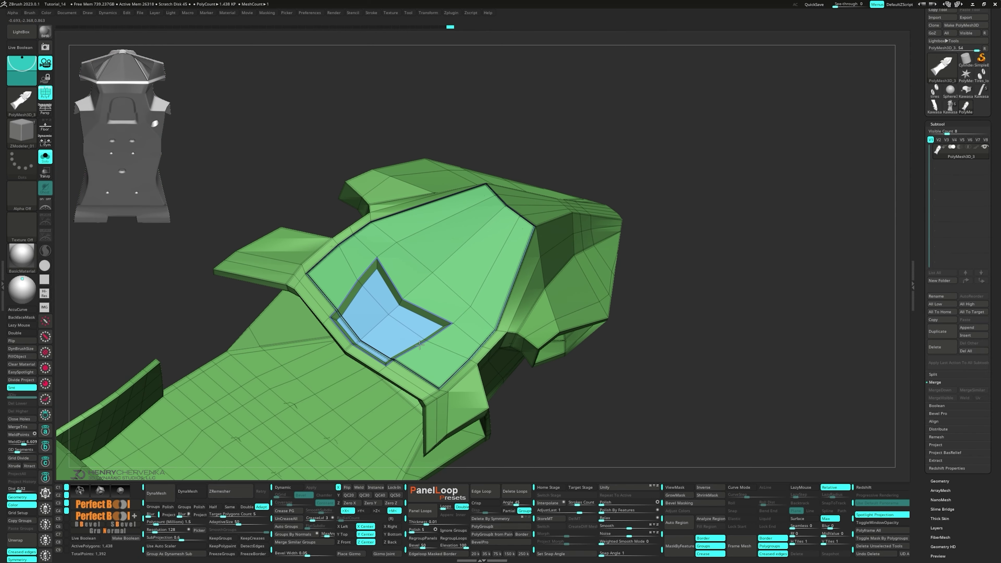
key("shift+f")
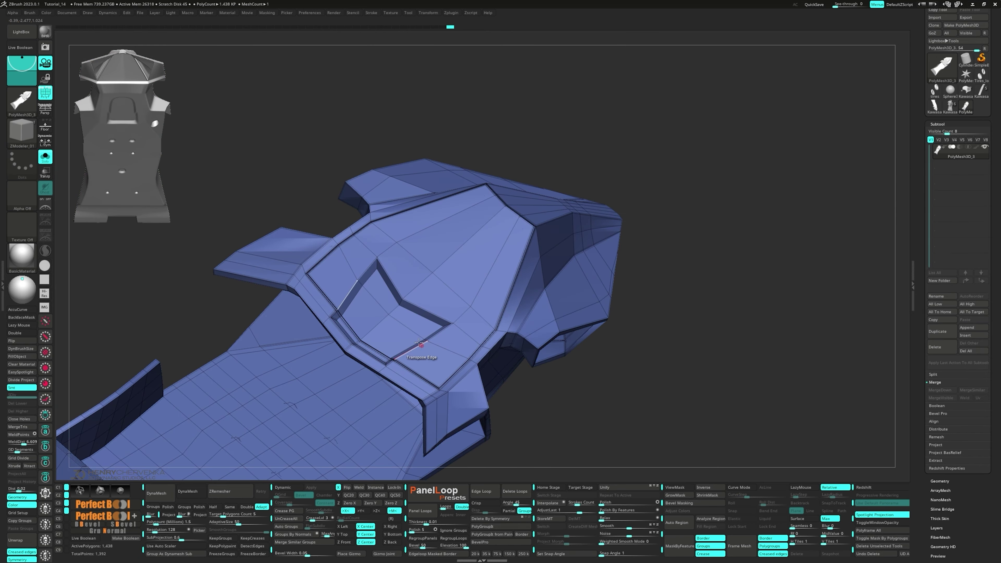
- Crease the Polyloop of the recess wall and check the corners in the smoothed preview
right_click_drag(370, 269, 358, 330, "ctrl")
right_click_drag(353, 367, 351, 371)
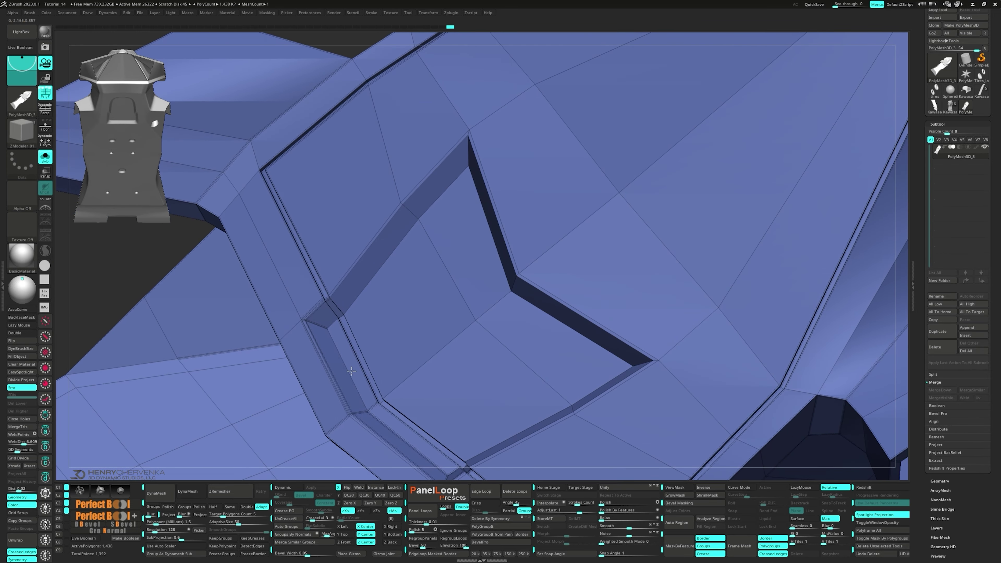
key("space")
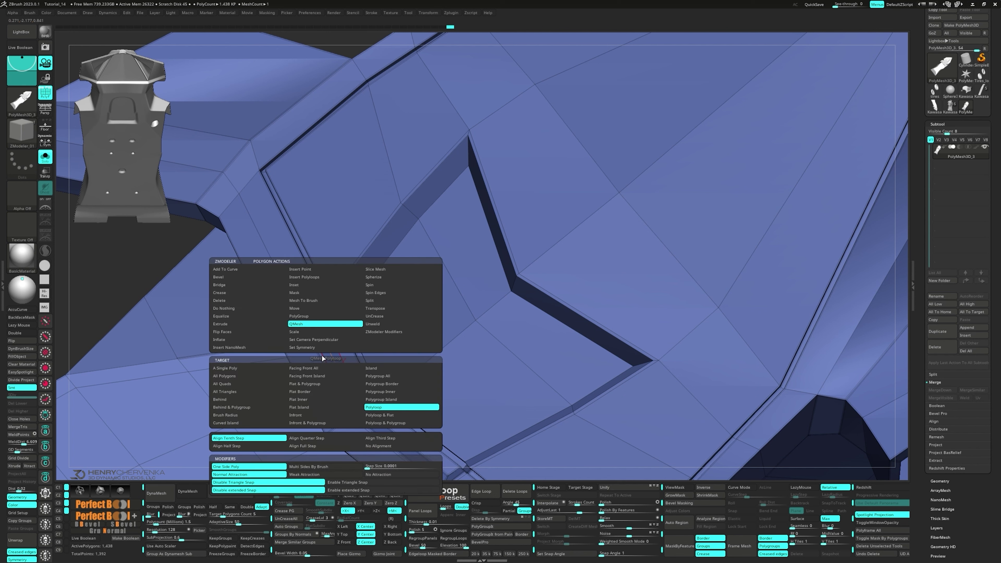
left_click(234, 297)
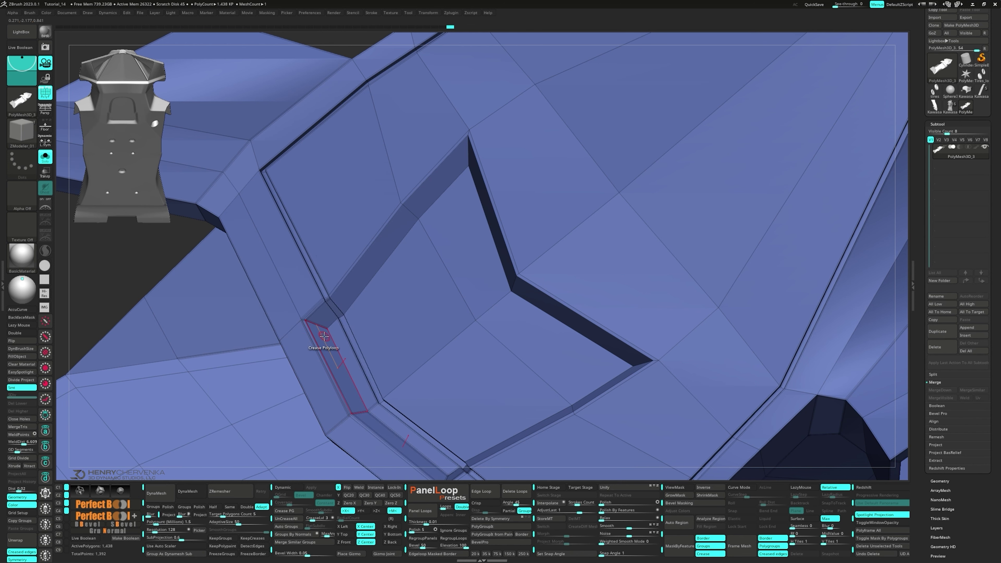
right_click_drag(319, 338, 390, 304)
key("shift+f")
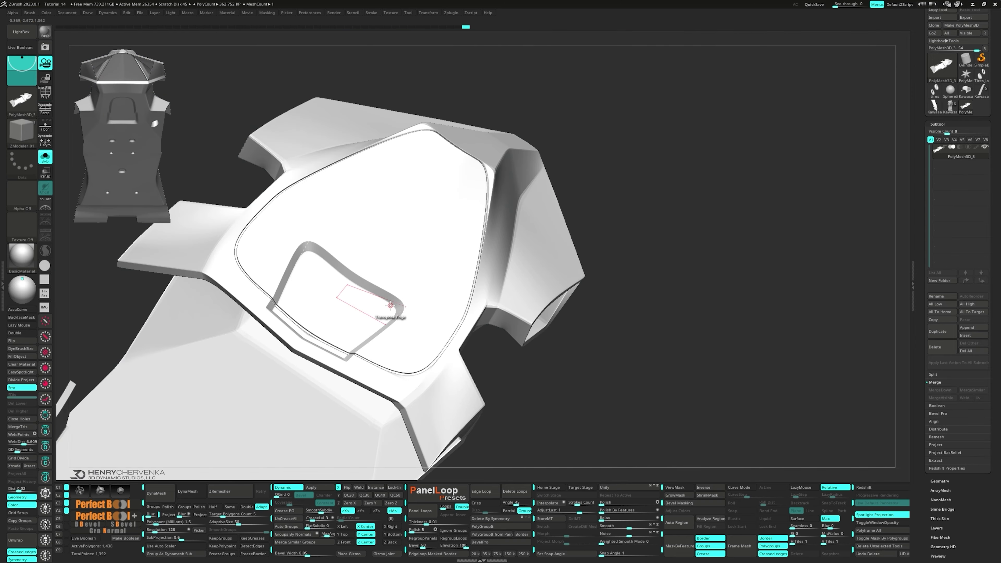
key("shift+f")
key("shift+d")
right_click_drag(349, 265, 394, 288, "ctrl")
- Crease the upper rim of the recess using the EdgeLoop Partial target
key("space")
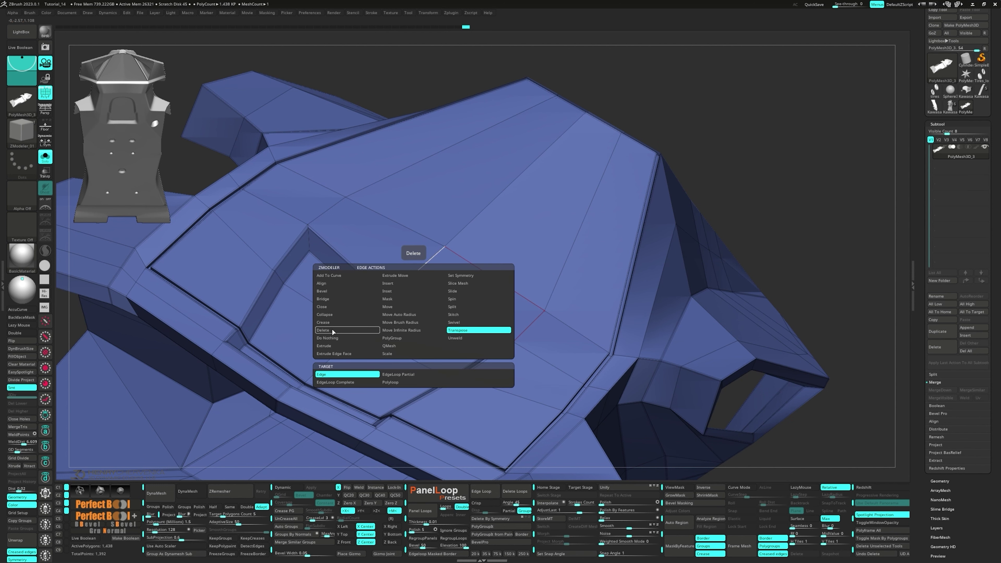
left_click(332, 323)
left_click(390, 382)
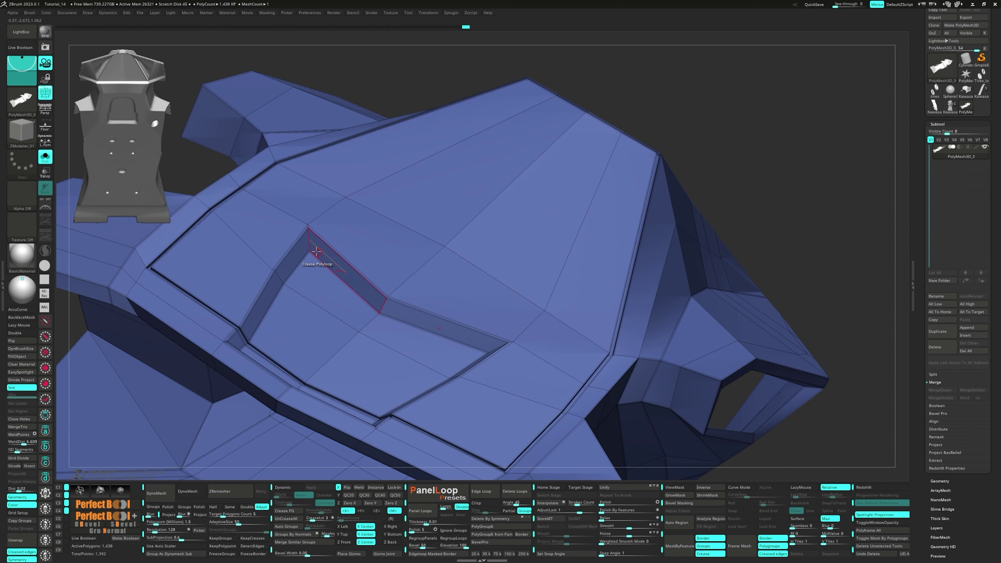
right_click_drag(383, 304, 371, 332, "ctrl")
left_click(399, 283)
right_click_drag(400, 282, 446, 245, "ctrl")
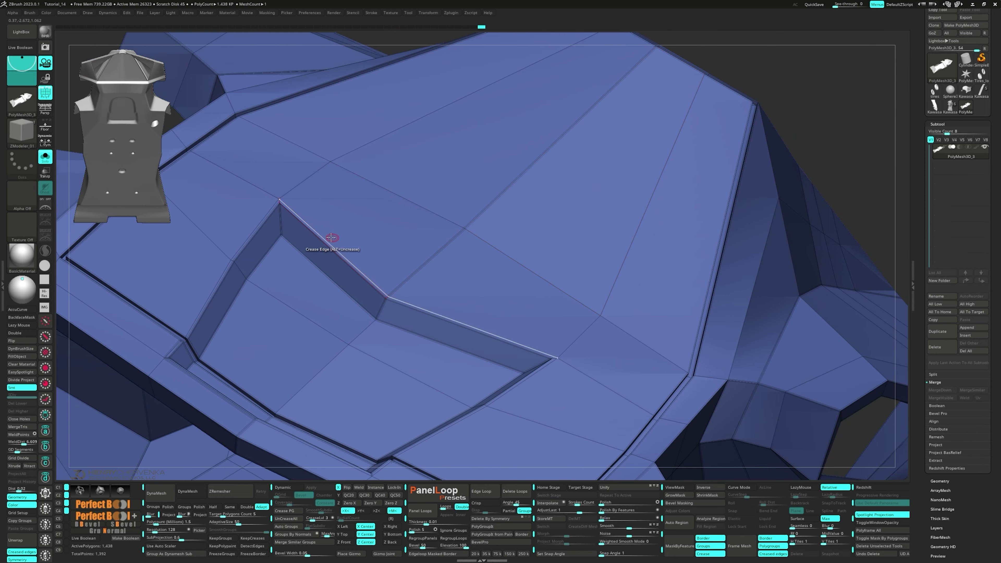
- Crease the short groove edges at the panel's front tip with EdgeLoop Partial and check the recess in the smoothed preview
right_click_drag(279, 201, 384, 233, "ctrl")
key("space")
left_click(254, 352)
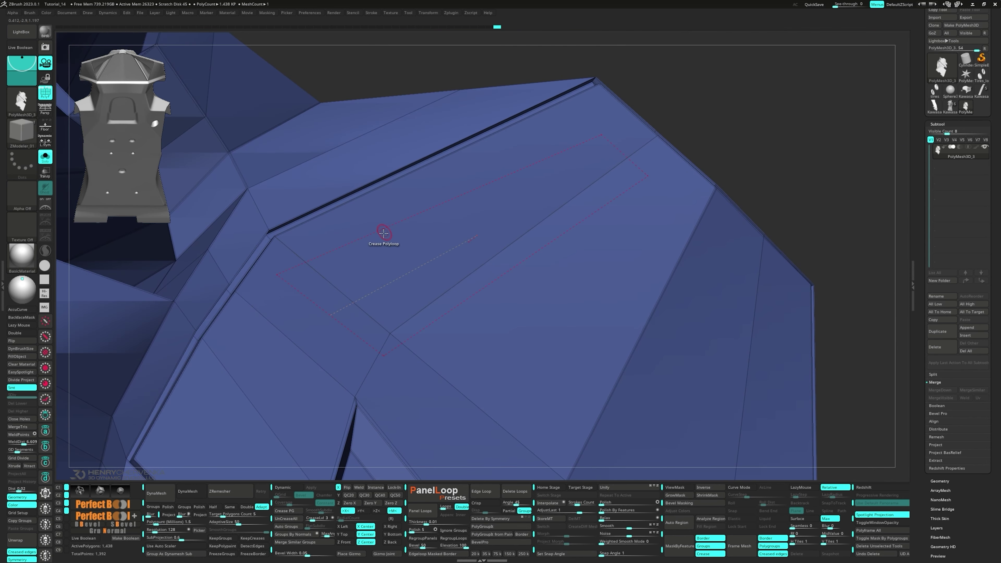
right_click_drag(565, 131, 465, 204, "alt")
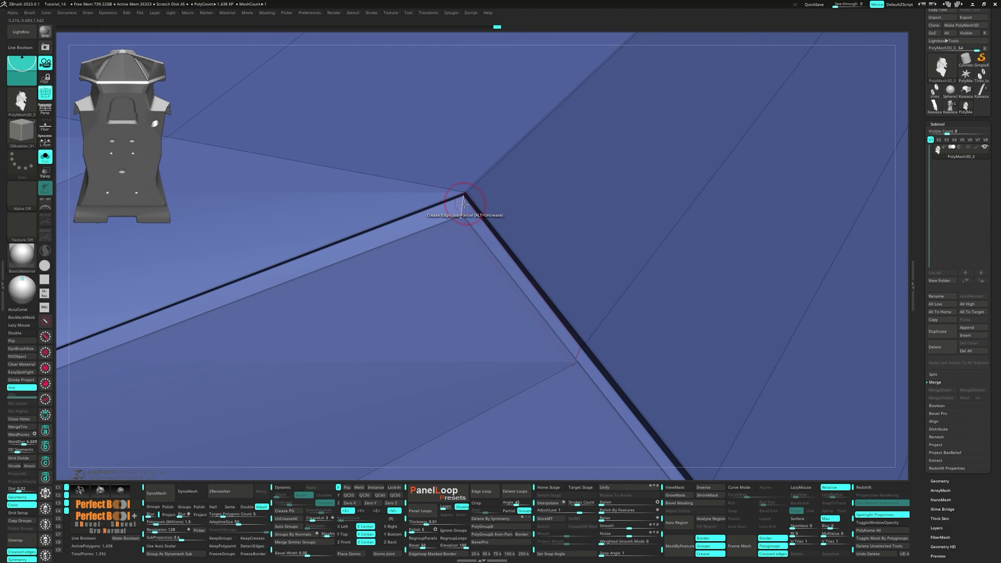
right_click_drag(480, 251, 459, 286)
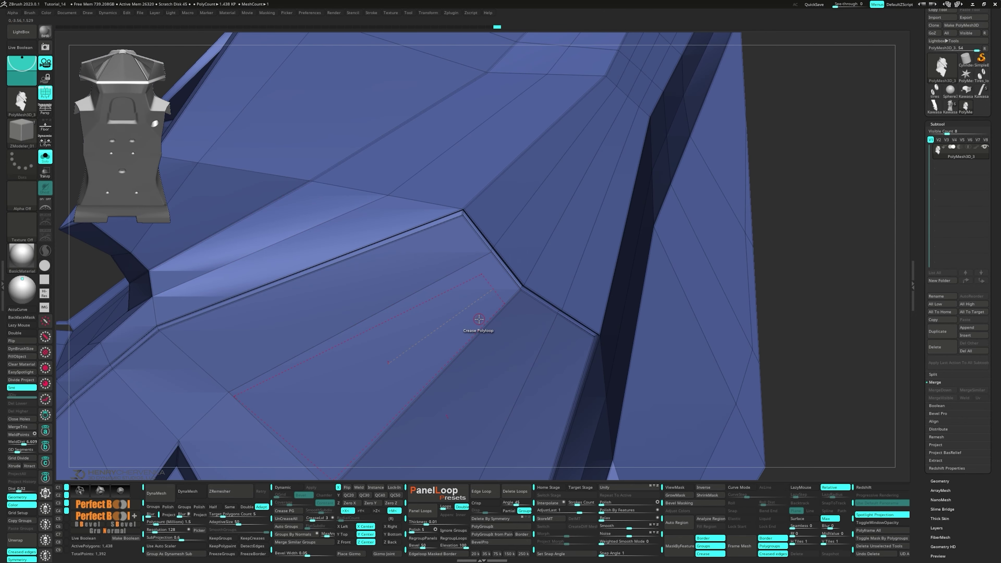
key("d")
right_click_drag(454, 361, 473, 229, "ctrl")
right_click_drag(531, 159, 592, 326, "ctrl")
mouse_move(514, 187)
right_mouse_down()
mouse_move(508, 148)
mouse_move(424, 279)
mouse_move(447, 237)
mouse_move(458, 327)
mouse_move(518, 125)
mouse_move(586, 332)
mouse_move(636, 341)
right_mouse_up()
key("shift+f")
key("shift+d")
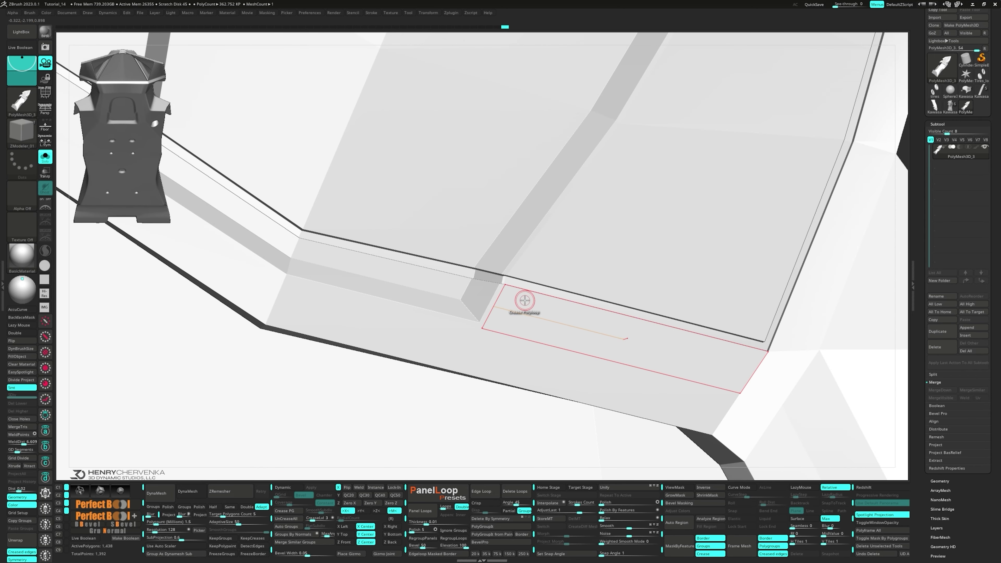
- Mask the short edges where the groove crosses the recess corner with the Mask Edge action and invert the mask
mouse_move(525, 300)
right_mouse_down("ctrl")
mouse_move(526, 332)
mouse_move(499, 279)
right_mouse_up("ctrl")
key("space")
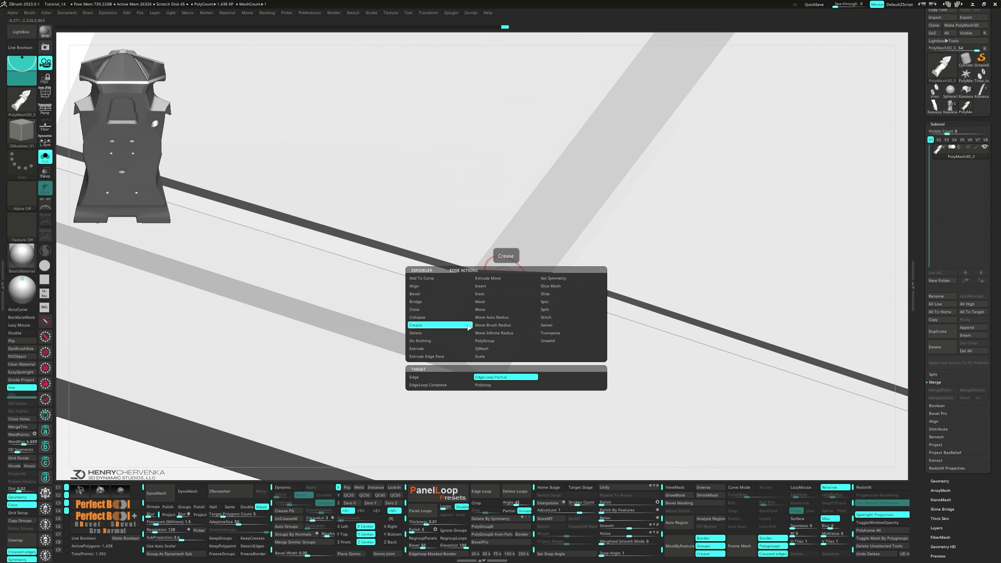
left_click(557, 334)
key("space")
left_click(494, 305)
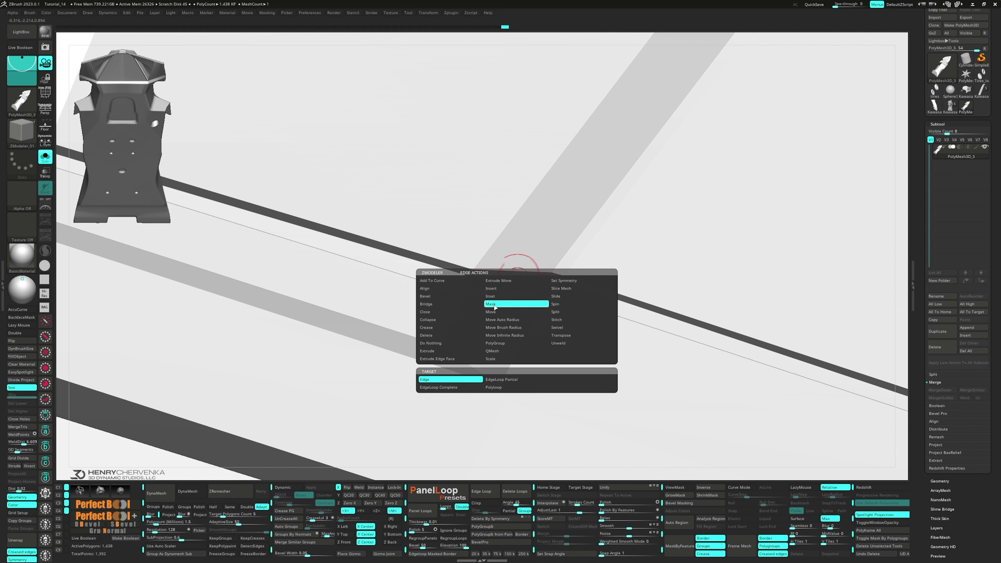
key("shift+f")
left_click(507, 281)
left_click(514, 270)
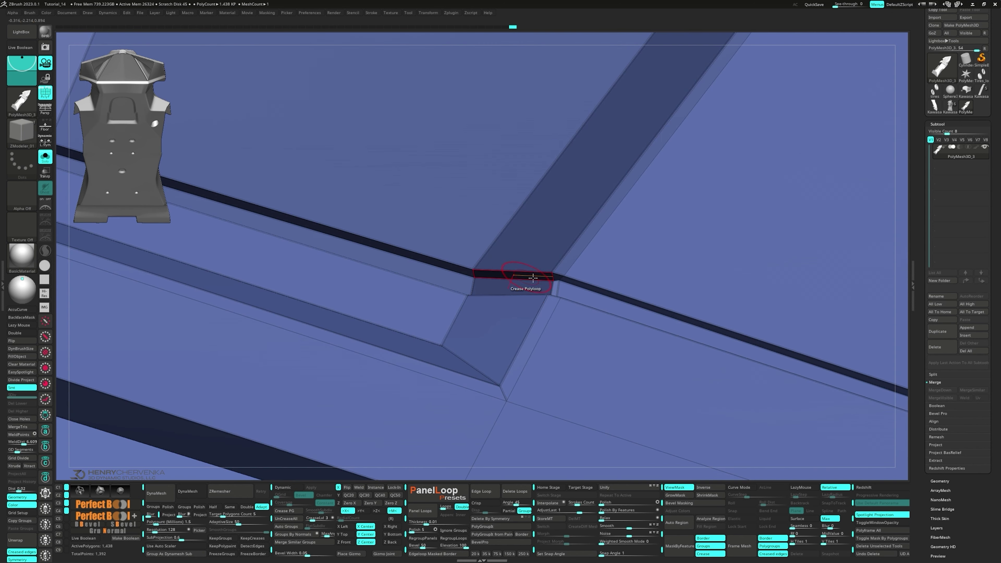
left_click(558, 282)
left_click(561, 275)
right_click_drag(558, 306, 522, 269, "ctrl")
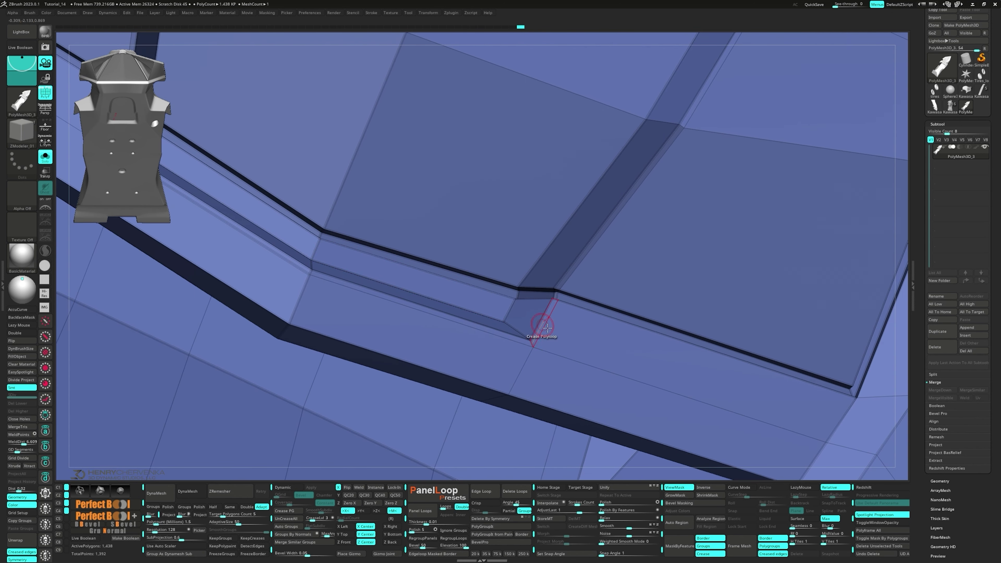
right_click_drag(581, 347, 576, 272, "ctrl")
left_click(810, 335, "ctrl")
- Nudge the unmasked recess corner edges slightly along the groove with the gizmo, clear the mask and preview the smoothed surface
key("w")
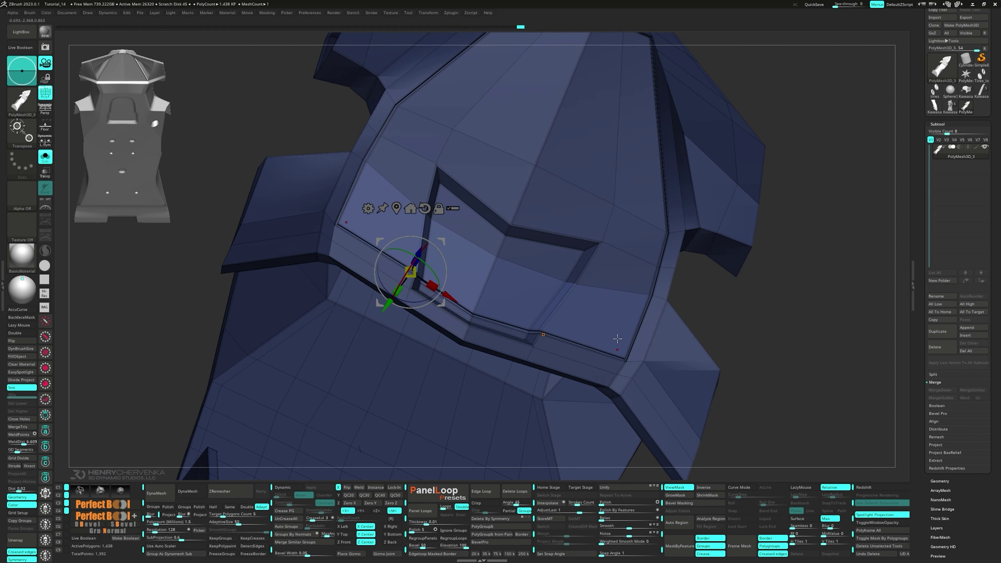
left_click(556, 329, "alt")
right_click_drag(583, 329, 591, 362, "ctrl")
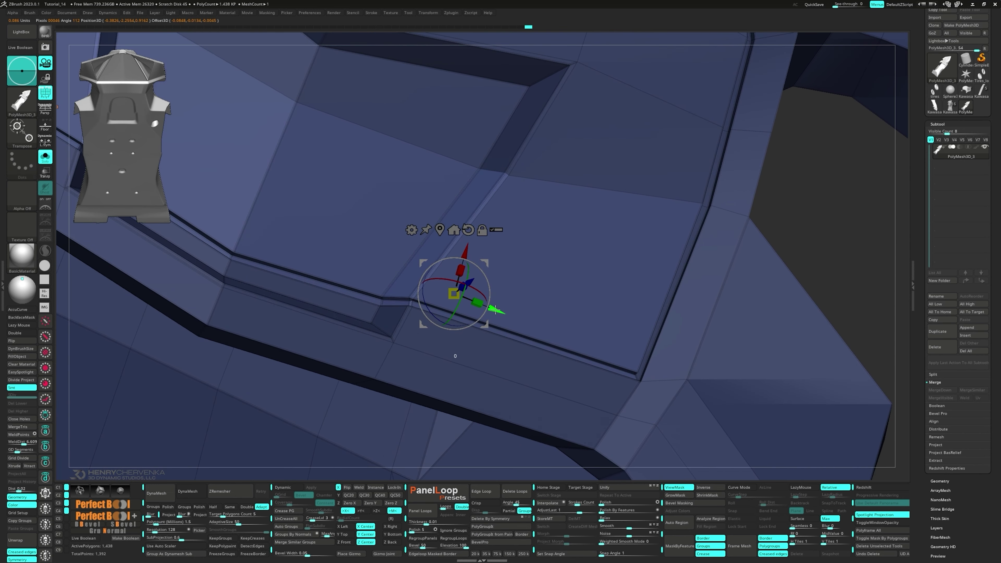
left_click_drag(496, 310, 498, 311)
right_click_drag(541, 331, 552, 298, "ctrl")
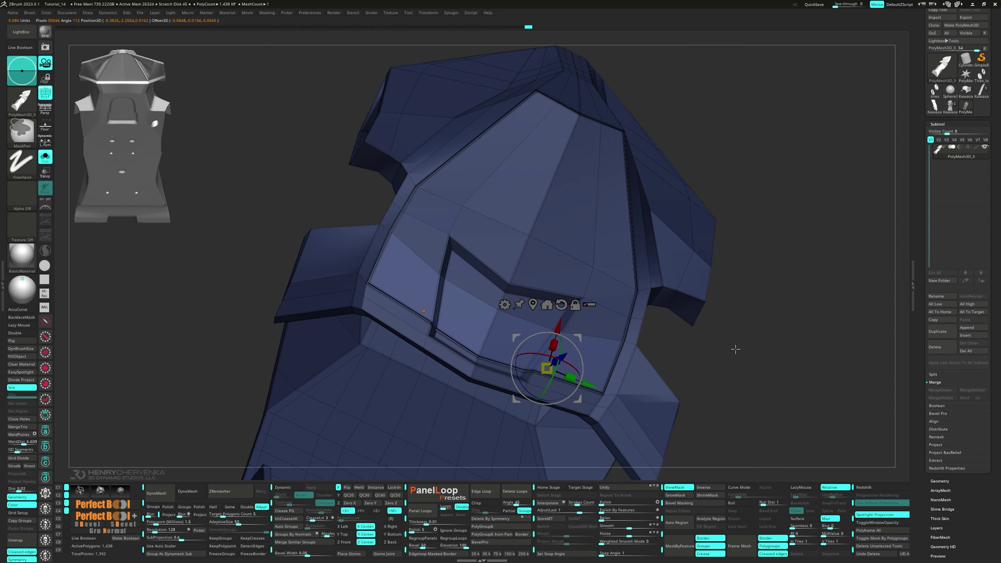
left_click_drag(737, 349, 744, 372, "ctrl")
key("d")
key("shift+f")
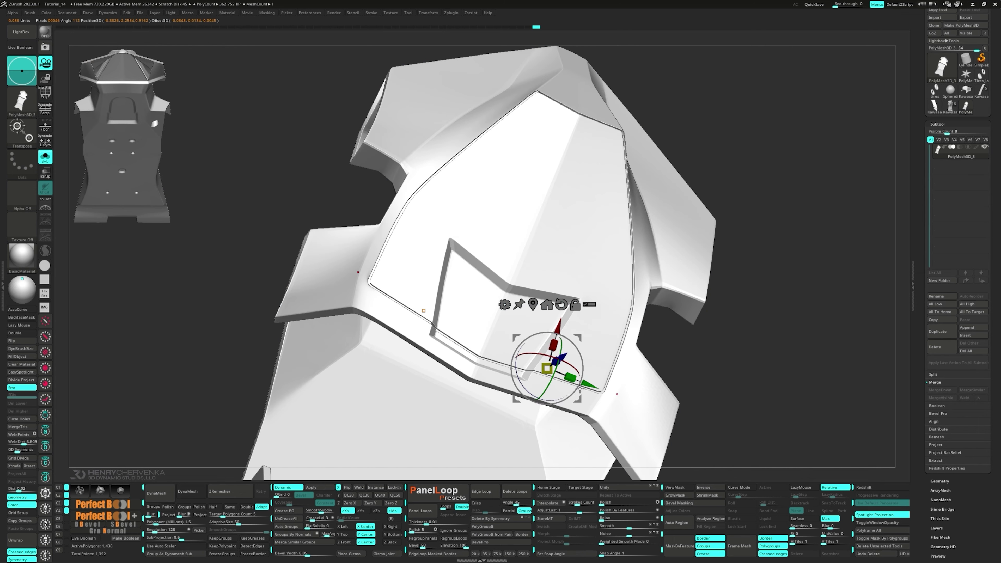
key("q")
- Mask the edges midway along the recess's side walls using the Mask Edge action
mouse_move(433, 371)
right_mouse_down()
mouse_move(411, 358)
mouse_move(427, 363)
mouse_move(441, 331)
mouse_move(444, 276)
mouse_move(475, 312)
mouse_move(328, 235)
right_mouse_up()
key("shift+f")
key("space")
key("shift+d")
left_click(458, 273)
left_click(432, 263)
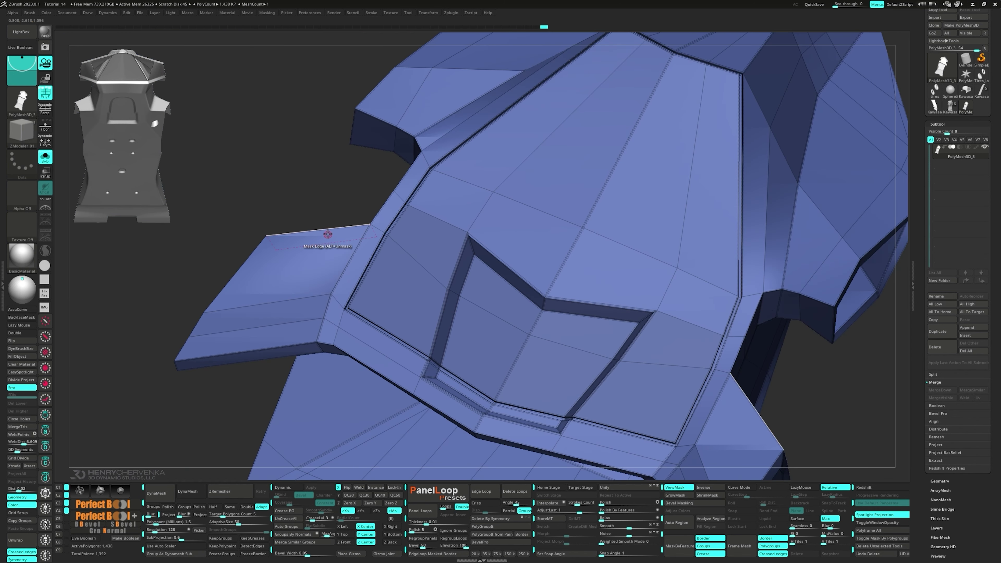
- Shift the unmasked side edges of the recess slightly outward with the gizmo and check the smoothed surface
key("w")
key("d")
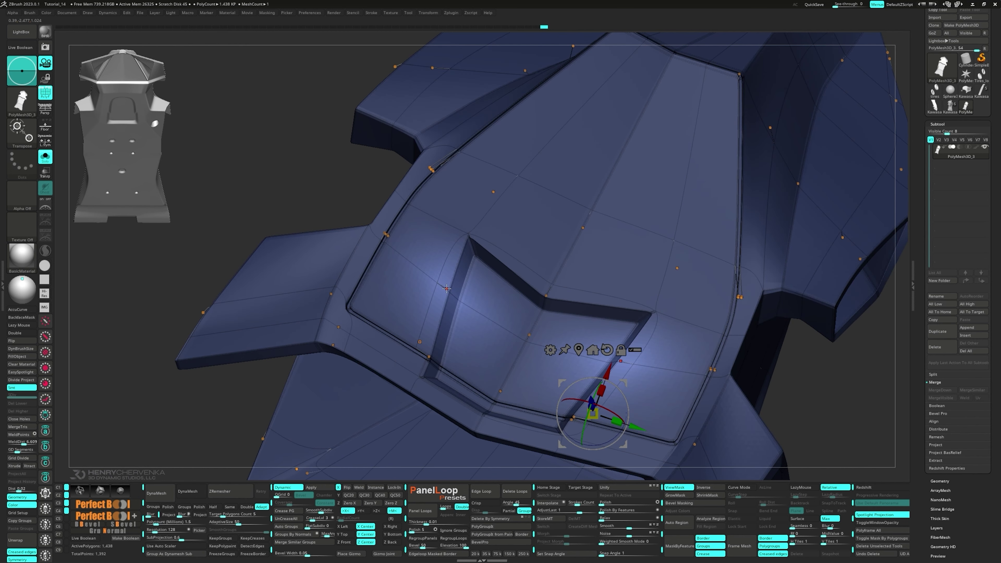
left_click(431, 277)
left_click_drag(410, 267, 414, 269)
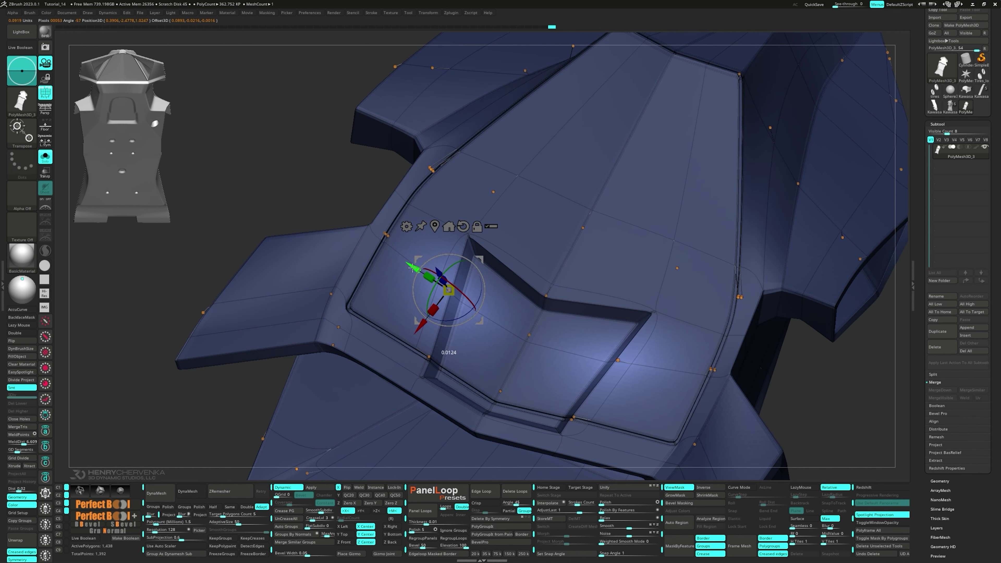
mouse_move(412, 268)
right_mouse_down("ctrl")
mouse_move(597, 372)
mouse_move(497, 268)
right_mouse_up("ctrl")
key("q")
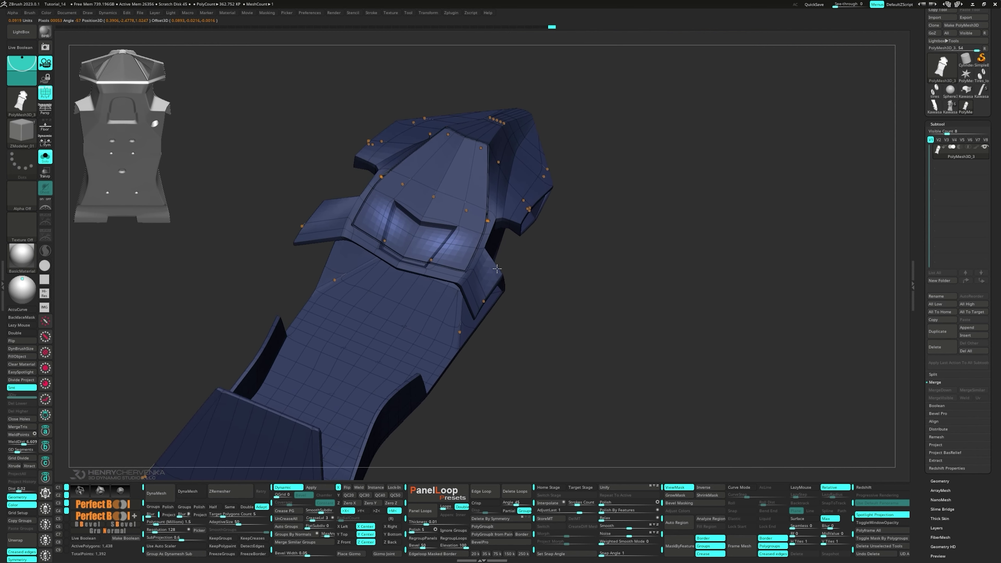
key("shift+f")
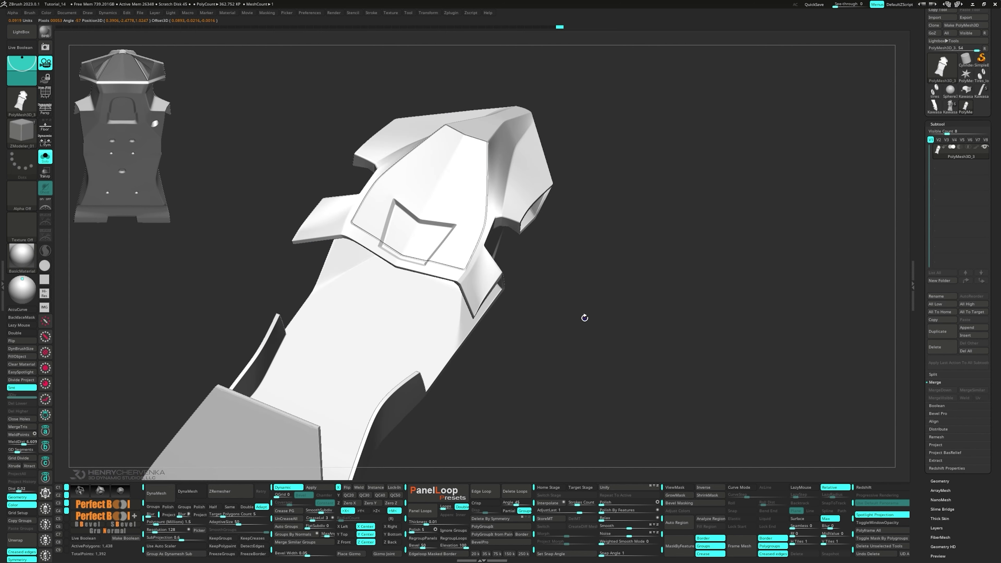
- Slide the edges and points on the underside near the front to shape a tapered panel outline
key("1")
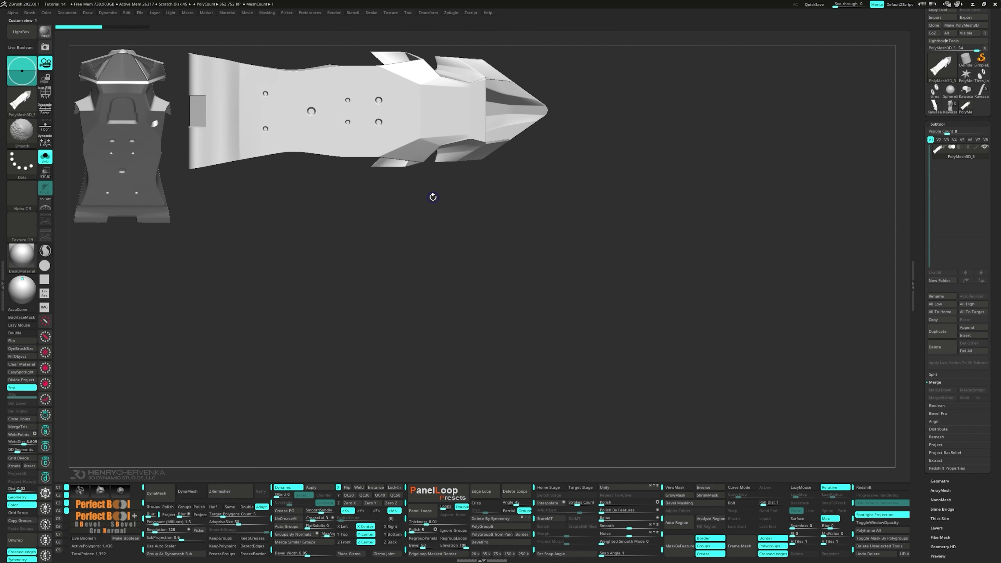
key("shift+f")
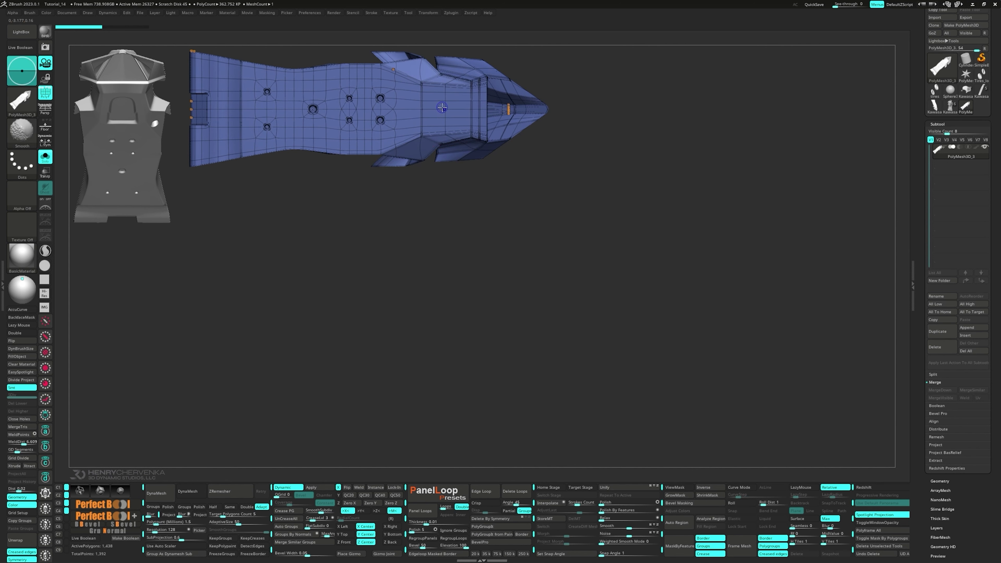
key("space")
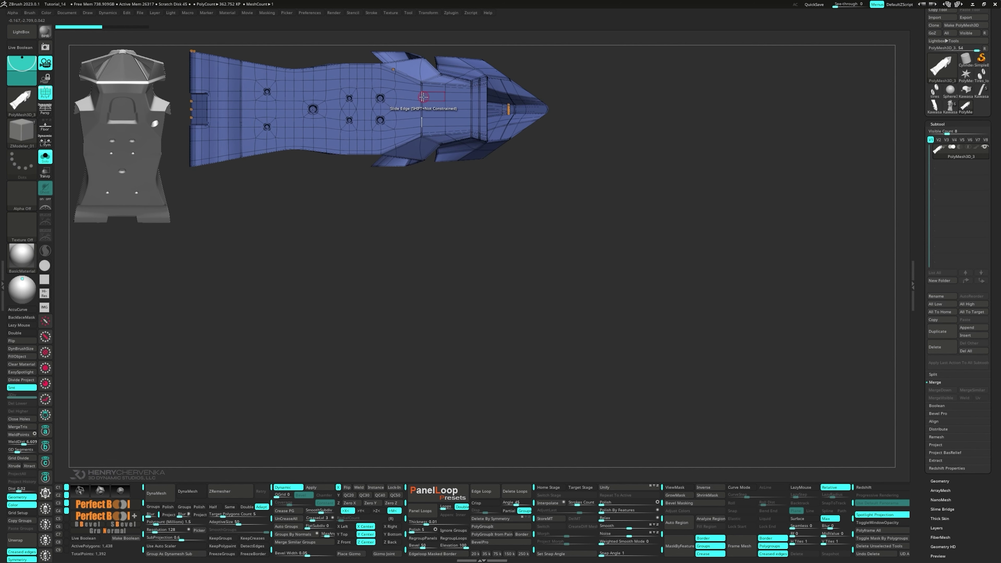
key("shift+d")
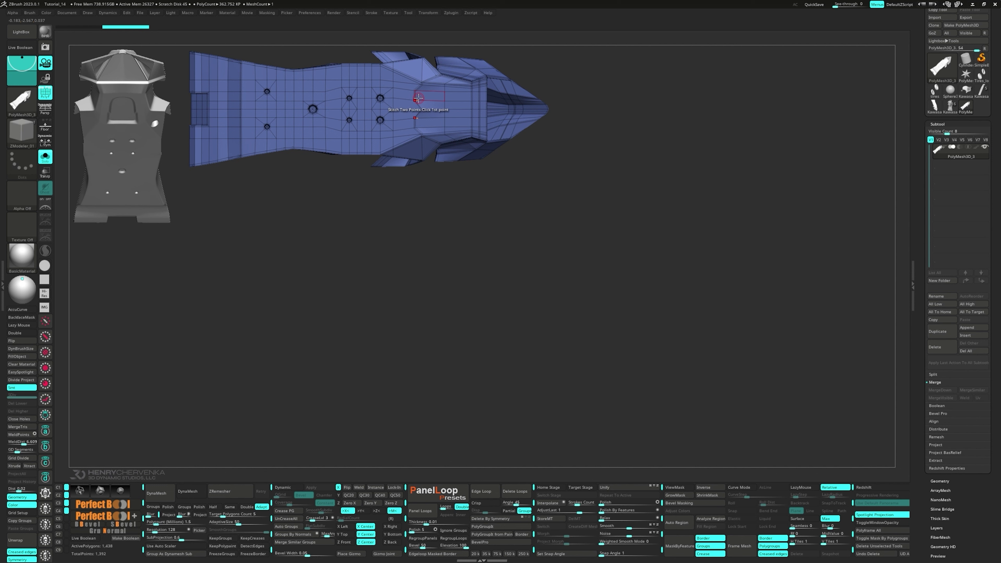
key("space")
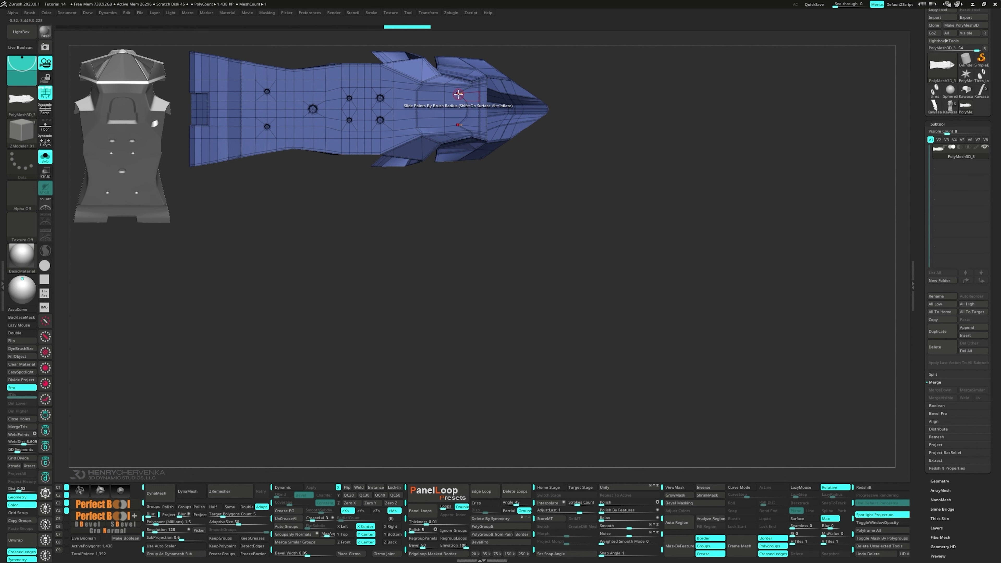
right_click_drag(431, 114, 491, 238, "ctrl")
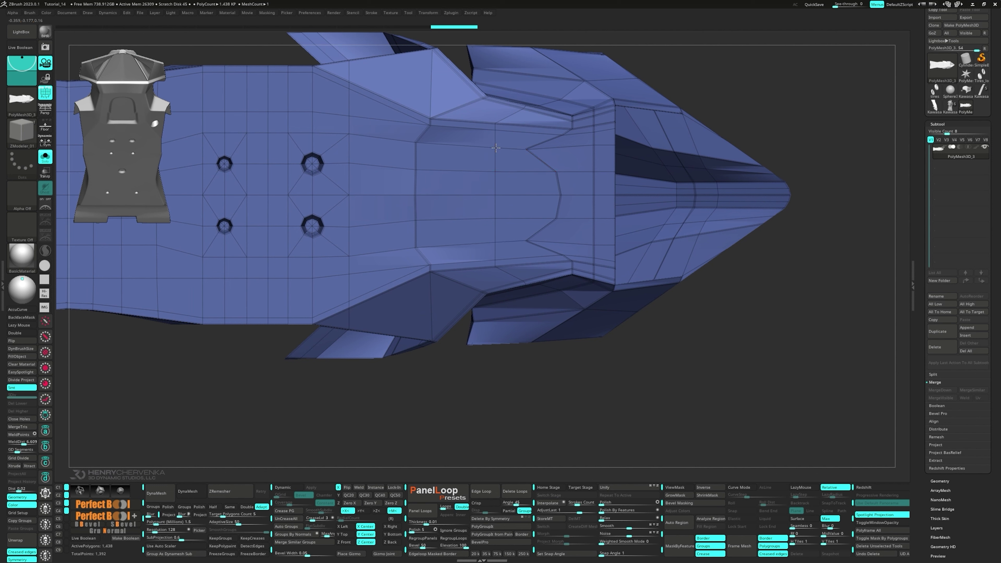
- Inset the tapered group of polygons on the underside as one region, using the A Single Poly target
key("space")
left_click(450, 175)
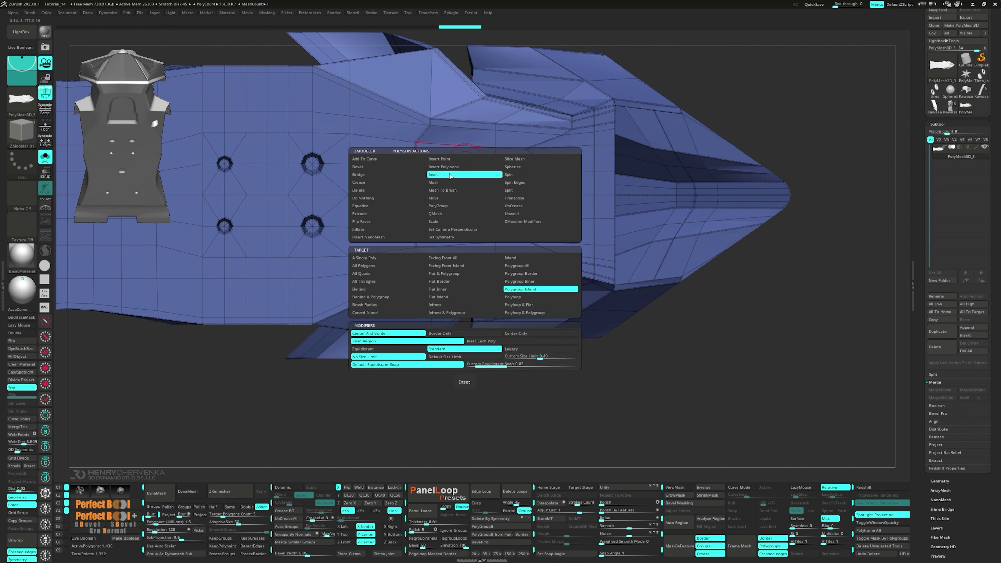
left_click(386, 265)
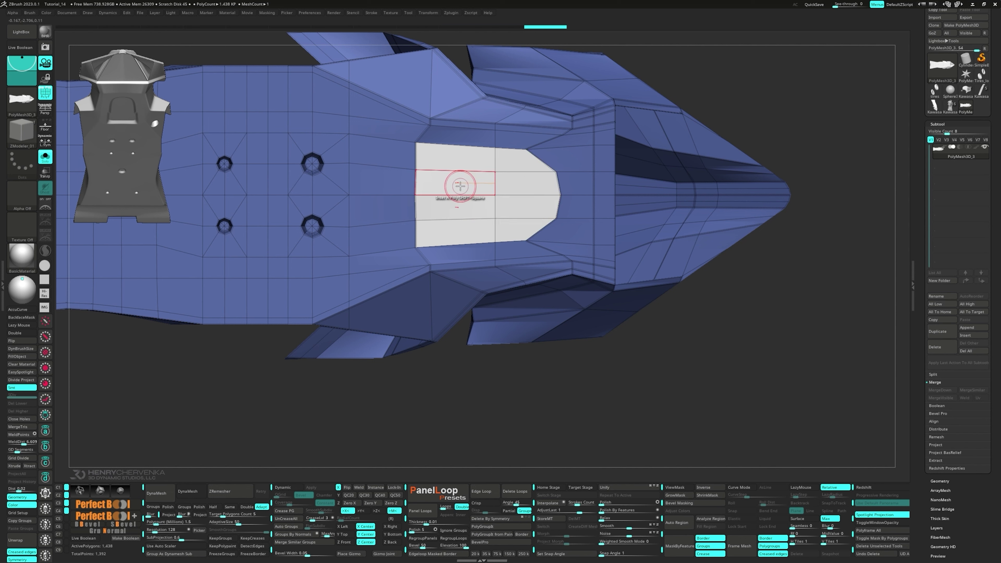
left_click_drag(458, 186, 457, 185)
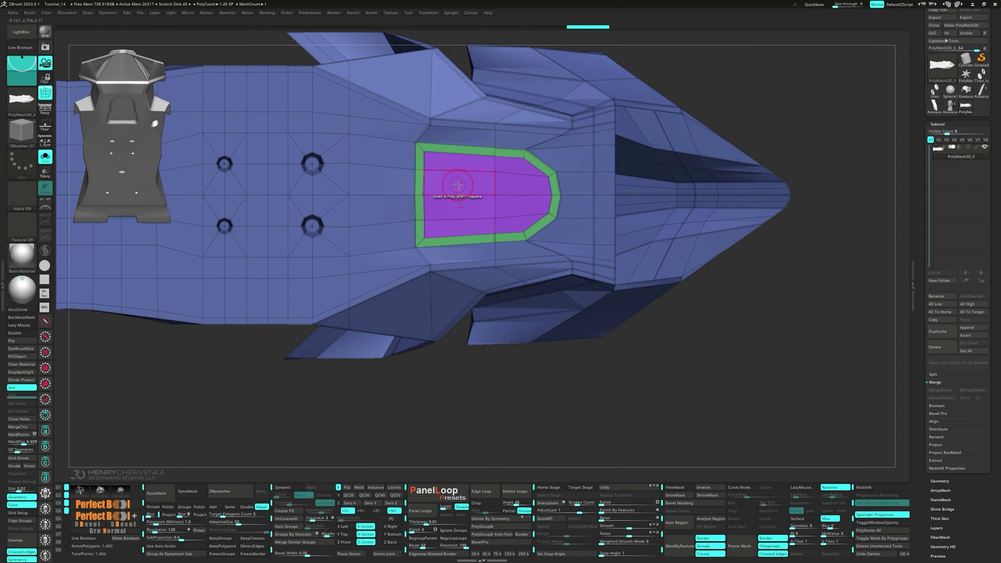
- Push the underside panel polygroup inward with QMesh, using the Polygroup Island target, to form a recess
mouse_move(458, 186)
right_mouse_down()
mouse_move(476, 202)
mouse_move(461, 170)
mouse_move(466, 183)
right_mouse_up()
key("space")
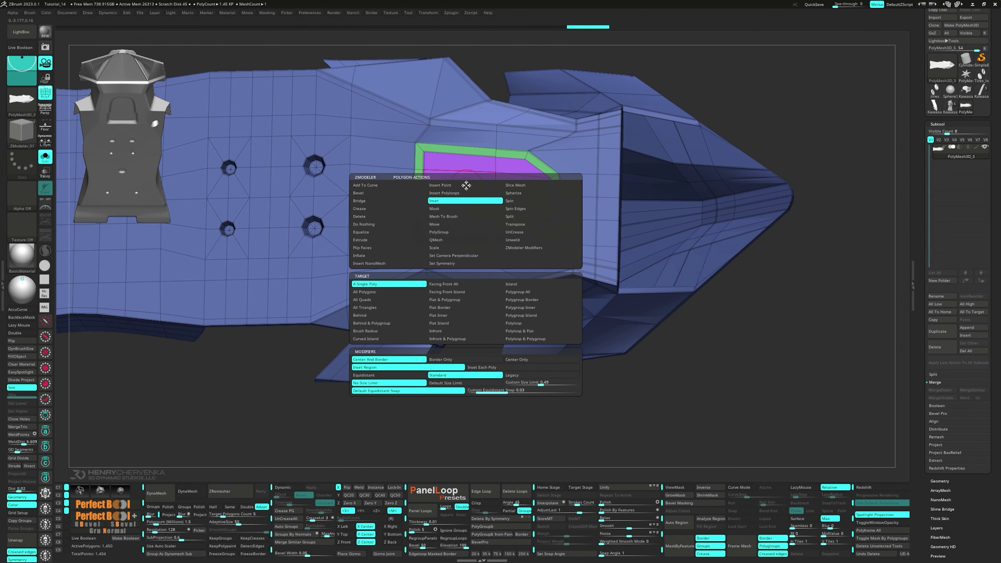
left_click(436, 240)
left_click(521, 315)
right_click_drag(521, 316, 446, 185)
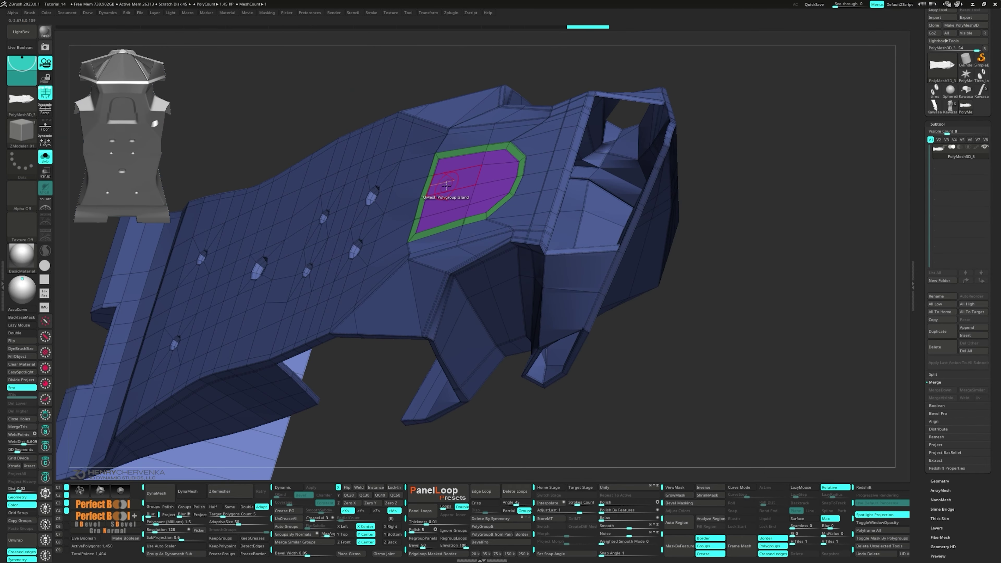
left_click_drag(447, 185, 454, 187)
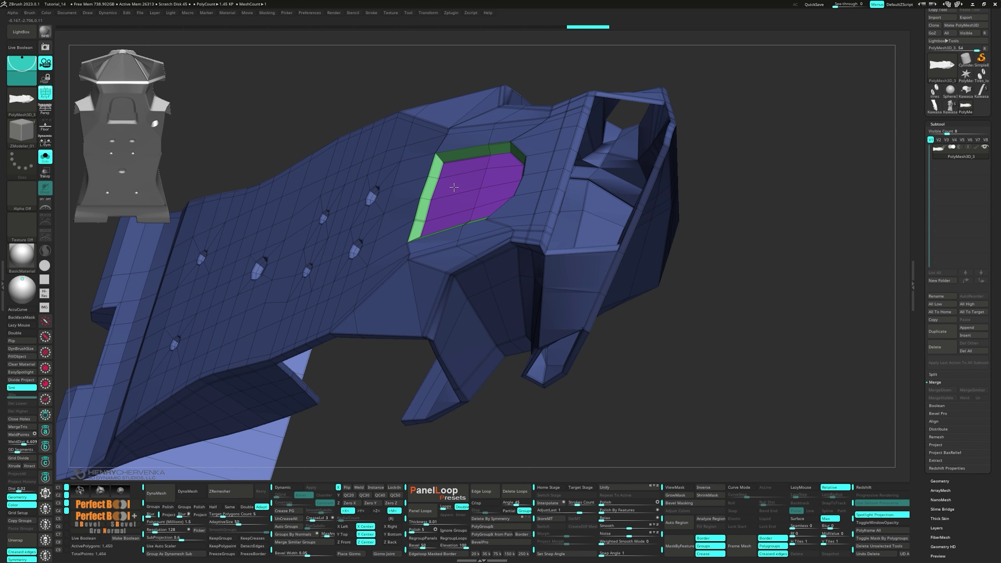
- Straighten the rear edge of the underside recess between its two corners with the Align edge action, using Straight Lines
mouse_move(454, 187)
right_mouse_down()
mouse_move(463, 224)
mouse_move(474, 219)
mouse_move(451, 230)
right_mouse_up()
key("ctrl+space")
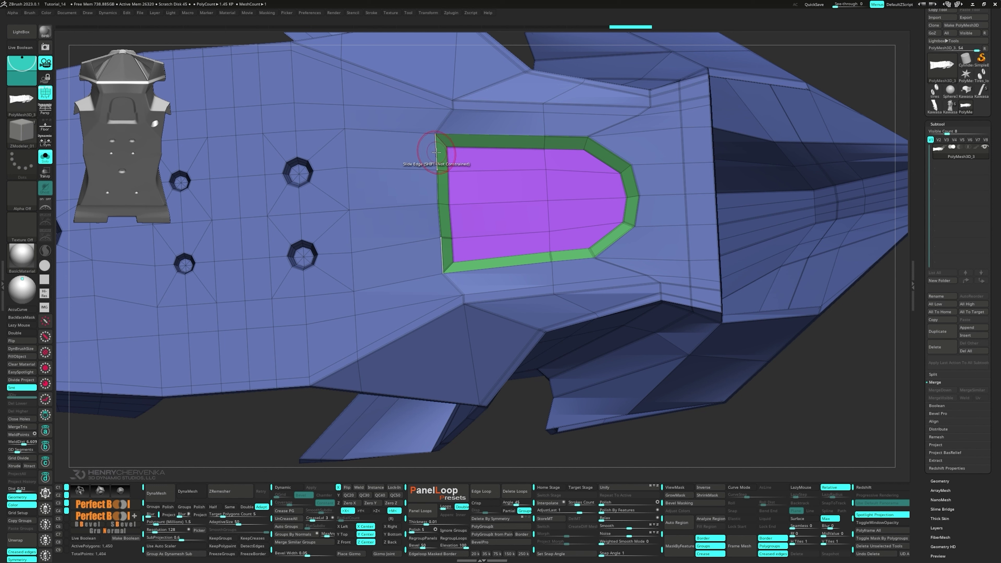
key("space")
left_click(342, 160)
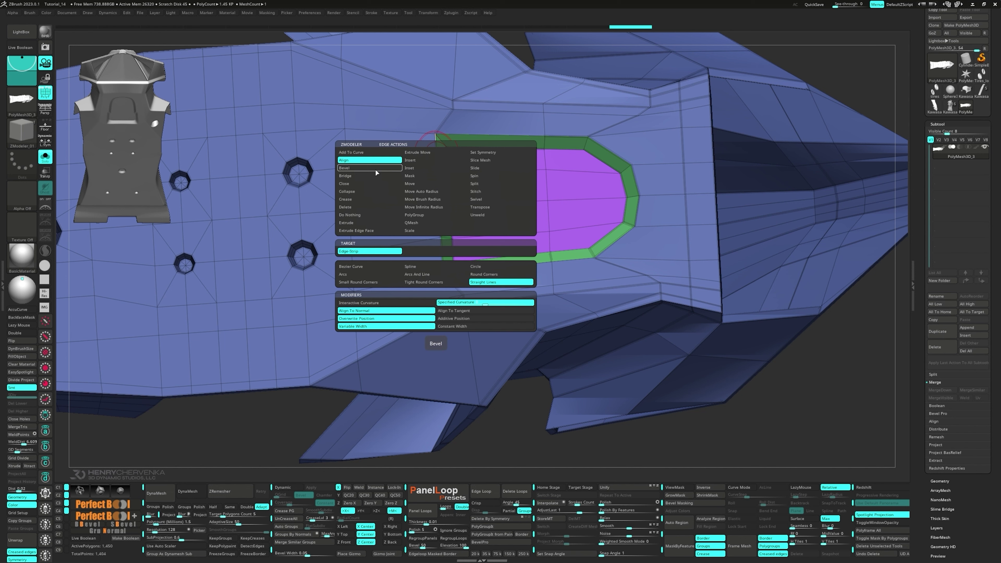
key("space")
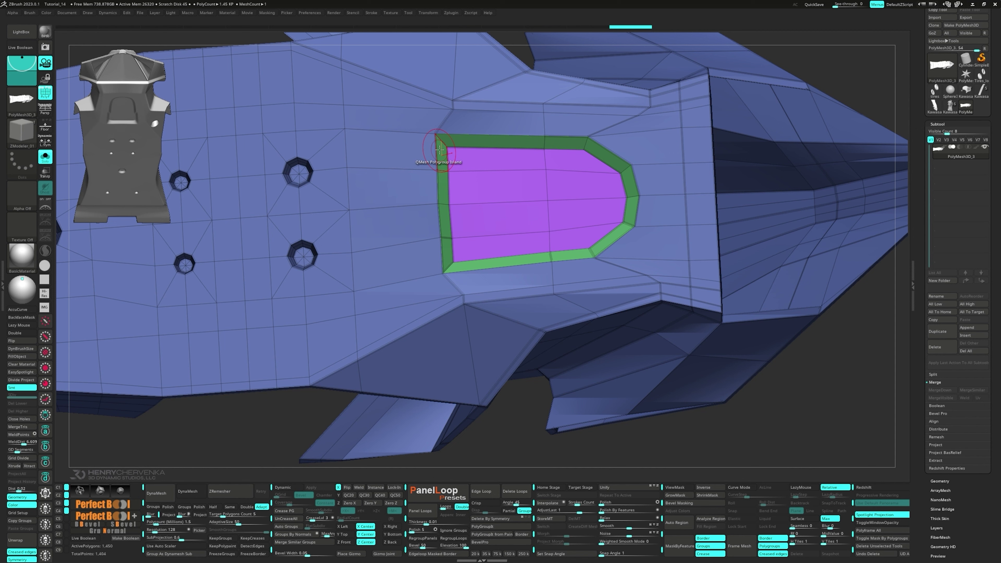
left_click(449, 266)
- Crease the wall loop of the underside recess with the Crease polygon action and Polyloop target, and preview the smoothed surface
right_click_drag(540, 208, 498, 194, "alt")
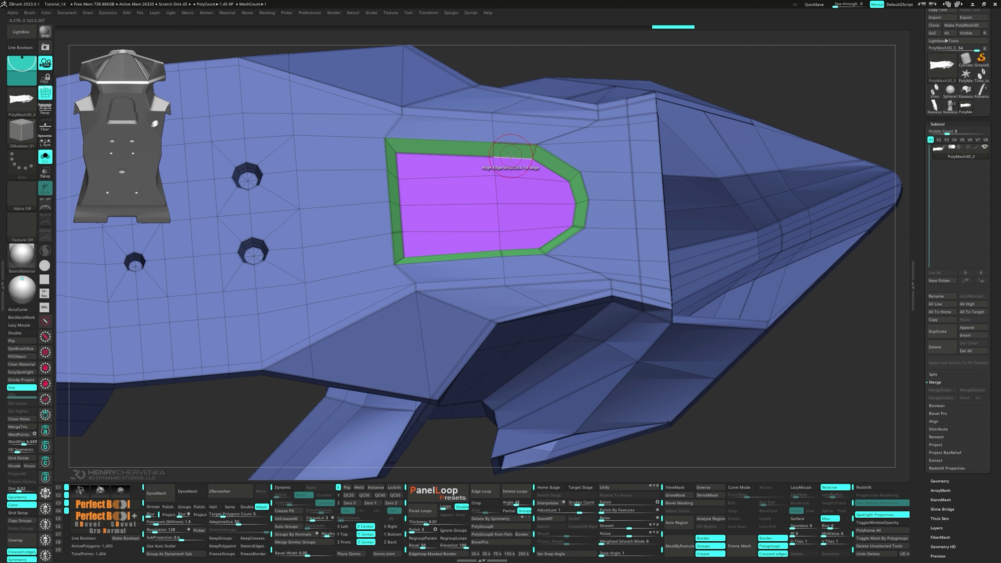
key("space")
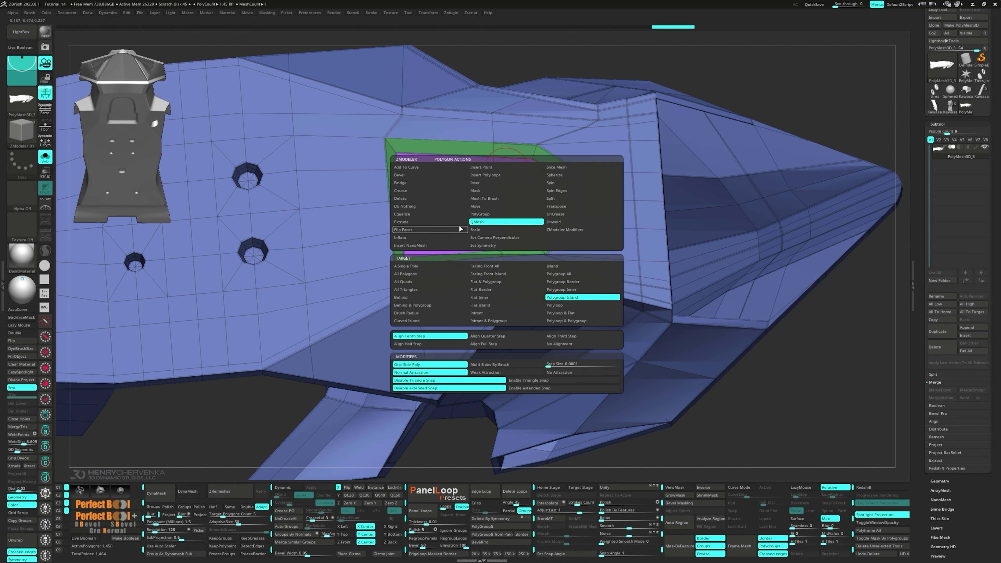
left_click(422, 192)
left_click(562, 289)
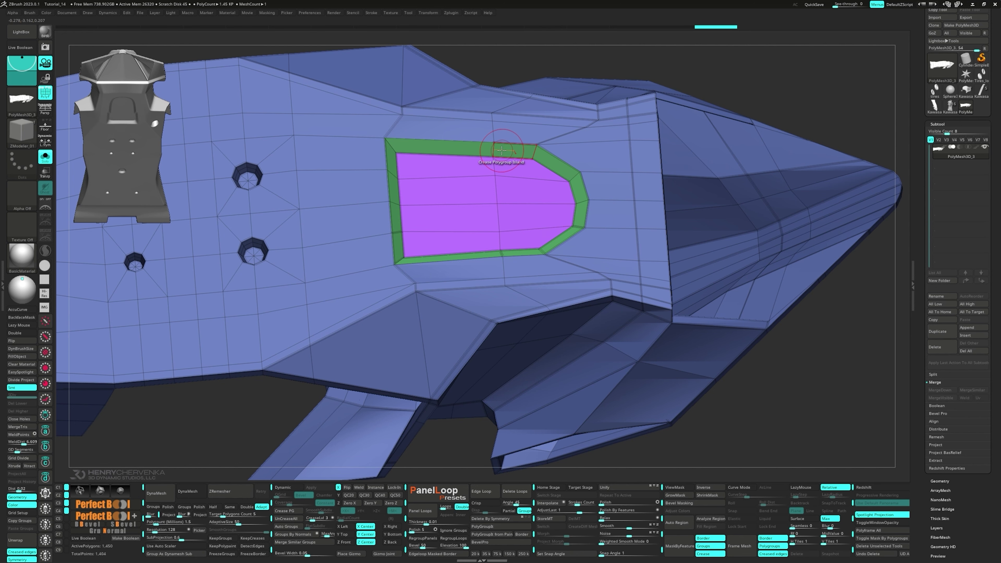
key("space")
left_click(553, 283)
left_click(505, 148)
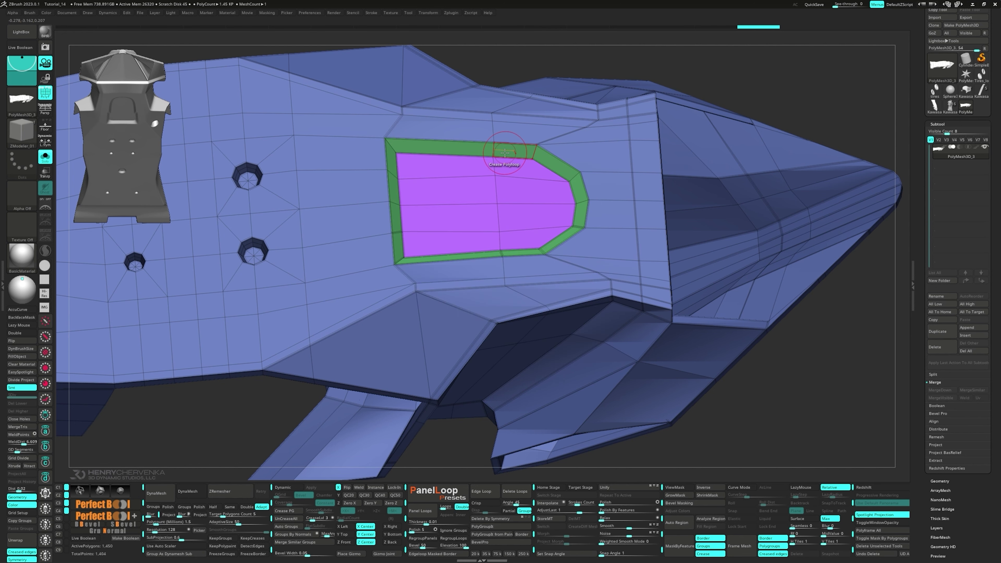
right_click_drag(505, 150, 533, 216)
key("d")
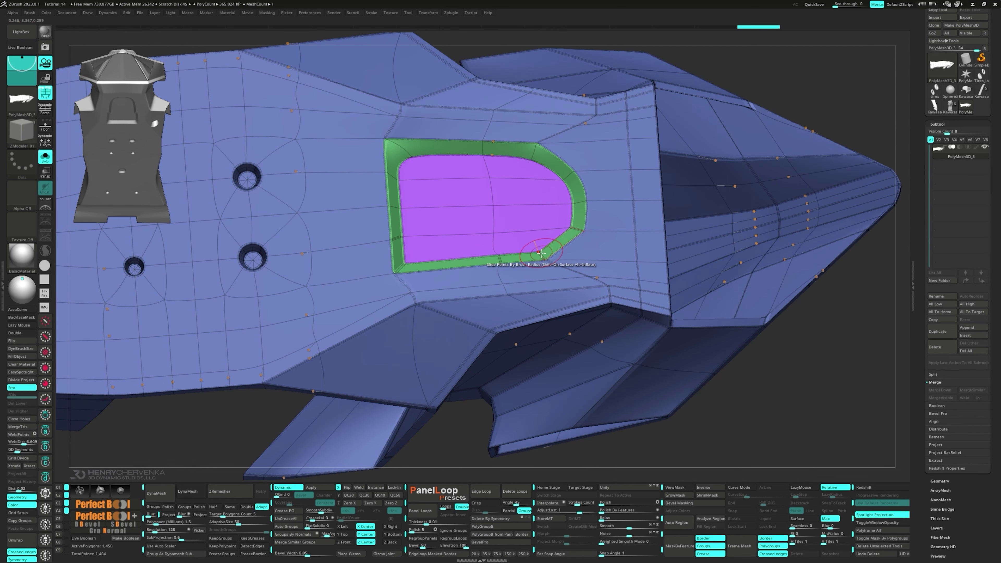
- Uncrease the short wall edges around the recess's front curve, crease the rear corner edge, and check the smoothed surface
key("space")
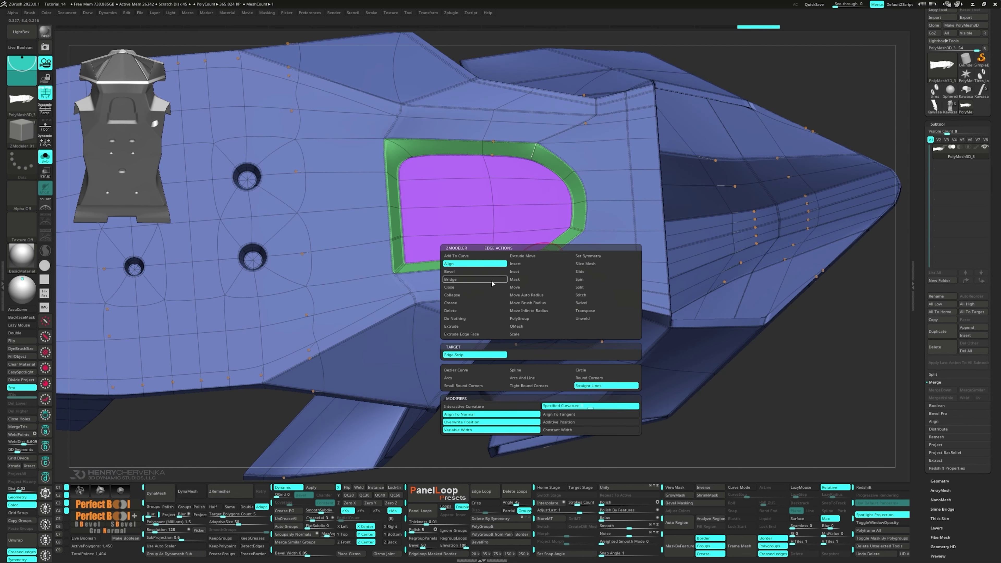
left_click(454, 303)
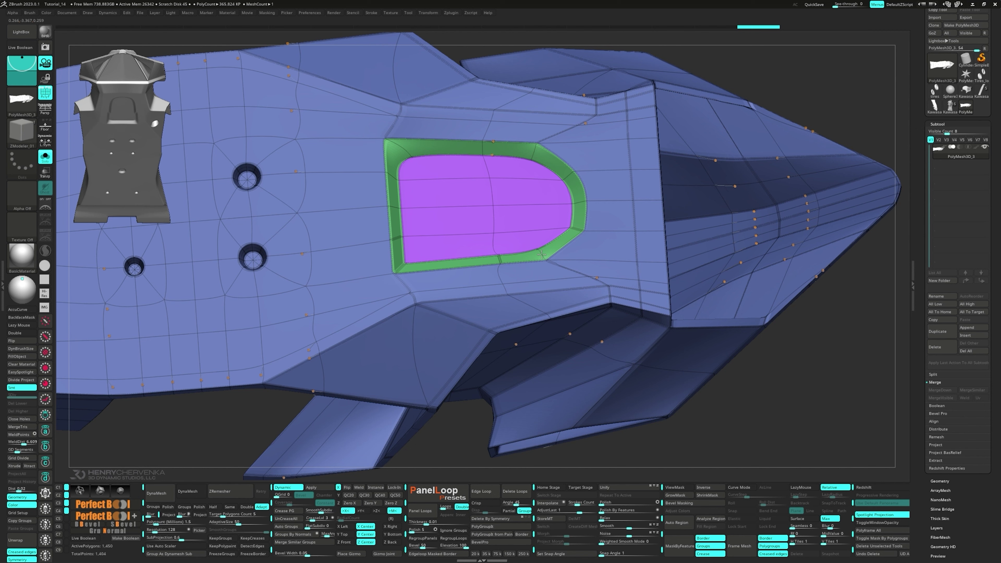
left_click(542, 255, "alt")
left_click(500, 259, "alt")
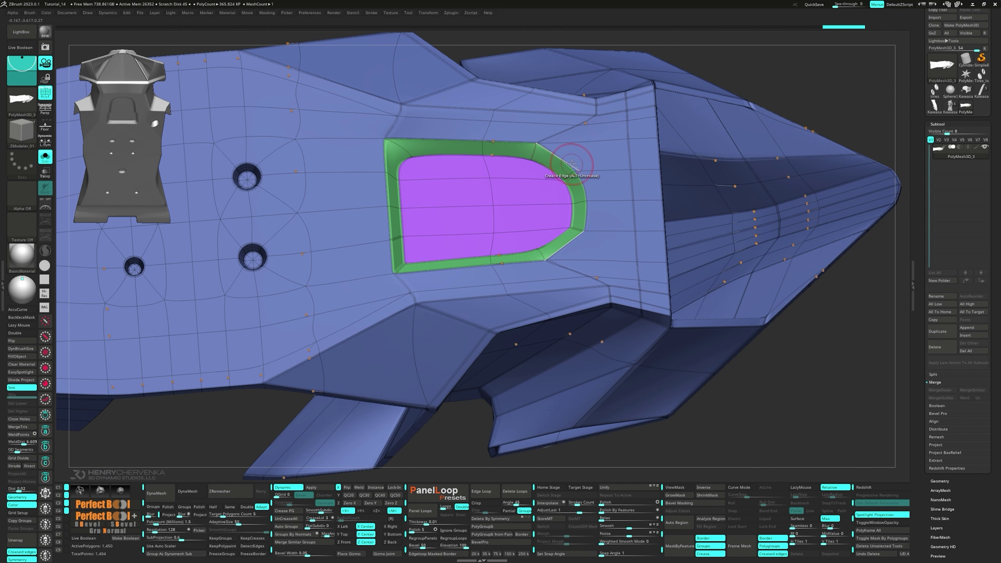
left_click(546, 137, "alt")
left_click(391, 149)
right_click_drag(428, 201, 437, 234)
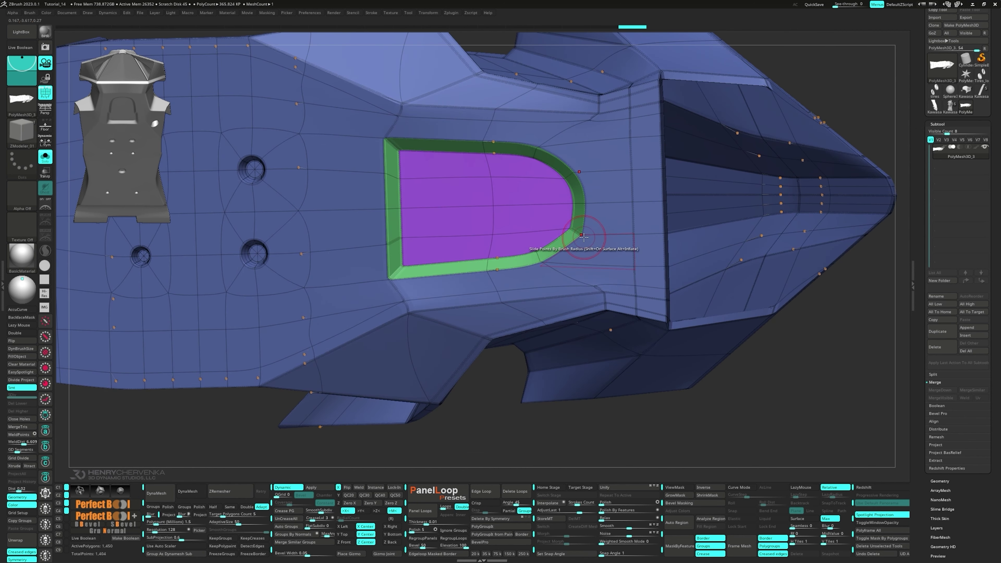
left_click(577, 232, "alt")
mouse_move(532, 251)
right_mouse_down()
mouse_move(528, 269)
mouse_move(519, 240)
mouse_move(518, 284)
right_mouse_up()
key("shift+f")
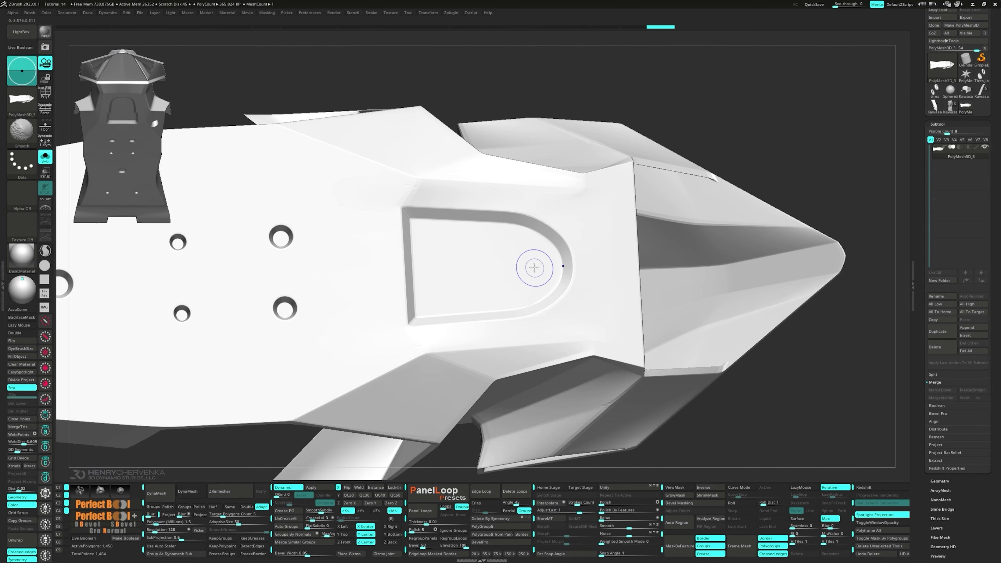
key("1")
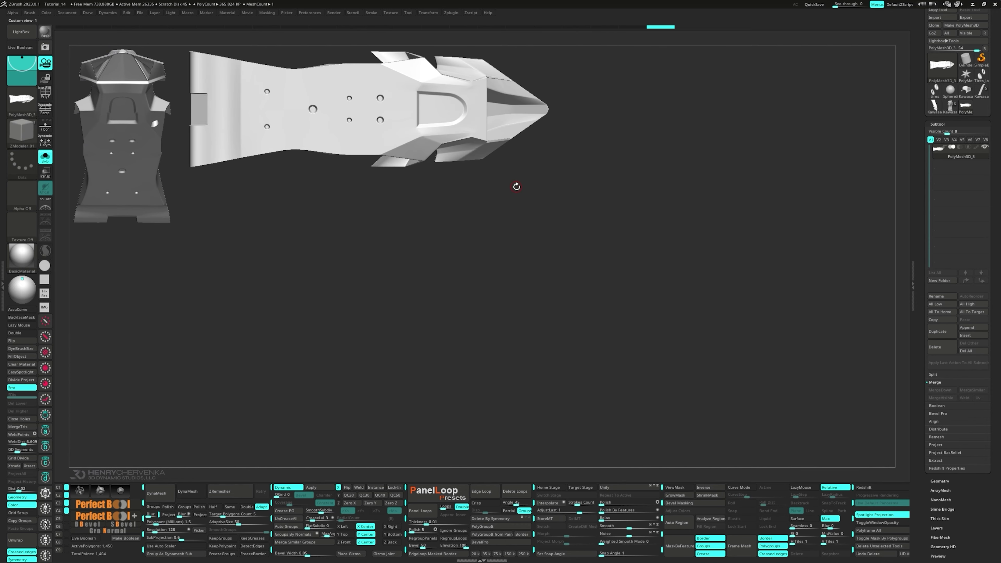
key("shift+f")
- Unmask only the recess's front corner edges with the Transpose edge action and reset the gizmo's orientation
right_click_drag(516, 187, 509, 75, "ctrl")
right_click_drag(510, 75, 556, 160, "alt")
right_click_drag(556, 159, 542, 64, "ctrl")
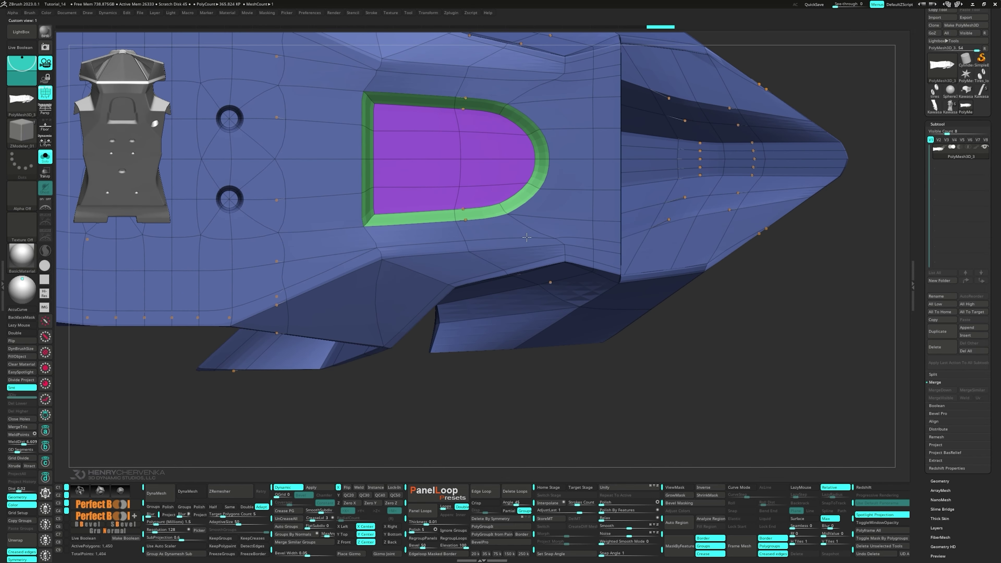
key("shift+d")
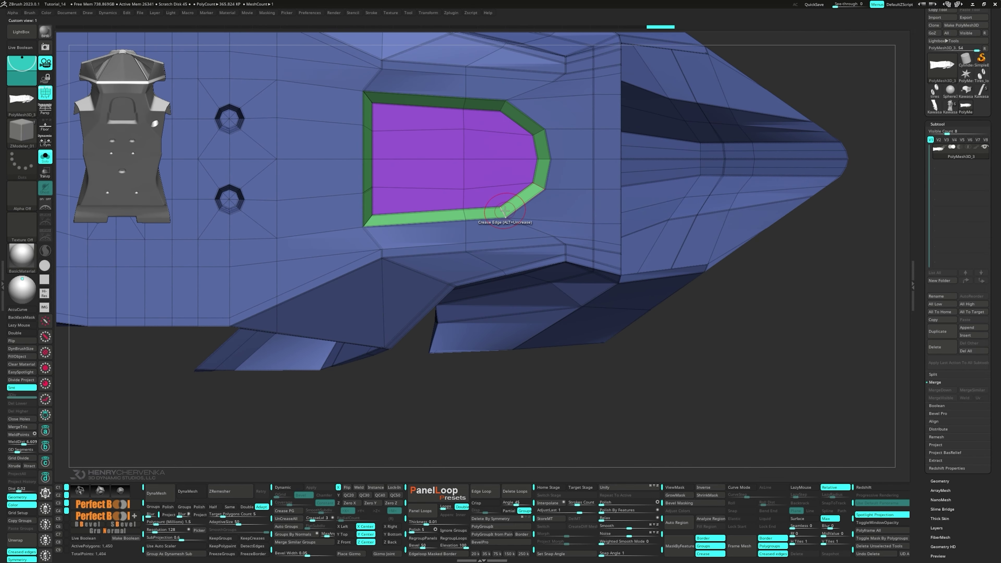
key("space")
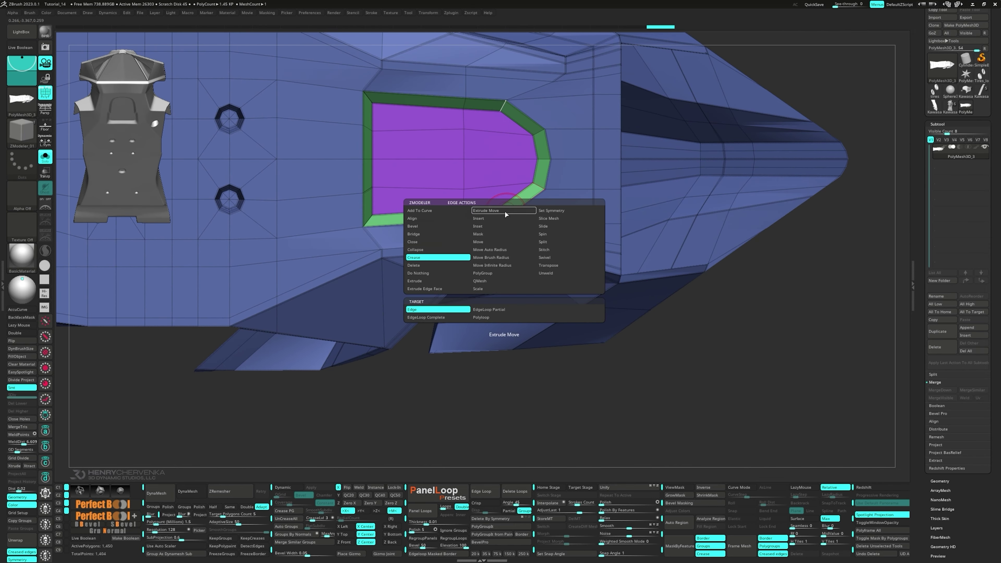
left_click(553, 265)
left_click(503, 212)
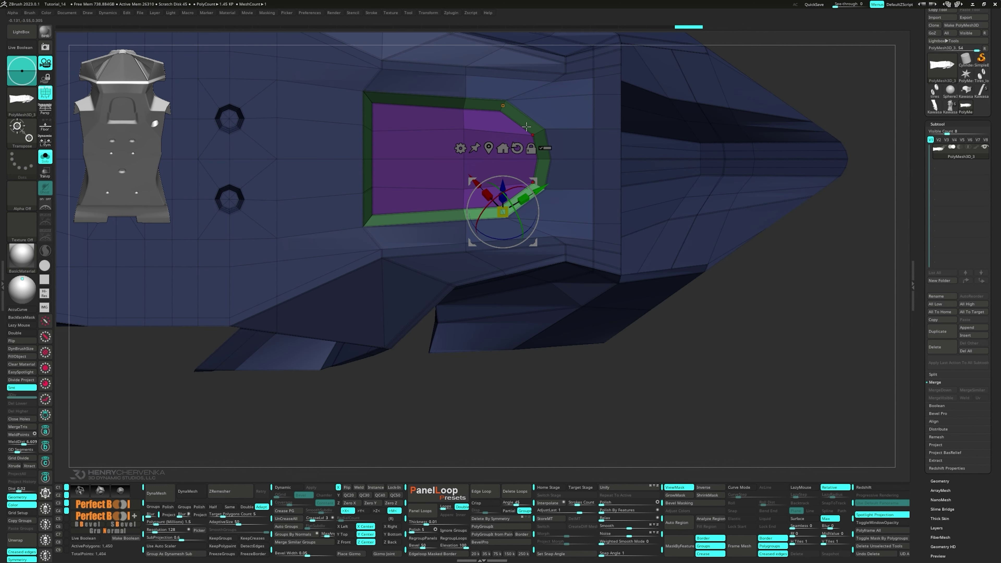
left_click(510, 148)
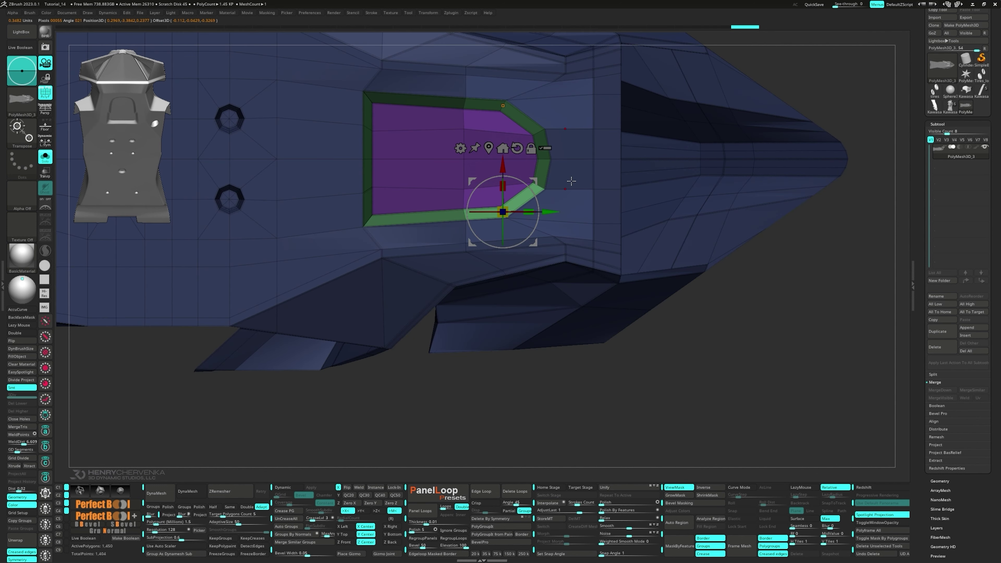
- Shift the unmasked front corner edges toward the nose along Y with the gizmo, checking the curve in the smoothed preview
key("f")
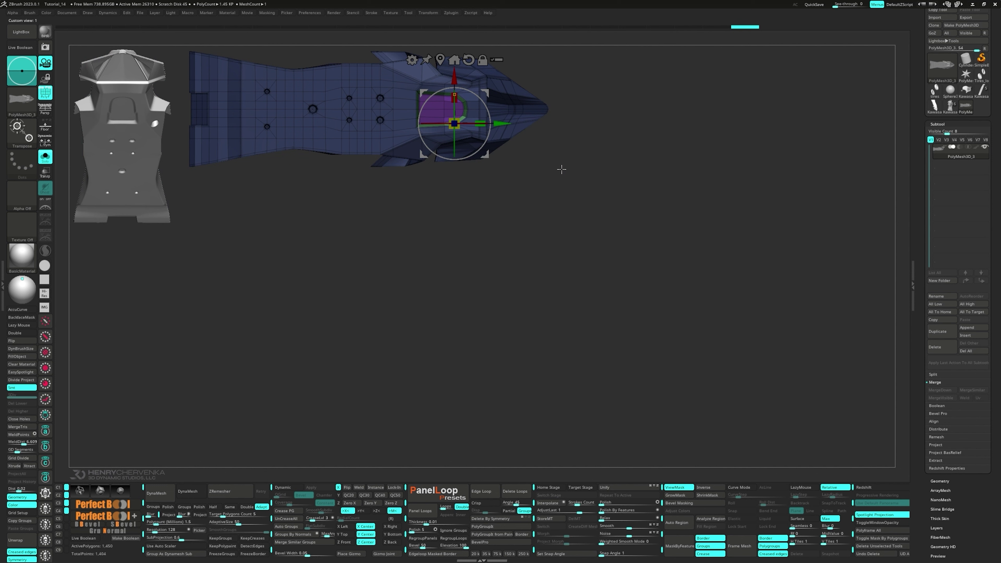
key("d")
left_click_drag(455, 81, 456, 156, "alt")
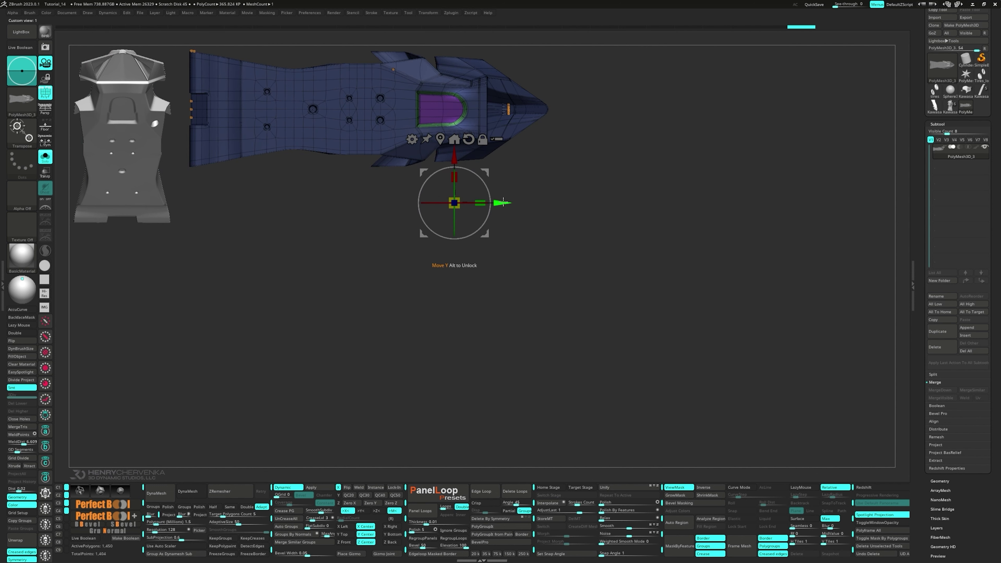
left_click_drag(504, 202, 566, 215)
left_click_drag(545, 161, 571, 238, "alt")
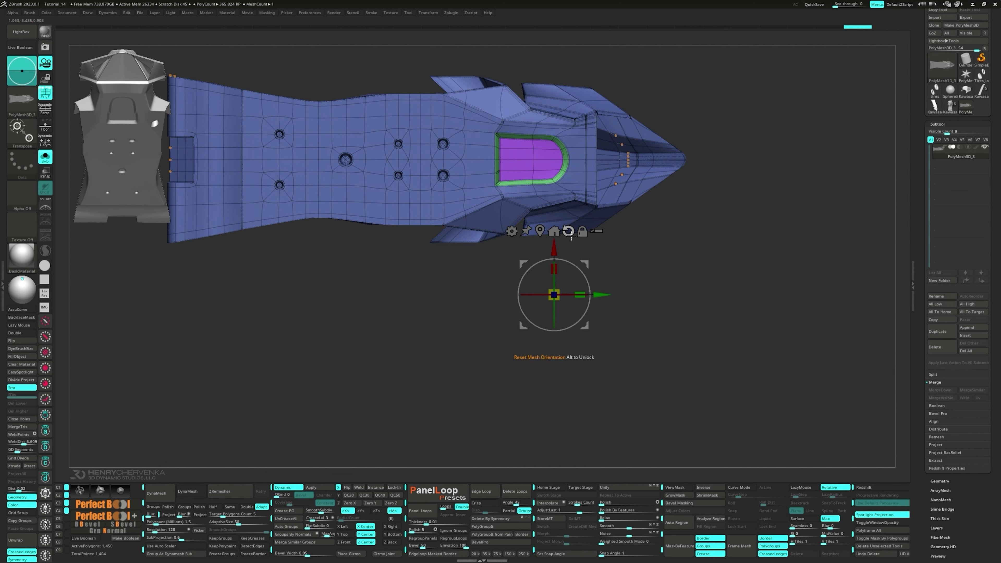
key("q")
right_click_drag(563, 148, 551, 183, "ctrl")
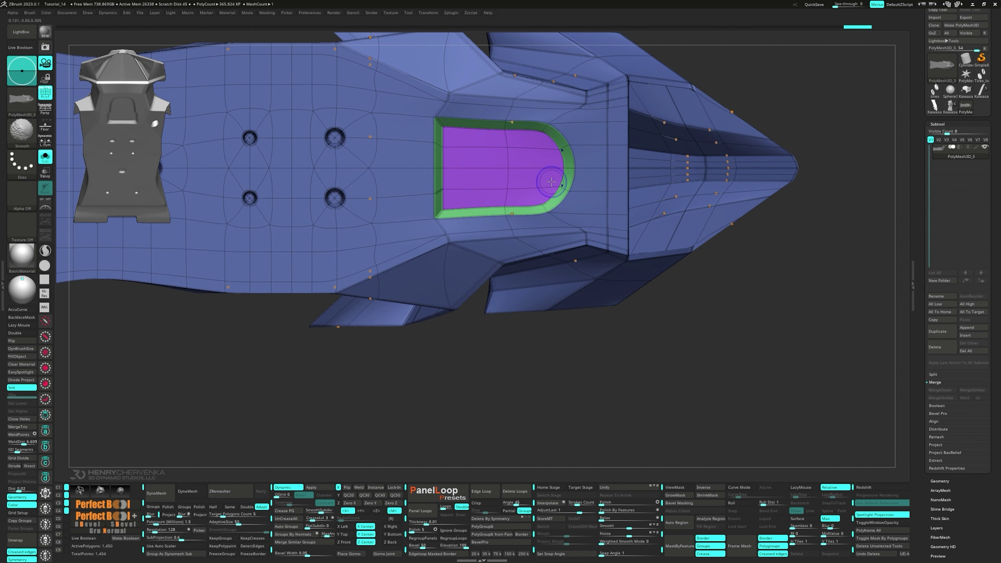
key("shift+d")
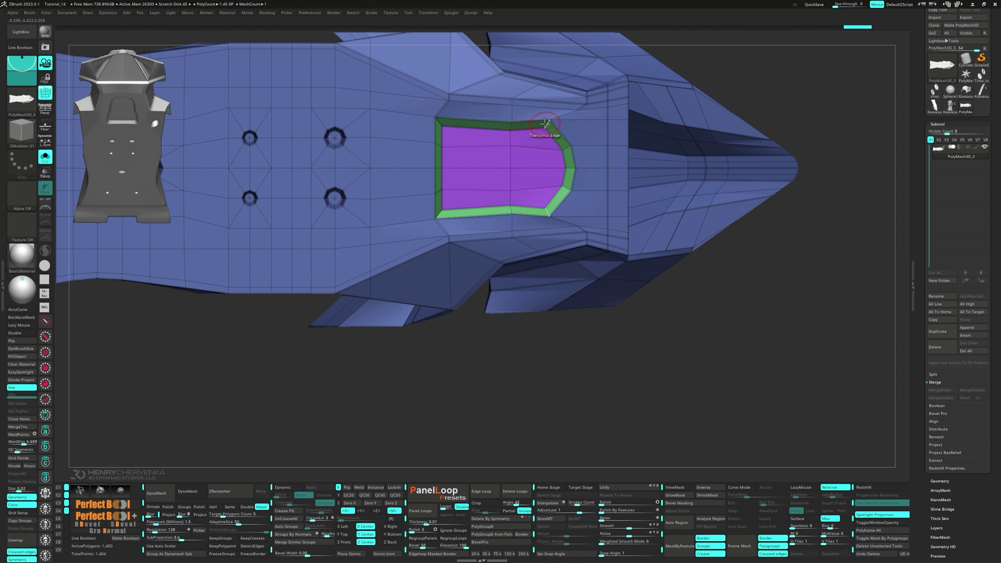
- Straighten the recess's long side edges with the Align edge action and even out the cross edges midway with Slide
key("space")
left_click(479, 132)
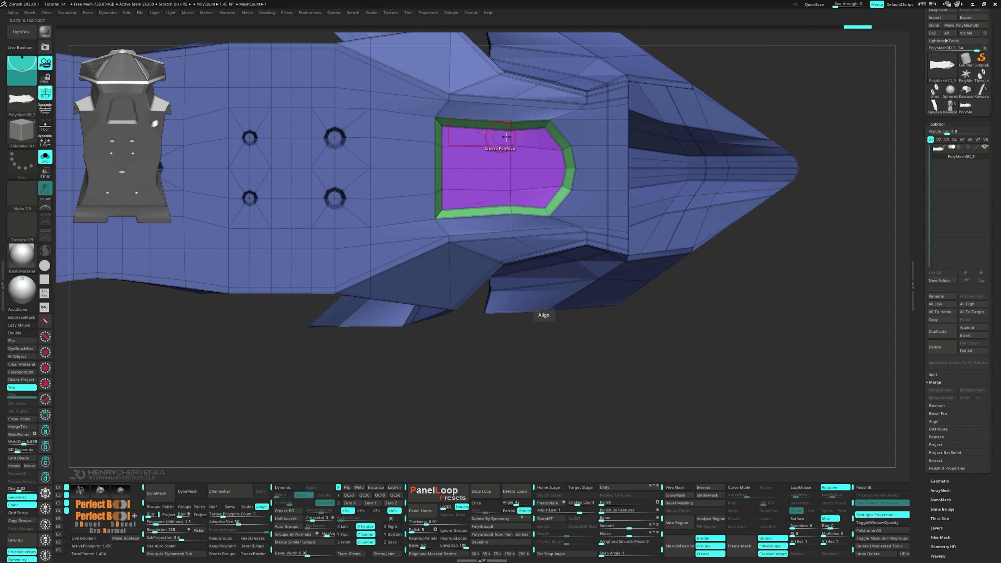
left_click(437, 122)
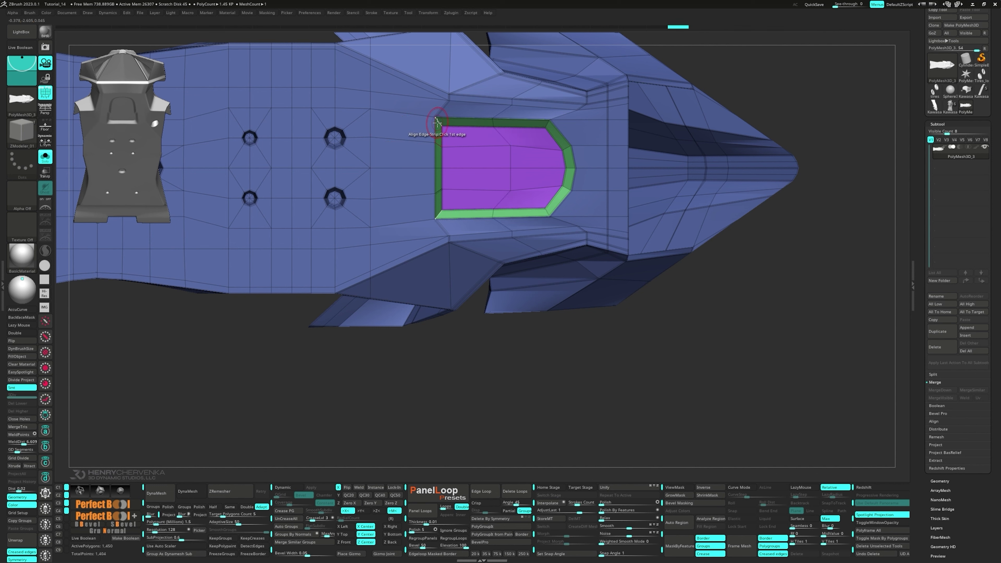
key("space")
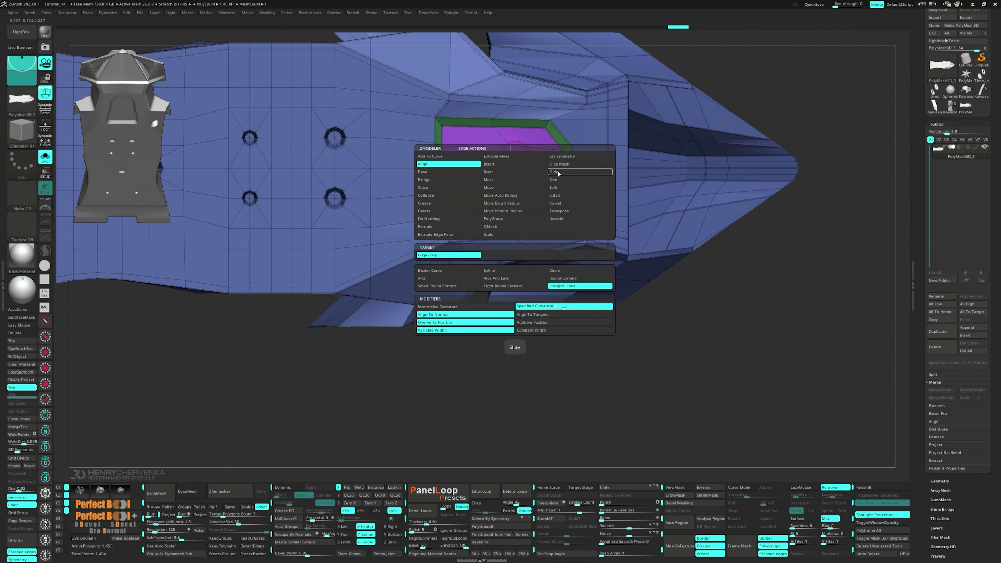
left_click(526, 167)
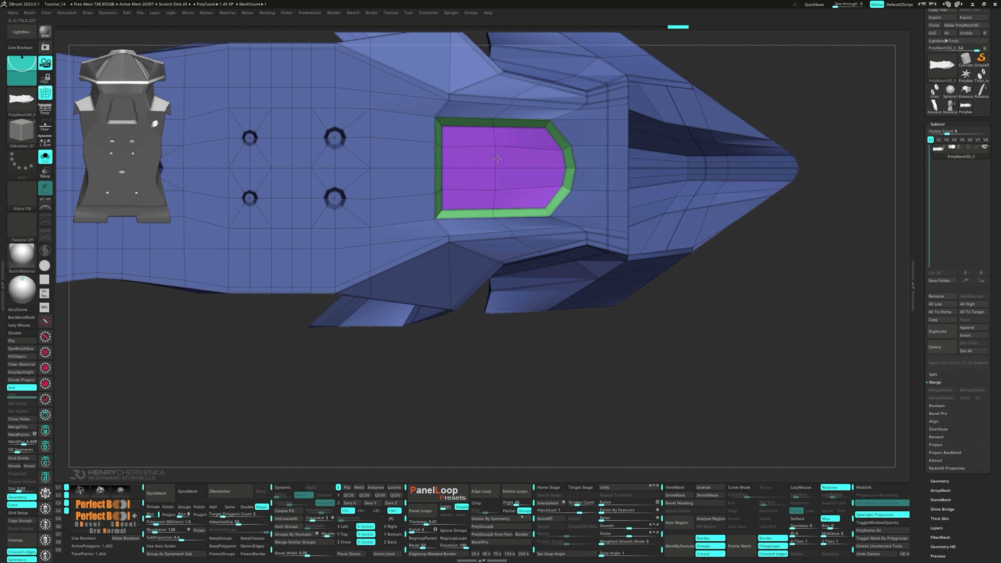
- Inset the floor of the underside recess slightly, using the Polygroup Island target
key("space")
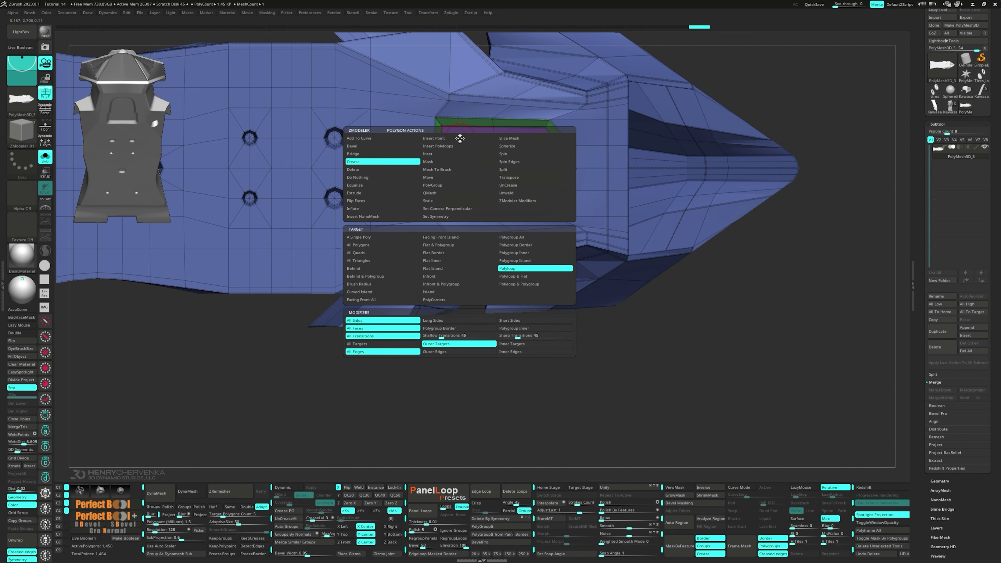
left_click(515, 269)
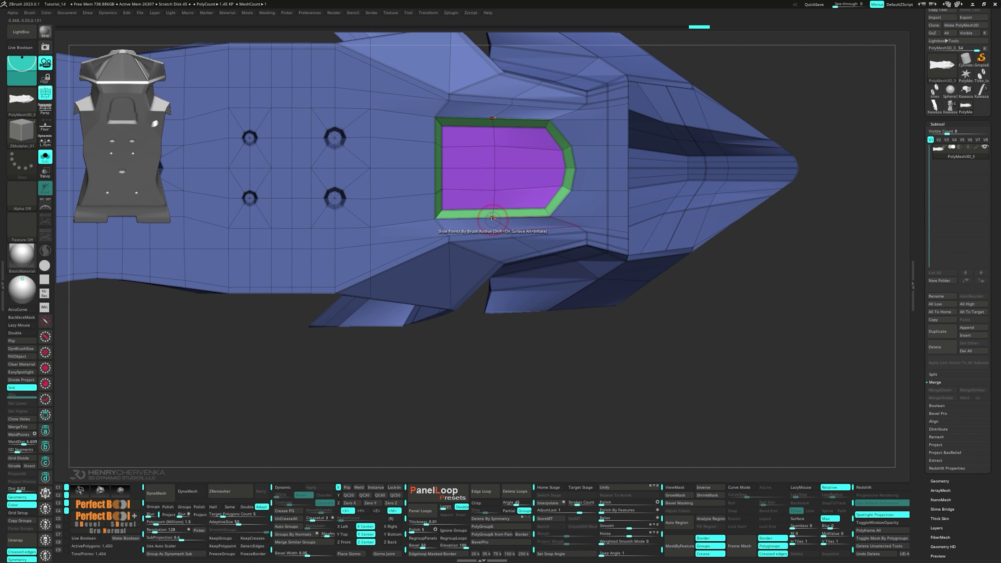
left_click_drag(464, 139, 479, 142)
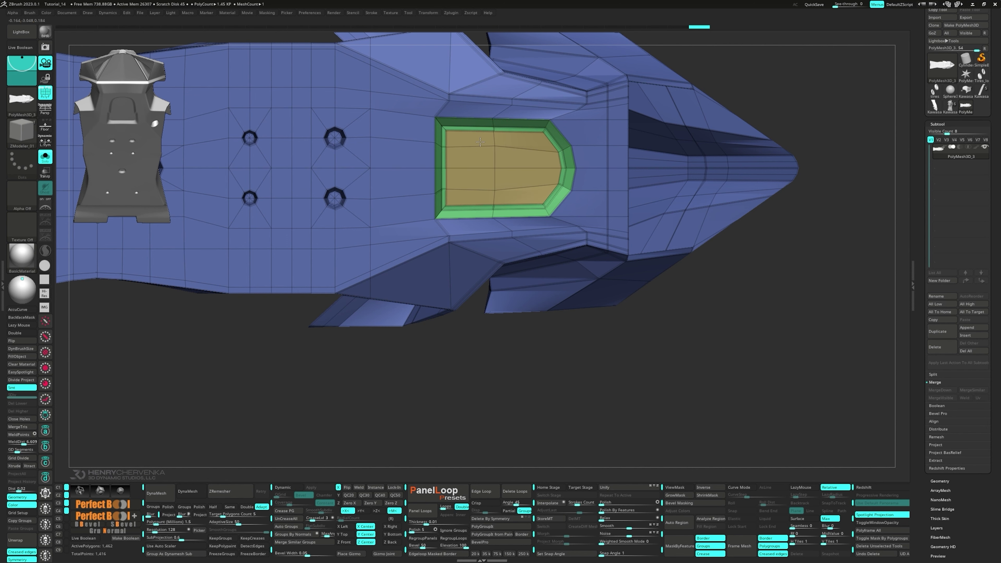
right_click_drag(512, 145, 583, 158, "ctrl")
key("space")
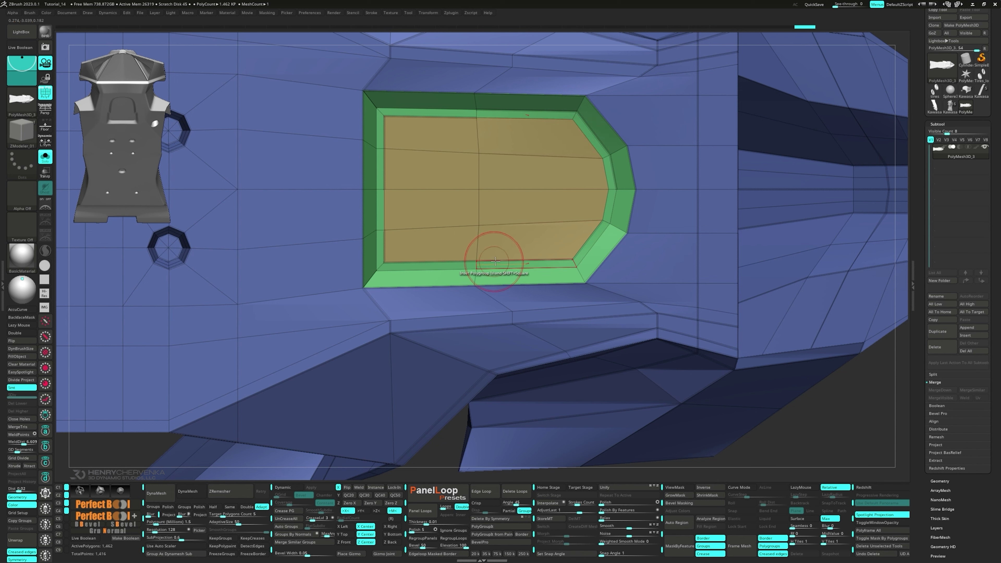
- Crease the narrow inset ring around the recess floor with the polygon Crease action and the Polyloop target
right_click_drag(621, 188, 568, 130)
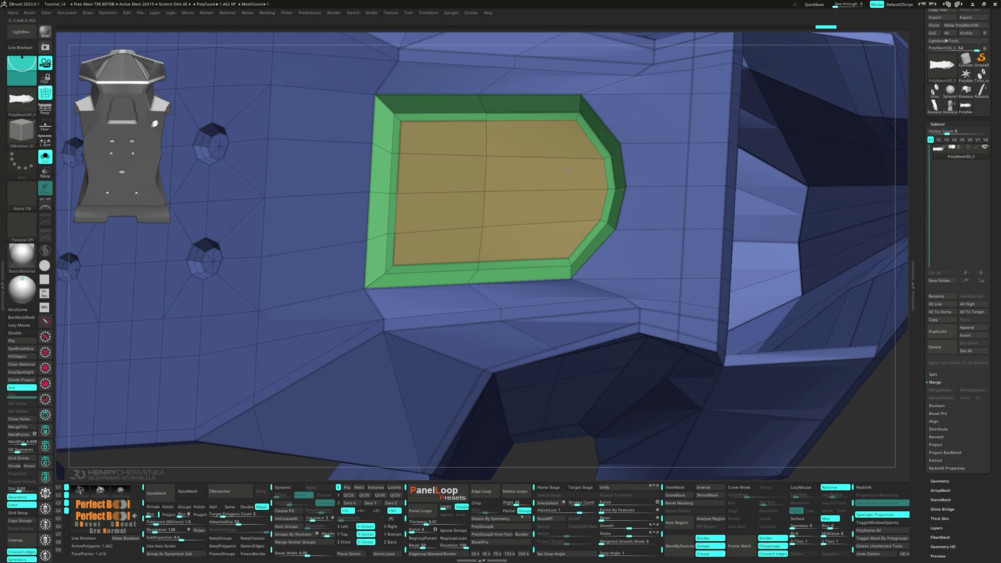
key("space")
left_click(422, 151)
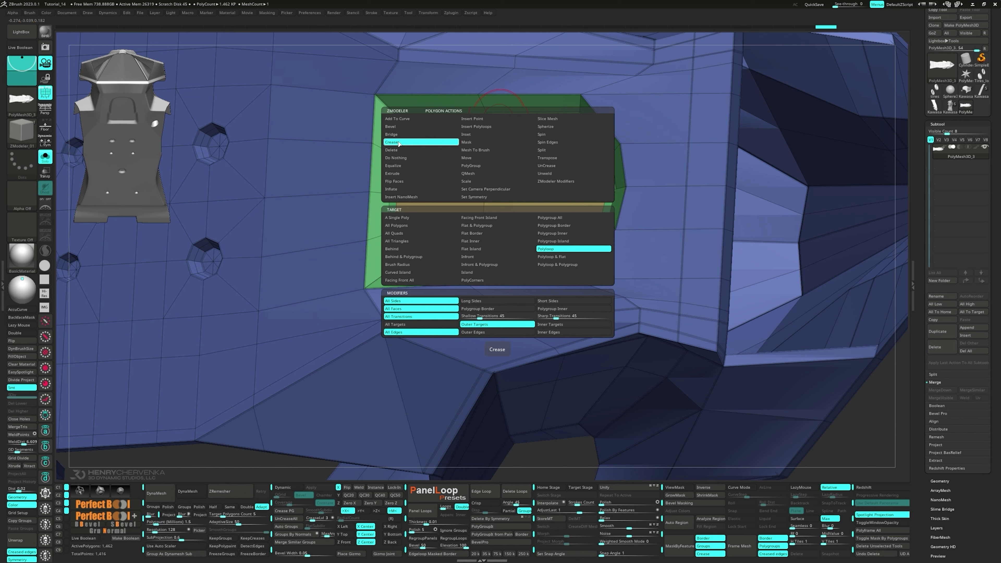
left_click(418, 294)
left_click(495, 114)
right_click_drag(480, 134, 532, 173)
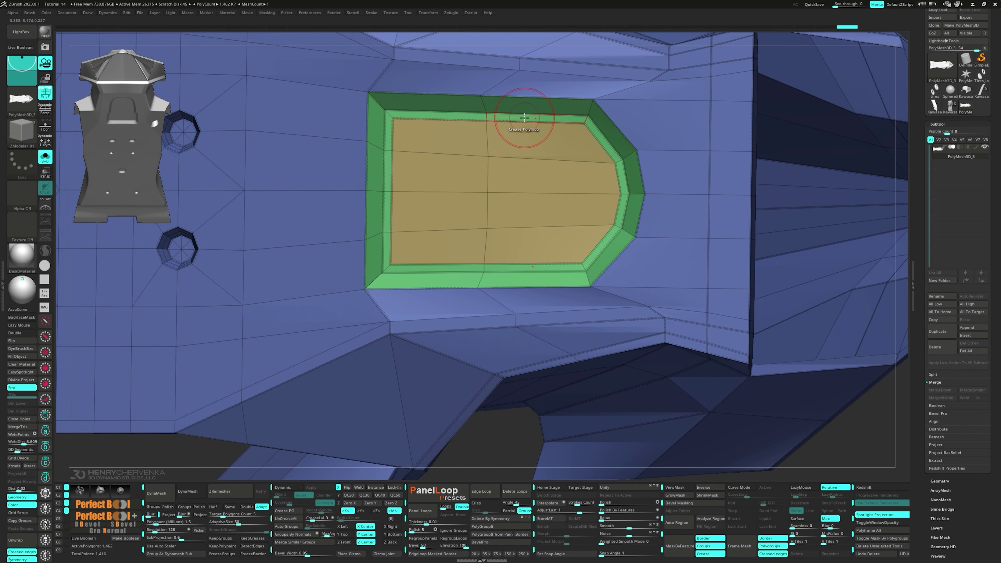
- Extrude the inset ring's polygons around the front half of the recess outward, using Extrude with the A Single Poly target
key("space")
left_click(426, 172)
left_click(432, 194)
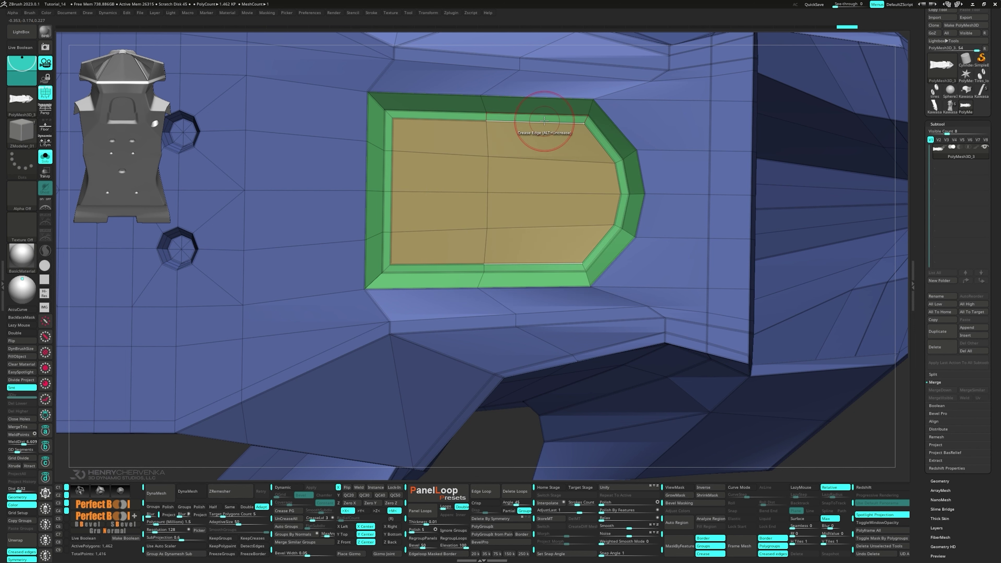
left_click(543, 118)
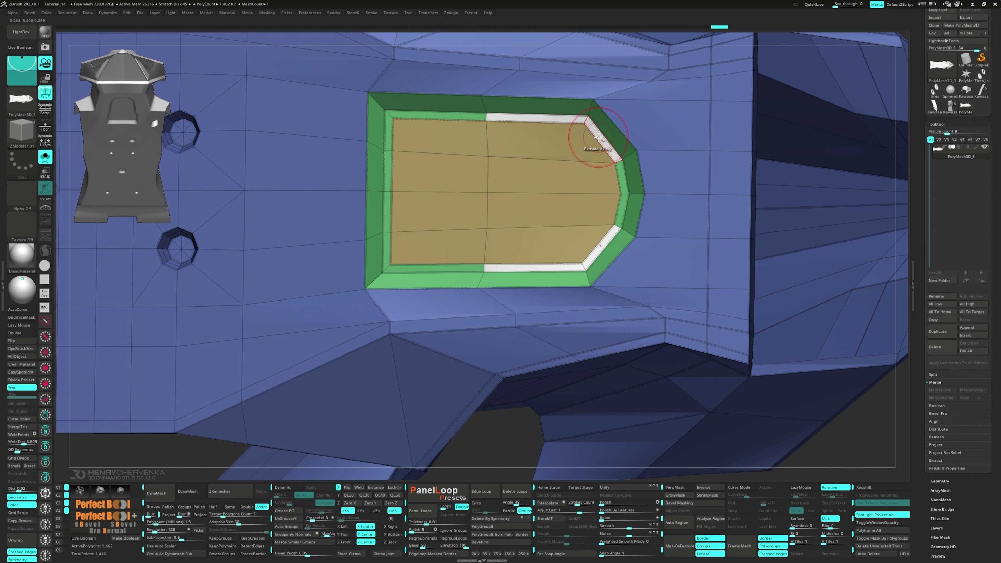
right_click_drag(589, 160, 556, 125)
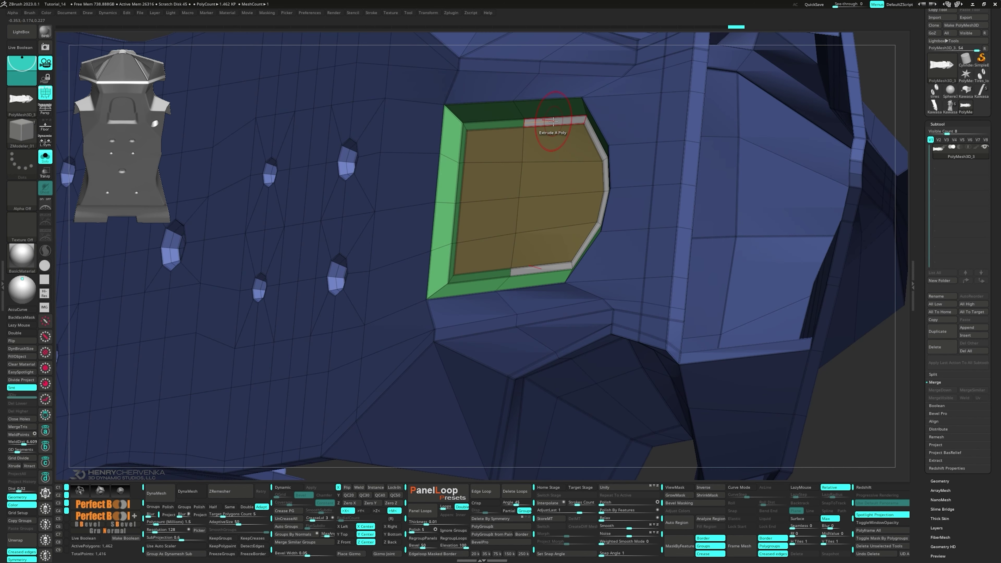
left_click_drag(553, 122, 530, 115)
right_click_drag(530, 116, 564, 108)
- Delete the old sloped wall polygons around the recess's front half and the outer side faces of the extruded strip
key("space")
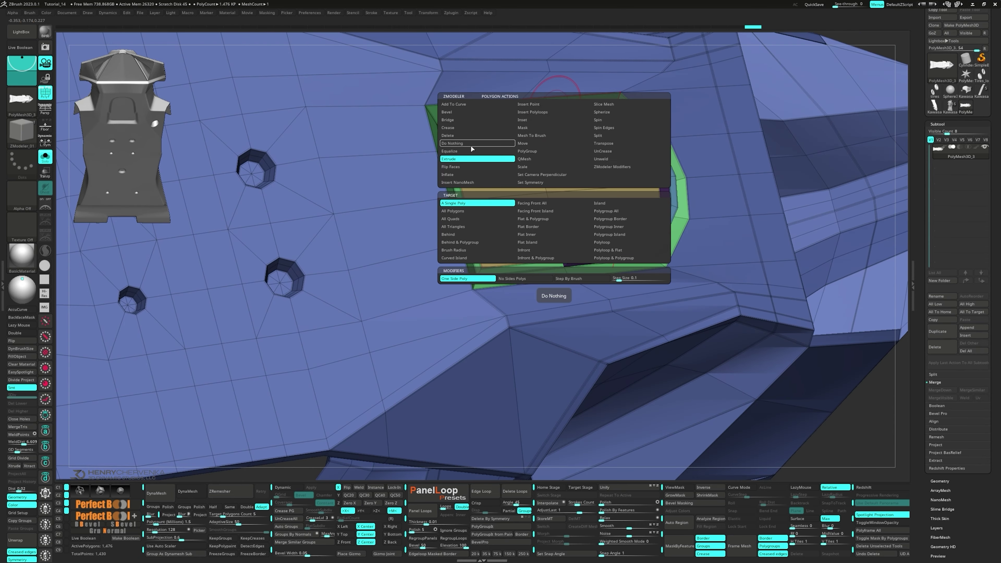
right_click_drag(583, 108, 527, 146)
left_click(526, 149)
left_click(586, 162)
left_click(613, 193)
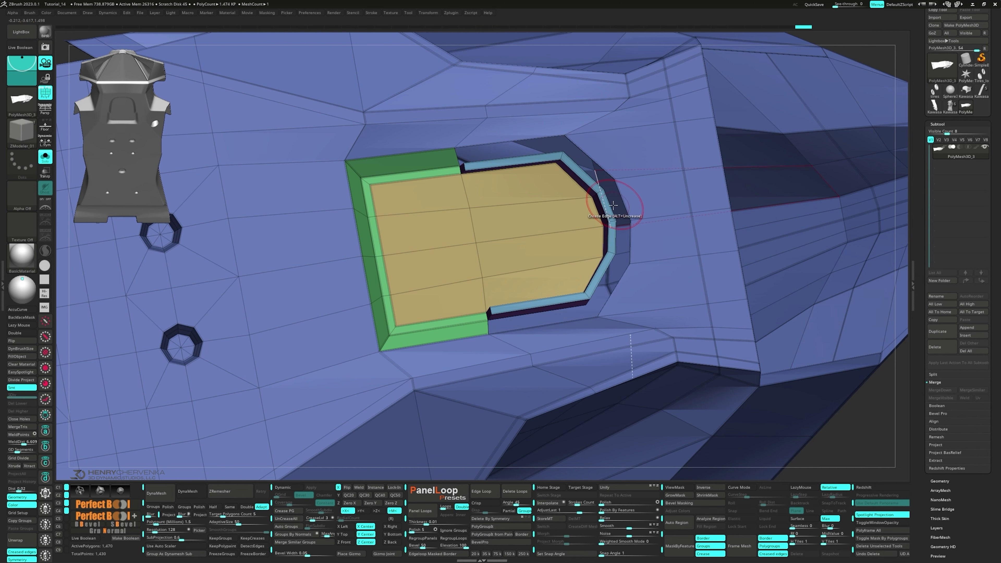
mouse_move(615, 197)
right_mouse_down()
mouse_move(627, 213)
mouse_move(619, 211)
right_mouse_up()
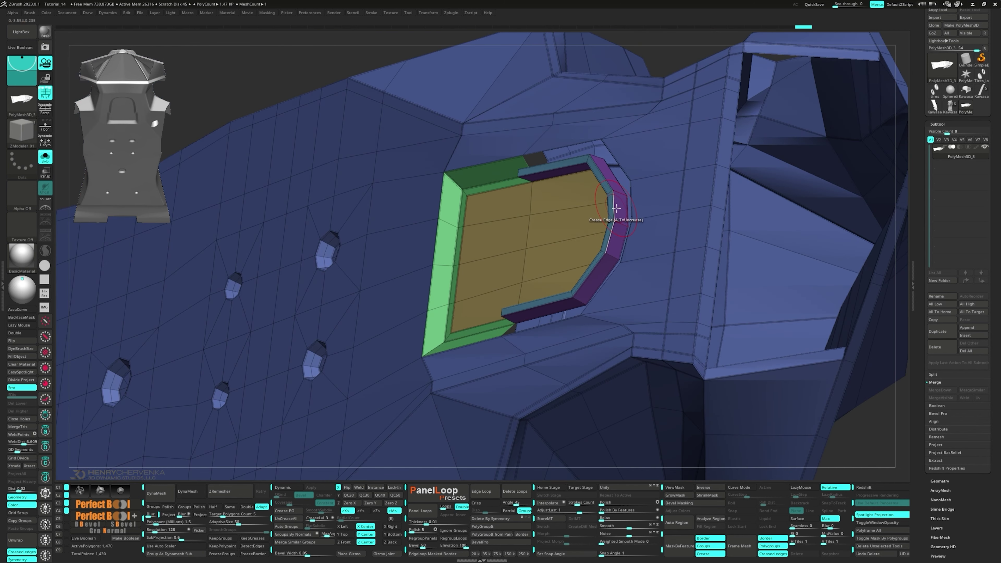
left_click(607, 261)
left_click(534, 316)
right_click_drag(532, 316, 557, 283)
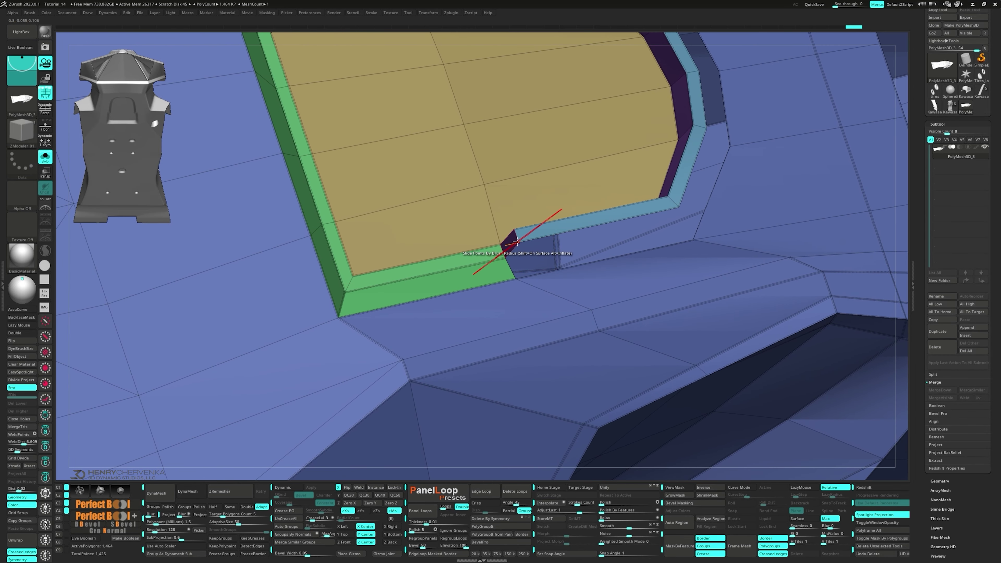
- Stitch the extruded strip's rear outer corner points to the recess's outer edge, using Two Points and To End Point
key("space")
left_click(554, 265)
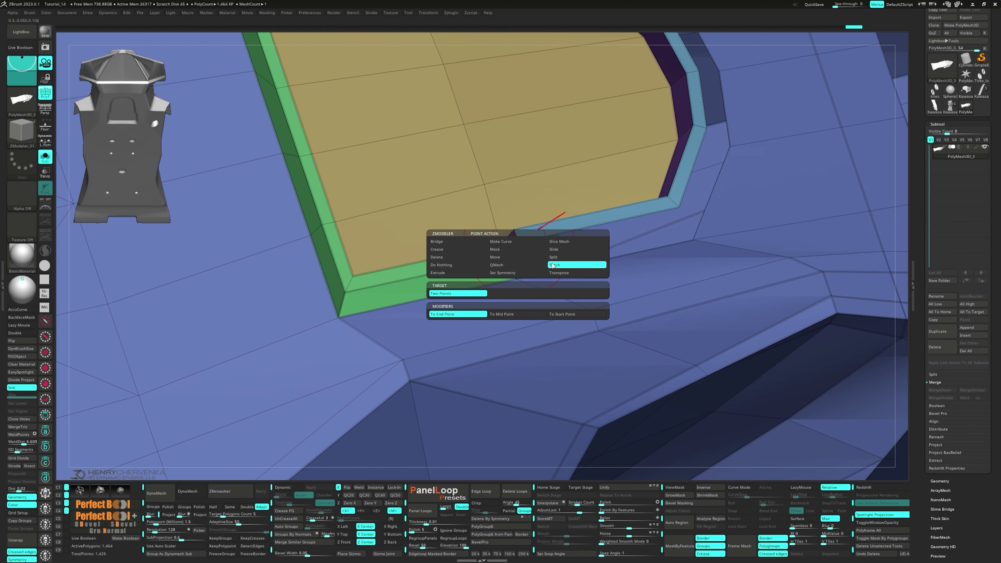
right_click_drag(519, 330, 546, 330)
left_click(517, 243)
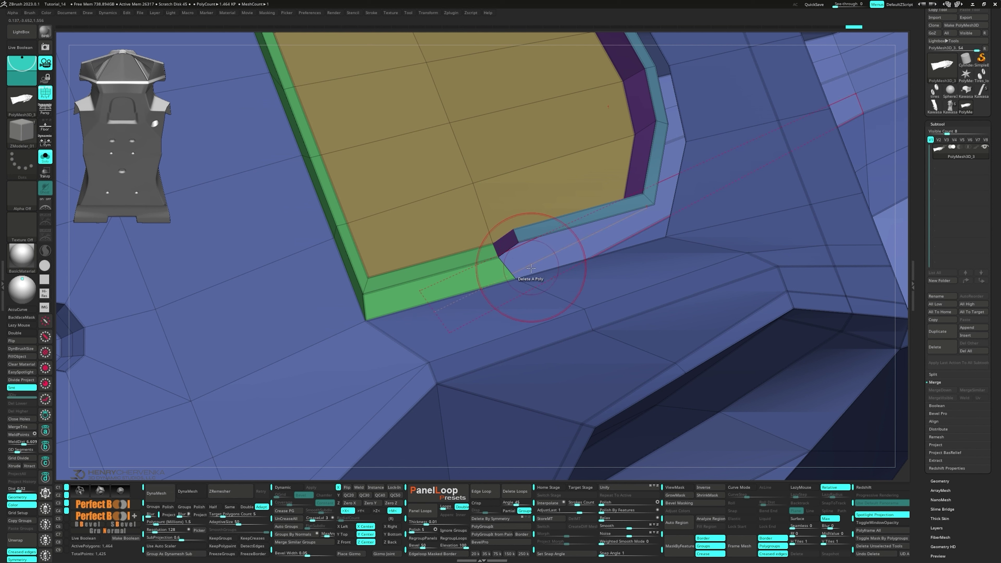
left_click(518, 278)
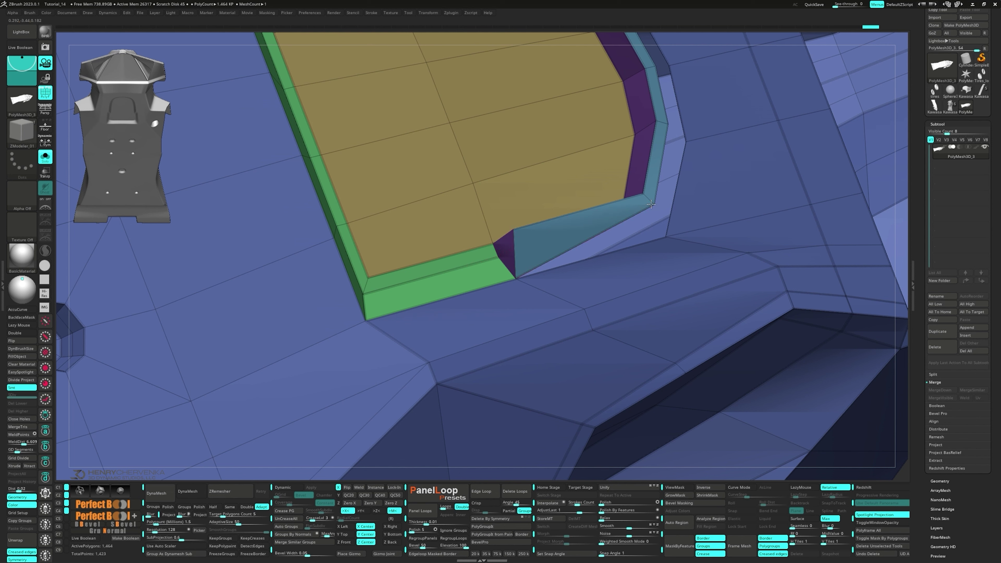
left_click(666, 236)
- Stitch the strip's remaining outer points around the rounded front to the matching points on the recess's outer edge
key("space")
key("space")
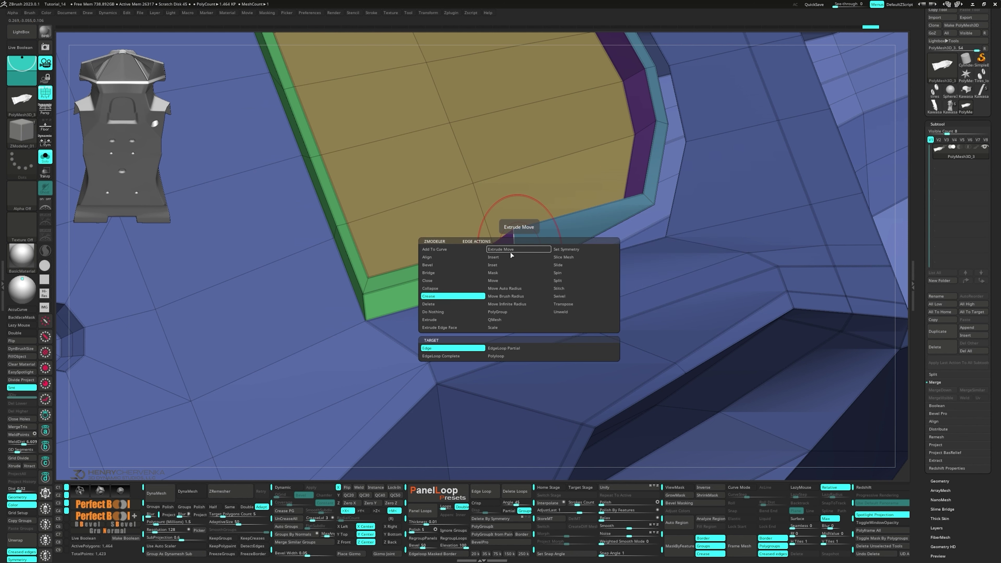
left_click(559, 288)
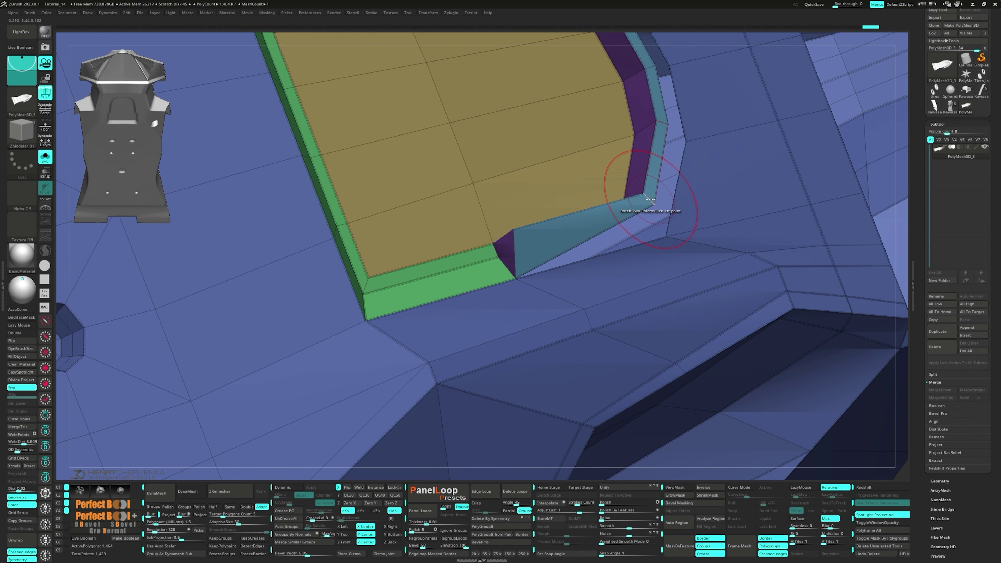
left_click(652, 201)
left_click(670, 232)
right_click_drag(664, 136, 625, 228, "alt")
left_click(625, 228)
left_click(651, 240)
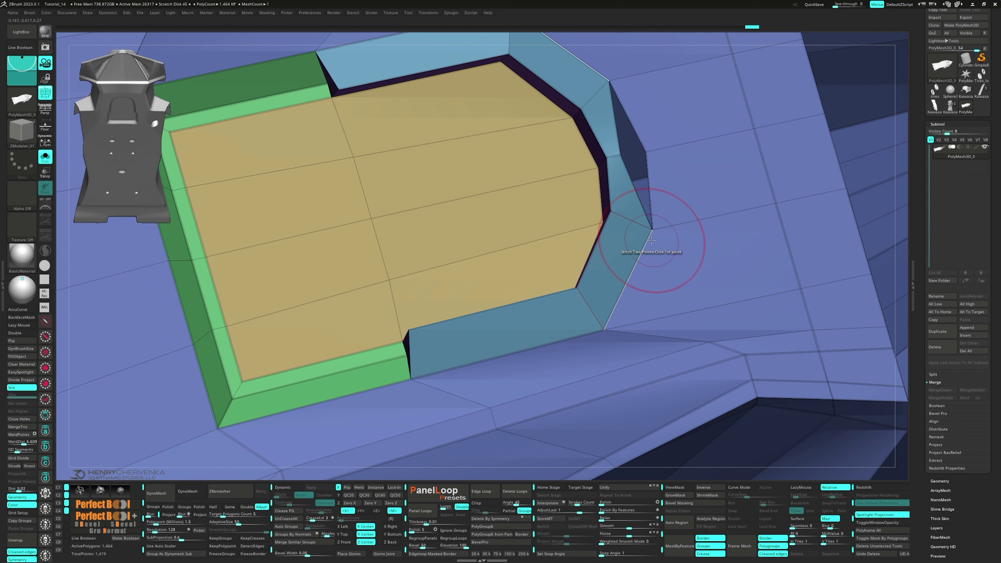
left_click(625, 171)
left_click(652, 167)
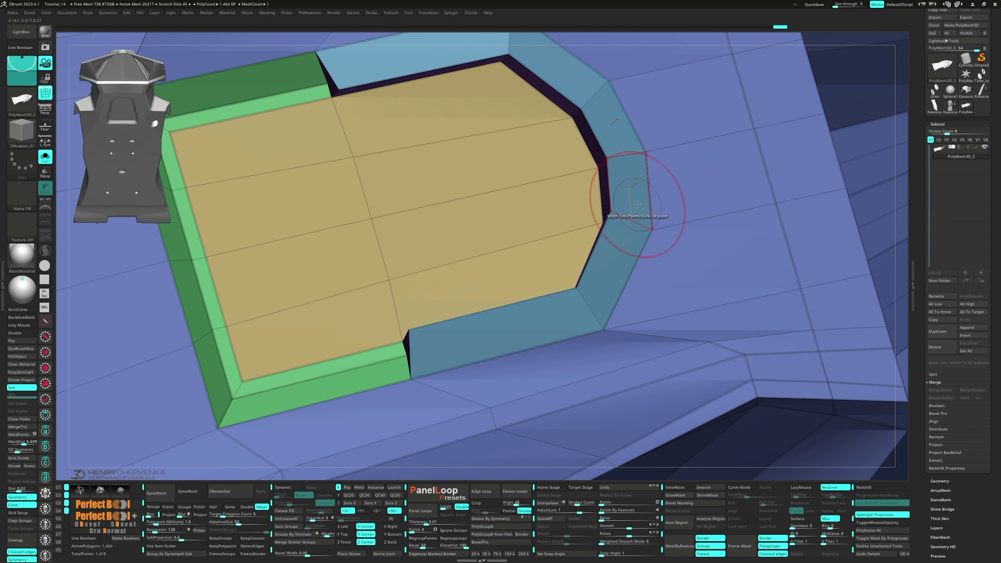
- Slide the strip's inner top edges outward to leave a narrow rim with a sloped inner wall
right_click_drag(637, 204, 583, 221, "ctrl")
key("space")
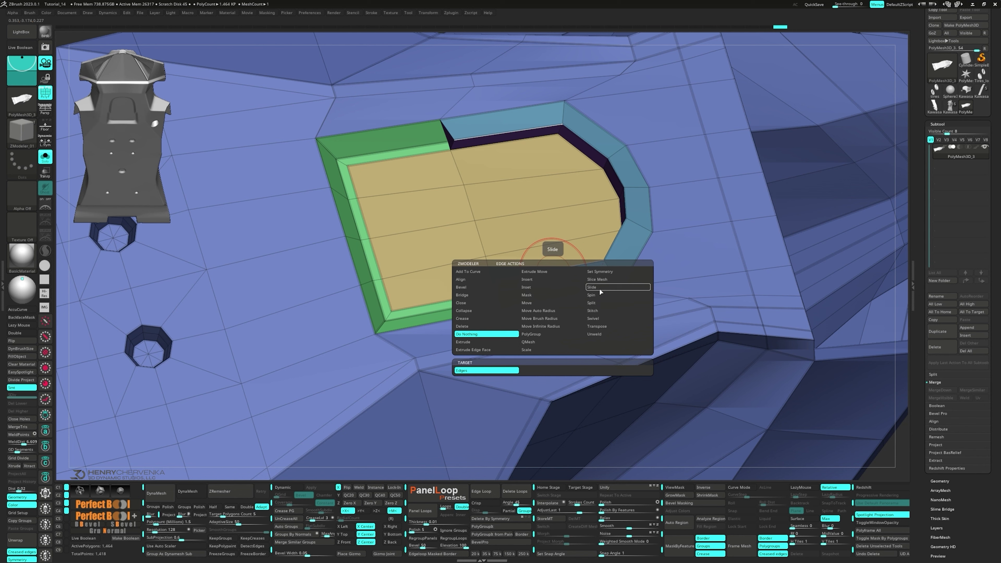
left_click(600, 288)
right_click_drag(482, 286, 552, 283)
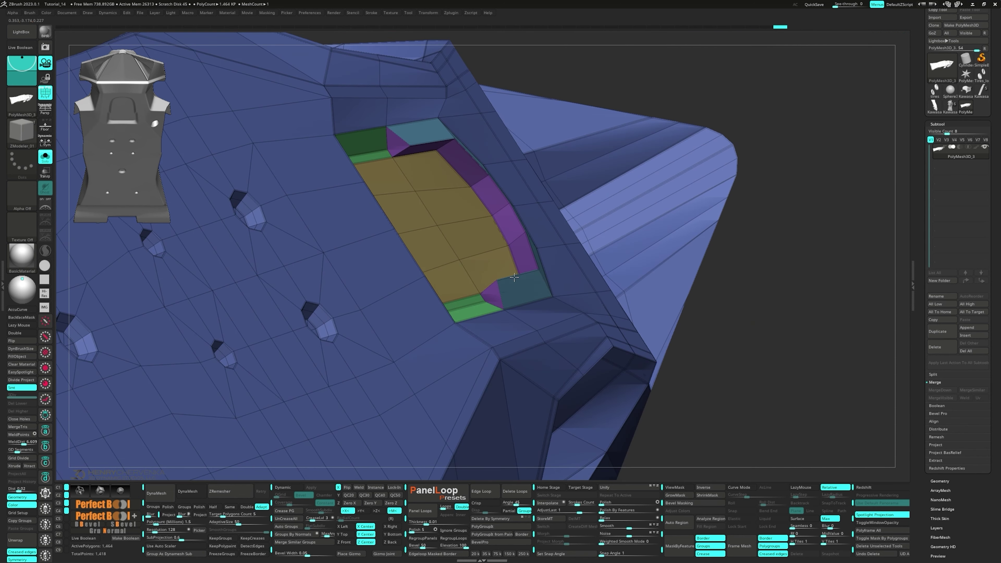
left_click_drag(514, 277, 514, 297)
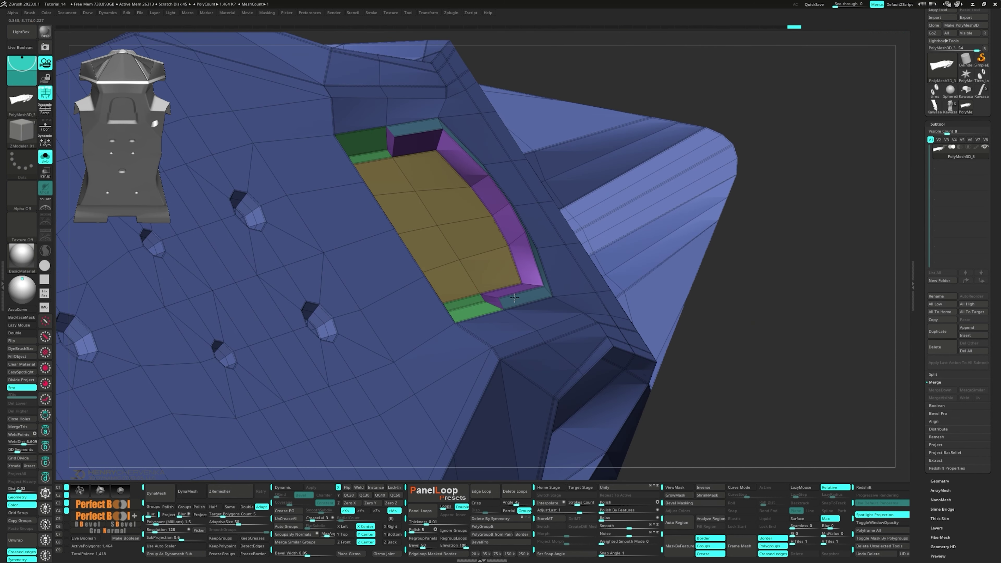
right_click_drag(533, 306, 509, 298)
- Examine the reworked rim and inner wall up close, with and without the polyframe display
key("shift+f")
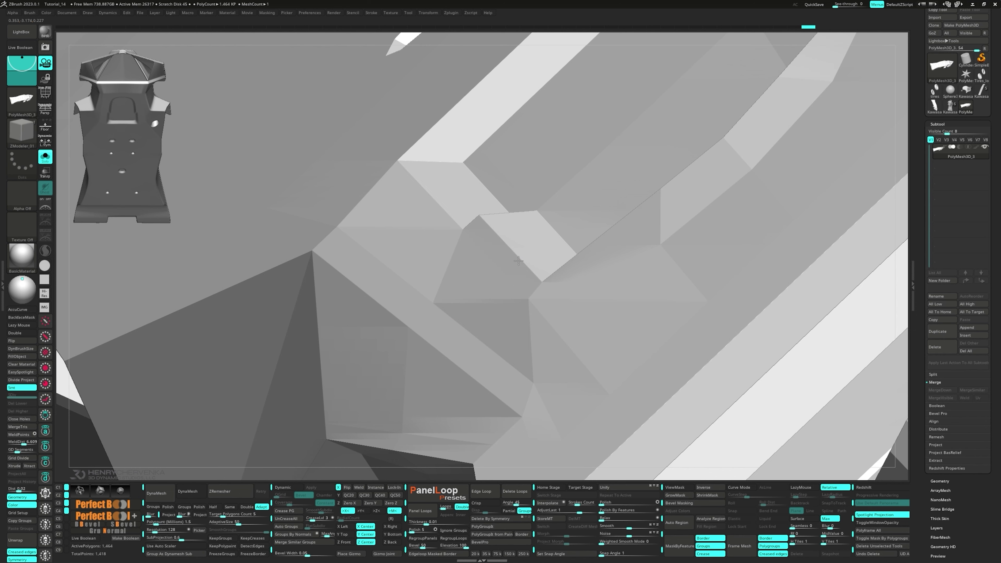
right_click_drag(518, 261, 619, 264)
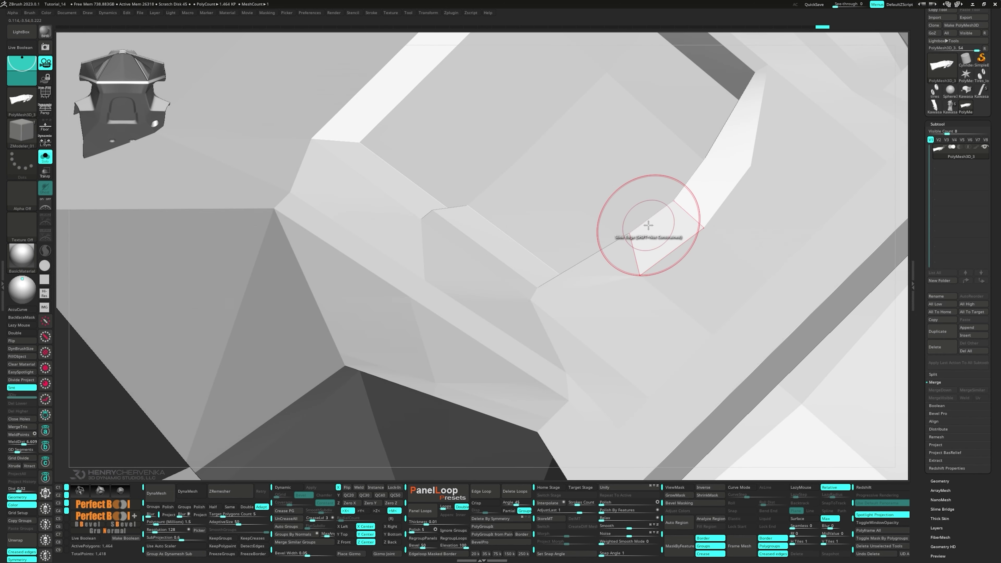
key("shift+f")
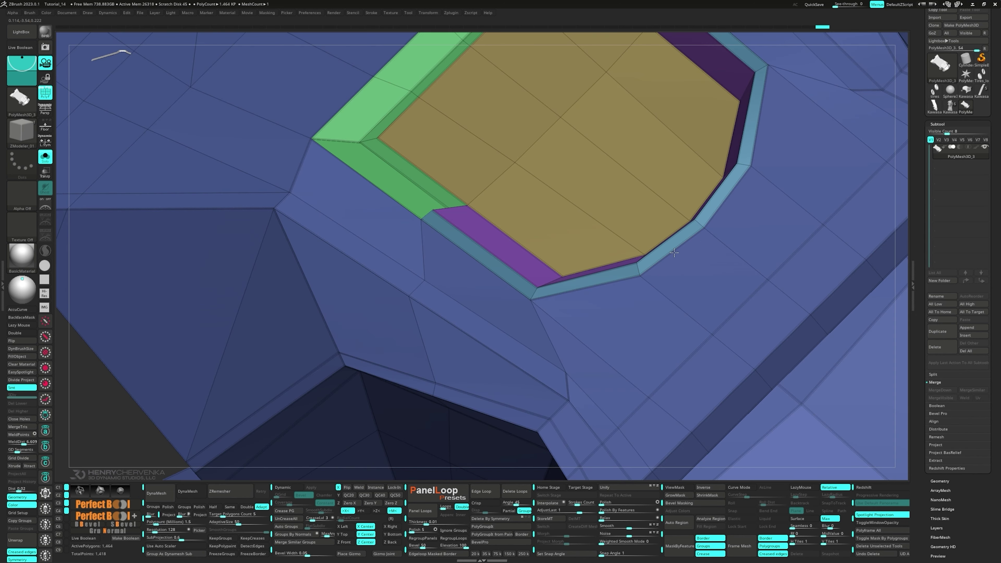
key("shift+f")
mouse_move(682, 271)
right_mouse_down()
mouse_move(693, 246)
mouse_move(663, 269)
right_mouse_up()
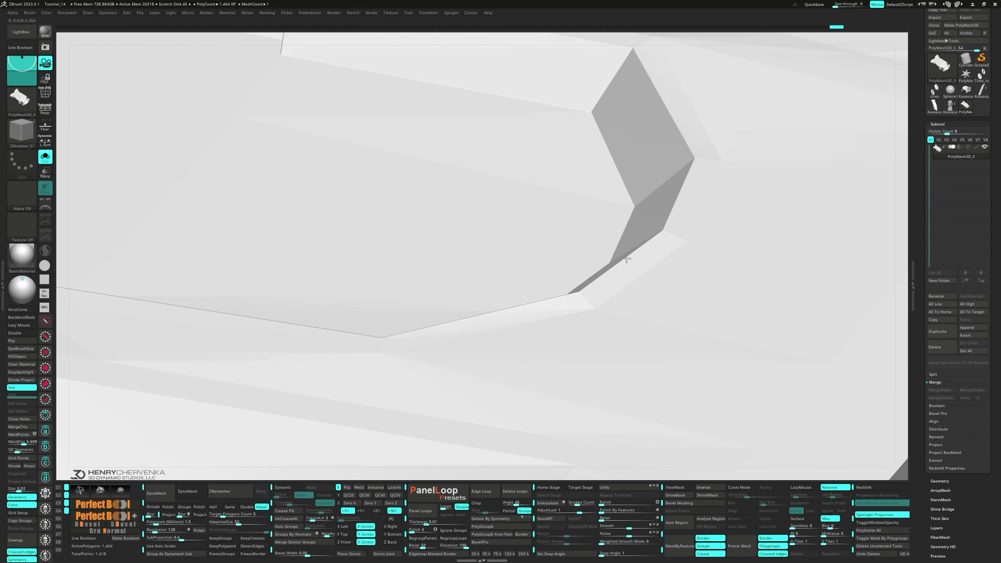
right_click_drag(656, 284, 633, 297, "ctrl")
key("shift+f")
right_click_drag(545, 221, 458, 217)
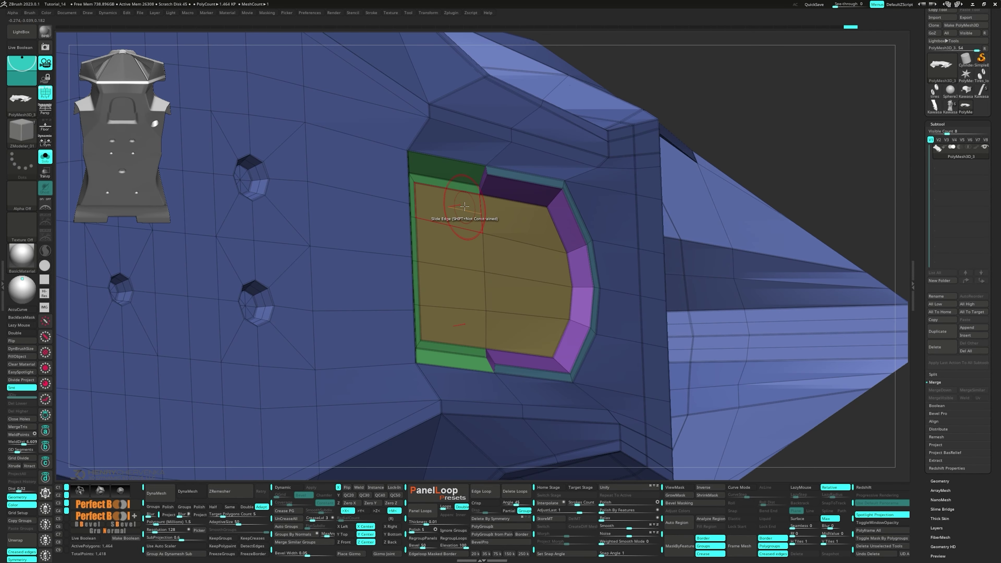
- Slide the lower edges at the strip's rear ends backward into angled steps and straighten the floor's middle cross edge
left_click_drag(478, 189, 453, 185)
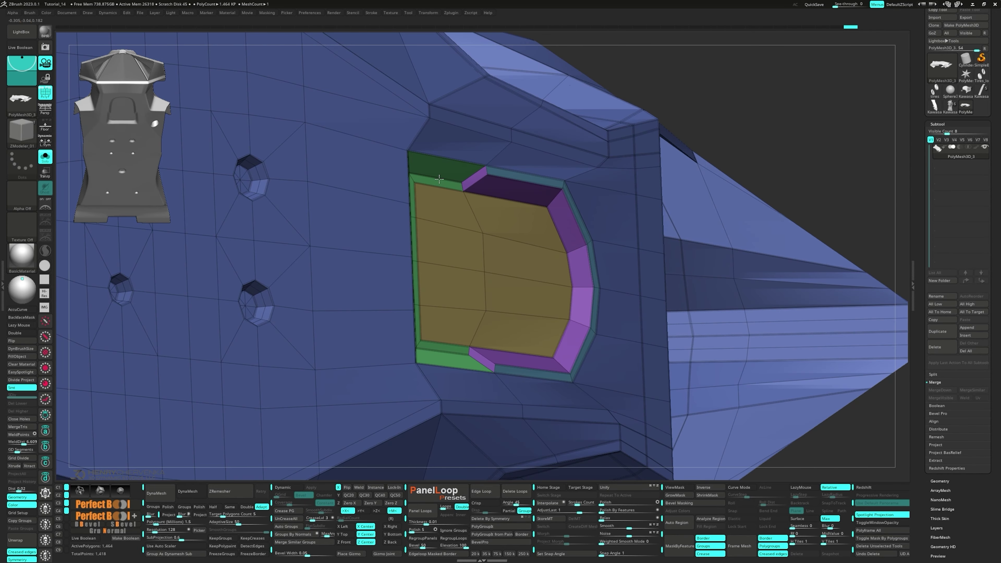
right_click_drag(441, 181, 486, 242)
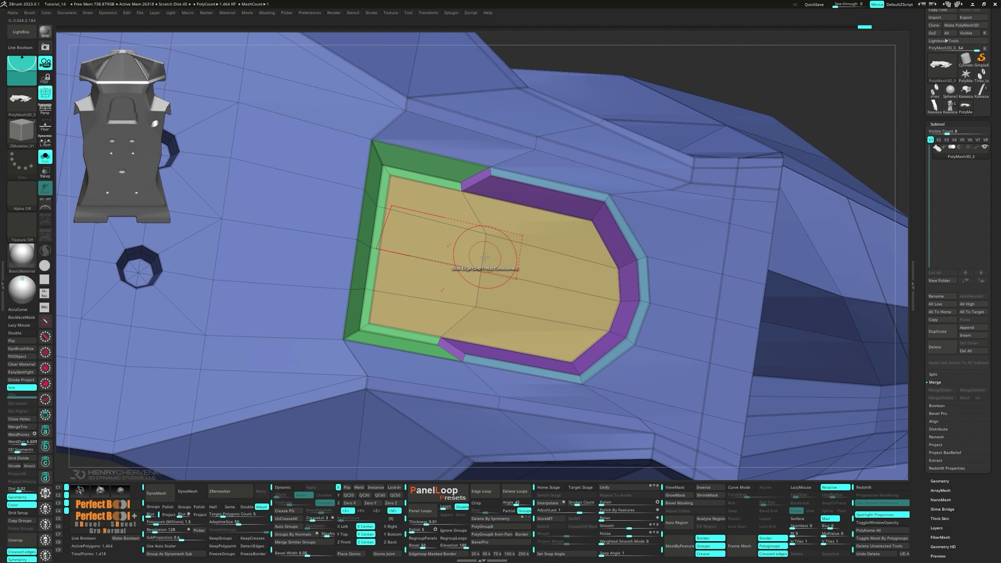
right_click_drag(488, 297, 475, 307)
key("space")
left_click(508, 316)
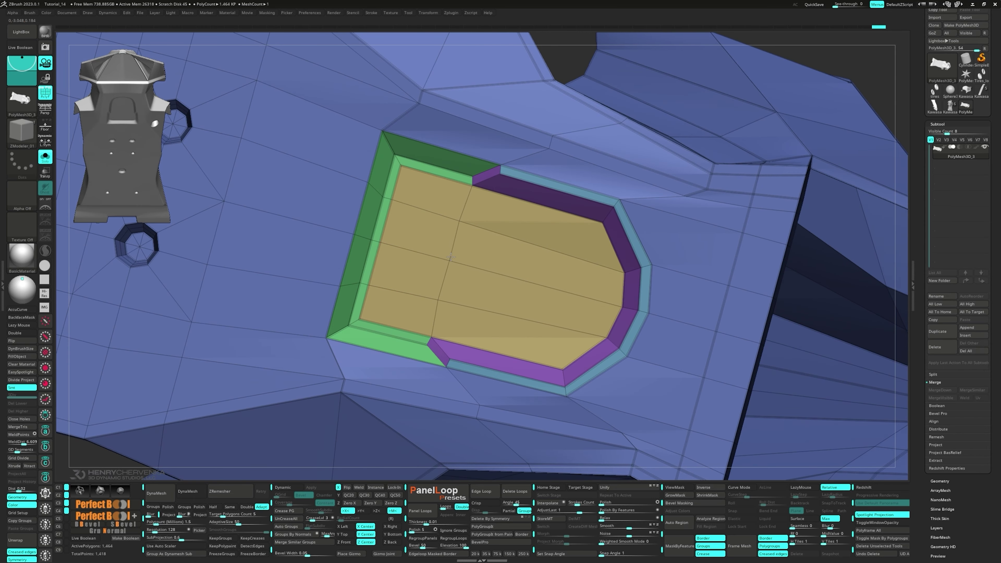
- Crease the edges of the angled steps where the wide sloped wall meets the raised strip
right_click_drag(479, 275, 494, 252, "ctrl")
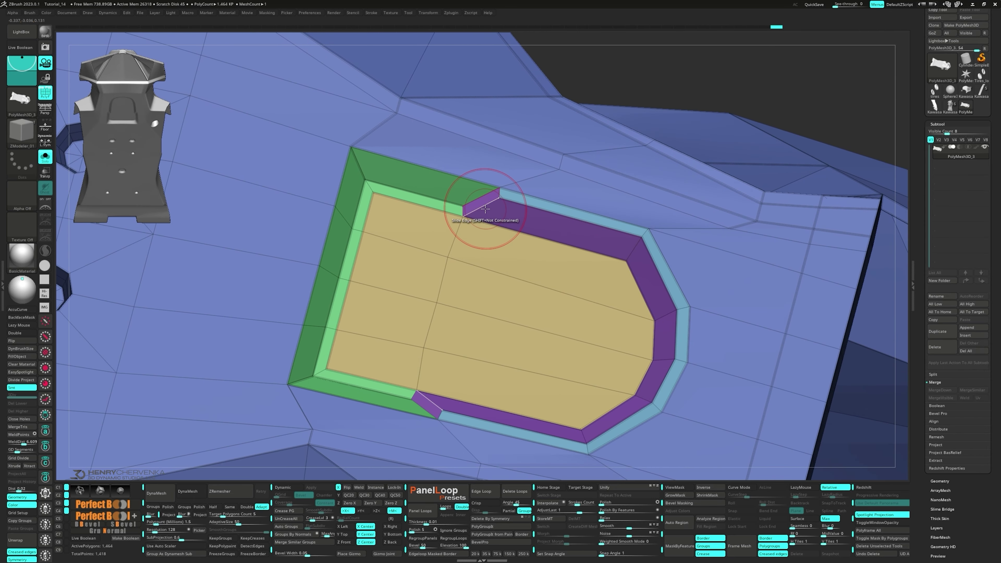
key("space")
left_click(417, 257)
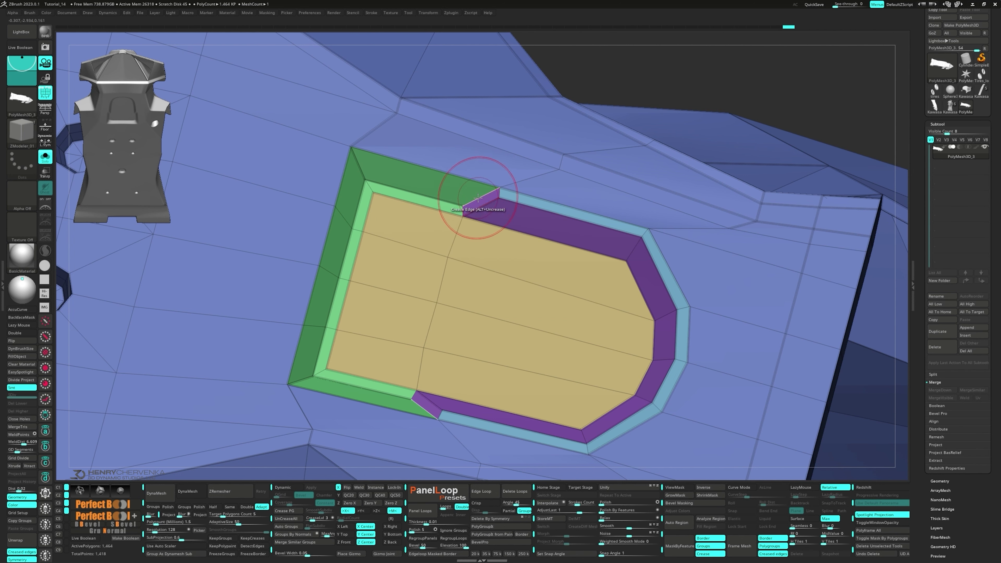
left_click_drag(497, 195, 499, 193)
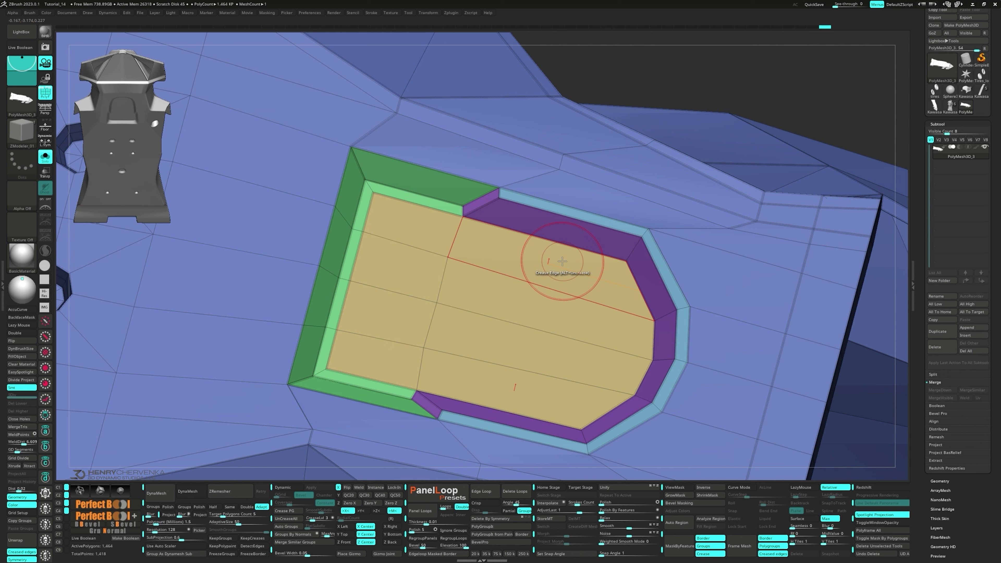
- Examine the recess in the smoothed Dynamic Subdivision preview, with and without the polyframe, and across the whole underside
key("d")
right_click_drag(559, 261, 558, 294)
key("shift+f")
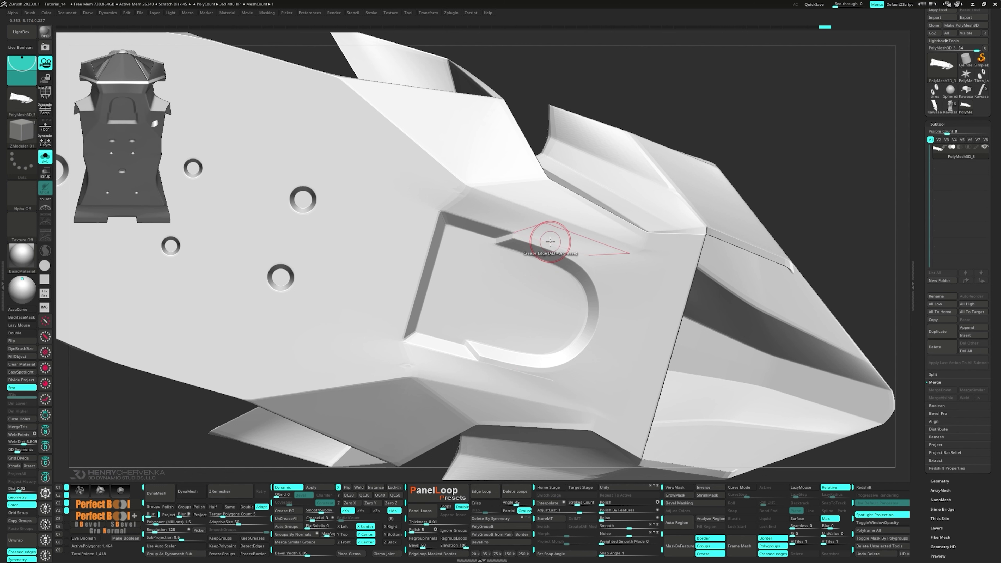
key("shift+f")
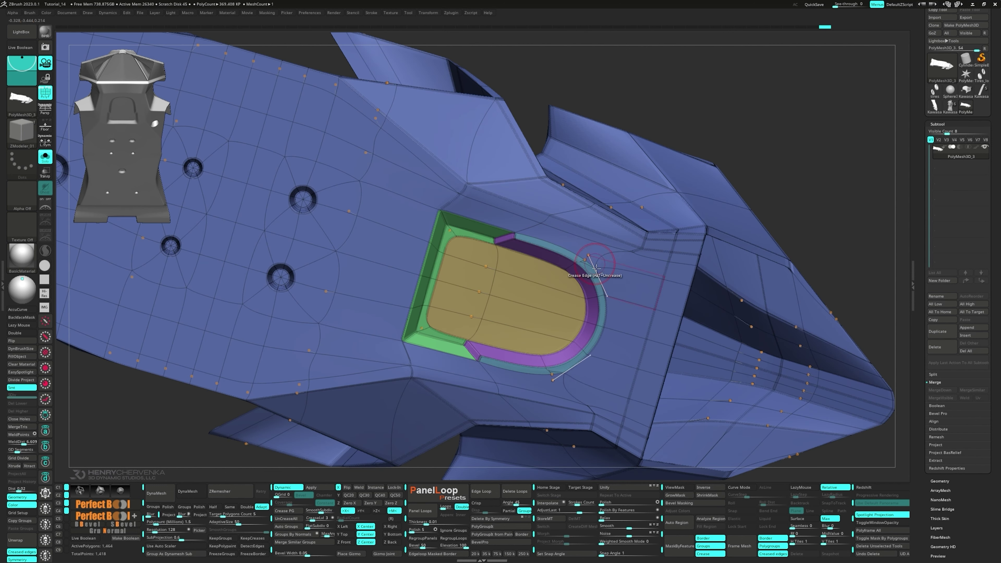
key("shift+f")
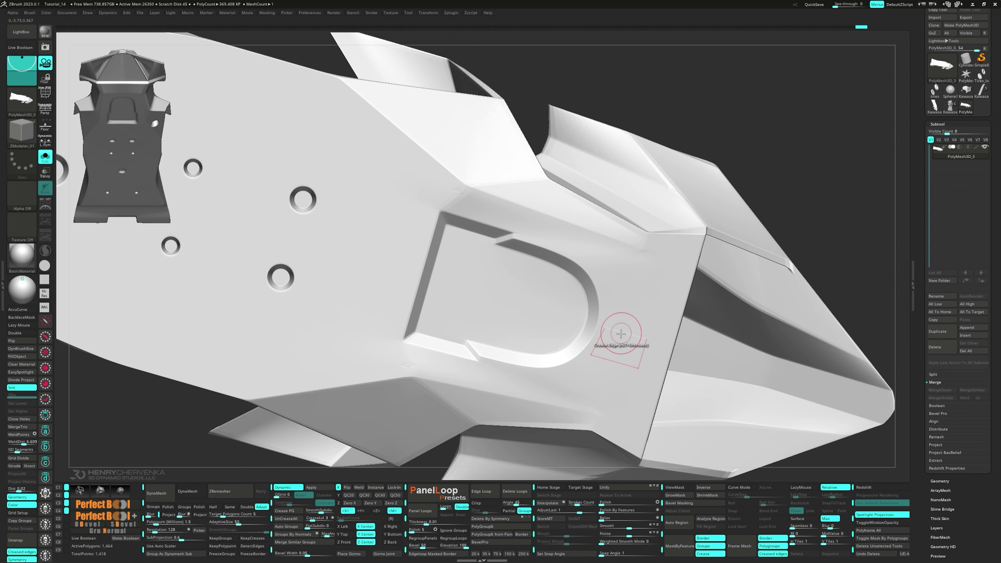
right_click_drag(620, 334, 599, 313, "ctrl")
right_click_drag(599, 313, 563, 318)
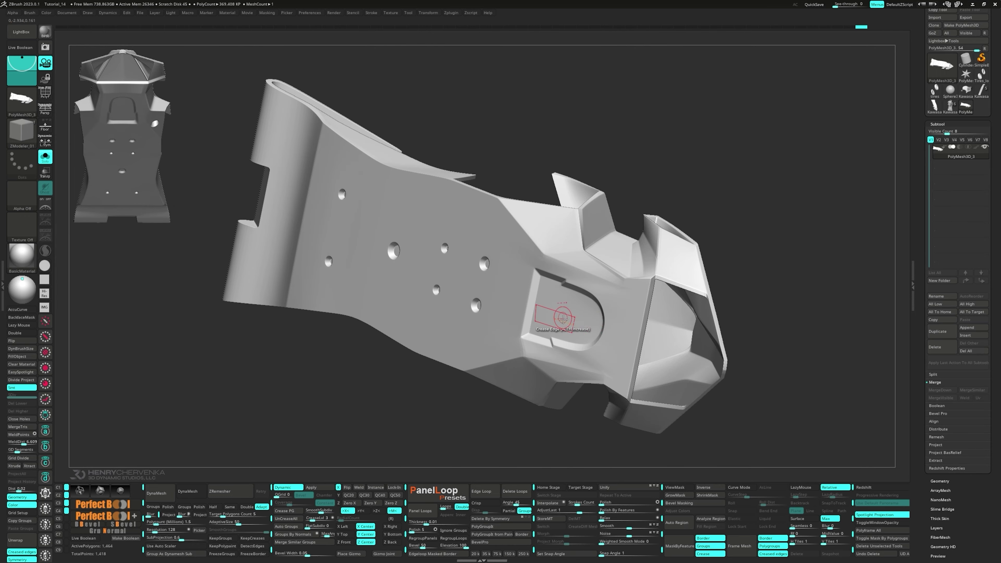
- Examine the smoothed recess and front end from the stored underside view, with and without the polyframe
mouse_move(593, 351)
right_mouse_down("ctrl")
mouse_move(633, 343)
mouse_move(617, 290)
mouse_move(619, 314)
mouse_move(548, 299)
mouse_move(553, 309)
right_mouse_up("ctrl")
key("shift+f")
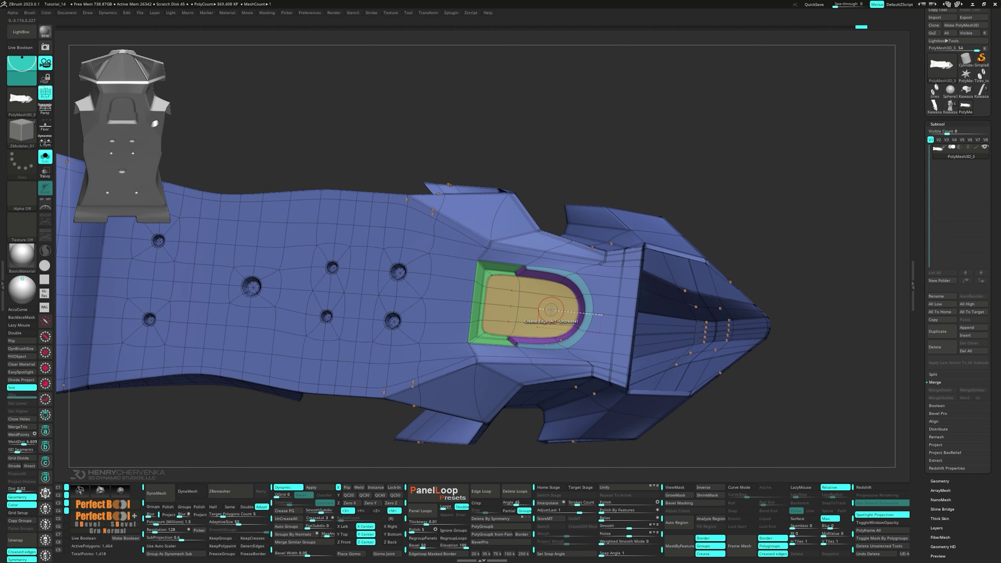
key("shift+f")
key("1")
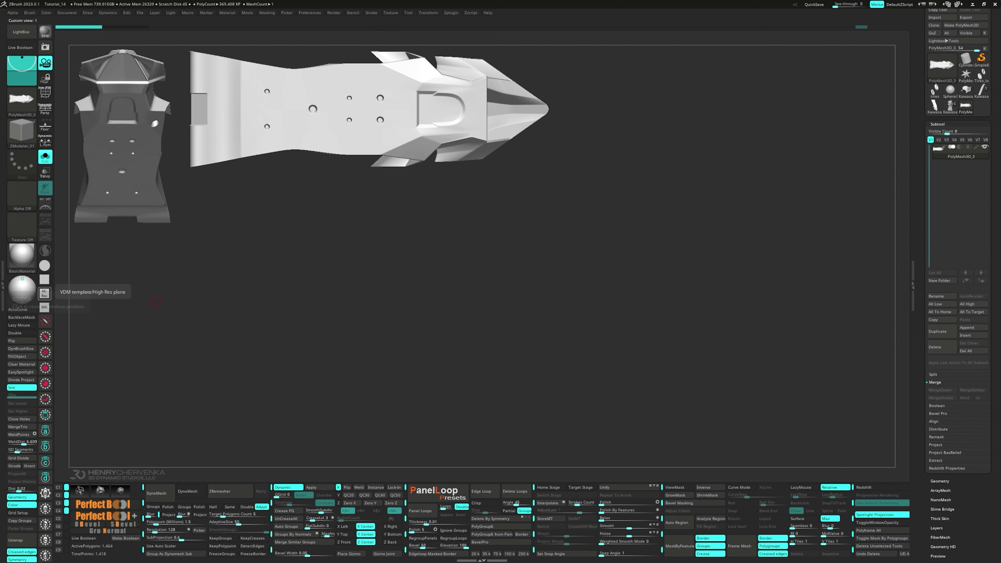
left_click_drag(435, 223, 474, 317)
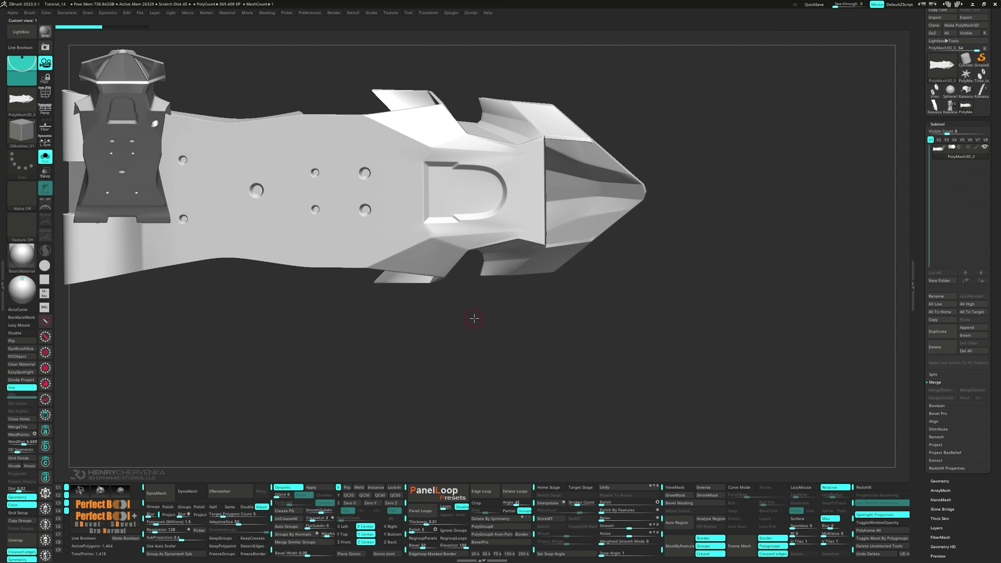
- Show the polyframe, activate the ZModeler brush and assign the whole mesh to a single polygroup
key("shift+f")
key("b")
key("z")
key("m")
key("ctrl+w")
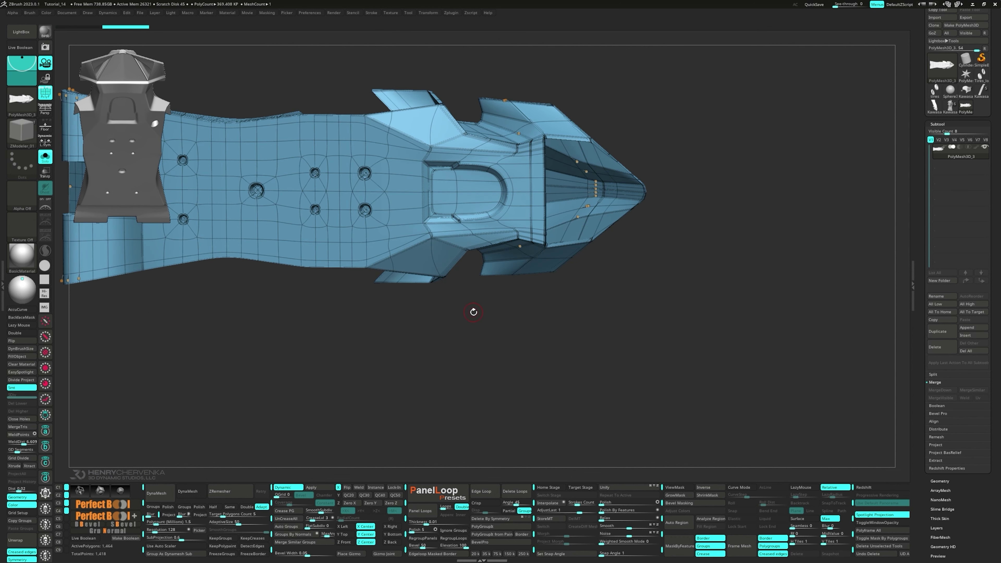
- Slide and smooth the edge points on the surface between the recess and the sloped side facet
left_click_drag(475, 264, 485, 292, "alt")
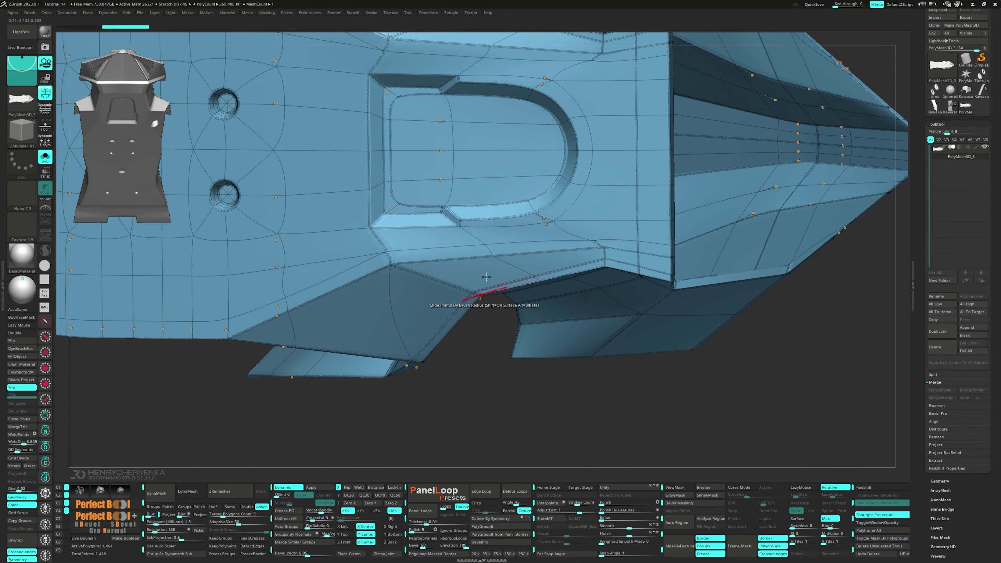
left_click(597, 246)
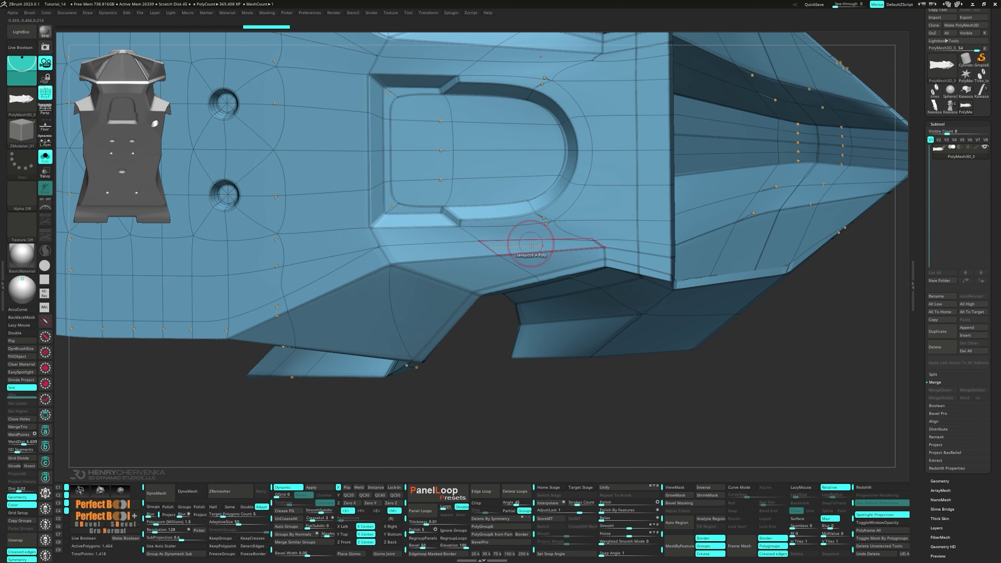
left_click(523, 227)
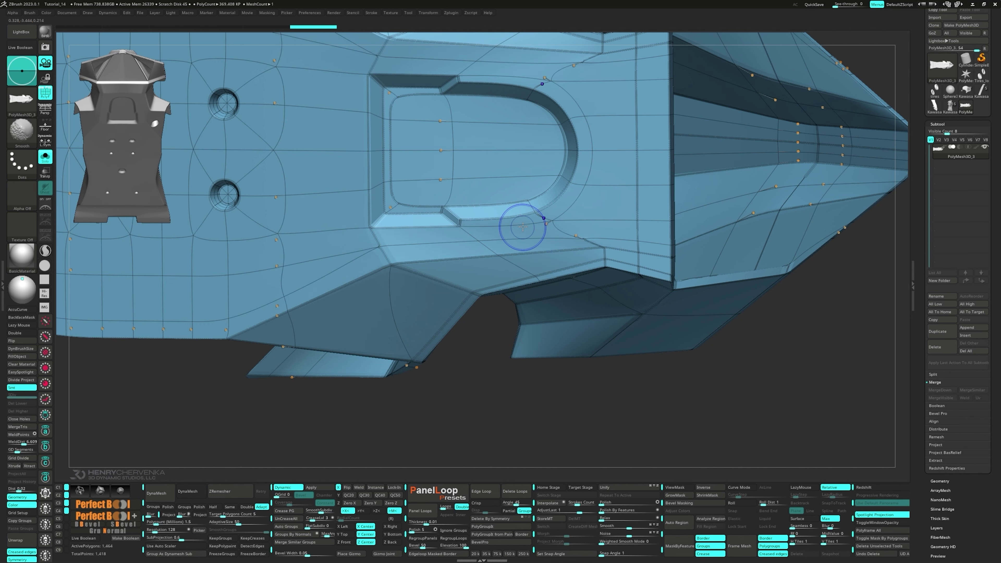
key("shift+f")
- Inspect the shading around the recess and the adjoining side edge up close and across the whole underside, with Crease Edge active
right_click_drag(543, 267, 574, 257, "ctrl")
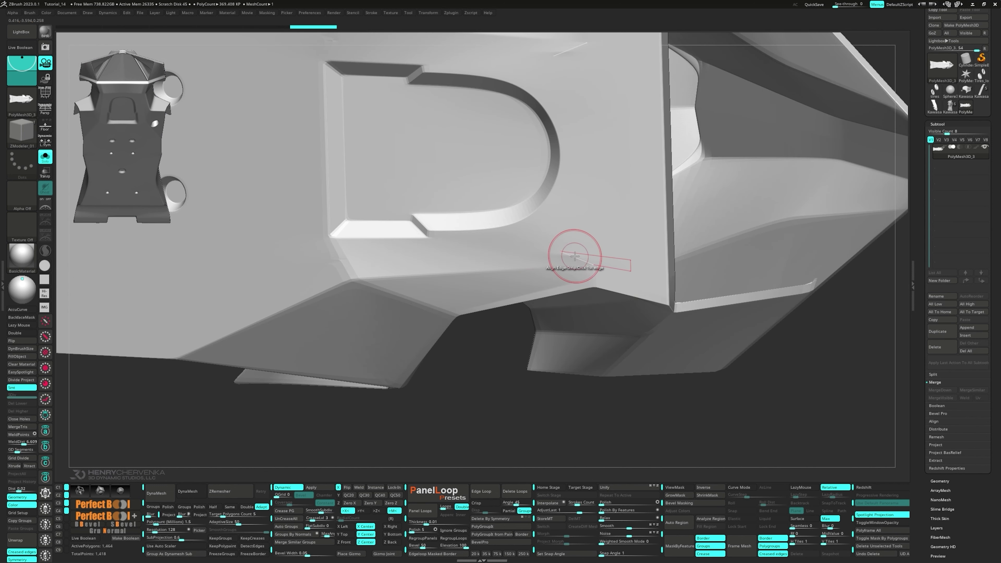
key("space")
left_click(500, 296)
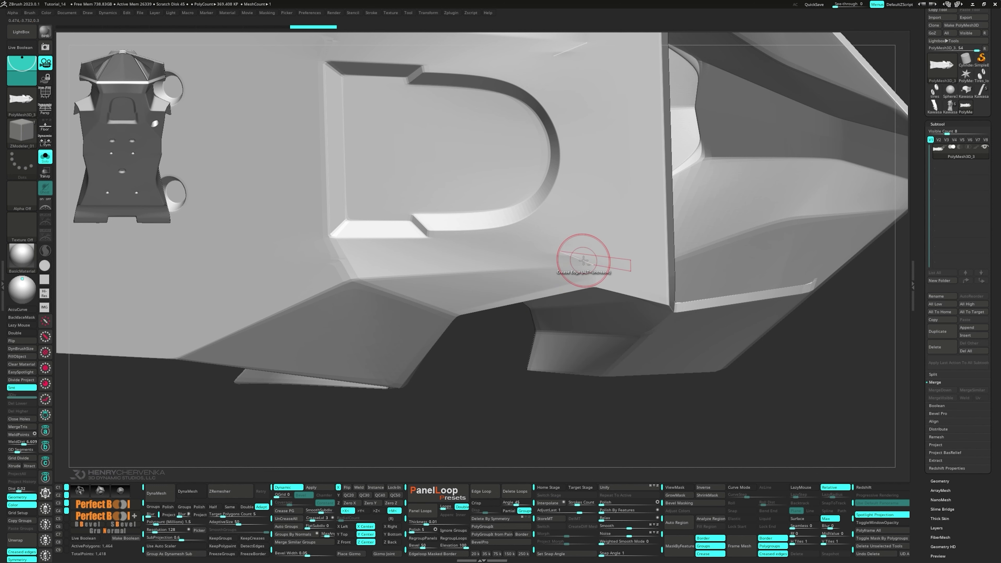
mouse_move(558, 279)
right_mouse_down("ctrl")
mouse_move(518, 290)
mouse_move(594, 279)
right_mouse_up("ctrl")
key("shift+f")
key("shift+f")
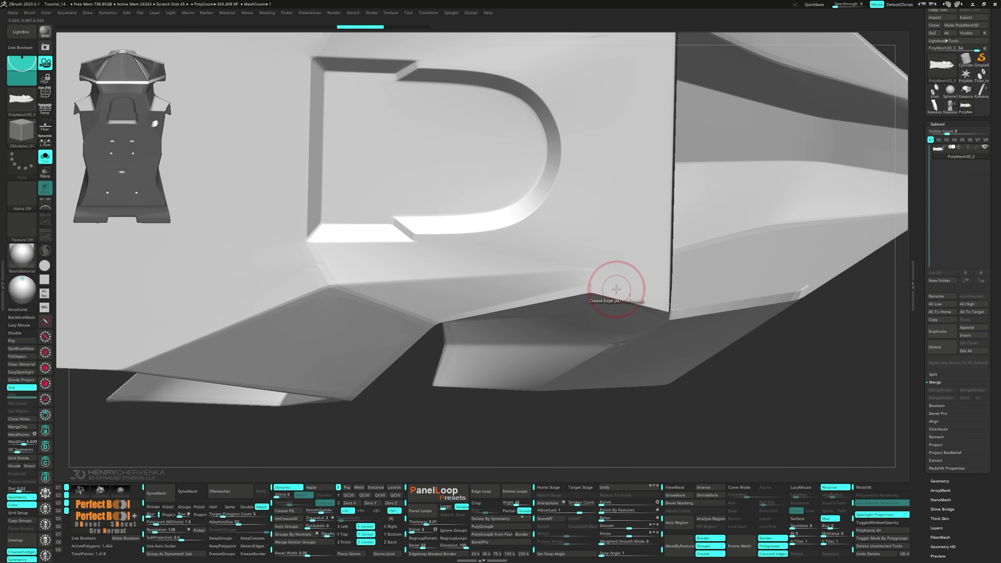
key("f")
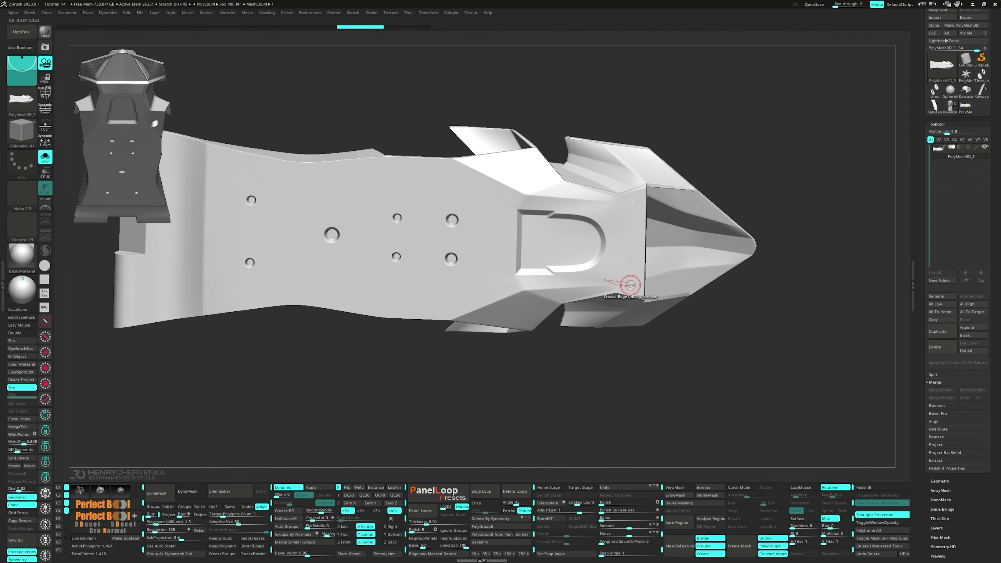
right_click_drag(623, 280, 628, 281)
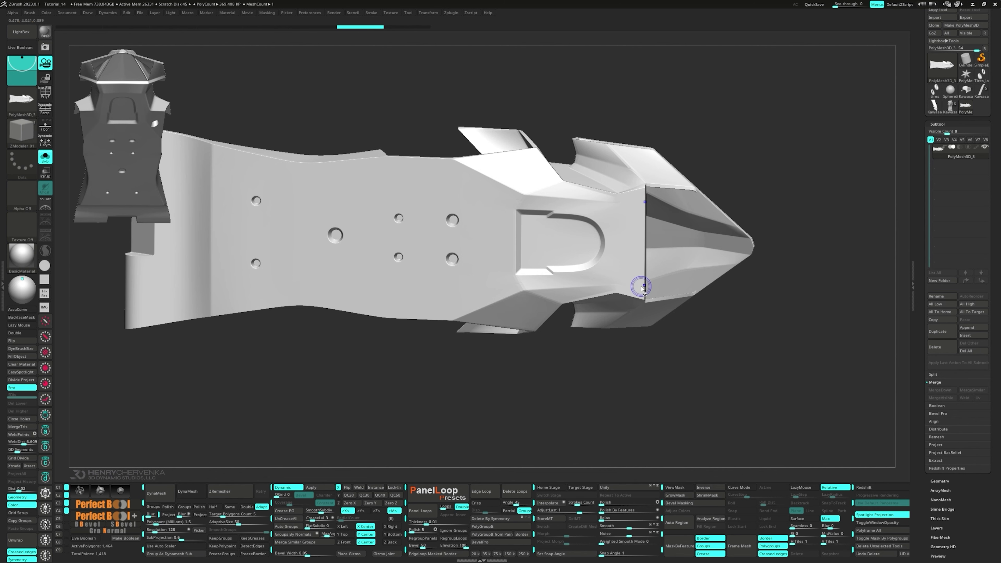
- Add edges across the sloped side facet behind the recess and split their crossing point into an octagonal polygroup, with Dynamic Subdivision off
key("1")
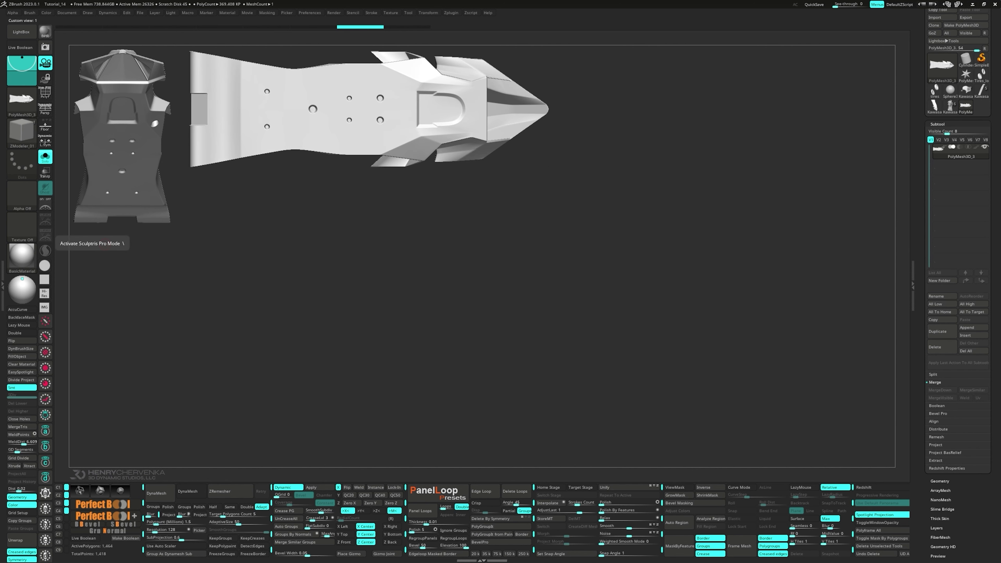
mouse_move(454, 255)
right_mouse_down()
mouse_move(457, 239)
mouse_move(462, 261)
right_mouse_up()
key("shift+f")
right_click_drag(436, 182, 521, 347, "alt")
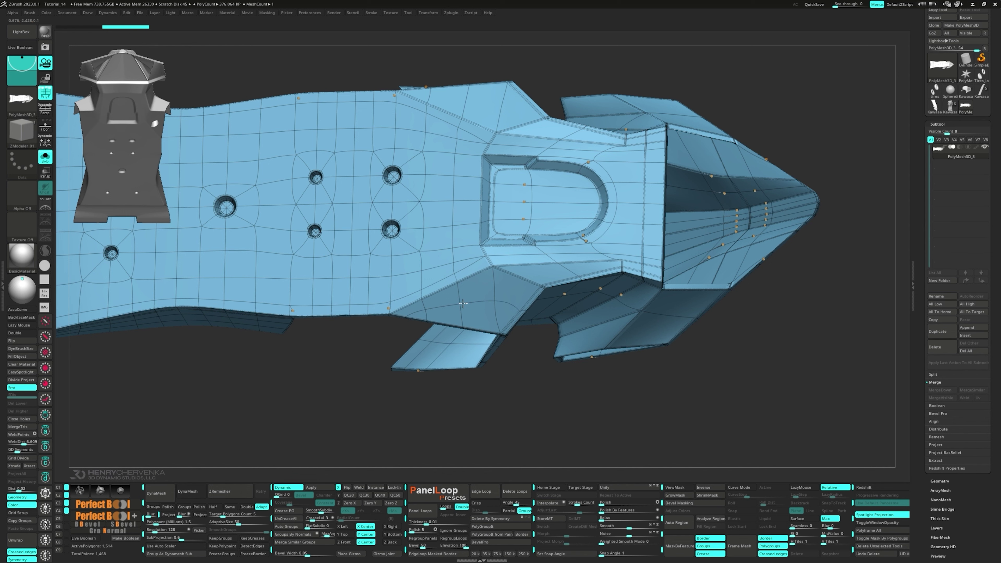
left_click(463, 303)
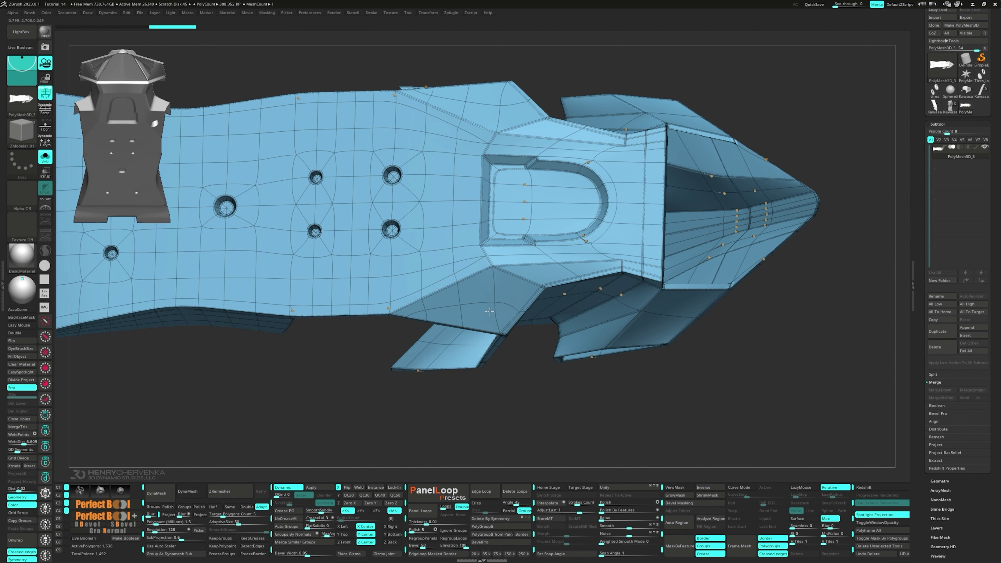
key("f")
key("shift+d")
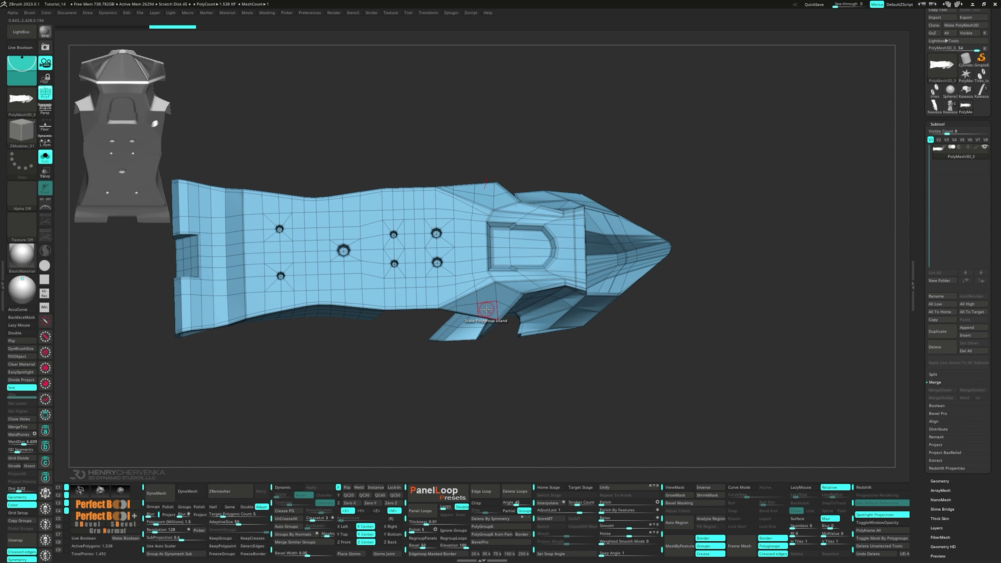
scroll(473, 302, "up", 5)
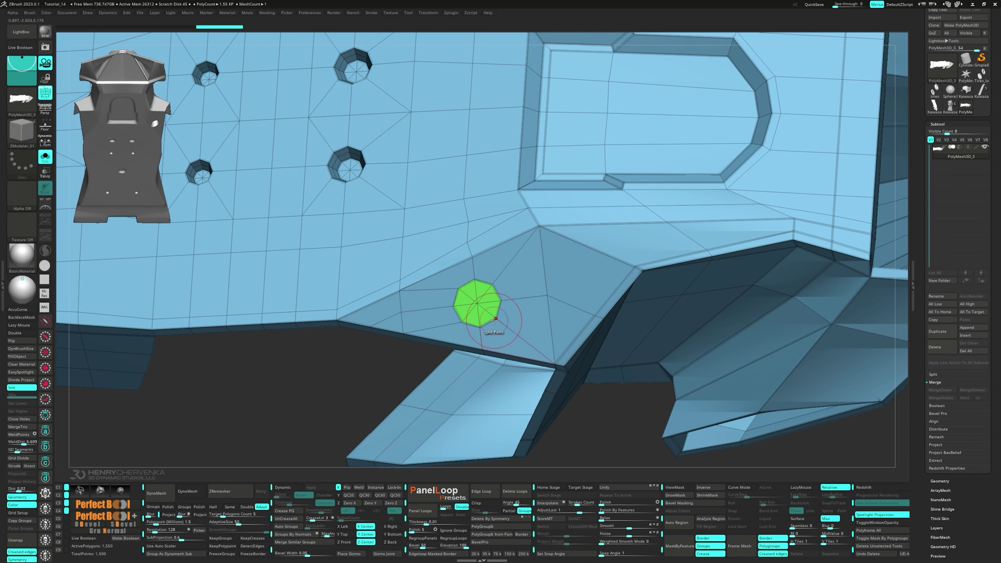
- Isolate the octagonal polygroup with a mask, move it slightly along the facet toward the recess and clear the mask
key("w")
left_click(477, 303, "ctrl")
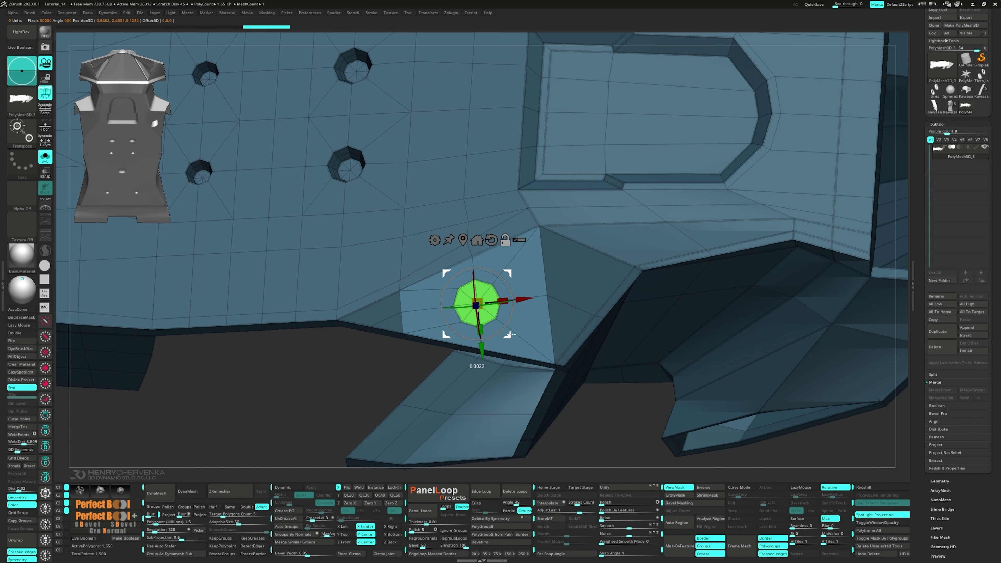
left_click_drag(478, 304, 564, 302, "alt")
right_click_drag(564, 302, 536, 302)
left_click(477, 303, "alt")
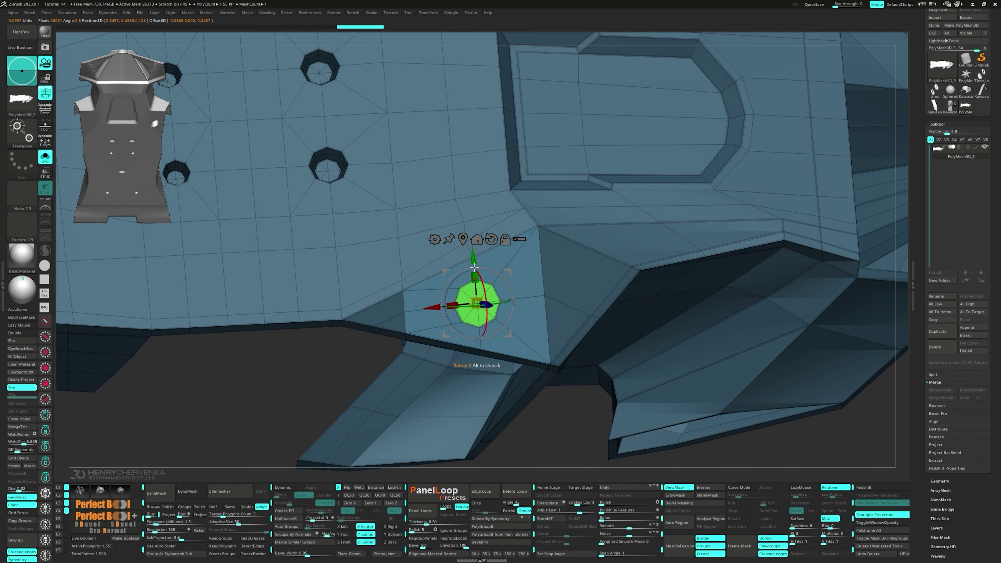
left_click_drag(475, 267, 473, 255)
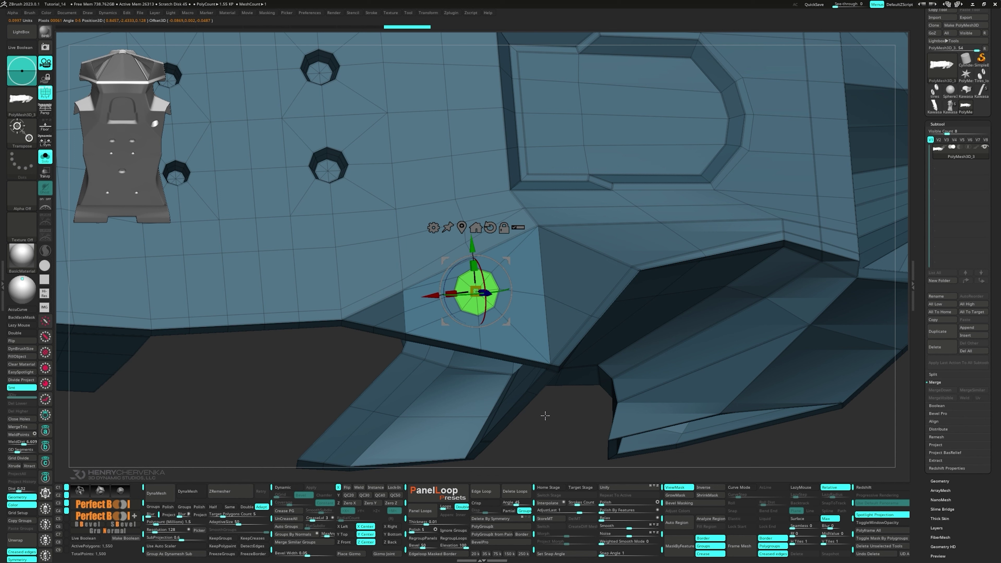
left_click_drag(545, 415, 561, 438, "ctrl")
key("q")
right_click_drag(496, 290, 494, 327, "ctrl")
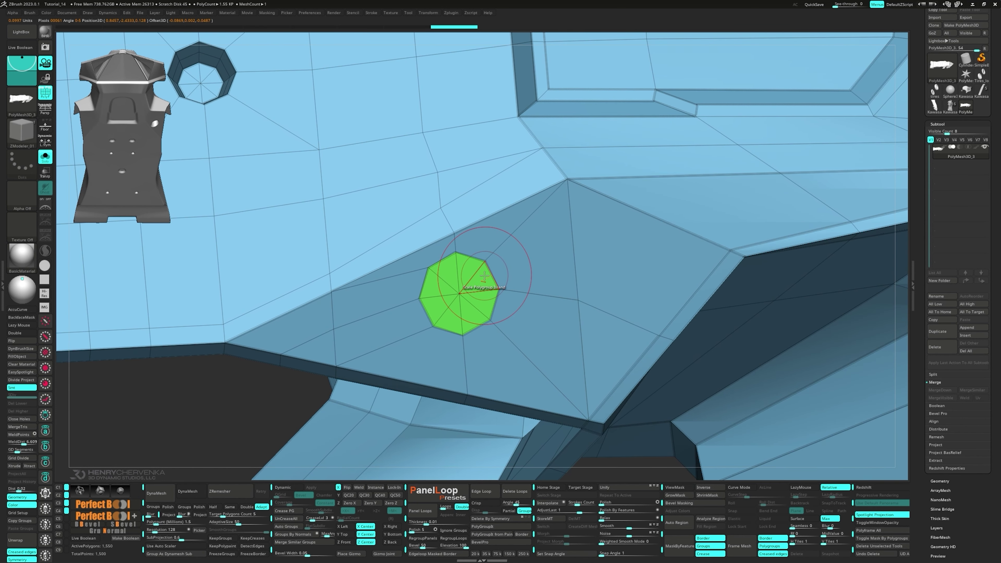
- Inset the octagonal polygroup island to leave a thin rim, and mask everything except the inner octagon
key("space")
left_click(474, 284)
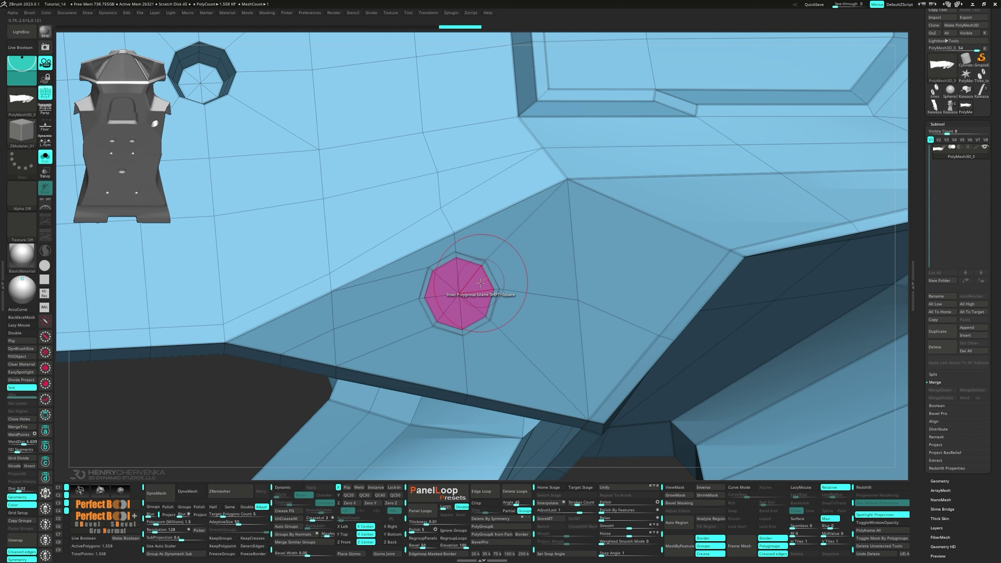
key("w")
left_click_drag(491, 326, 591, 326, "alt")
left_click(462, 296, "ctrl")
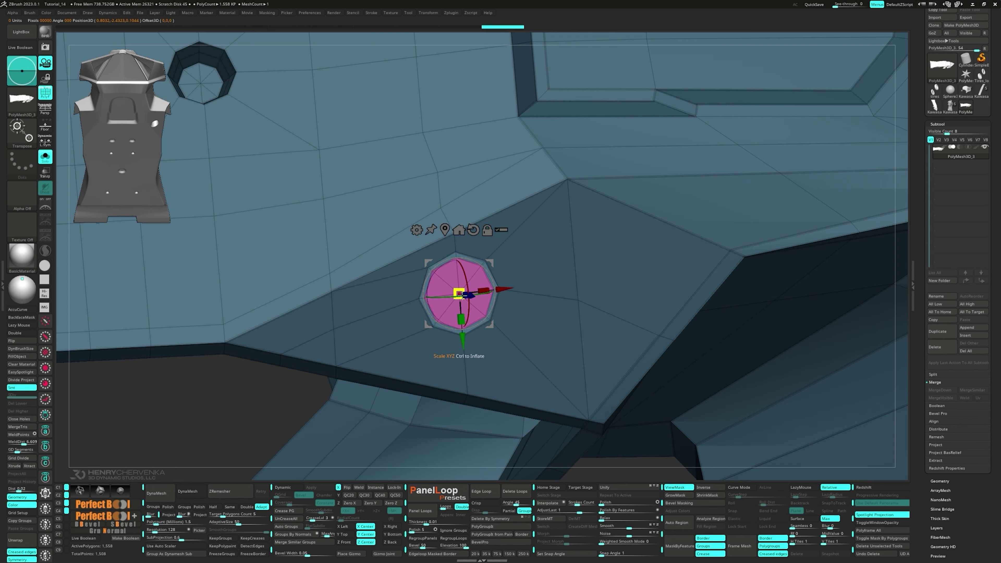
- Extrude the inner octagon inward into the body to form a hole in the side facet
right_click_drag(400, 301, 450, 276)
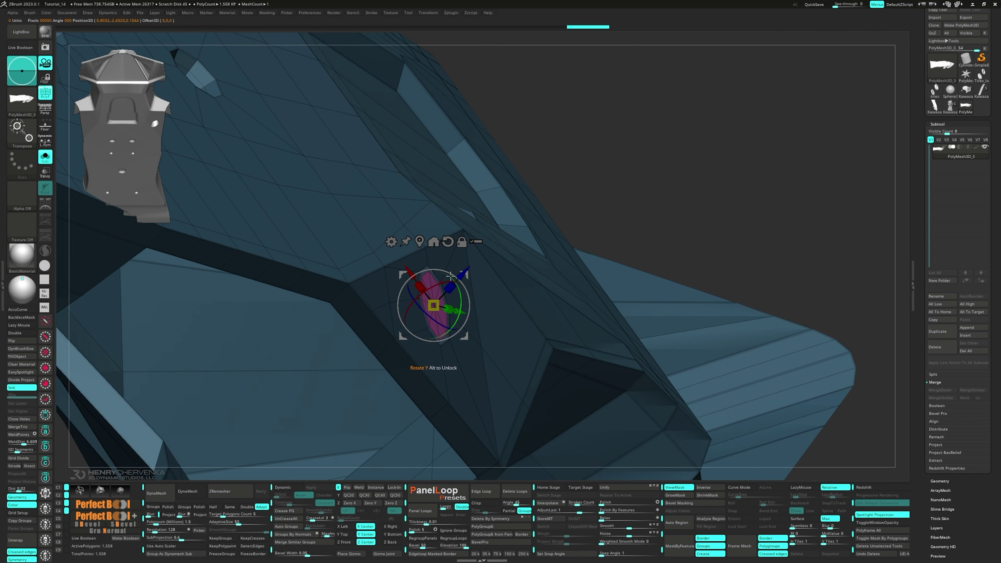
left_click_drag(462, 275, 445, 292, "ctrl")
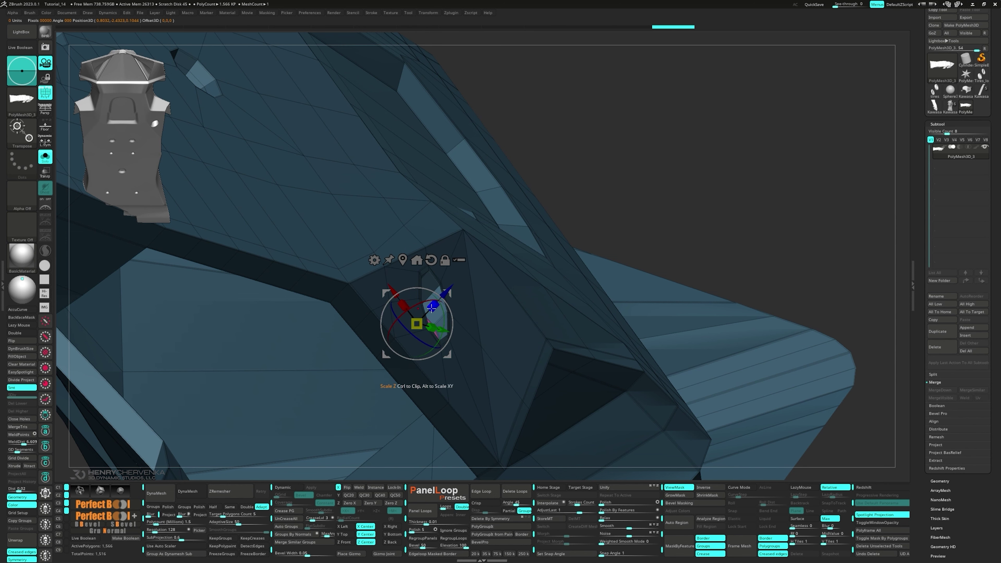
right_click_drag(365, 357, 441, 315)
left_click_drag(425, 206, 432, 197)
right_click_drag(432, 199, 409, 228)
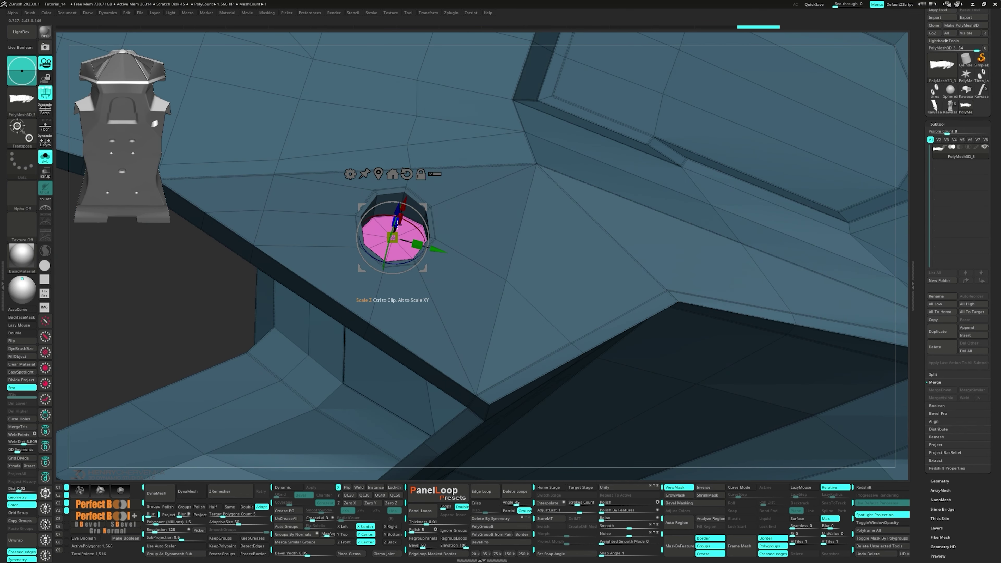
- Scale down the hole's floor to taper its walls, adjust its depth and clear the mask
left_click_drag(394, 230, 397, 207)
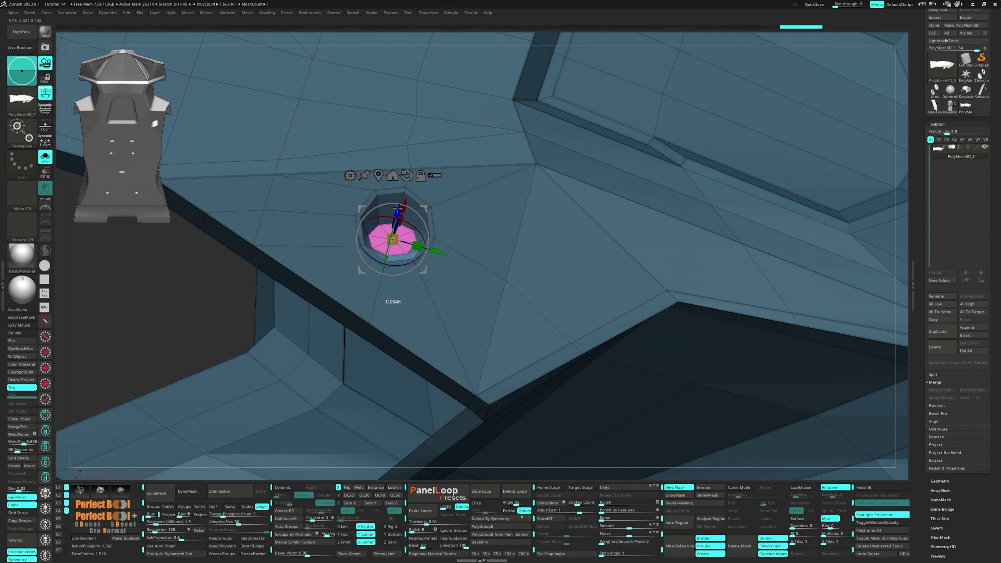
right_click_drag(350, 236, 380, 210)
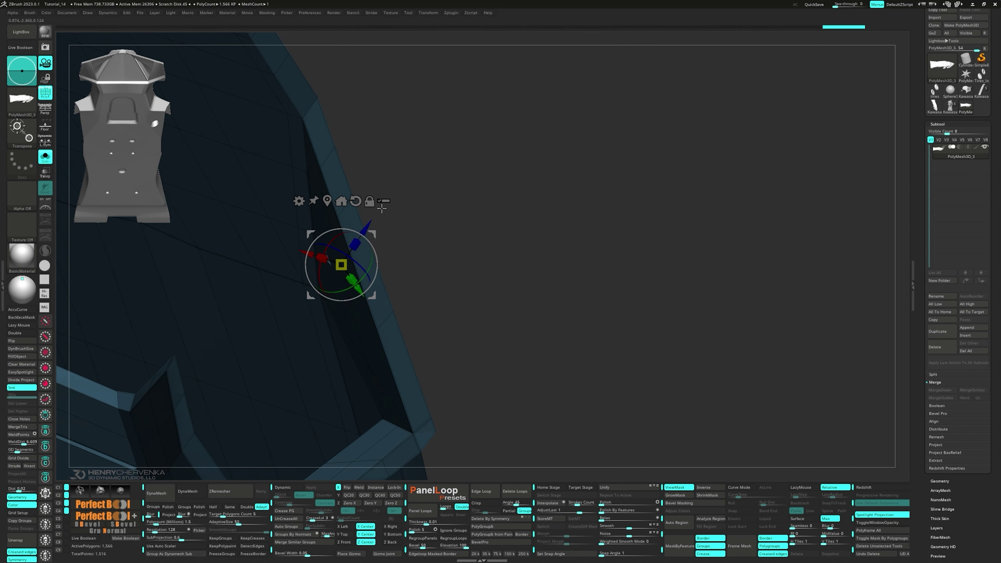
left_click_drag(370, 223, 373, 218)
right_click_drag(374, 220, 422, 264)
left_click_drag(659, 154, 678, 172, "ctrl")
- Crease the polyloop around the hole's inset rim and preview the hole with Dynamic Subdivision and the polyframe hidden
key("q")
right_click_drag(424, 290, 436, 335, "ctrl")
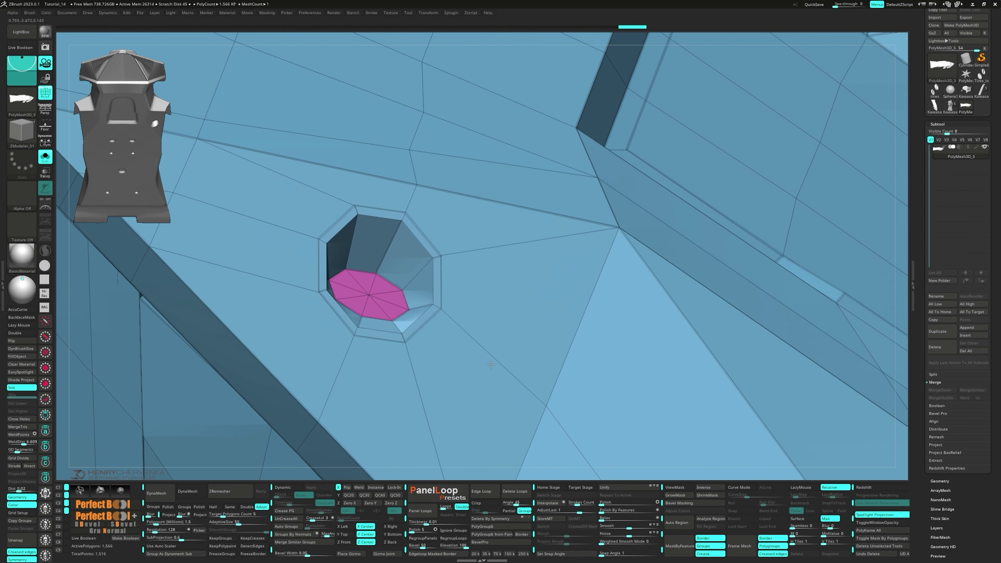
key("space")
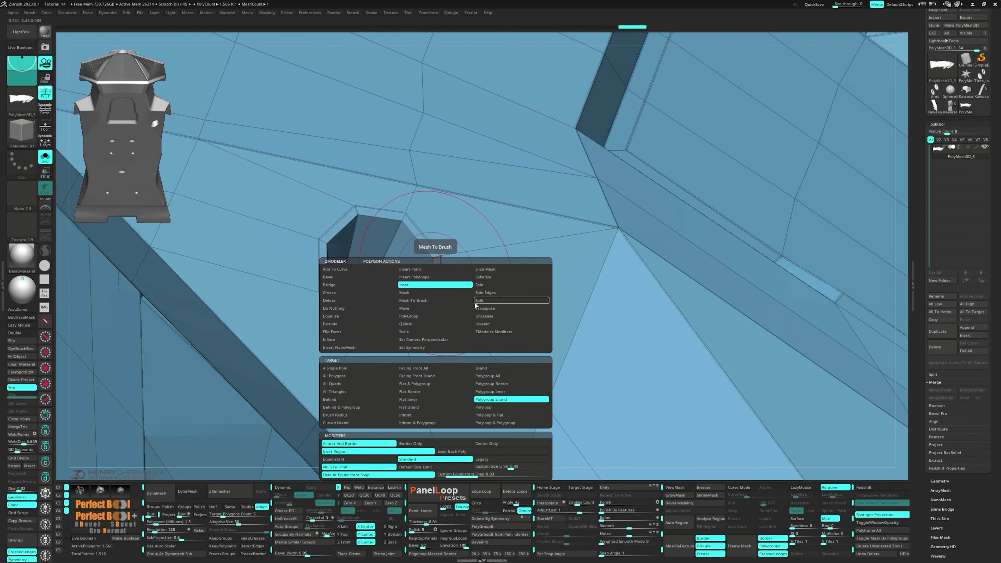
left_click(484, 316)
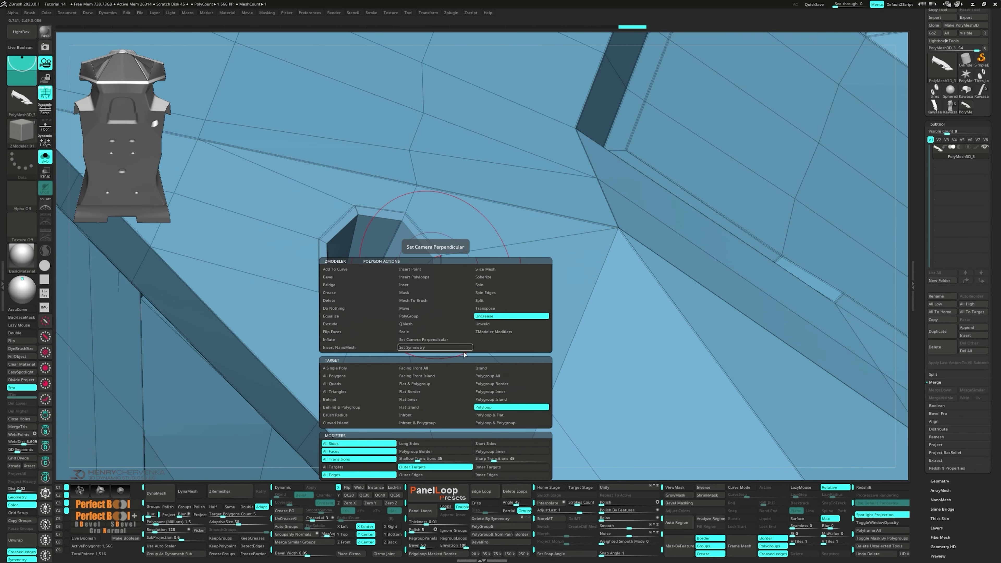
left_click(485, 467)
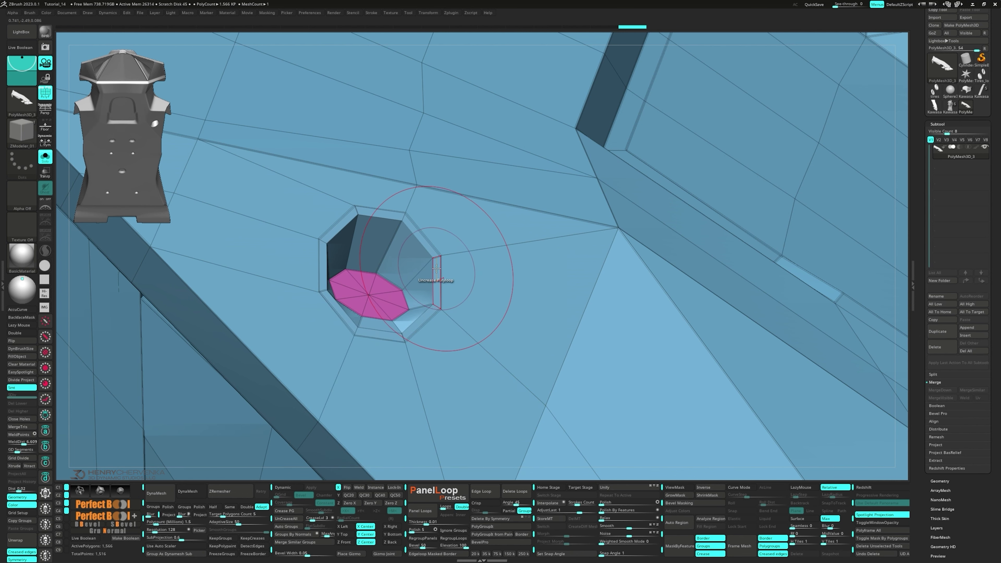
key("space")
left_click(341, 292)
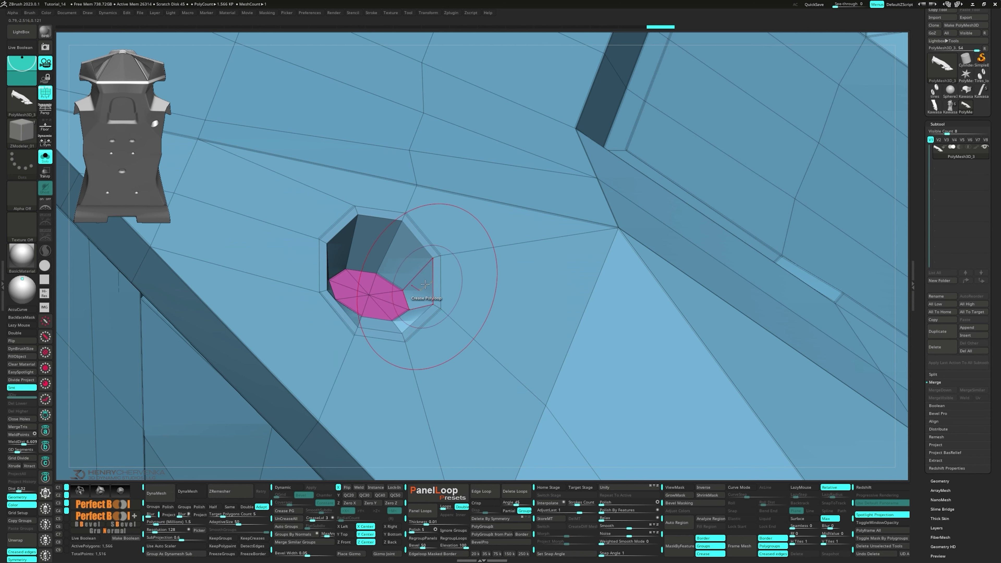
left_click(437, 279)
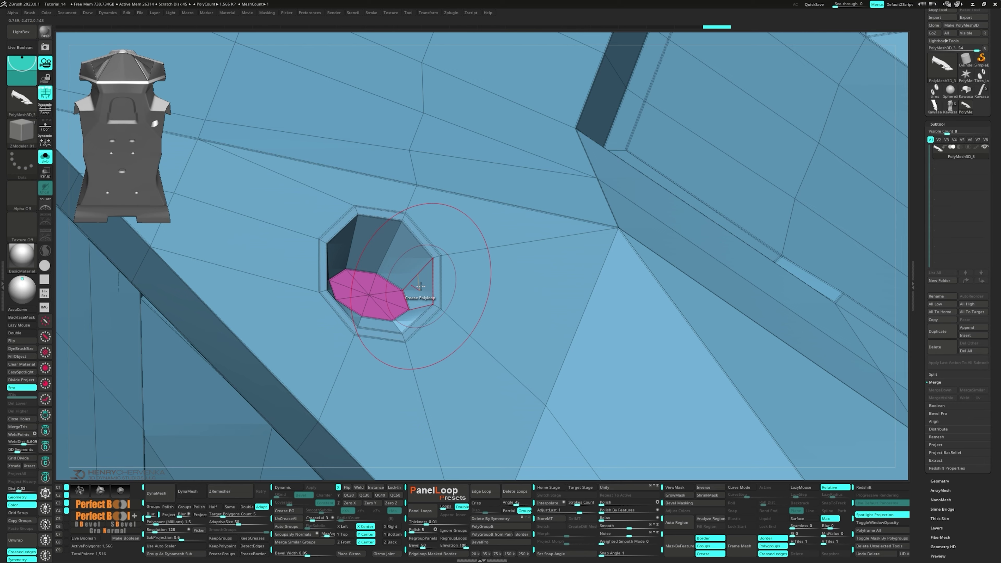
key("d")
key("shift+f")
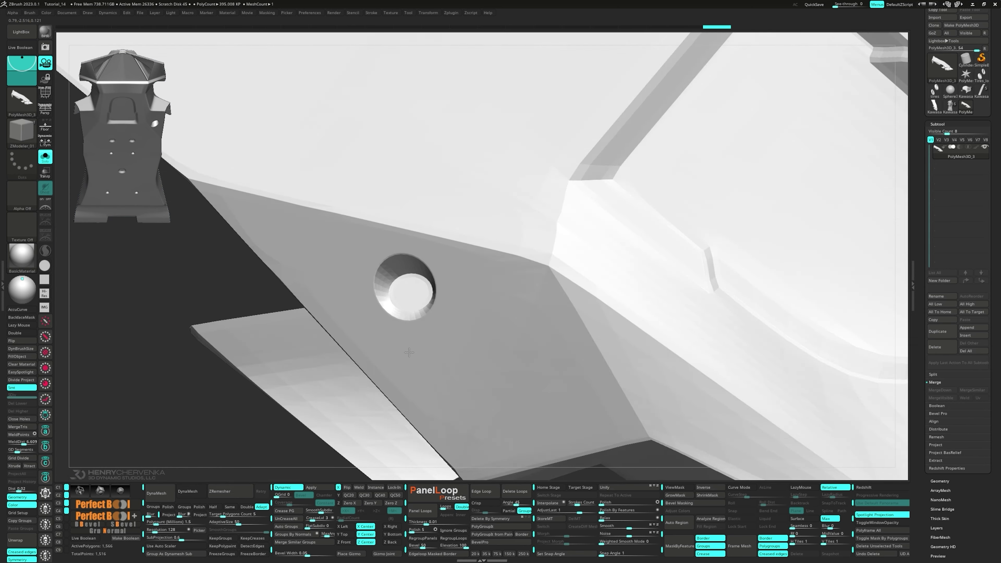
- Slide the complete edge loop around the side hole's rim with the ZModeler Slide action and inspect the whole model
mouse_move(410, 353)
right_mouse_down()
mouse_move(420, 344)
mouse_move(402, 331)
mouse_move(399, 357)
mouse_move(406, 339)
mouse_move(484, 371)
mouse_move(425, 347)
right_mouse_up()
key("w")
key("q")
key("space")
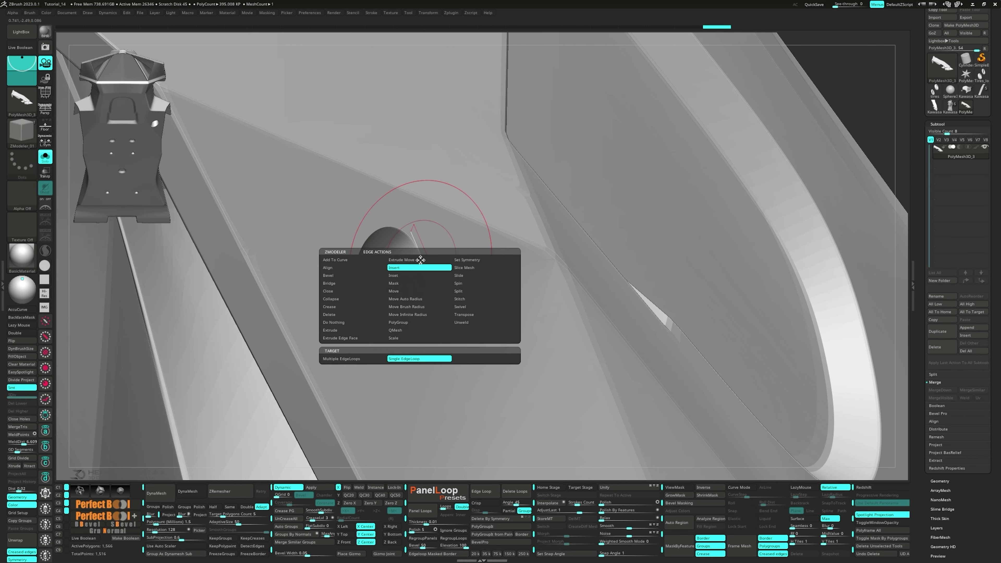
left_click(463, 276)
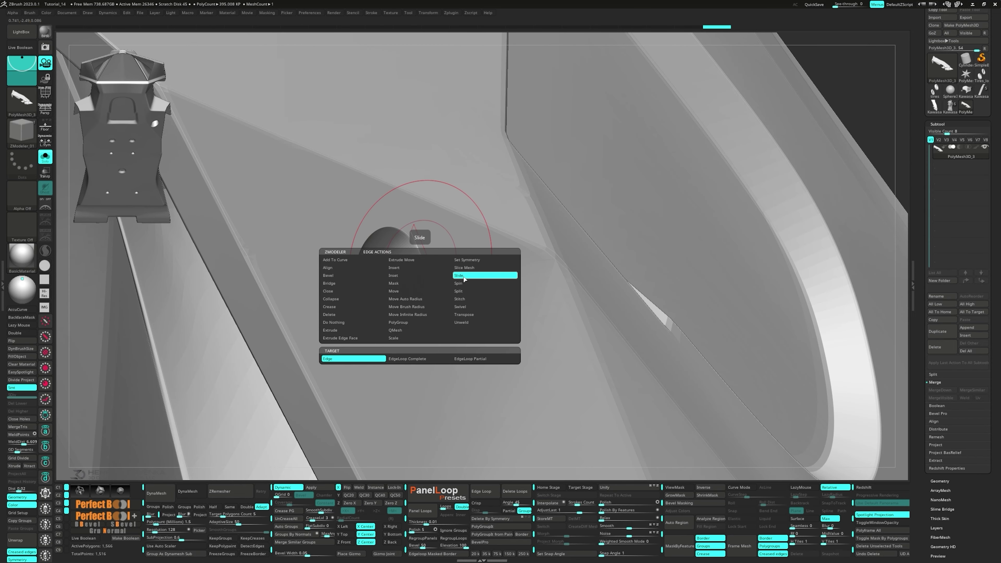
left_click(425, 357)
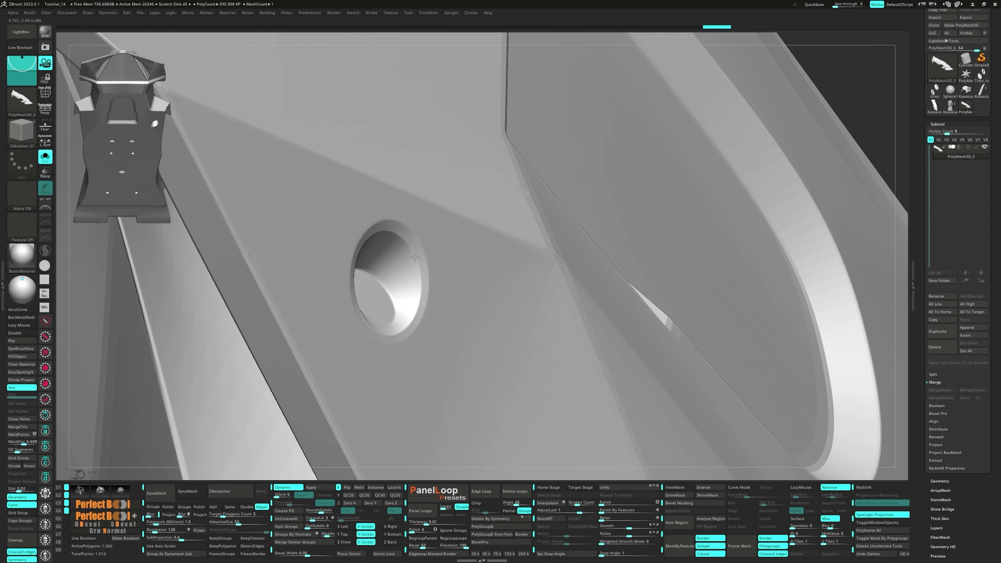
right_click_drag(444, 303, 424, 380)
key("f")
key("shift+f")
right_click_drag(421, 329, 475, 299)
key("shift+f")
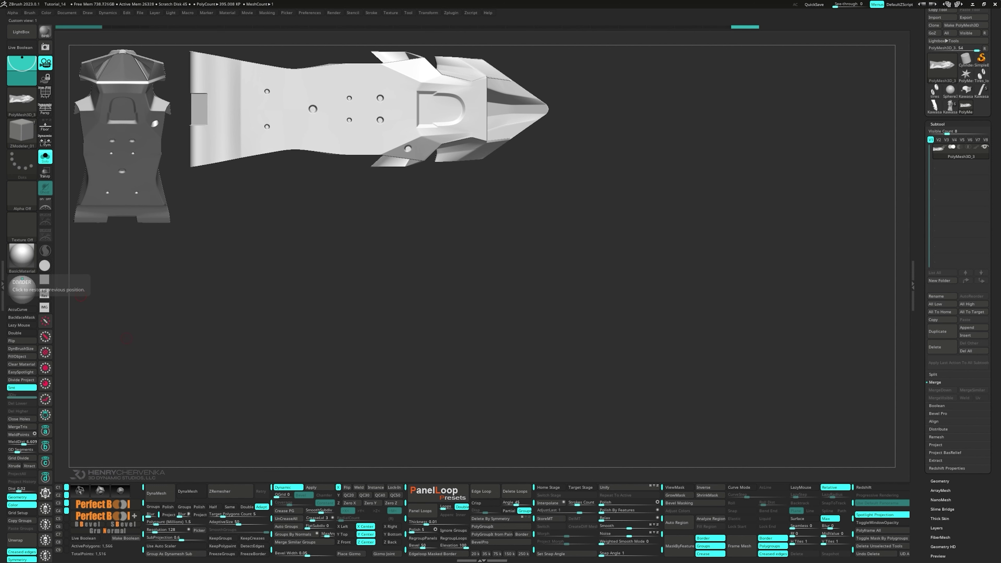
- Cut straight through the body with the SliceCurve brush and regroup the visible mesh as a single polygroup
mouse_move(382, 211)
left_mouse_down()
mouse_move(398, 264)
mouse_move(444, 329)
mouse_move(361, 273)
mouse_move(375, 289)
left_mouse_up()
key("shift+f")
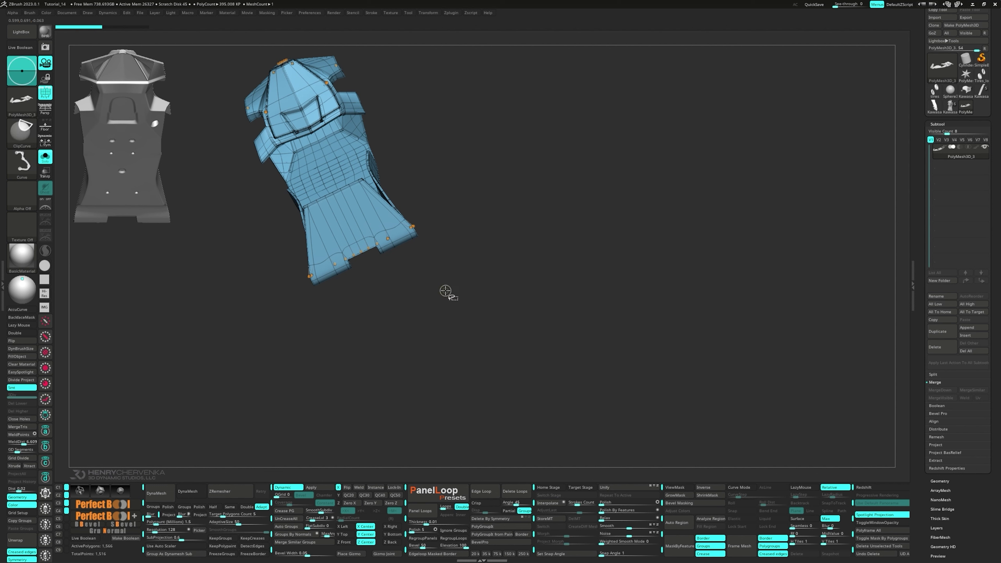
key("m")
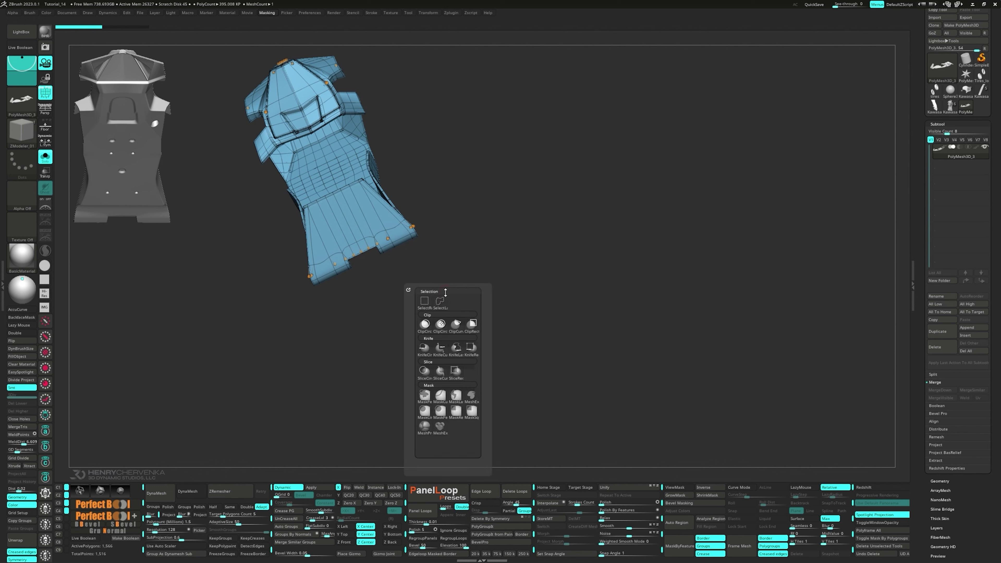
left_click(439, 373)
mouse_move(437, 315)
left_mouse_down()
mouse_move(389, 188)
mouse_move(384, 195)
mouse_move(445, 155)
mouse_move(436, 157)
left_mouse_up()
key("ctrl+w")
- Insert multiple edge loops across the rear plate with ZModeler and inspect the result with the polyframe hidden
left_click_drag(403, 213, 381, 231)
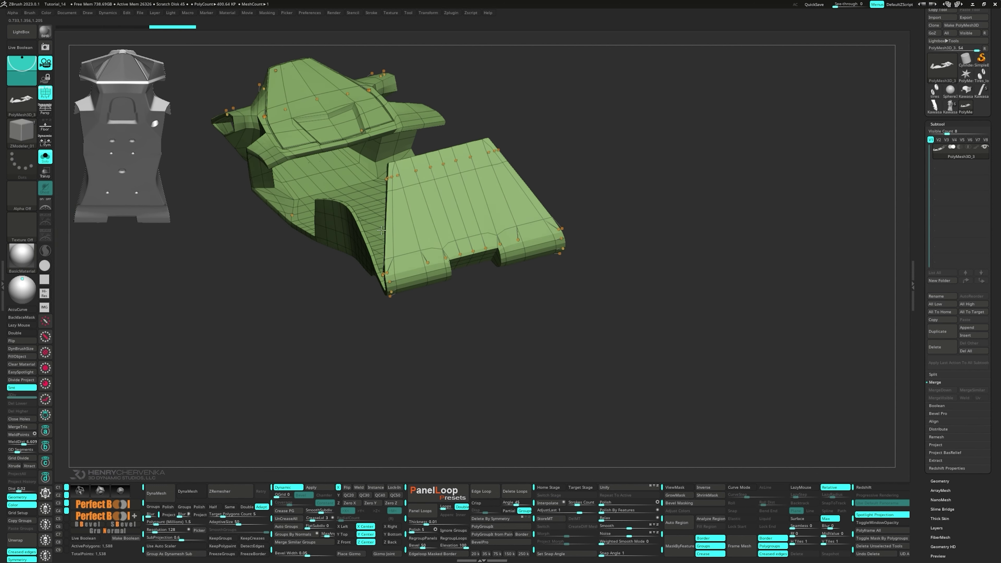
right_click_drag(381, 230, 381, 256, "ctrl")
key("space")
left_click(415, 210)
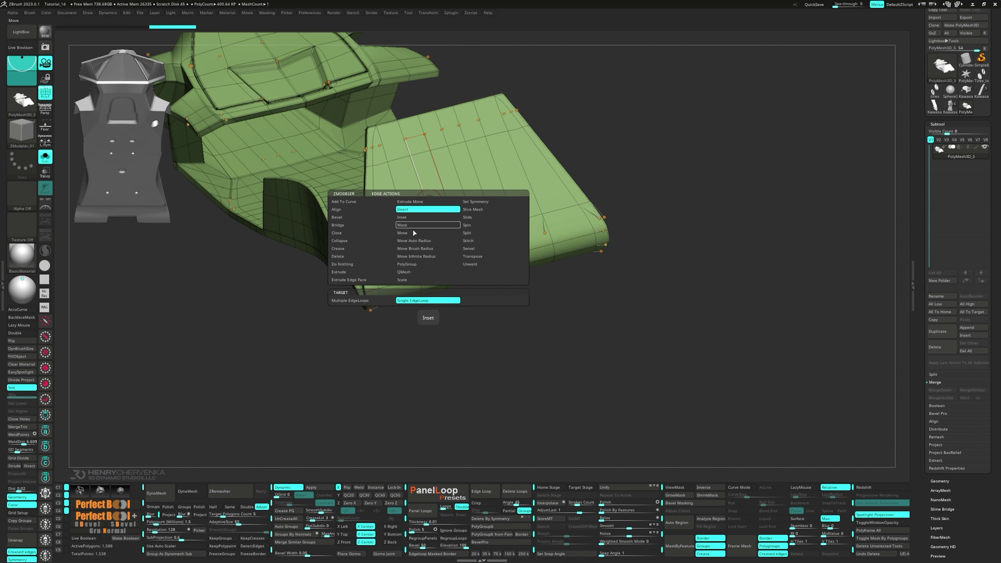
left_click(366, 301)
left_click_drag(427, 194, 426, 208)
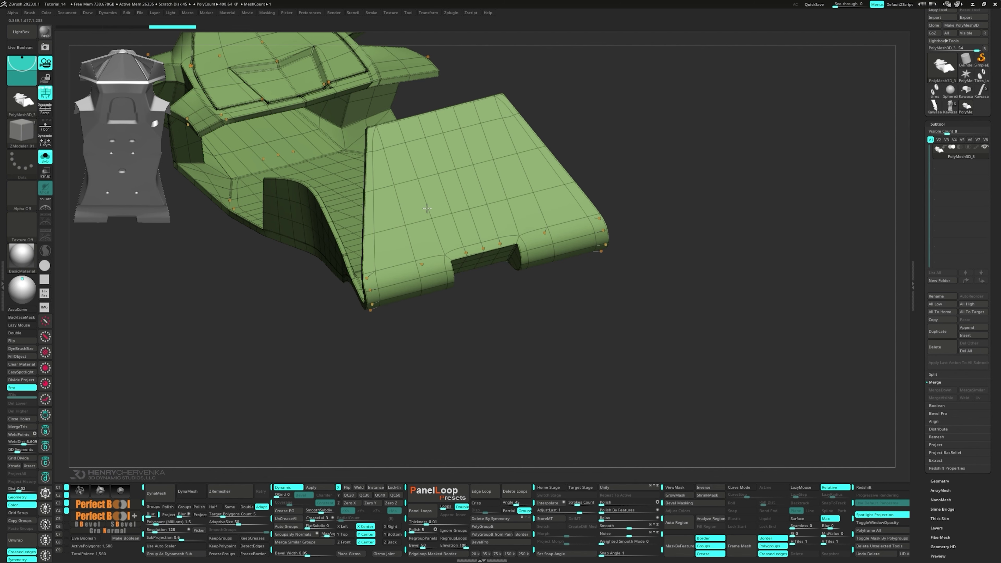
left_click(429, 213)
right_click_drag(462, 224, 444, 222, "ctrl")
mouse_move(444, 222)
right_mouse_down()
mouse_move(422, 237)
mouse_move(311, 177)
mouse_move(444, 224)
mouse_move(405, 233)
mouse_move(460, 249)
mouse_move(453, 233)
right_mouse_up()
key("shift+f")
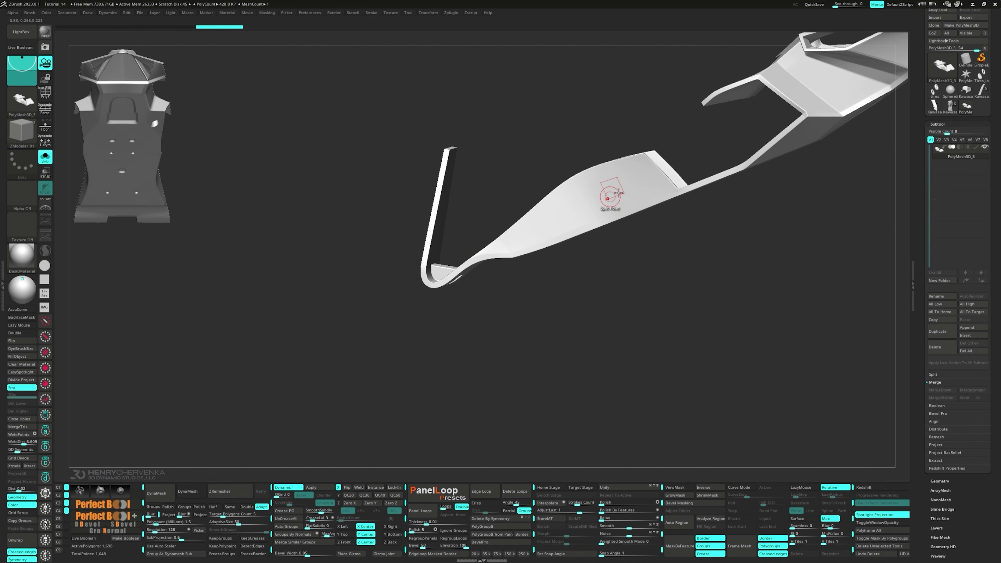
right_click_drag(619, 192, 535, 195)
right_click_drag(538, 214, 531, 188)
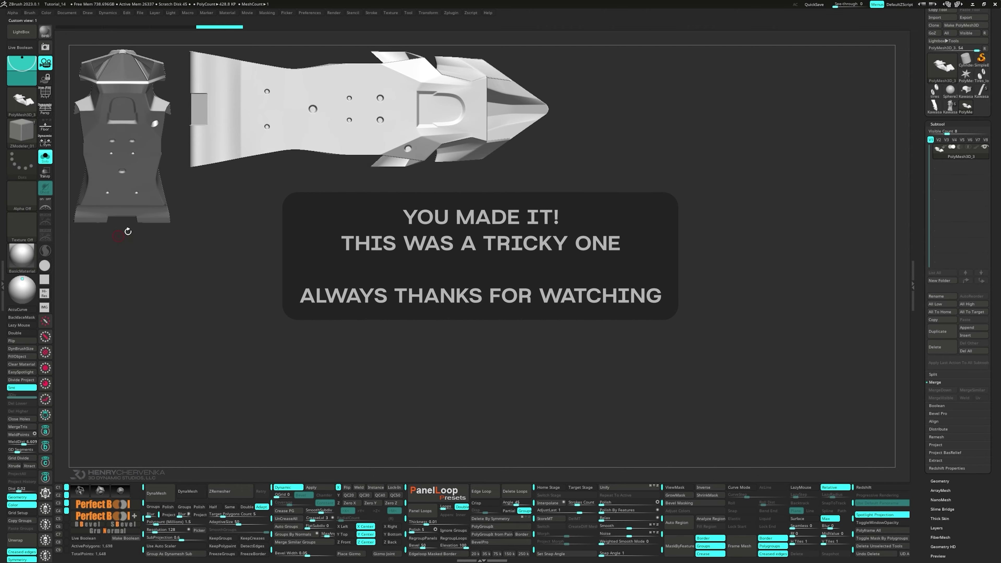